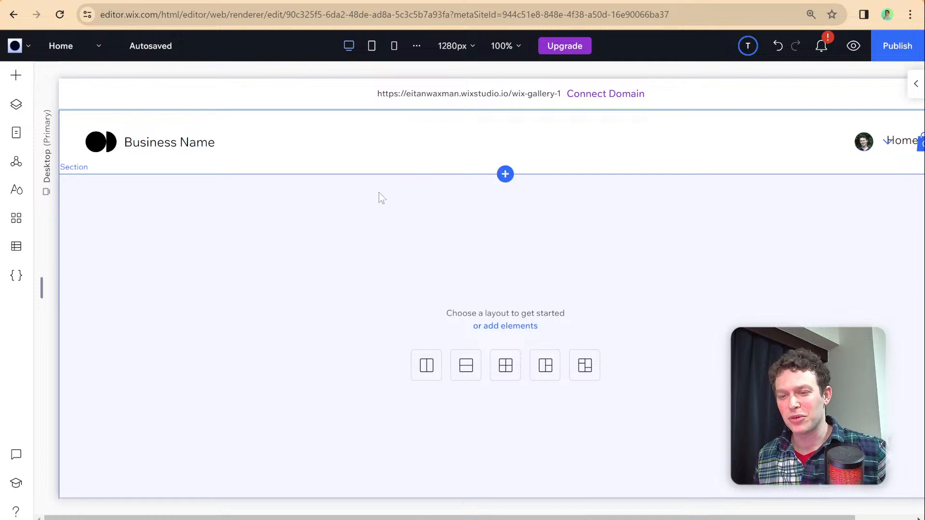
- Turn on coding for the Wix Studio site so the Home page's code can be edited
left_click(26, 287)
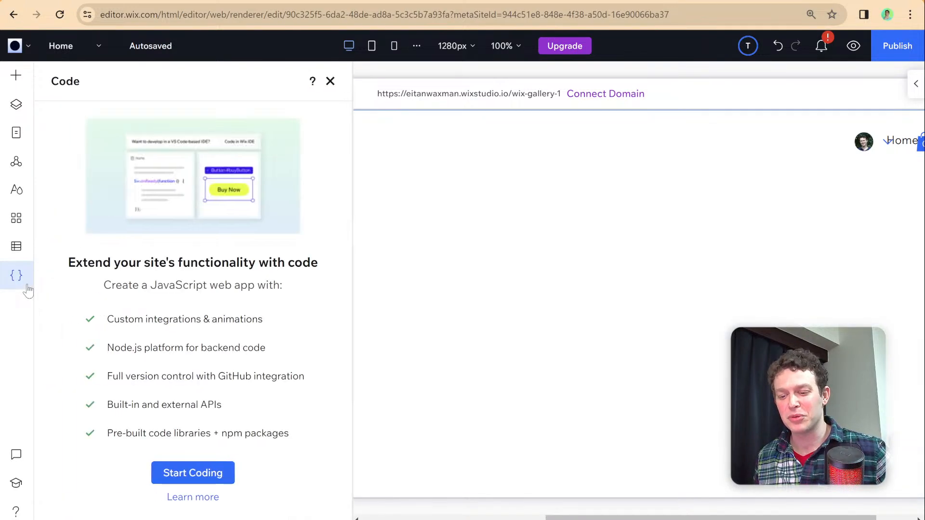
left_click(179, 471)
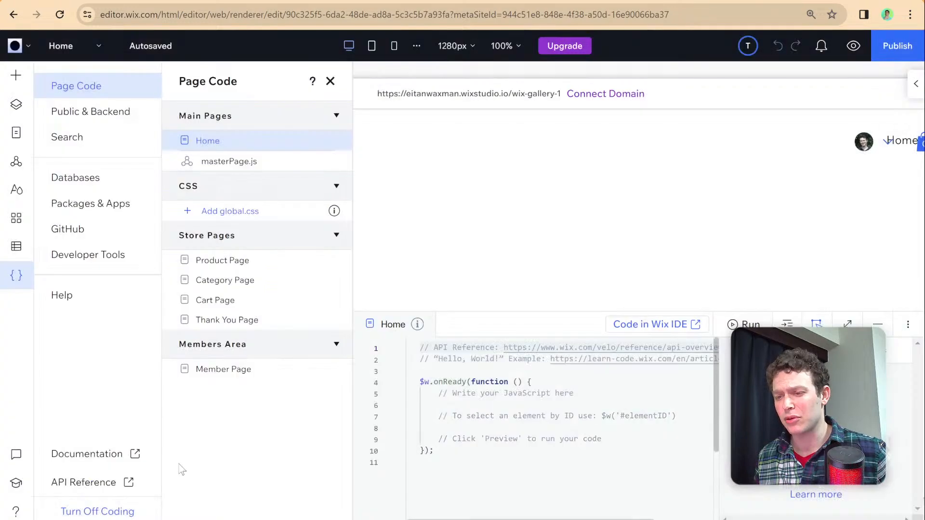
- View the Databases section of the site's code tools, and close the code sidebar
left_click(27, 286)
left_click(23, 283)
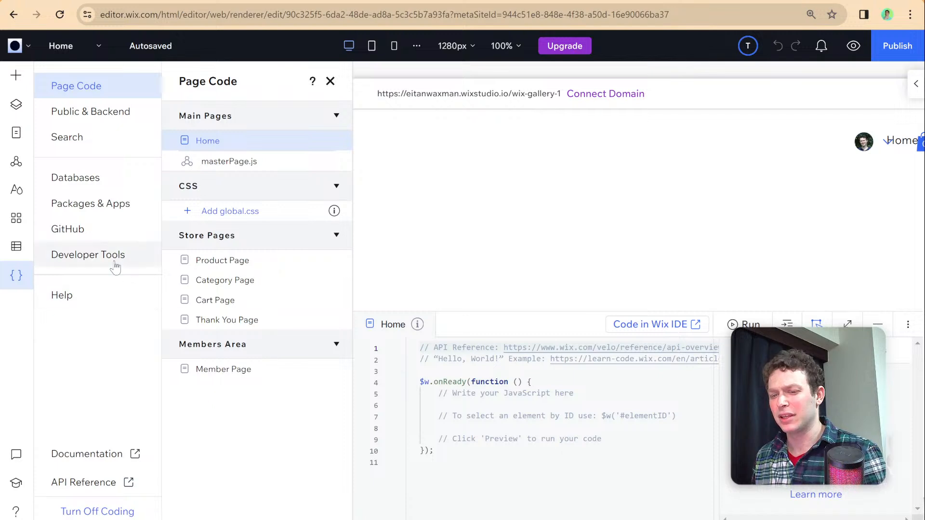
left_click(100, 179)
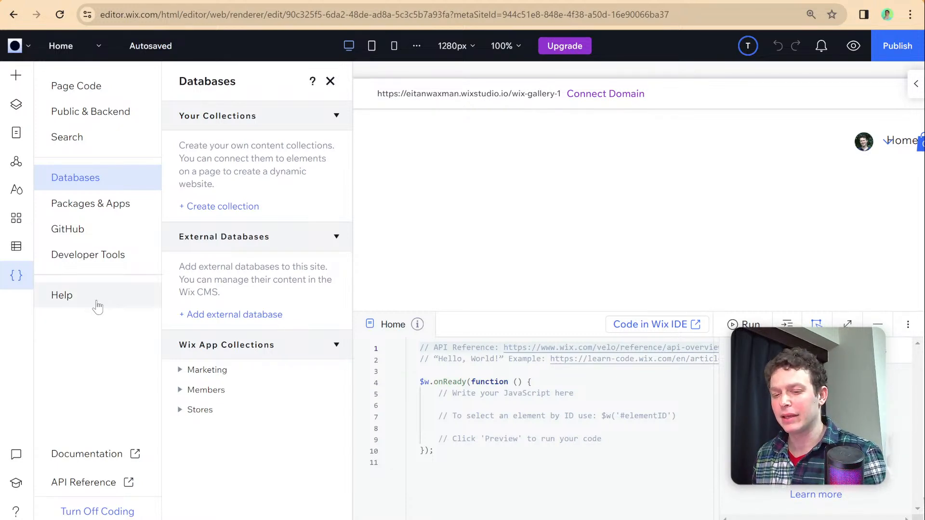
left_click(16, 275)
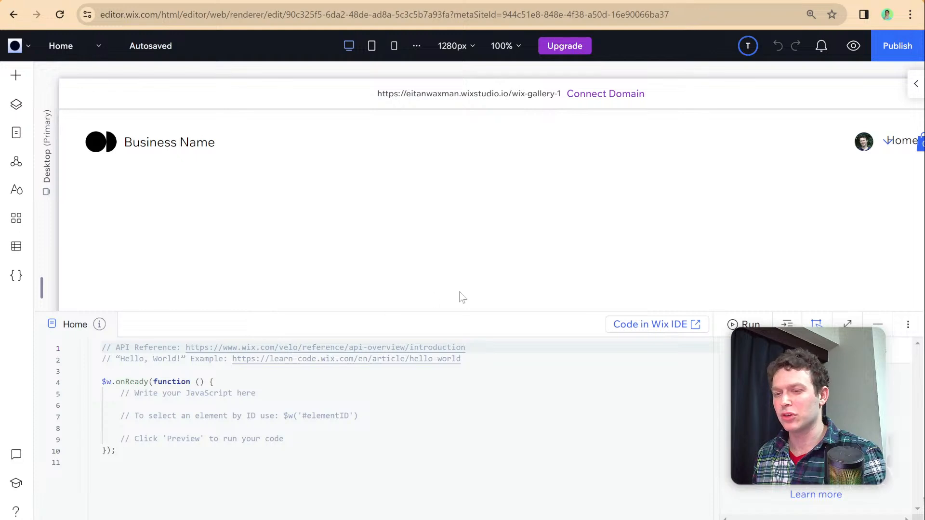
- Switch to the freeCodeCamp JavaScript Algorithms and Data Structures page and look over the projects around the Roman Numeral Converter
left_click(408, 2)
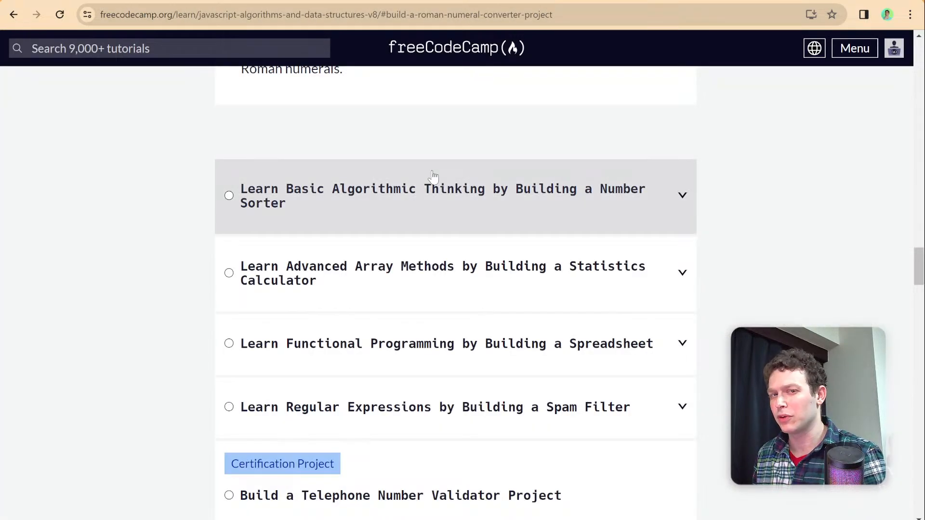
scroll(326, 230, "up", 2)
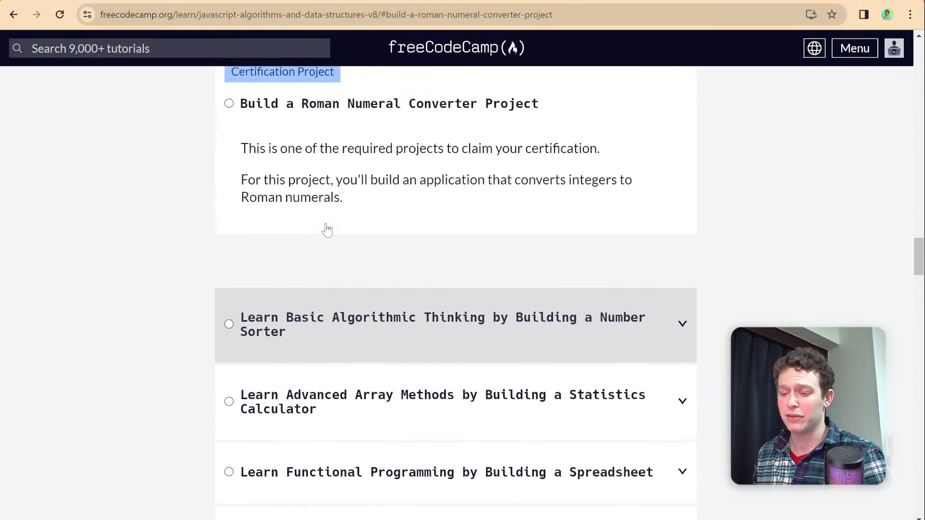
scroll(326, 230, "down", 1)
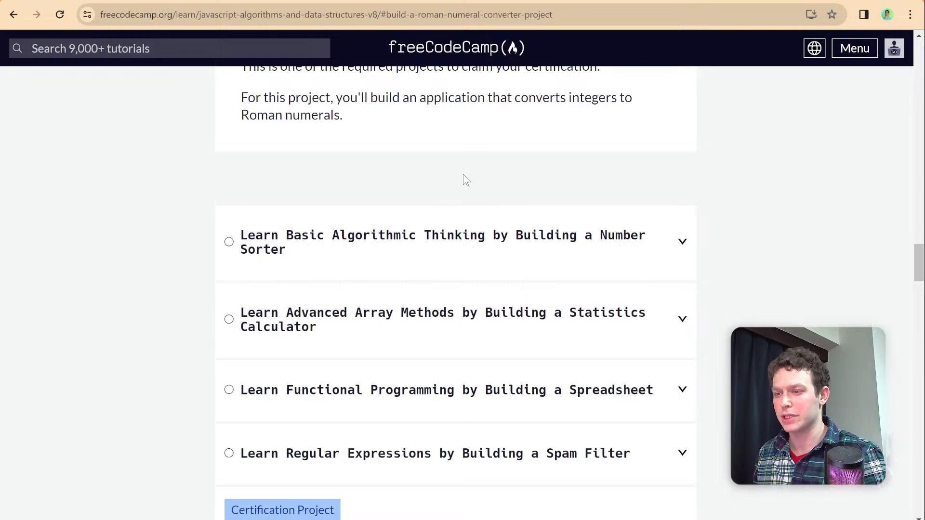
- Switch to the Wix Learn coding courses page and examine the Velo courses offered, including the Repeaters, Frontend and Backend ones
left_click(476, 1)
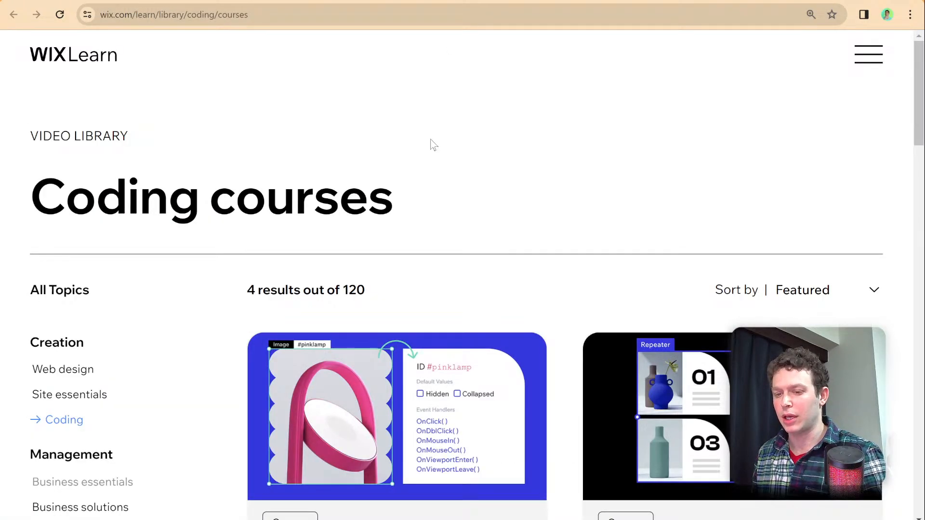
scroll(432, 144, "down", 4)
scroll(431, 145, "down", 7)
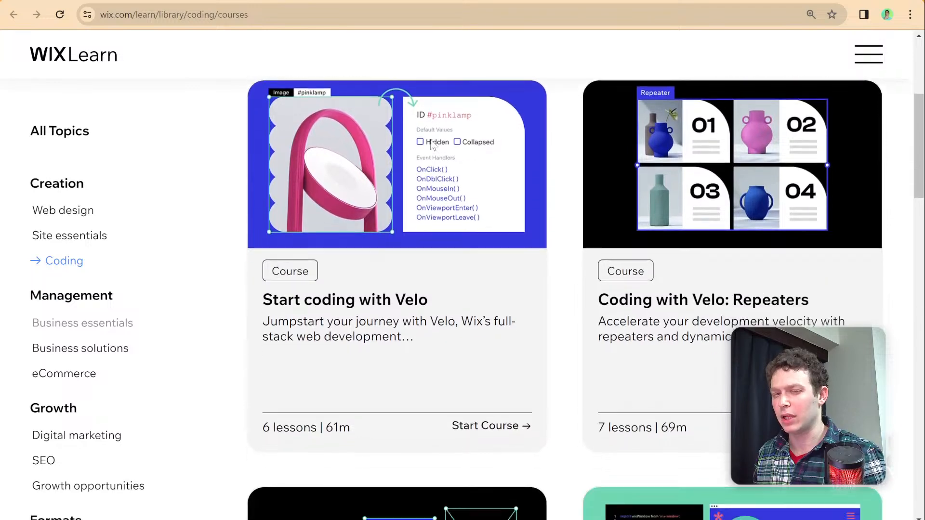
scroll(430, 145, "down", 3)
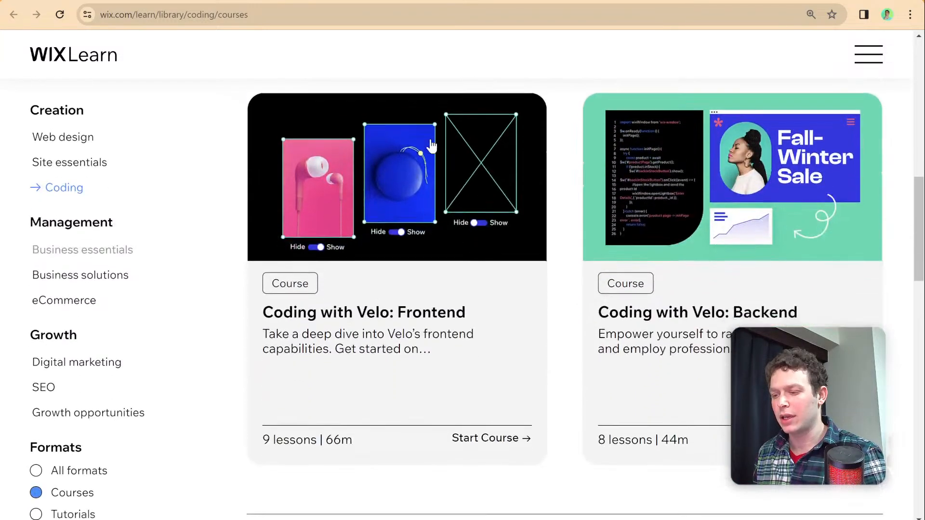
scroll(436, 147, "up", 1)
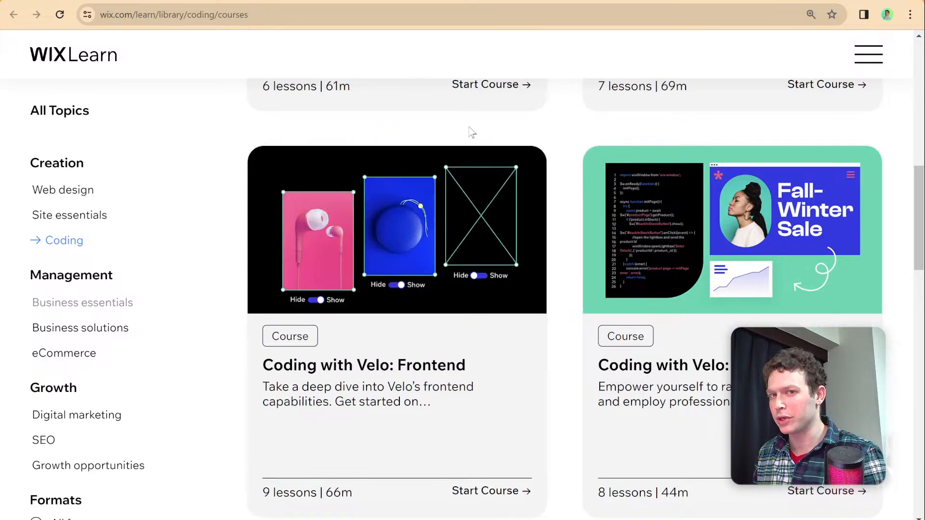
scroll(424, 222, "up", 2)
scroll(426, 223, "up", 2)
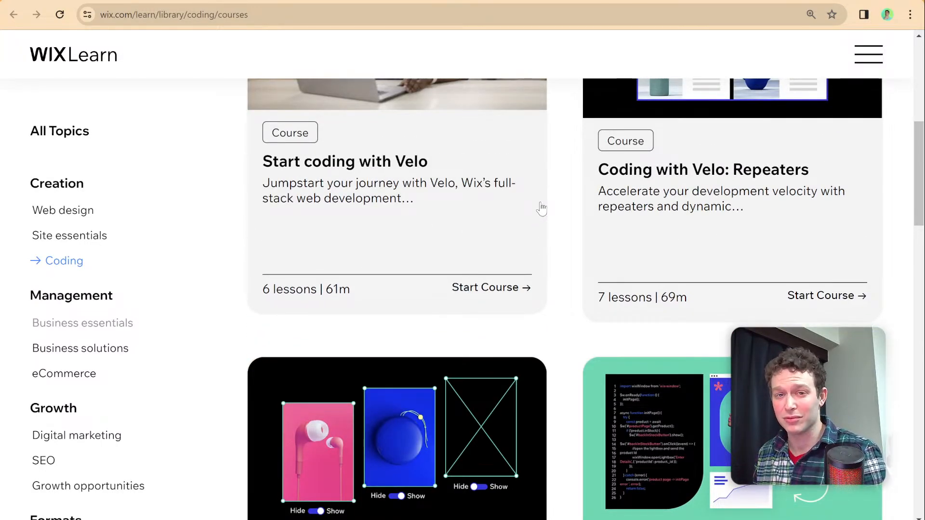
scroll(469, 241, "up", 4)
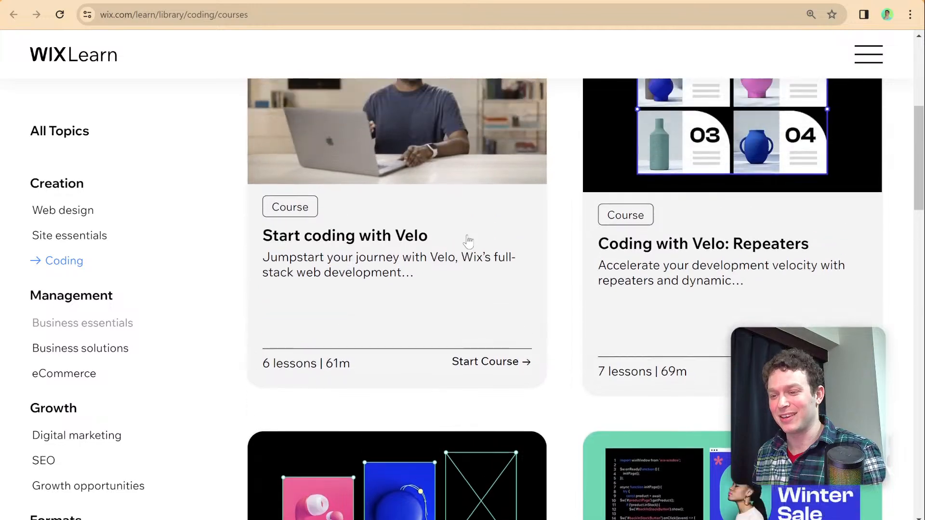
scroll(471, 241, "up", 3)
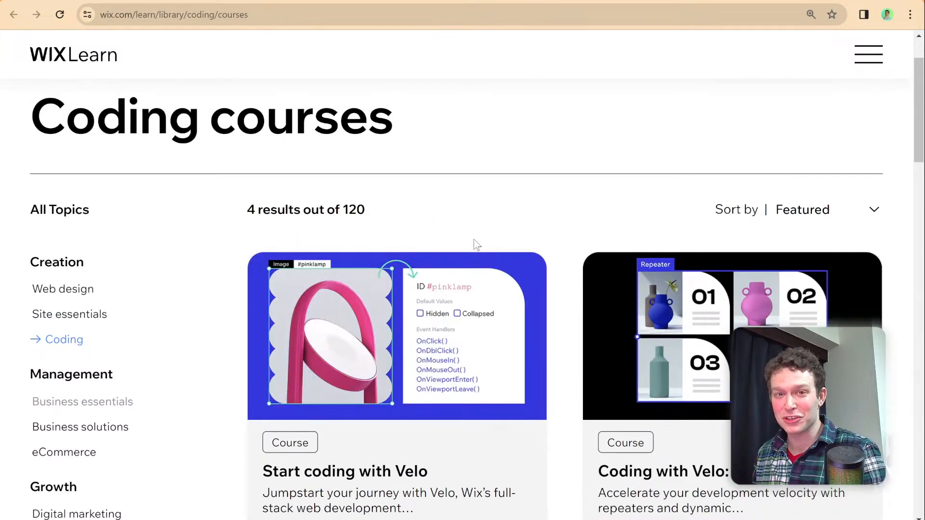
scroll(473, 239, "down", 3)
scroll(475, 239, "down", 8)
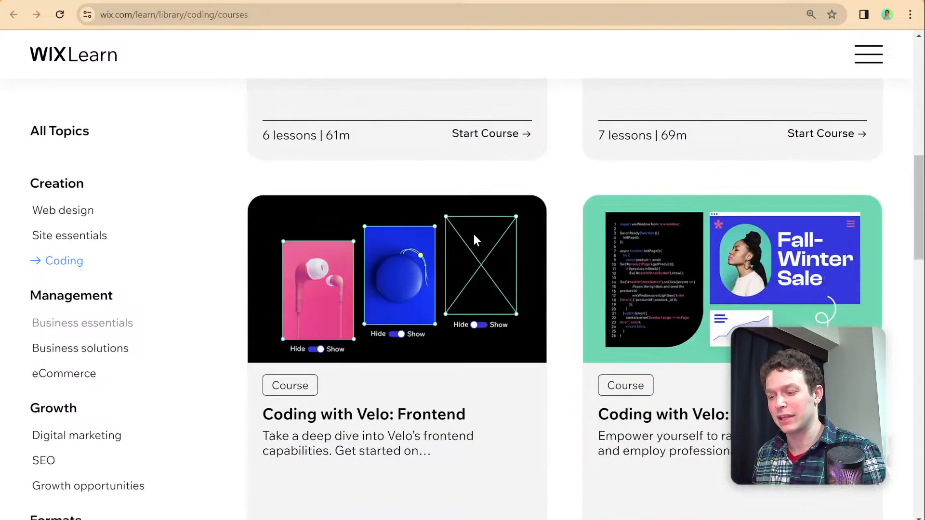
scroll(473, 241, "down", 2)
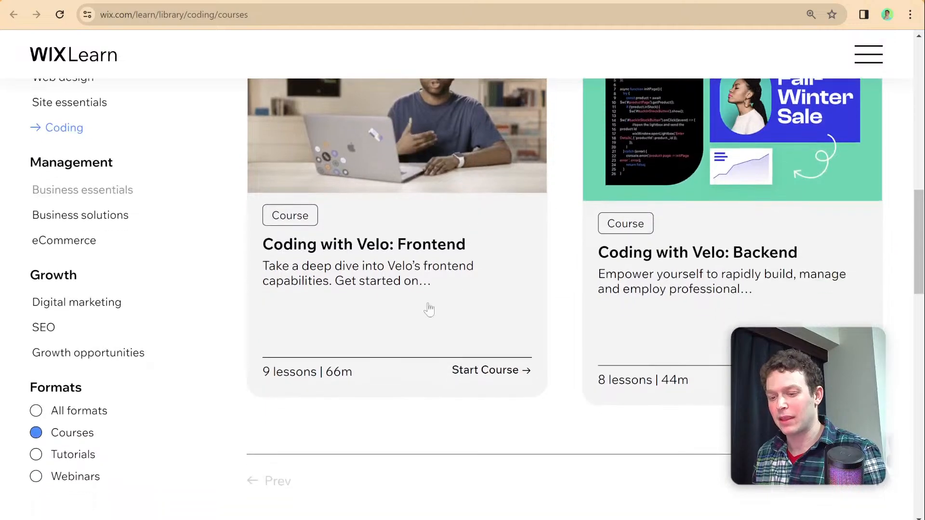
scroll(624, 331, "up", 4)
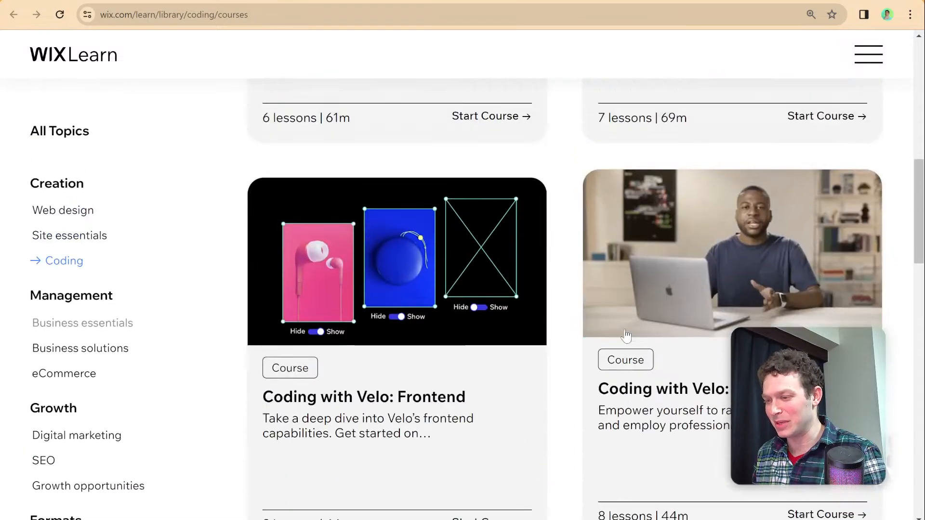
scroll(626, 333, "down", 2)
scroll(626, 333, "up", 3)
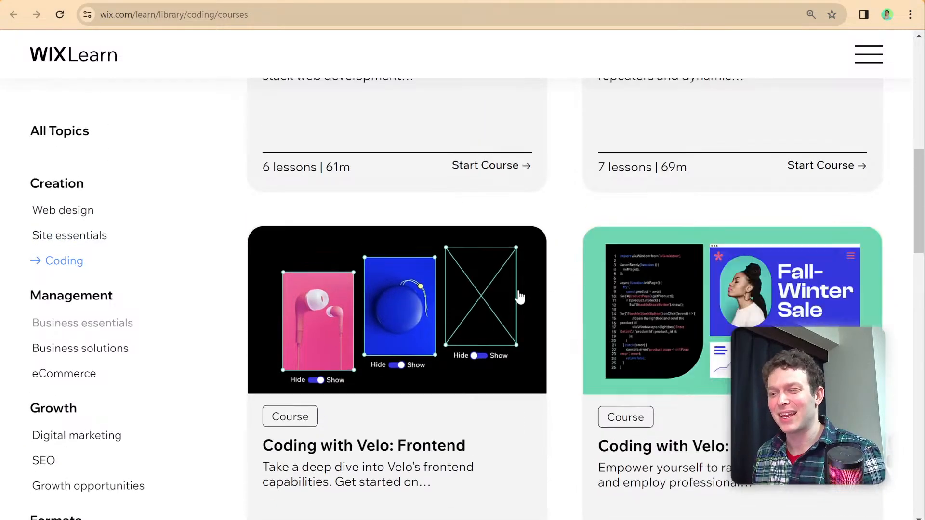
scroll(567, 239, "up", 1)
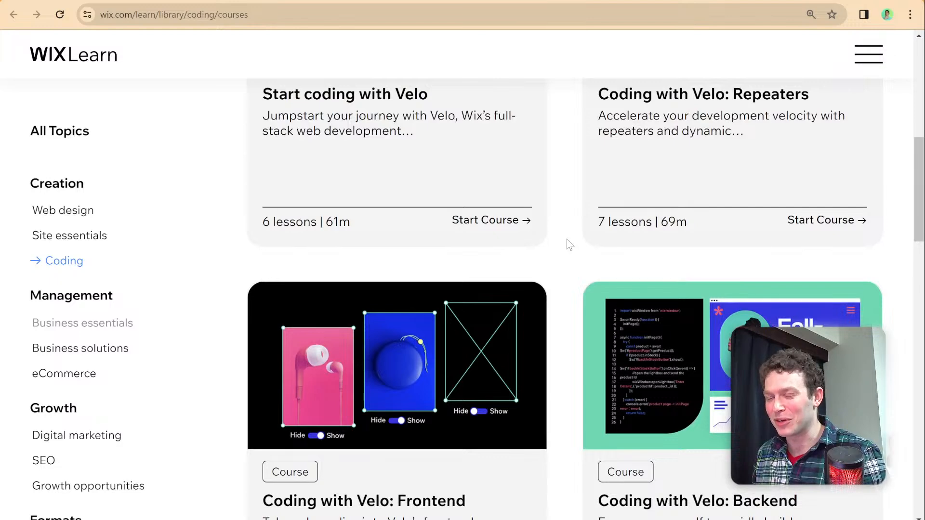
scroll(566, 239, "up", 2)
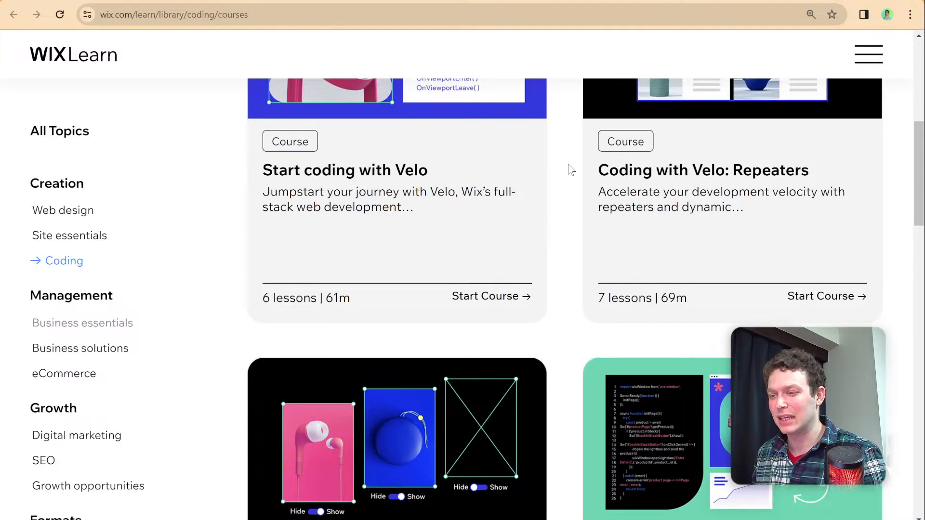
- Look at the Codecademy course on creating a professional website with Velo and the Udemy course Velo for Beginners
left_click(576, 3)
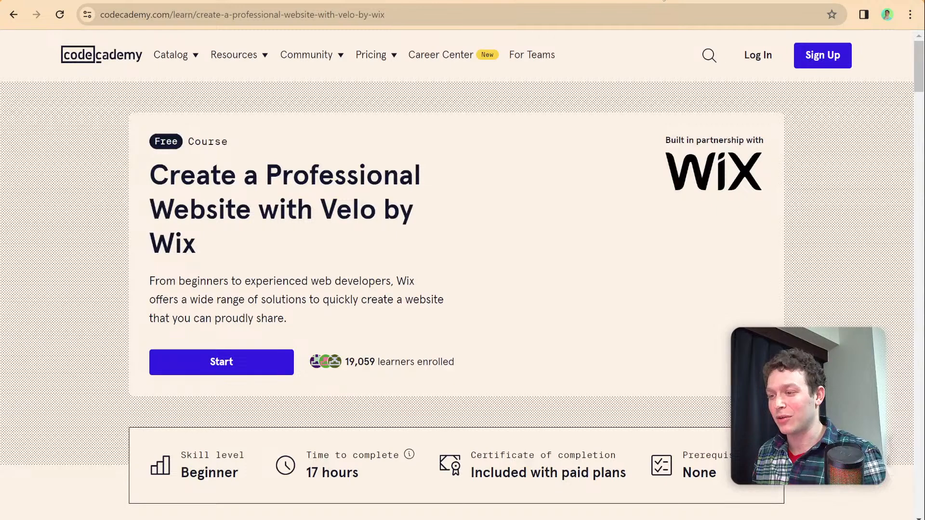
left_click(663, 0)
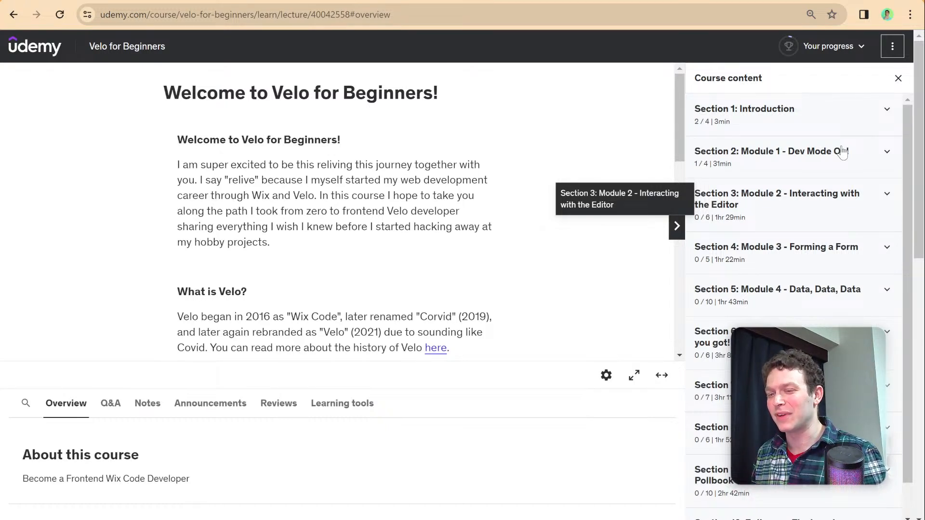
- Switch to the Wix Editor site and open the Shop page from the site's pages, closing the pages list
left_click(333, 1)
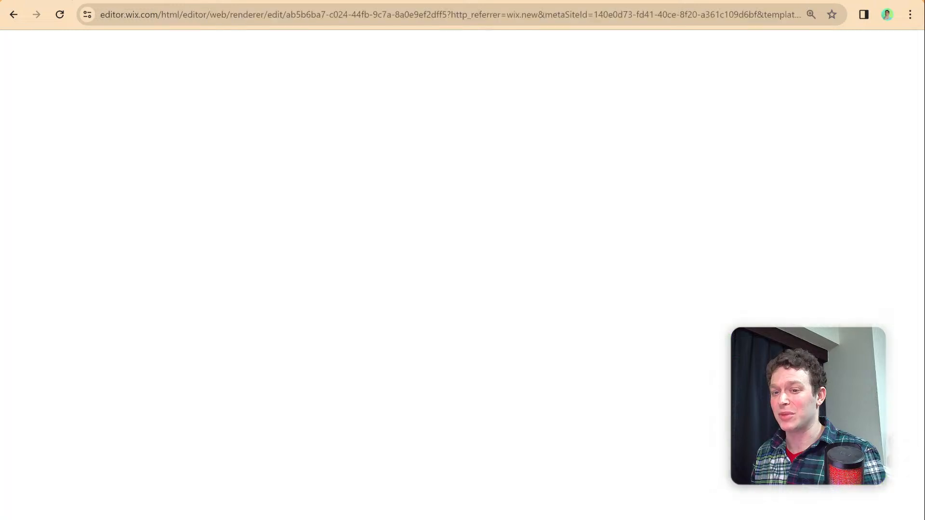
left_click(382, 115)
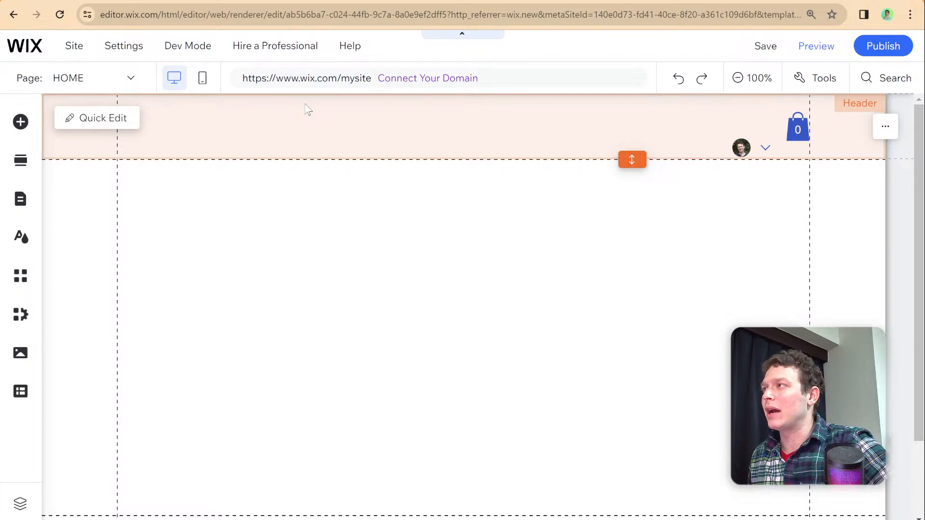
left_click(455, 207)
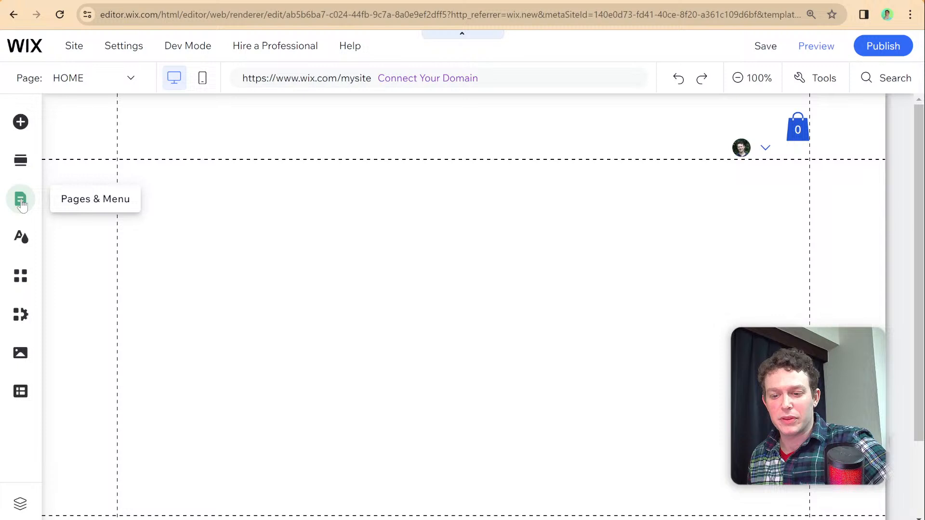
left_click(21, 203)
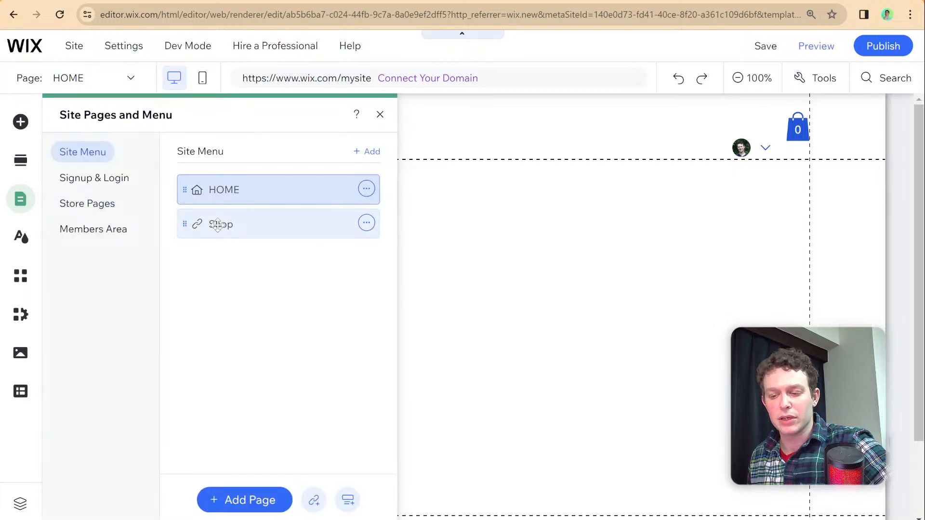
left_click(218, 224)
left_click(381, 116)
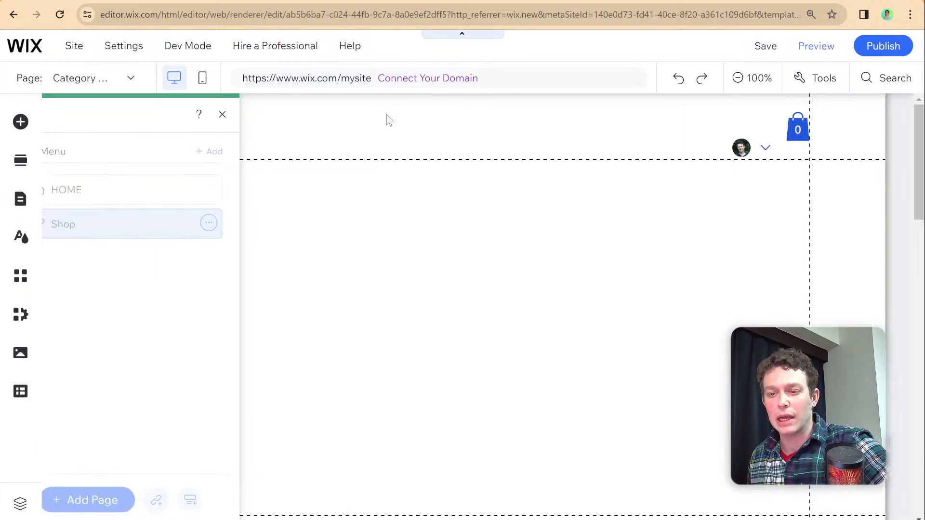
- Select the product gallery on the store's category page and examine its layout, filters and products
scroll(365, 175, "down", 8)
scroll(351, 176, "up", 3)
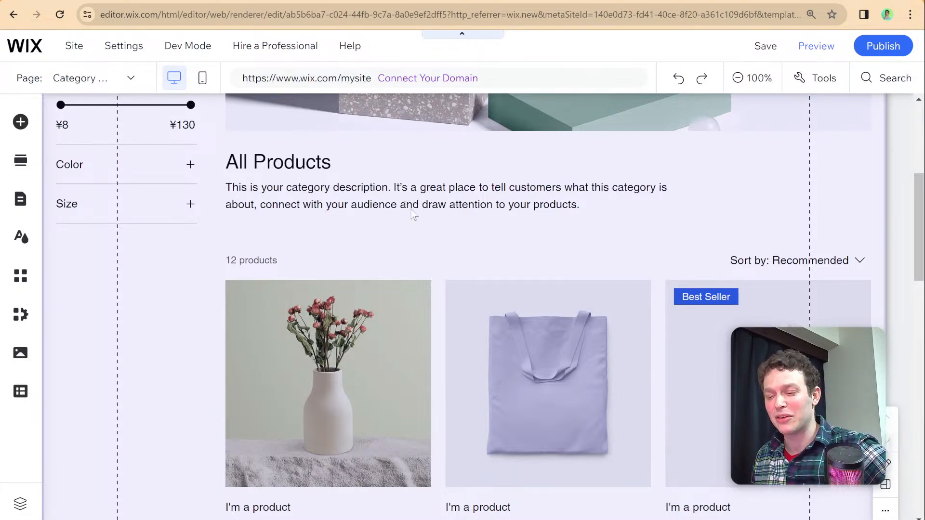
scroll(402, 232, "down", 2)
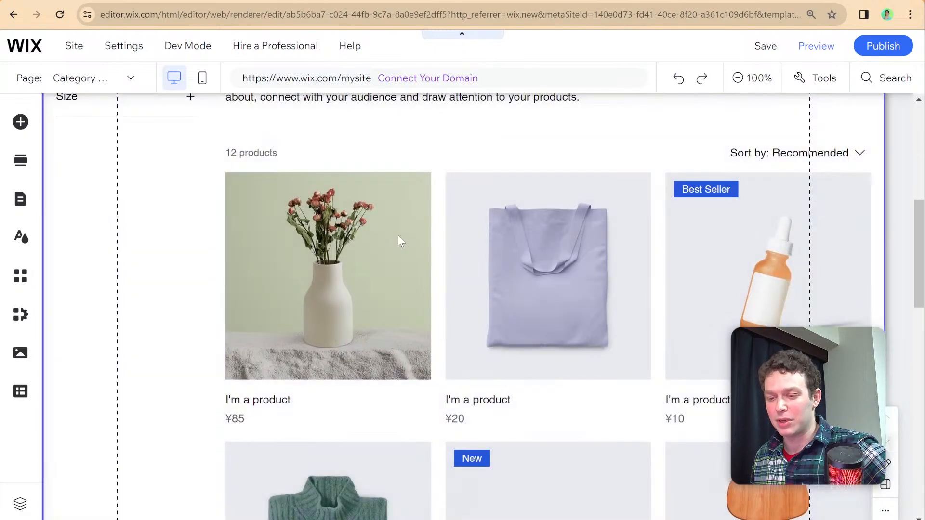
left_click(398, 236)
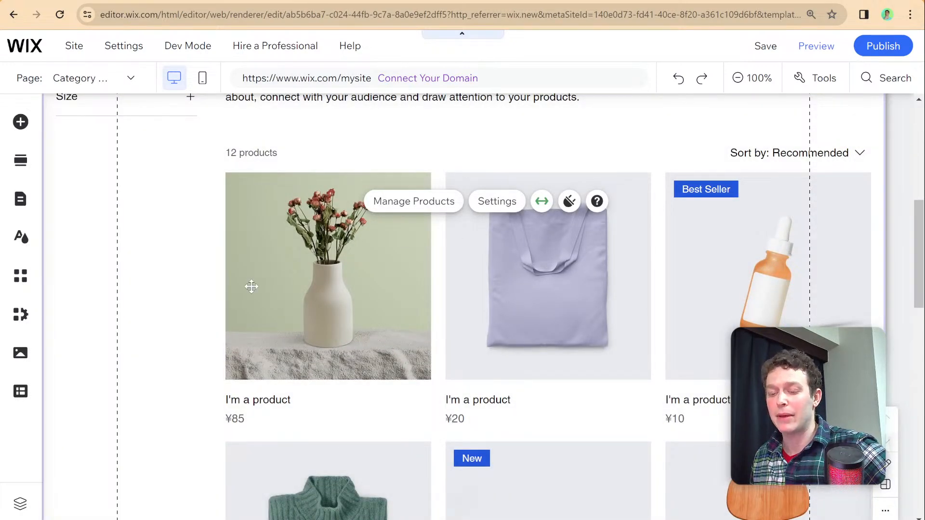
scroll(250, 287, "up", 2)
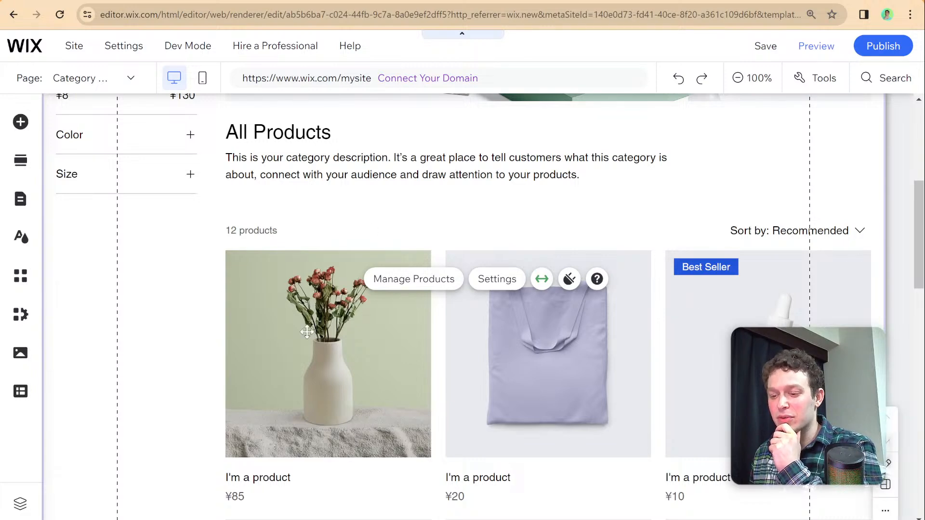
scroll(307, 332, "down", 2)
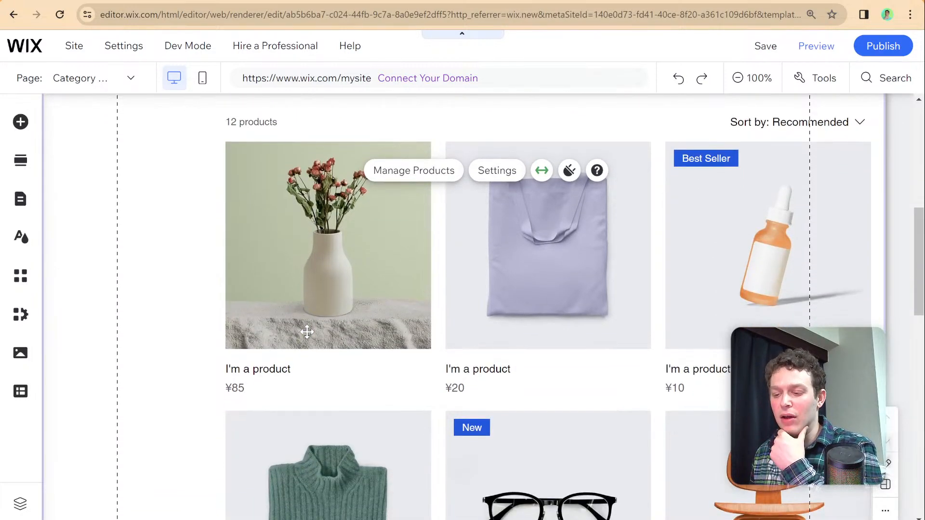
scroll(301, 330, "up", 2)
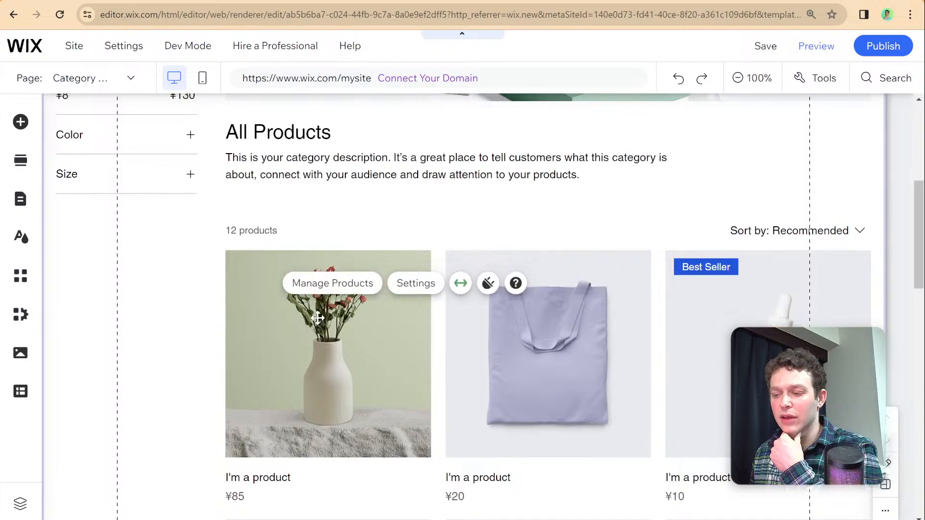
scroll(347, 322, "down", 2)
scroll(346, 322, "down", 1)
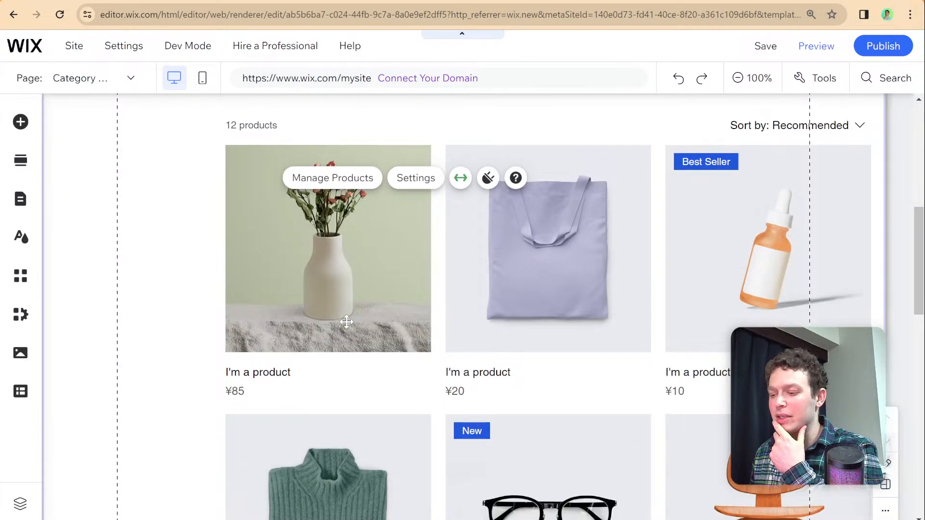
- Open the category page gallery's settings, look at the display and layout options, and close them
left_click(415, 184)
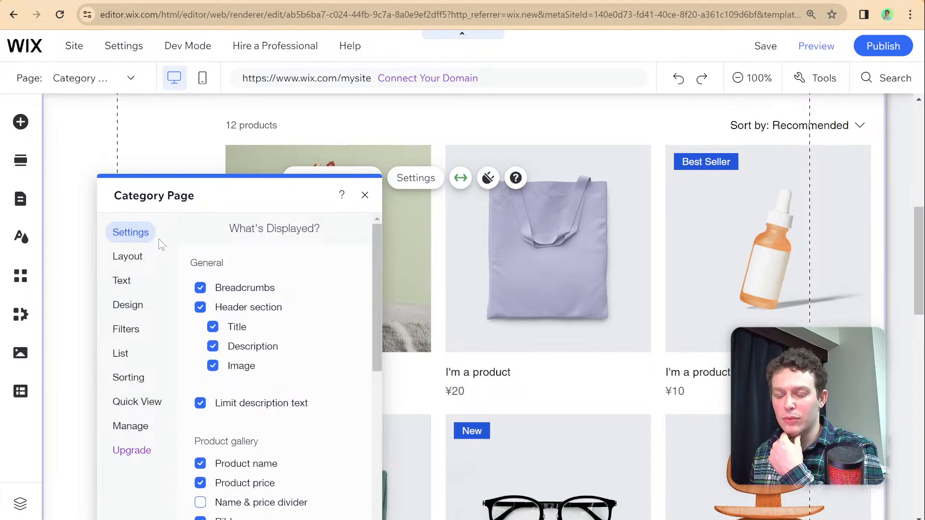
left_click(136, 262)
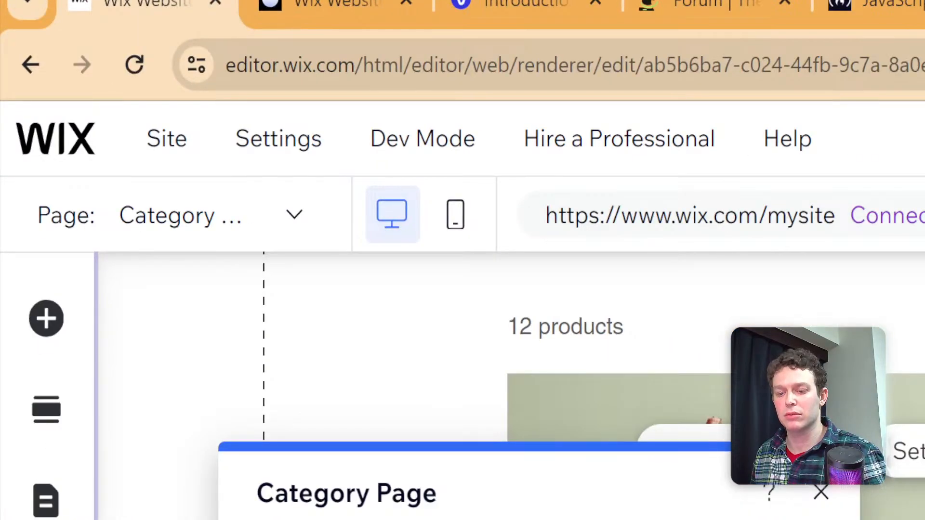
left_click_drag(456, 477, 596, 369)
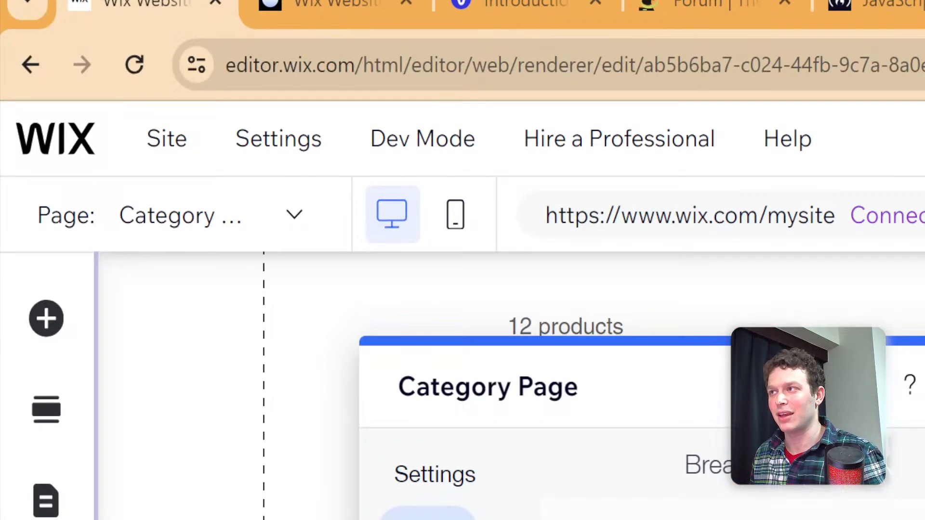
key("Escape")
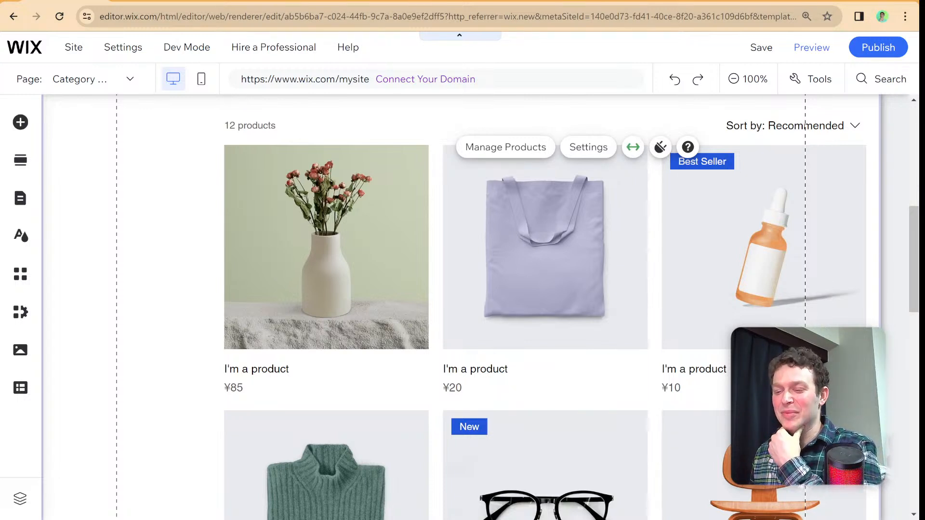
- Examine the category page's header and product area, view the gallery's display and design options, and close its settings
scroll(290, 221, "up", 1)
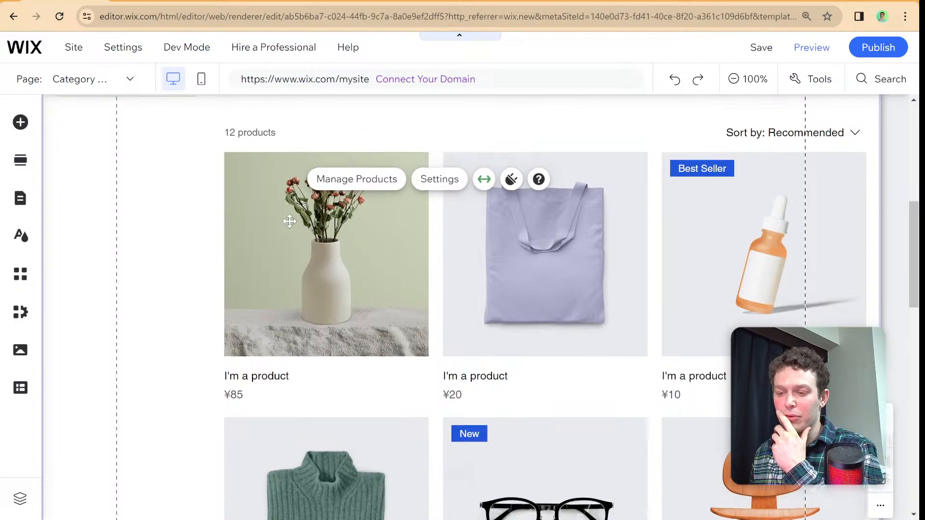
scroll(289, 221, "up", 4)
scroll(292, 218, "down", 1)
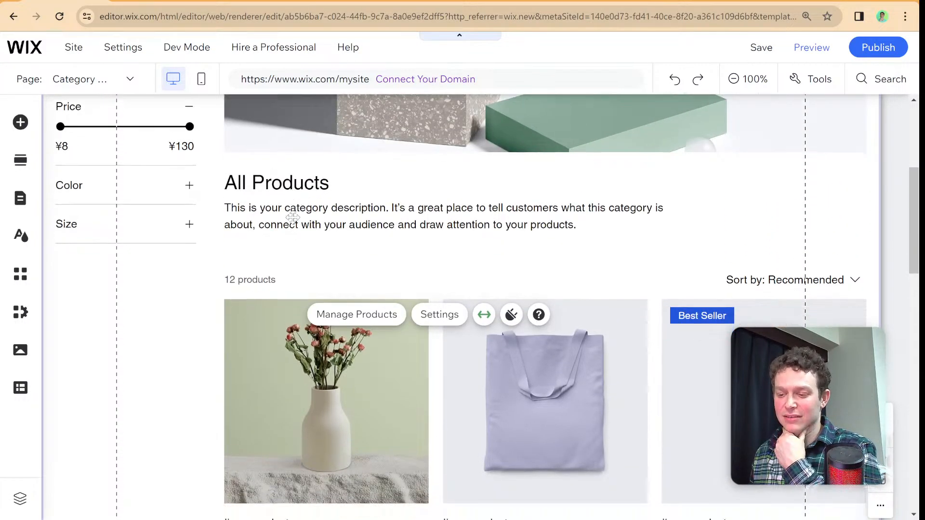
scroll(293, 217, "down", 1)
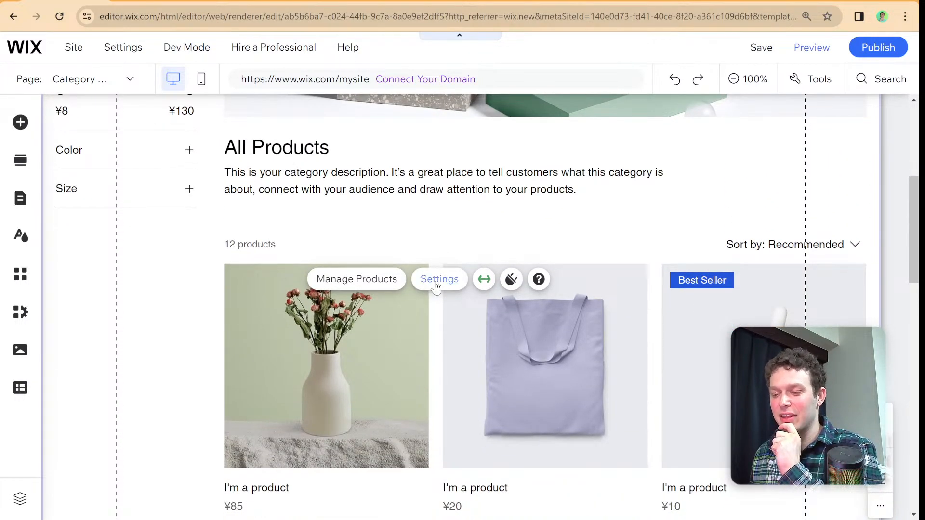
left_click(439, 279)
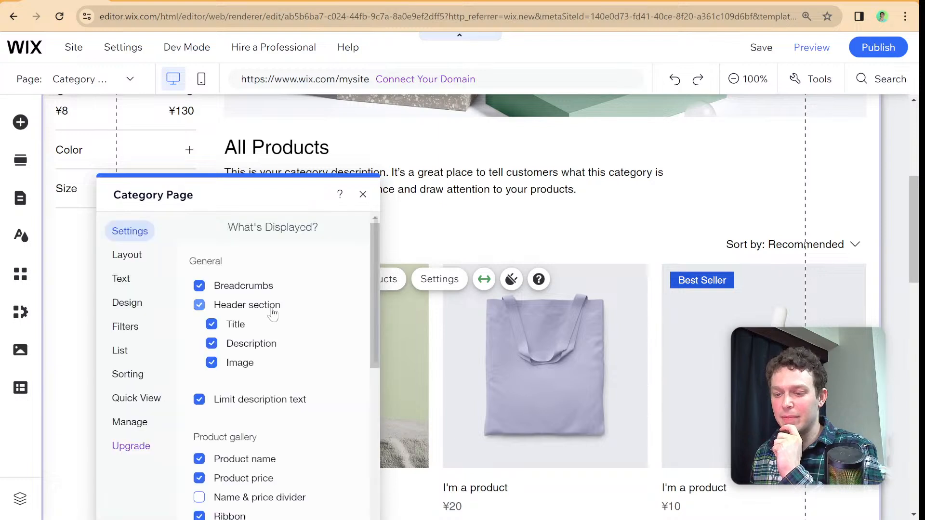
left_click(127, 303)
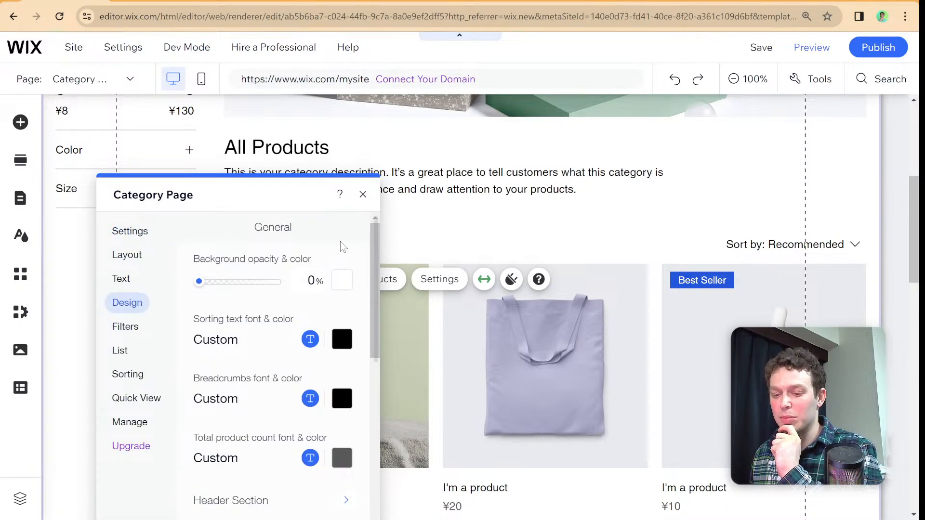
left_click(362, 194)
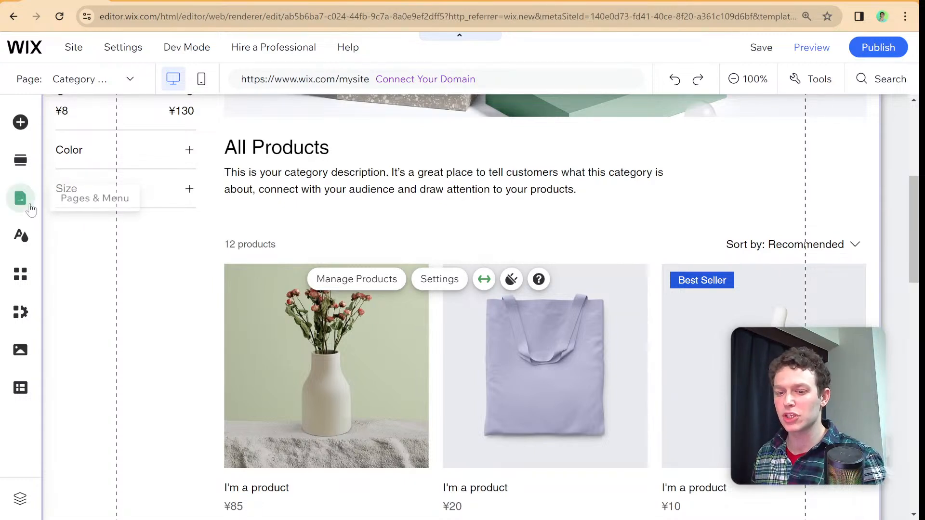
- Add a blank page named Custom Shop to the site menu and close the pages list
left_click(29, 204)
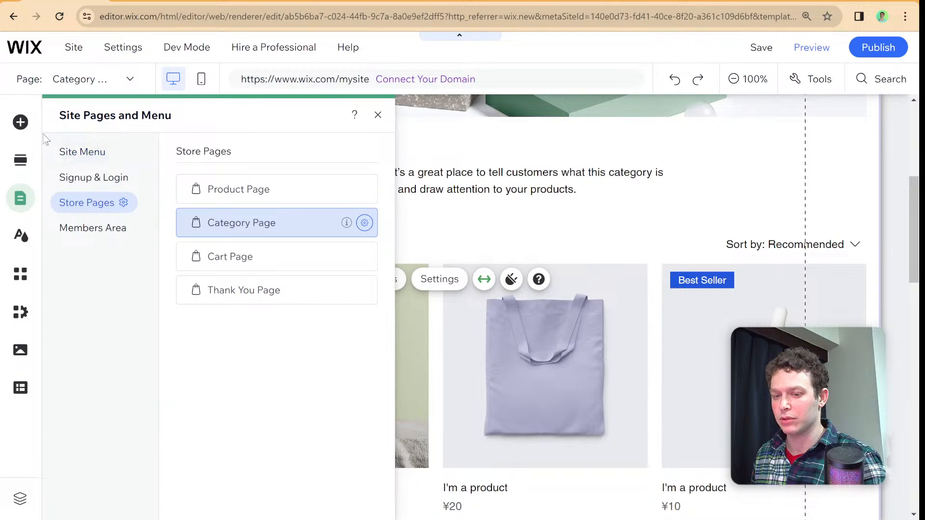
left_click(28, 127)
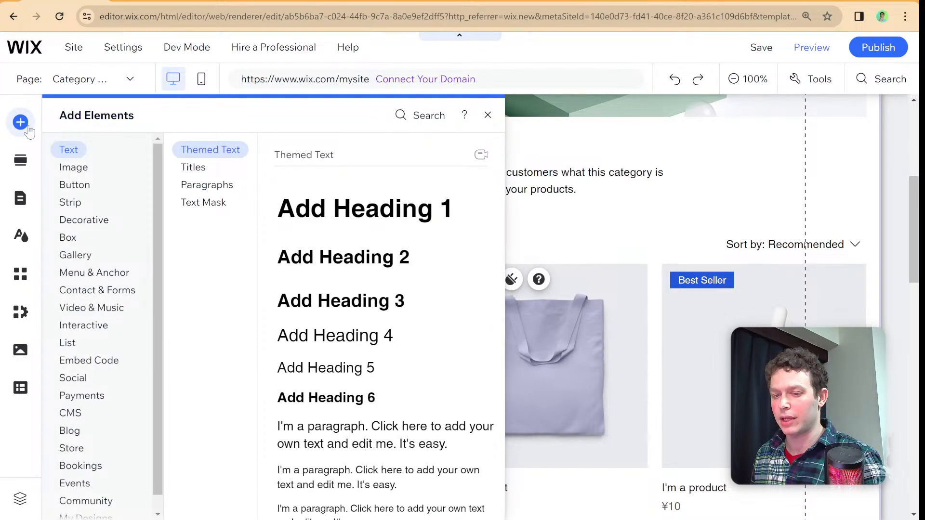
left_click(21, 198)
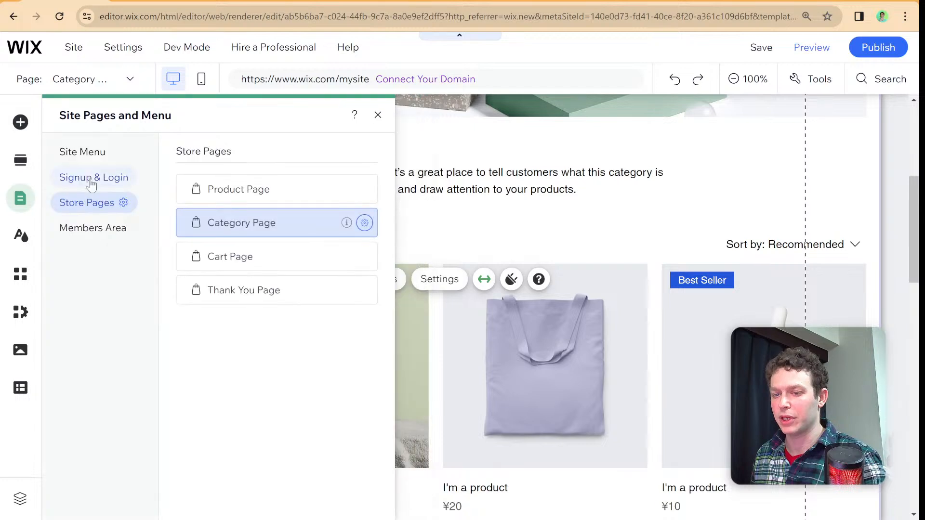
left_click(88, 153)
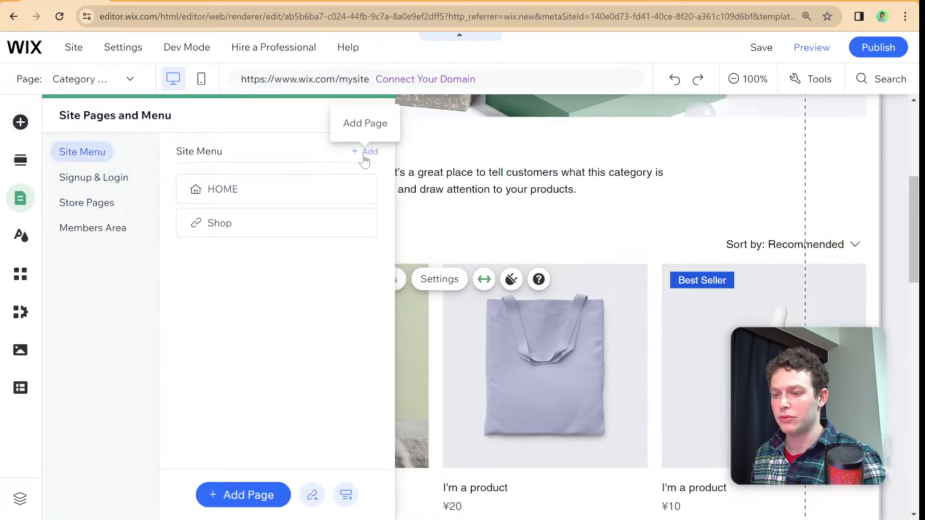
left_click(364, 152)
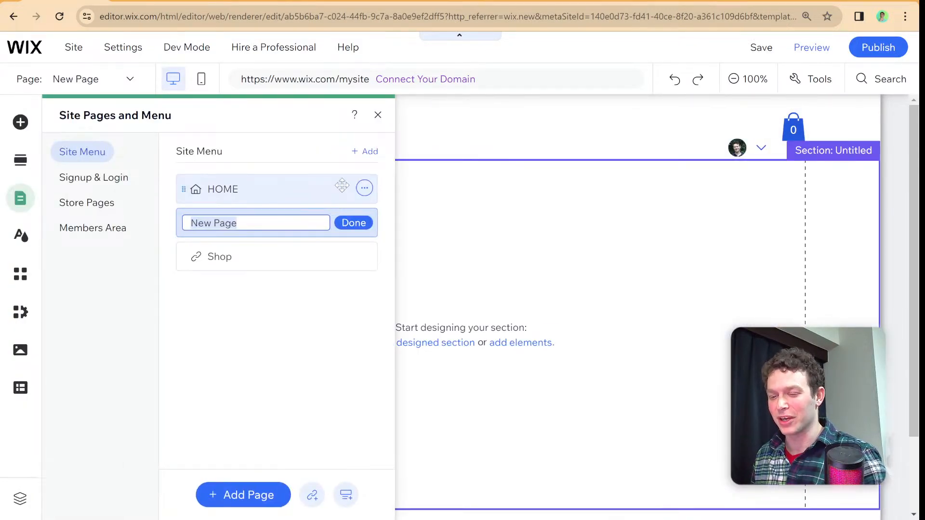
type("Custom")
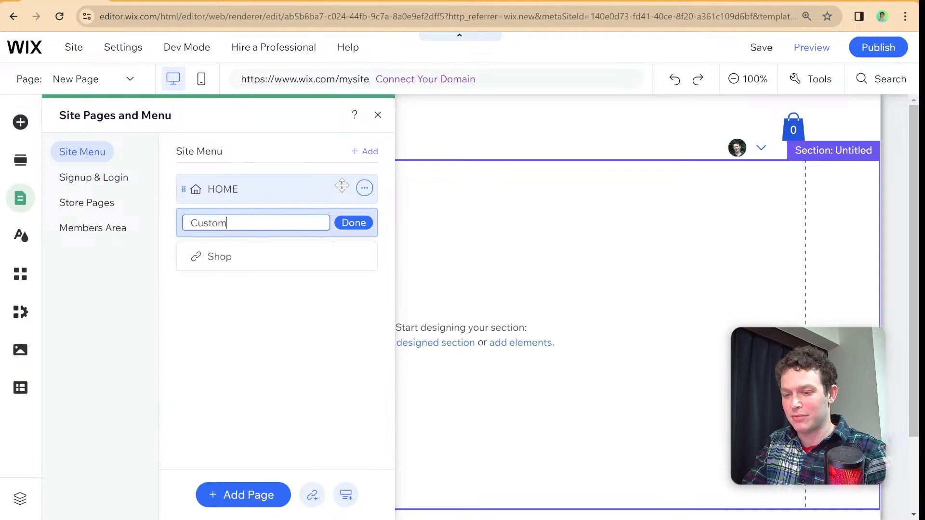
type(" Shop")
key("Return")
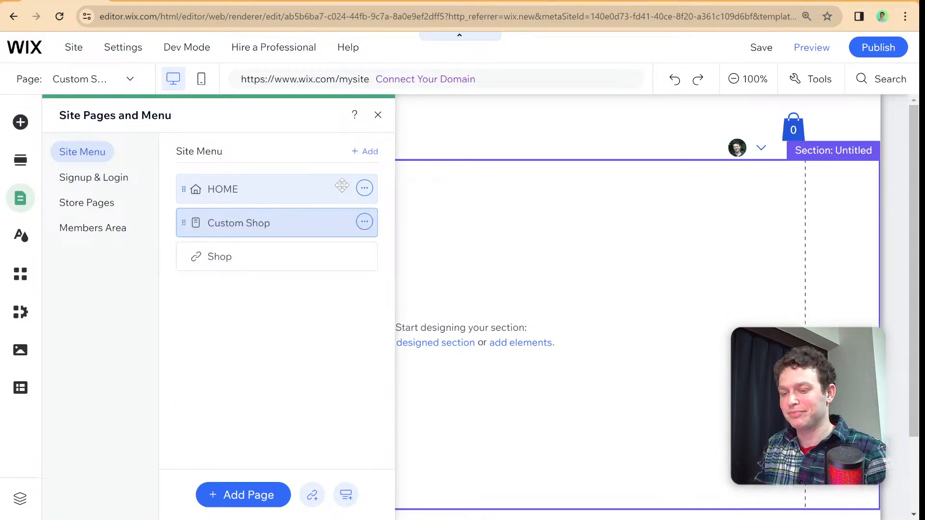
left_click(378, 115)
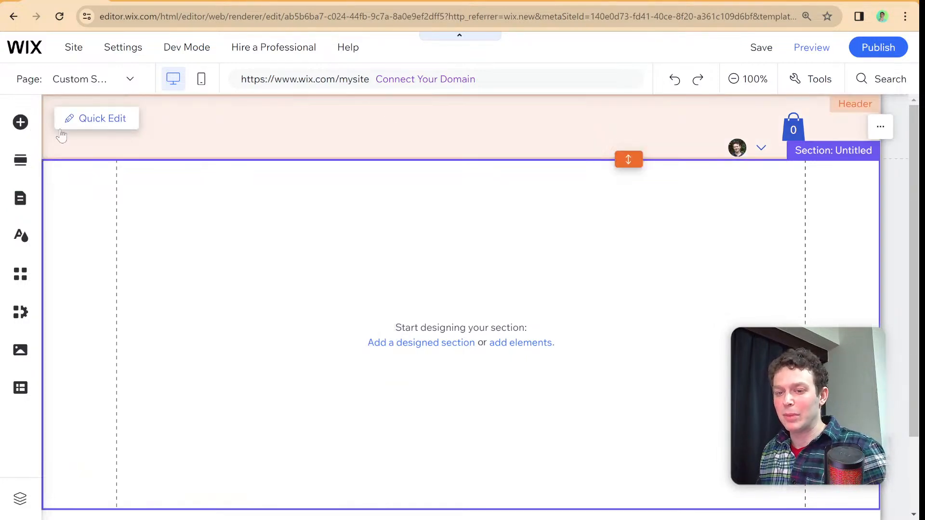
- Browse the list elements and add a blank four-item repeater to the empty section of the Custom Shop page
left_click(20, 123)
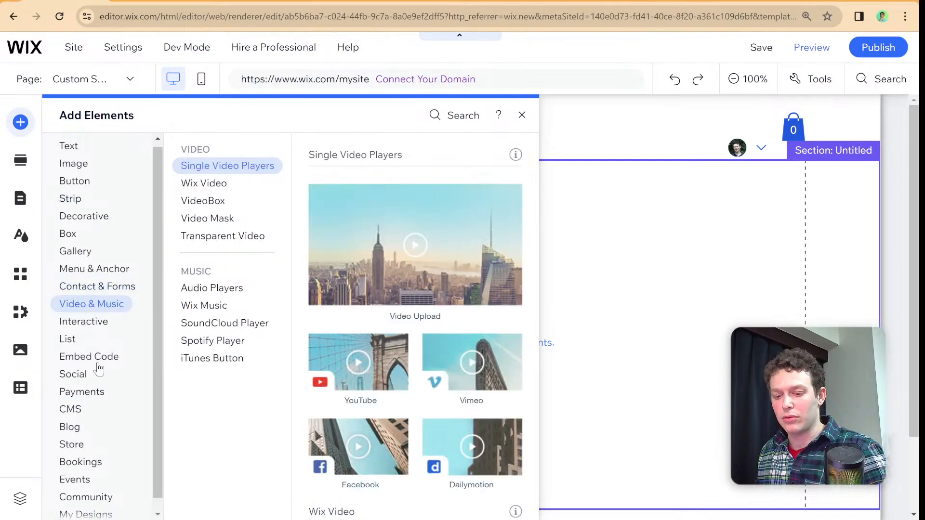
mouse_move(76, 343)
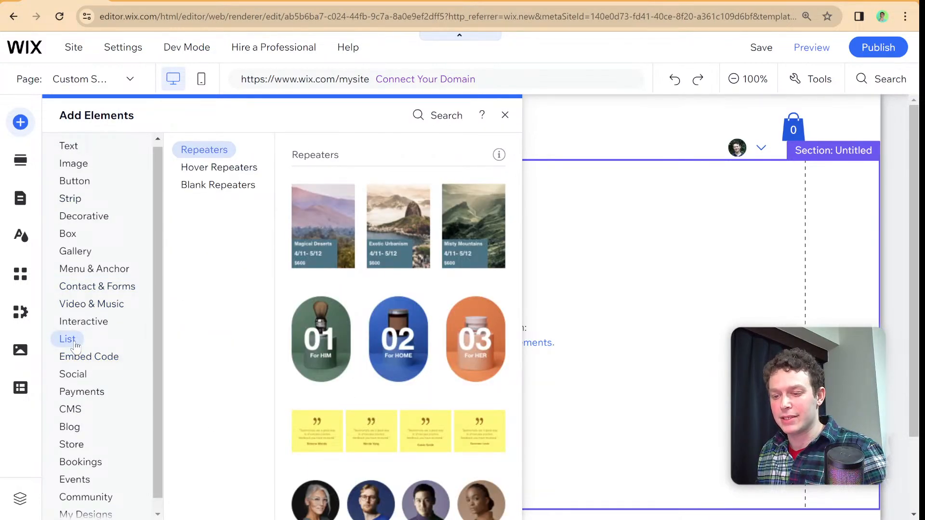
scroll(328, 344, "down", 15)
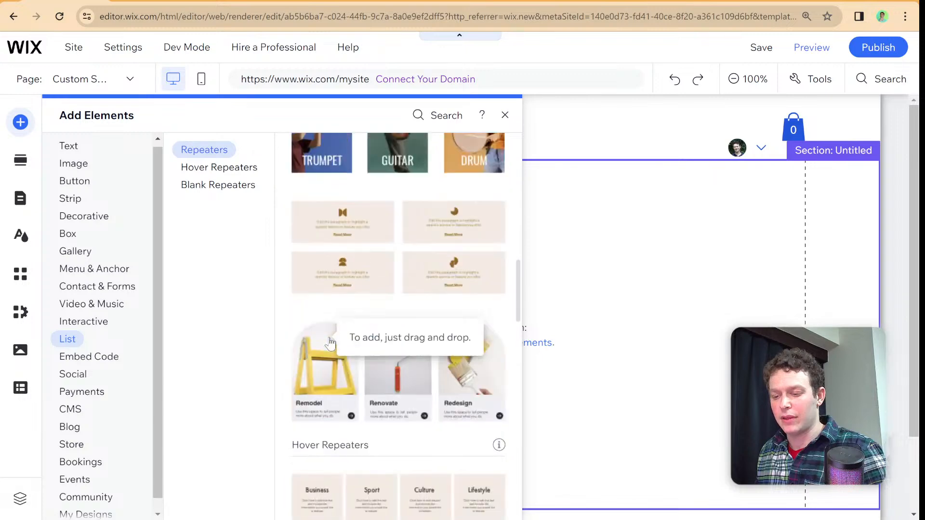
scroll(330, 343, "down", 8)
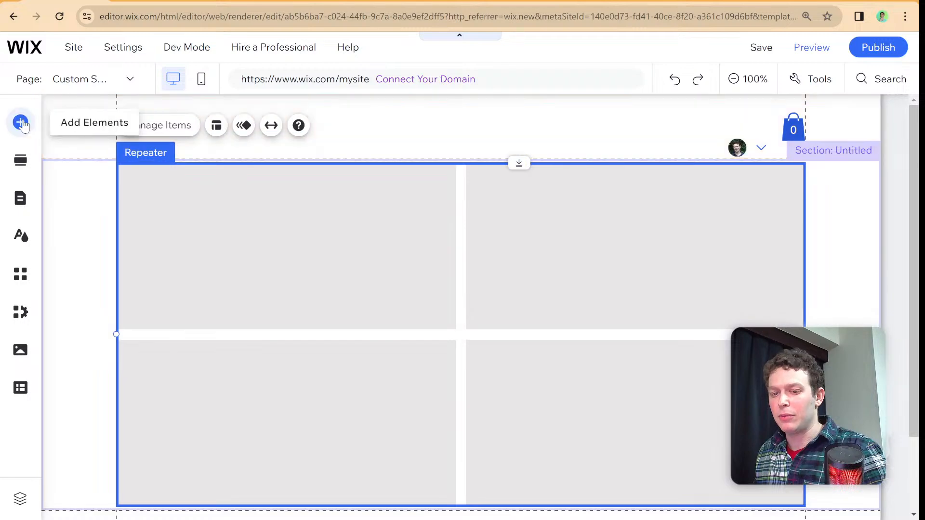
- Add the free Wix image Dry Flowers, shrink it and place it inside the repeater's first item
left_click(20, 122)
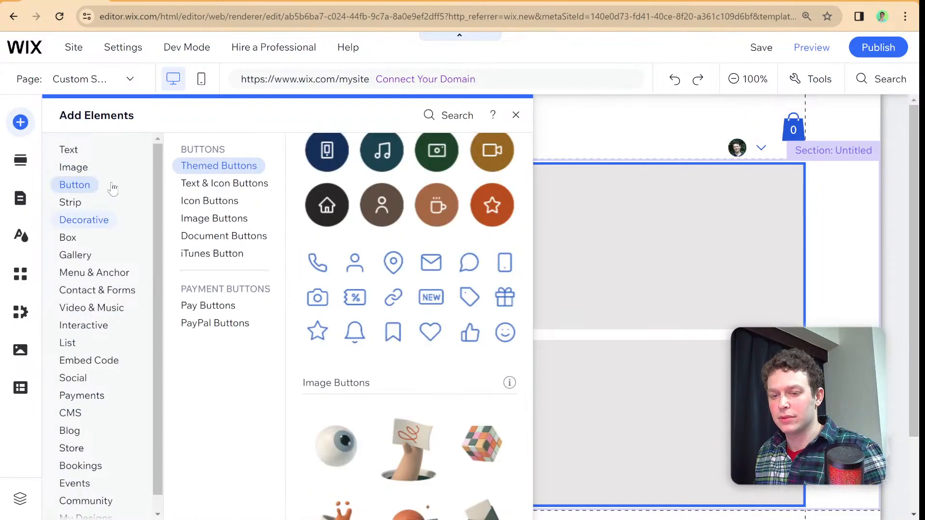
mouse_move(85, 168)
scroll(342, 300, "down", 6)
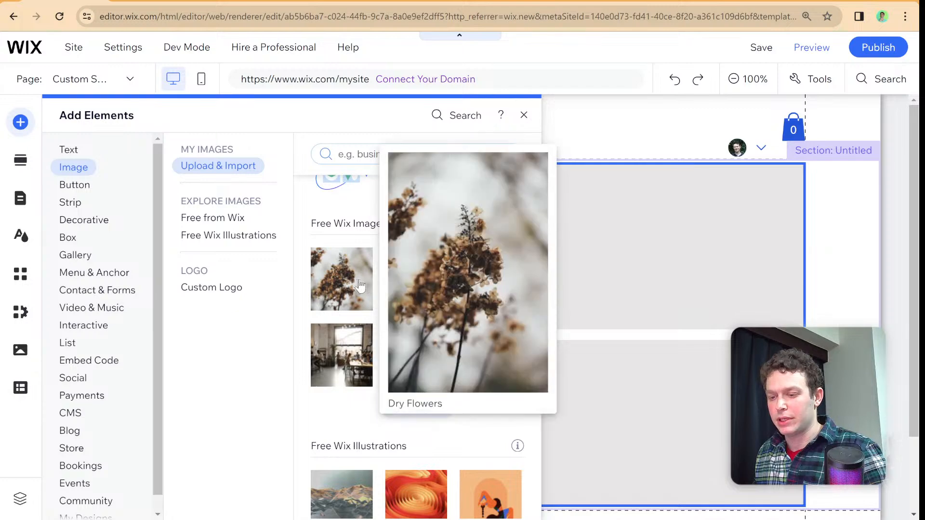
left_click(368, 285)
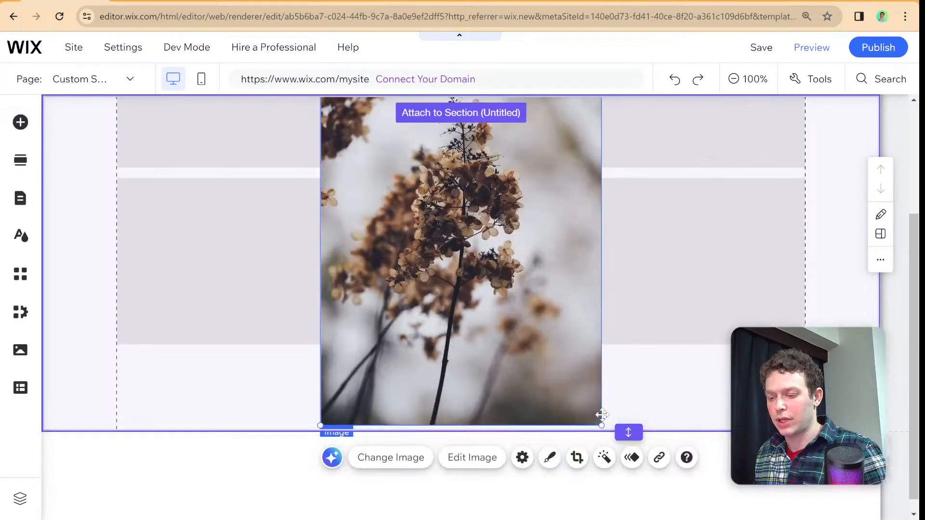
left_click_drag(602, 425, 424, 193)
scroll(453, 240, "up", 3)
left_click_drag(397, 246, 217, 220)
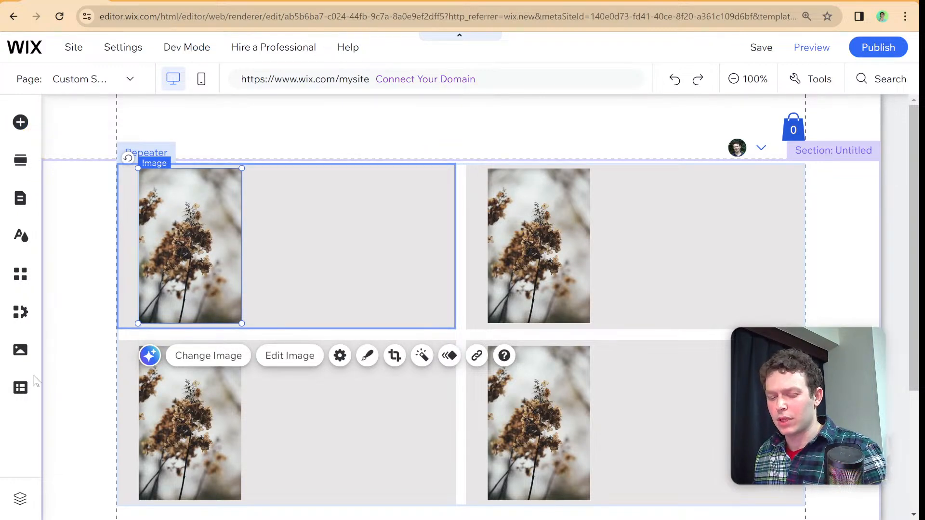
- Add the CMS to the site and reopen its main options
left_click(21, 388)
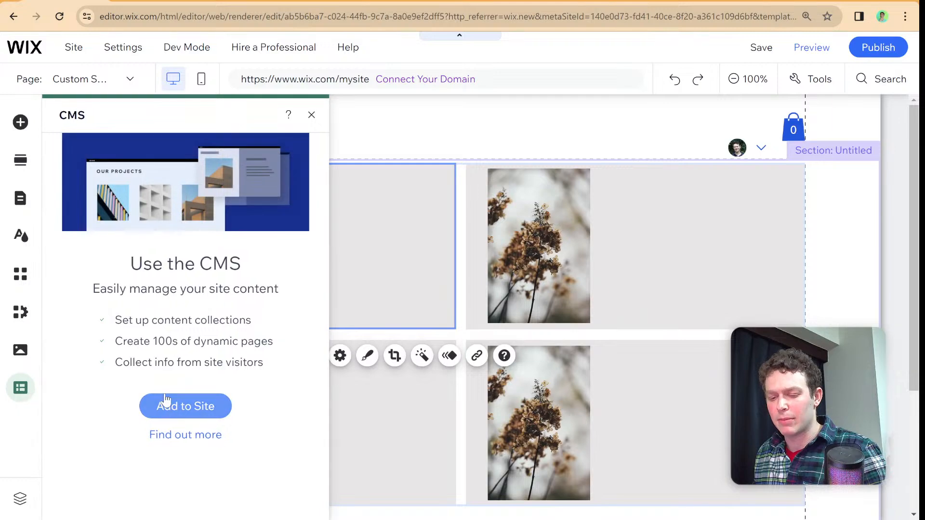
left_click(164, 409)
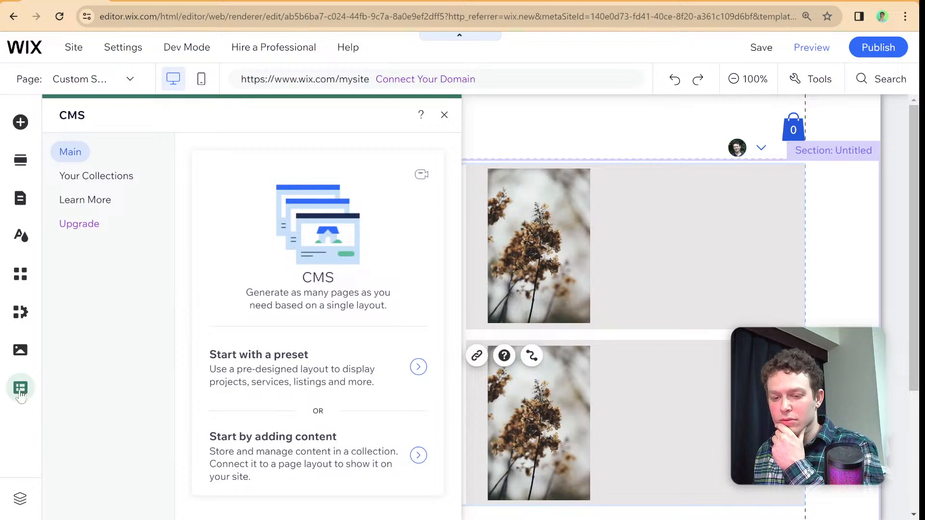
left_click(20, 388)
left_click(20, 389)
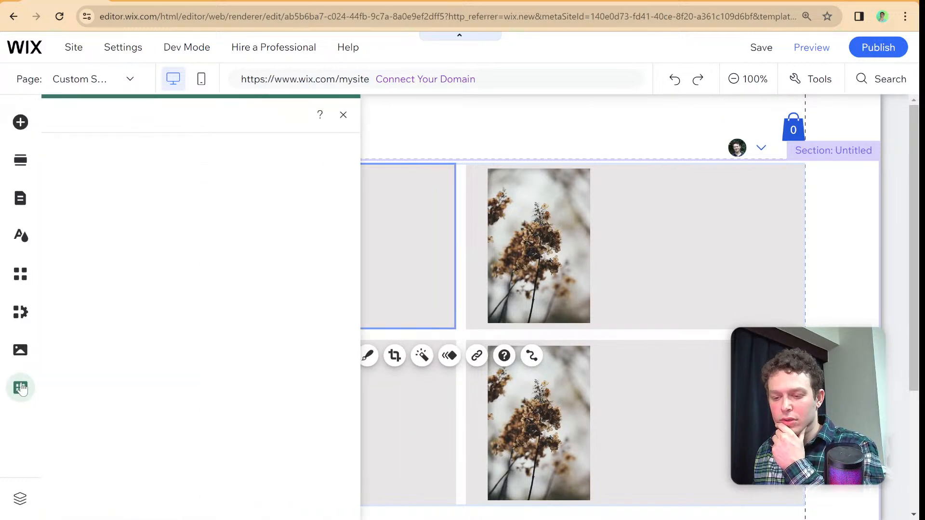
- Try to start with the CMS by adding content, and reload the editor page
left_click(244, 427)
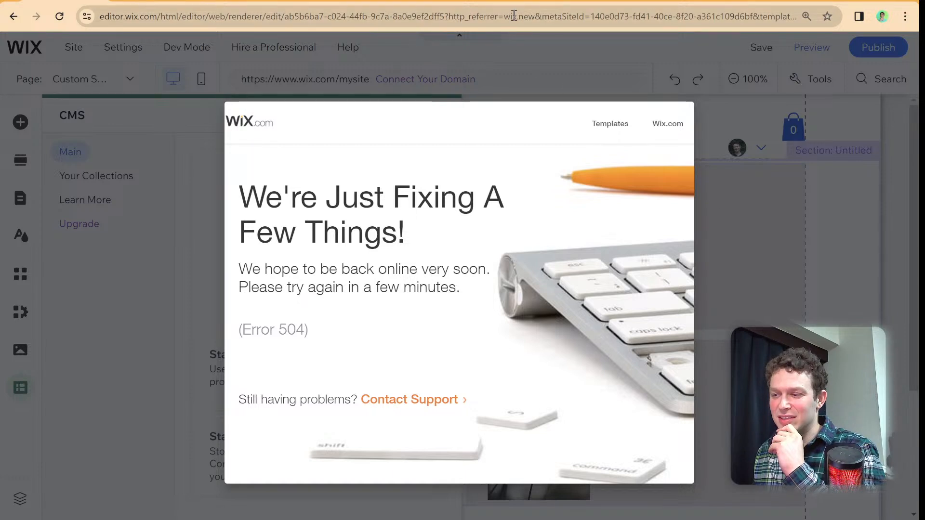
left_click(509, 19)
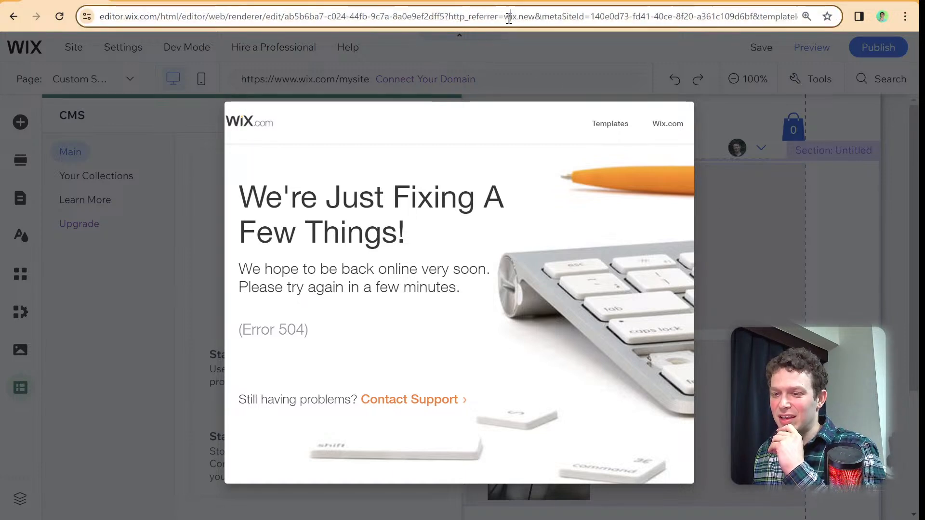
key("Return")
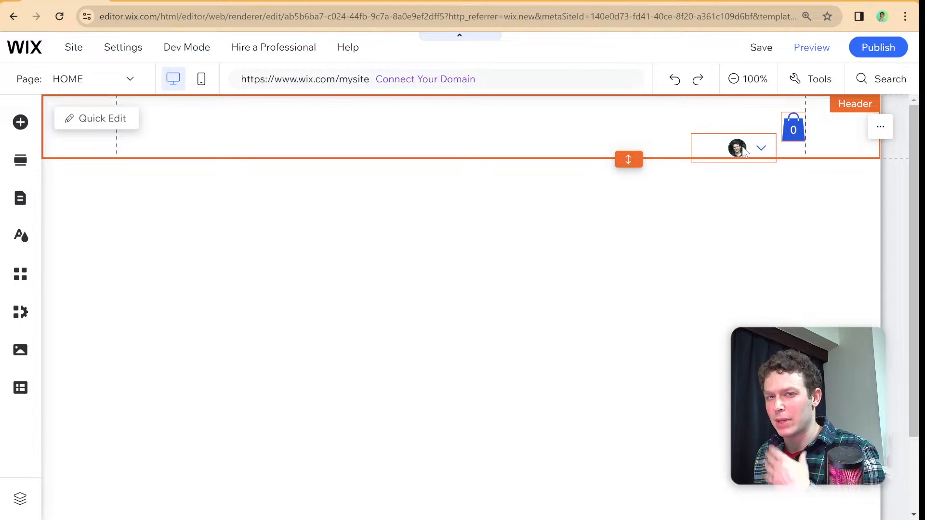
- Move the login bar up in the header so it lines up beside the shopping cart icon
left_click(745, 150)
left_click_drag(744, 150, 731, 129)
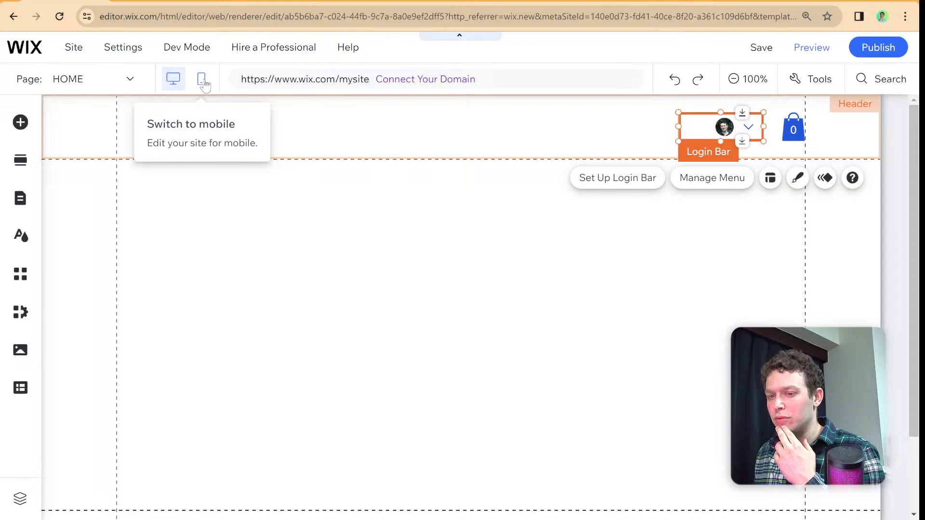
- Turn on Velo Dev Mode for the site
mouse_move(196, 57)
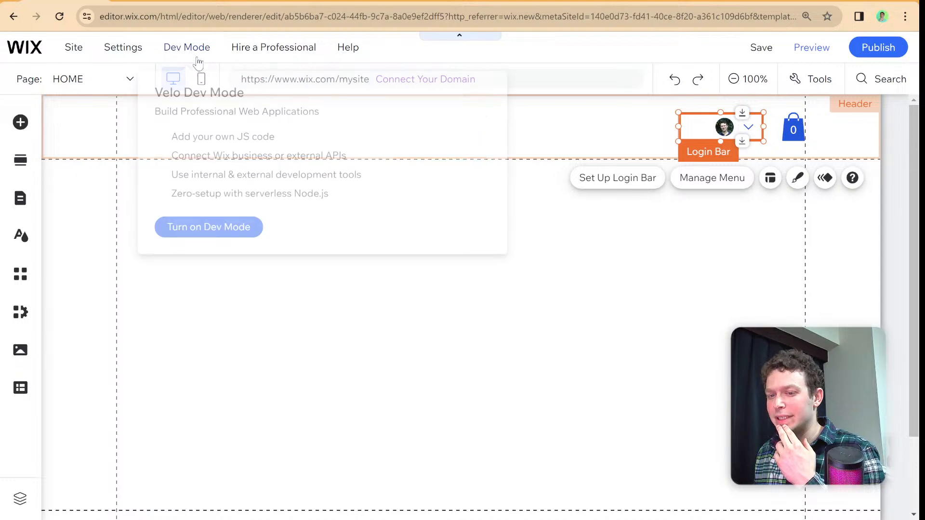
left_click(250, 229)
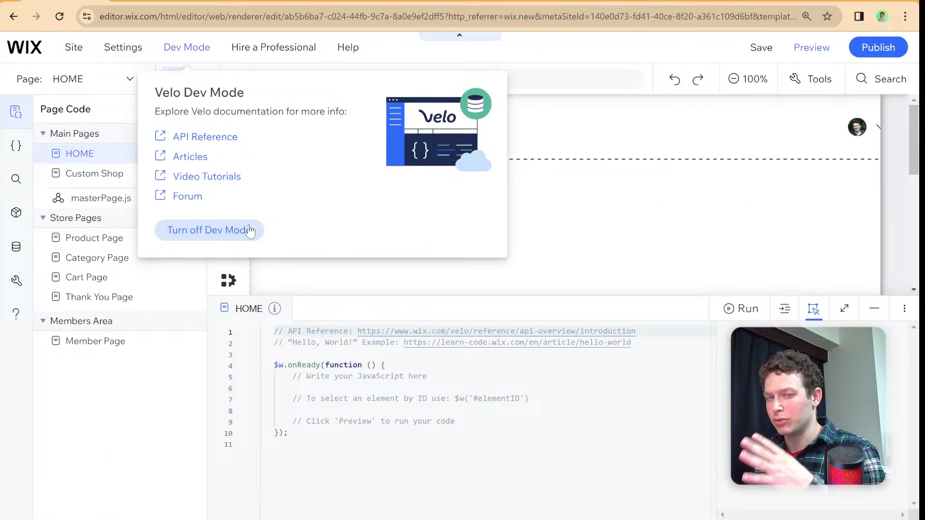
- Collapse the page code list and open the Custom Shop page for editing
left_click(351, 315)
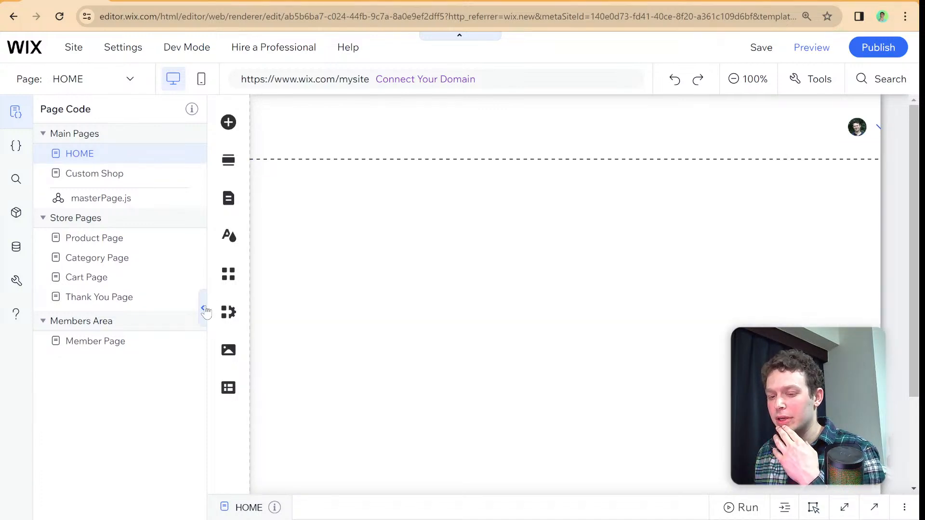
left_click(204, 309)
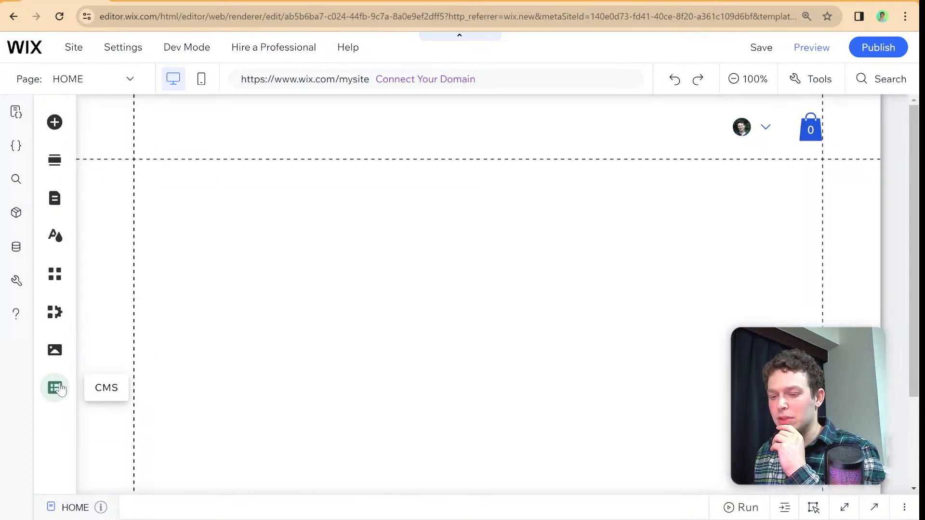
left_click(60, 390)
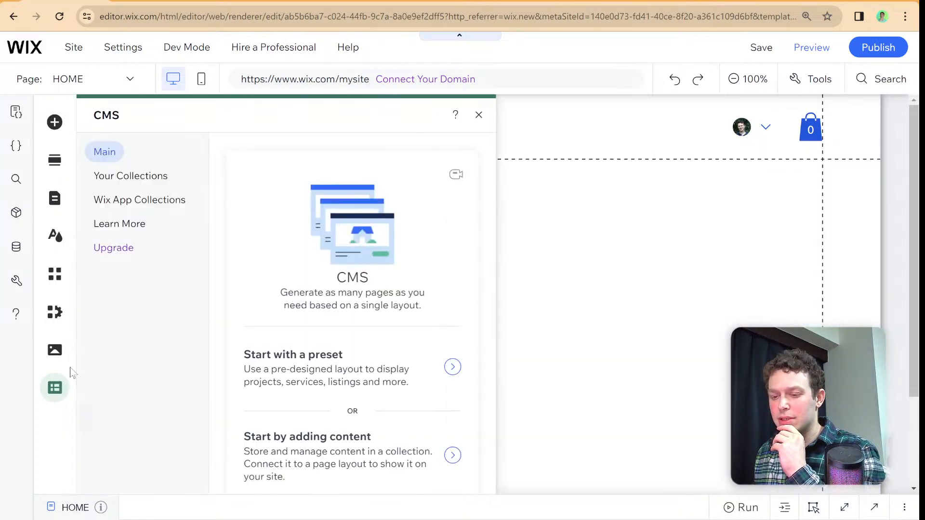
left_click(479, 120)
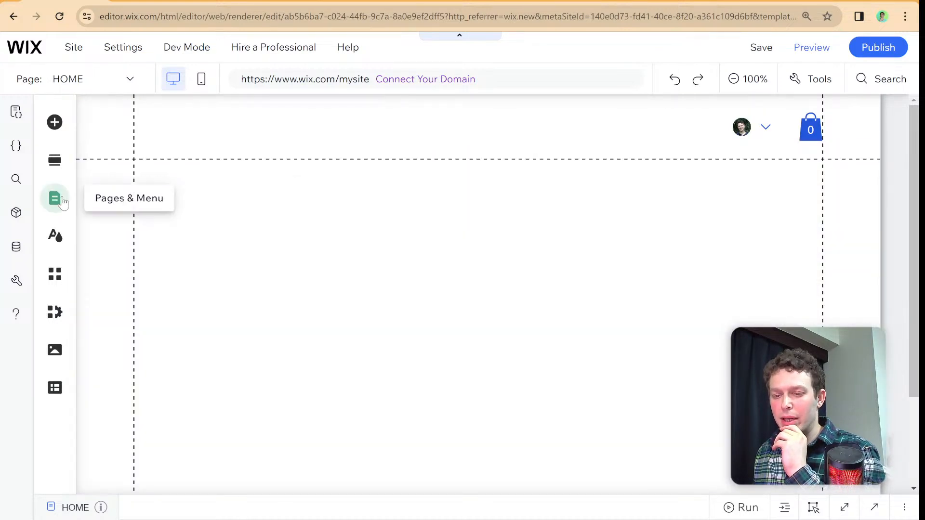
left_click(56, 199)
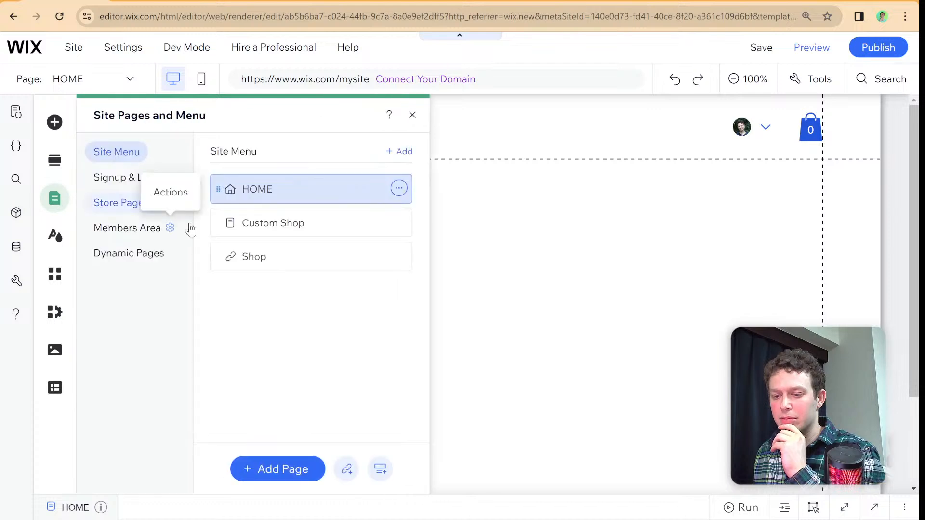
left_click(246, 223)
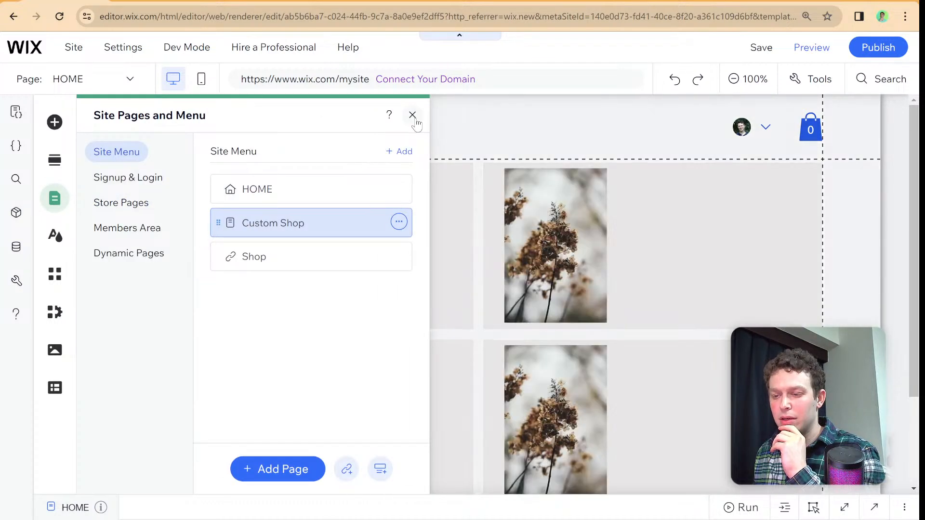
left_click(412, 116)
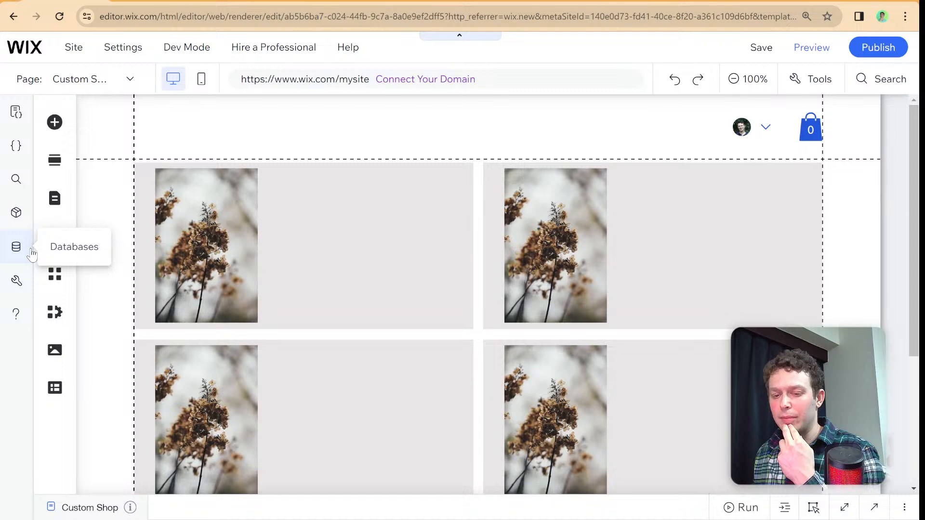
- Examine the fields of the Products collection among the site's Stores databases
left_click(15, 246)
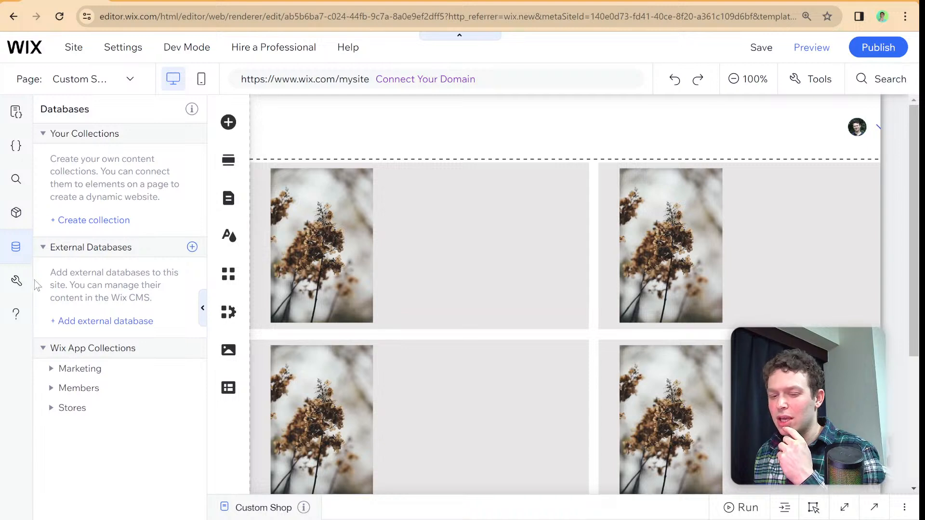
left_click(61, 408)
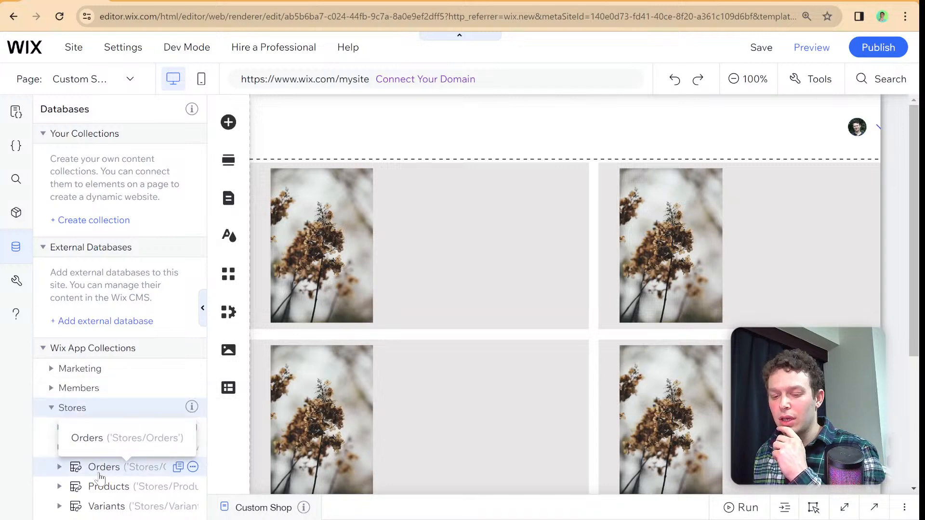
left_click(90, 488)
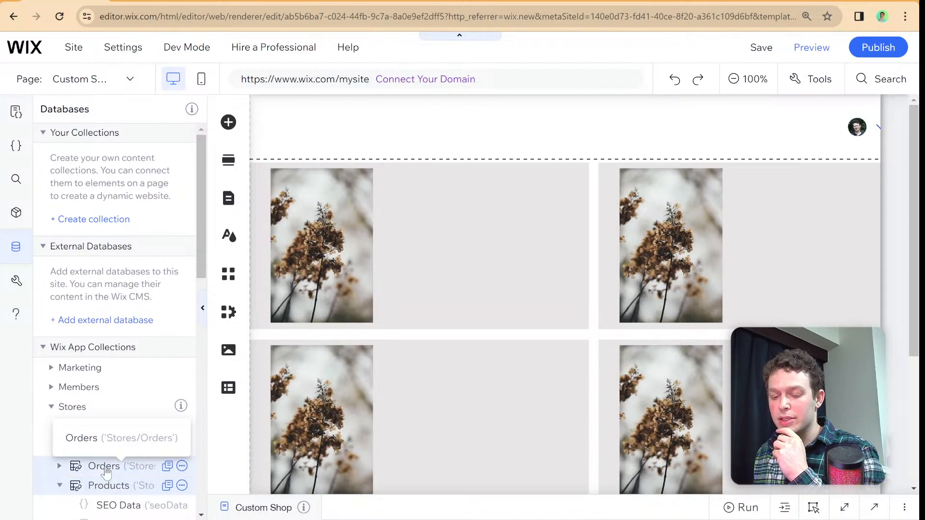
scroll(118, 368, "down", 6)
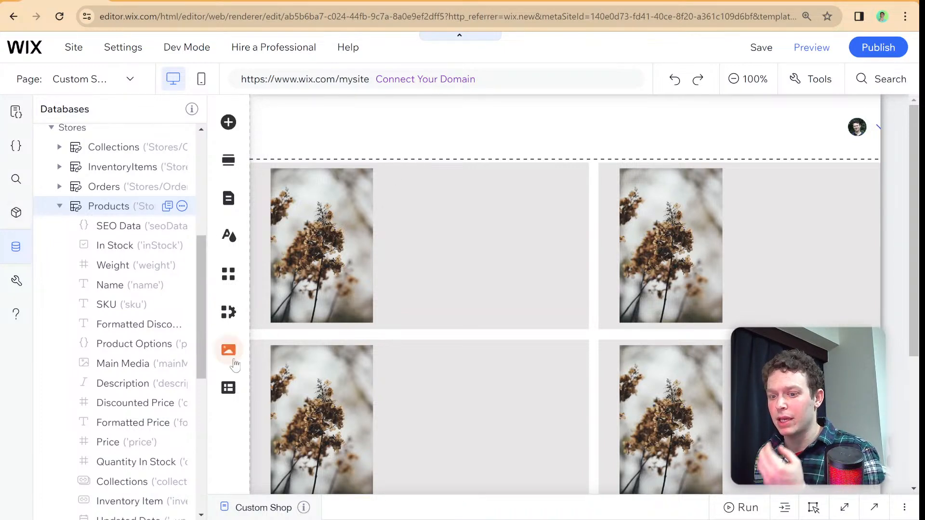
left_click(203, 308)
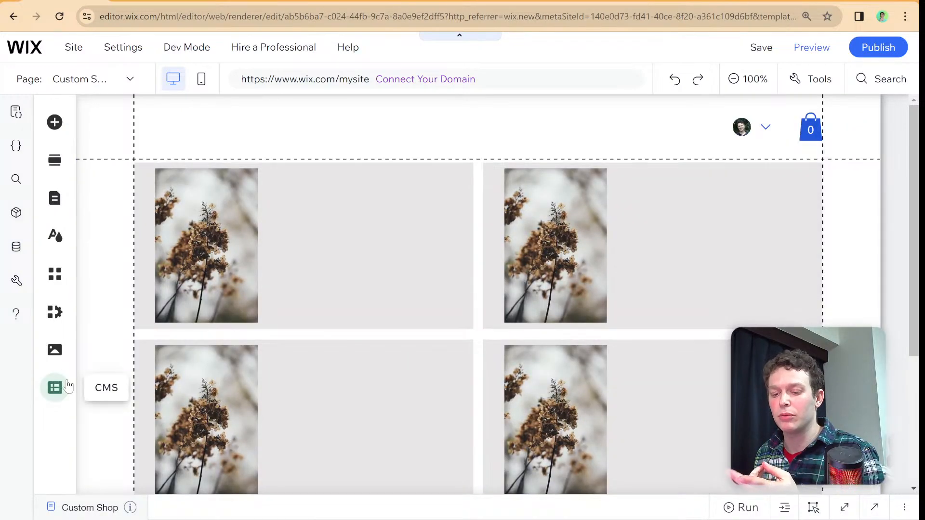
- Create a CMS collection named Example from scratch, with multiple items and the ID Example, and leave it empty
left_click(56, 388)
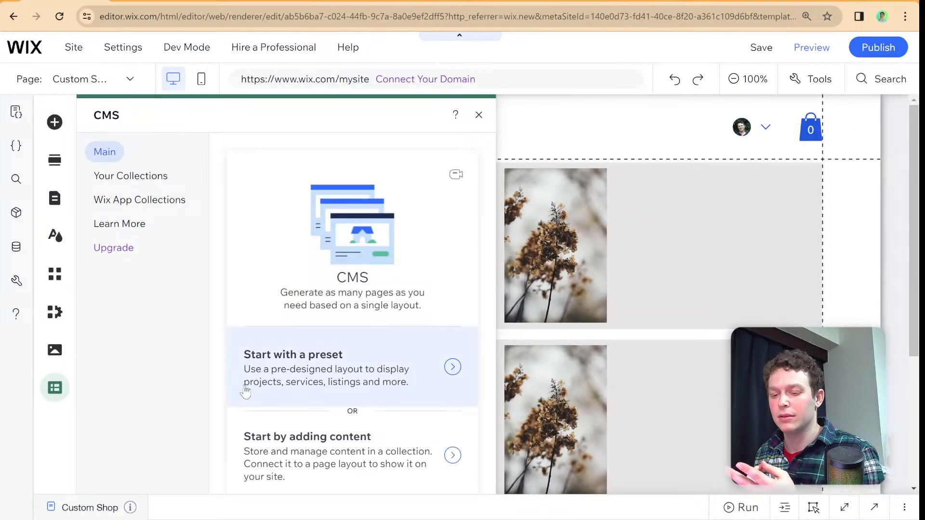
scroll(248, 389, "down", 1)
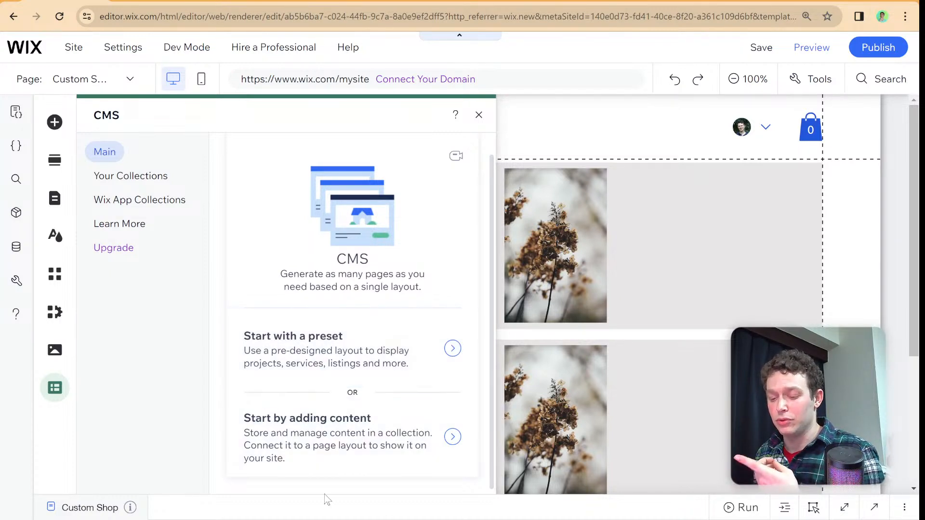
left_click(362, 458)
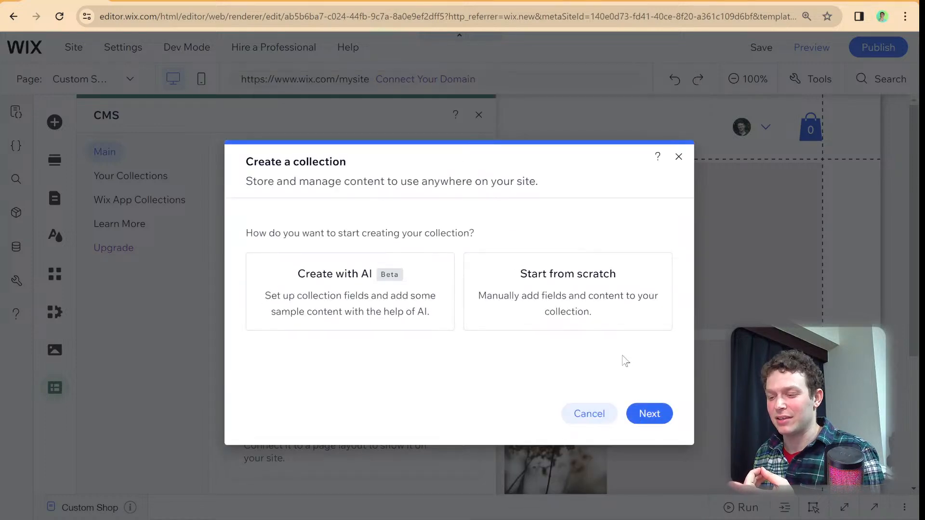
left_click(619, 313)
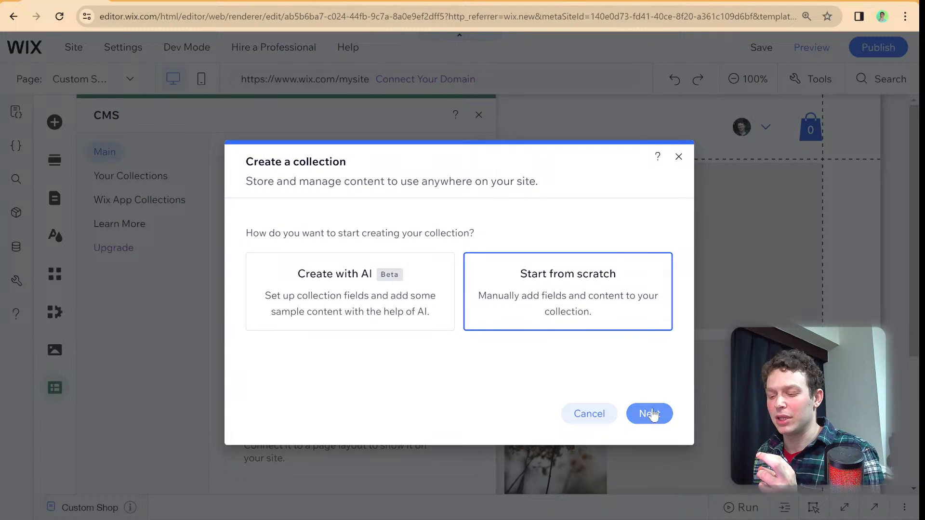
left_click(649, 414)
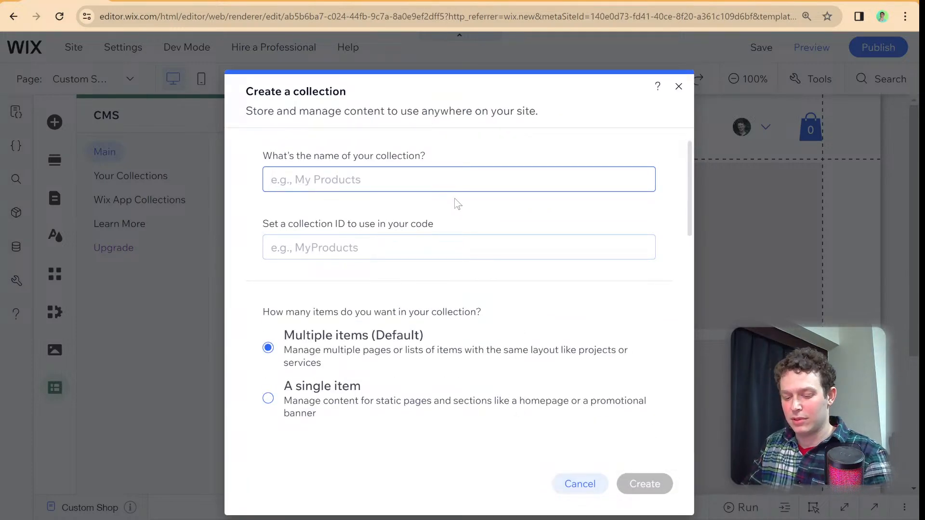
type("Example")
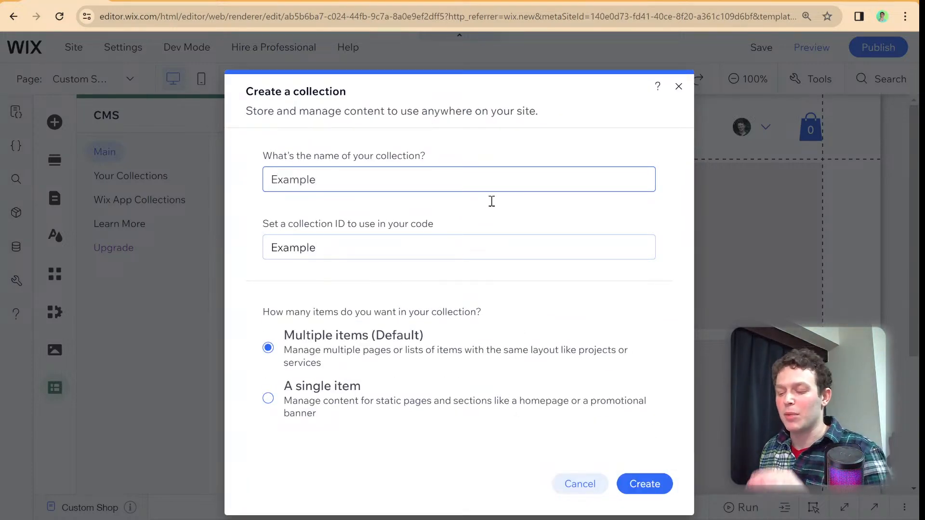
left_click(644, 484)
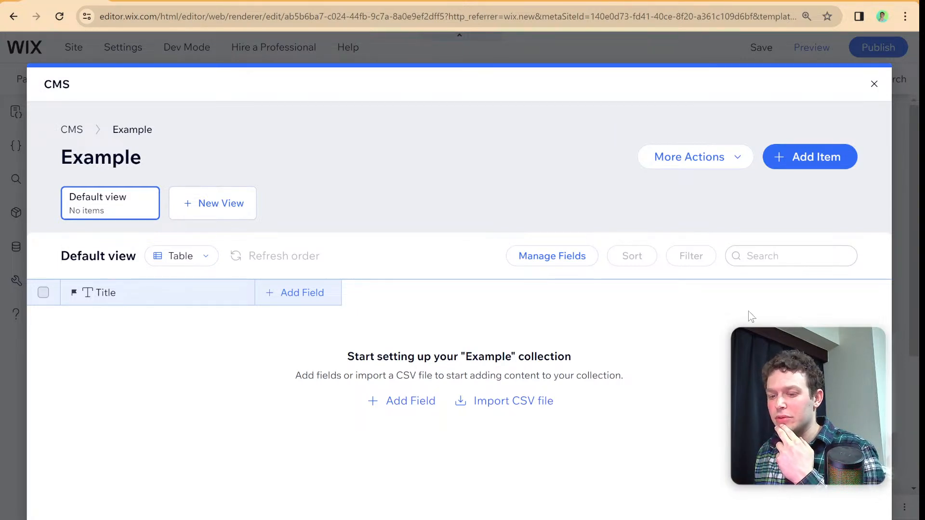
left_click(874, 84)
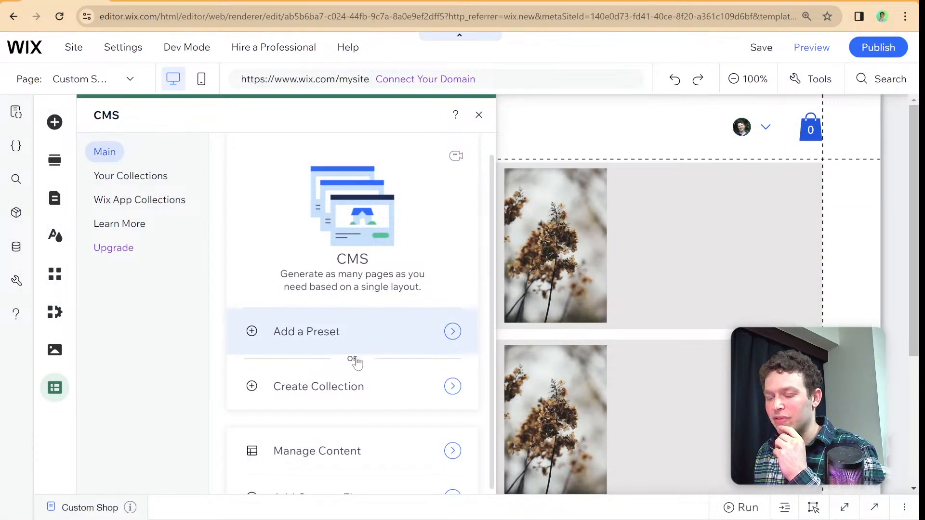
- Add a CMS dataset to the Custom Shop page and move it to the right edge of the repeater
scroll(355, 362, "down", 1)
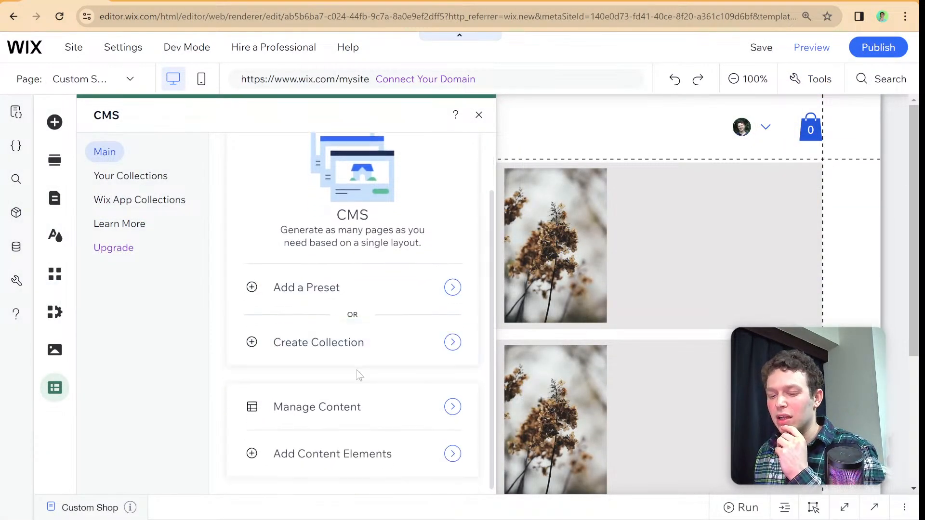
left_click(309, 452)
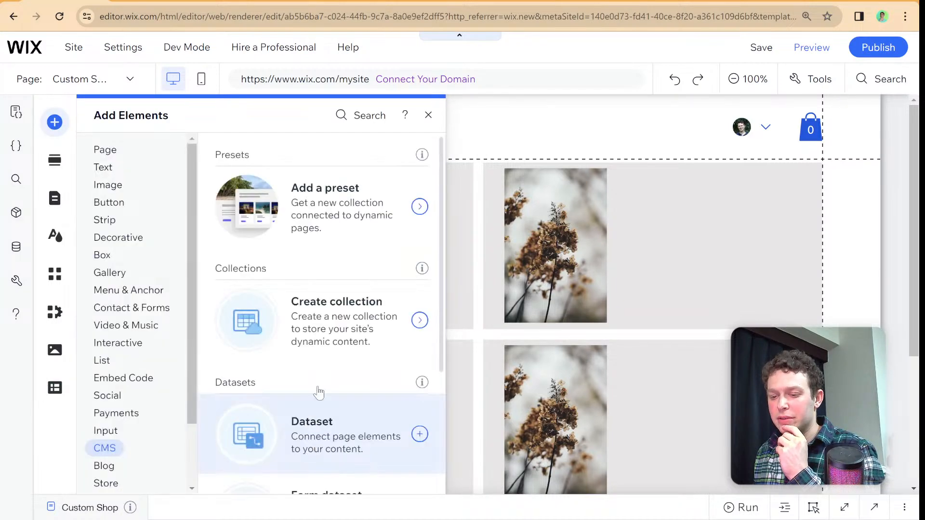
scroll(324, 353, "down", 2)
left_click(324, 353)
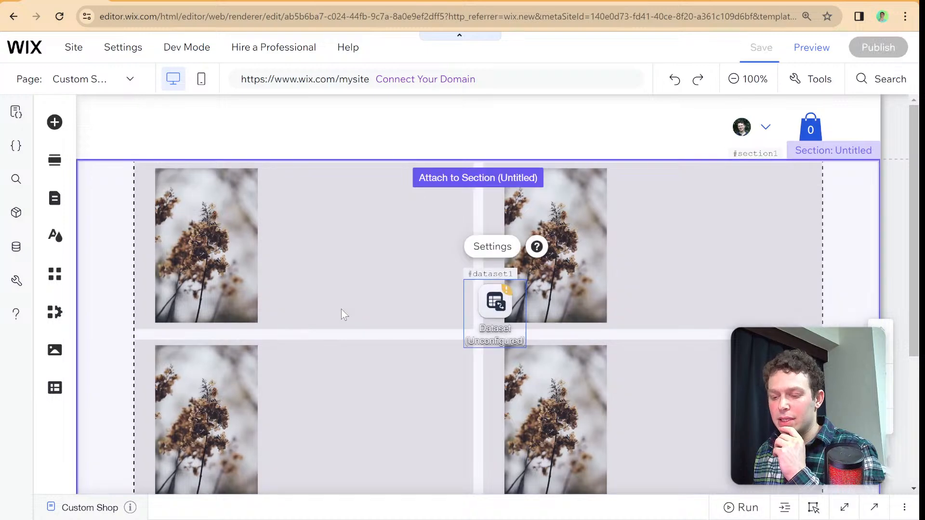
scroll(409, 298, "down", 2)
scroll(461, 291, "up", 1)
left_click_drag(496, 259, 843, 202)
- Connect the new dataset to the Stores collection Products
left_click(808, 142)
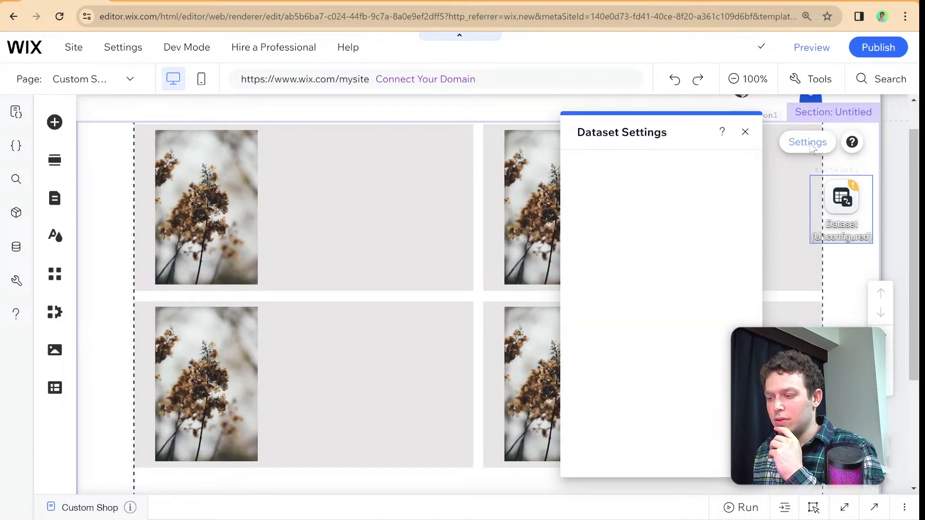
left_click(660, 190)
scroll(643, 260, "down", 3)
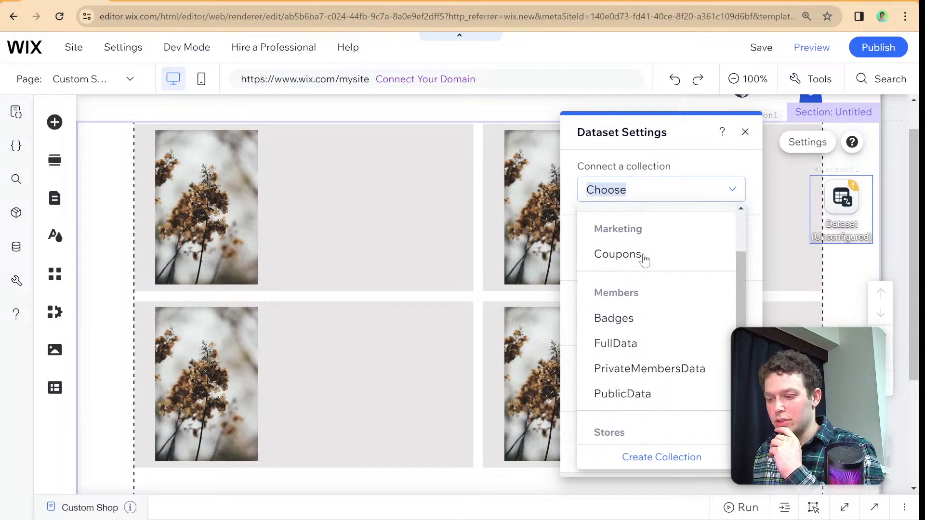
scroll(644, 257, "down", 2)
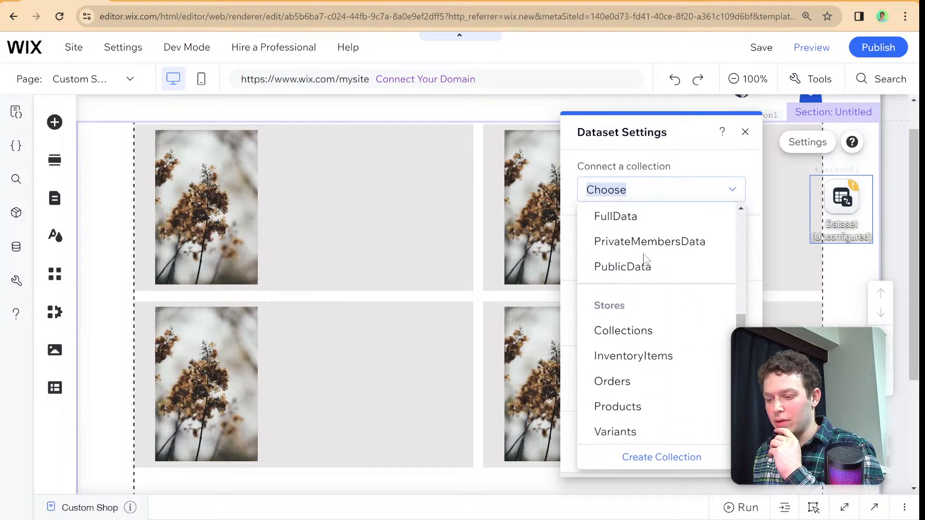
left_click(633, 408)
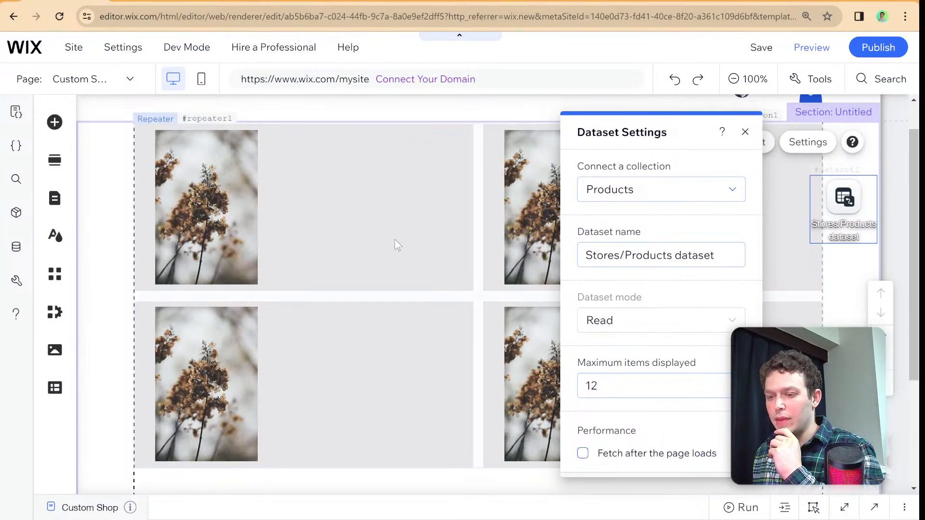
- Connect the repeater on the Custom Shop page to the Stores/Products dataset
left_click(562, 194)
left_click(344, 123)
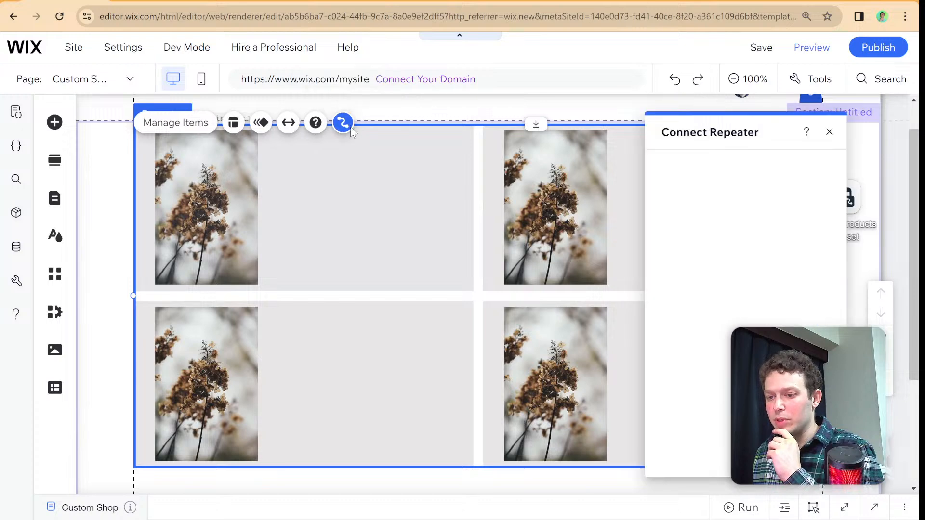
left_click(721, 191)
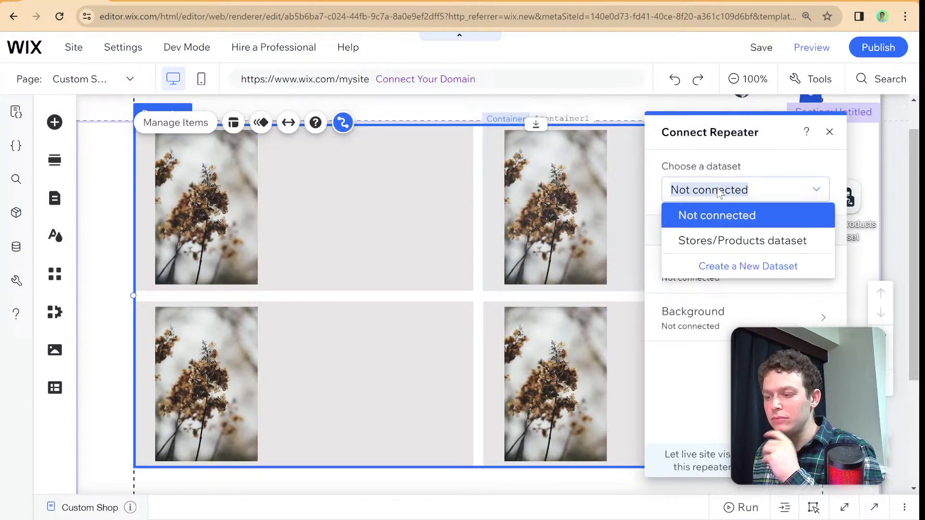
left_click(724, 240)
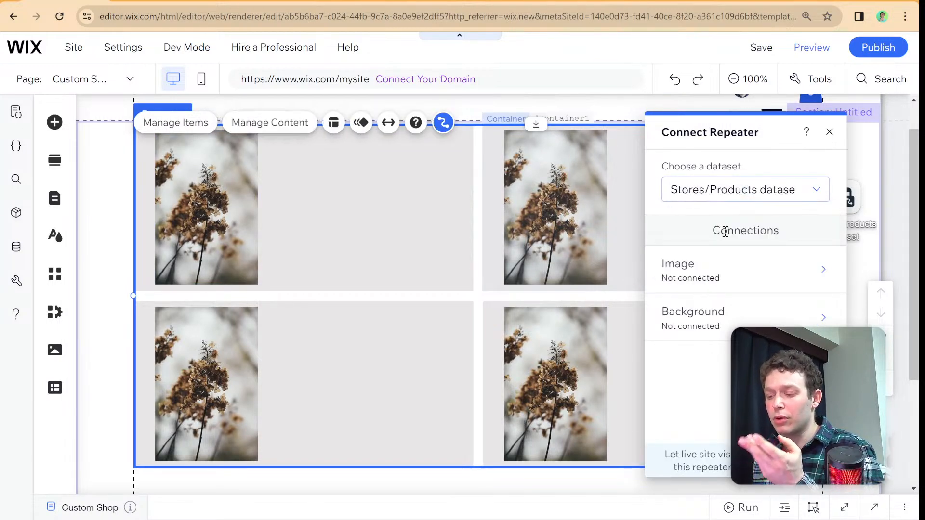
- Connect the repeater image's source to the Main Media field and select the first item's container
left_click(703, 276)
left_click(708, 358)
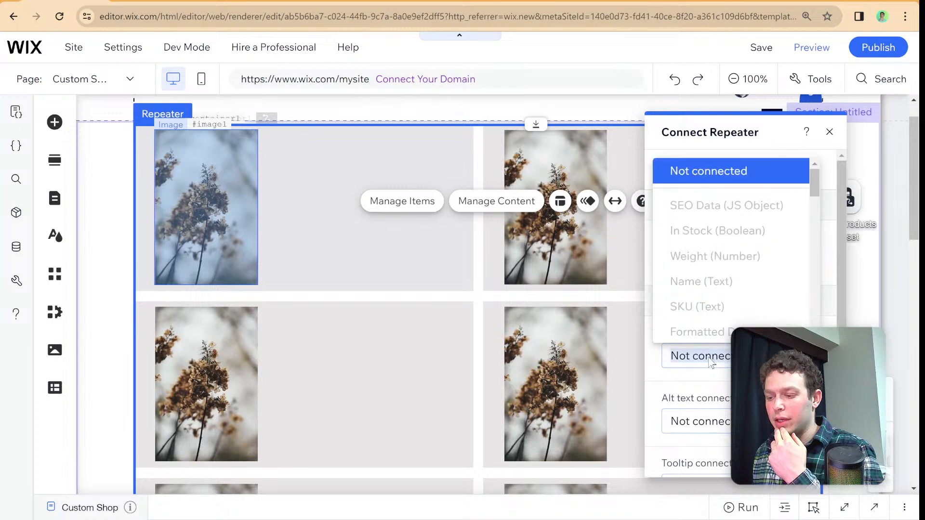
scroll(717, 274, "down", 5)
scroll(717, 275, "up", 6)
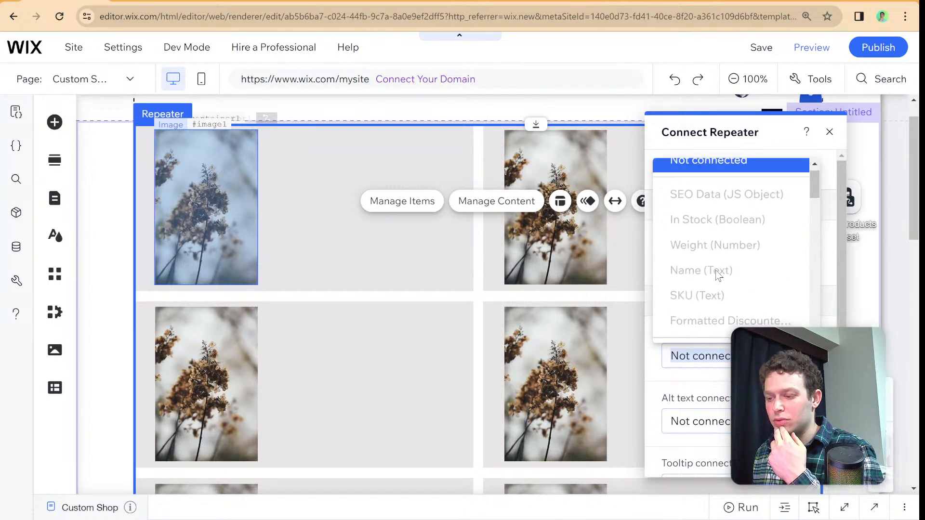
scroll(717, 270, "down", 3)
left_click(717, 265)
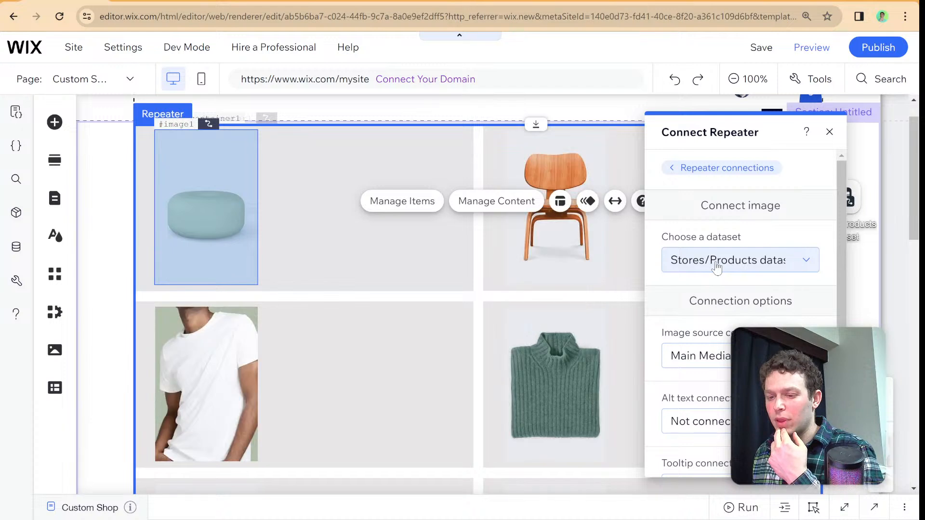
left_click(829, 132)
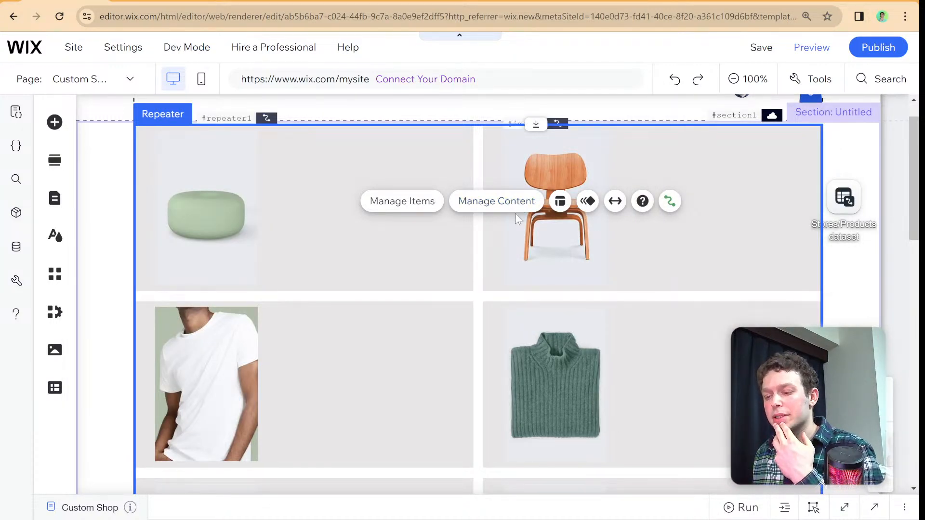
left_click(362, 234)
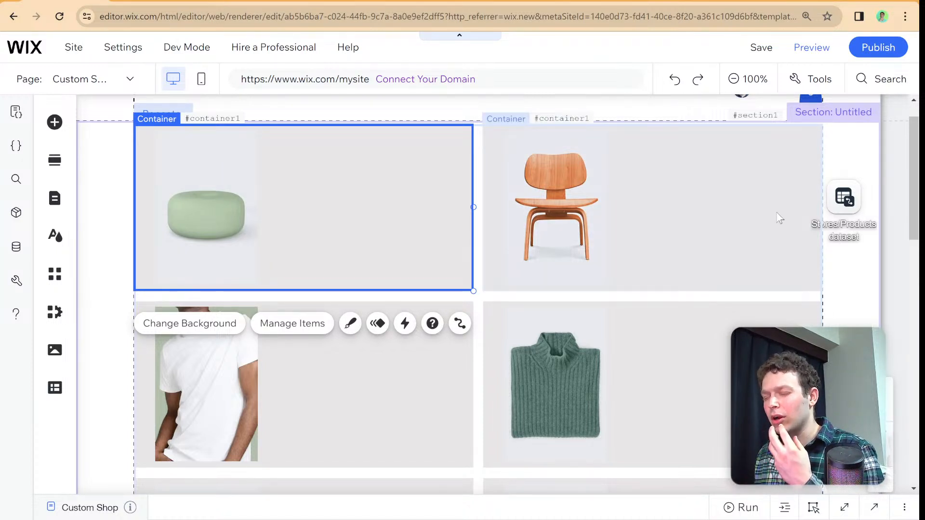
- Find the Add to Cart Button element by searching for cart and place it beside the image in the first repeater item
left_click(55, 124)
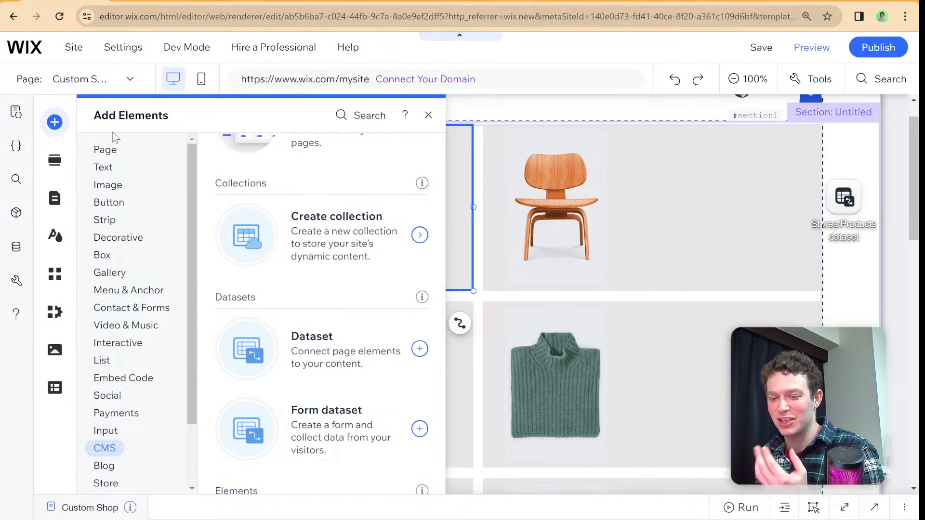
left_click(114, 186)
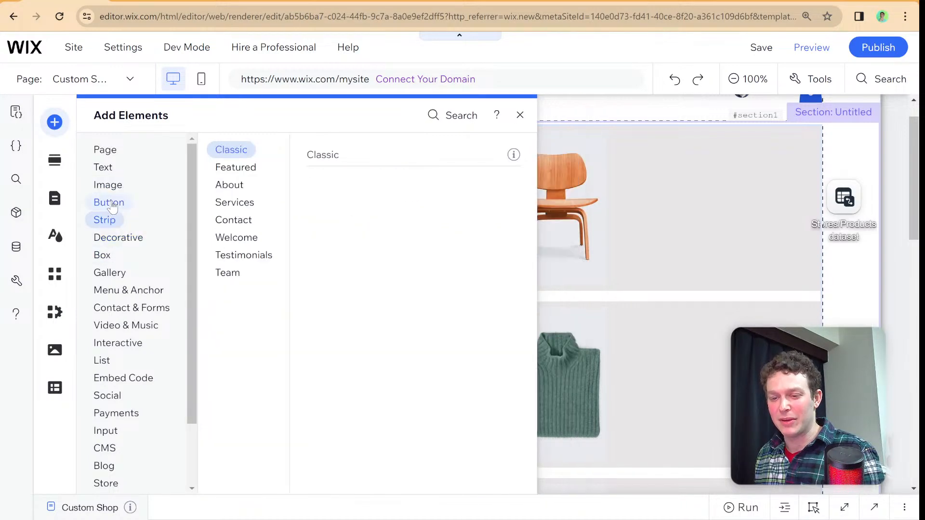
mouse_move(113, 205)
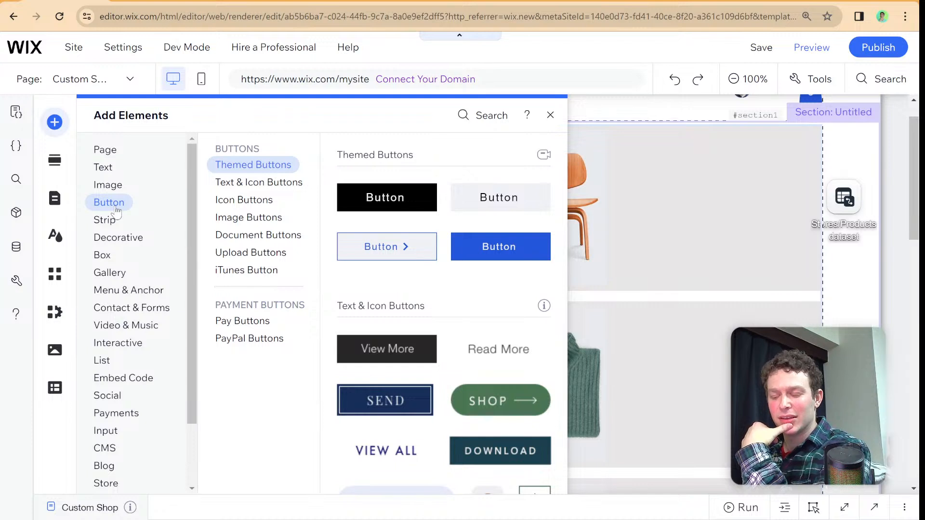
left_click(490, 118)
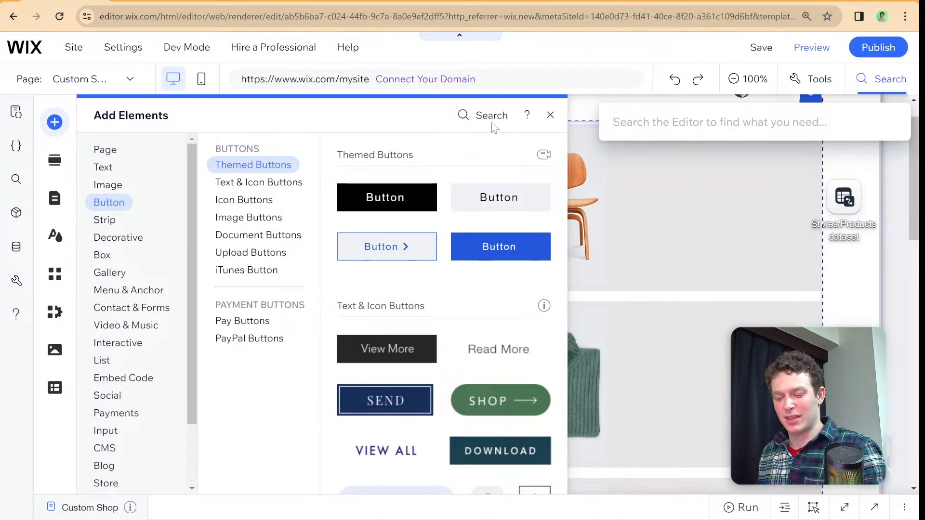
type("cart")
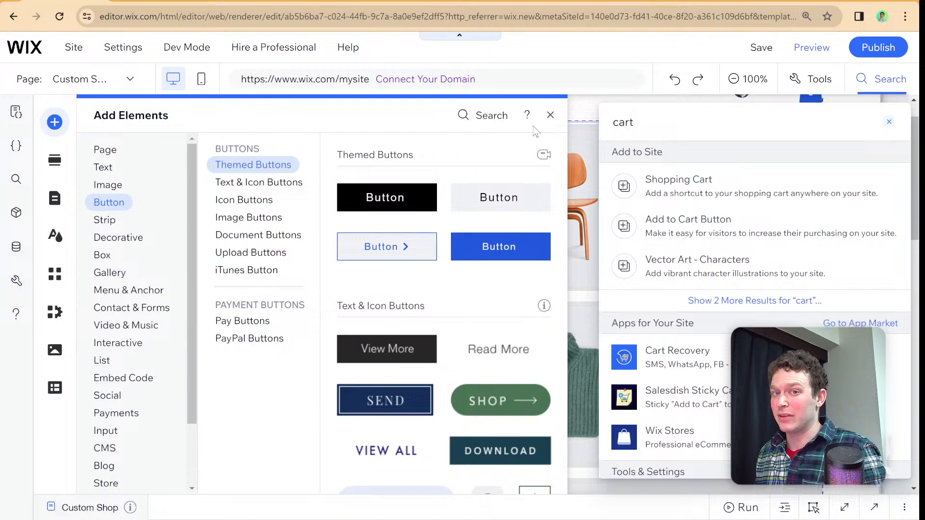
left_click(680, 226)
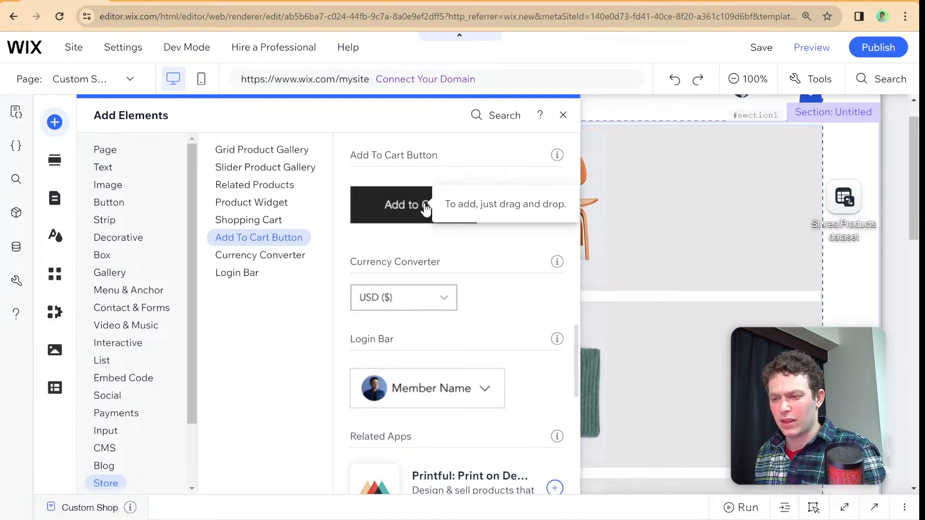
left_click(425, 209)
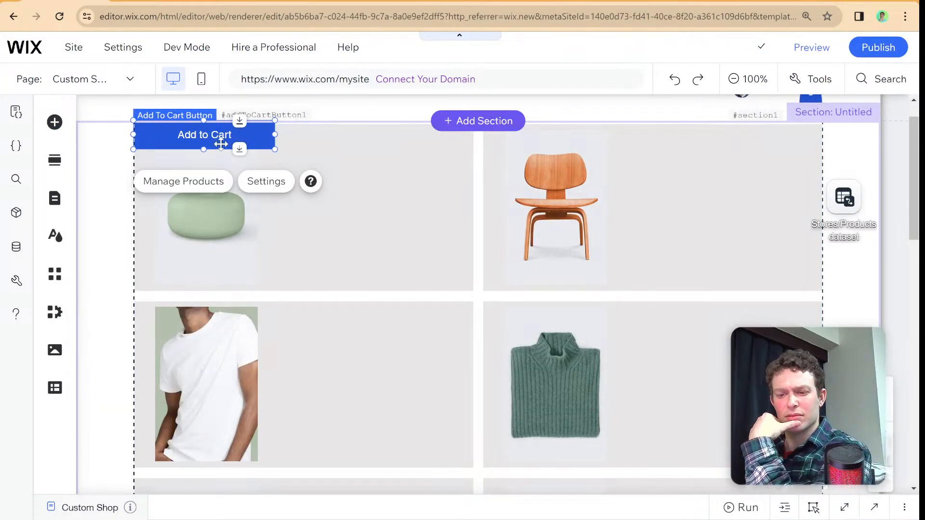
left_click_drag(221, 140, 381, 239)
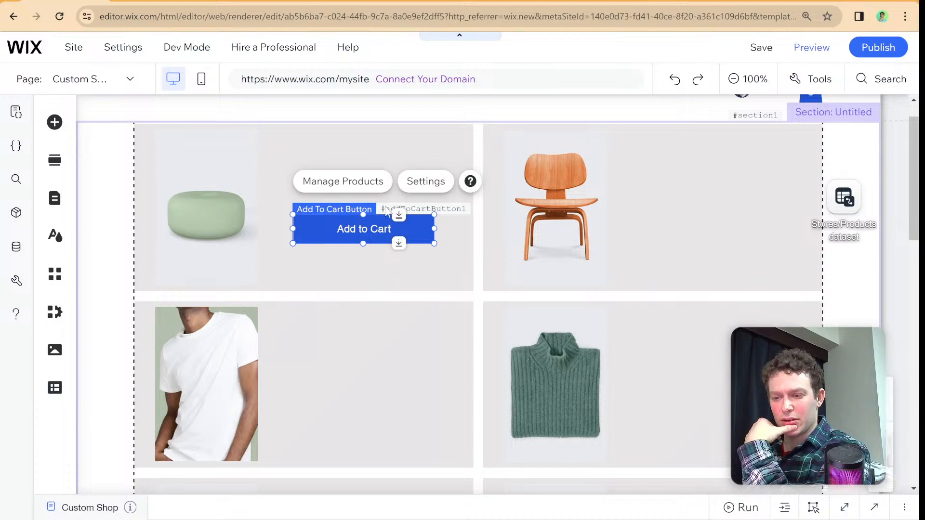
- Check the Add to Cart button's product connection, design and product management options, and delete the button from the page
left_click(423, 188)
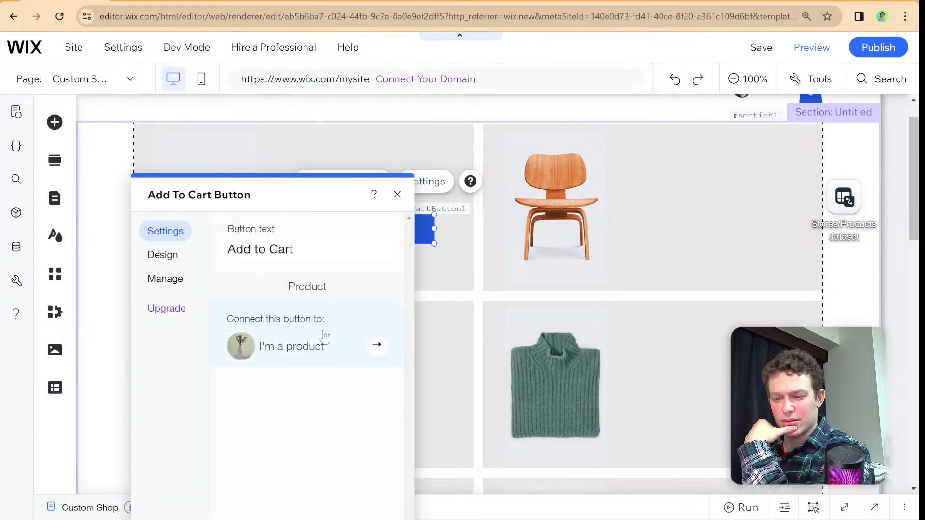
left_click(352, 351)
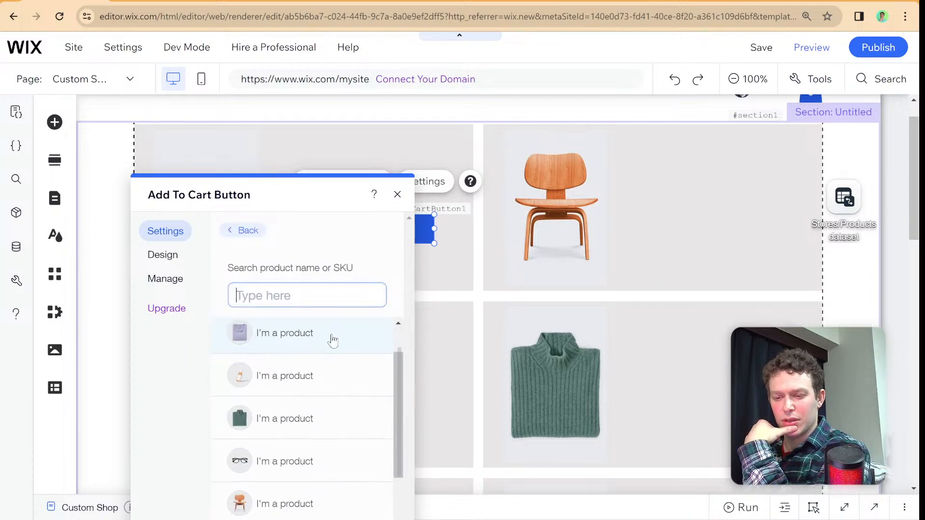
left_click(179, 258)
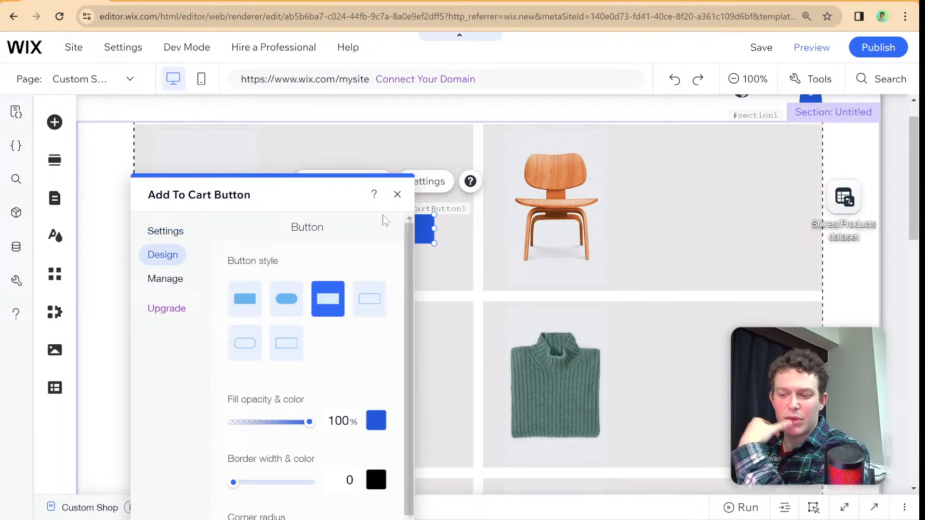
left_click(396, 194)
left_click(425, 181)
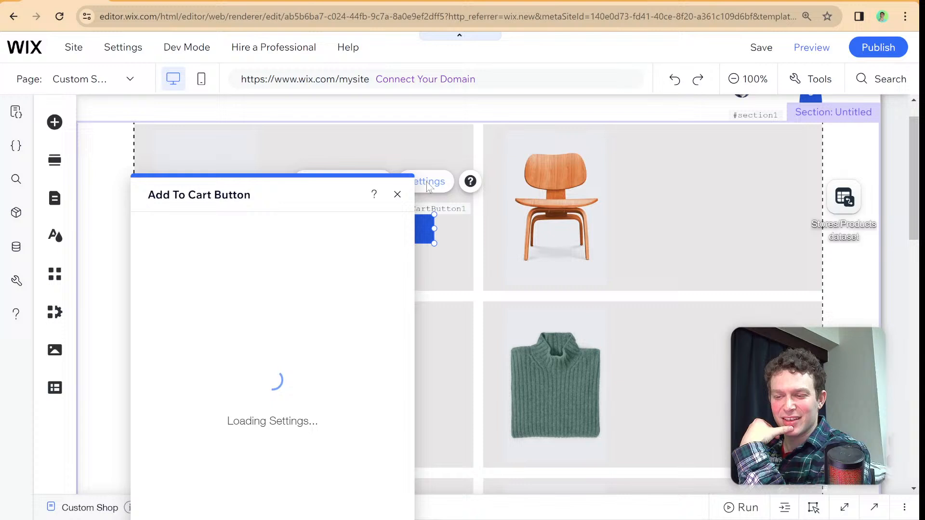
left_click(395, 194)
left_click(359, 185)
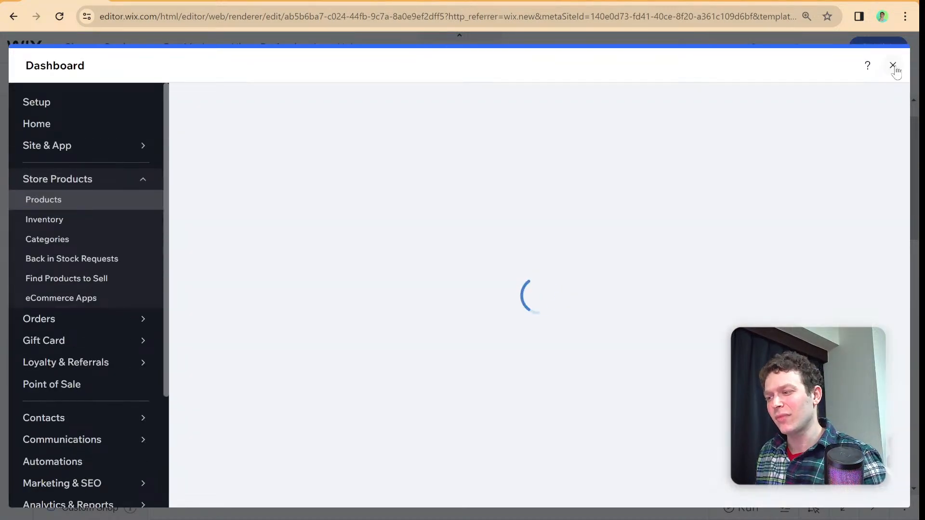
left_click(892, 66)
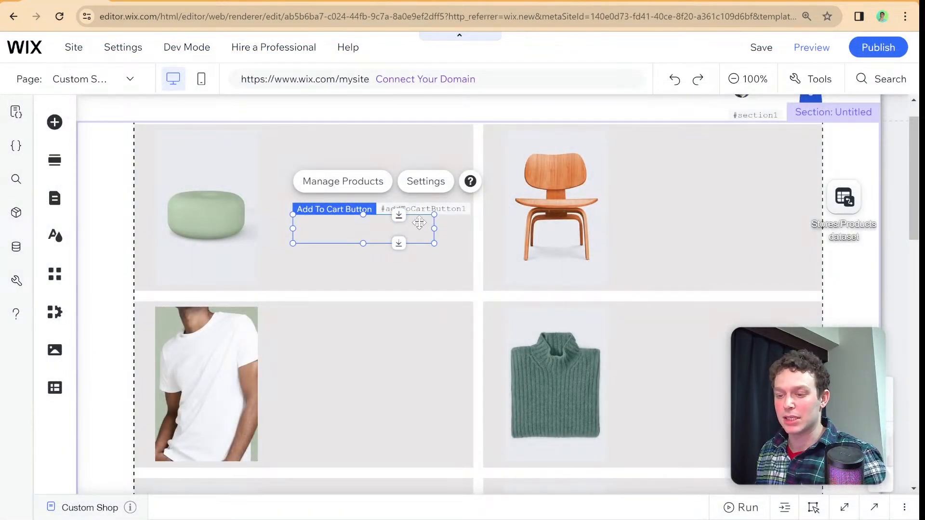
key("Delete")
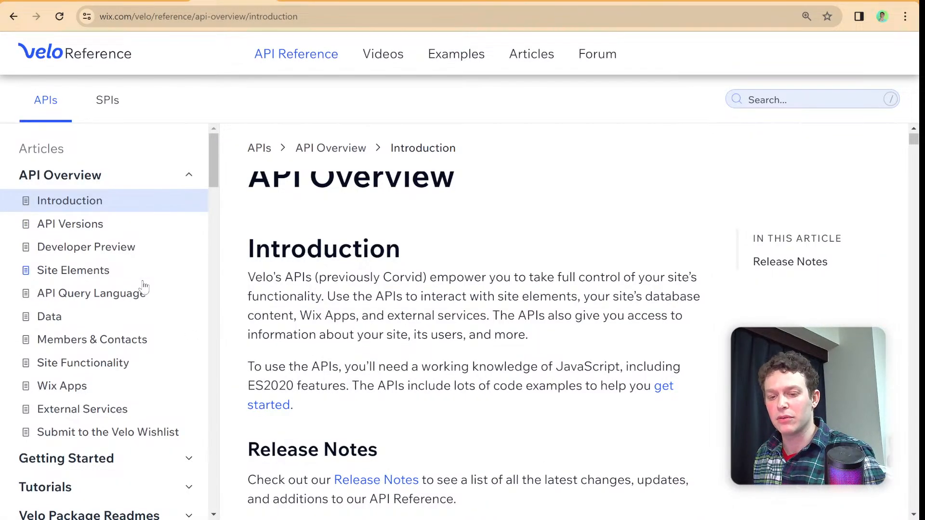
- Switch to the Velo API Reference and browse its list of Wix API modules
scroll(143, 283, "down", 1)
scroll(143, 283, "down", 15)
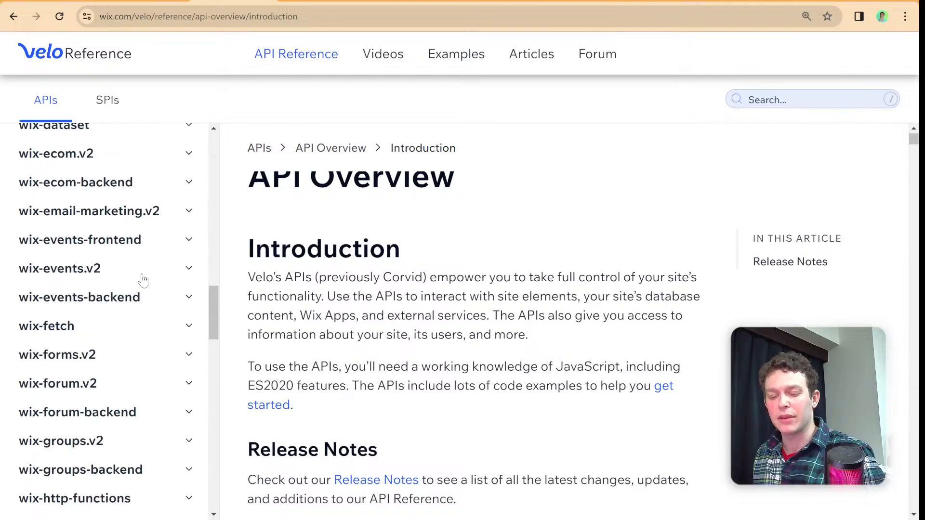
scroll(143, 281, "down", 5)
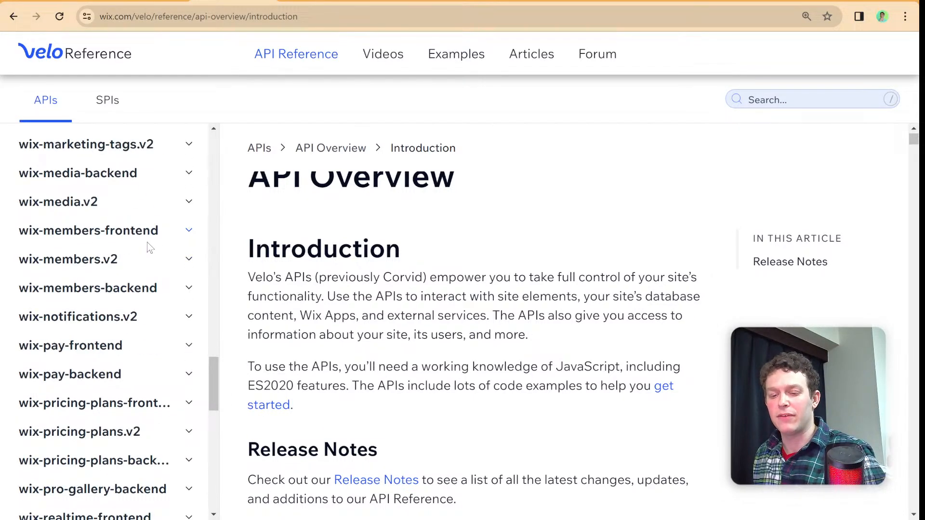
scroll(159, 244, "down", 3)
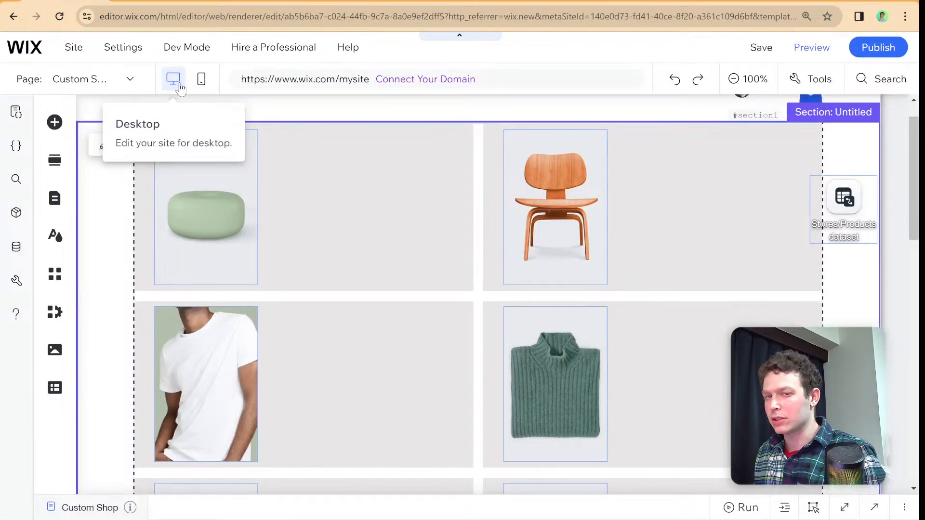
- Switch back to the Wix editor and review the product images across the Custom Shop page's repeater items
scroll(291, 190, "up", 1)
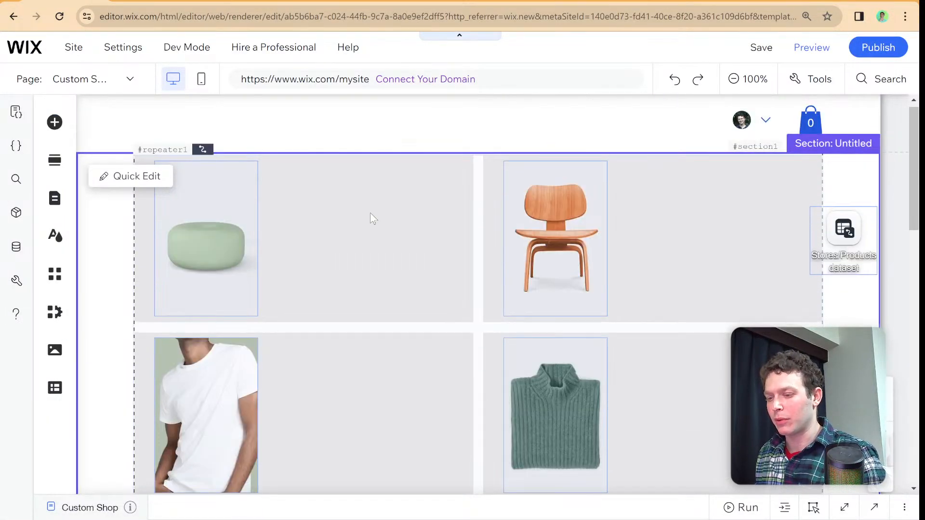
scroll(370, 212, "down", 2)
scroll(370, 213, "down", 6)
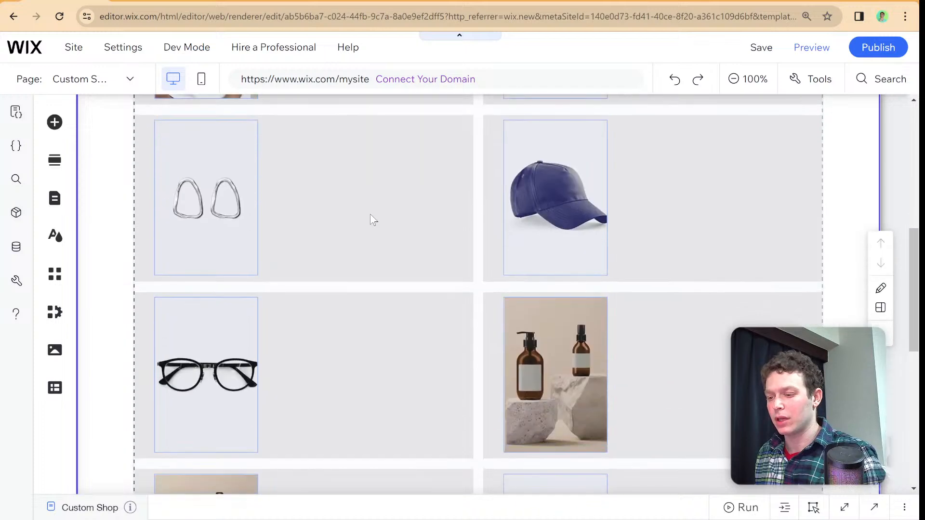
scroll(370, 220, "up", 2)
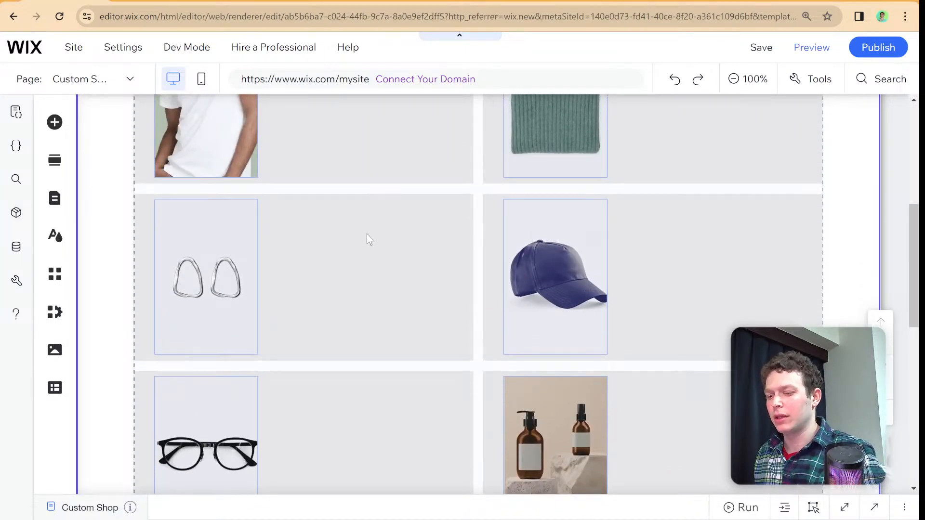
scroll(370, 240, "up", 3)
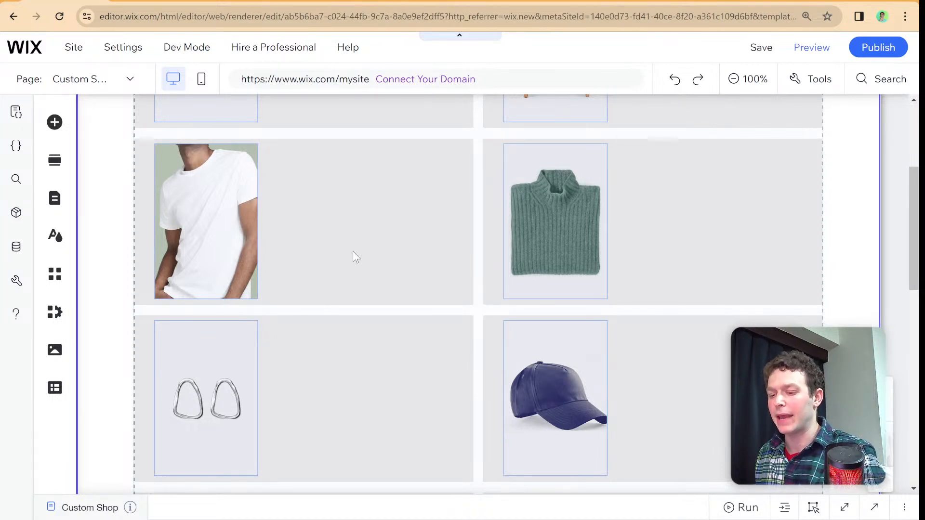
scroll(352, 251, "down", 3)
scroll(353, 252, "down", 2)
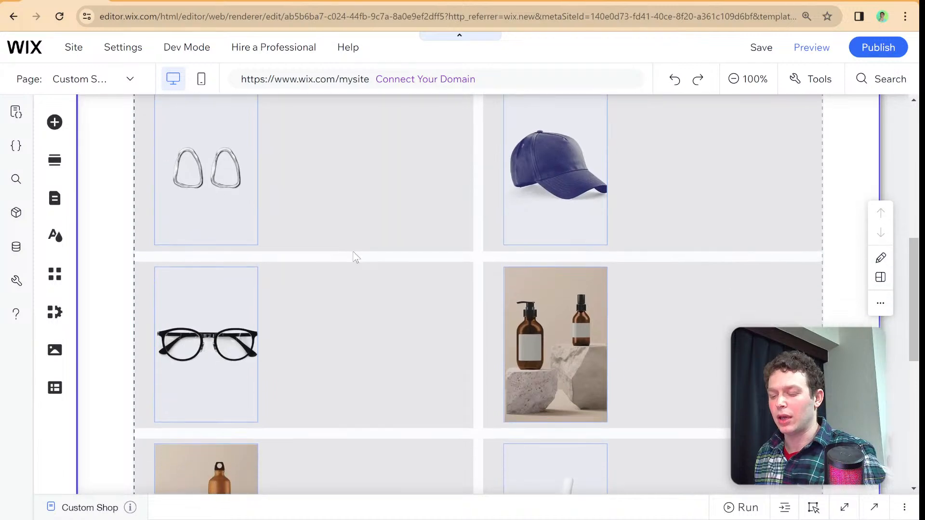
scroll(335, 256, "up", 9)
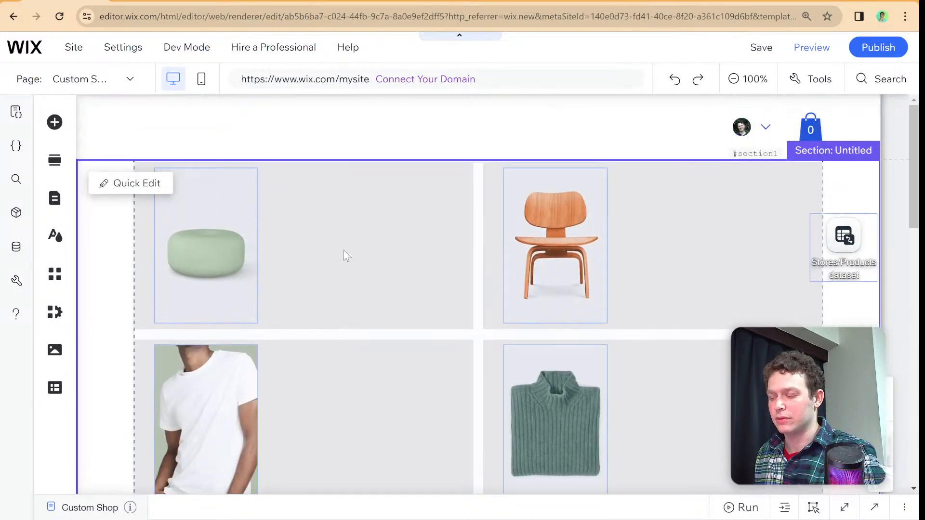
- Move the Stores/Products dataset onto the repeater's outer edge and open the Custom Shop page's code
left_click_drag(851, 252, 819, 246)
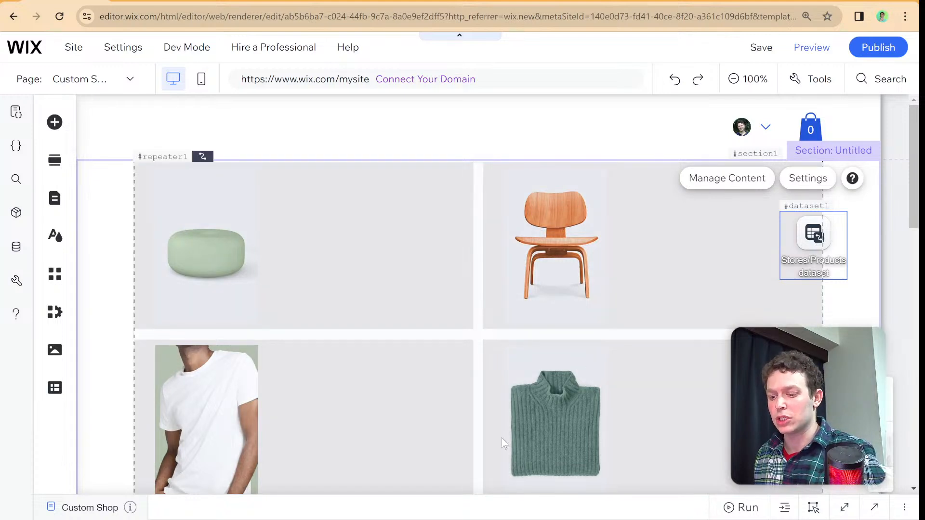
left_click(477, 506)
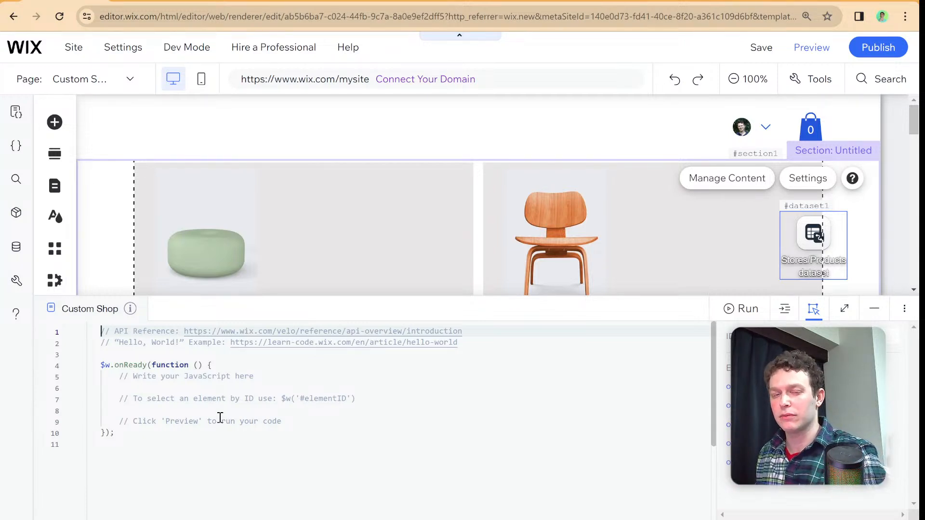
left_click(401, 310)
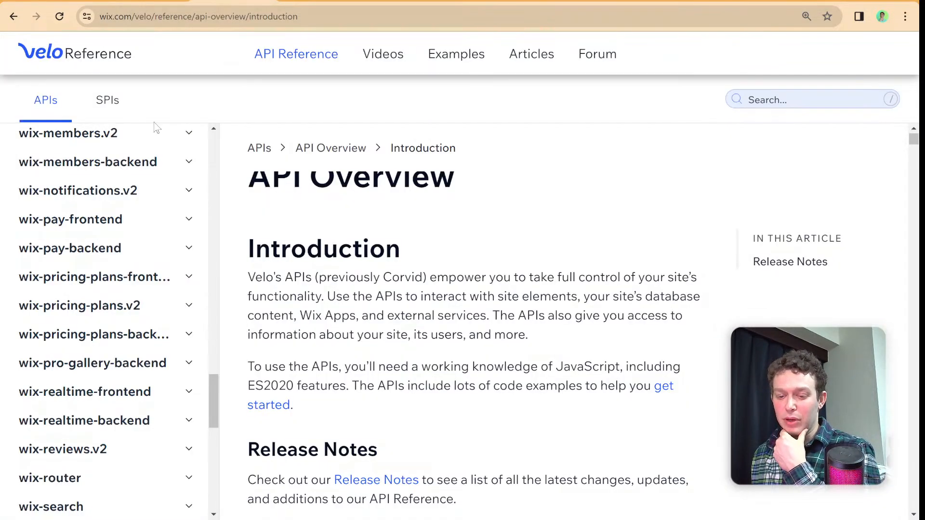
- Switch to the Velo API Reference and look through its module list, including the wix-stores, wix-ecom, wix-data and wix-crm APIs
scroll(80, 302, "down", 2)
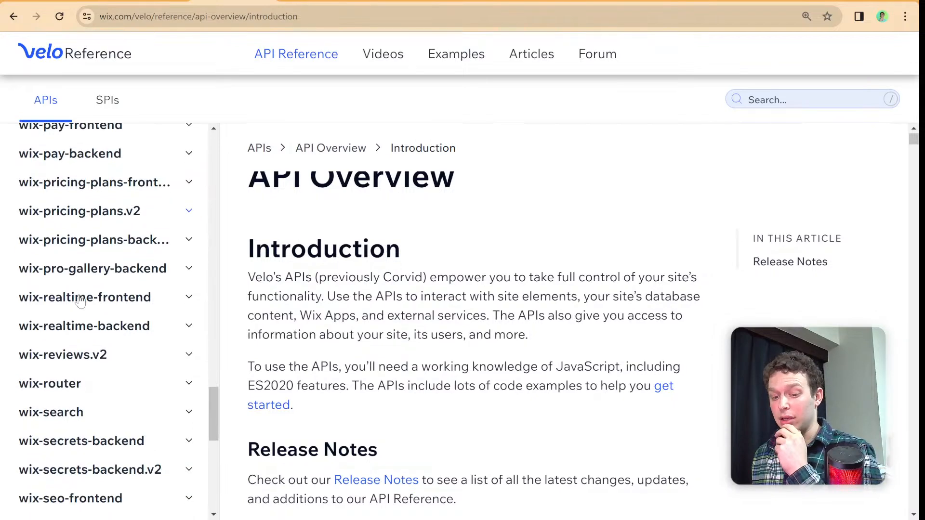
scroll(80, 302, "down", 9)
scroll(80, 300, "up", 4)
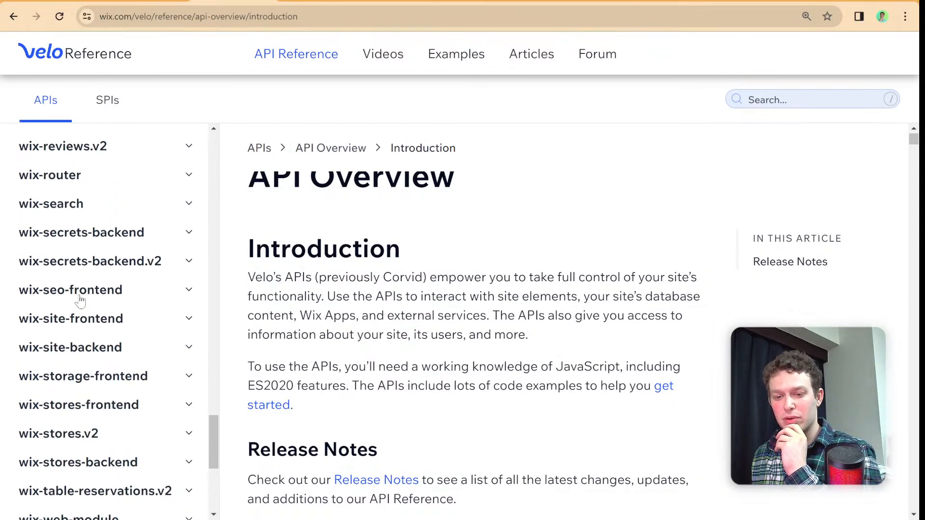
scroll(80, 300, "up", 8)
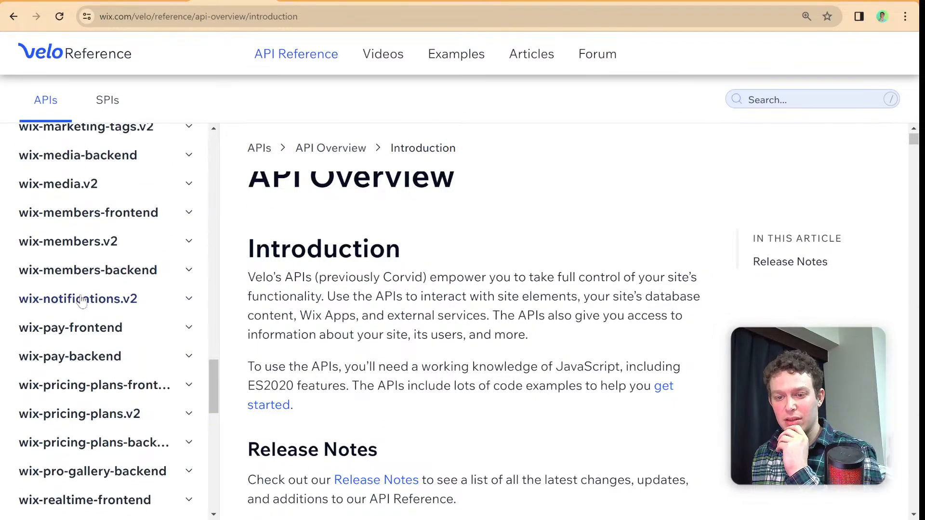
scroll(81, 302, "up", 9)
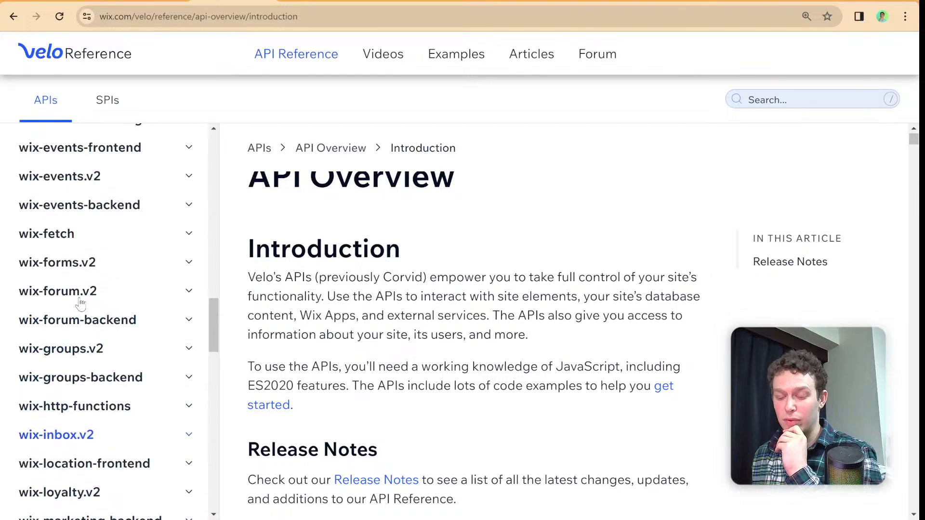
scroll(80, 303, "up", 5)
scroll(80, 304, "down", 2)
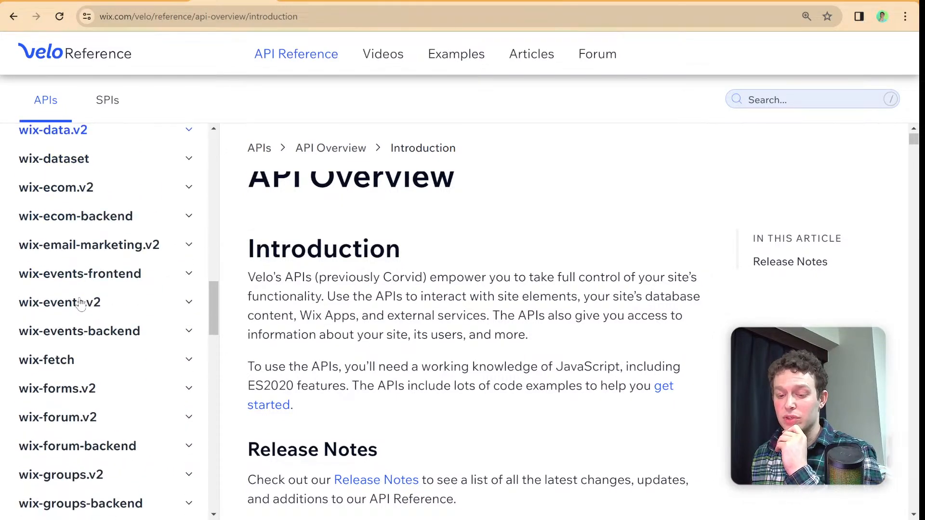
scroll(80, 303, "down", 3)
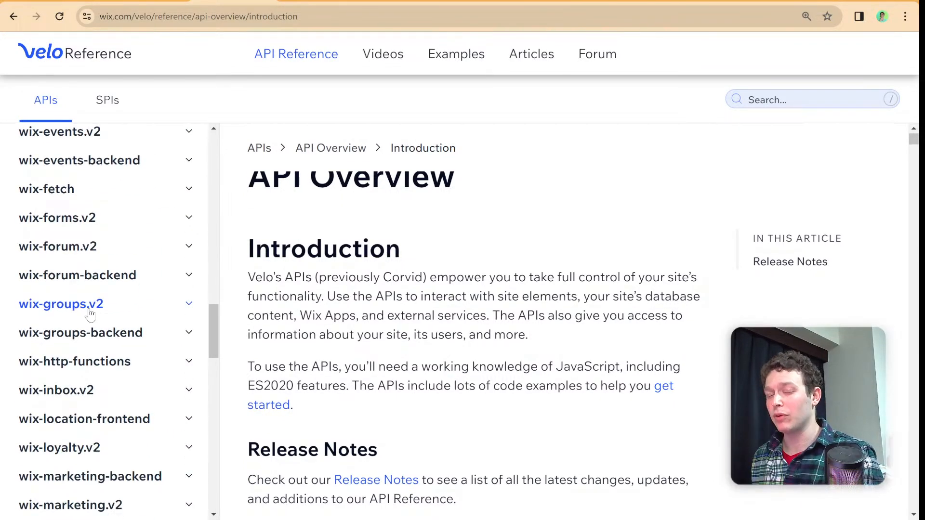
scroll(89, 336, "up", 3)
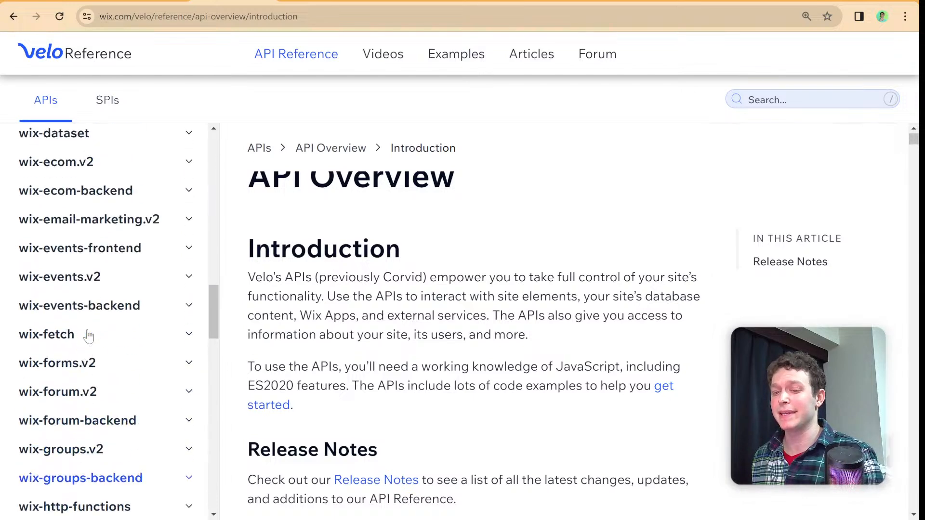
scroll(88, 335, "up", 1)
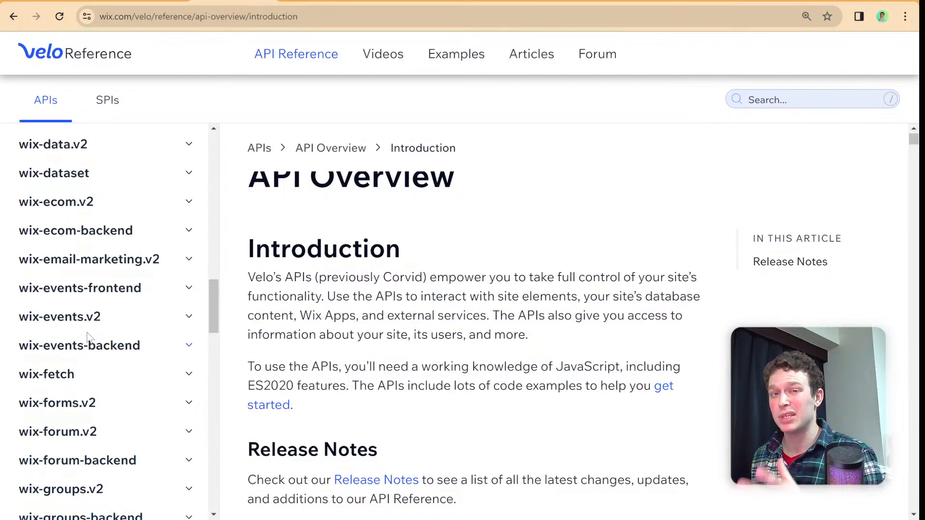
scroll(83, 318, "up", 4)
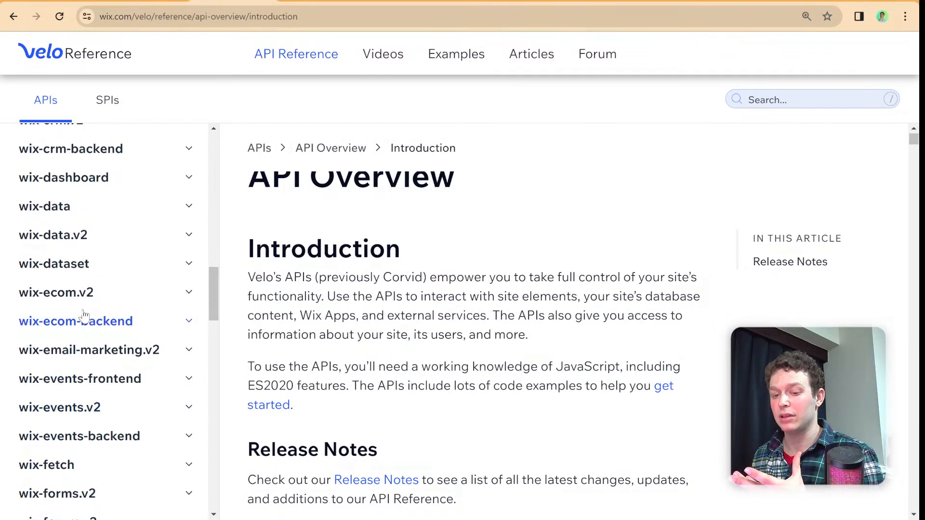
scroll(84, 316, "up", 3)
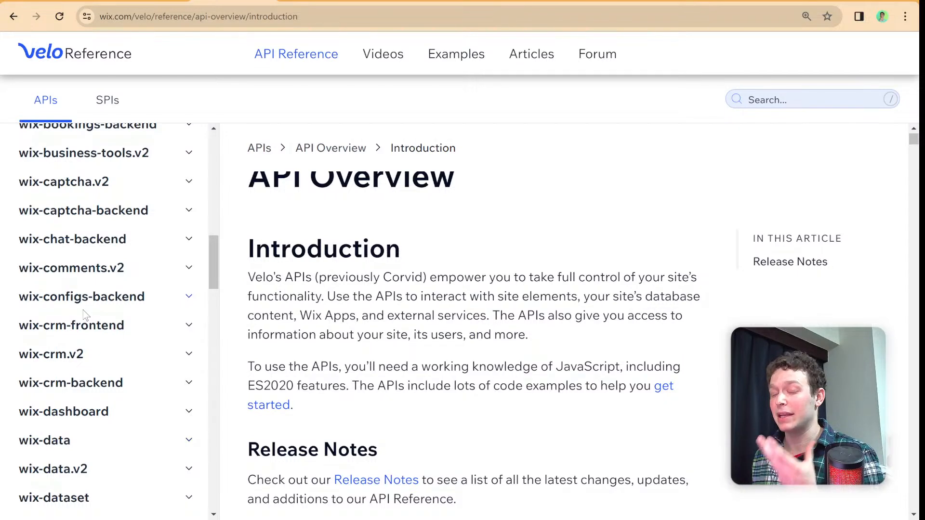
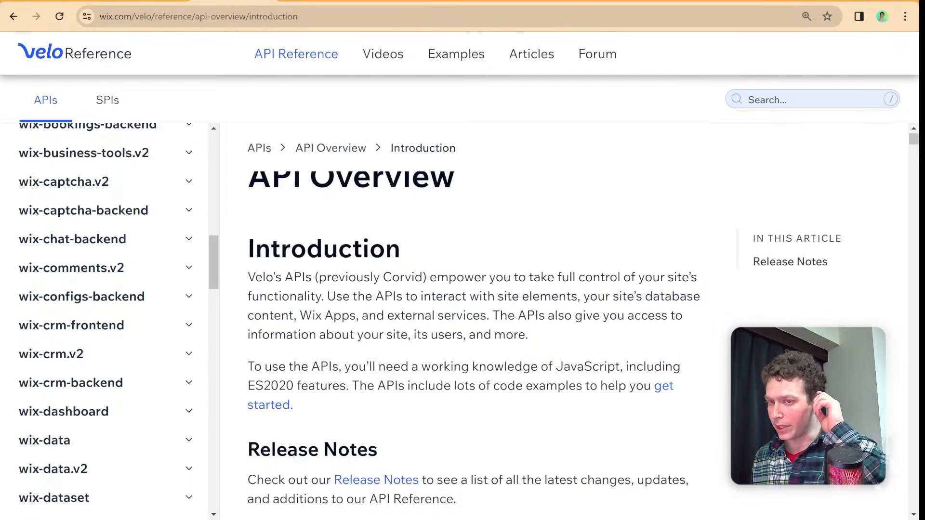
- Switch back to the Wix editor and review its Public & Backend, Packages & Apps and Databases code sections, comparing Databases with Wix Studio
key("ctrl+shift+Tab")
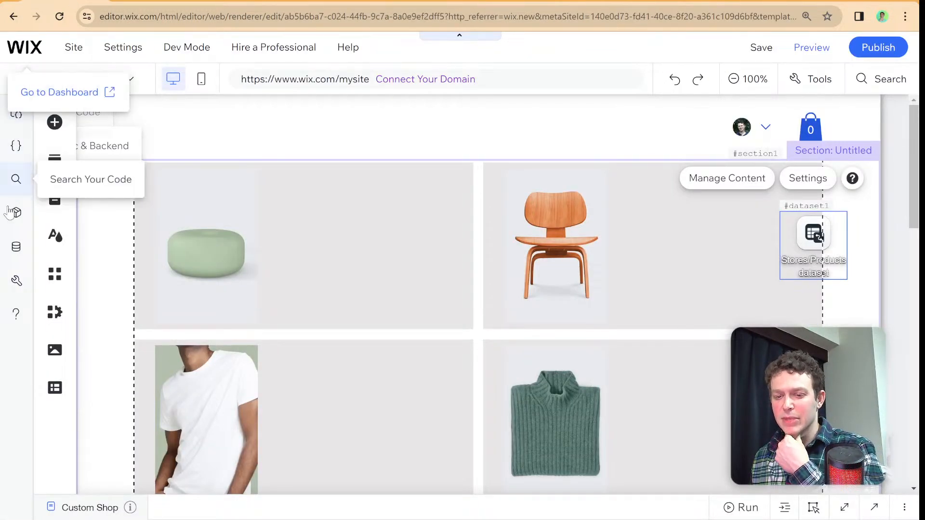
left_click(12, 151)
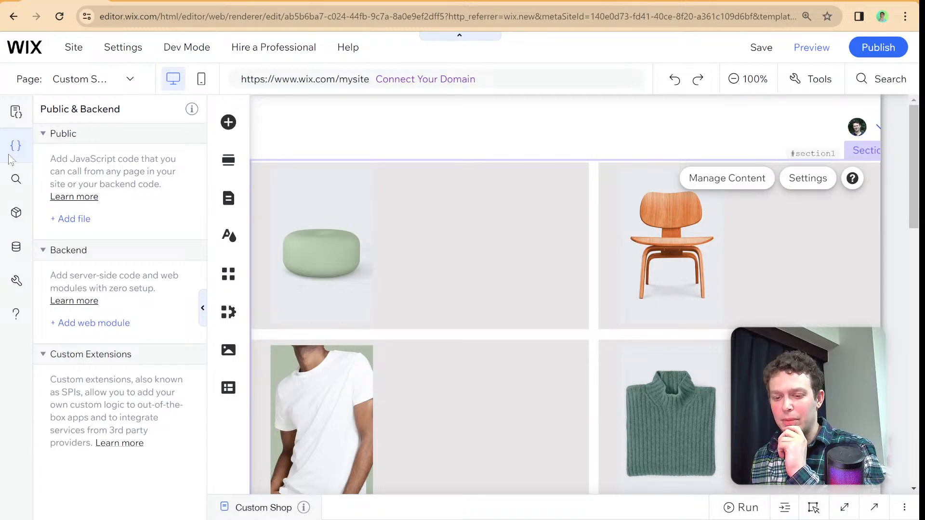
left_click(15, 211)
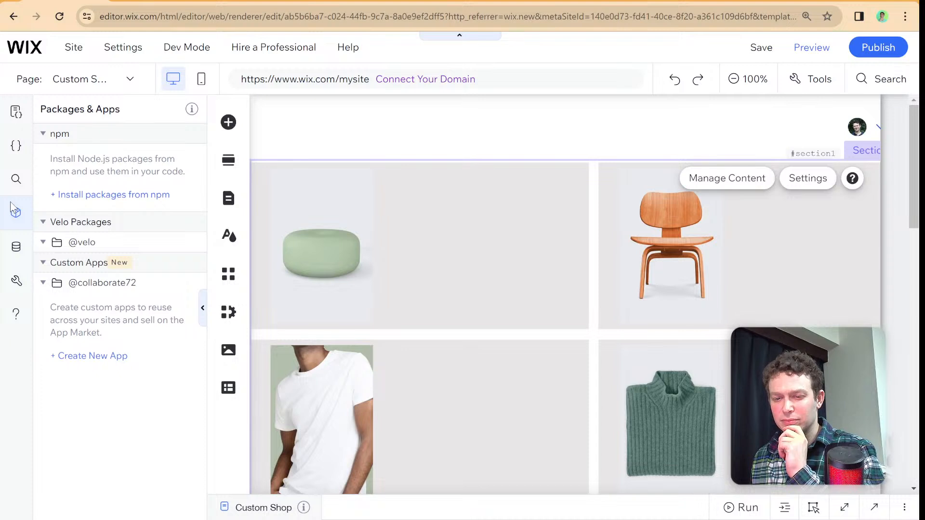
left_click(16, 246)
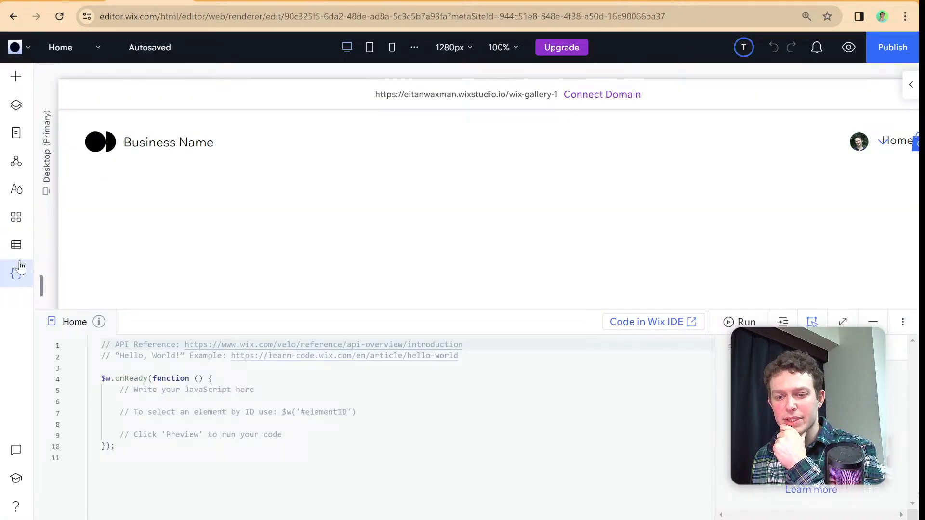
left_click(19, 269)
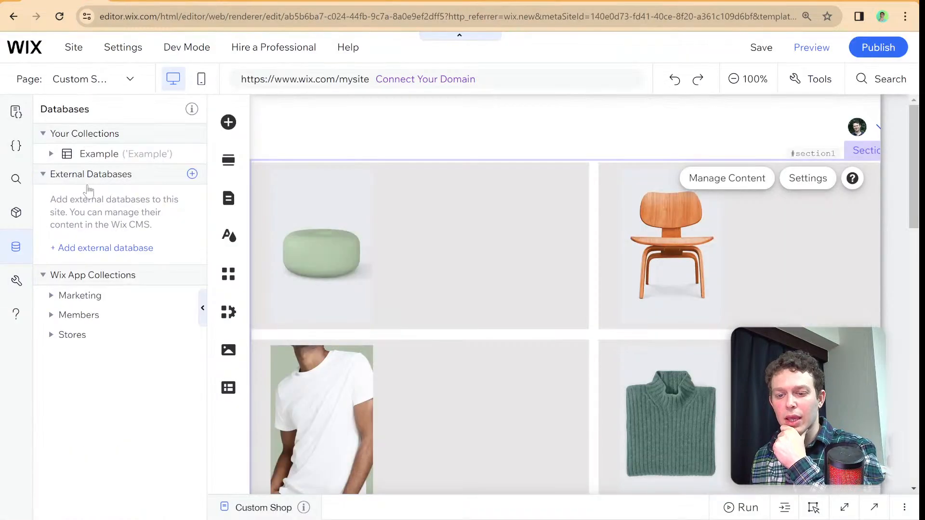
- Start adding an external database and look through the cloud provider options, selecting Custom and then Google Cloud
left_click(82, 247)
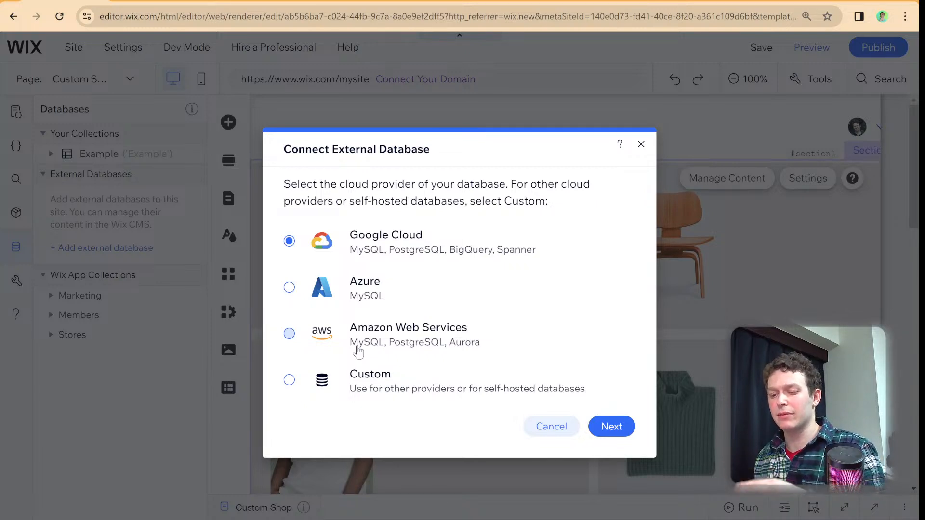
left_click(368, 381)
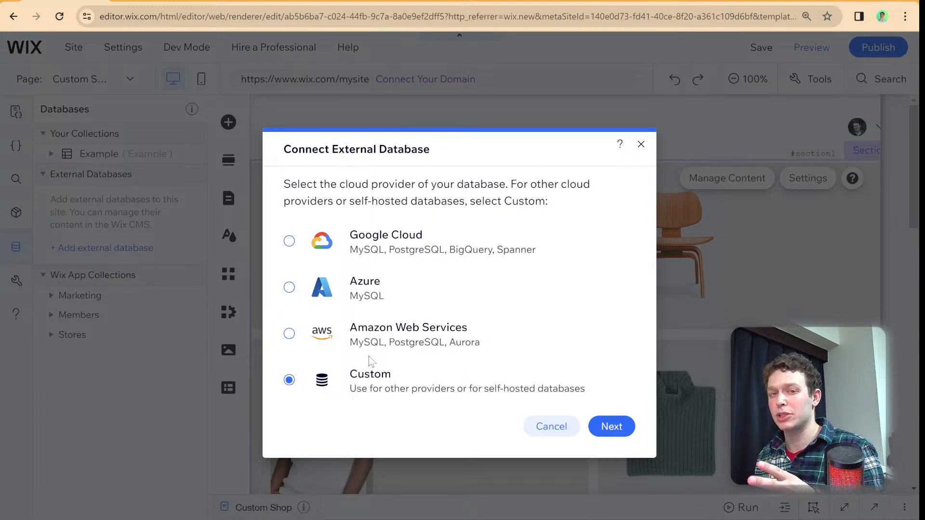
left_click(395, 248)
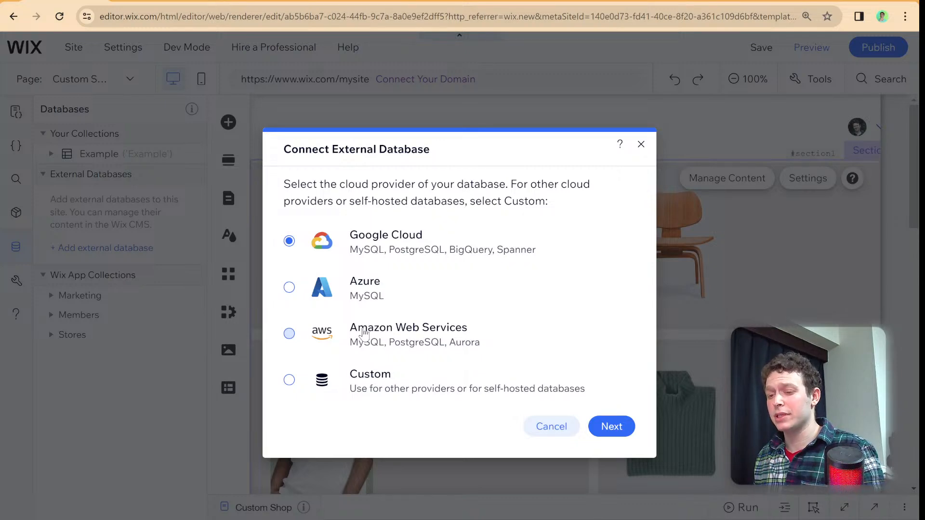
- Search Google in a new browser tab for "connect external database wix"
left_click(788, 0)
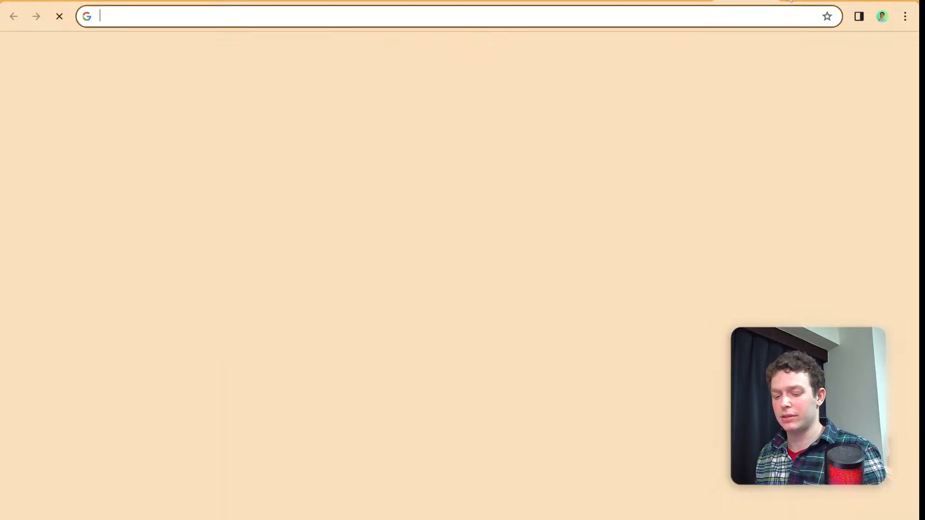
type("connect e")
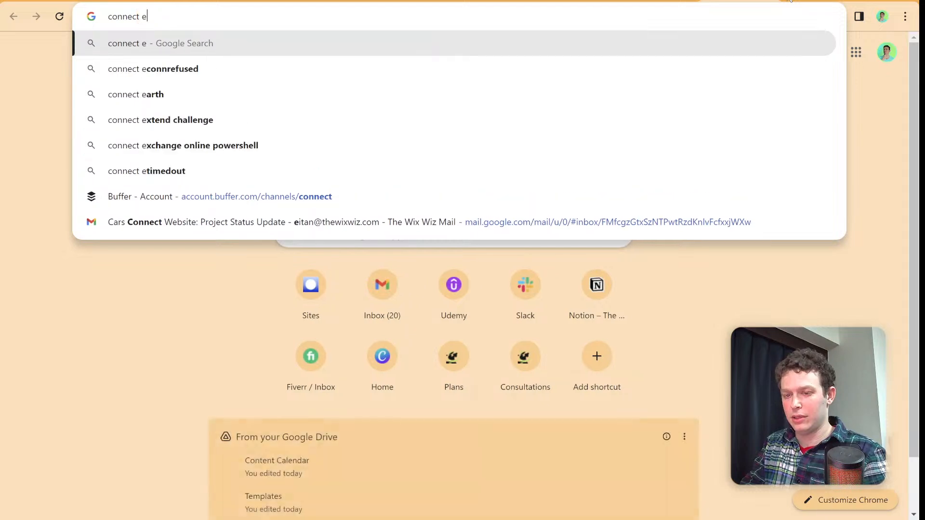
type("xter")
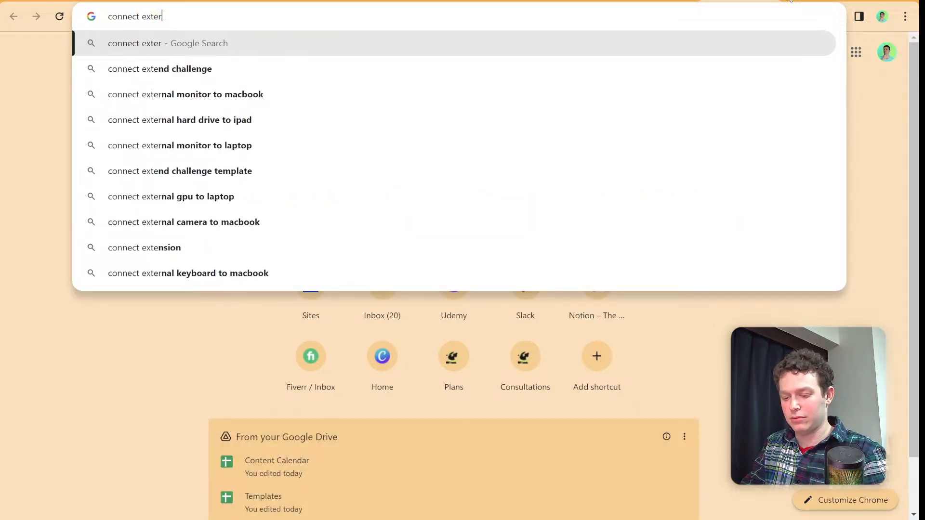
type("nal database wix")
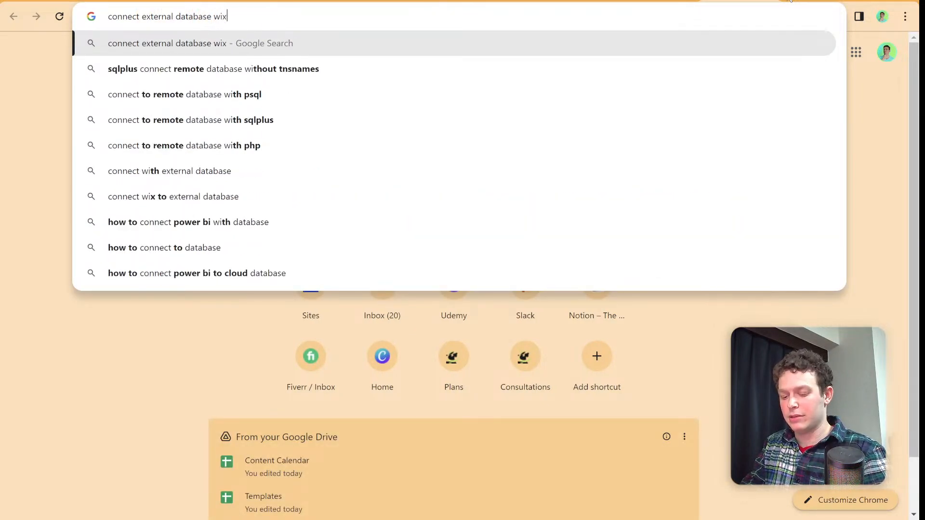
key("Return")
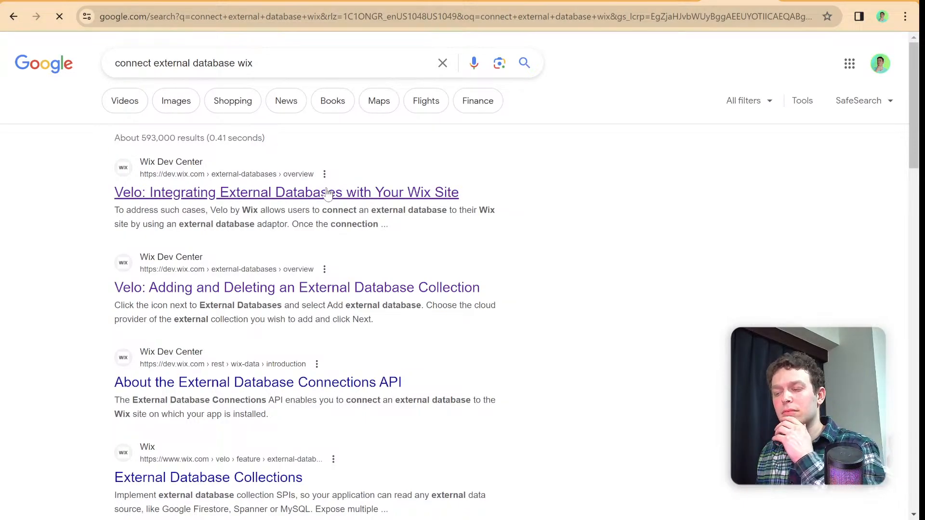
- Open the article "Velo: Integrating External Databases with Your Wix Site" and read through its adaptor, database engine and supported database sections
scroll(401, 191, "down", 2)
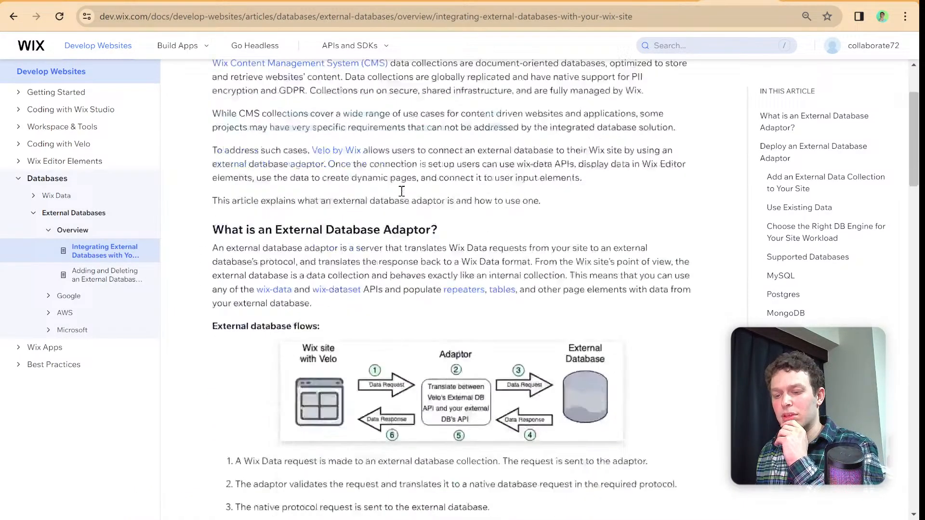
scroll(402, 191, "down", 9)
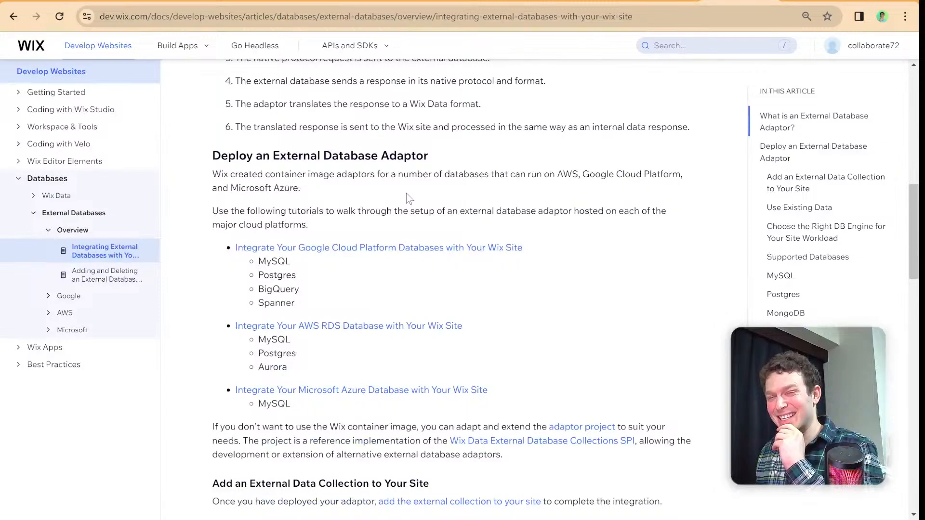
scroll(409, 198, "down", 11)
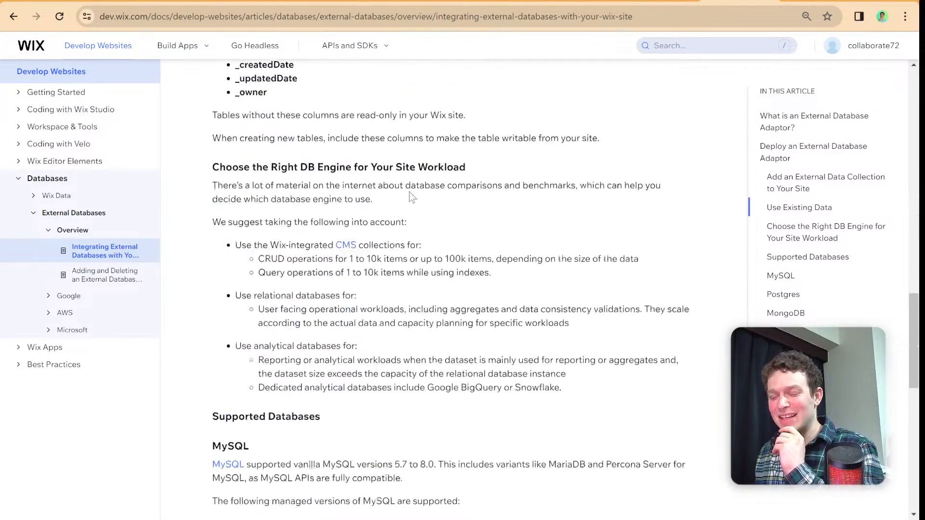
scroll(412, 198, "down", 9)
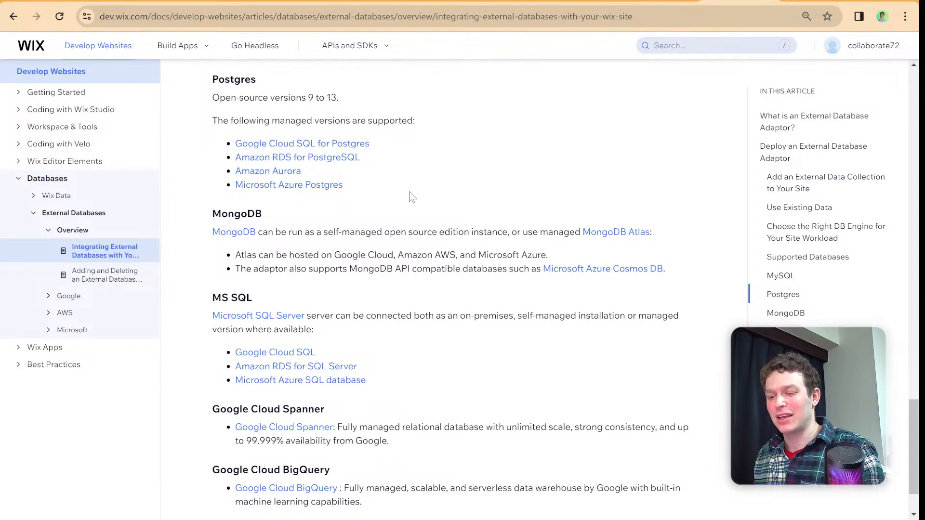
scroll(412, 198, "up", 2)
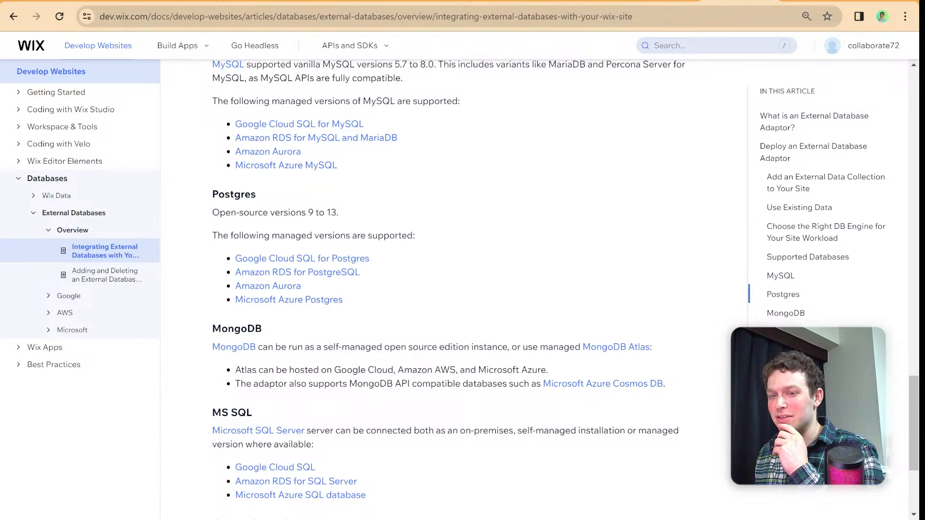
- Switch back to the Wix editor, dismiss the external database connection, and check the Public & Backend code section before collapsing it
left_click(87, 1)
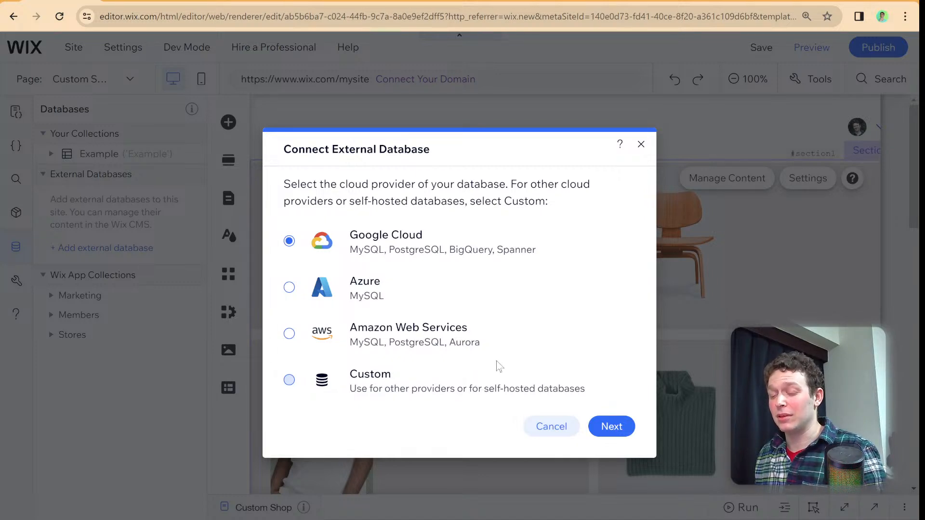
left_click(645, 145)
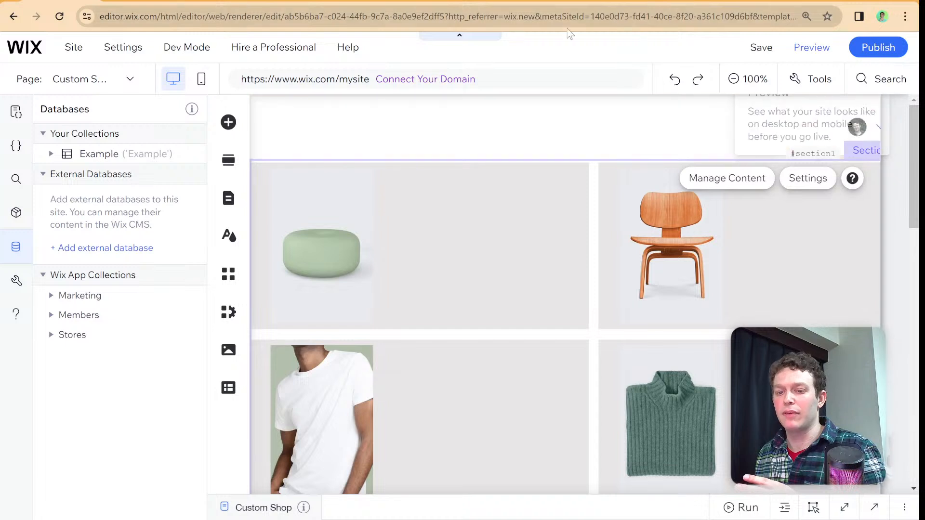
left_click(16, 146)
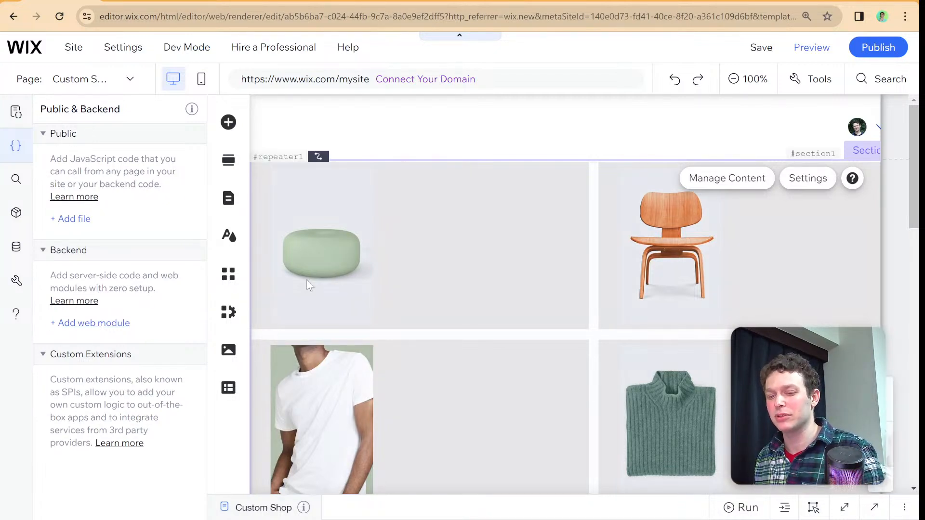
left_click(202, 309)
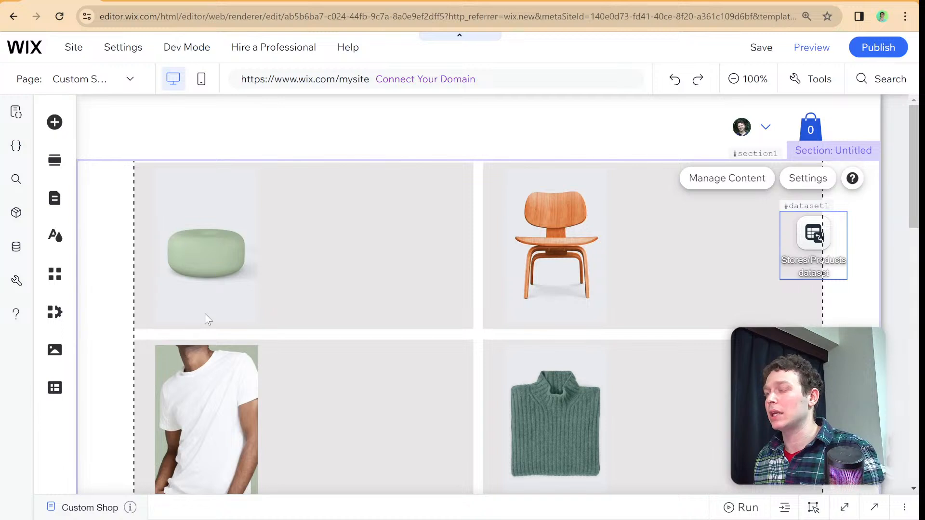
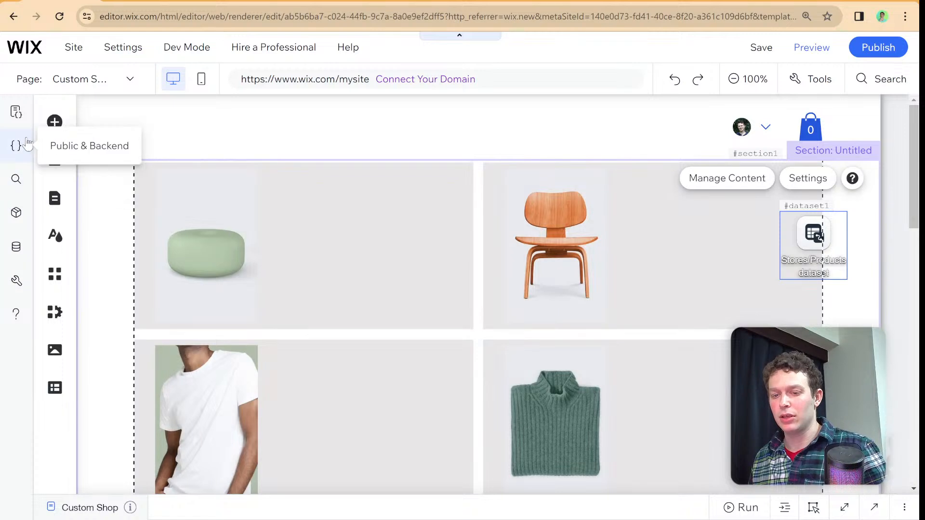
- Switch from the Custom Shop page to the HOME page and dismiss the site pages list
left_click(58, 203)
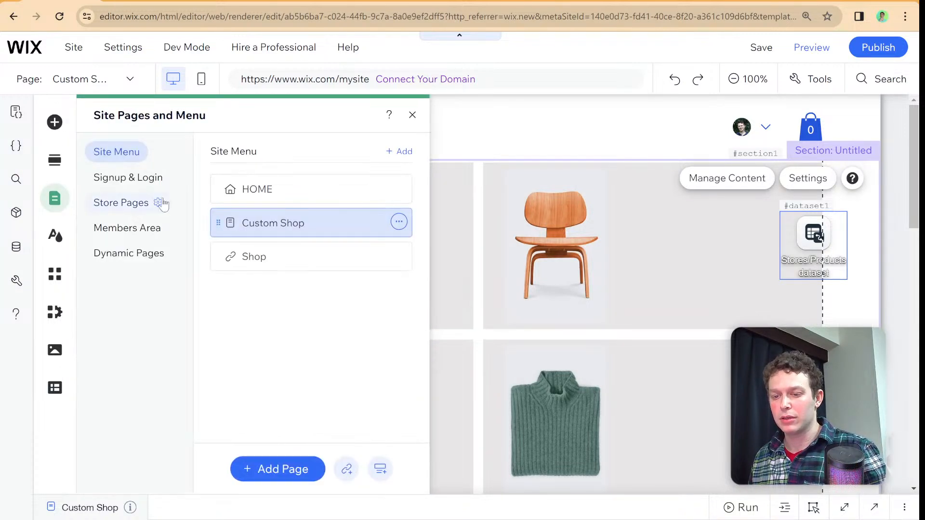
left_click(224, 190)
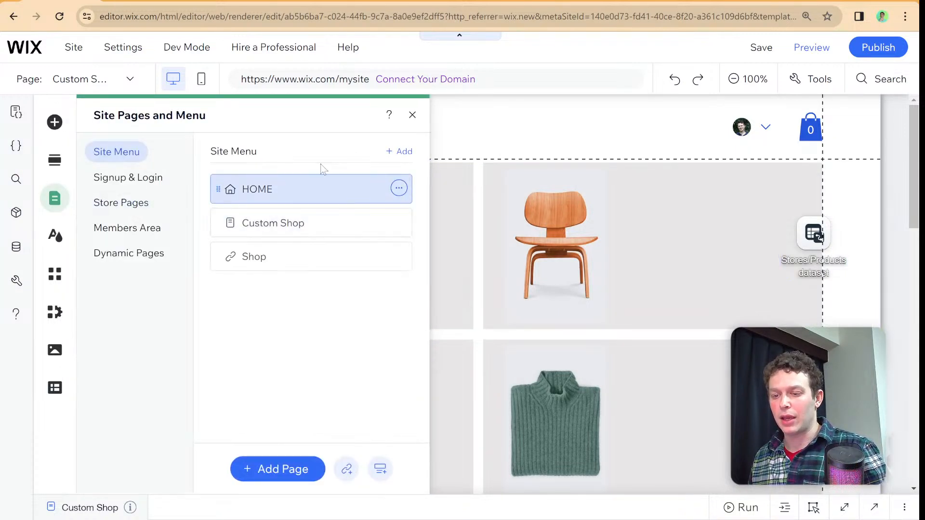
left_click(413, 115)
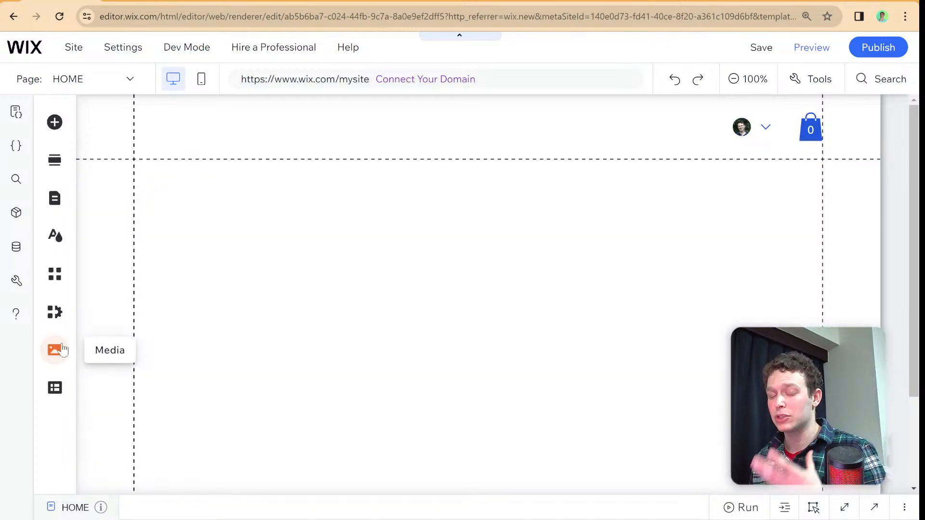
- Look over the site's media options and upload autofill.jpg from the computer to Site Files without adding it to the page
left_click(54, 349)
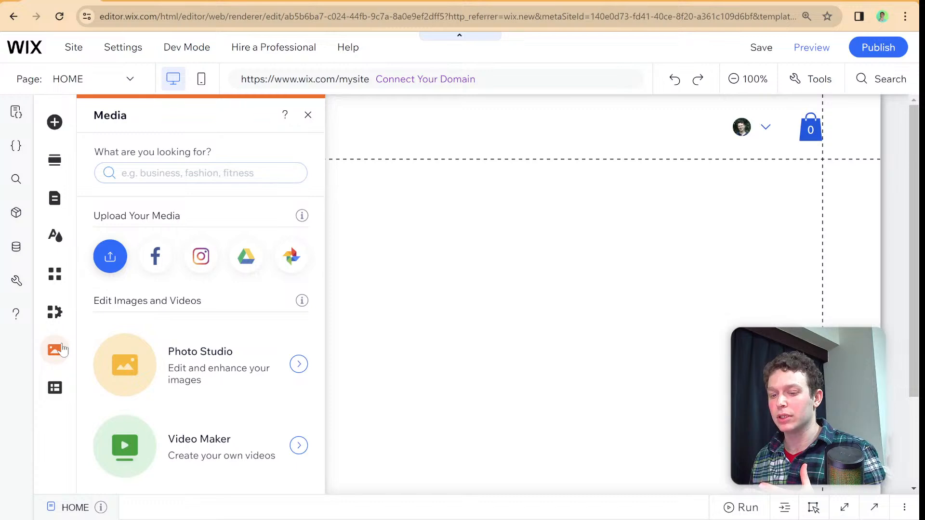
scroll(165, 301, "down", 4)
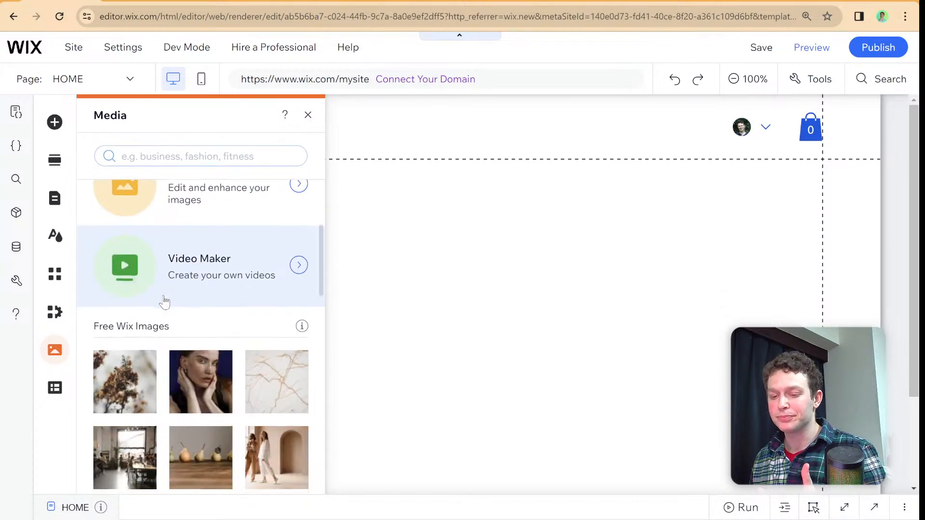
scroll(165, 301, "down", 10)
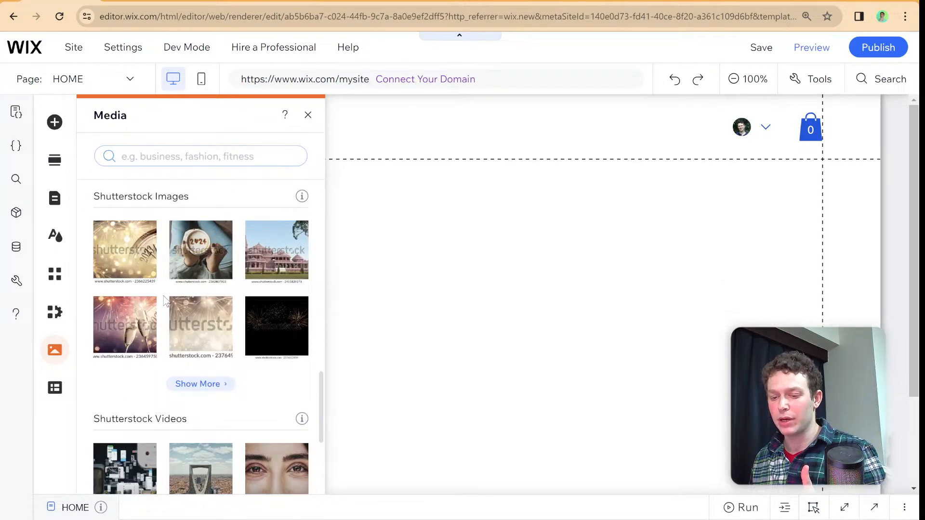
scroll(164, 301, "down", 4)
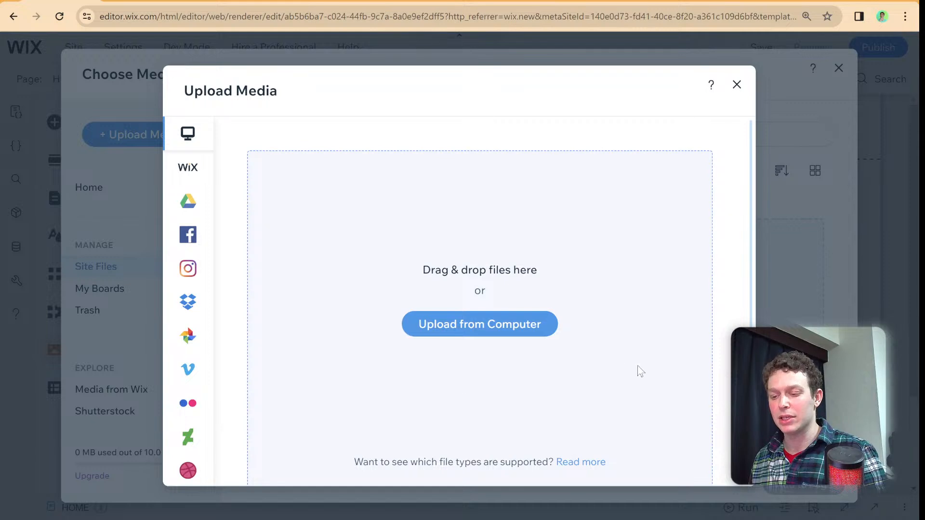
scroll(554, 337, "down", 1)
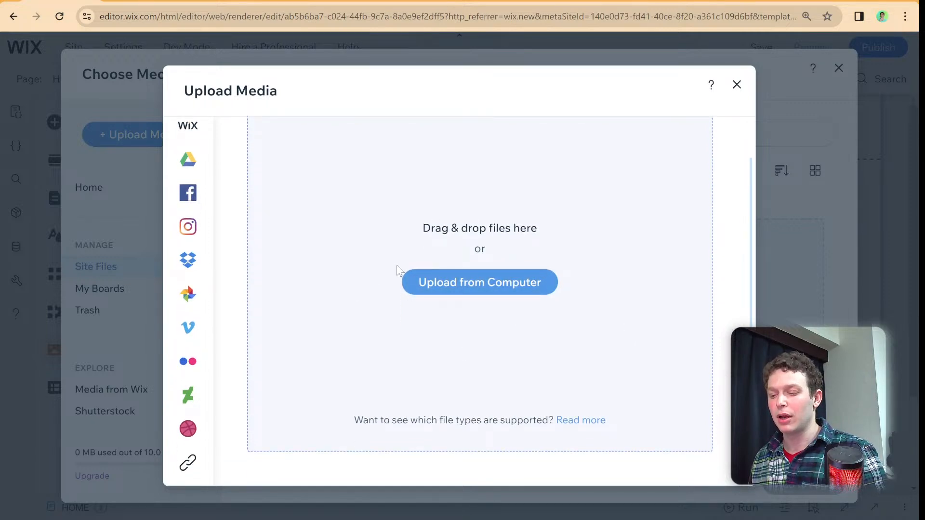
left_click(471, 284)
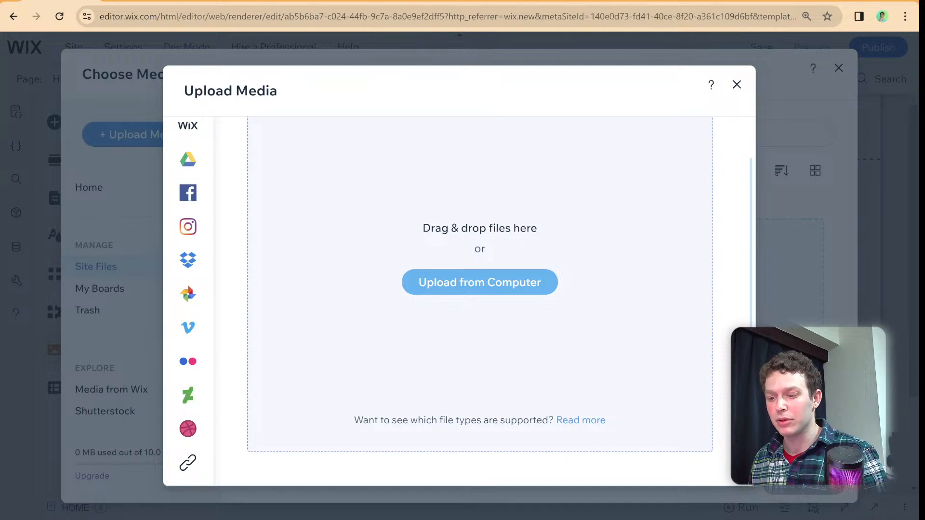
double_click(475, 227)
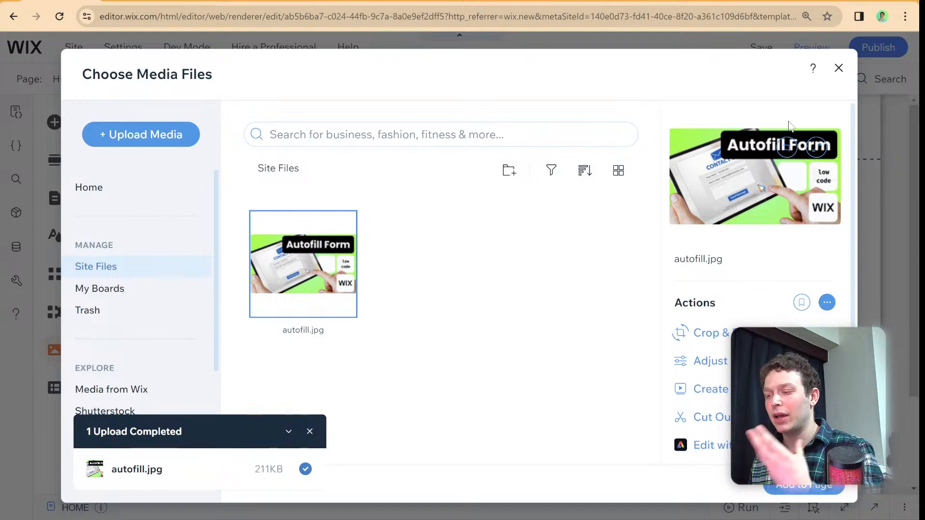
left_click(839, 68)
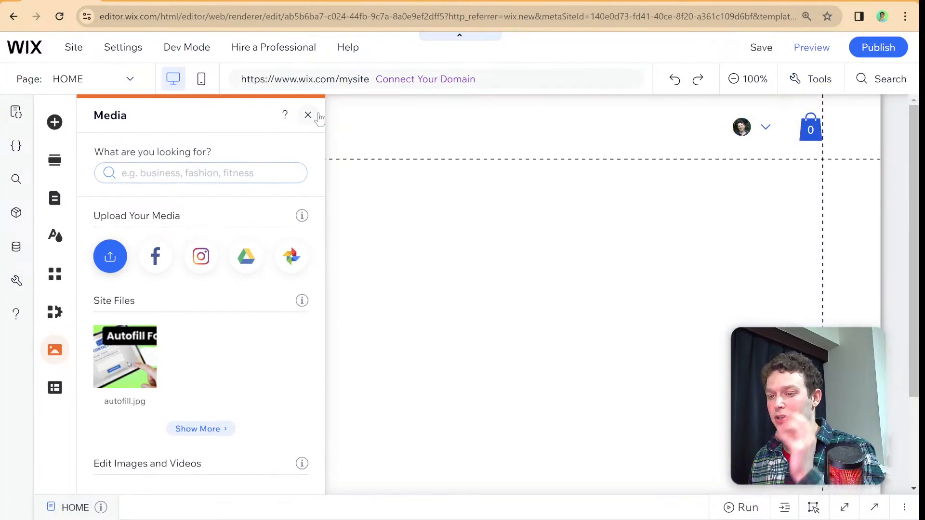
left_click(319, 115)
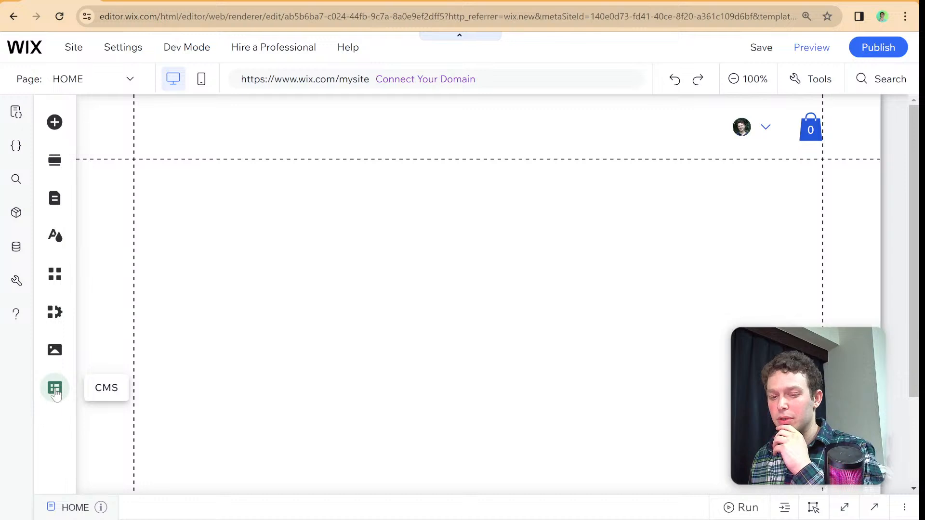
- Open the Example collection in the CMS and add a field of the Image type
left_click(55, 394)
left_click(140, 180)
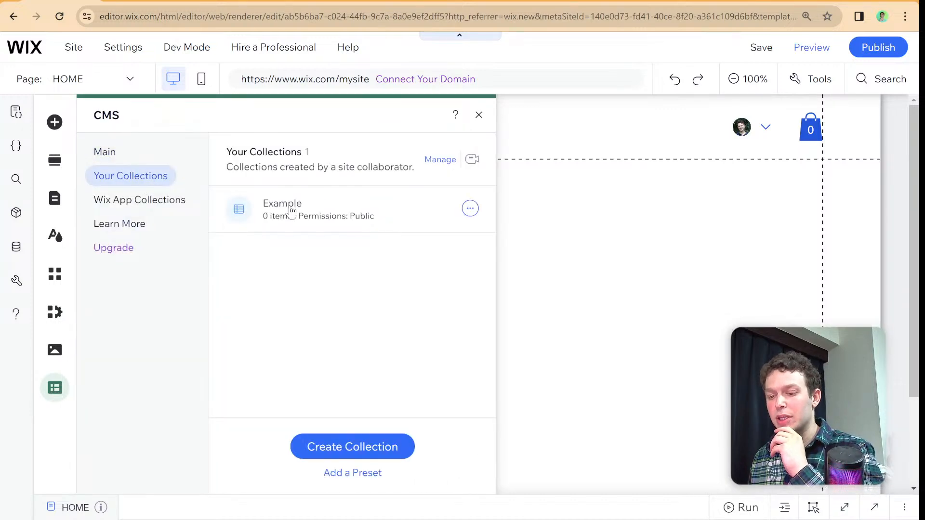
left_click(291, 212)
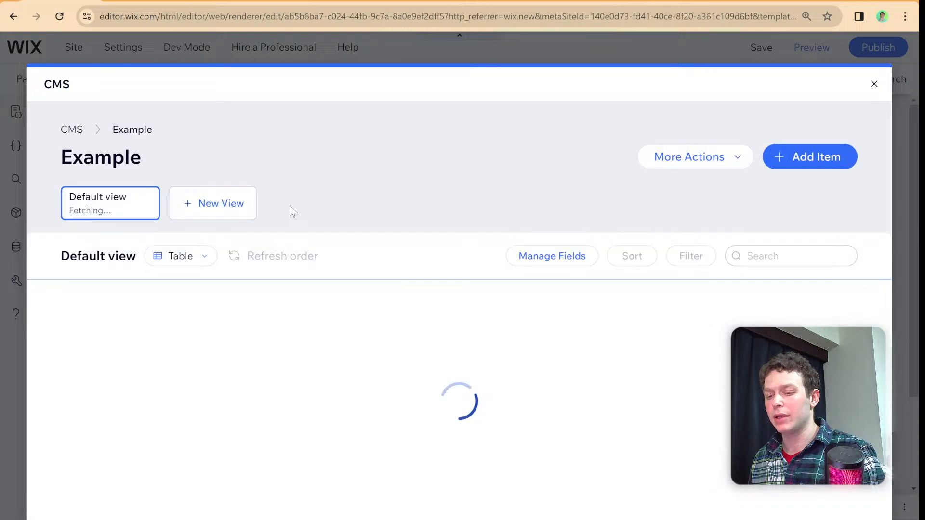
left_click(291, 293)
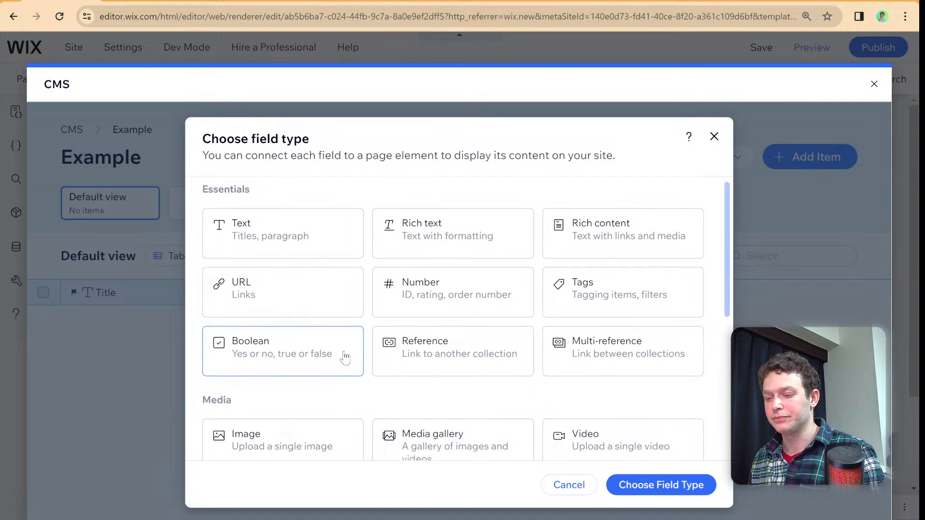
scroll(345, 355, "down", 2)
left_click(313, 332)
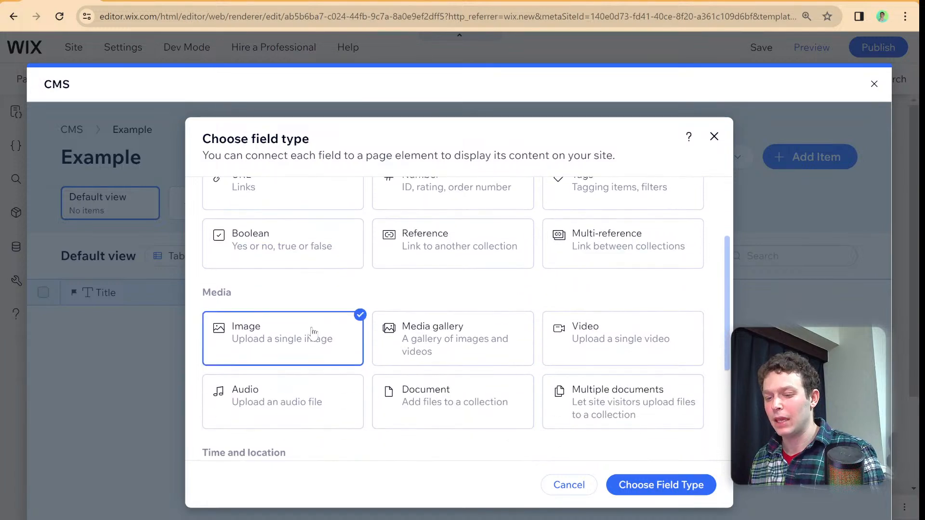
left_click(638, 485)
left_click(631, 453)
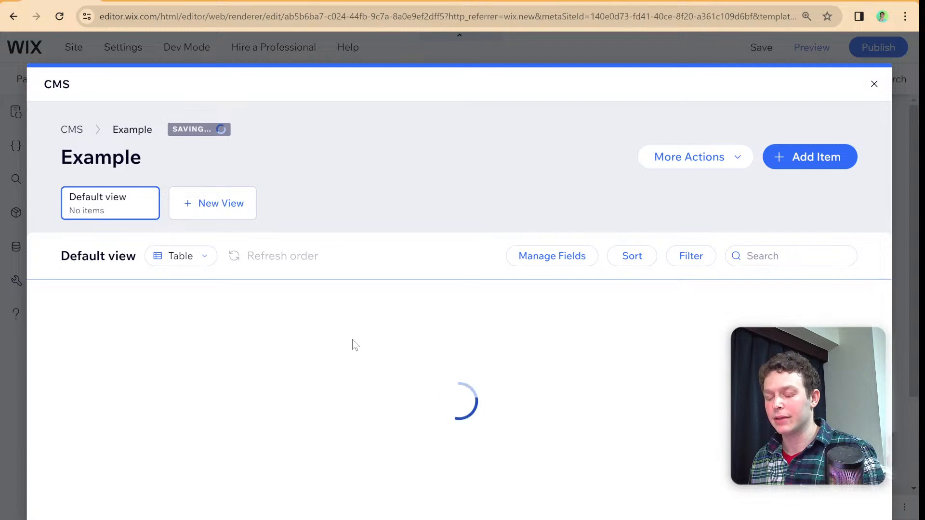
- Add autofill.jpg to the Image field of the Example collection's first item, and close the CMS
left_click(315, 327)
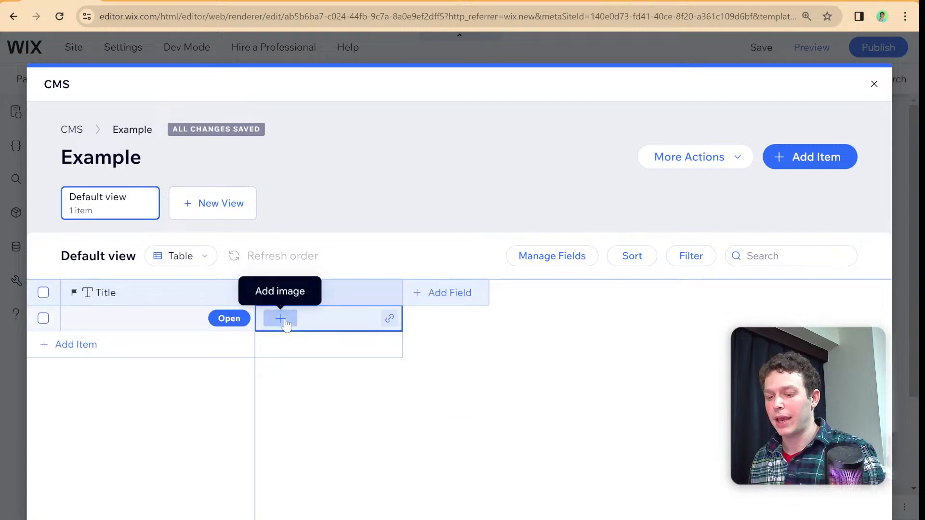
left_click(284, 318)
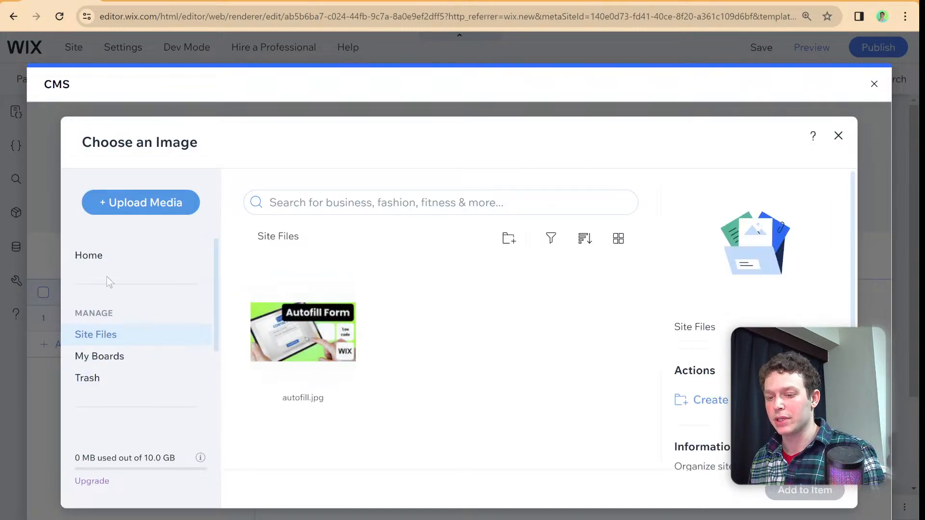
left_click(306, 334)
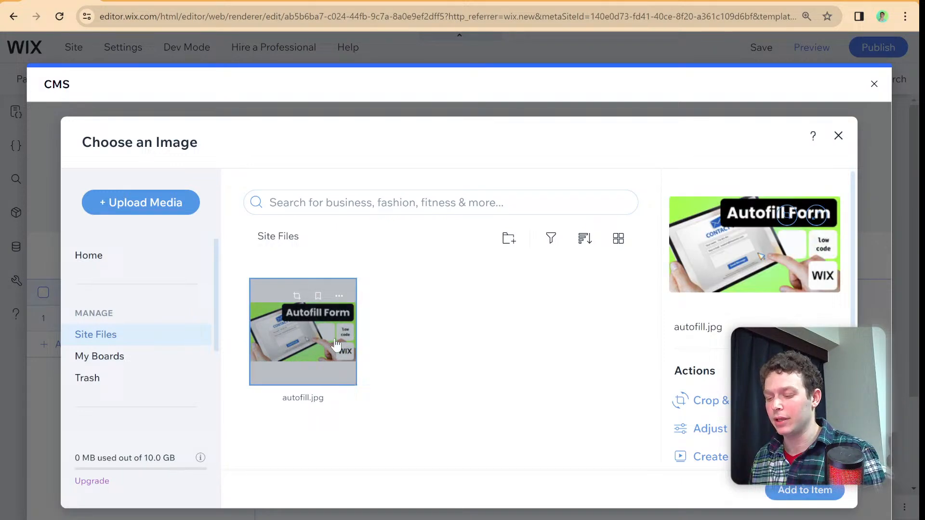
left_click(800, 491)
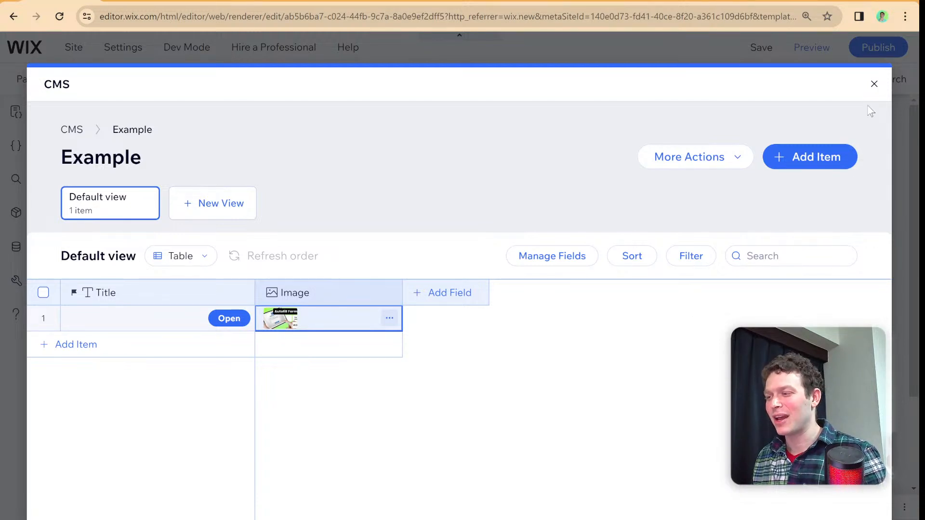
left_click(873, 84)
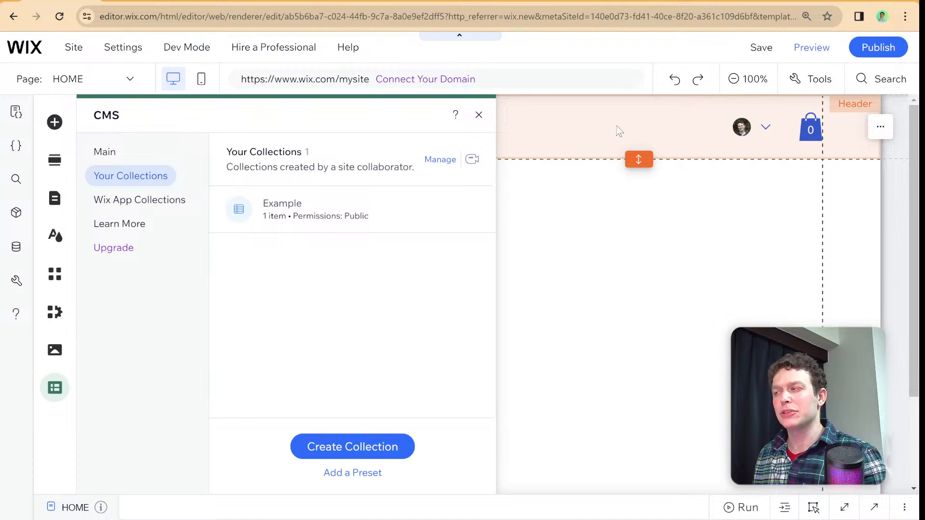
left_click(479, 114)
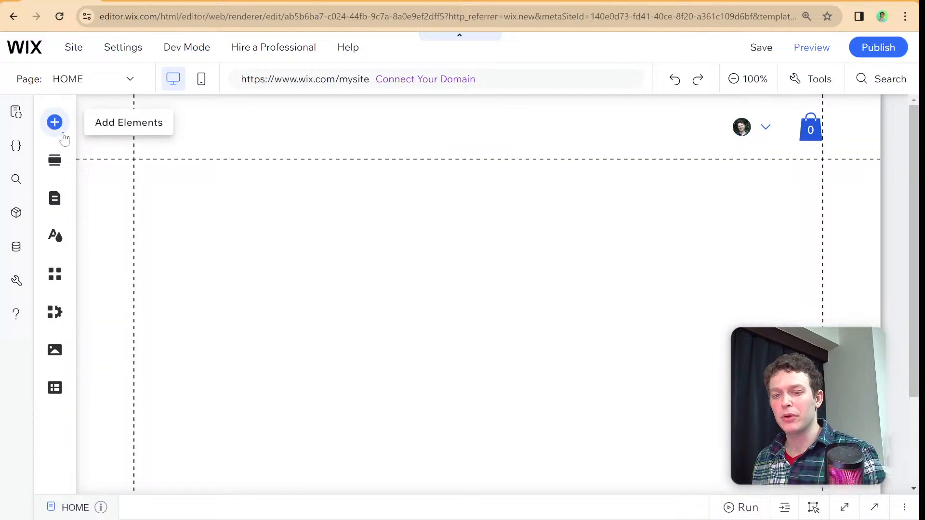
- Add an Embed HTML element from the popular code embeds to the empty section of the HOME page and open its code for editing
left_click(55, 122)
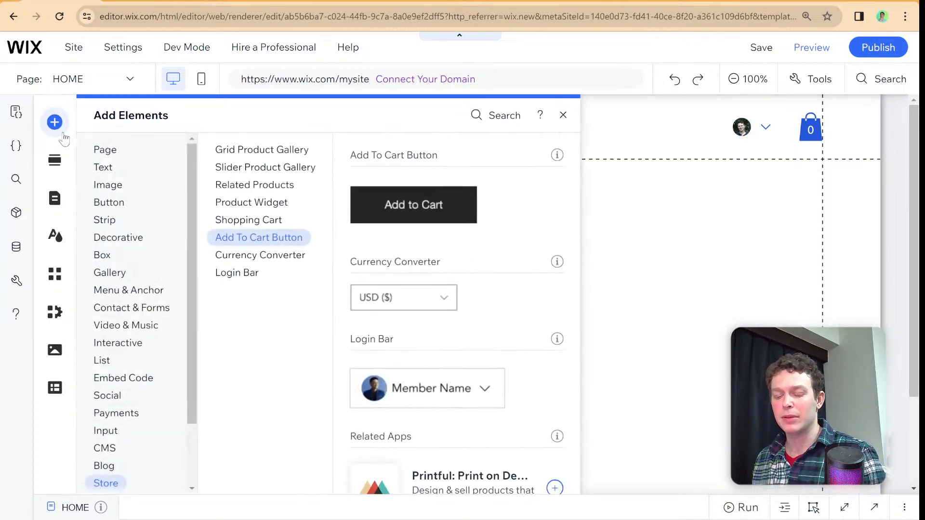
left_click(116, 376)
scroll(116, 373, "down", 2)
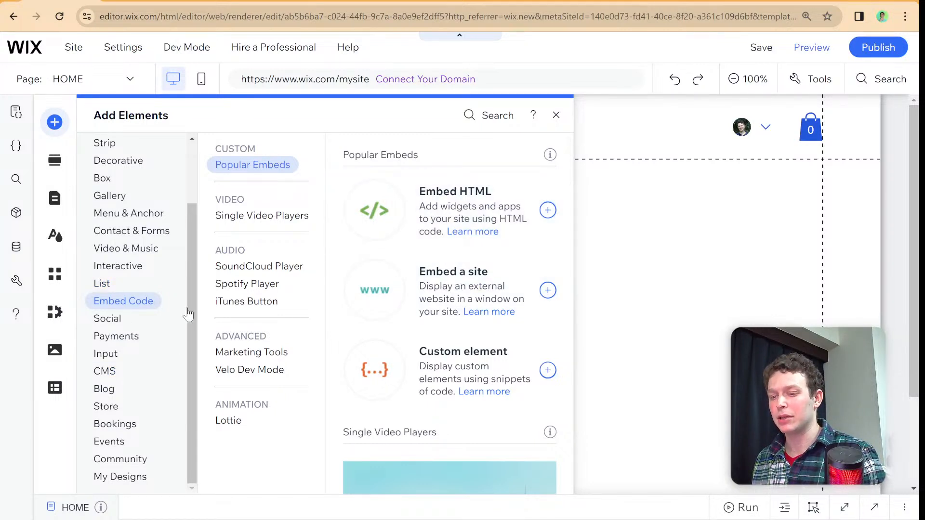
left_click(477, 207)
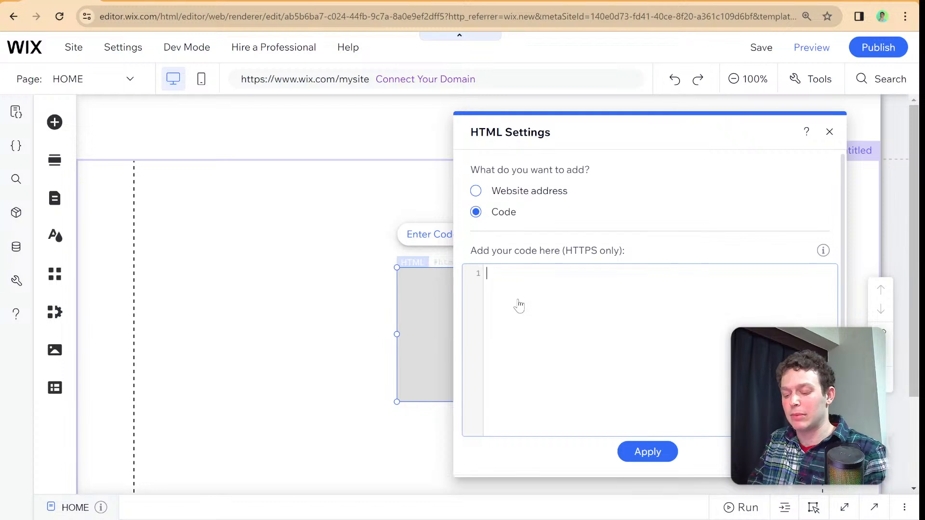
- Enter <h1>hello world</h1> as the HTML element's code and update the embed
type("<h1>")
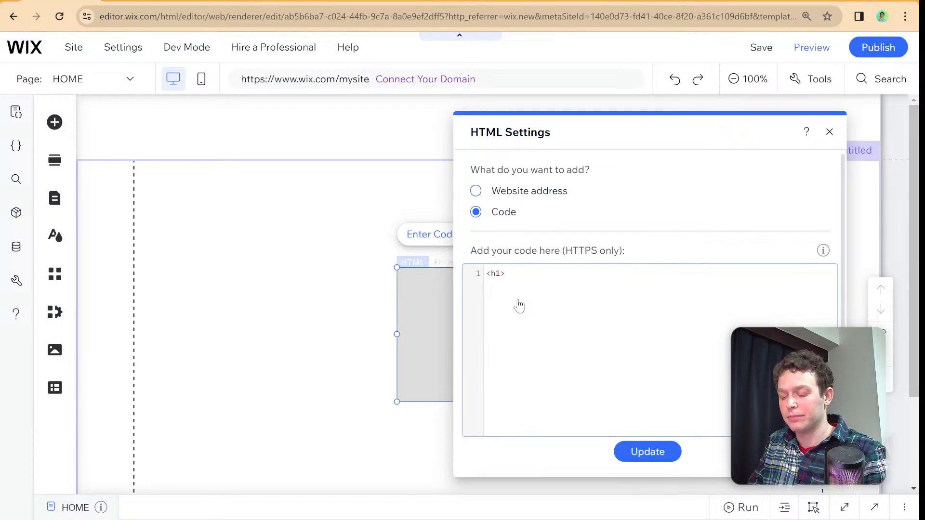
type("hello")
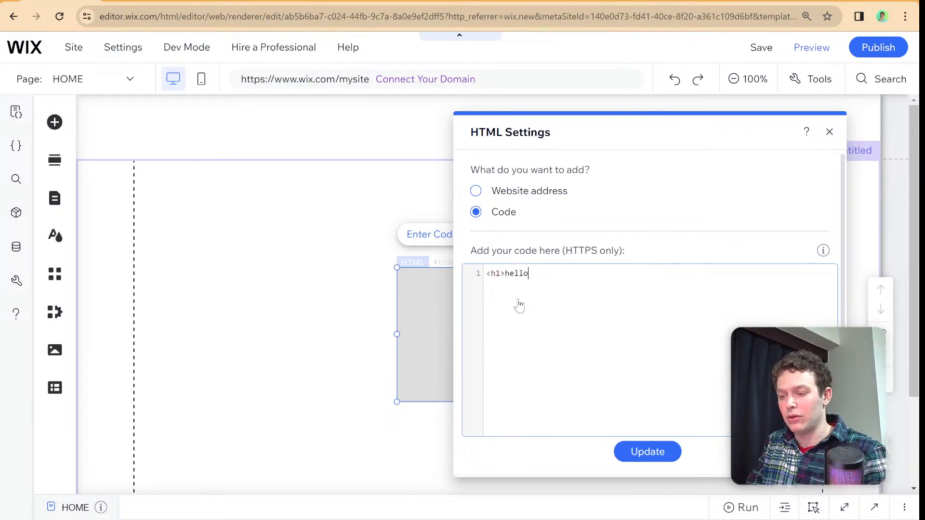
type(" world")
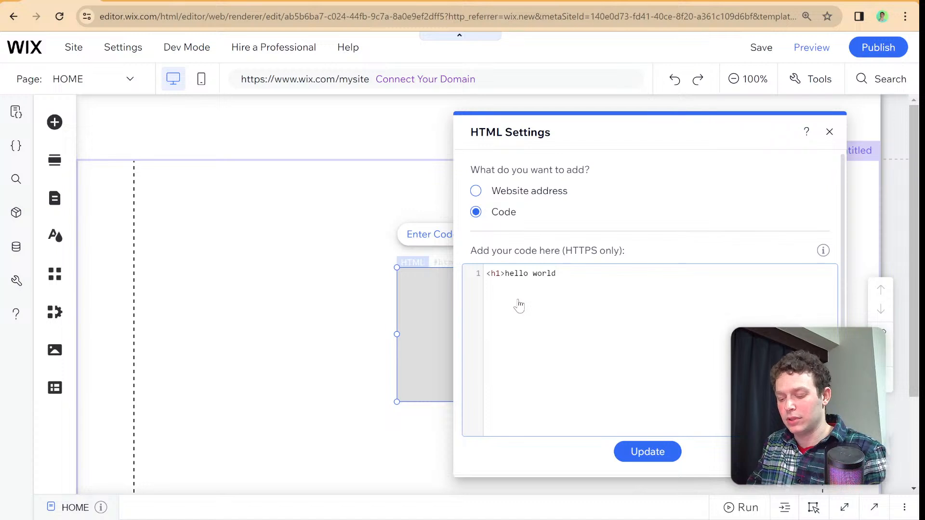
type("</h1>")
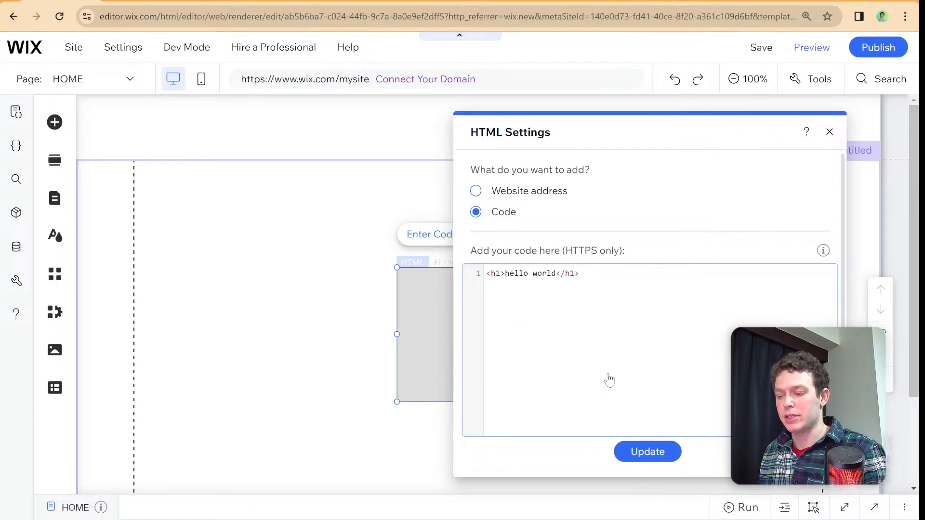
left_click(644, 452)
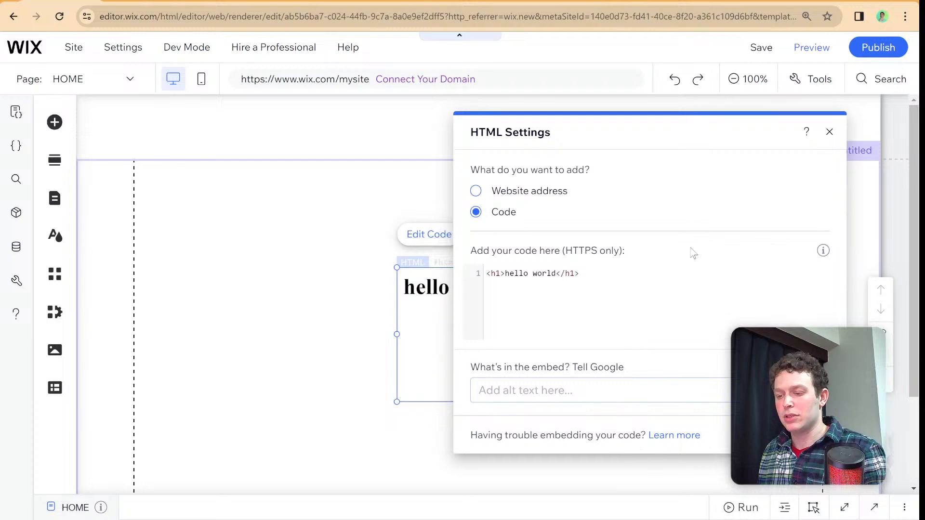
- Shift the hello world embed a little to the left on the page, clear of its settings window, and open its code for editing
left_click_drag(750, 146, 572, 373)
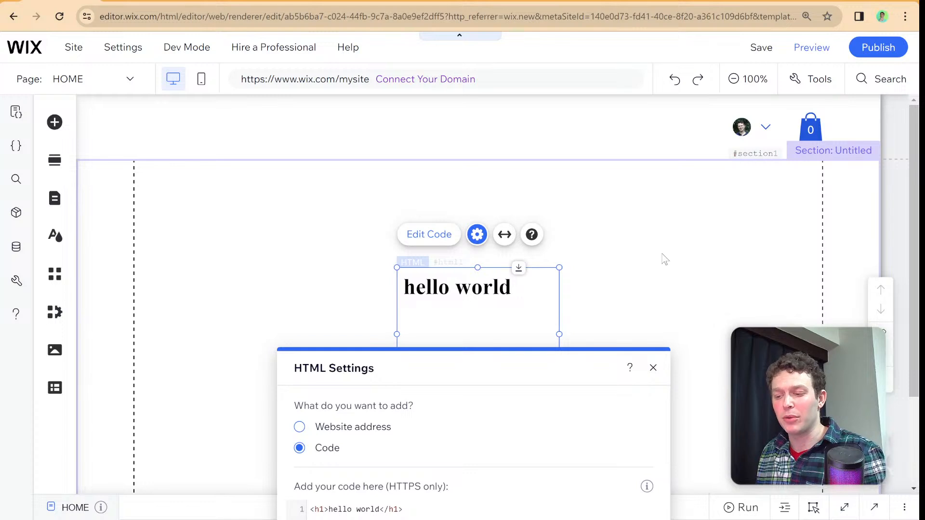
left_click_drag(543, 368, 797, 165)
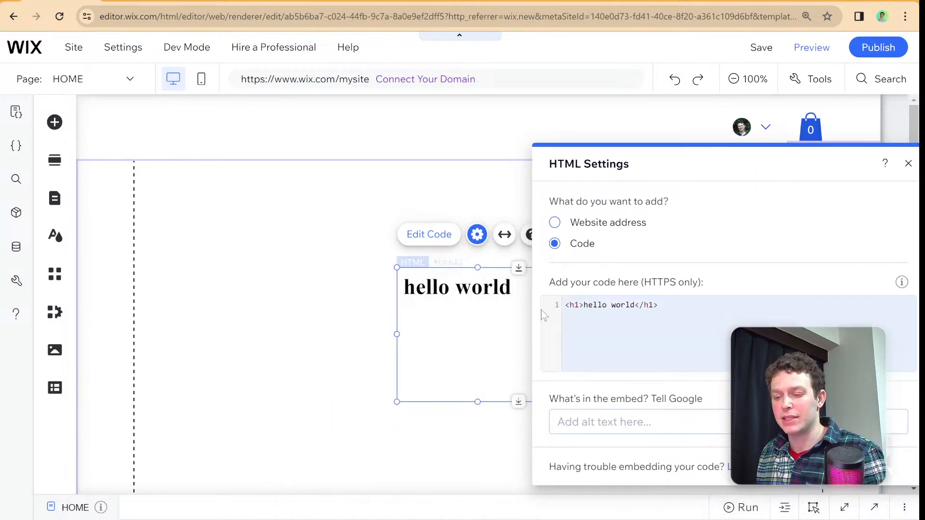
left_click_drag(476, 315, 410, 316)
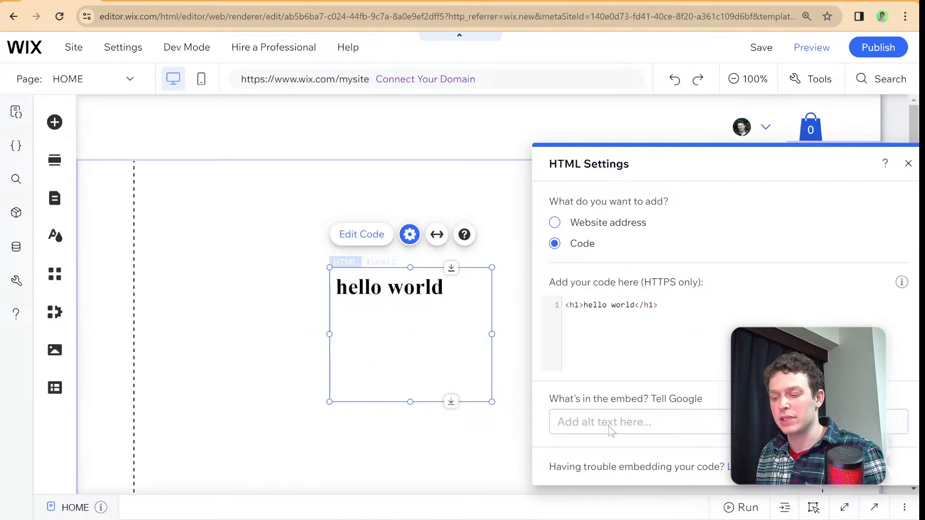
left_click(635, 306)
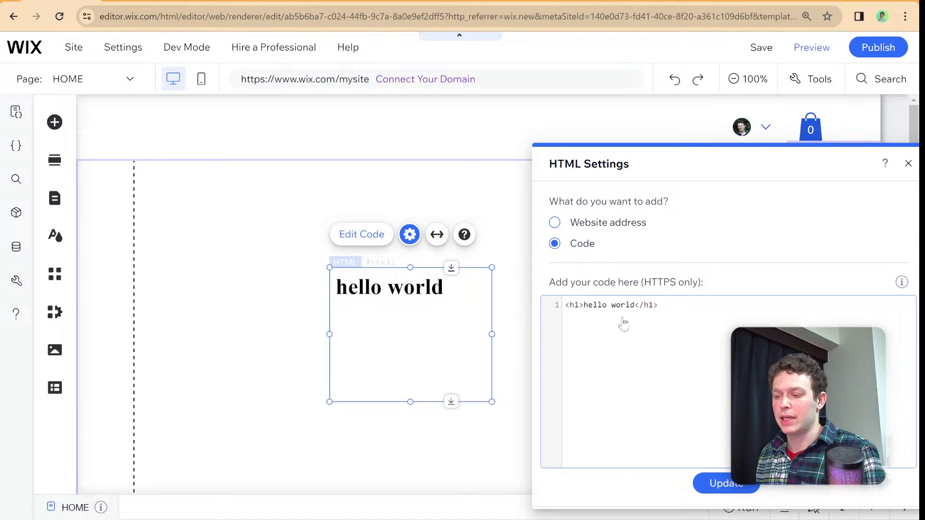
- Add an <input/> element on a new line below the heading in the embed code and update the embed
key("Return")
type("<")
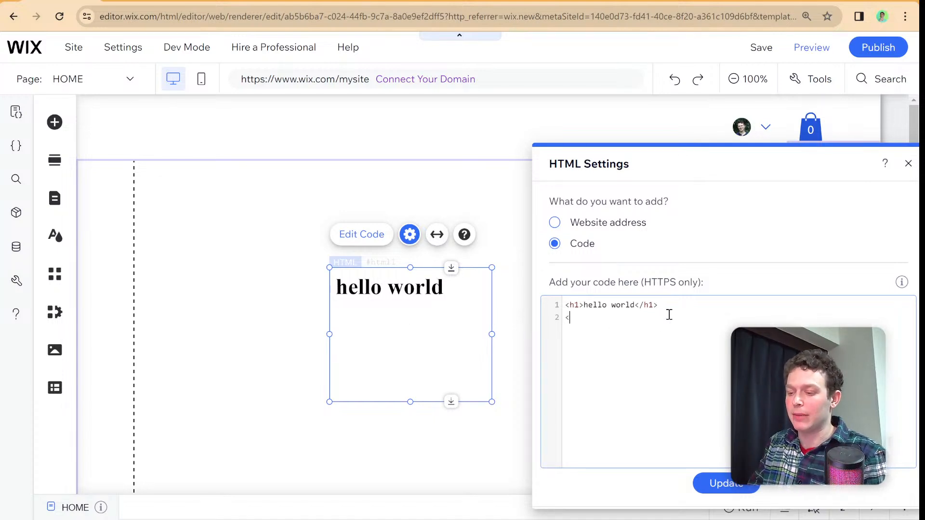
type("ipnut")
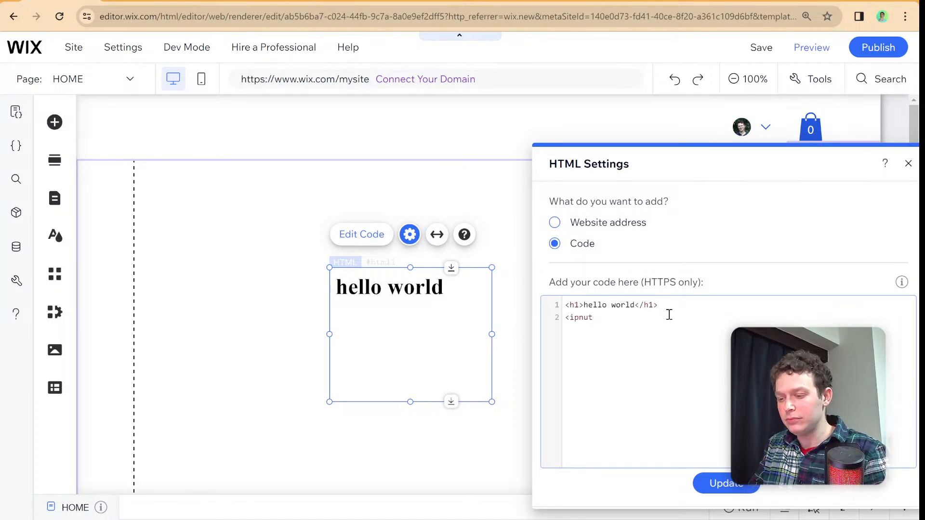
key("BackSpace")
key("BackSpace")
key("BackSpace")
key("BackSpace")
type("nput")
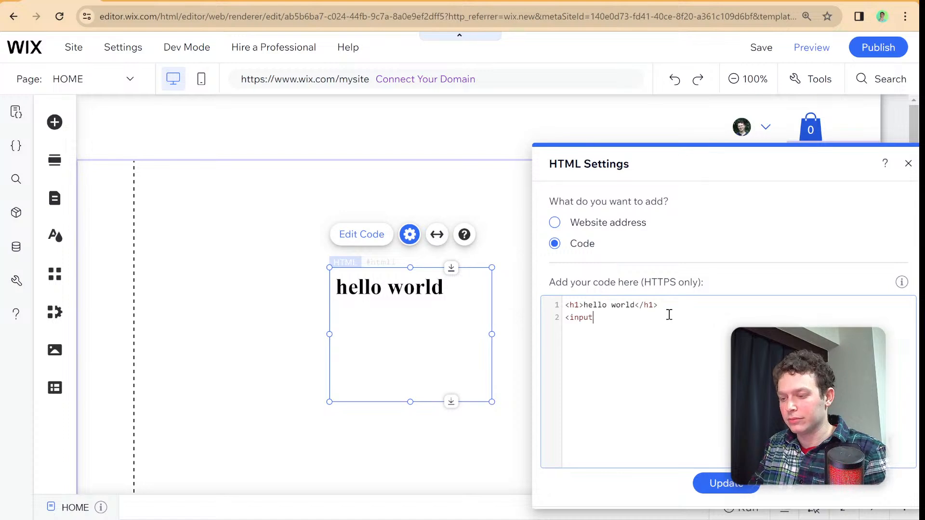
type(">")
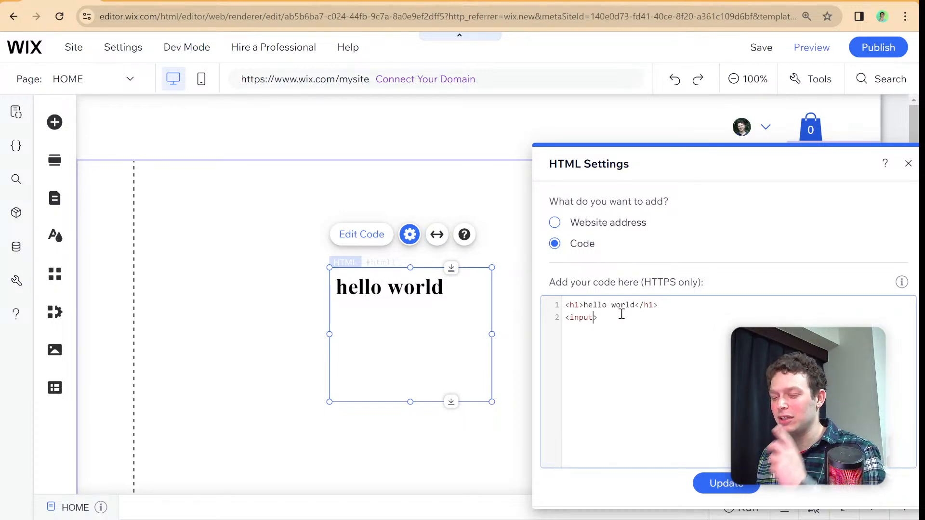
type("/")
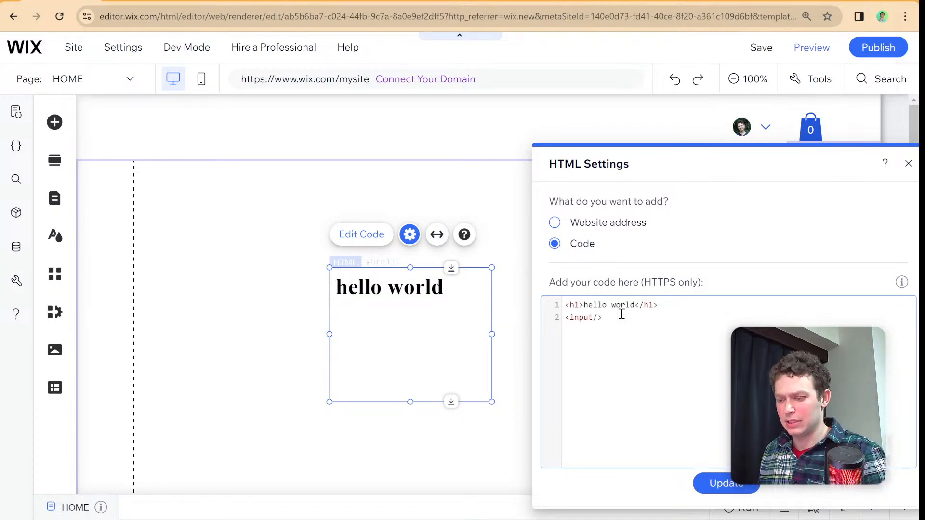
left_click(705, 483)
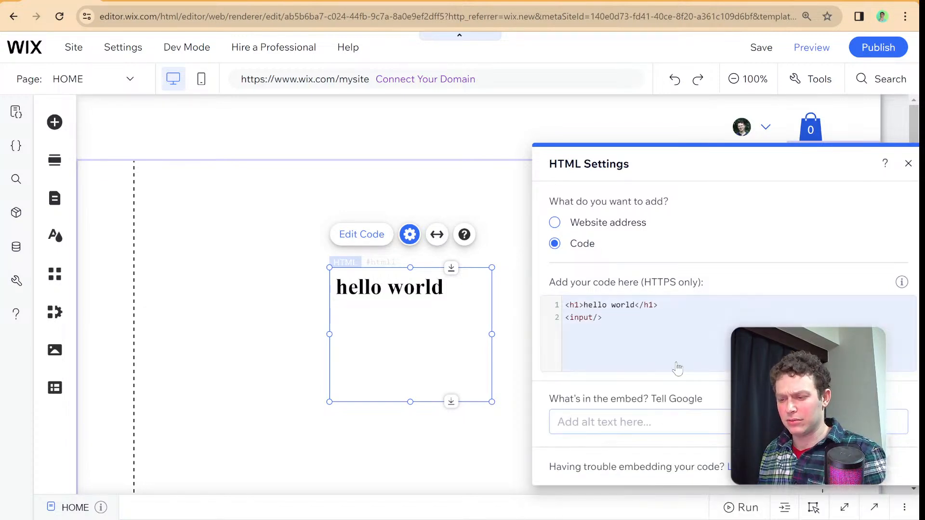
left_click(436, 318)
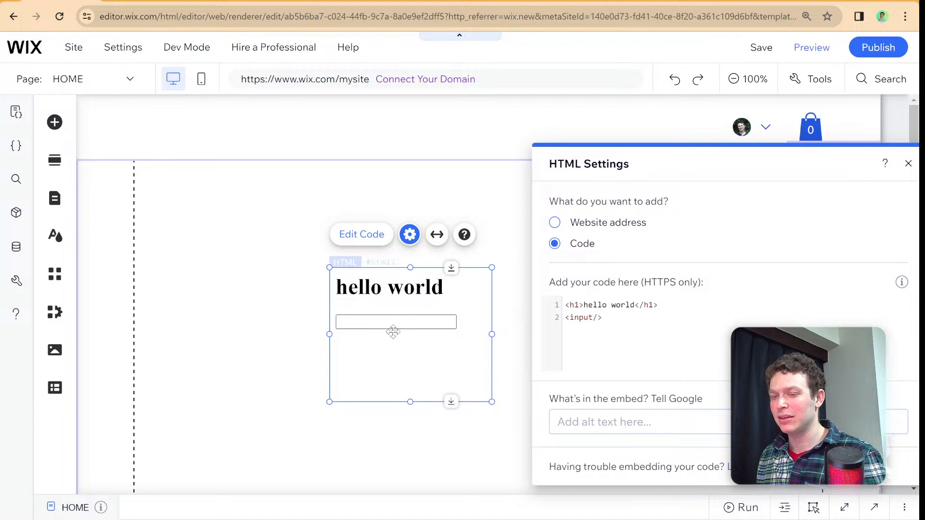
scroll(393, 332, "down", 1)
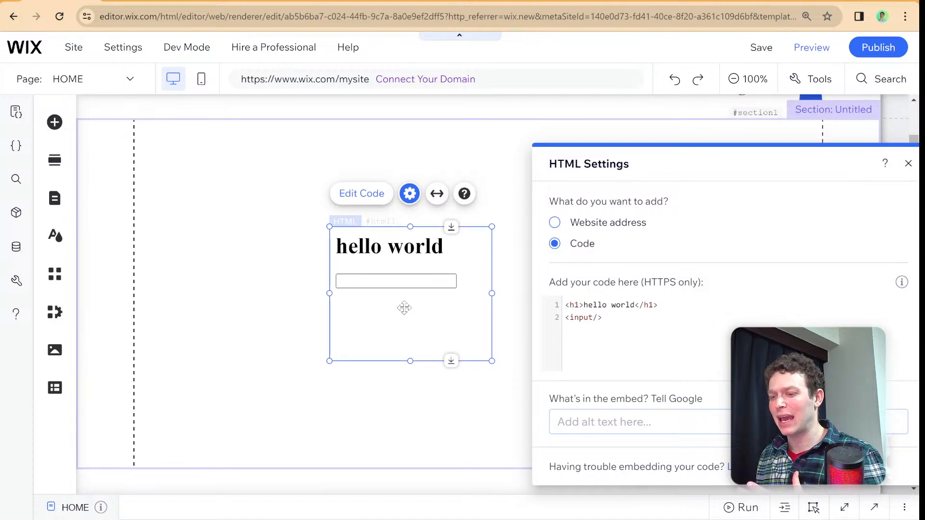
scroll(404, 308, "up", 1)
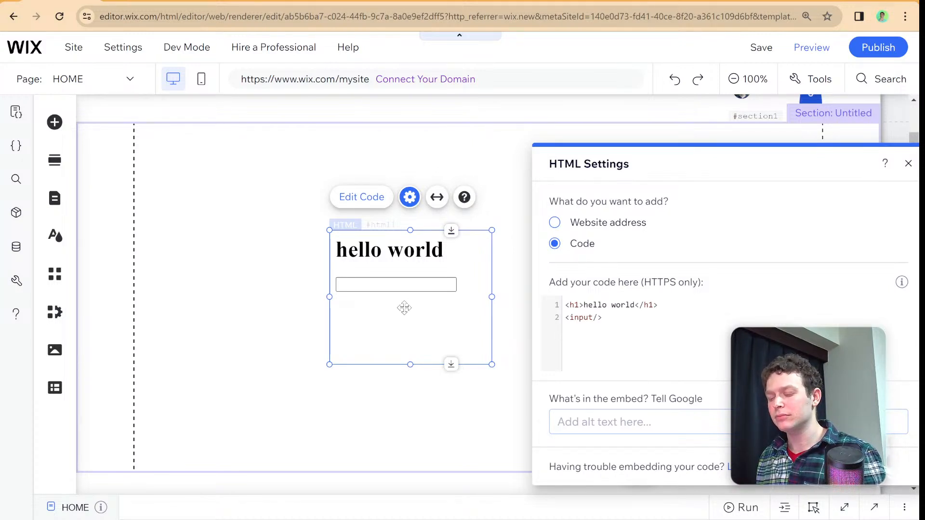
scroll(434, 313, "up", 1)
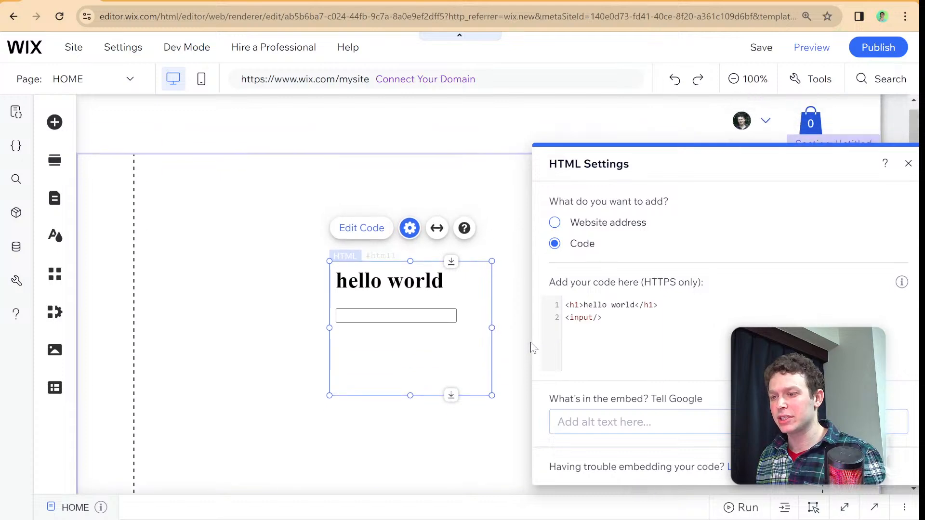
scroll(495, 331, "down", 2)
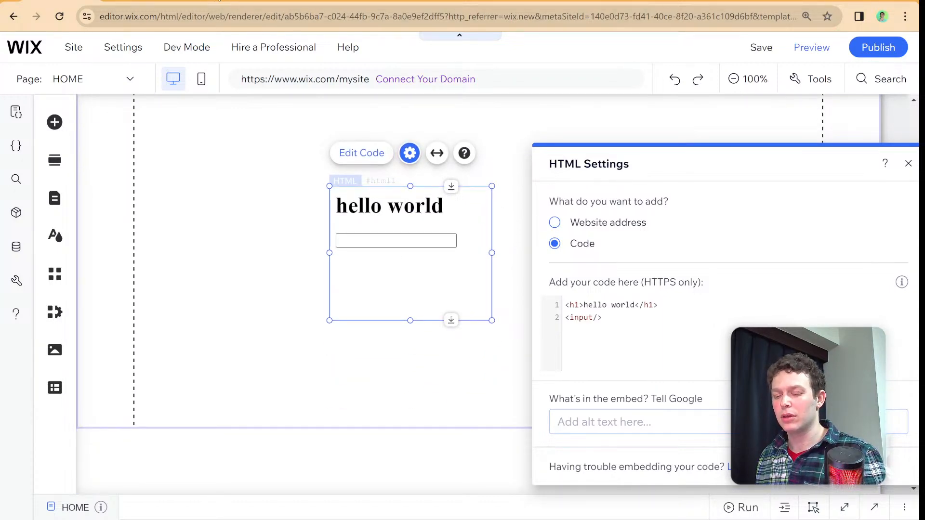
- Switch to the Velo API Reference, search for html and open the HtmlComponent postMessage() function
left_click(218, 0)
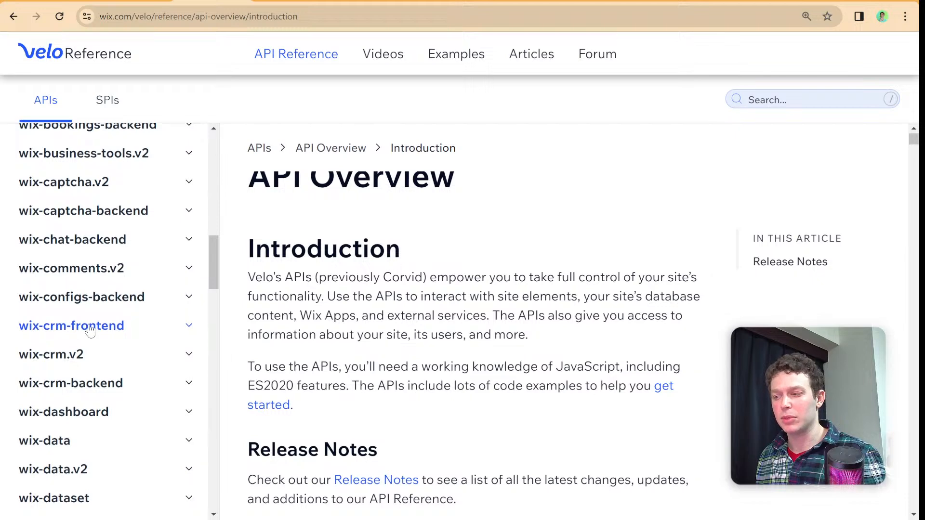
scroll(76, 331, "up", 10)
left_click(839, 103)
type("html")
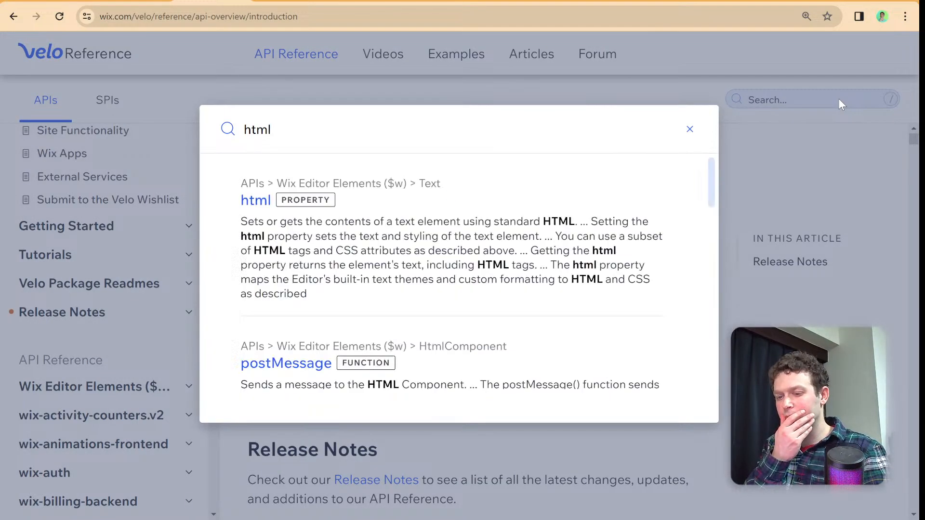
left_click(308, 366)
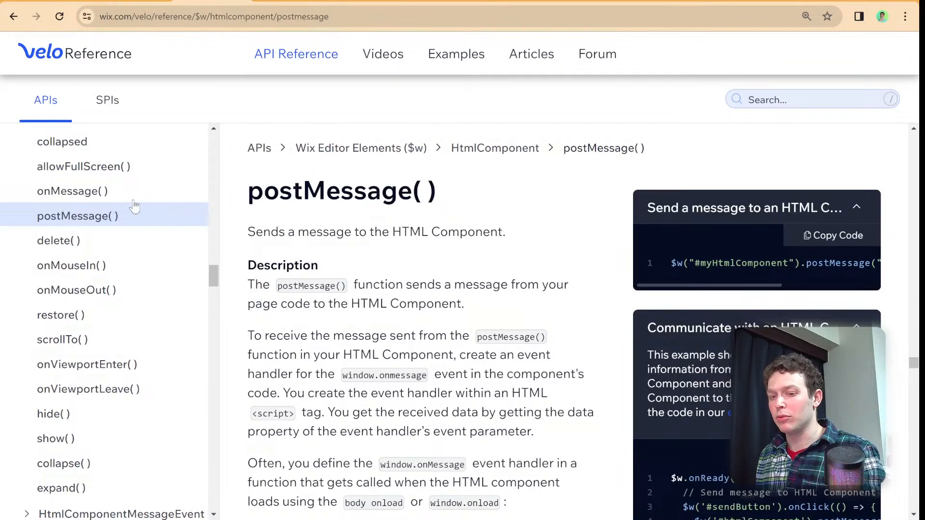
- Open the HtmlComponent onMessage() reference and copy the window.parent.postMessage line from its script example
left_click(73, 191)
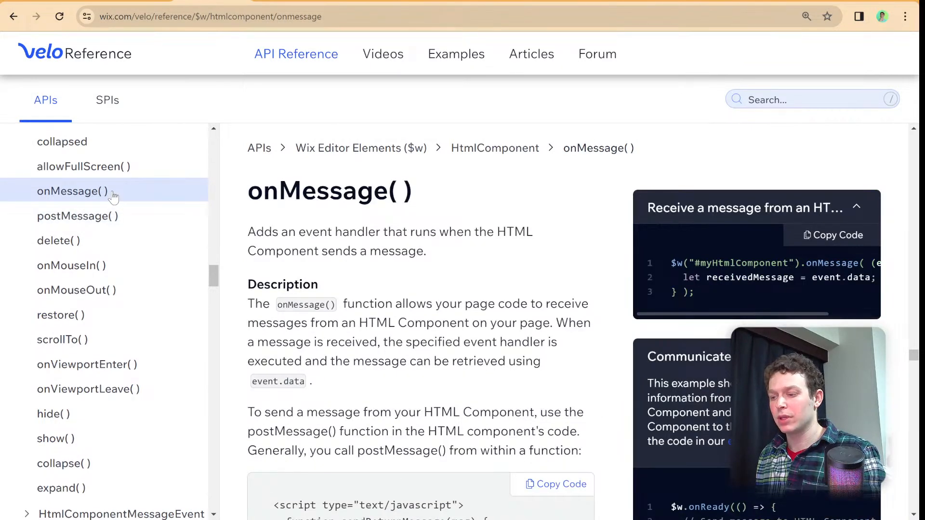
scroll(504, 333, "down", 2)
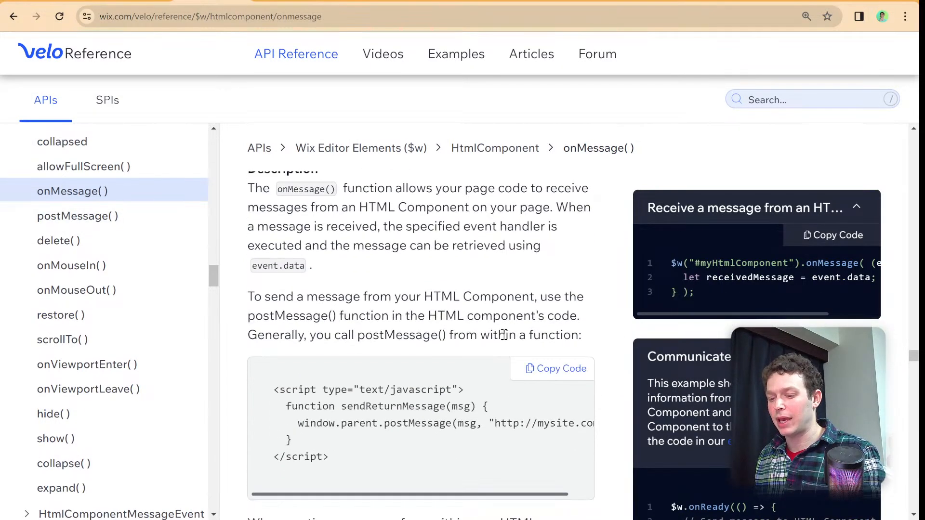
scroll(503, 334, "down", 2)
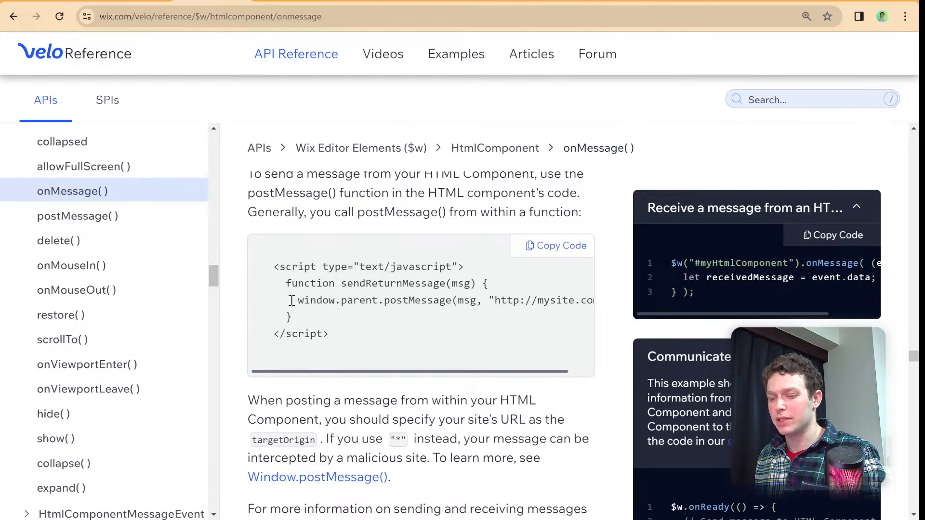
left_click_drag(291, 300, 610, 302)
key("ctrl+c")
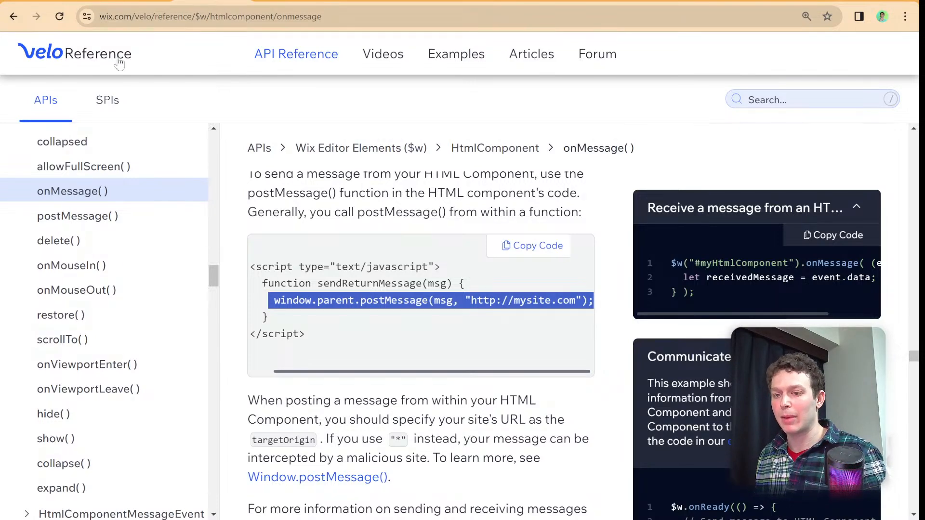
- Return to the Wix editor and add an empty <script></script> block below the input in the embed code, separated by a blank line
left_click(96, 1)
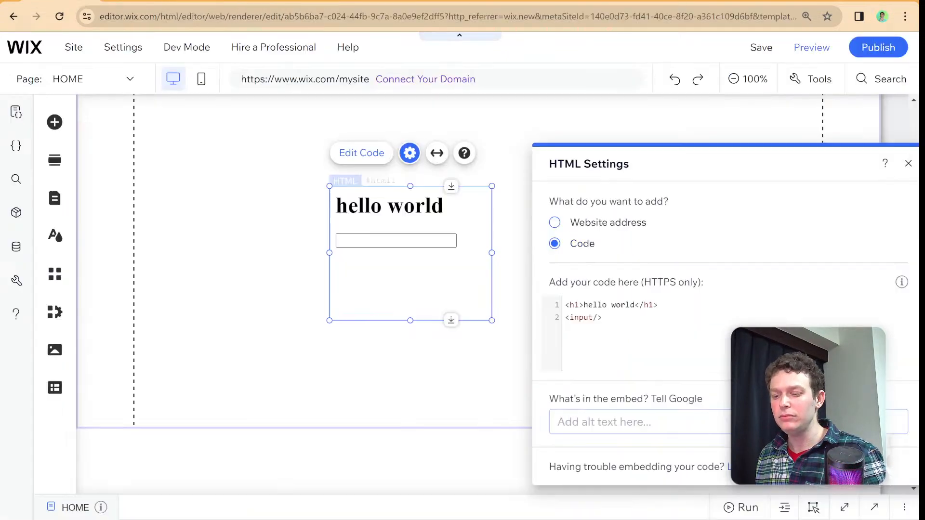
left_click(606, 323)
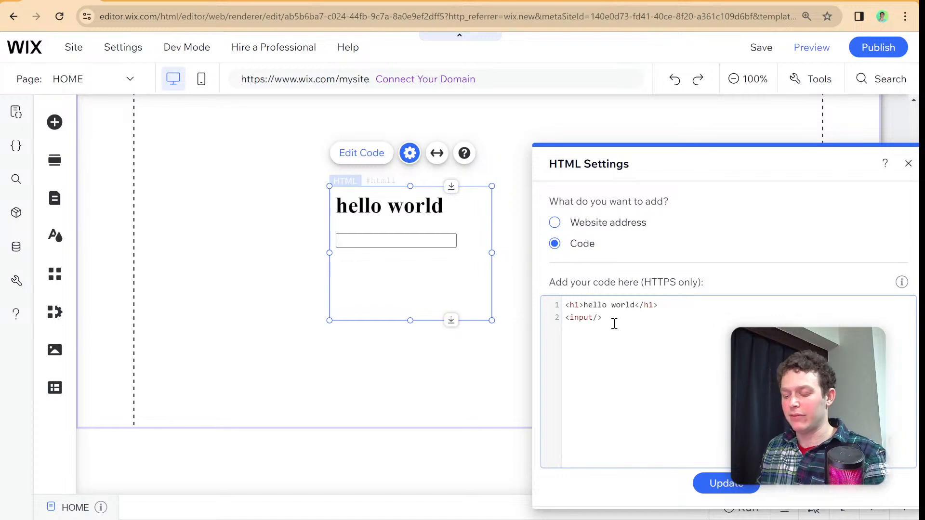
key("Return")
key("Return")
type("<script")
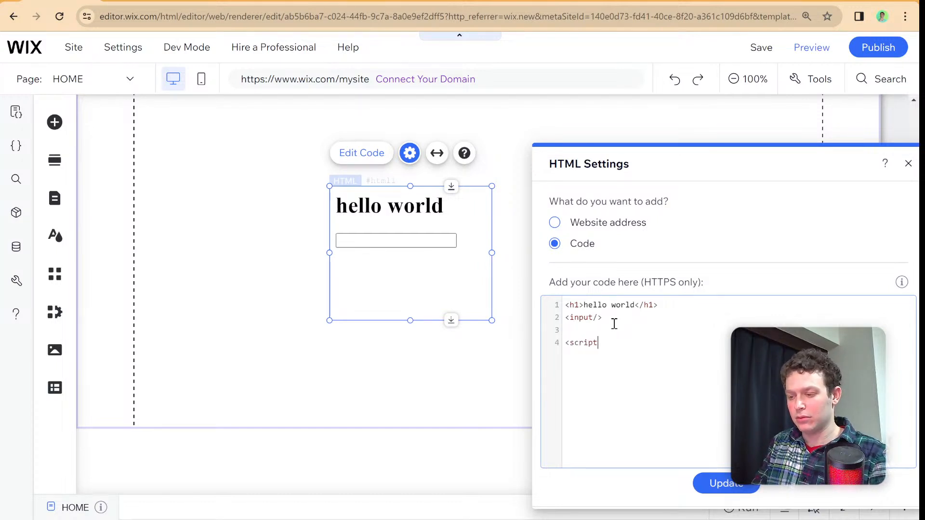
type(">")
key("Return")
key("Return")
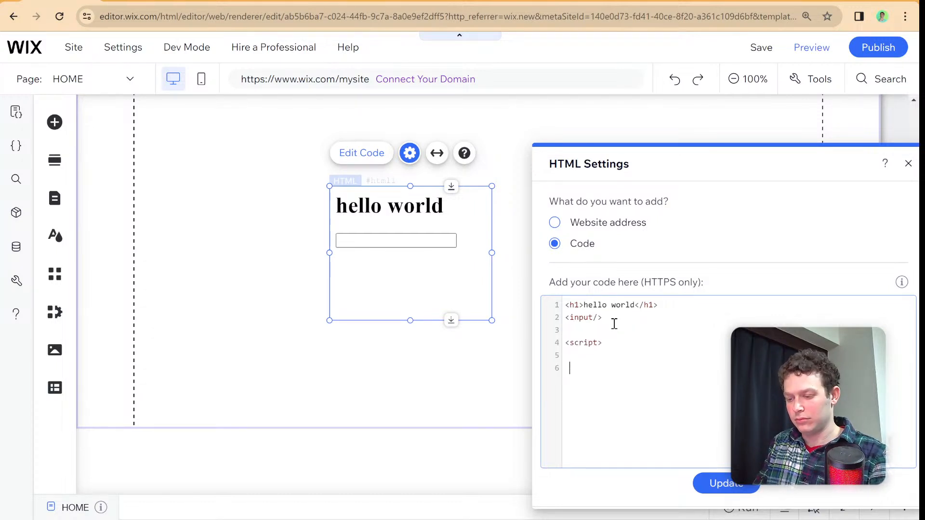
type("</scr")
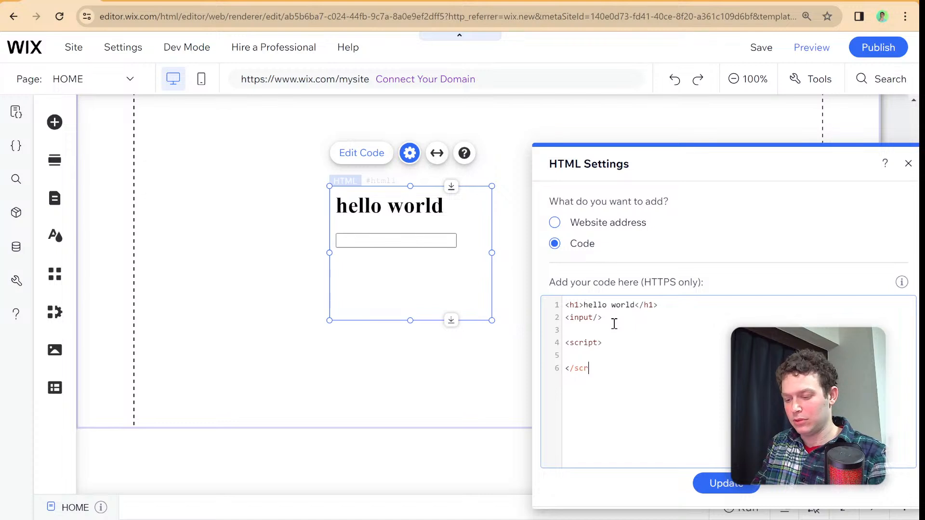
type("ipt>")
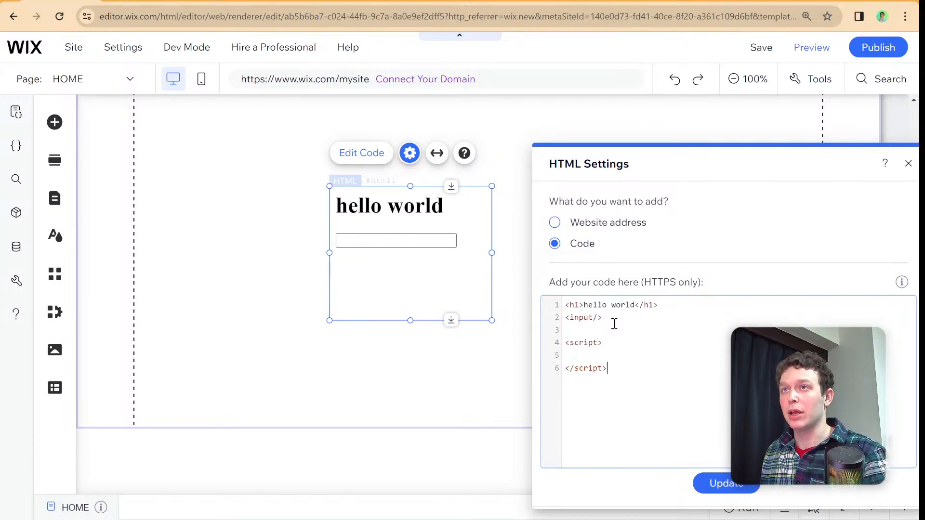
- Move the HTML Settings window toward the middle of the page and update the embed with the script block
left_click(715, 176)
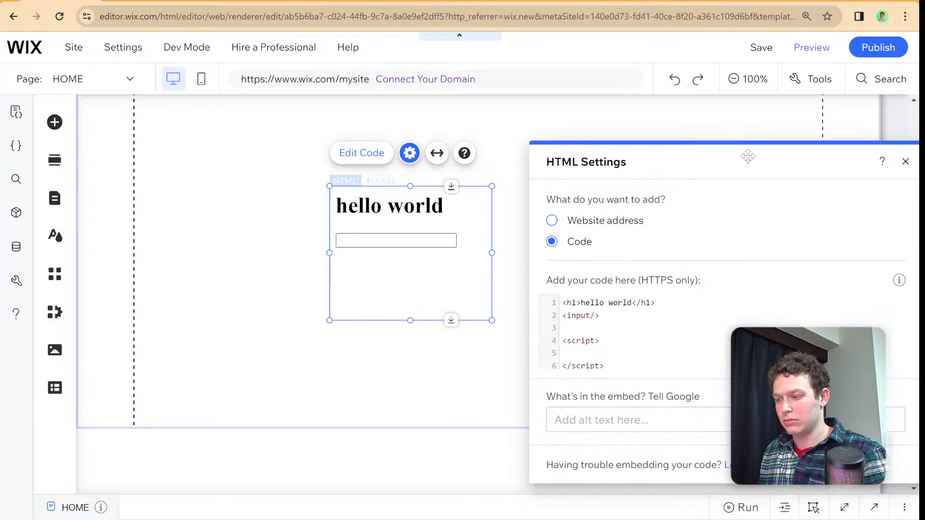
left_click_drag(747, 155, 550, 151)
left_click(533, 332)
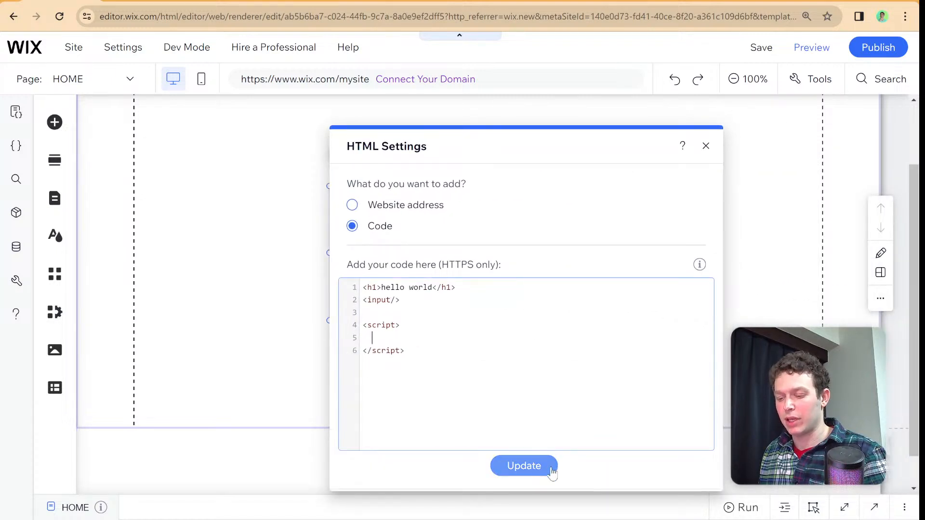
left_click(524, 465)
left_click(392, 337)
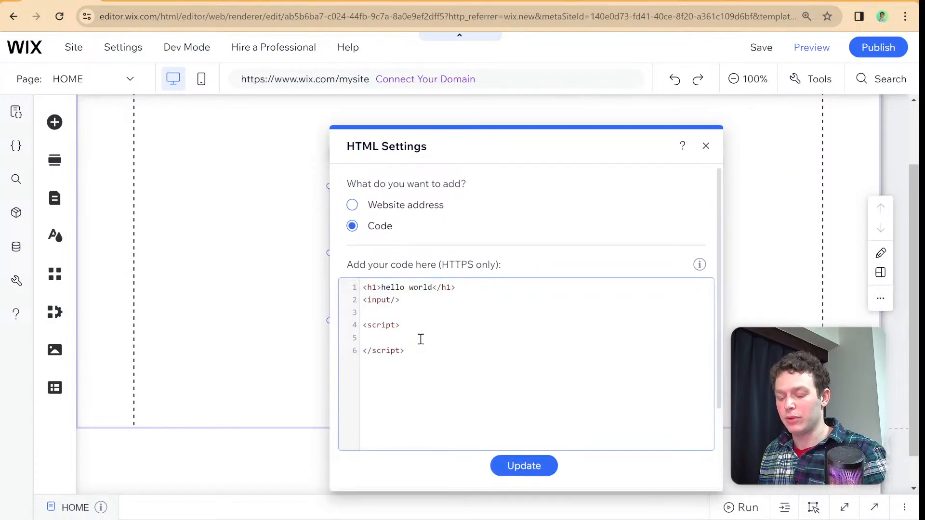
key("ctrl+v")
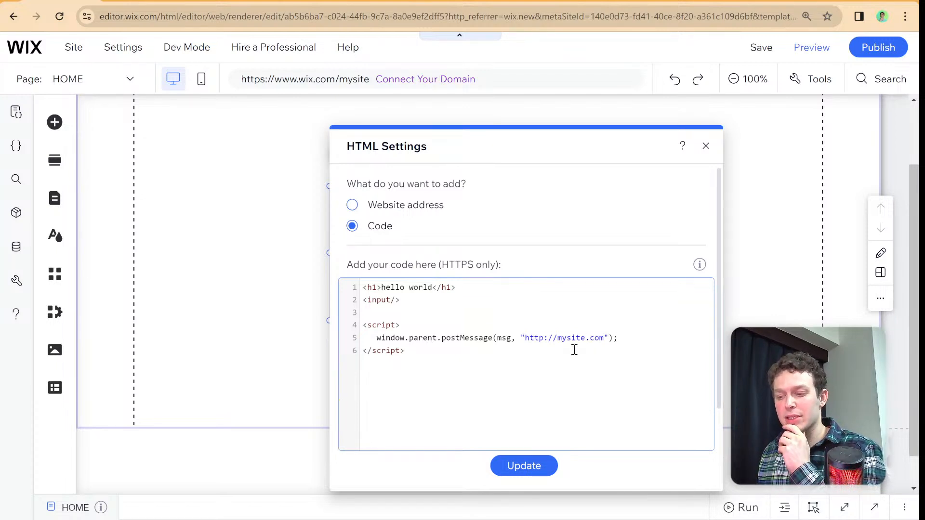
left_click_drag(604, 337, 528, 340)
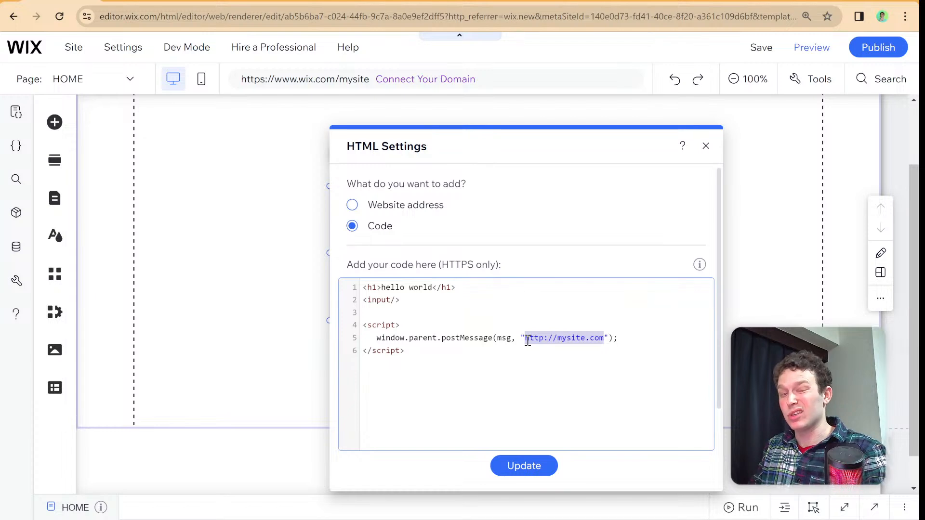
key("BackSpace")
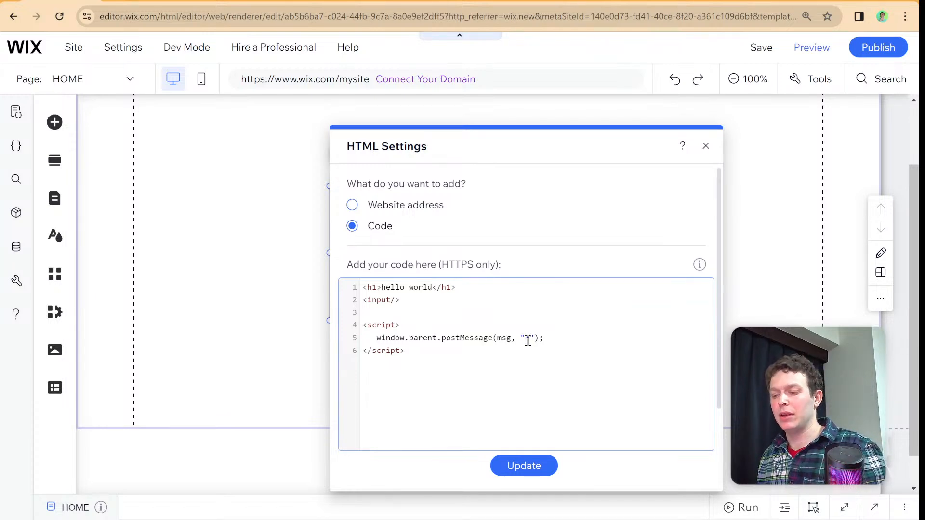
type("*")
double_click(504, 339)
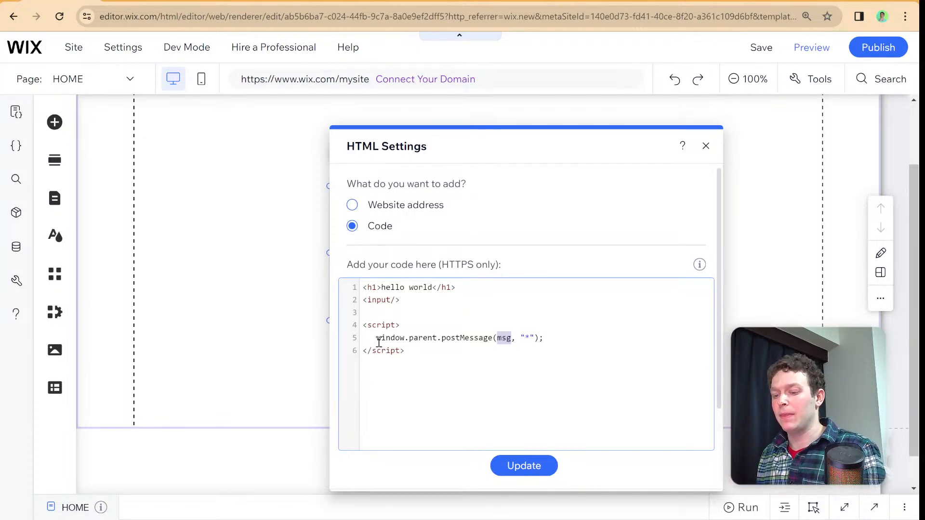
- Replace the comments inside $w.onReady in the HOME page code with the onMessage() example copied from the Velo Reference
left_click(275, 506)
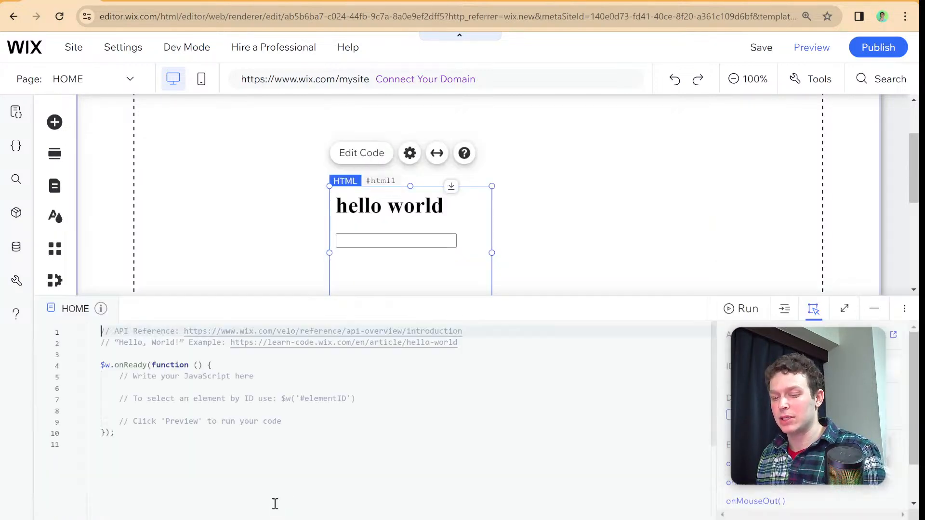
left_click(227, 1)
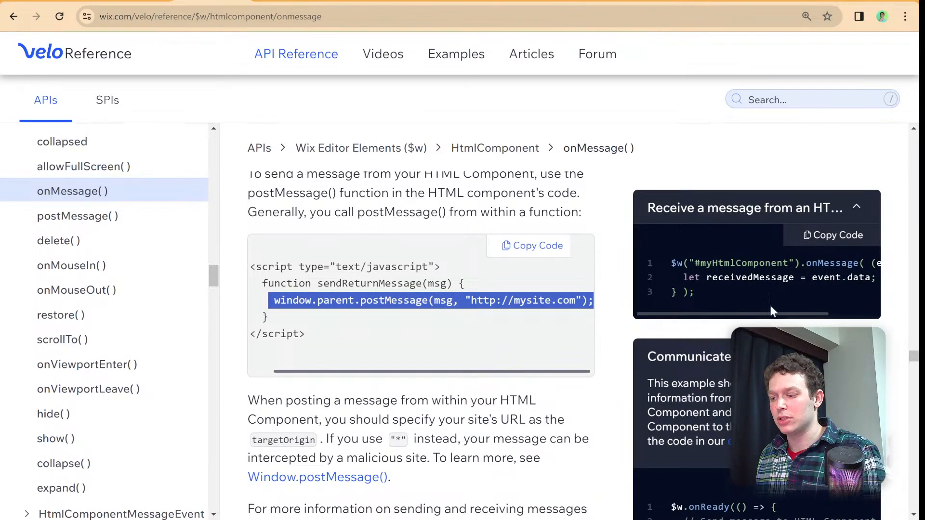
left_click(820, 235)
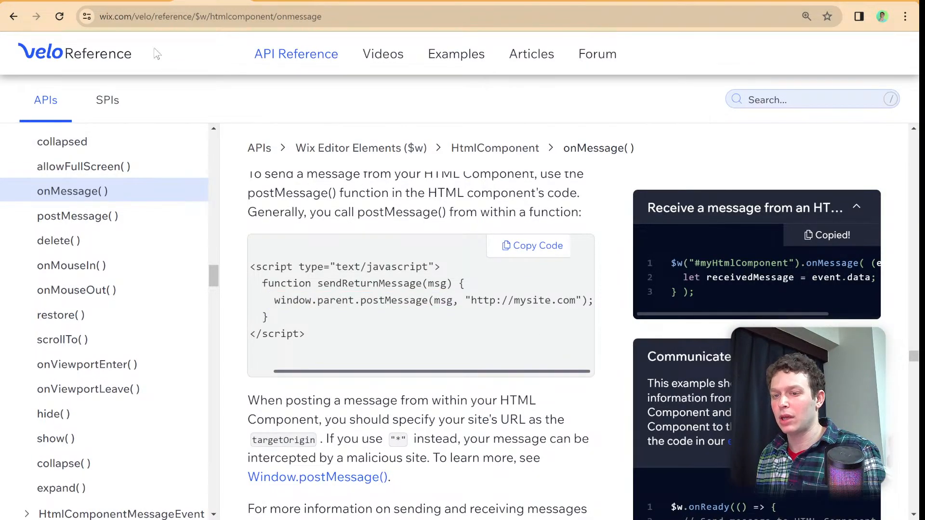
left_click(111, 2)
left_click_drag(288, 420, 121, 376)
key("ctrl+v")
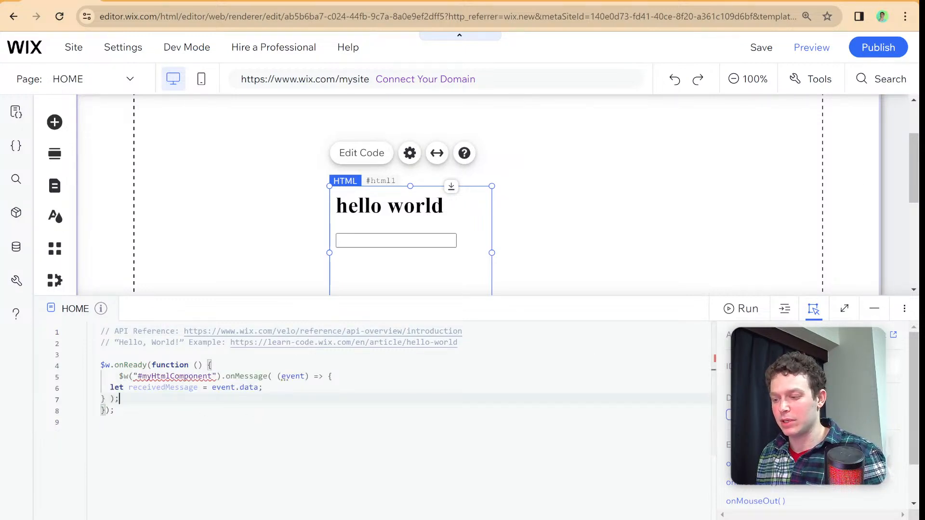
- Point the onMessage() selector in the HOME page code at #html1 and minimise the code area
double_click(193, 377)
type("html1")
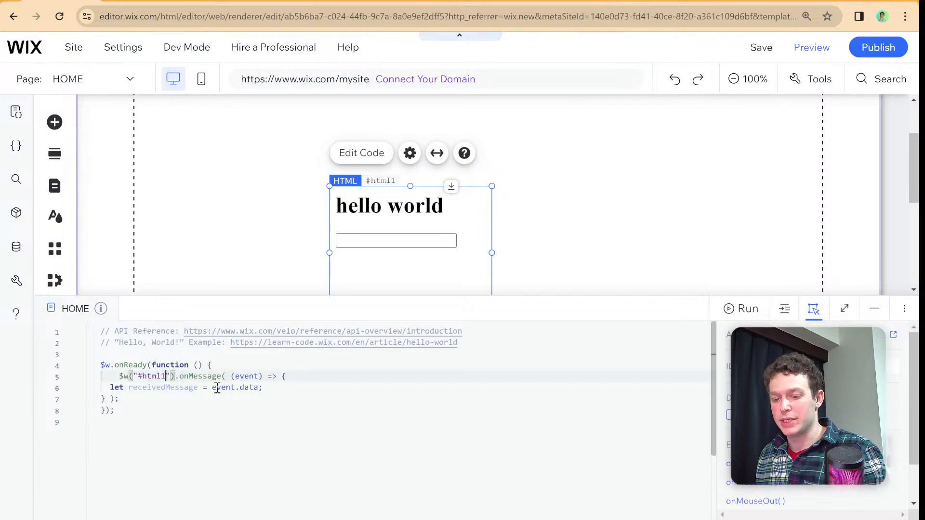
left_click_drag(111, 388, 276, 388)
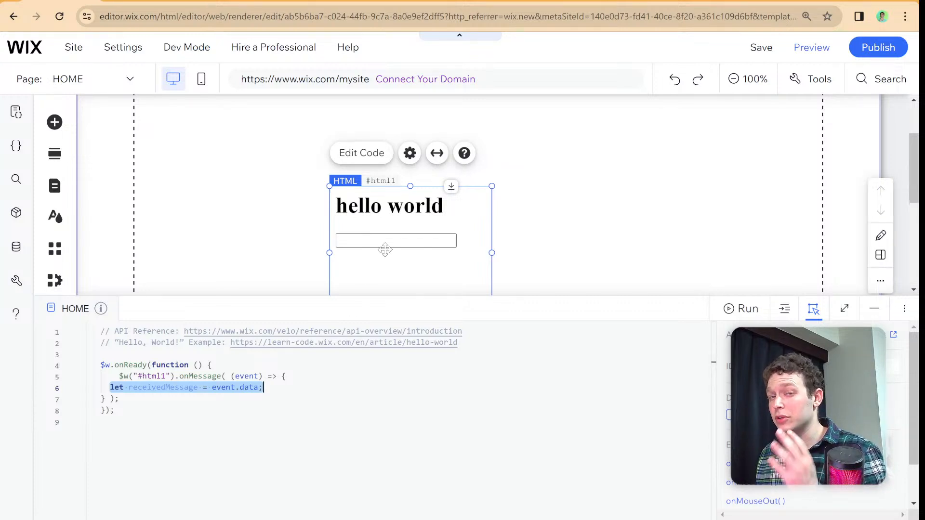
left_click(414, 308)
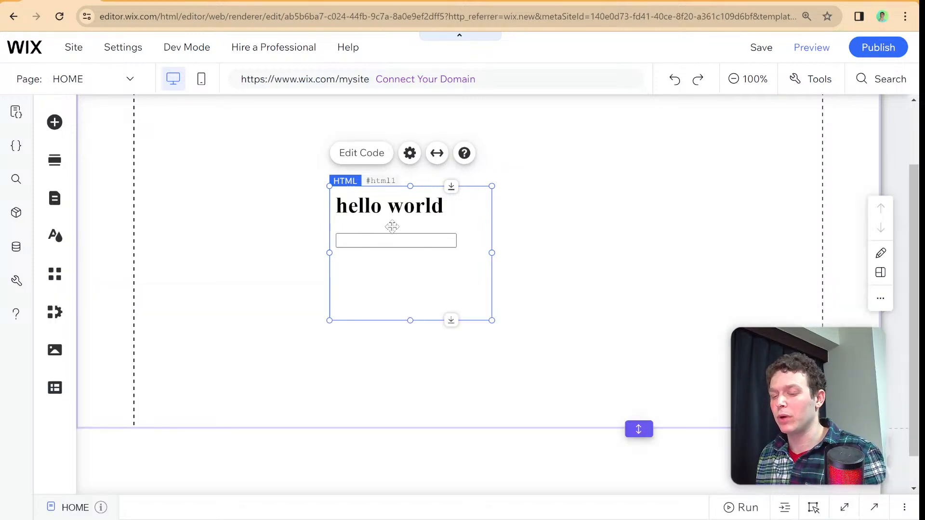
- Copy the window.parent.postMessage line from the Velo Reference into the embed's script block and update the embed
left_click(370, 161)
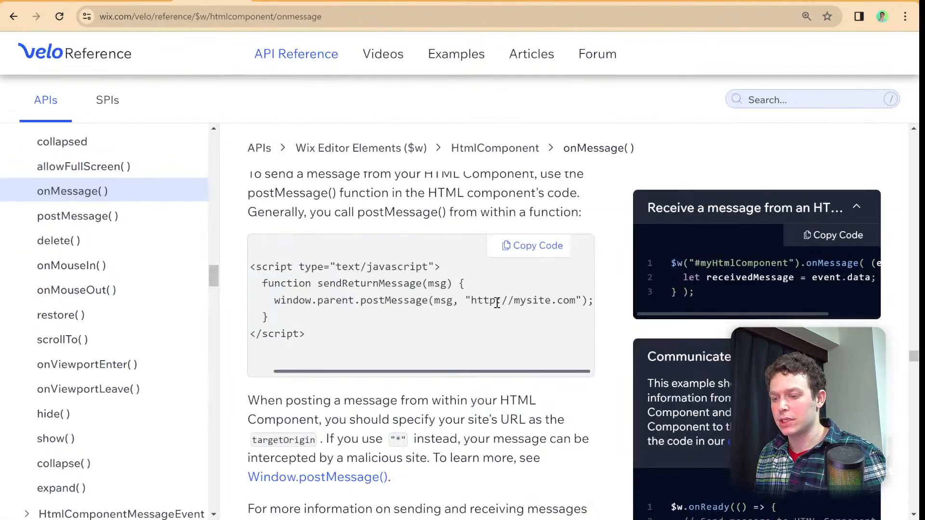
triple_click(529, 302)
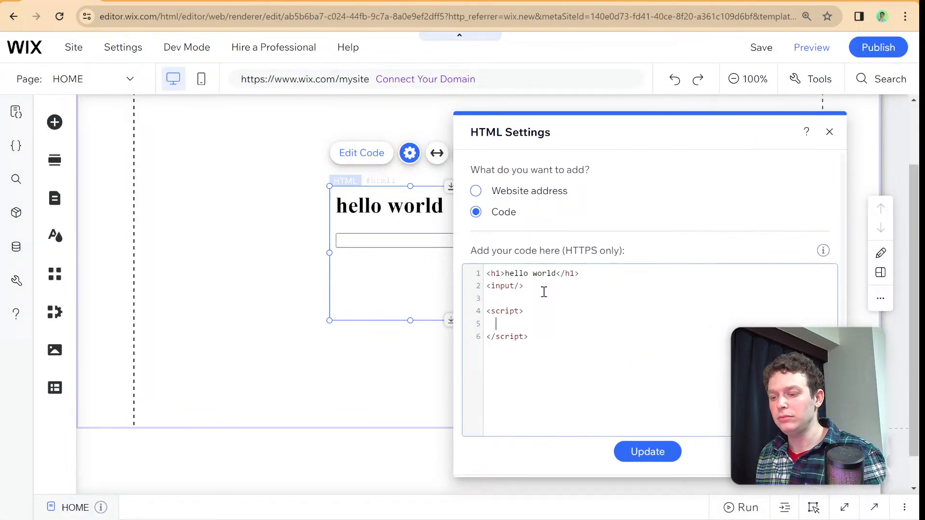
key("ctrl+v")
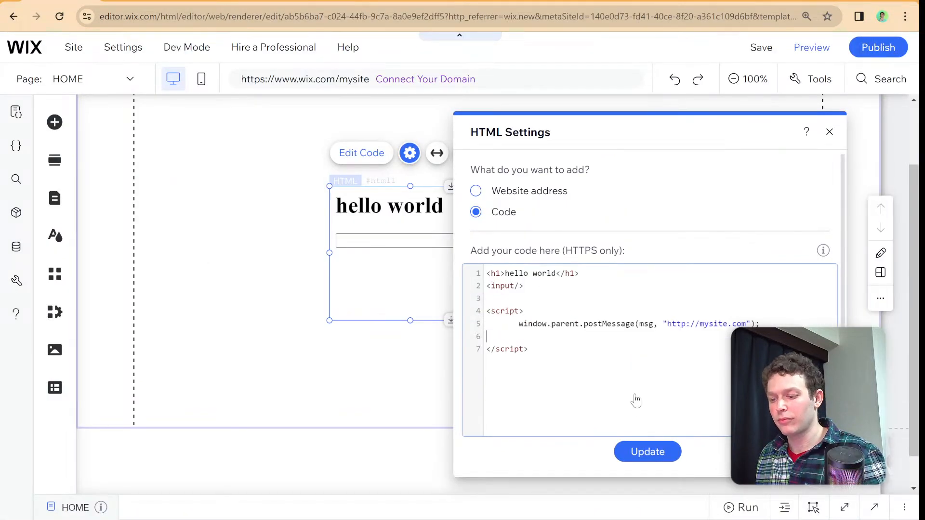
left_click(650, 450)
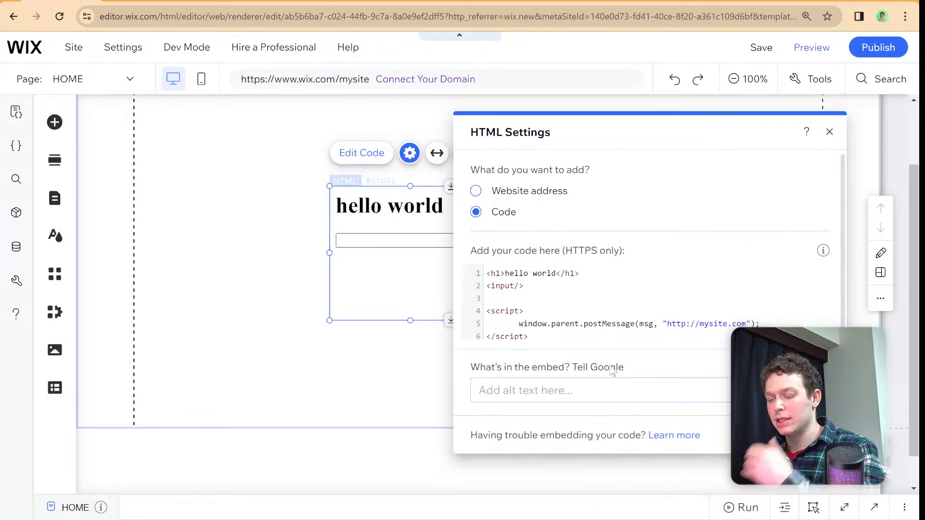
left_click(537, 321)
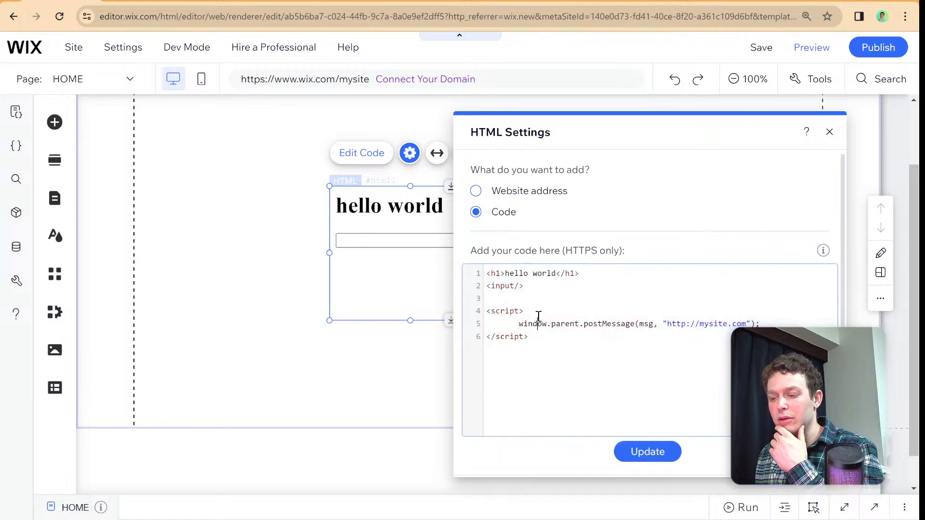
left_click(539, 316)
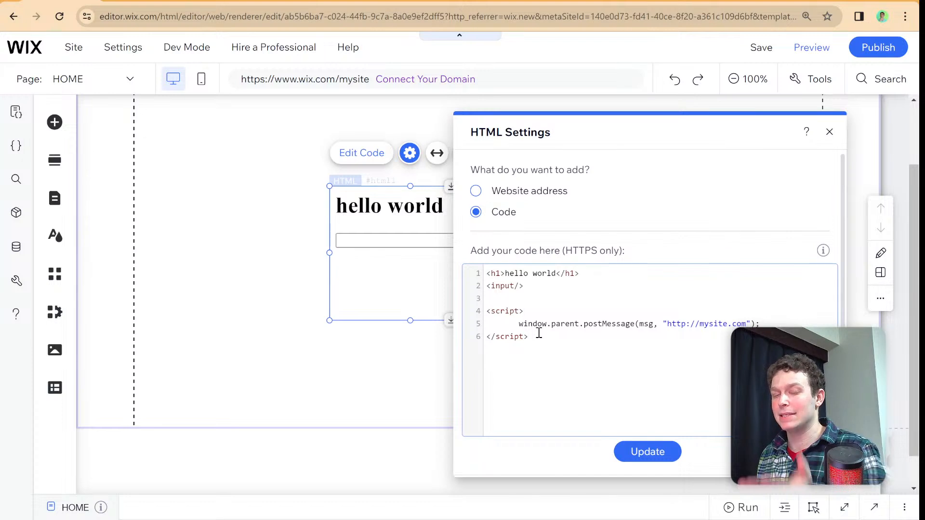
left_click_drag(505, 337, 711, 327)
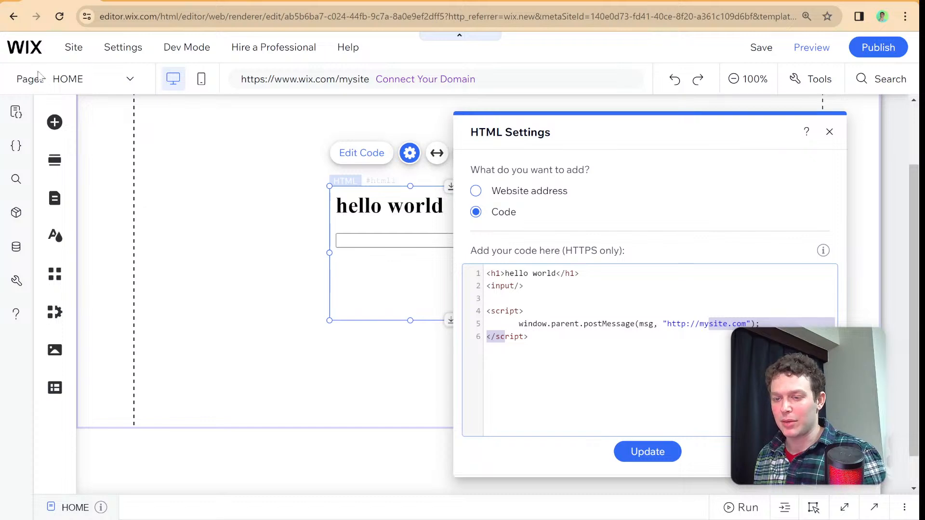
- Switch to the Velo Reference, search it for mini cart, and open the showMiniCart function
left_click(213, 1)
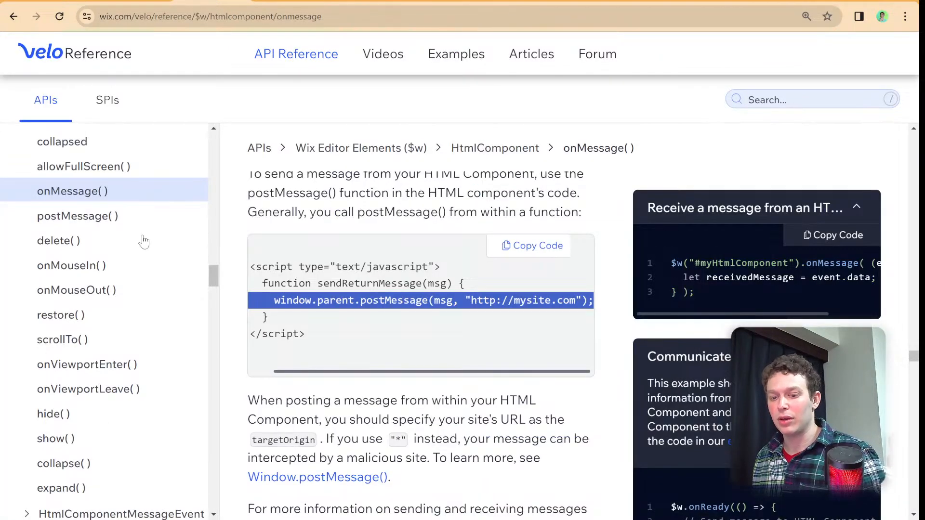
scroll(124, 245, "up", 3)
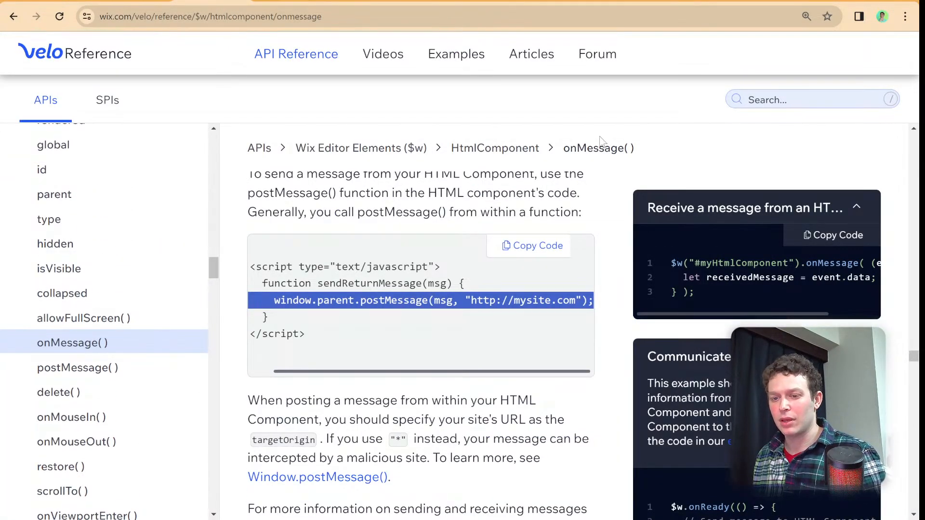
left_click(770, 102)
type("cart")
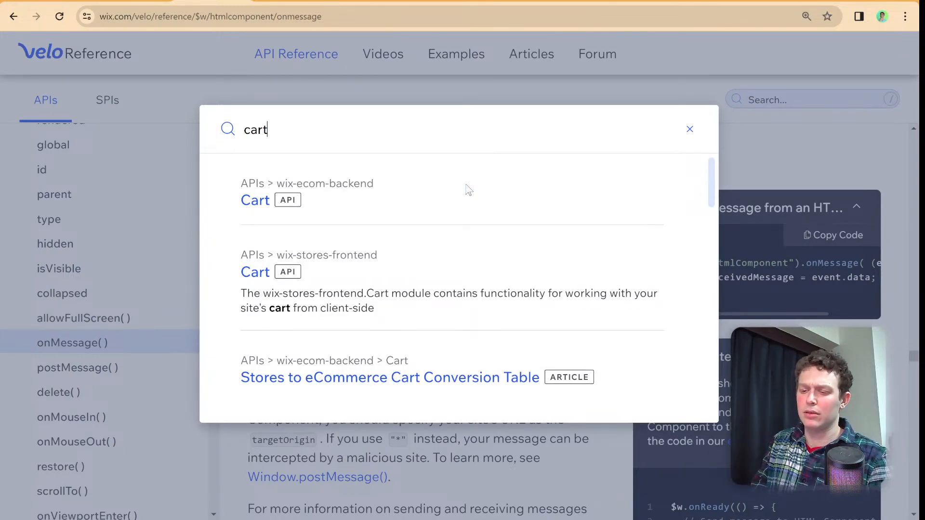
key("BackSpace")
key("BackSpace")
key("BackSpace")
key("BackSpace")
type("mini cart")
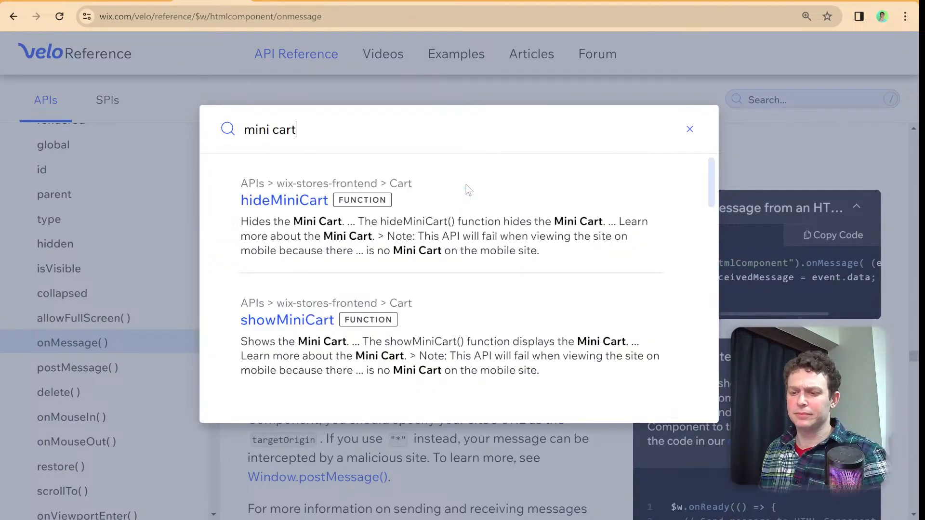
left_click(311, 323)
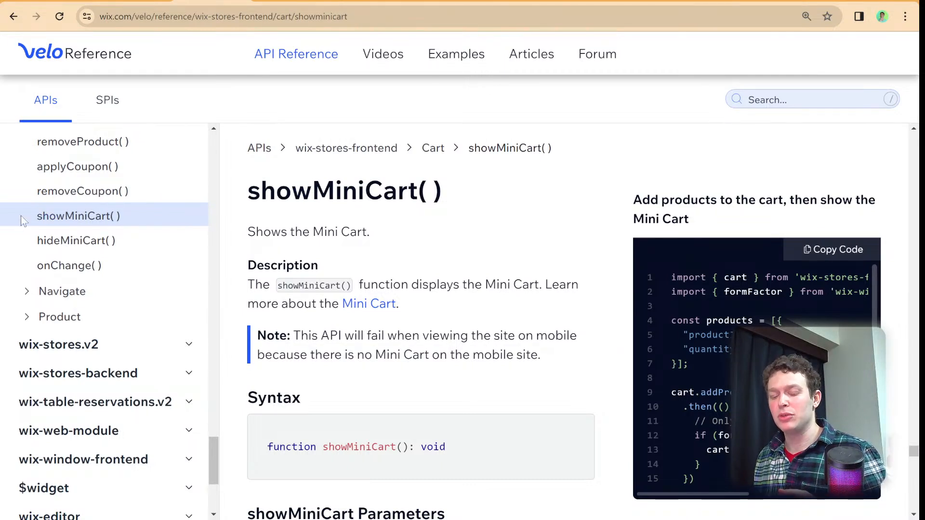
- Search the Velo Reference for formFactor and read its description page
left_click(758, 101)
type("form")
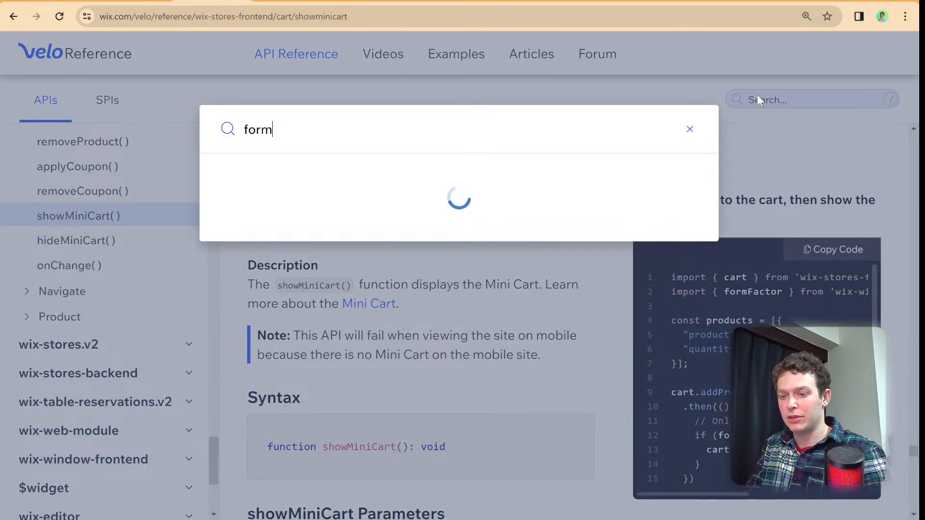
type("Factor")
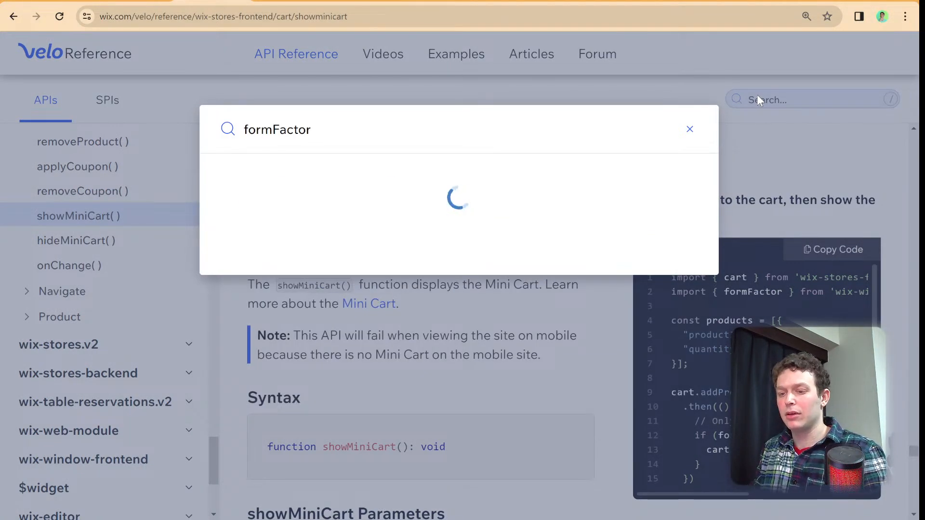
left_click(308, 202)
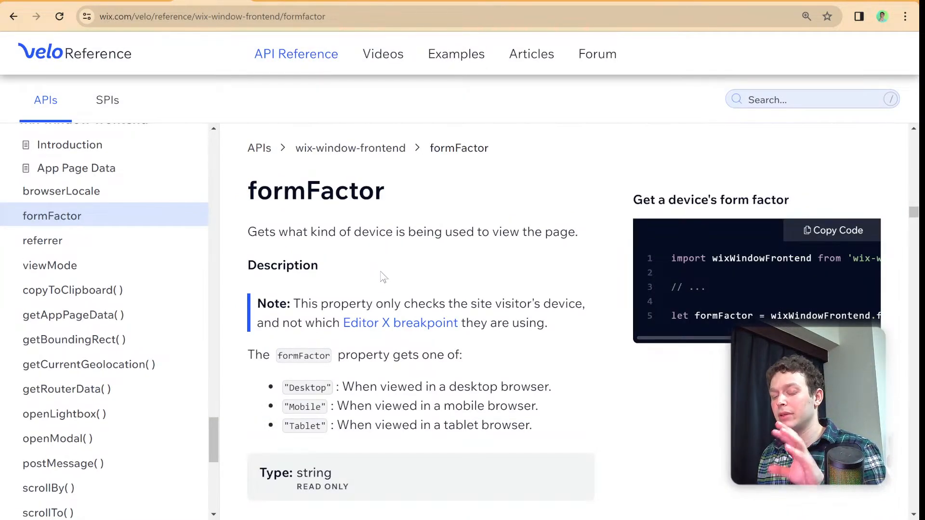
scroll(322, 362, "down", 2)
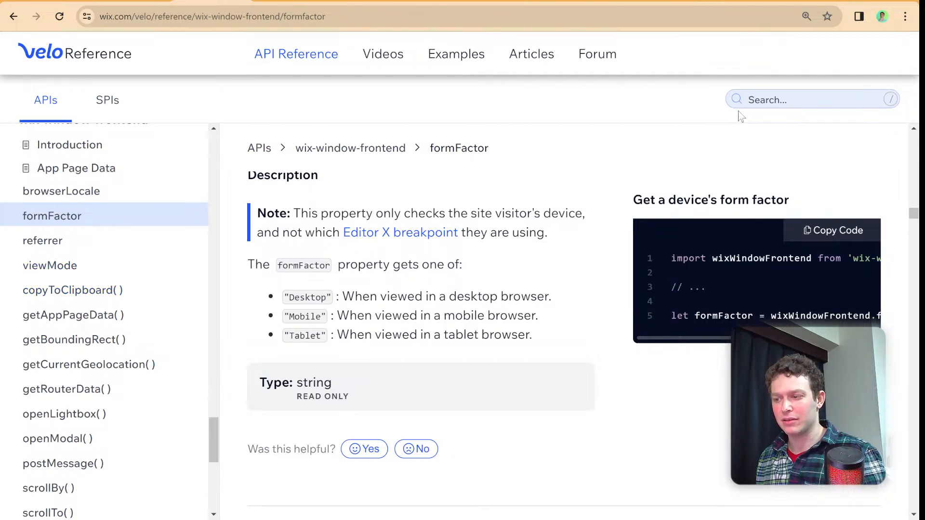
- Search the Velo Reference for onAdd and open the onAddToCart function
left_click(771, 100)
type("on")
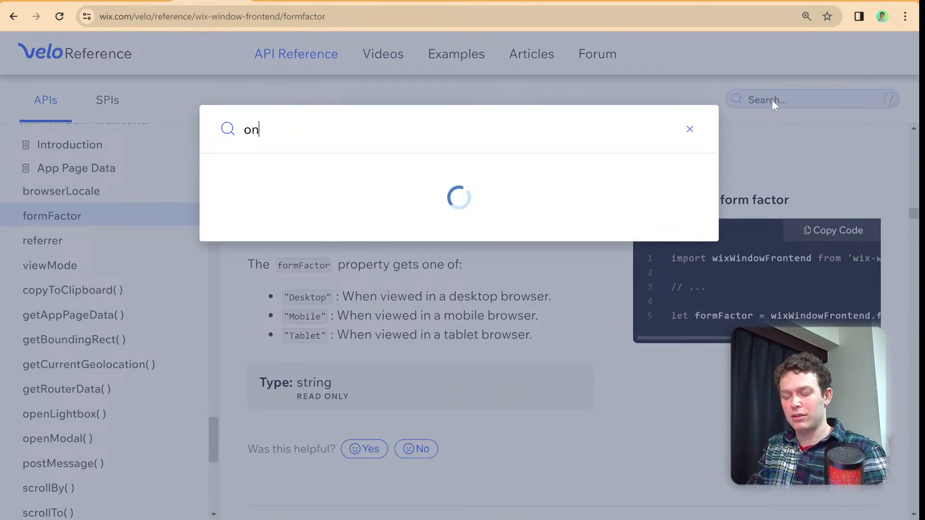
type("Add")
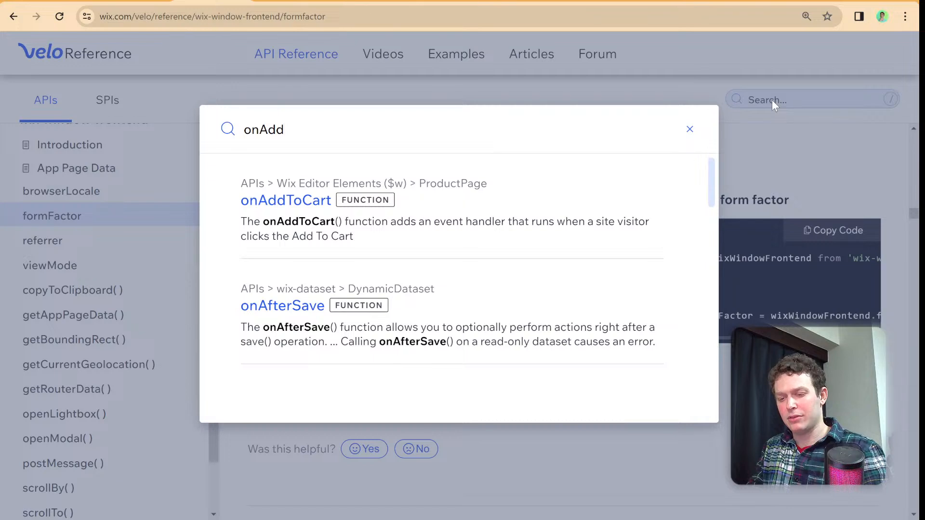
left_click(326, 201)
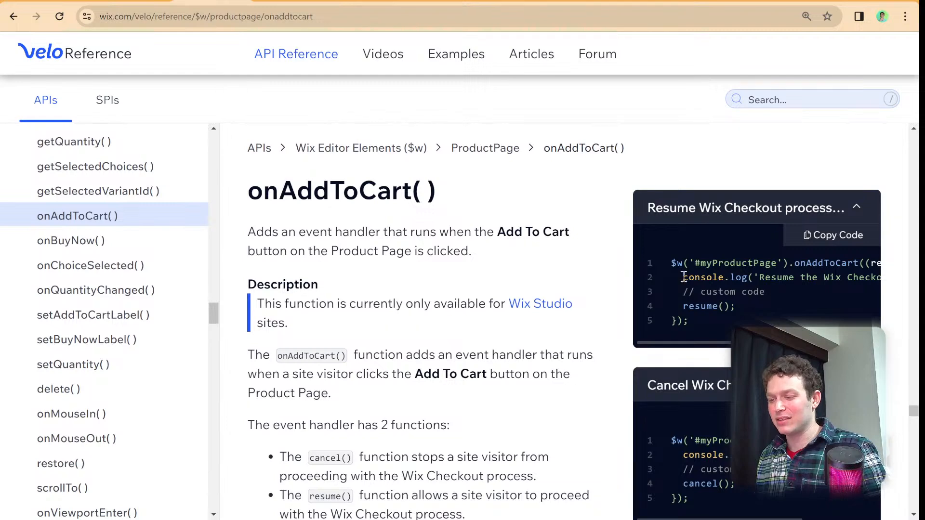
- Examine the resume checkout code example for onAddToCart() and the list of ProductPage functions
scroll(737, 318, "right", 4)
scroll(756, 308, "right", 1)
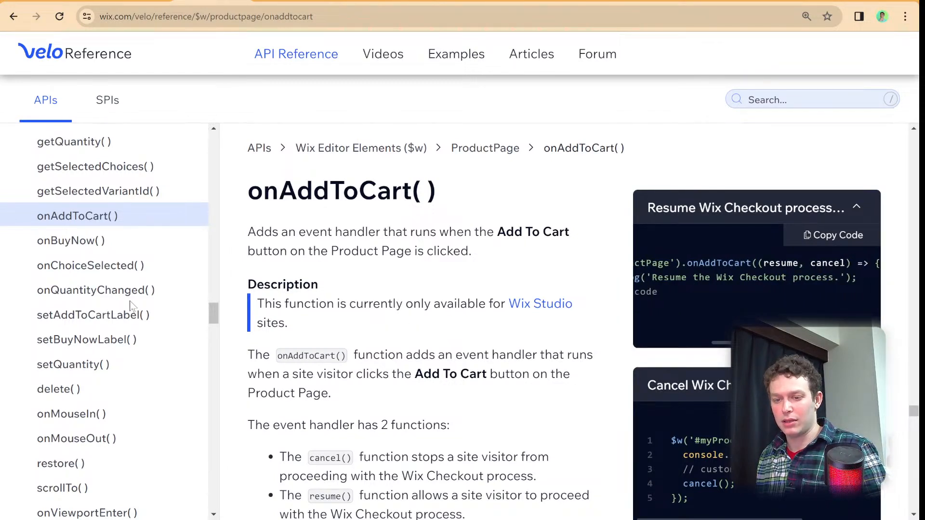
scroll(131, 307, "up", 7)
scroll(130, 309, "up", 2)
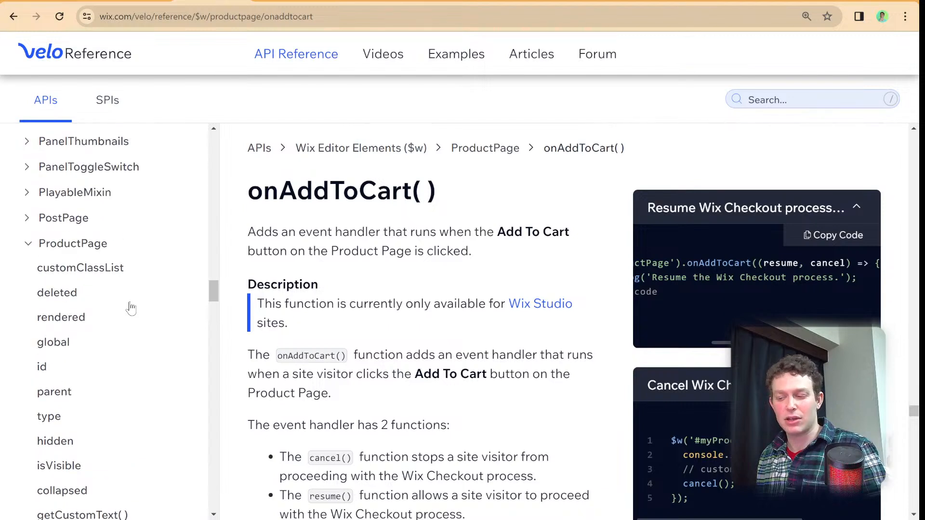
scroll(131, 308, "down", 3)
scroll(130, 308, "down", 2)
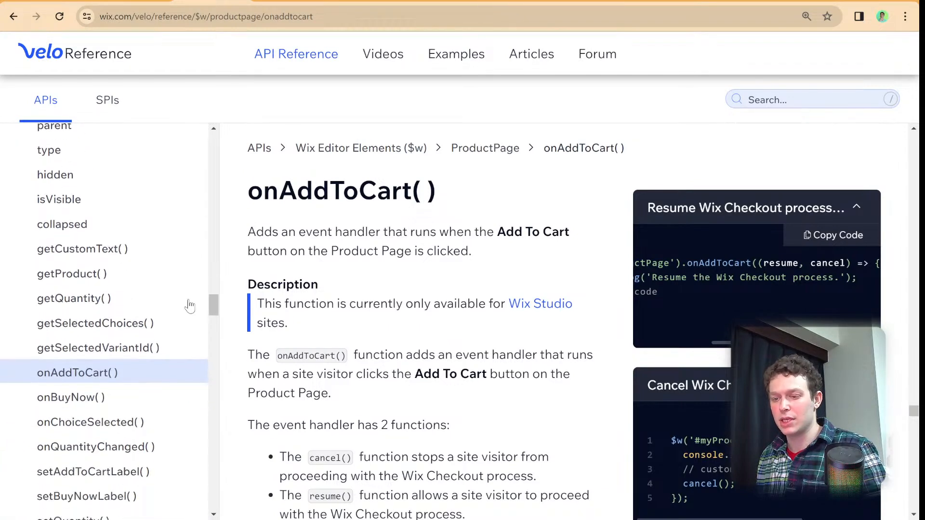
left_click_drag(723, 343, 667, 347)
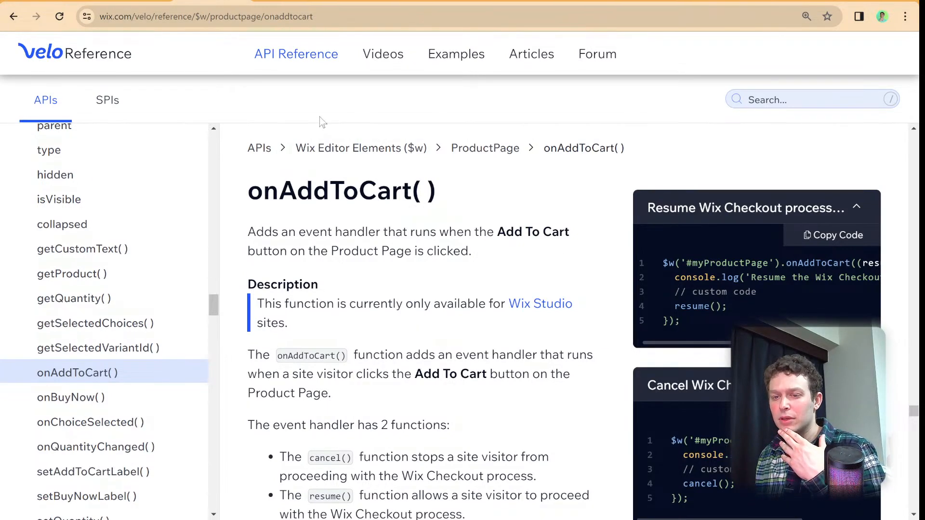
- Switch to the Wix Studio editor, open the store's Product Page, and minimise its code area
left_click(153, 4)
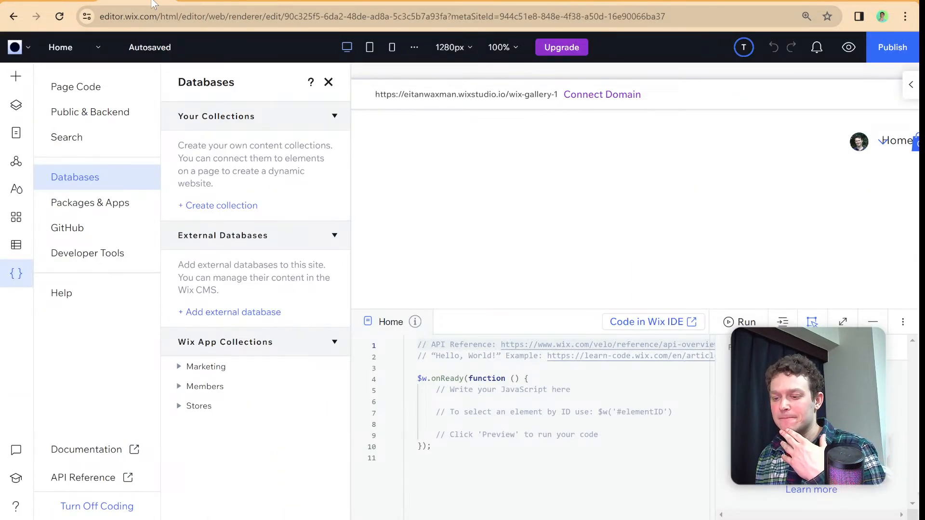
left_click(17, 273)
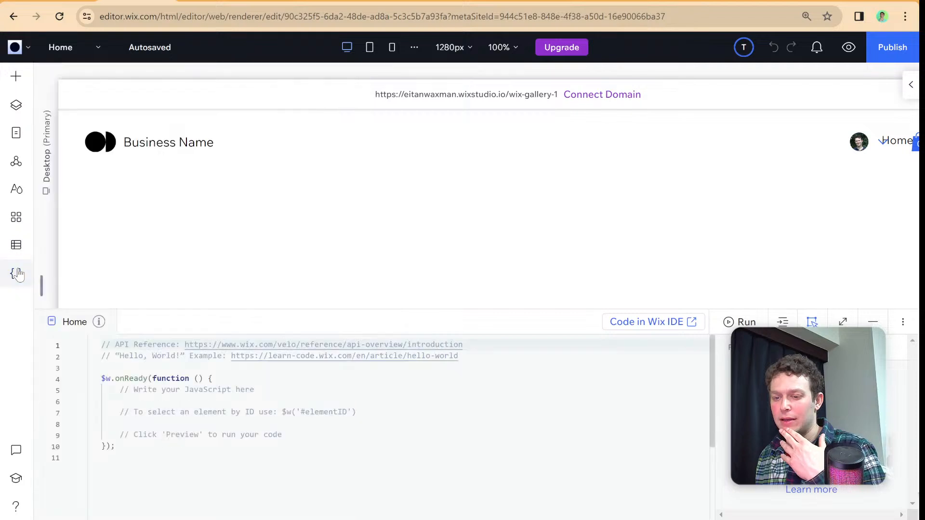
left_click(15, 144)
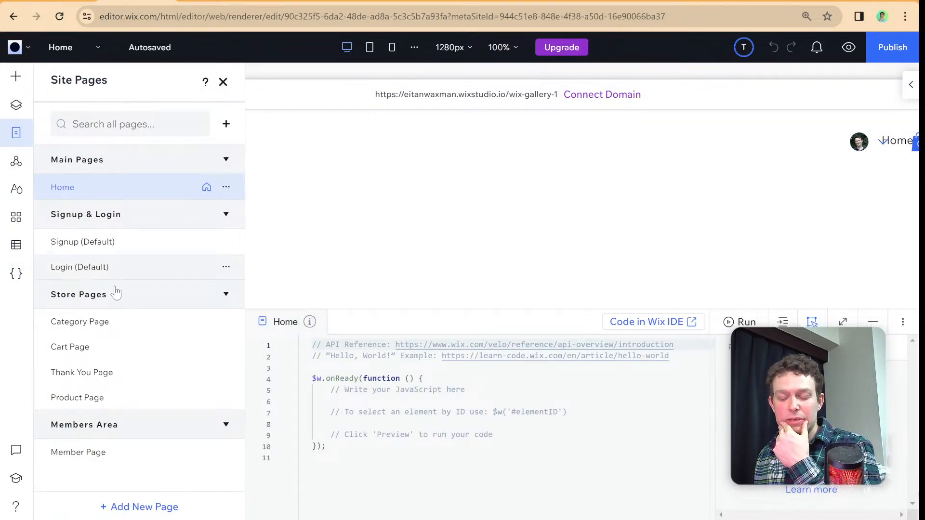
left_click(112, 399)
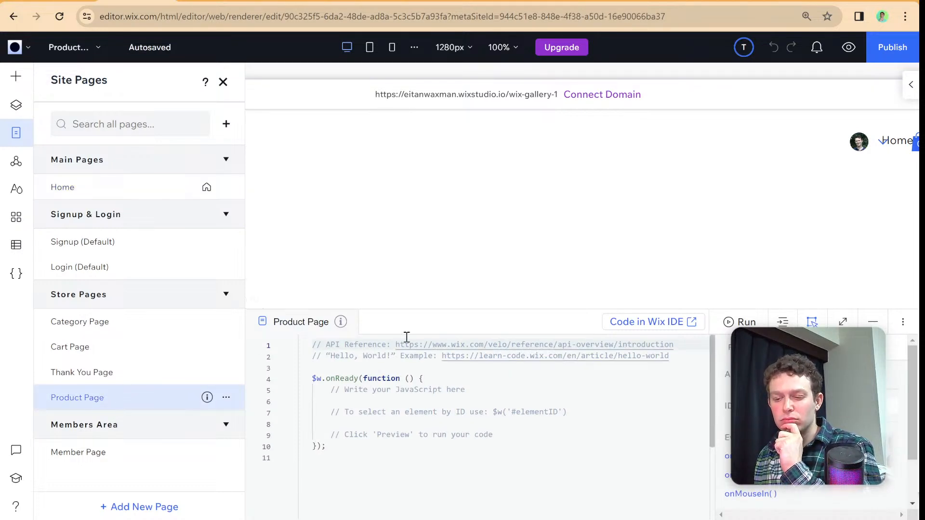
left_click(424, 329)
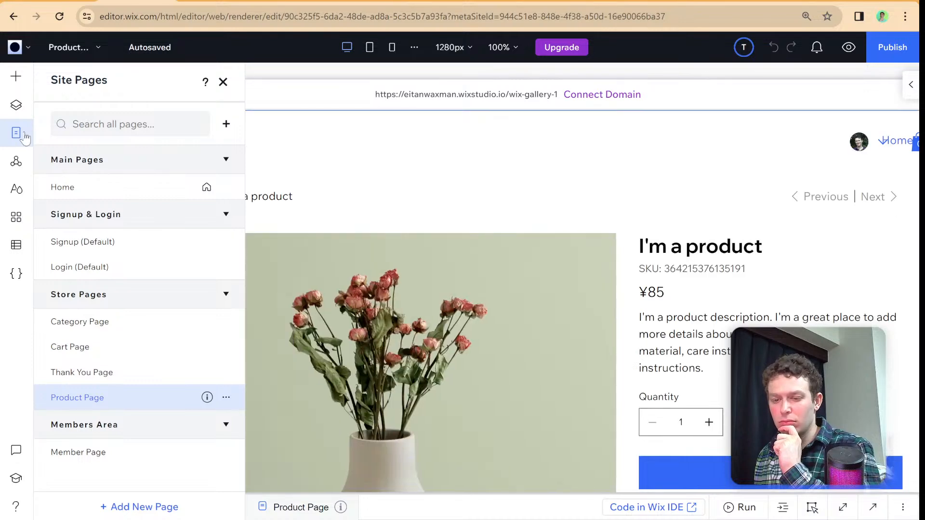
- Inspect the Product Page element in the store page layout and look through its additional actions
left_click(25, 138)
left_click(260, 223)
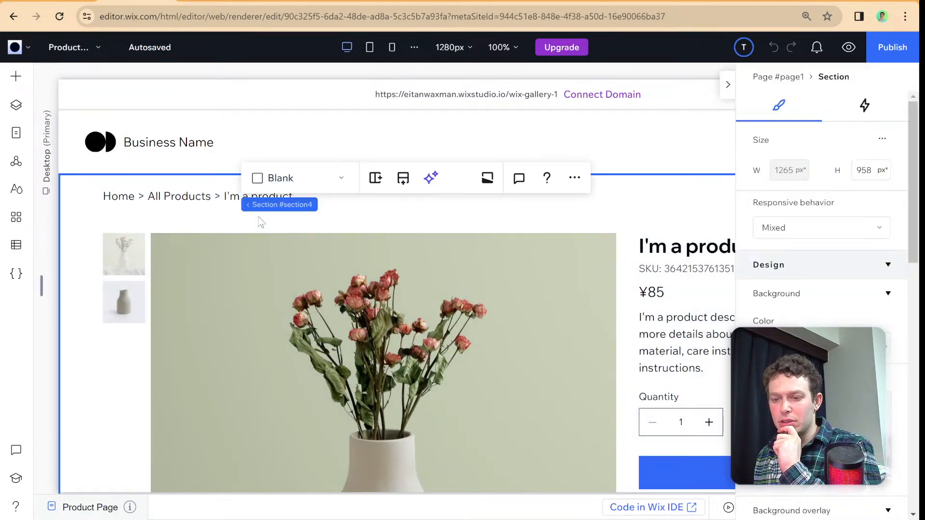
left_click(418, 238)
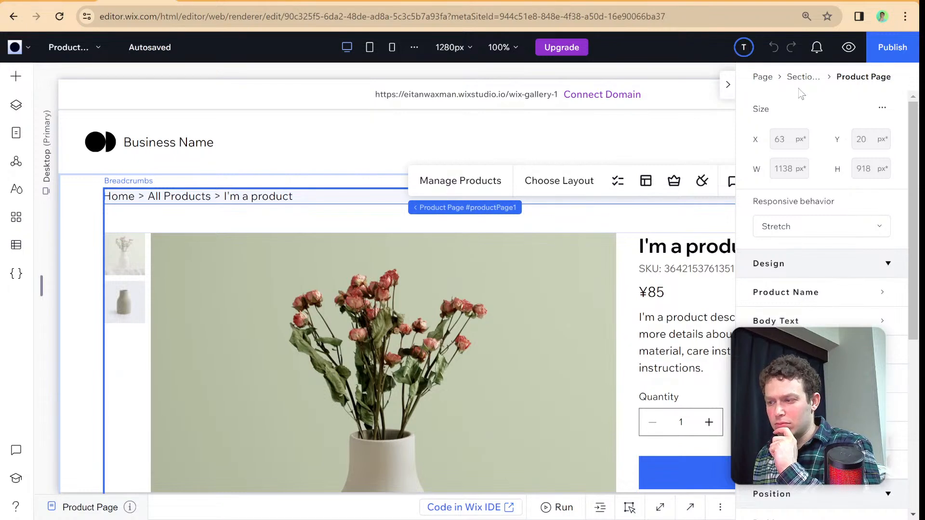
left_click(728, 86)
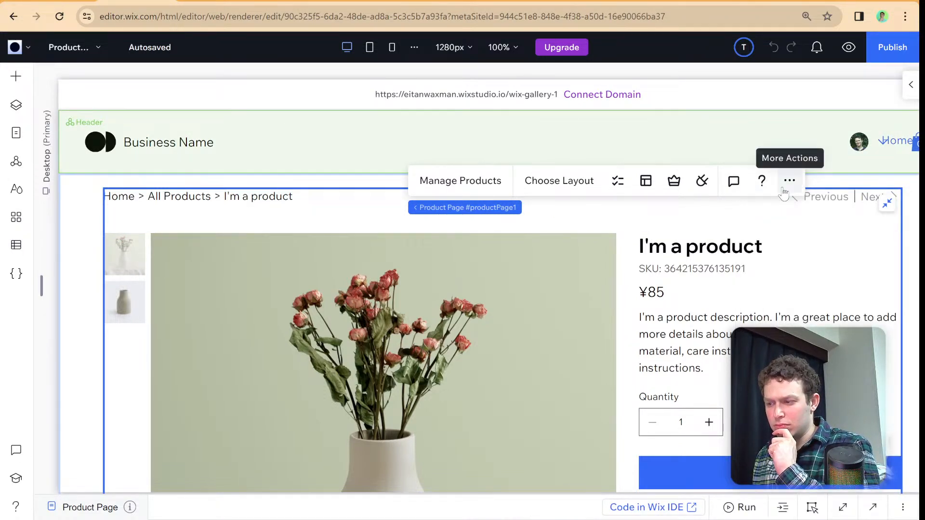
left_click(788, 185)
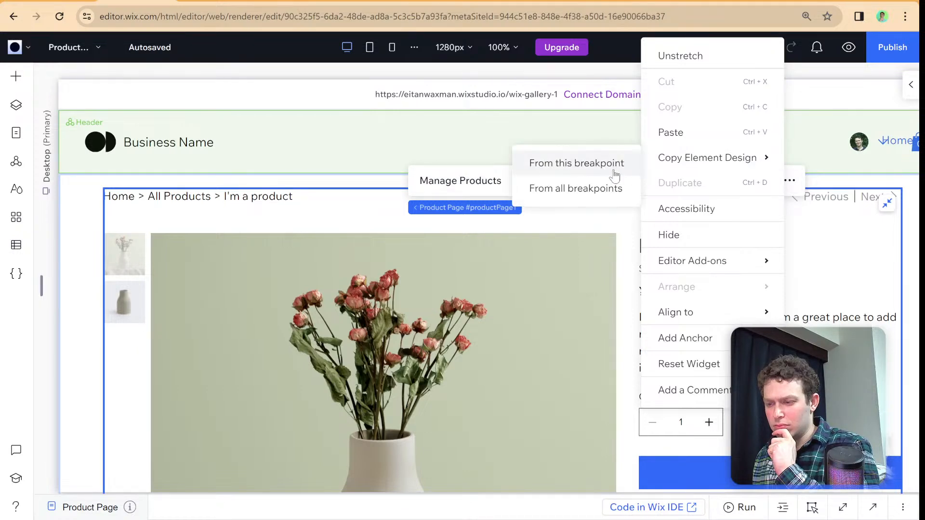
left_click(348, 233)
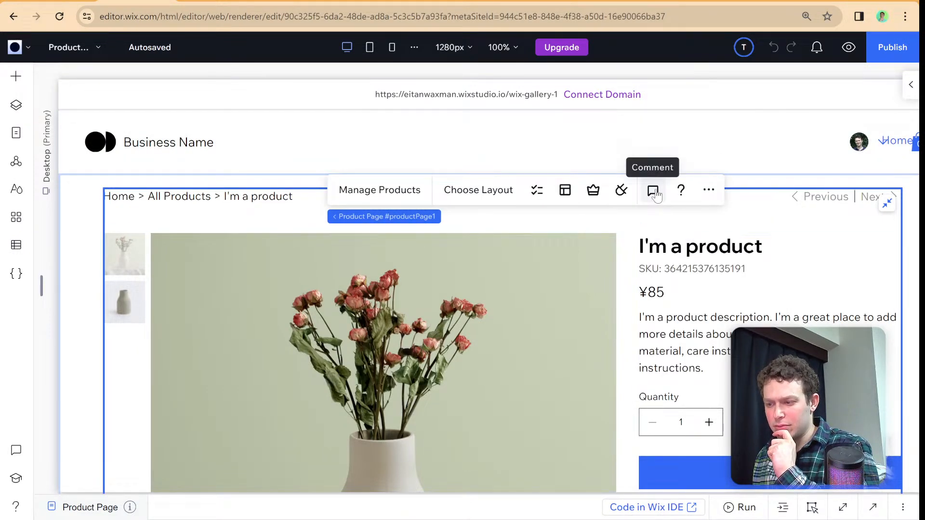
- Set the product page's Add to Cart button to show a check mark on the button when it is clicked
scroll(749, 297, "down", 4)
left_click(749, 295)
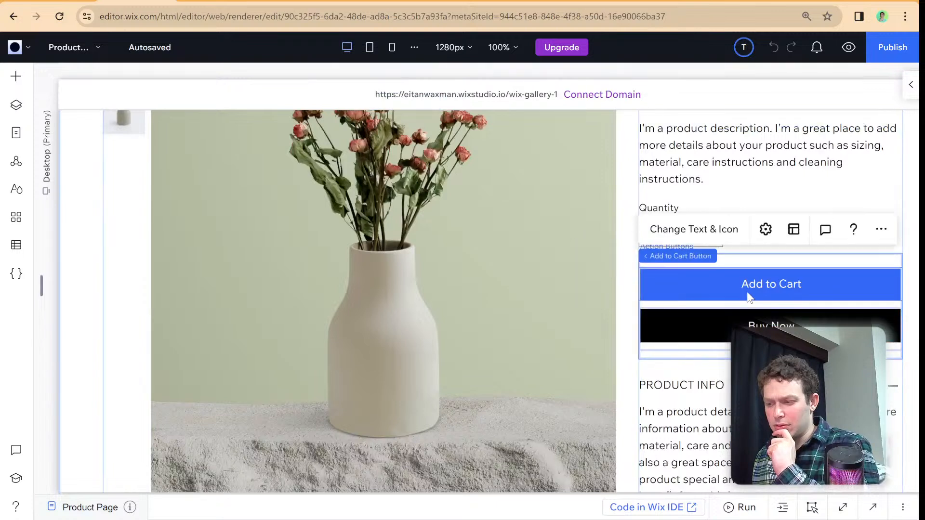
left_click(778, 235)
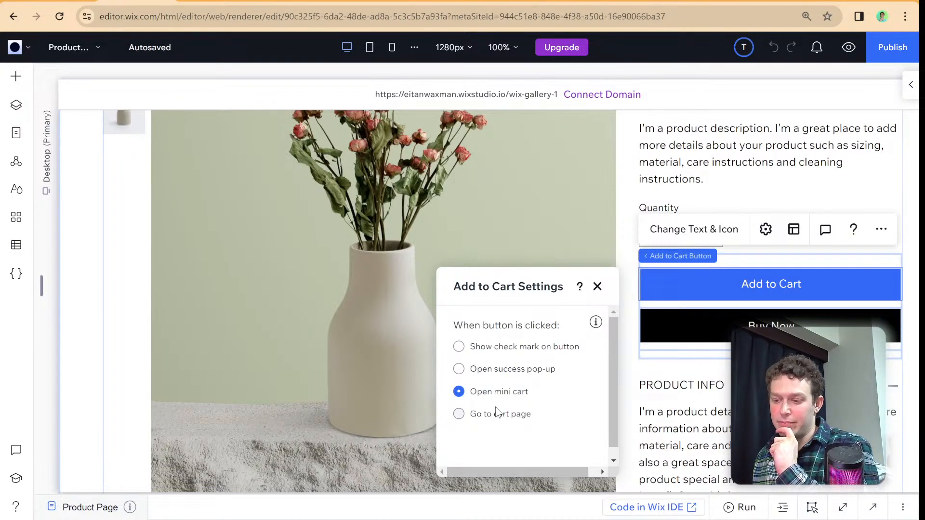
scroll(508, 368, "down", 1)
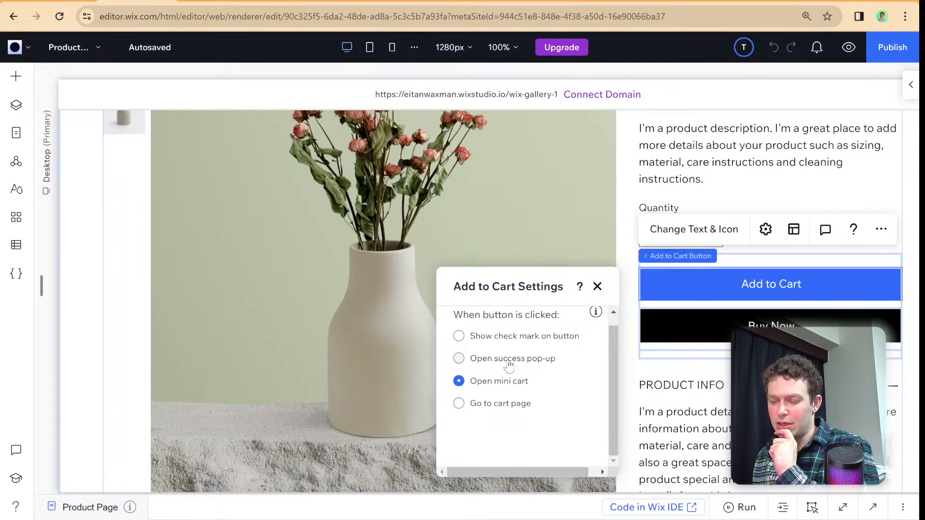
left_click(499, 341)
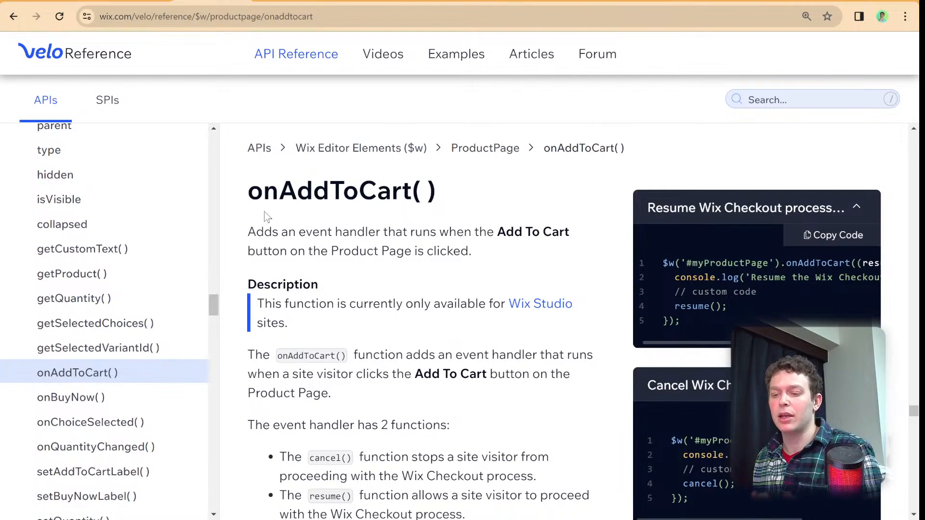
- Return to the site editor, close the Add to Cart settings, and open the Product Page code area at a larger height
left_click(143, 6)
left_click(365, 511)
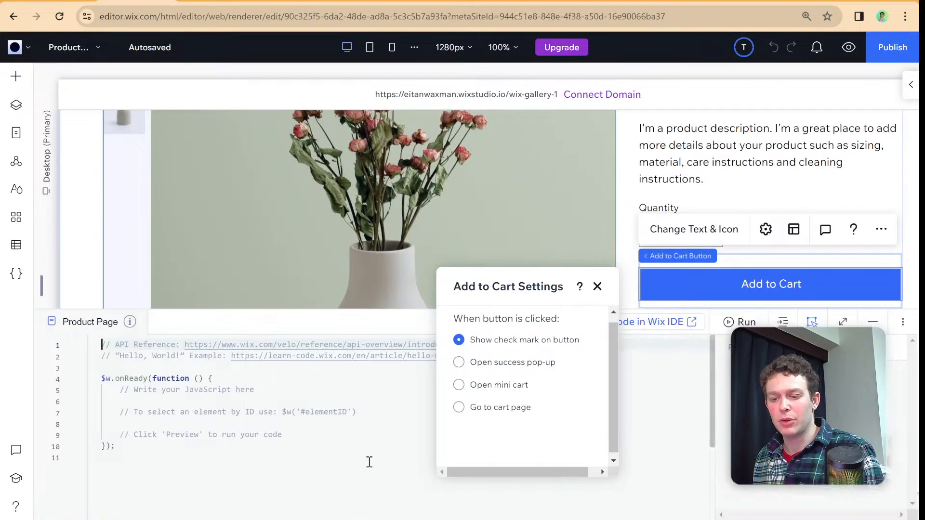
left_click(596, 290)
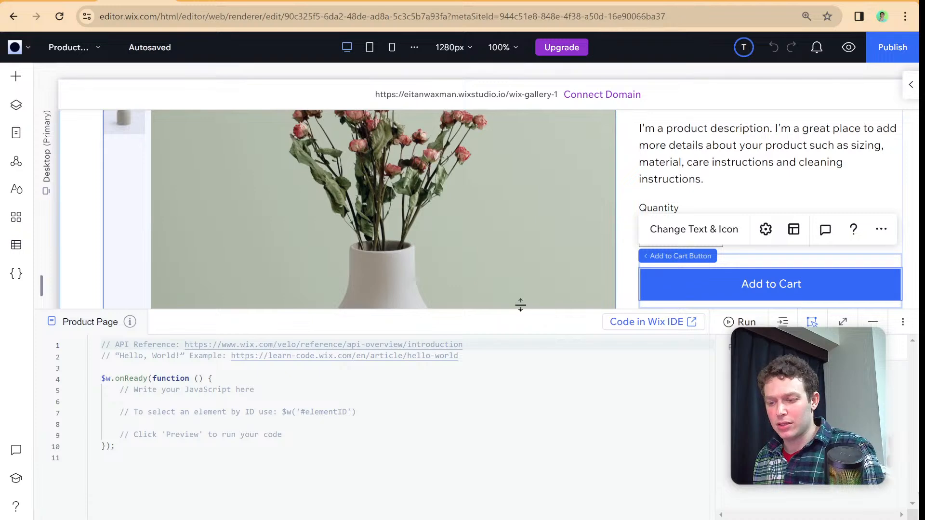
left_click_drag(520, 307, 522, 243)
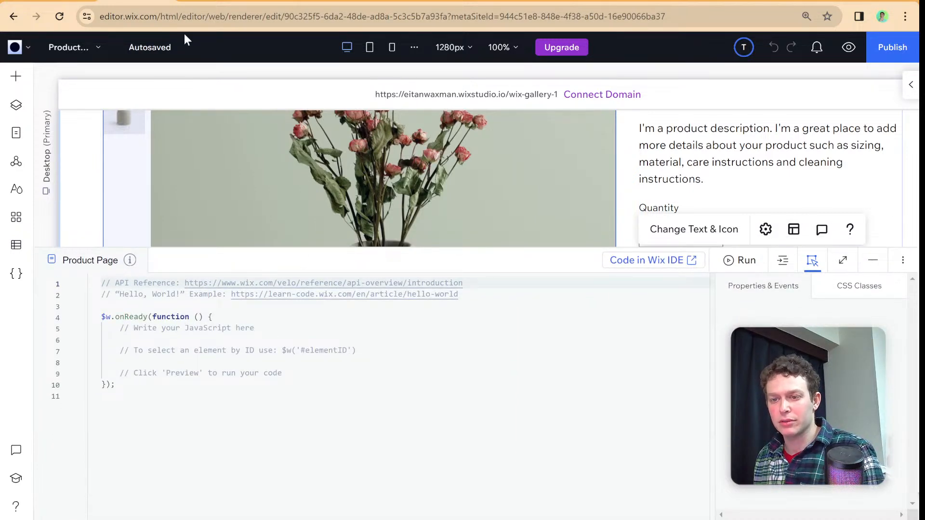
- Copy the resume checkout example for onAddToCart() from the Velo Reference and paste it over the placeholder comments inside $w.onReady
left_click(204, 2)
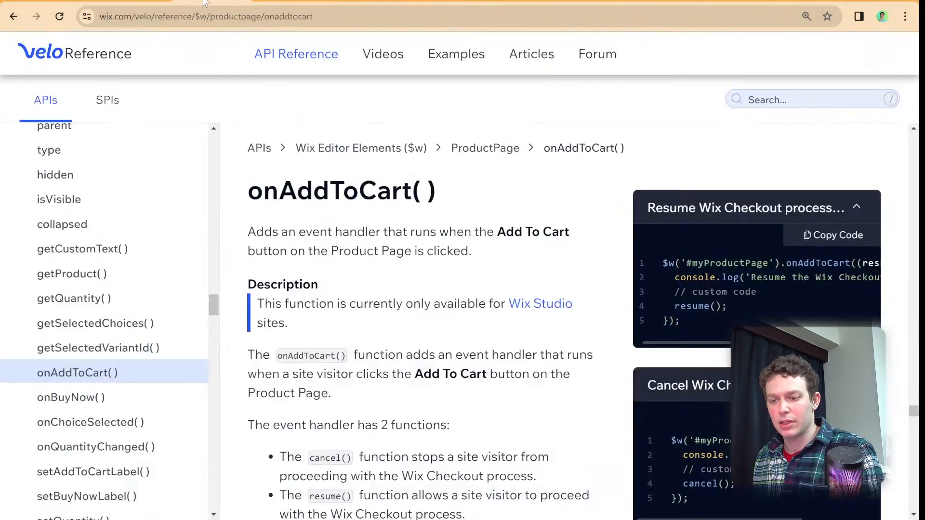
left_click(824, 236)
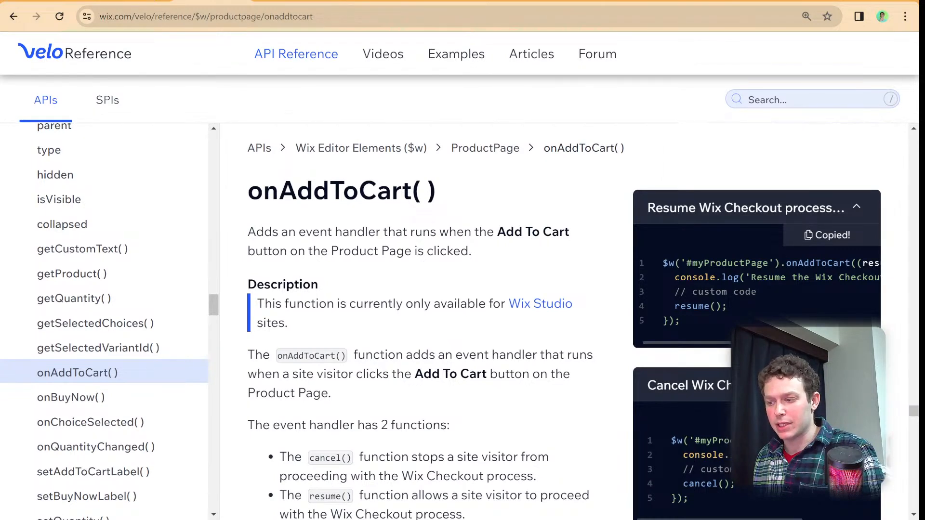
left_click(137, 2)
left_click_drag(283, 373, 103, 328)
key("ctrl+v")
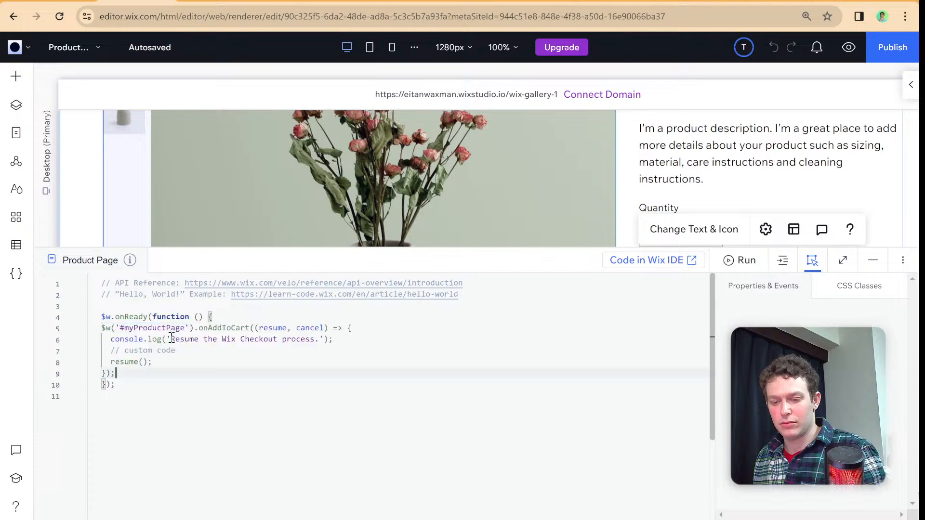
- Replace the myProductPage ID in the pasted code with the Product Page element's own ID, productPage1
double_click(174, 328)
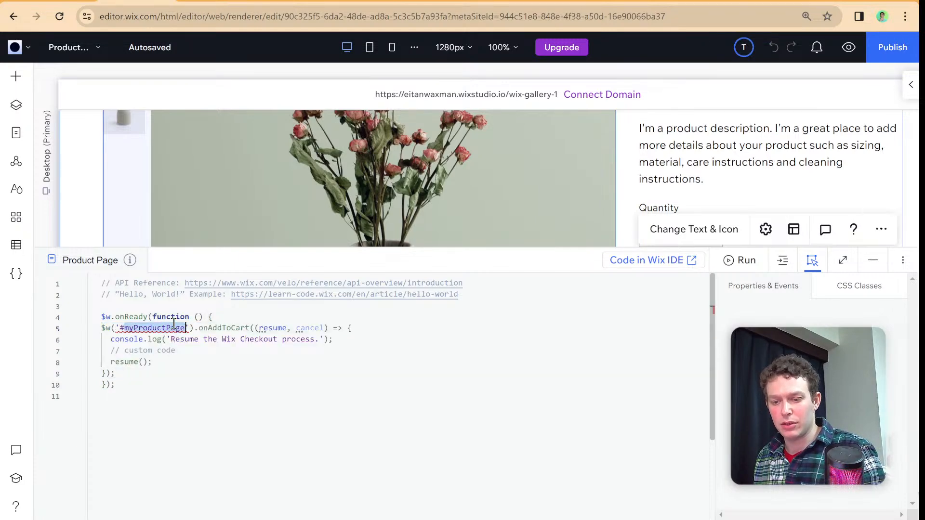
left_click(295, 260)
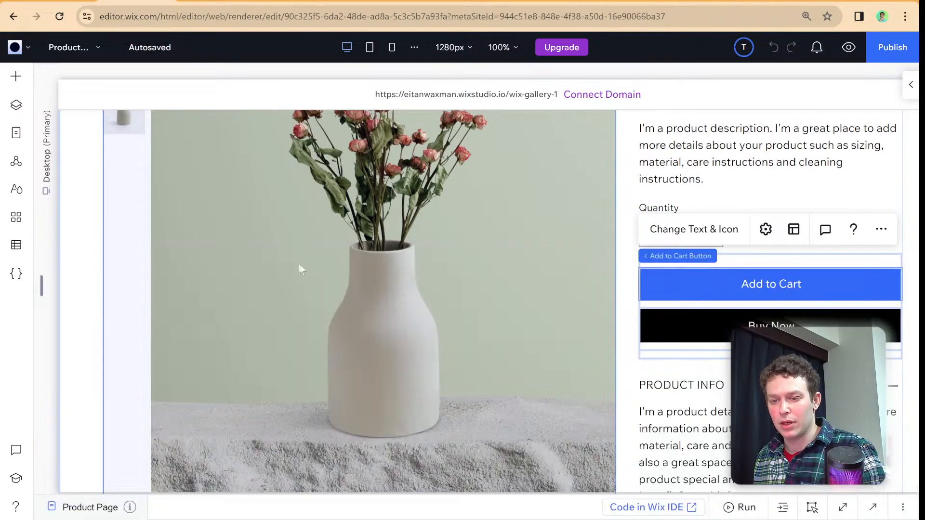
scroll(342, 298, "up", 3)
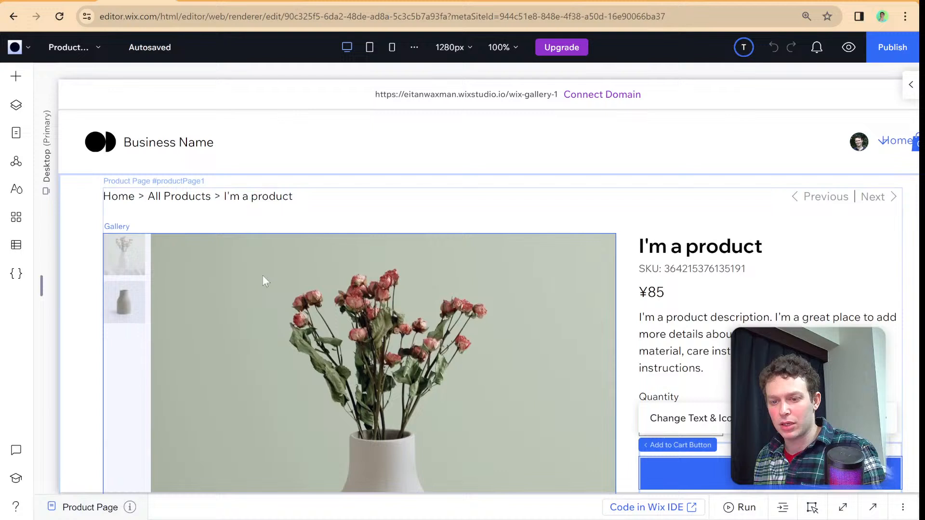
left_click(318, 201)
left_click(195, 179)
left_click(149, 209)
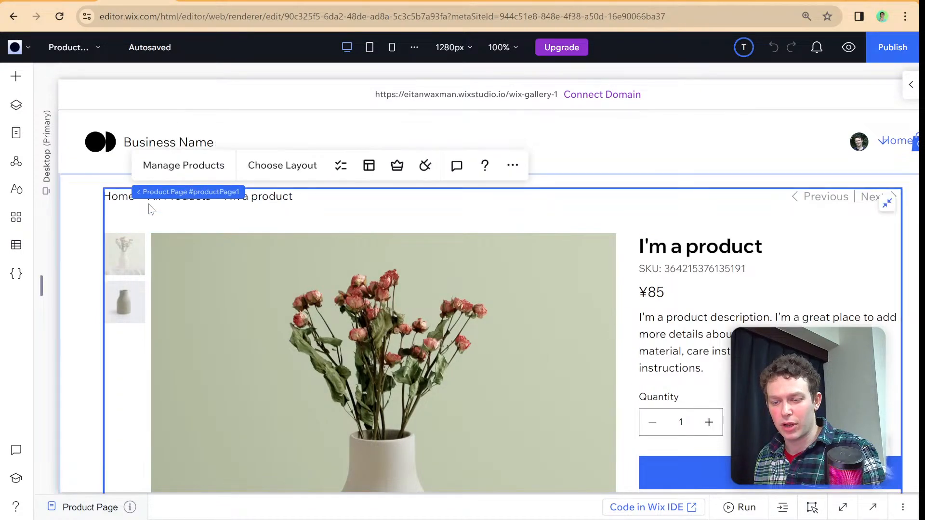
left_click(486, 506)
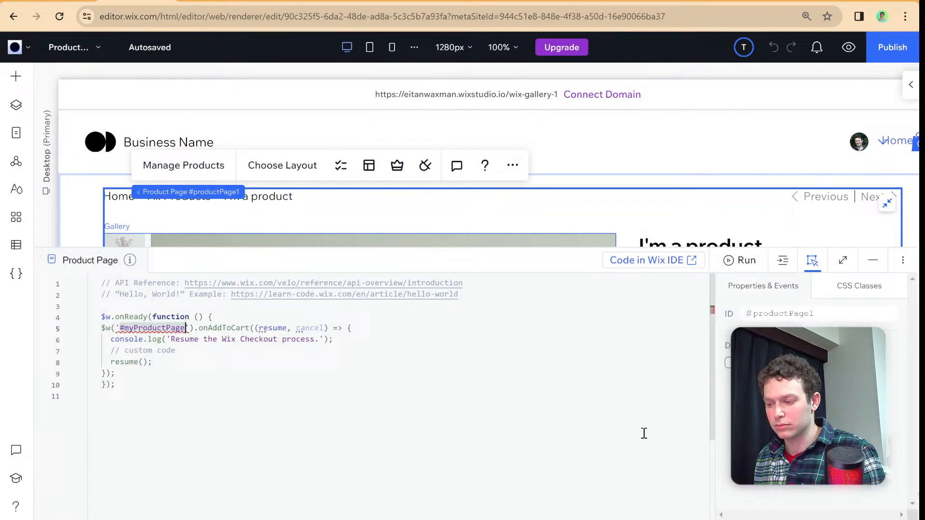
left_click(814, 312)
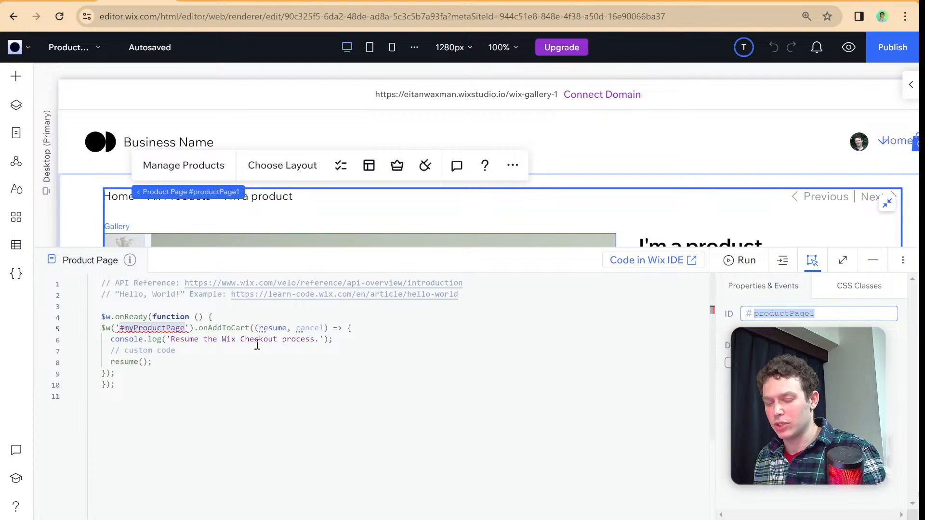
double_click(181, 327)
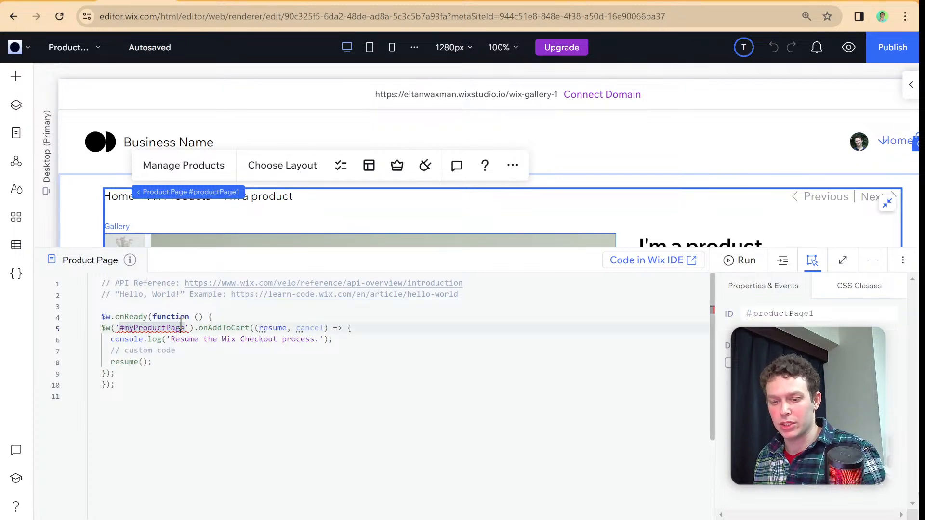
key("ctrl+v")
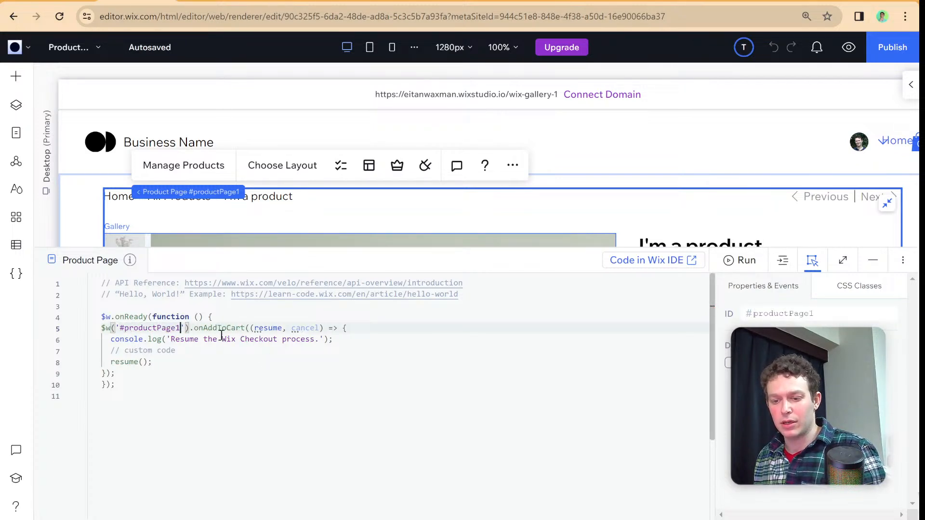
- Insert two blank lines at the start of the onAddToCart handler and enlarge the browser display for readability
left_click(362, 329)
key("Return")
key("Return")
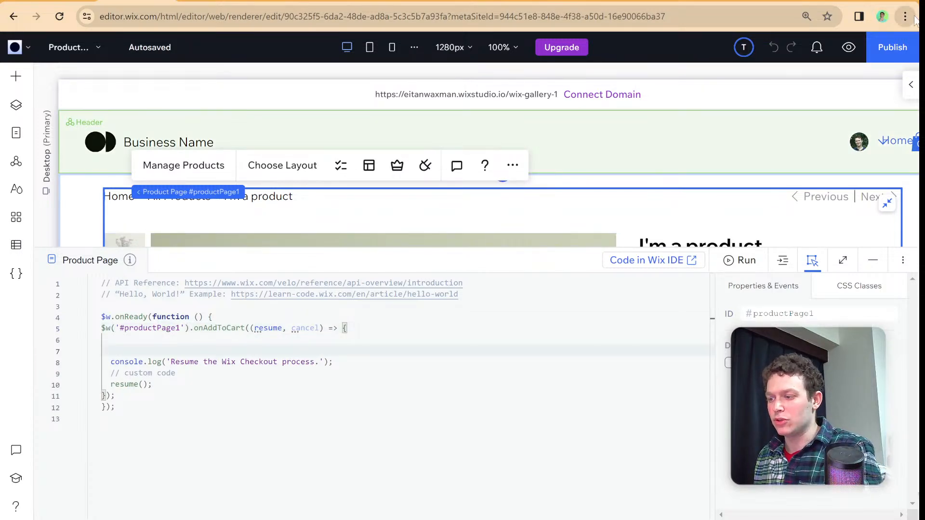
key("ctrl+plus")
key("ctrl+plus")
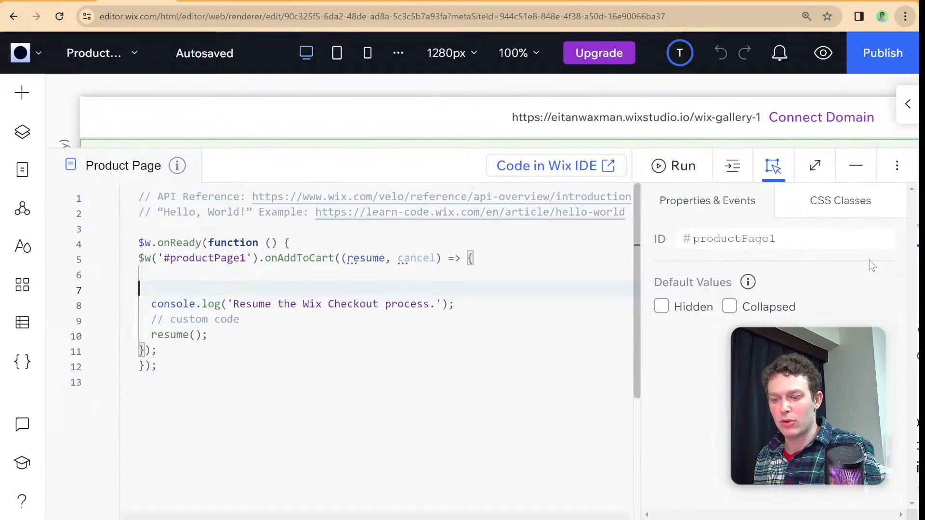
left_click(436, 303)
left_click(333, 287)
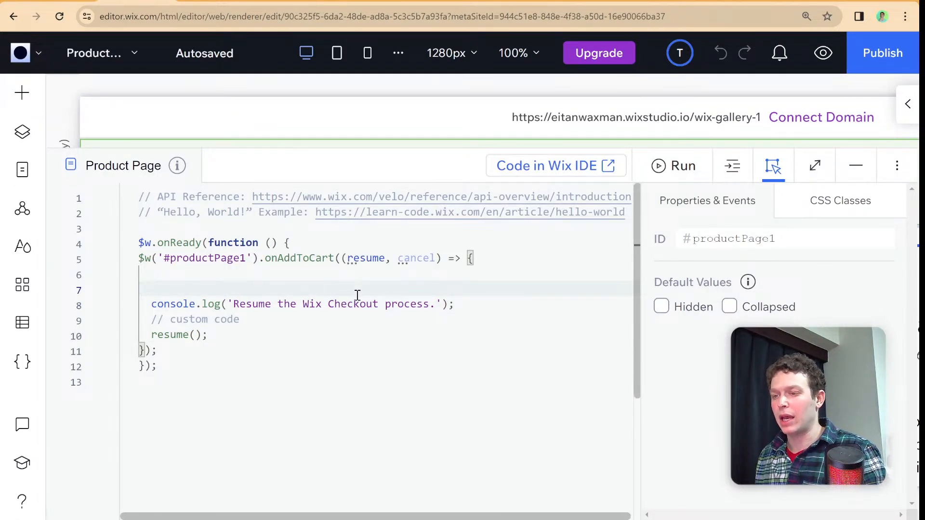
- Look up formFactor in the Velo Reference and open the wix-window-frontend property page
left_click(217, 1)
left_click(764, 100)
type("f")
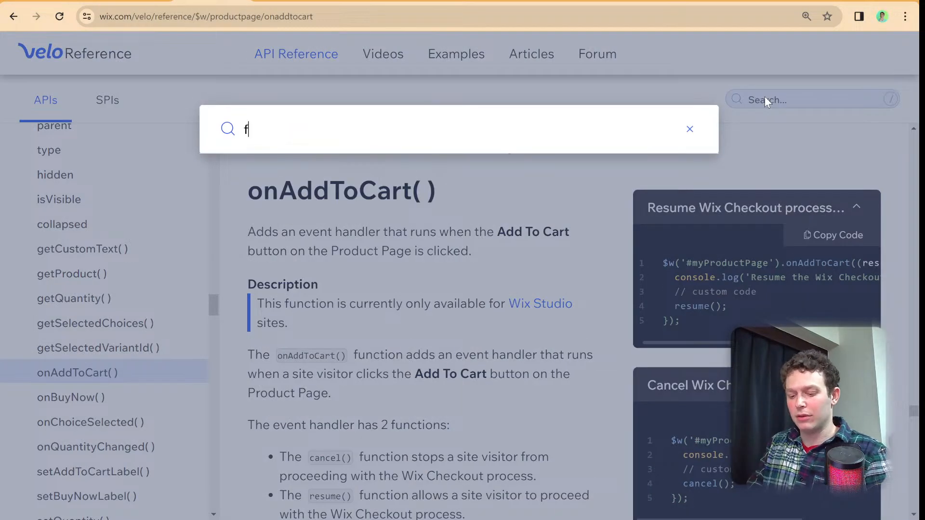
type("ormFactor")
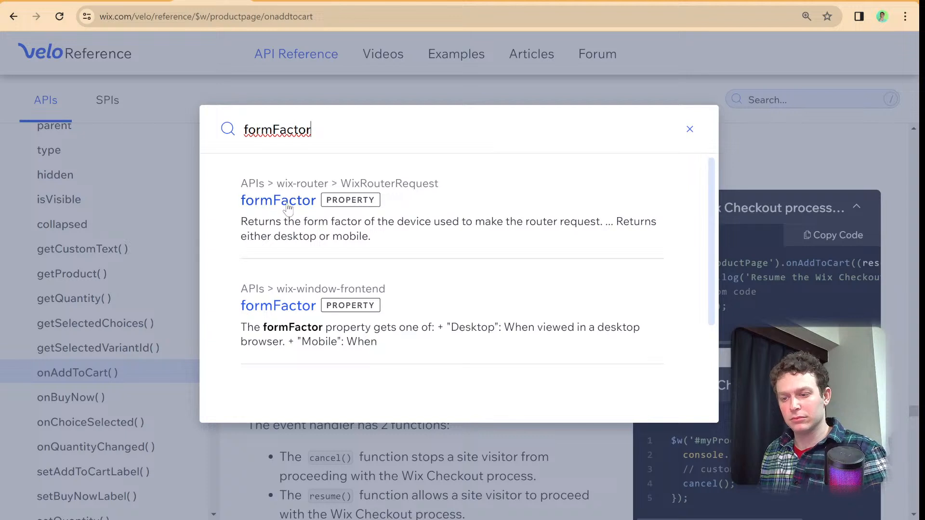
left_click(287, 307)
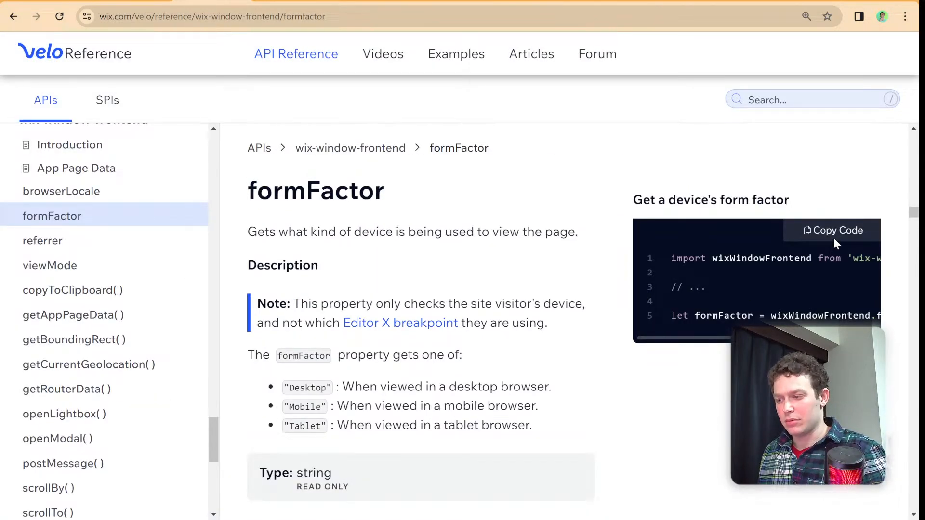
- Replace the two header comments in the Product Page code with the wixWindowFrontend import statement copied from the formFactor example
triple_click(779, 258)
key("ctrl+c")
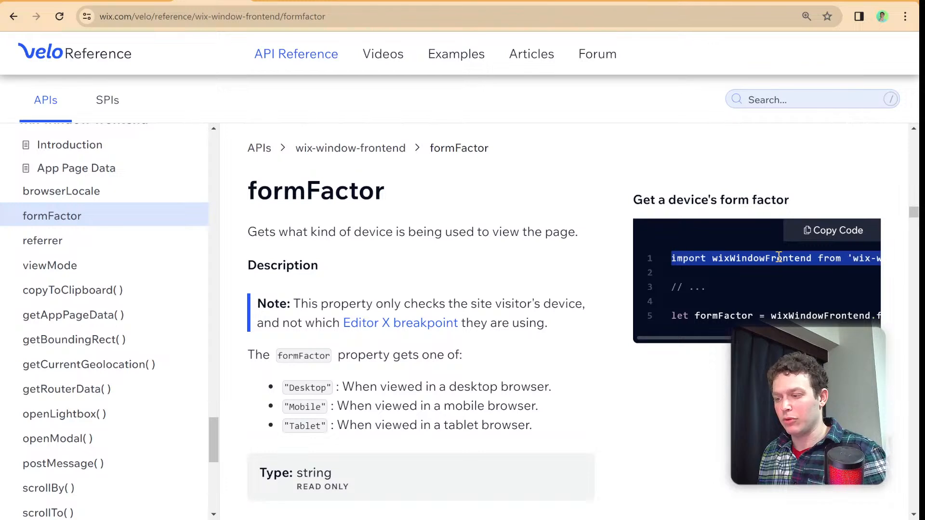
left_click(137, 1)
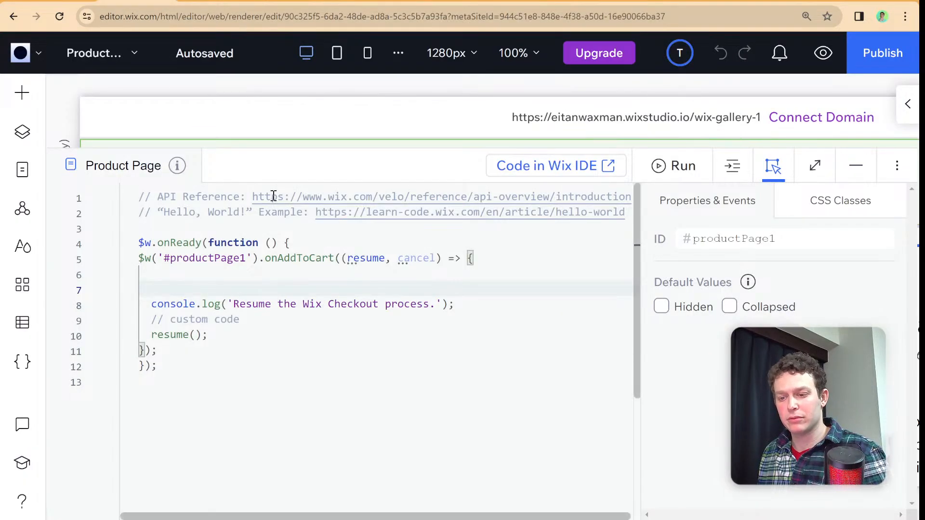
triple_click(158, 194)
left_click(157, 194)
left_click(143, 197)
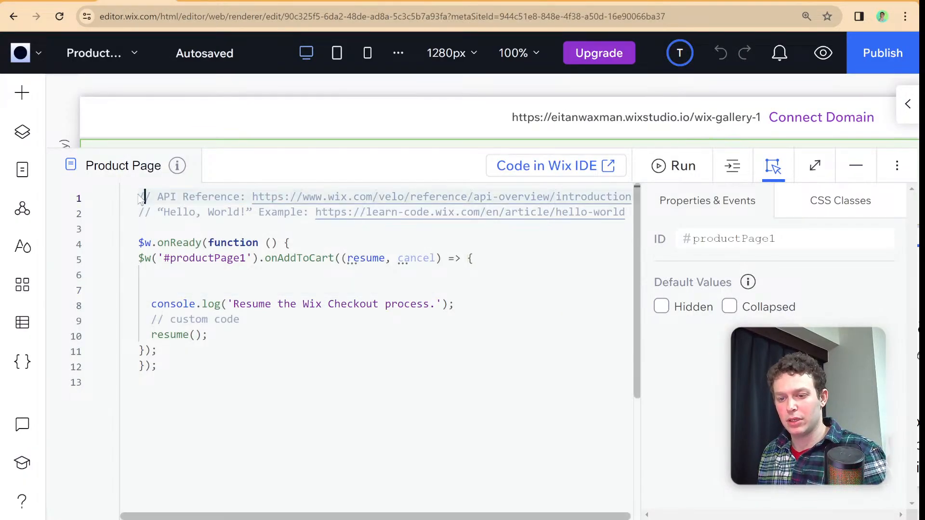
left_click_drag(139, 197, 664, 210)
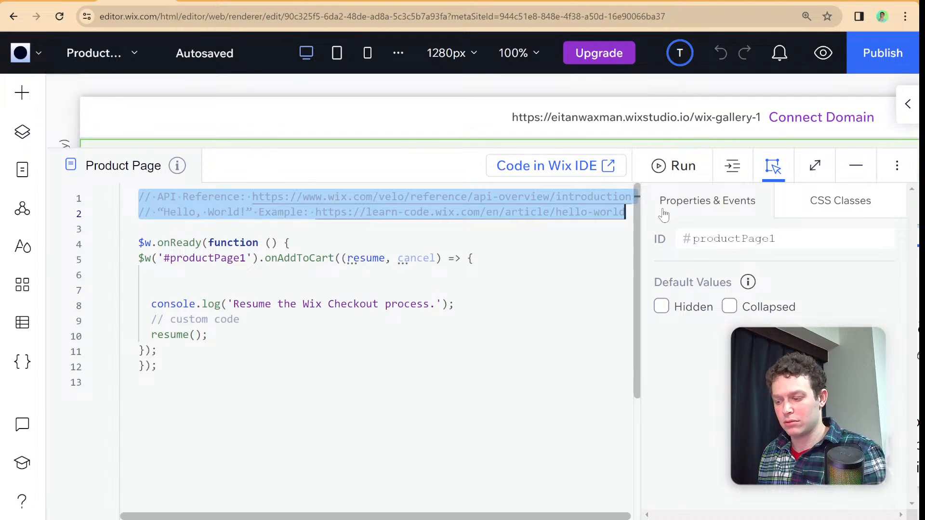
key("BackSpace")
key("ctrl+v")
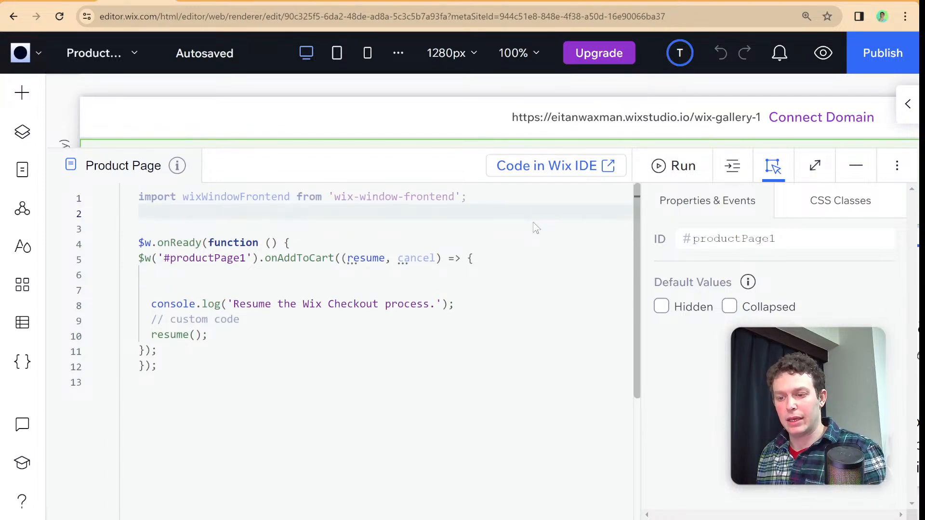
left_click(352, 276)
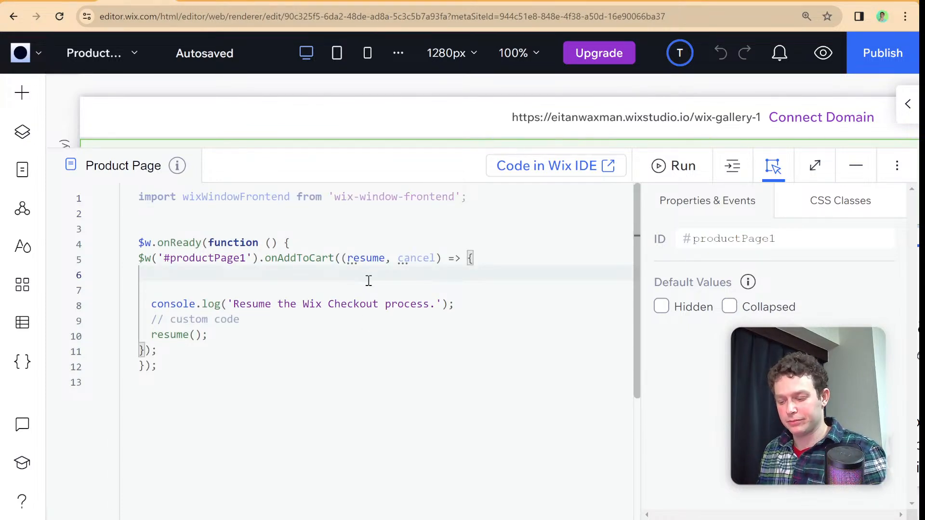
- Add an if block to the onAddToCart handler that checks whether wixWindowFrontend.formFactor === "Desktop"
key("Return")
type("if(wixWindowFrontend.")
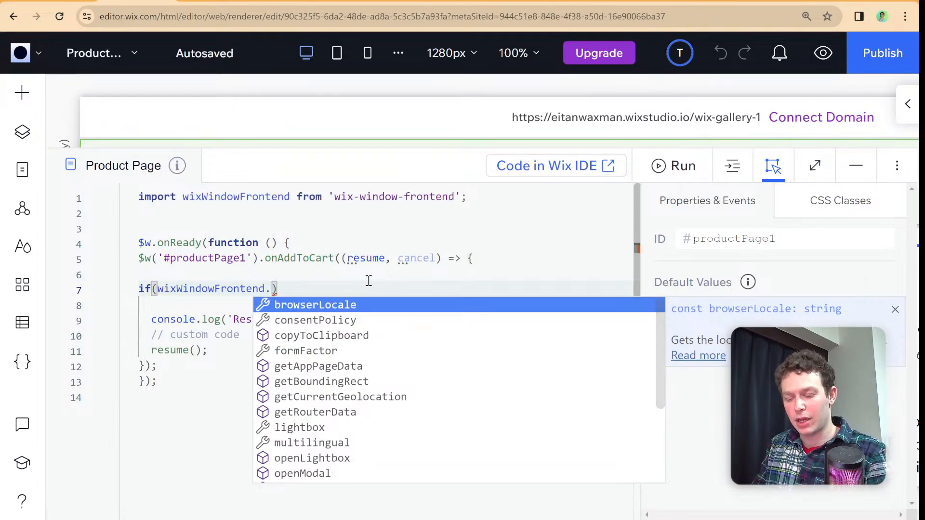
type("formFactor ")
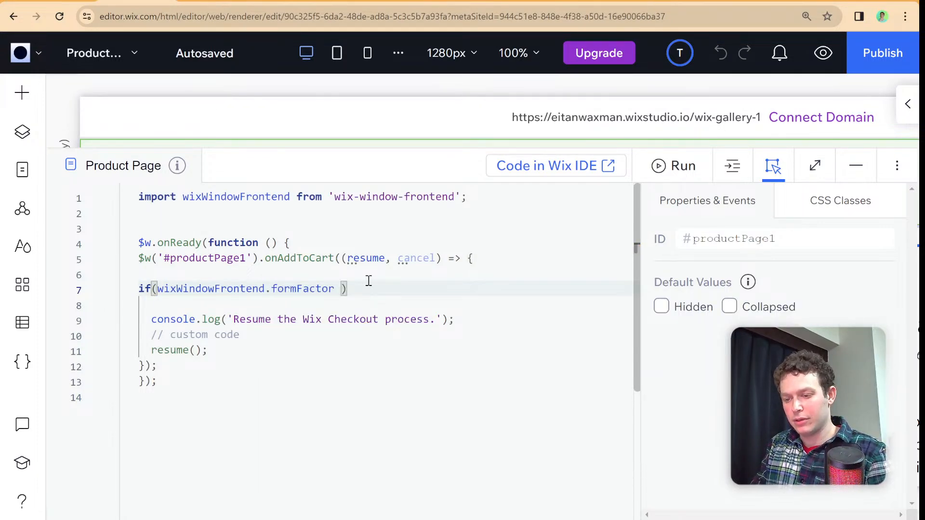
type("=== \"De")
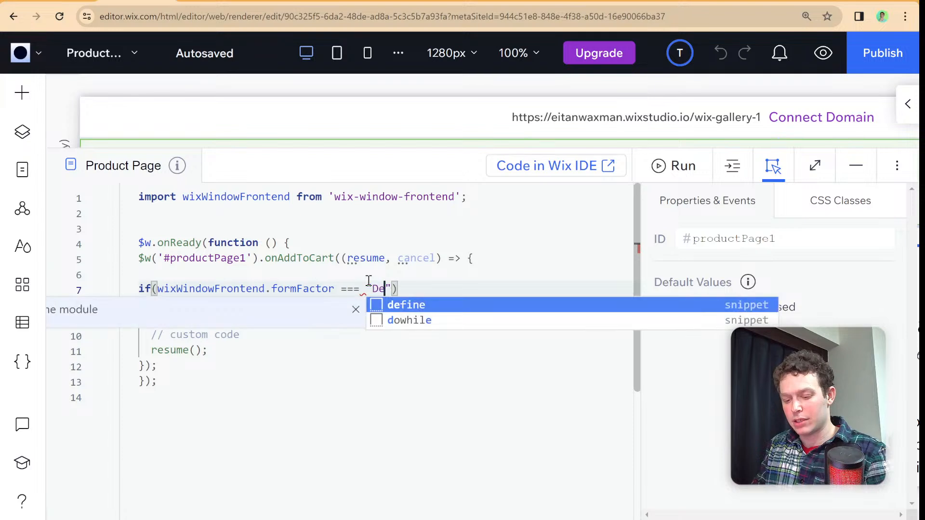
type("sktop\")")
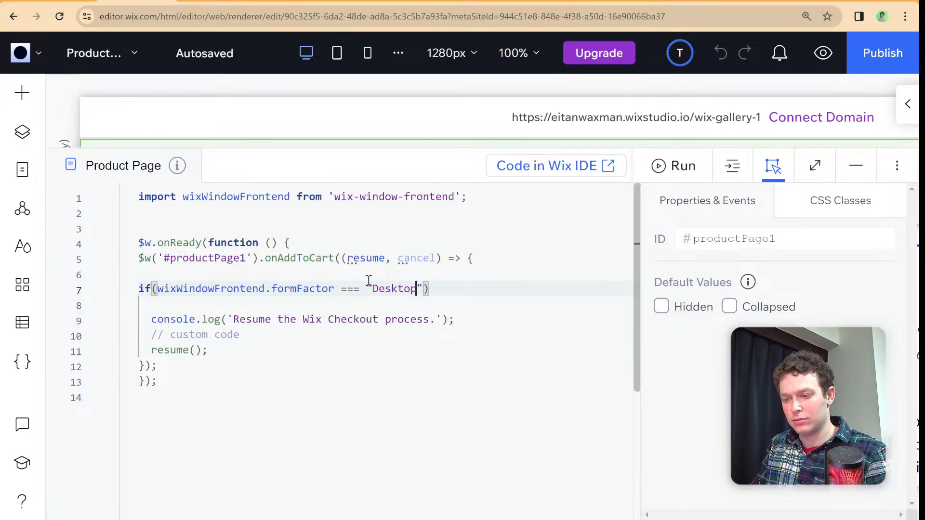
type("{")
key("Return")
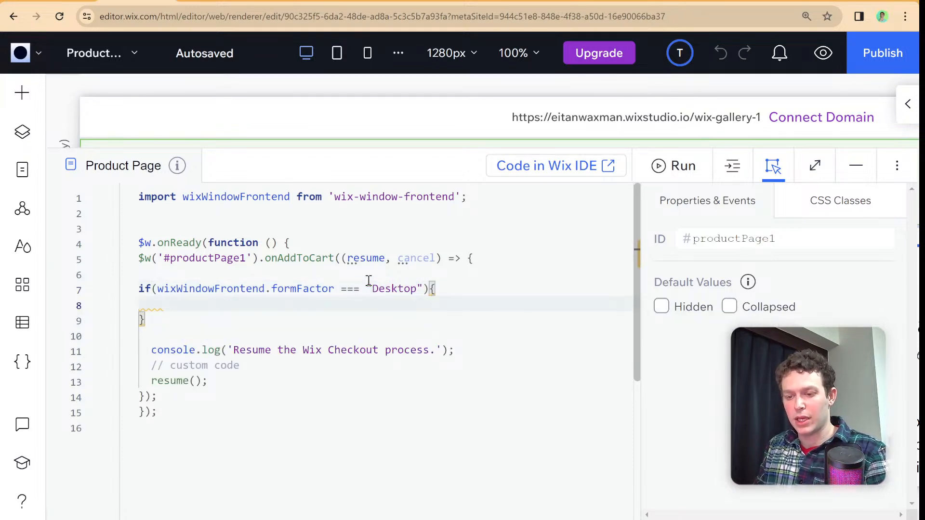
- Select the cart icon in the site header and copy its element ID from its properties
left_click(856, 169)
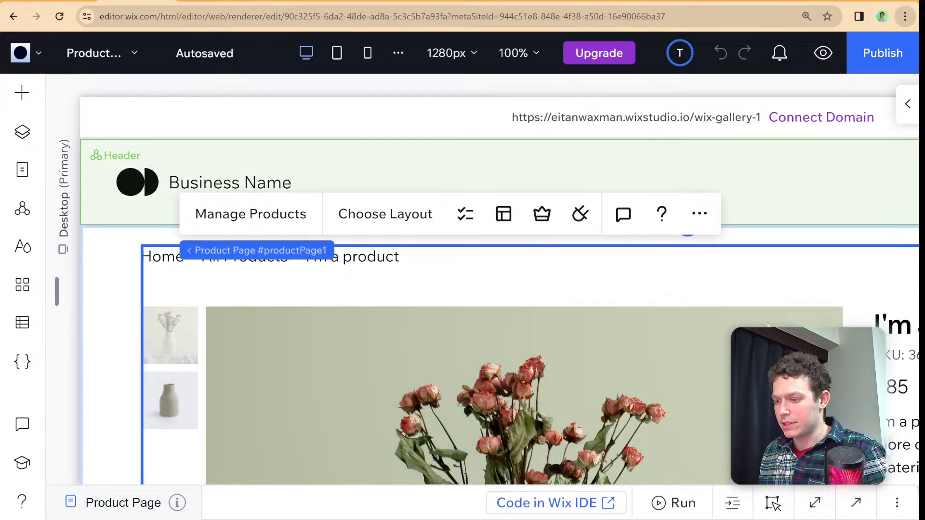
key("ctrl+minus")
key("ctrl+minus")
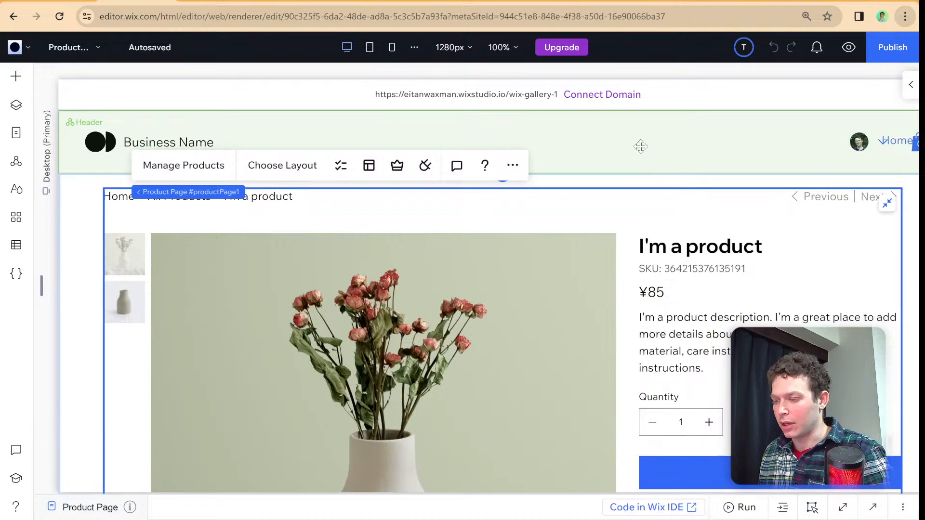
left_click(878, 149)
left_click(914, 142)
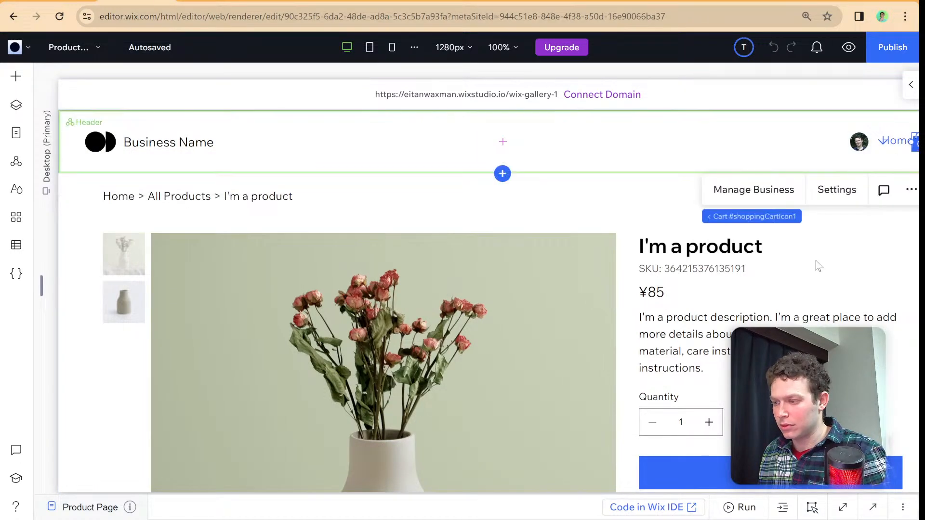
left_click(573, 513)
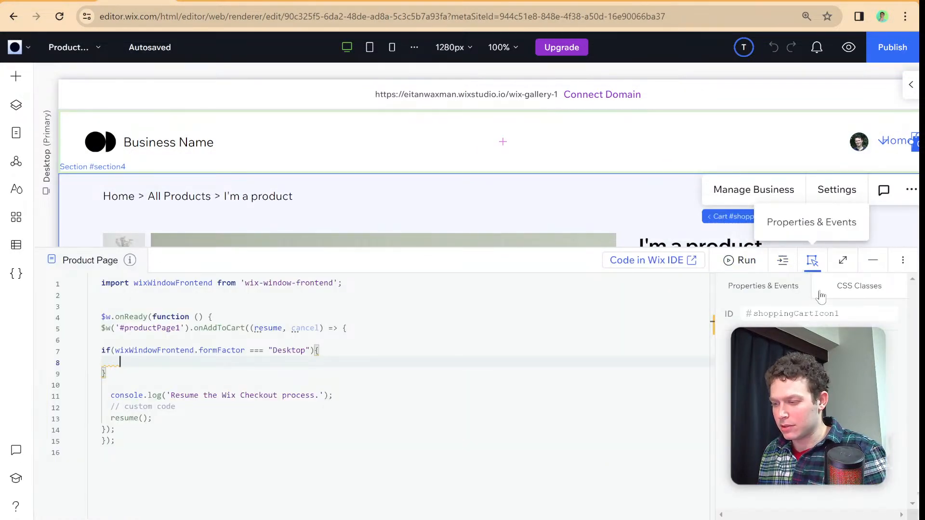
left_click(818, 313)
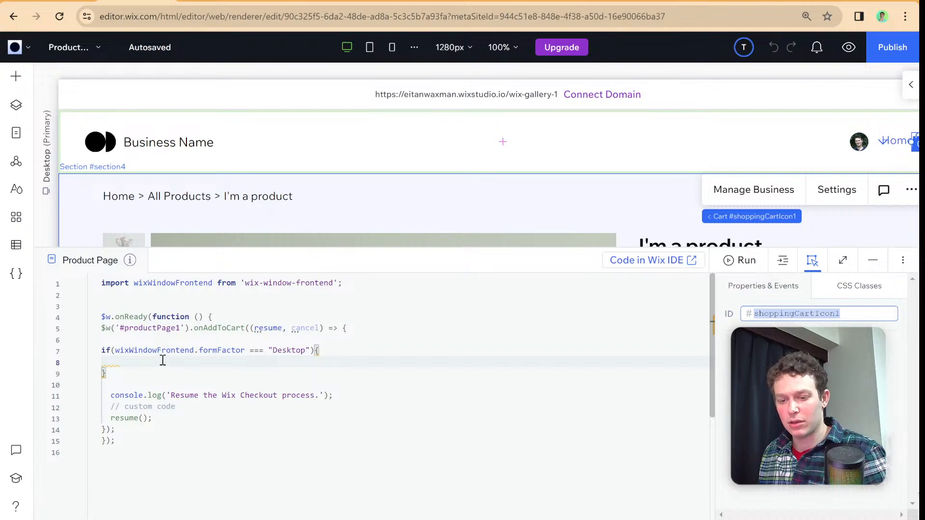
- Add the selector $w("#shoppingCartIcon1") inside the Desktop if block
left_click(163, 361)
type("4w(\"")
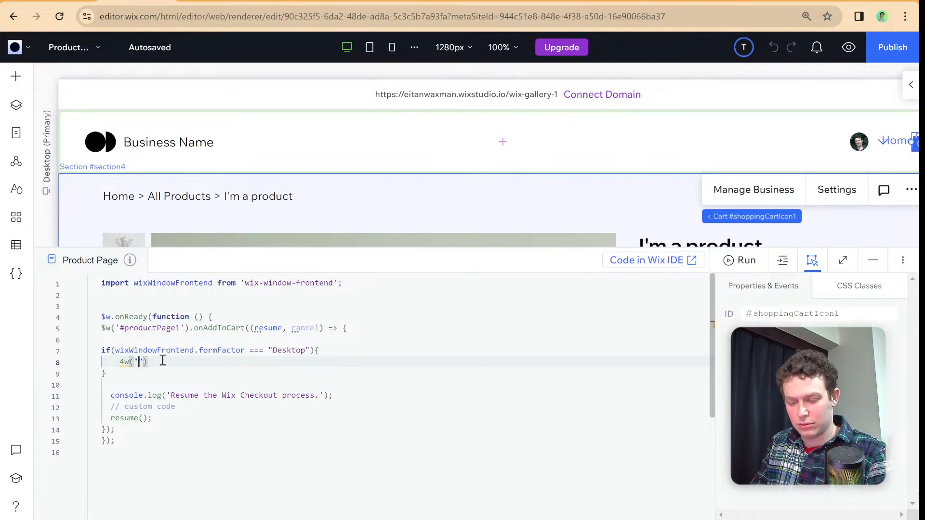
key("BackSpace")
key("BackSpace")
key("BackSpace")
key("BackSpace")
type("$")
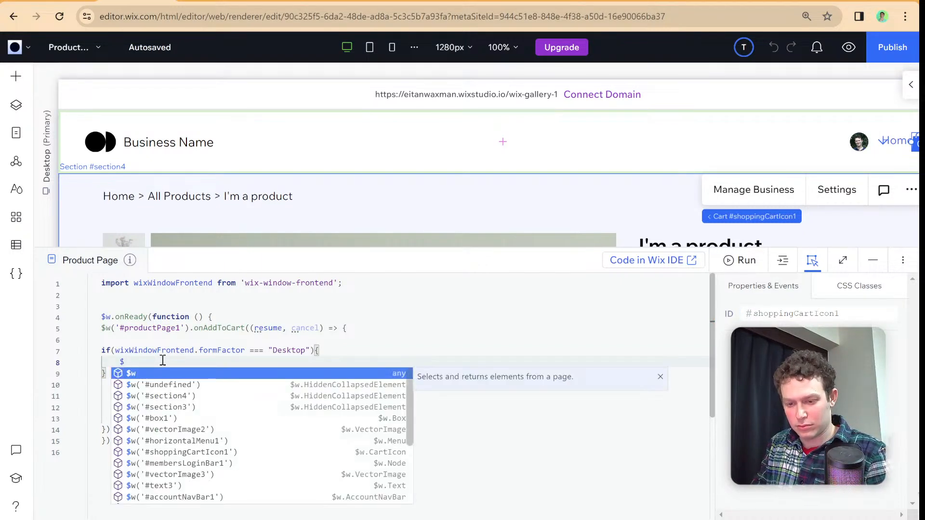
type("w(\"")
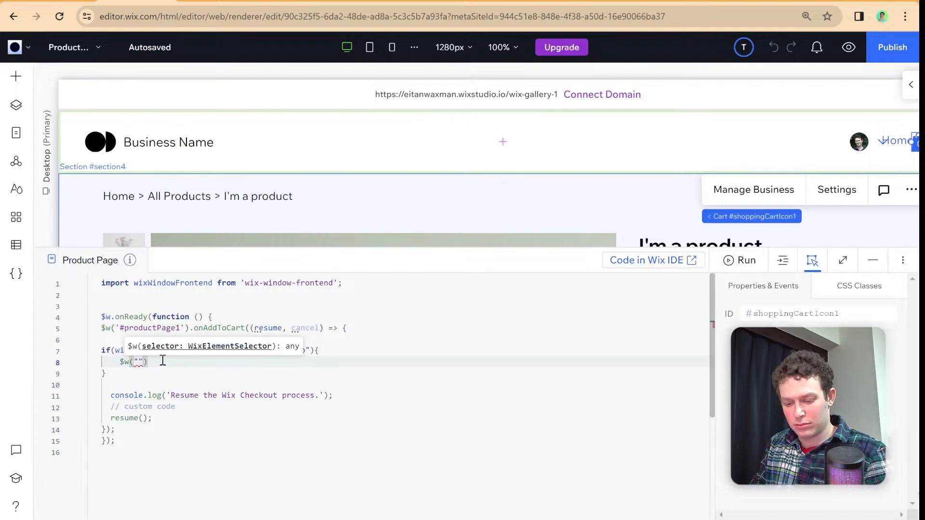
type("#shoppingCartIcon1")
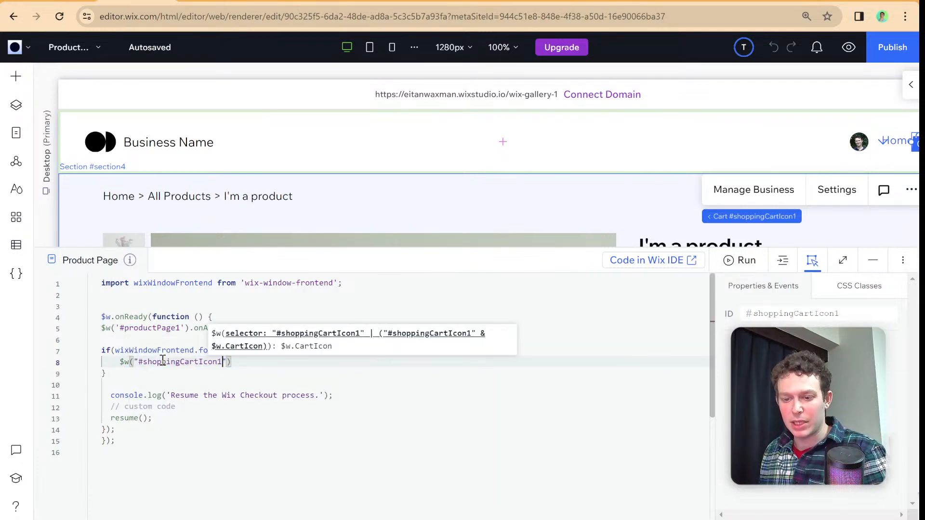
- Retype the final 1 of the productPage1 ID and auto-format the Product Page code
left_click(181, 328)
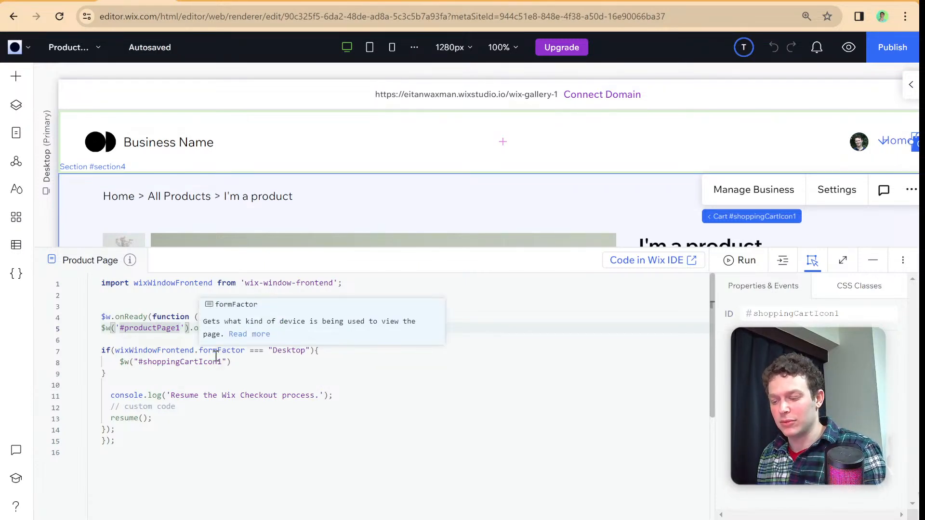
key("BackSpace")
type("1")
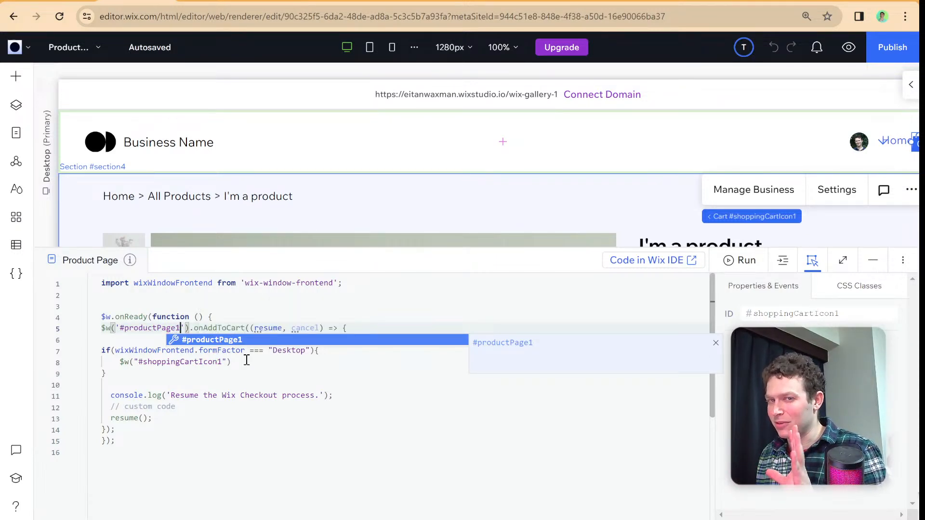
key("Escape")
right_click(393, 372)
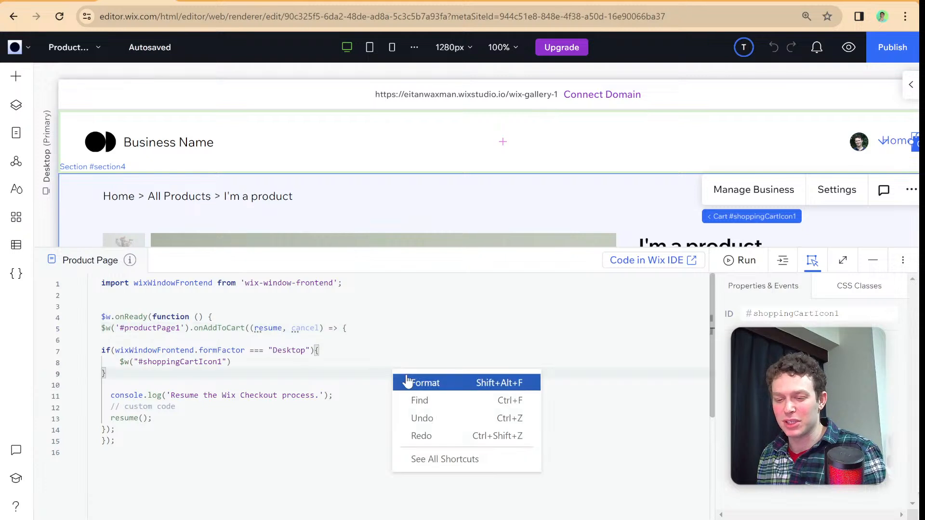
left_click(407, 376)
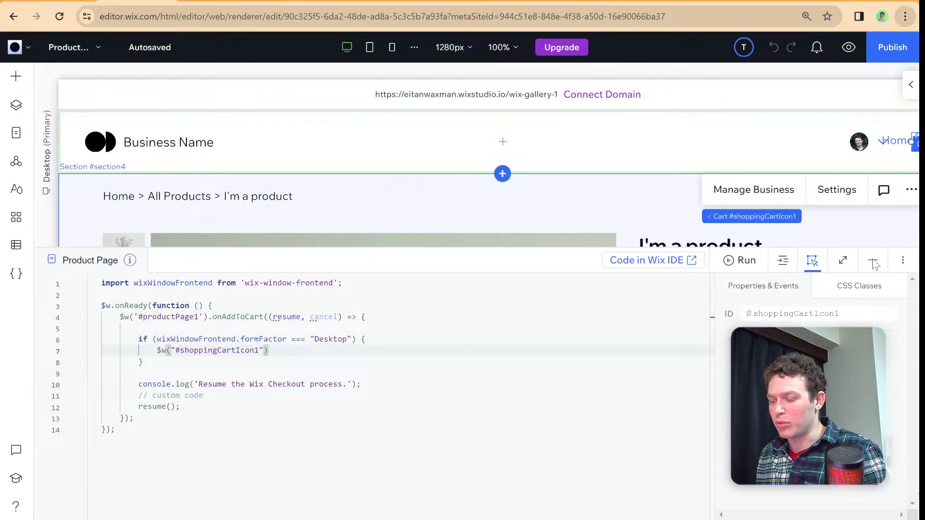
- Enlarge the display and try to find a show method on the shoppingCartIcon1 selector through code completion
key("ctrl+plus")
key("ctrl+plus")
left_click(424, 275)
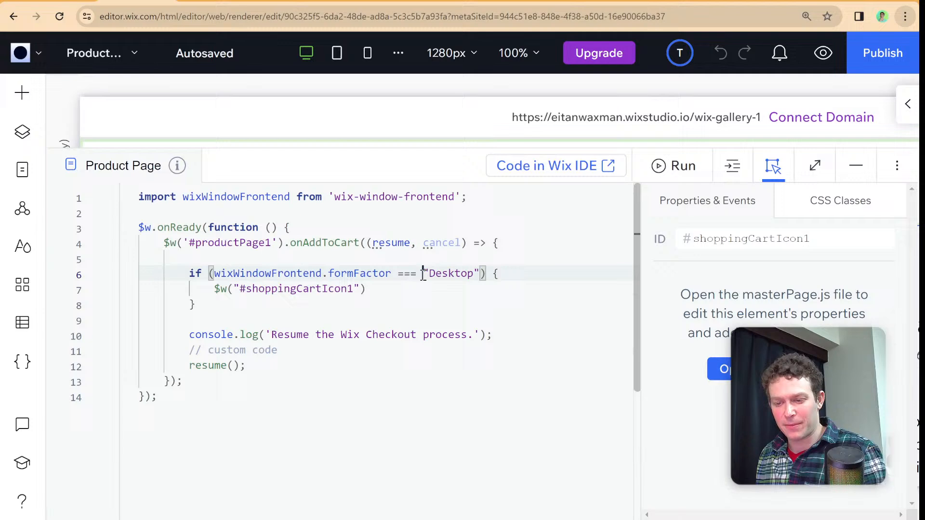
left_click(393, 288)
type(".")
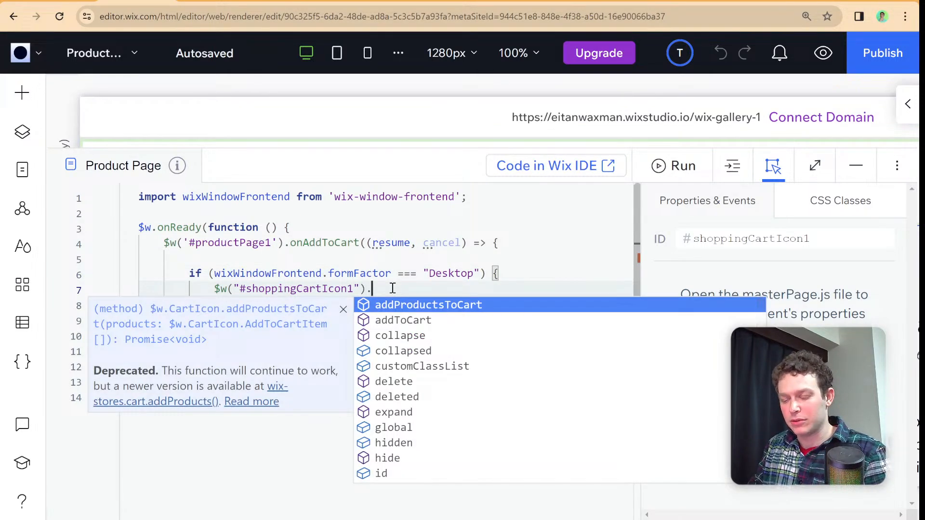
type("sh")
key("BackSpace")
key("BackSpace")
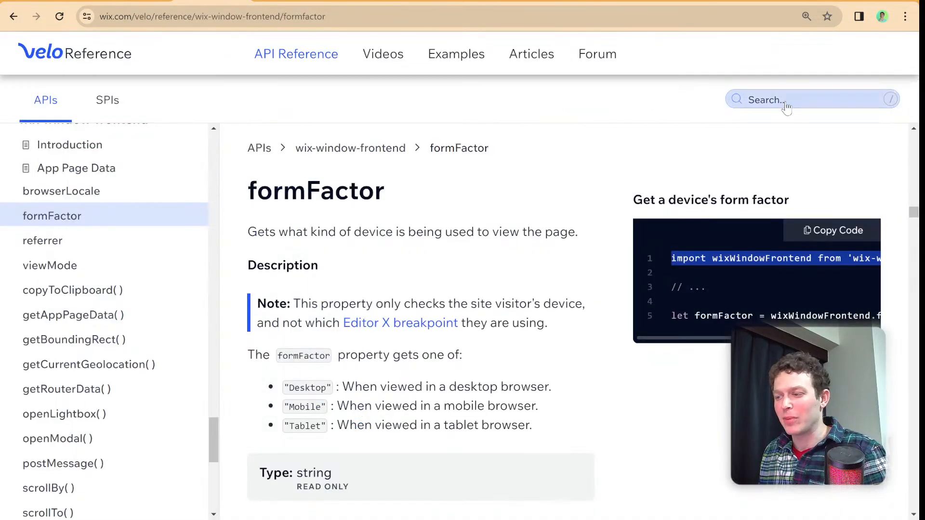
- Search the Velo Reference for showMi and open the showMiniCart function page under wix-stores-frontend Cart
left_click(787, 100)
type("show")
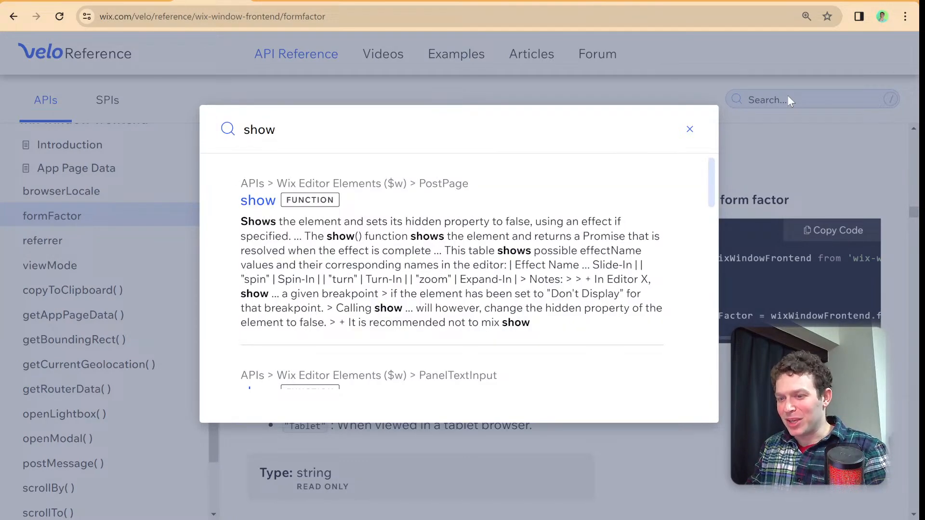
type("Mi")
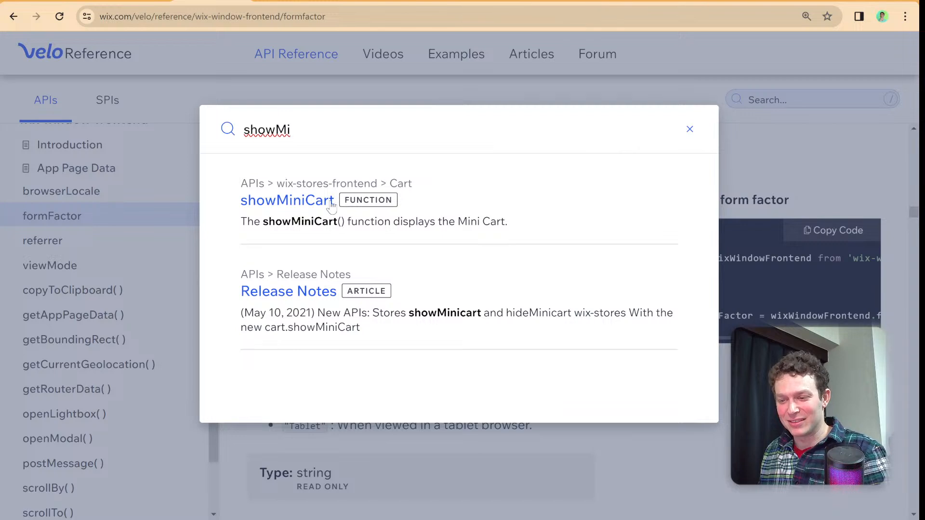
left_click(317, 201)
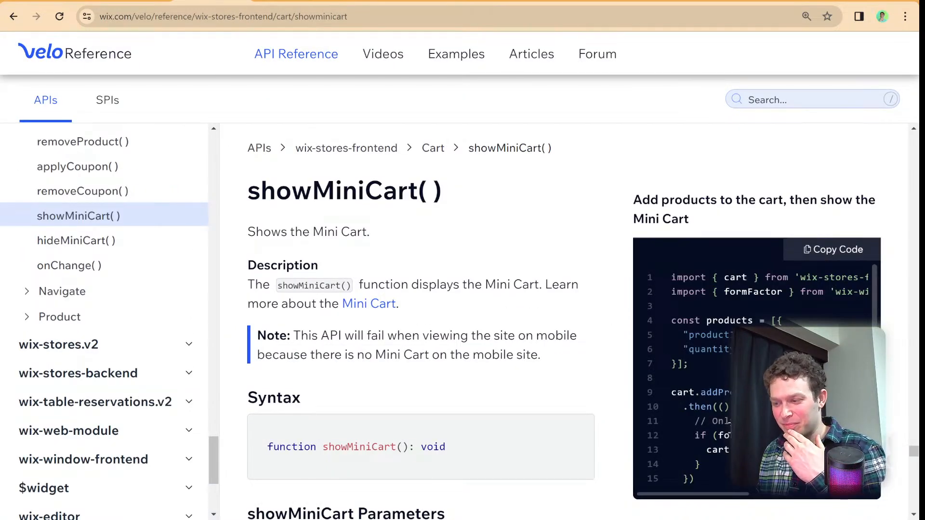
- Copy the cart import from 'wix-stores-frontend' in the showMiniCart example and paste it below the wixWindowFrontend import
mouse_move(718, 497)
left_mouse_down()
mouse_move(761, 499)
mouse_move(728, 508)
left_mouse_up()
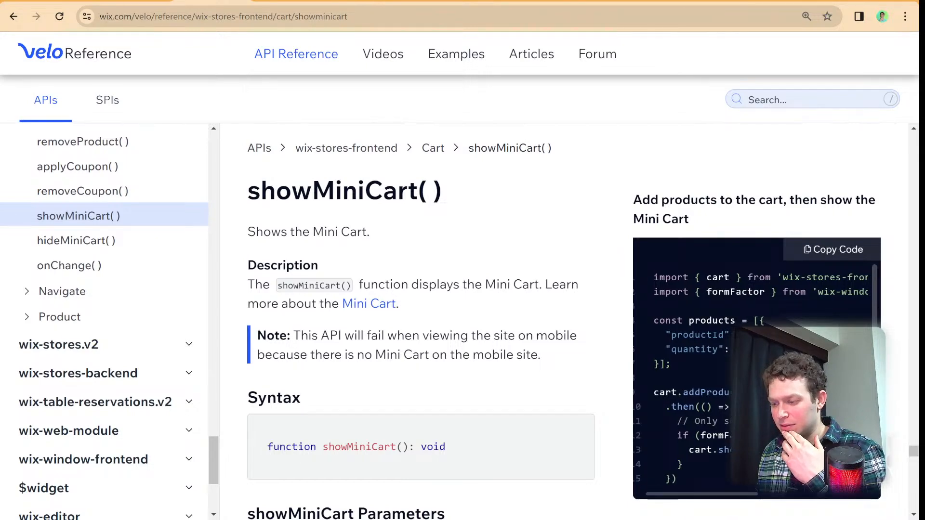
triple_click(753, 278)
key("ctrl+c")
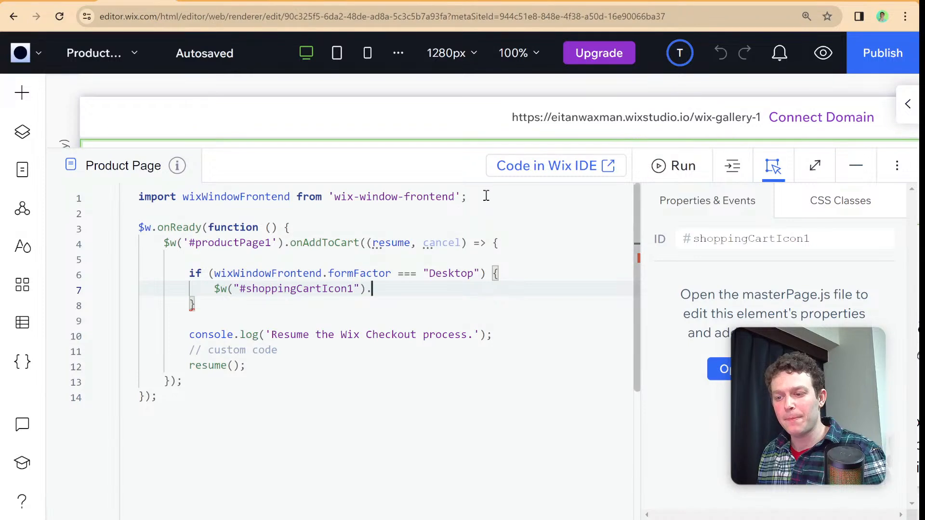
left_click(487, 195)
key("Return")
key("ctrl+v")
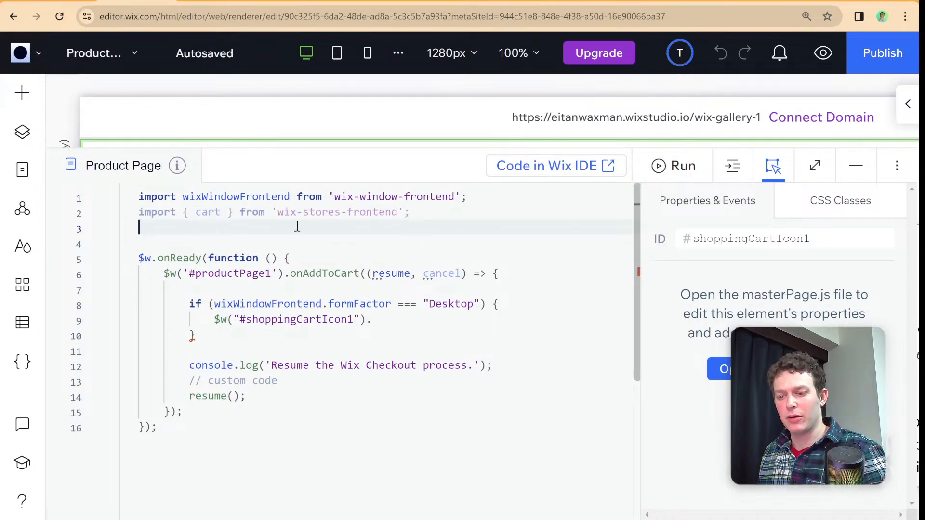
- Replace the cart icon selector inside the Desktop if block with cart.showMiniCart();
left_click_drag(373, 319, 214, 322)
key("BackSpace")
type("cart")
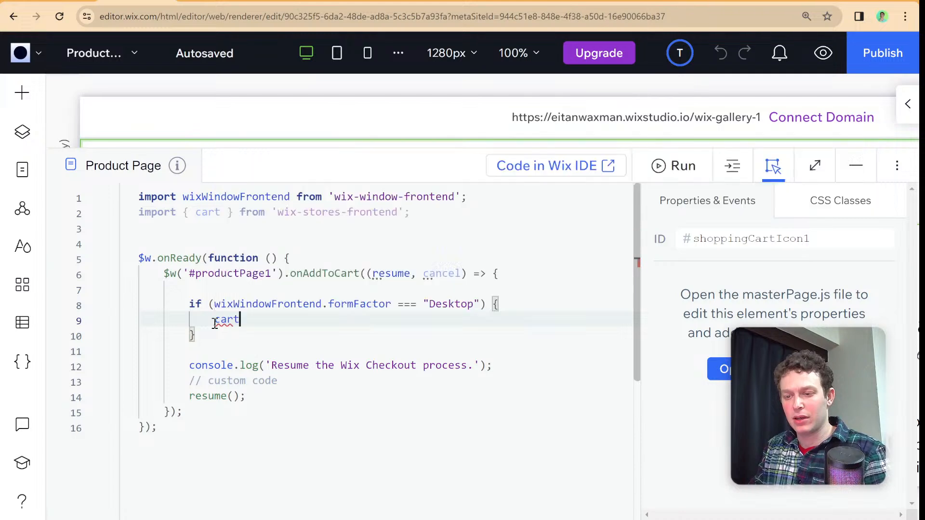
type(".op")
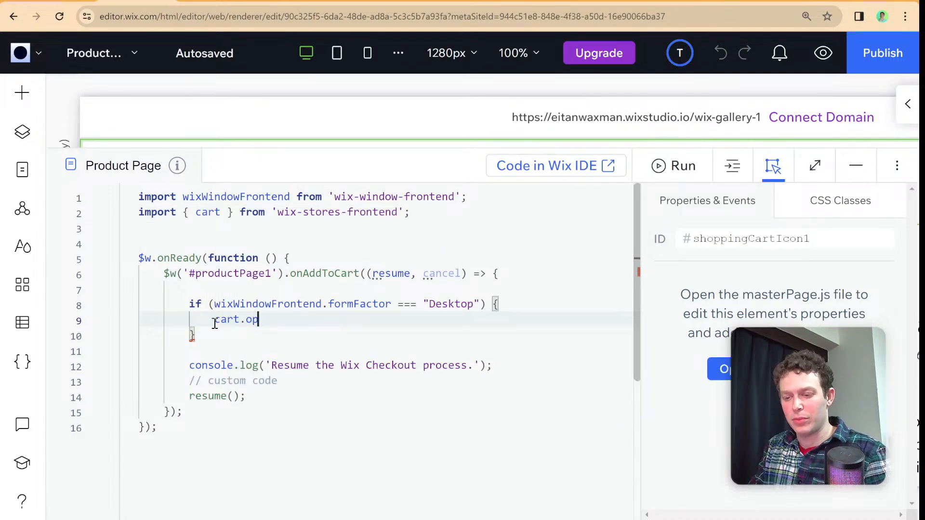
key("BackSpace")
key("BackSpace")
type("sho")
key("Return")
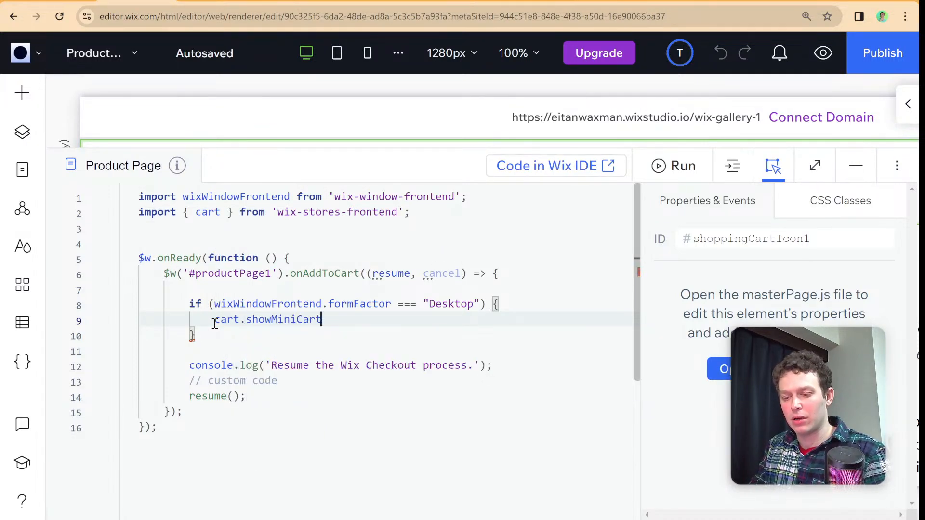
type("()")
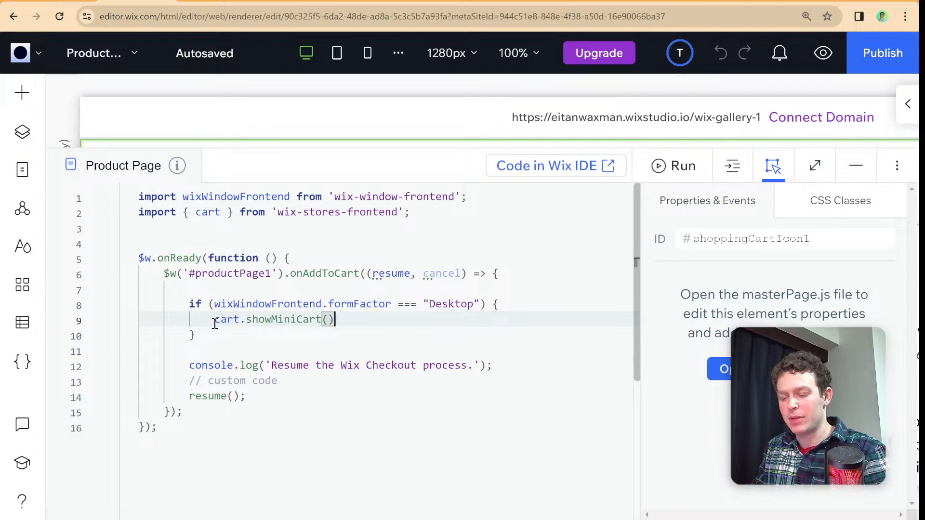
type(";")
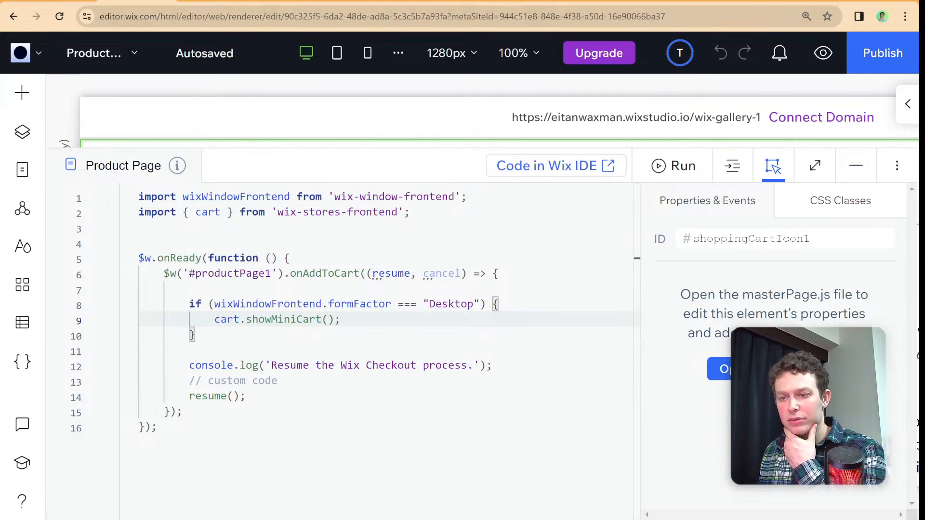
- Review the showMiniCart function's description, mobile note and parameters in the Velo Reference
left_click(226, 1)
scroll(385, 314, "down", 5)
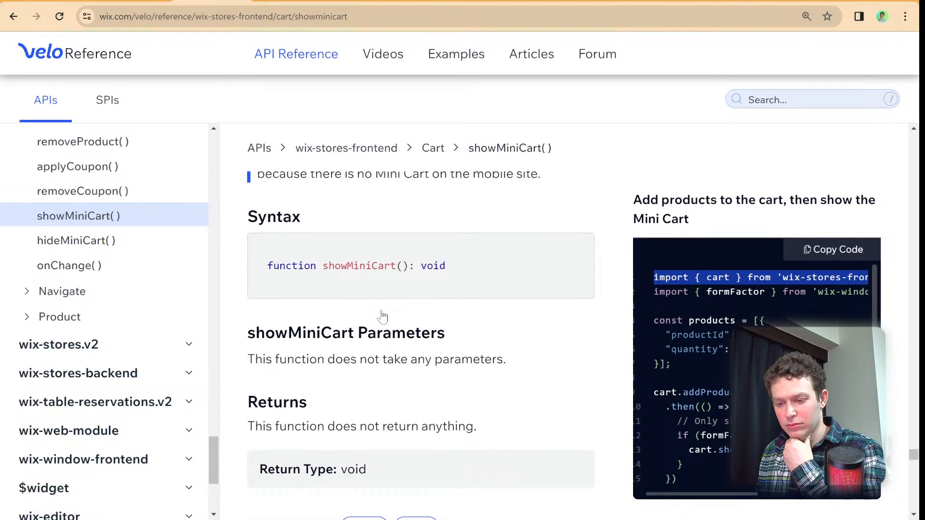
scroll(384, 316, "up", 4)
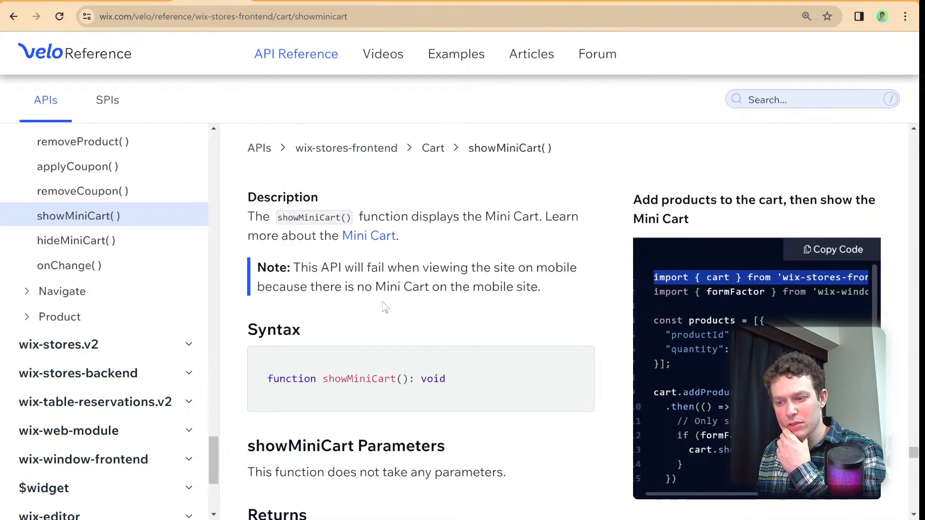
- Format the Product Page code and delete the console.log line and the custom code comment above resume()
left_click(138, 1)
right_click(573, 284)
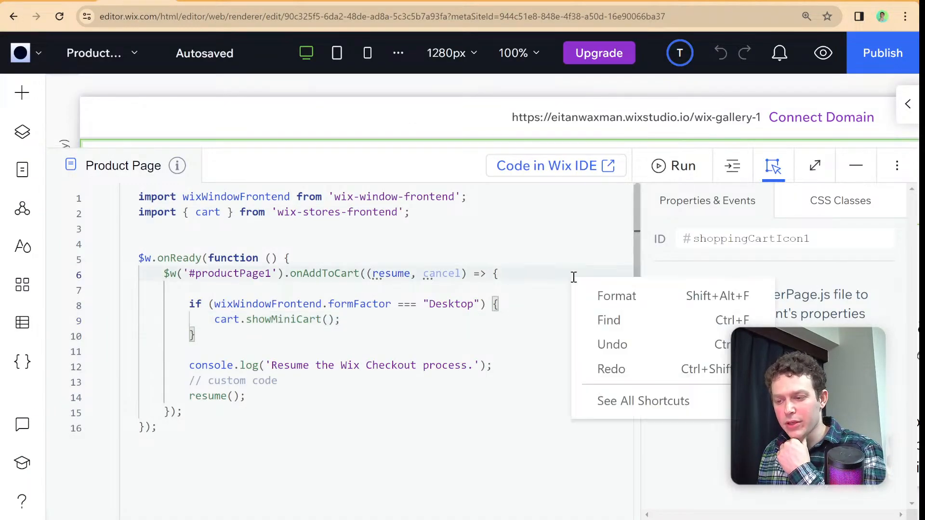
left_click(602, 295)
left_click_drag(314, 373, 172, 350)
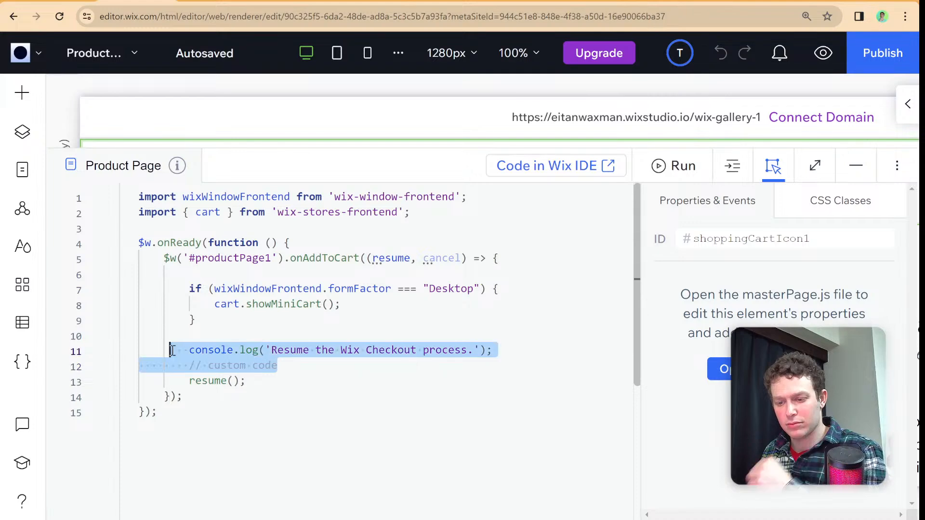
key("BackSpace")
key("BackSpace")
key("BackSpace")
key("BackSpace")
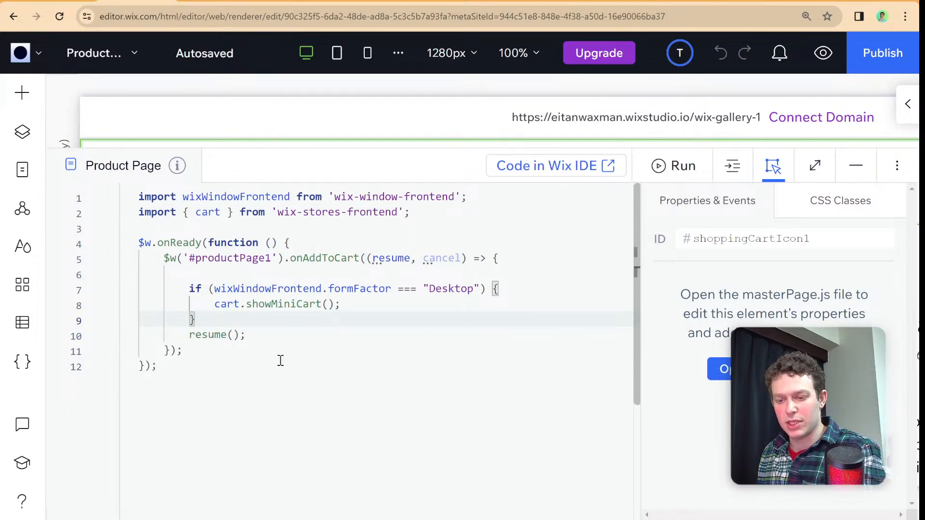
left_click(281, 365)
- Publish the site on a free Wix Studio domain with the address ending wix-gallery-1, and collapse the code panel
left_click(864, 53)
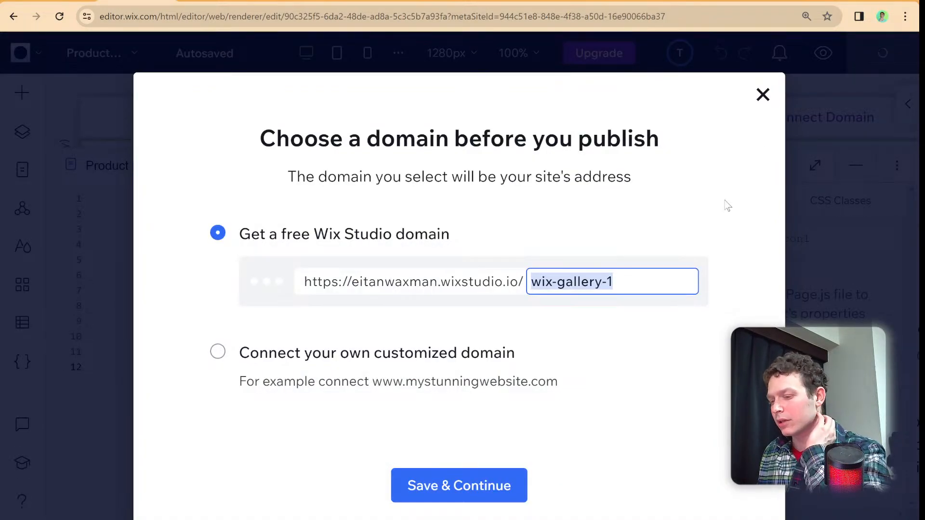
left_click(511, 477)
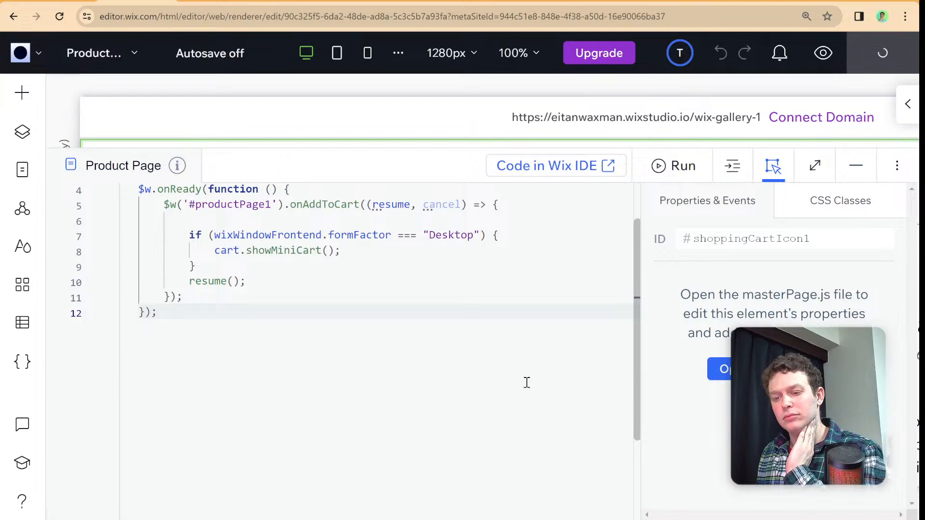
scroll(325, 256, "up", 2)
left_click(405, 167)
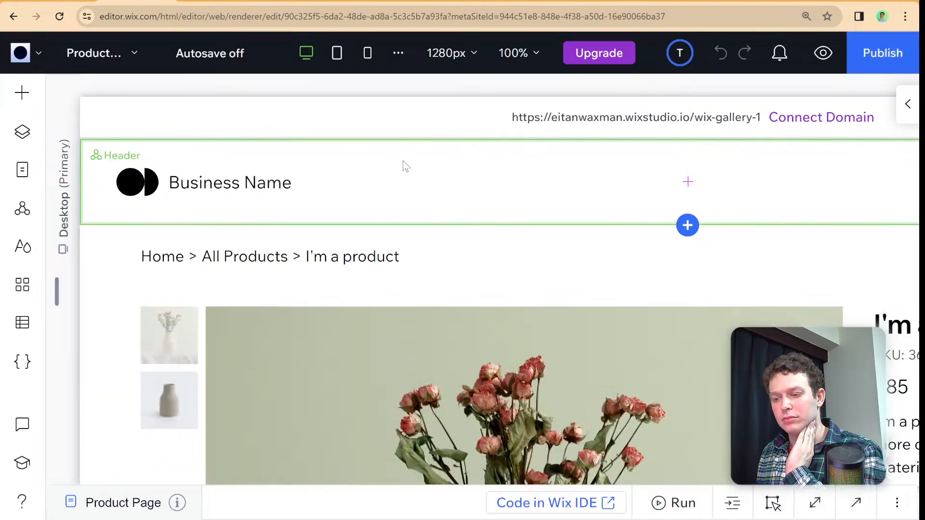
- Open the site's Home page for editing
left_click(32, 177)
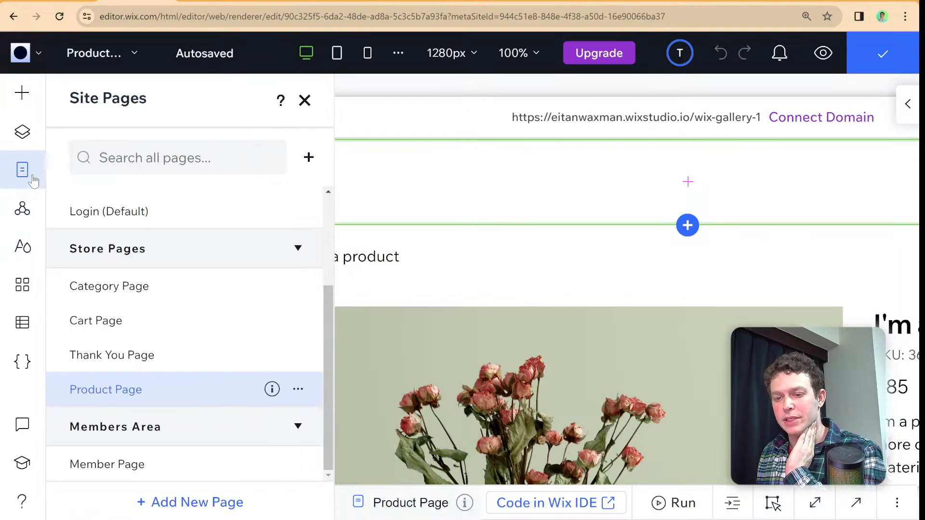
scroll(117, 281, "up", 3)
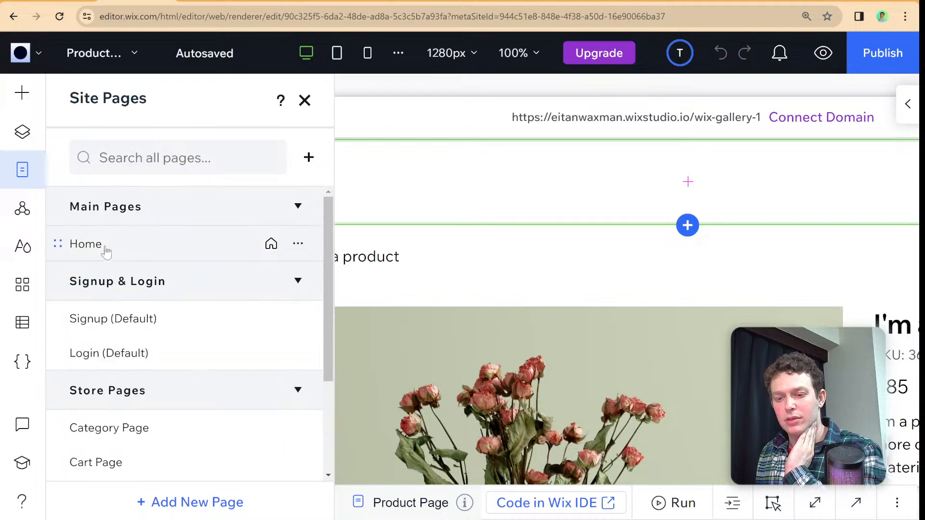
left_click(100, 244)
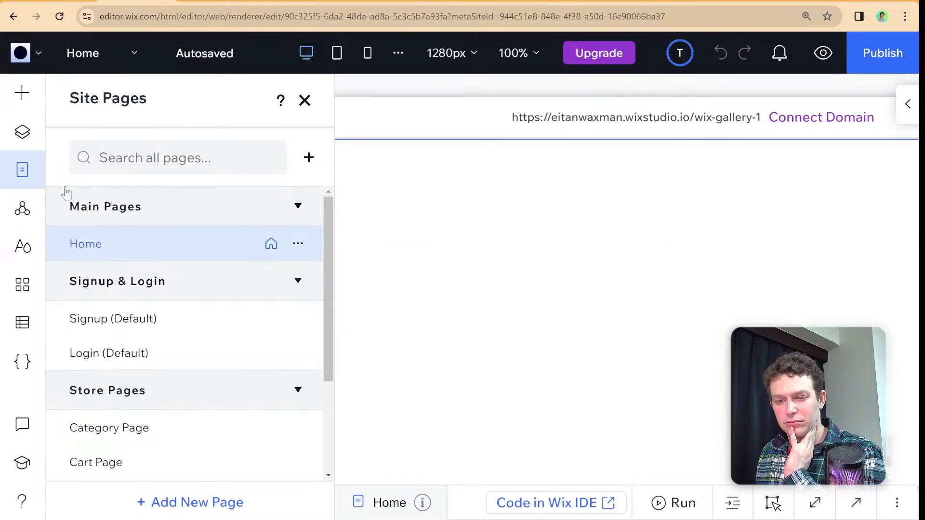
- Add a horizontal menu to the header beside the business name and open its menu management settings
left_click(22, 102)
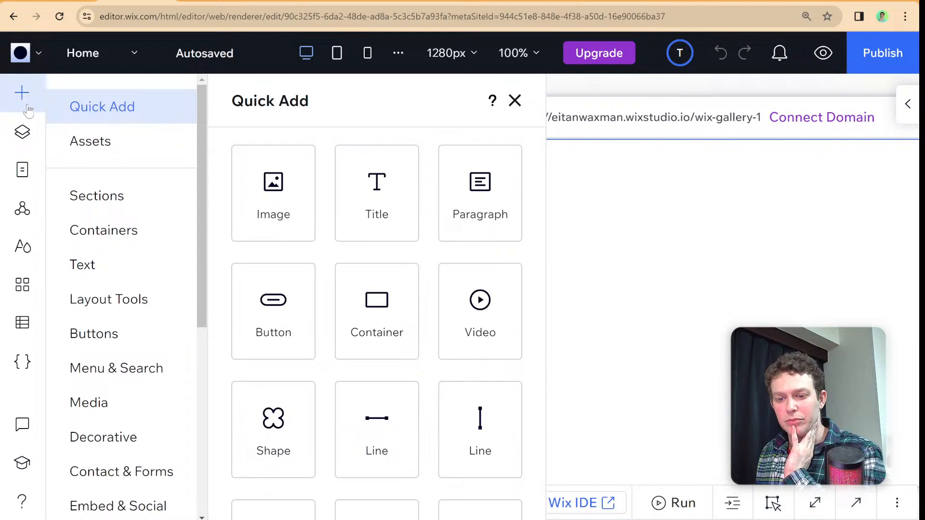
left_click(105, 358)
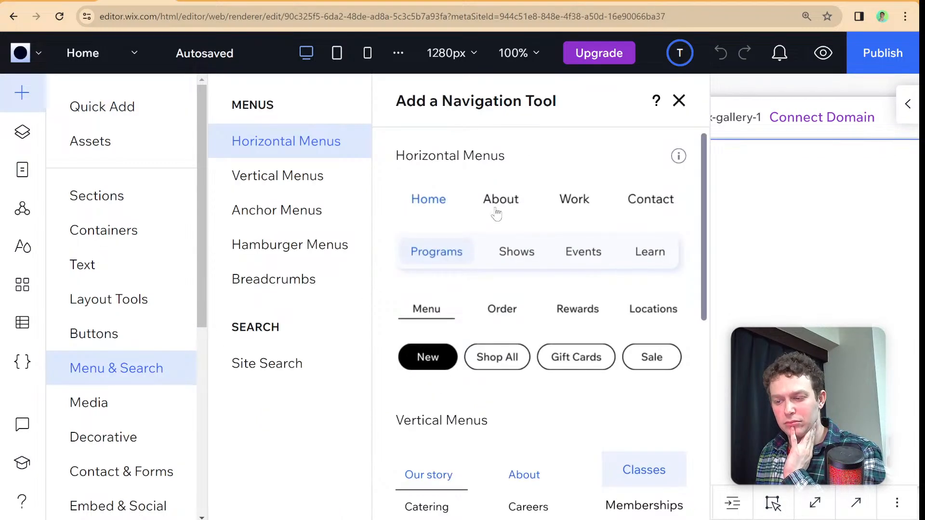
left_click(532, 212)
left_click_drag(672, 324, 514, 249)
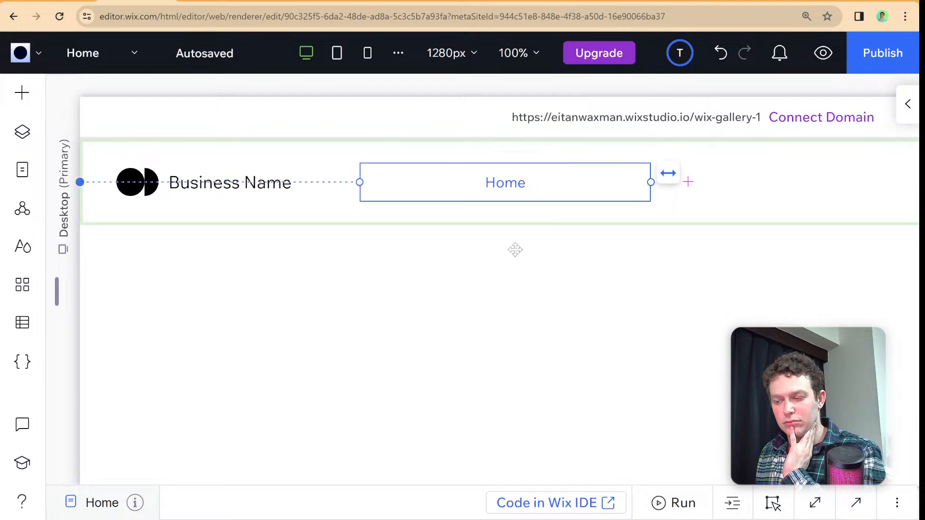
left_click(456, 258)
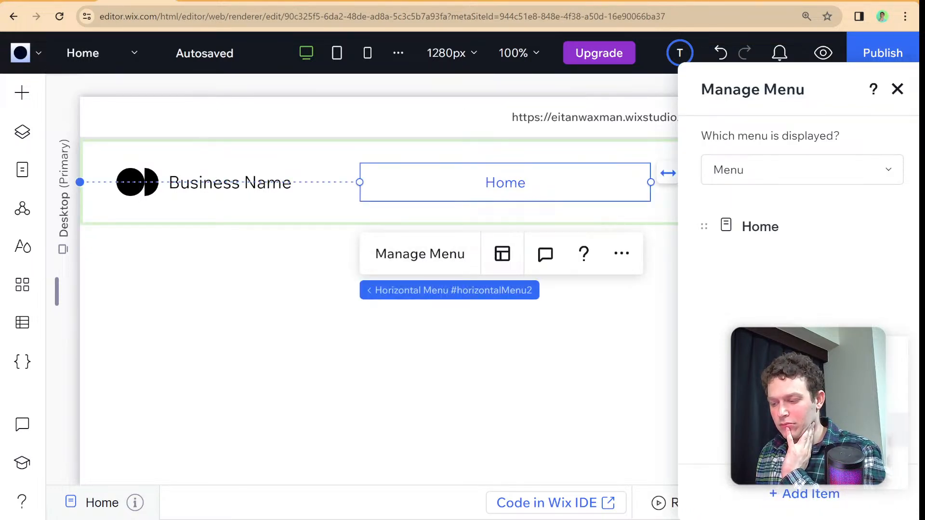
left_click(824, 361)
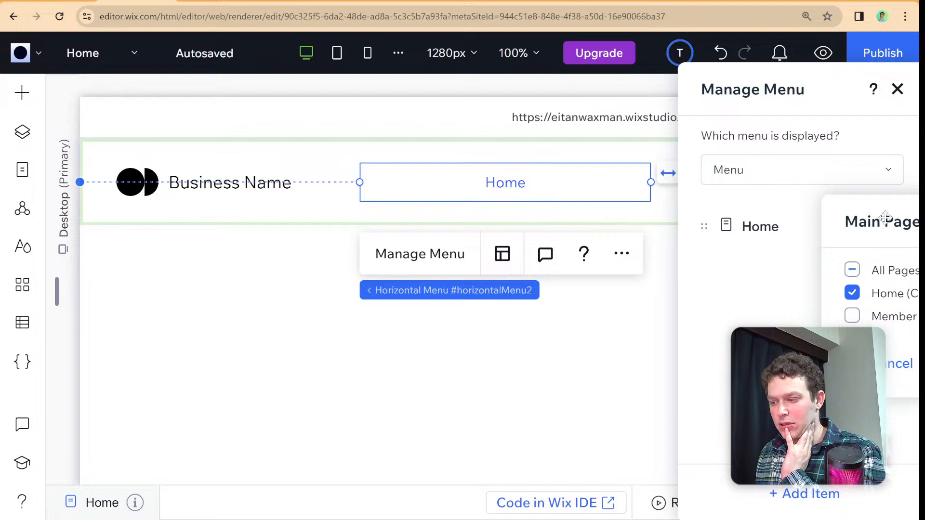
left_click_drag(880, 214, 676, 226)
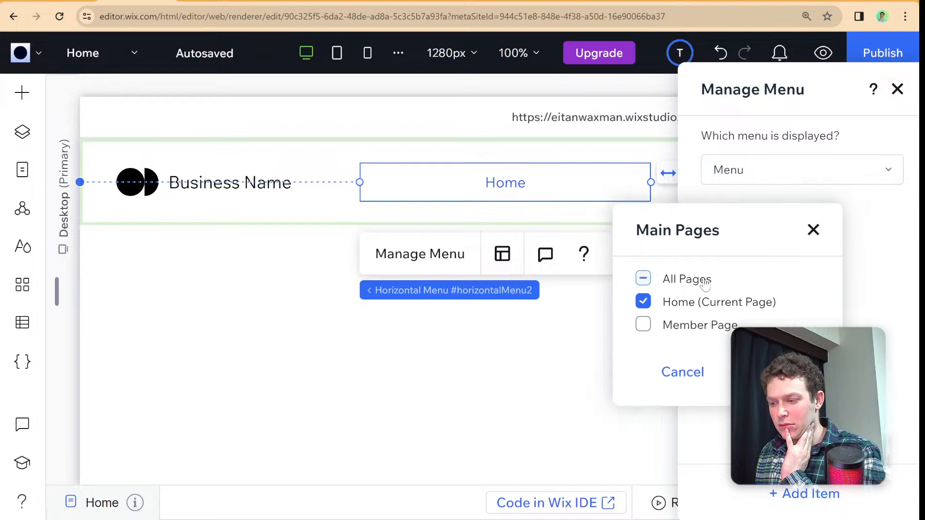
left_click(814, 230)
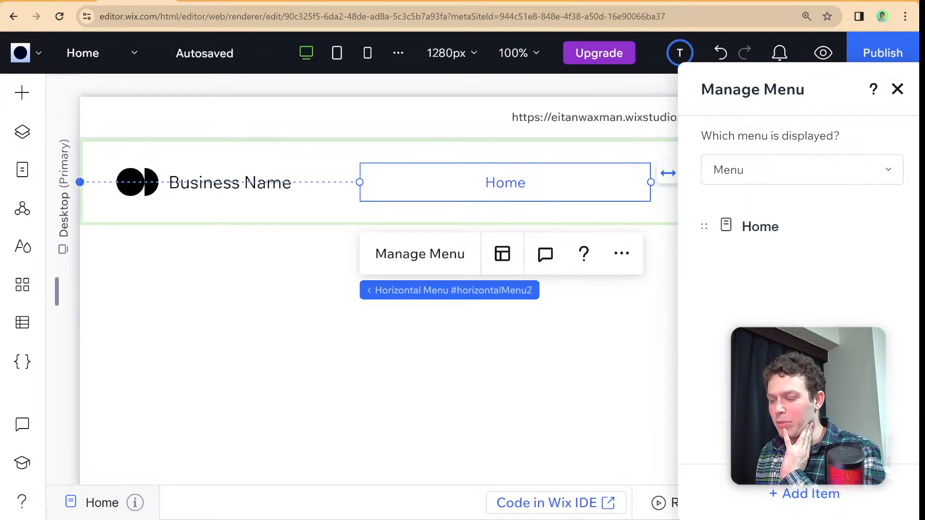
- Add a link item to the header menu that leads to the store's Category Page, and publish the site
left_click(818, 490)
left_click(718, 396)
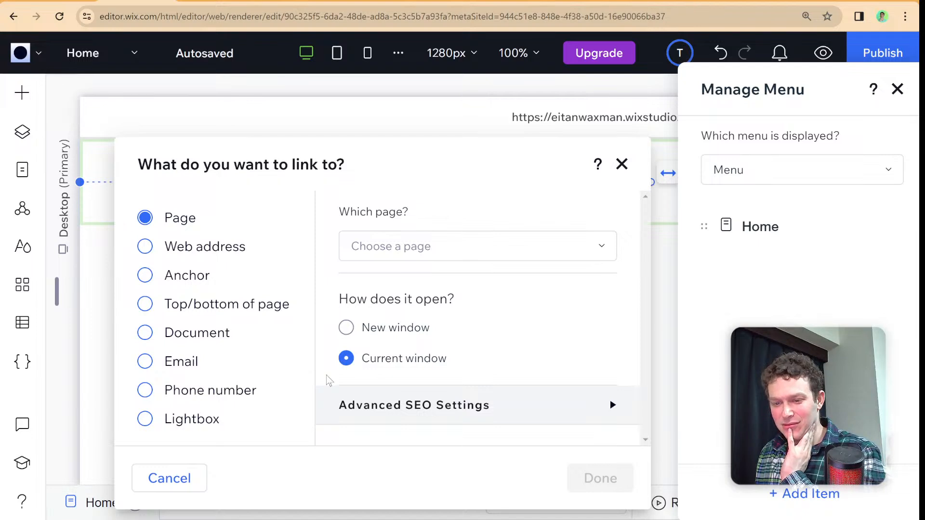
left_click(395, 246)
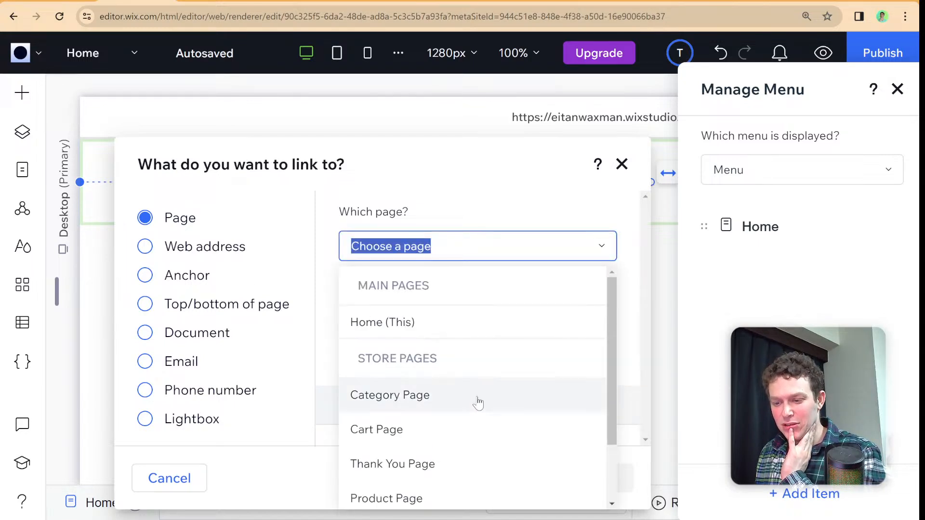
scroll(439, 385, "down", 2)
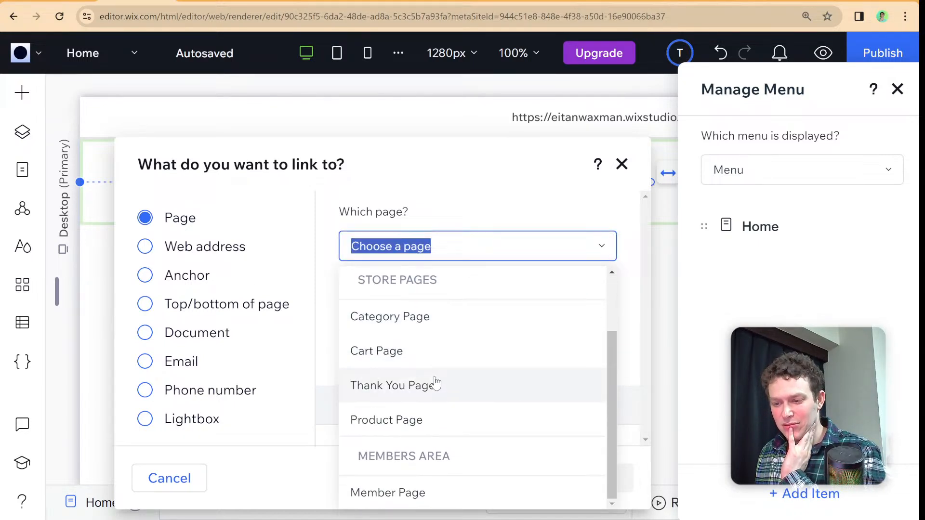
scroll(443, 394, "up", 2)
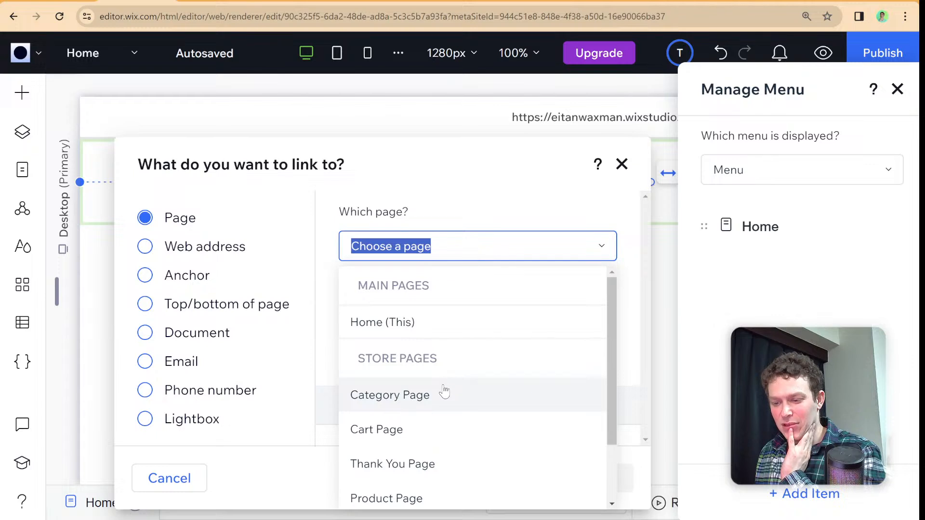
left_click(445, 393)
left_click(620, 479)
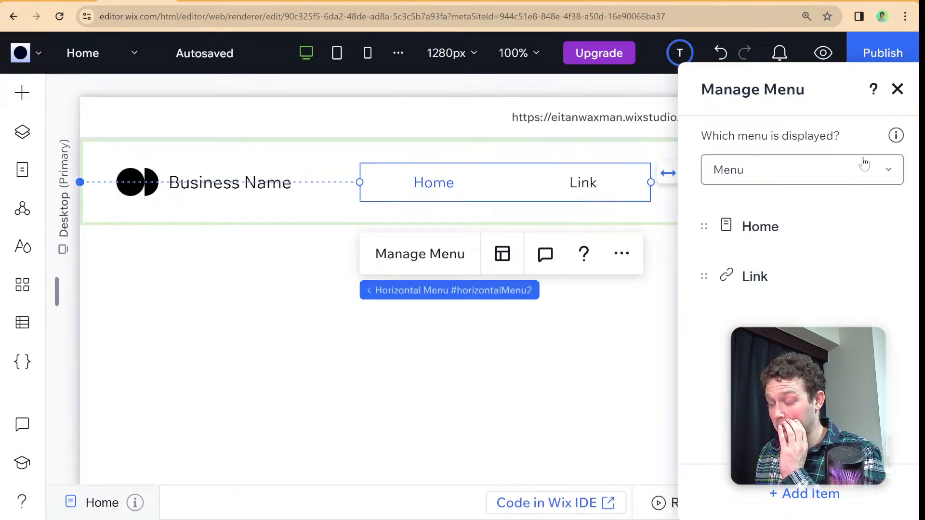
left_click(897, 89)
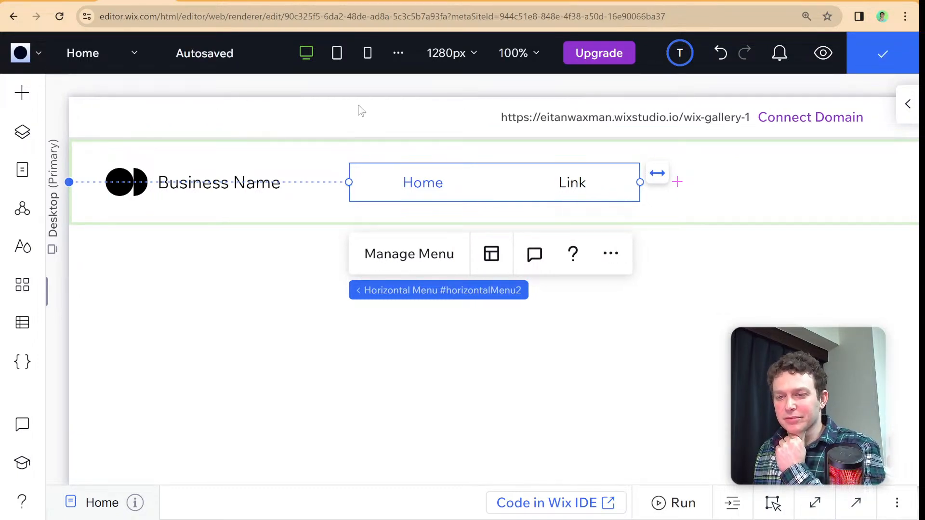
- View the published site and follow the header's Link item to the flower vase's product page
left_click(21, 52)
mouse_move(45, 138)
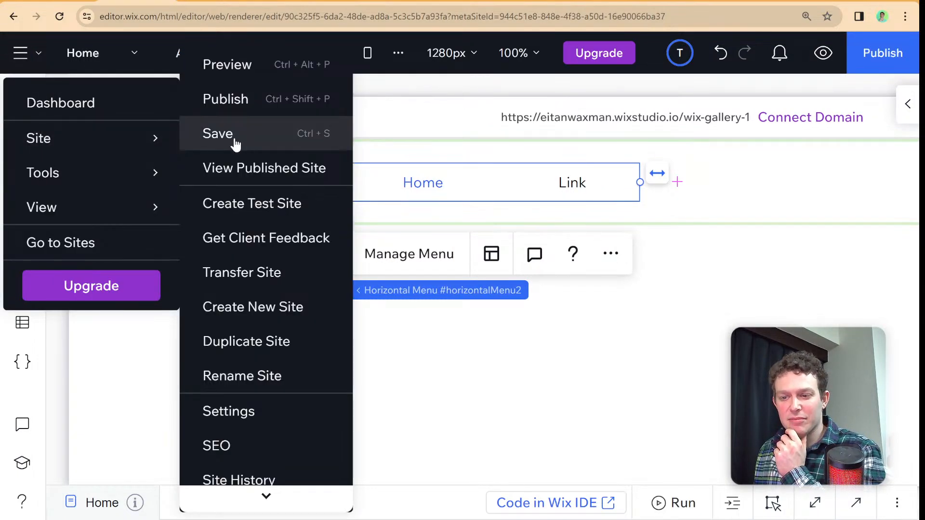
left_click(267, 168)
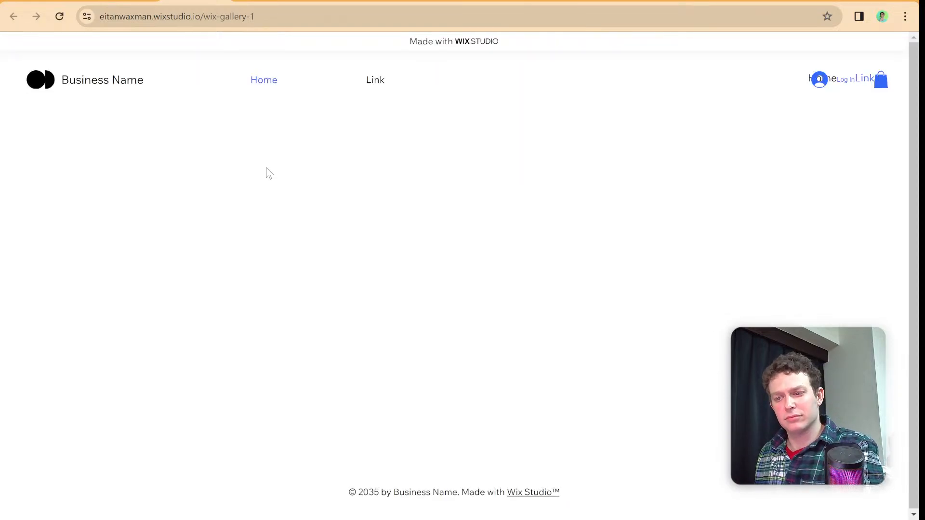
left_click(372, 86)
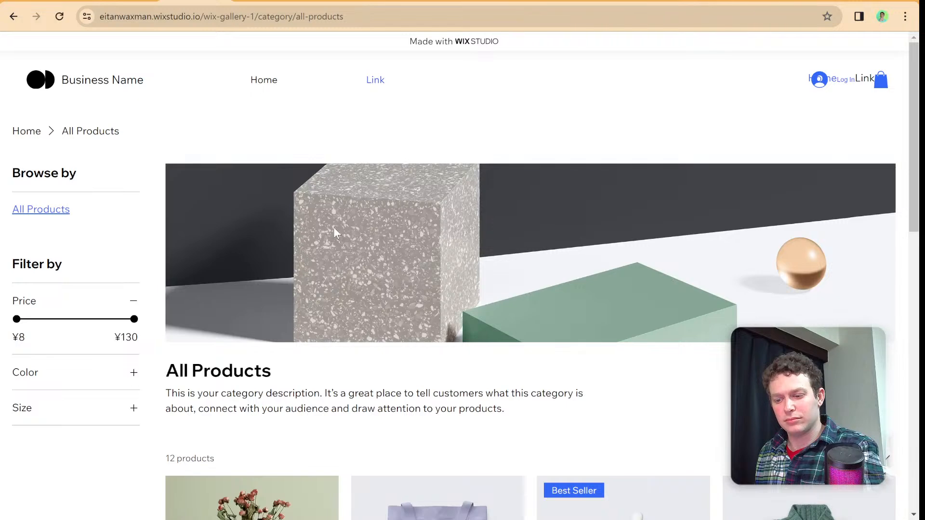
scroll(333, 227, "down", 5)
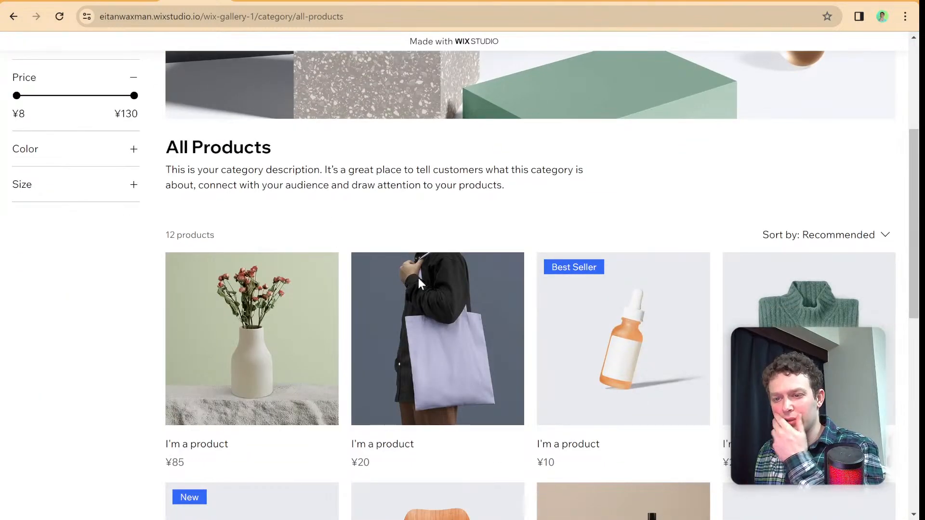
left_click(246, 310)
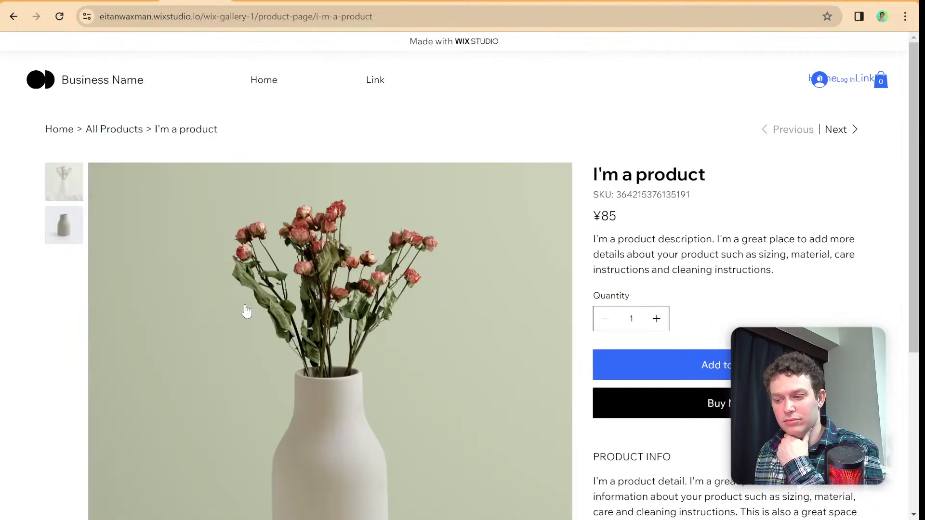
- Add the vase product to the cart to test the mini cart, and close the cart pane
left_click(675, 364)
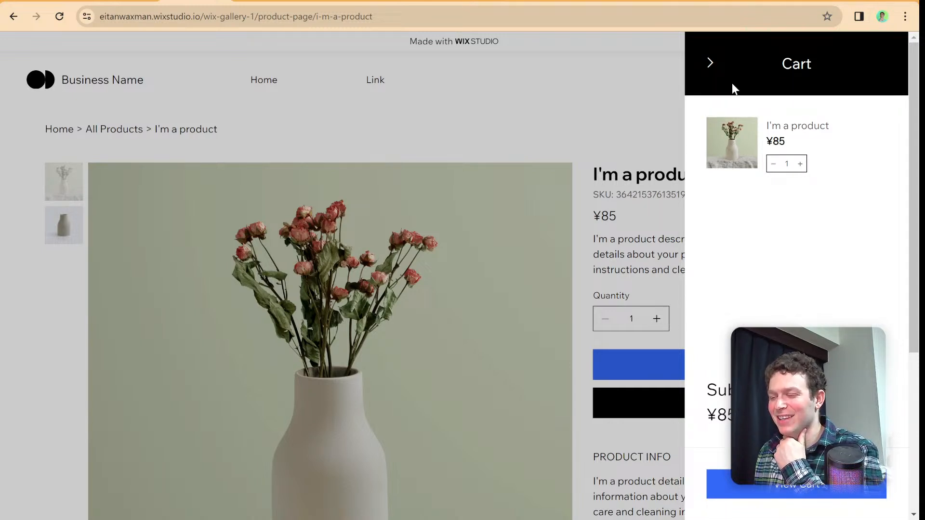
left_click(708, 64)
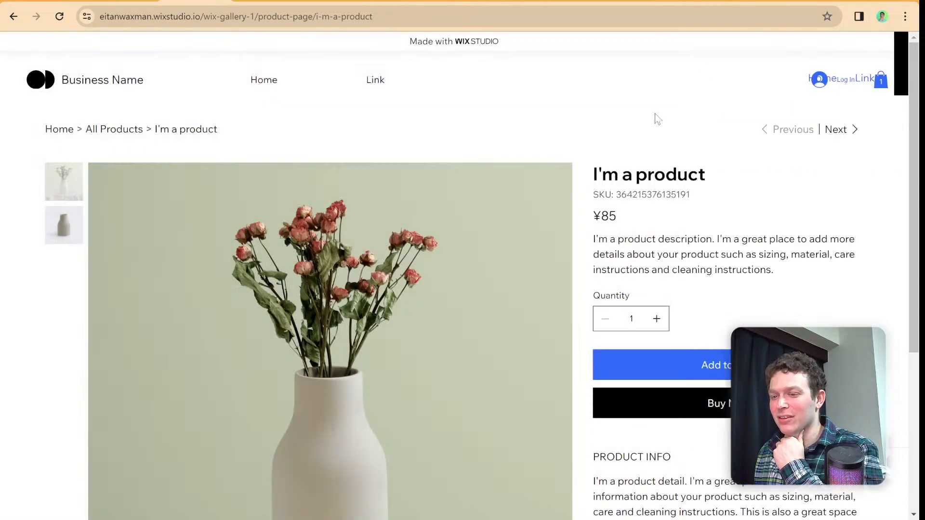
left_click(385, 17)
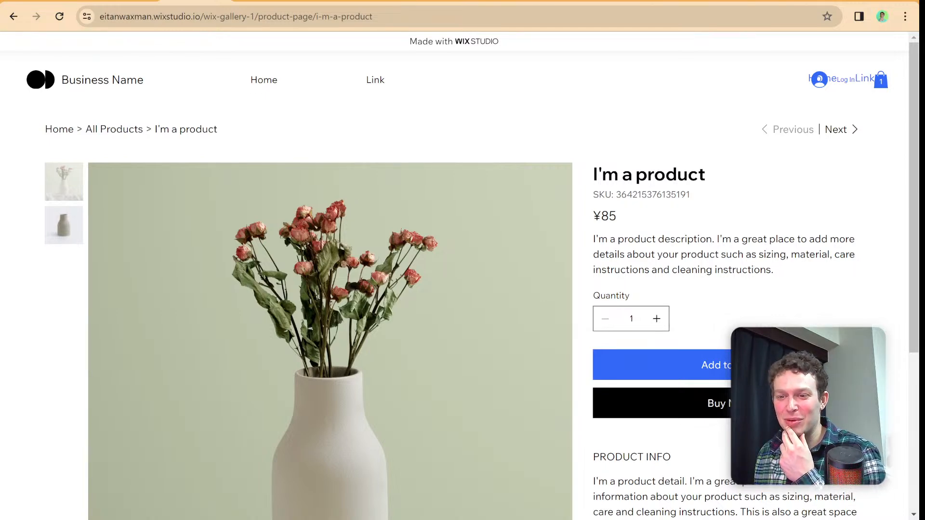
- Look at the Home page code in the Wix Studio editor and switch to the Wix Editor page with the hello world HTML element
left_click(128, 1)
left_click(408, 502)
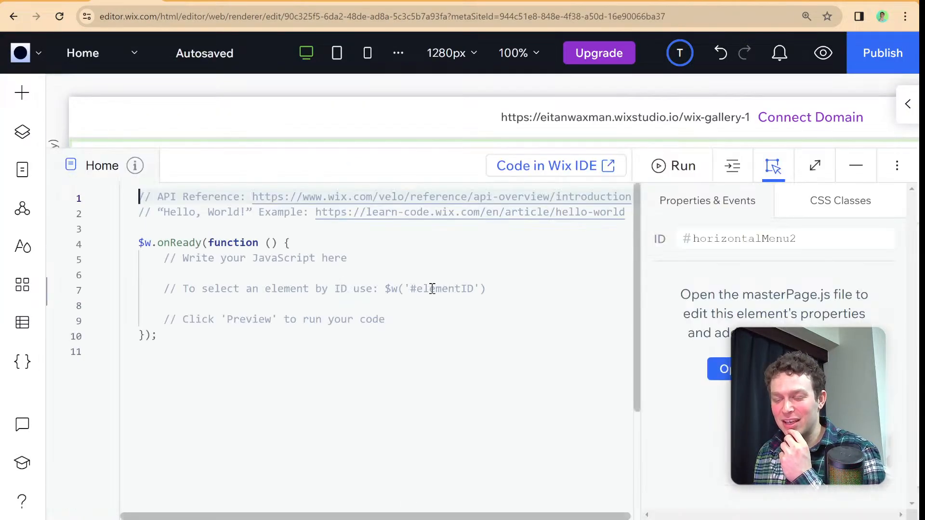
left_click(423, 178)
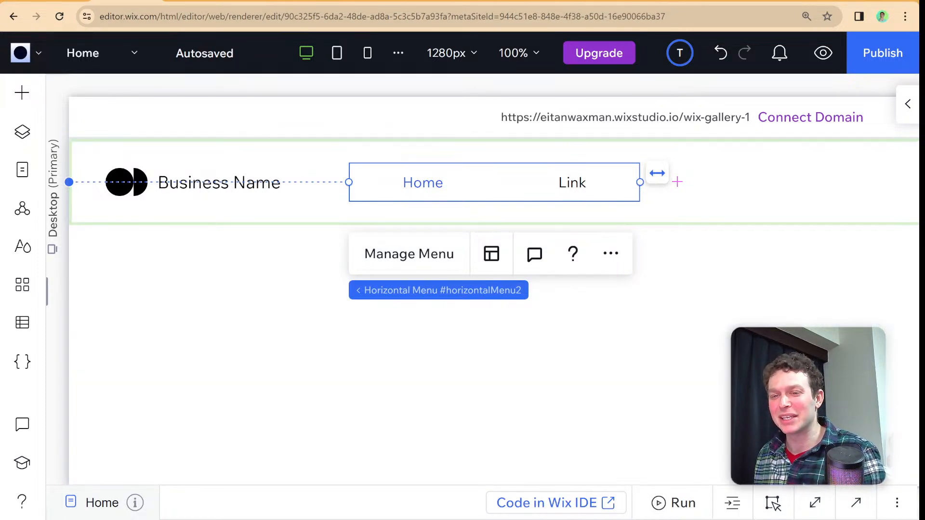
left_click(53, 1)
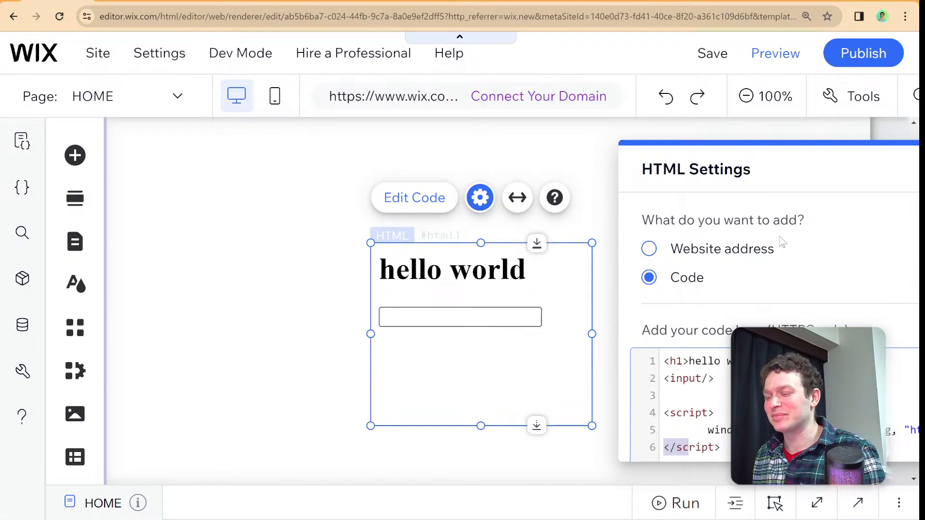
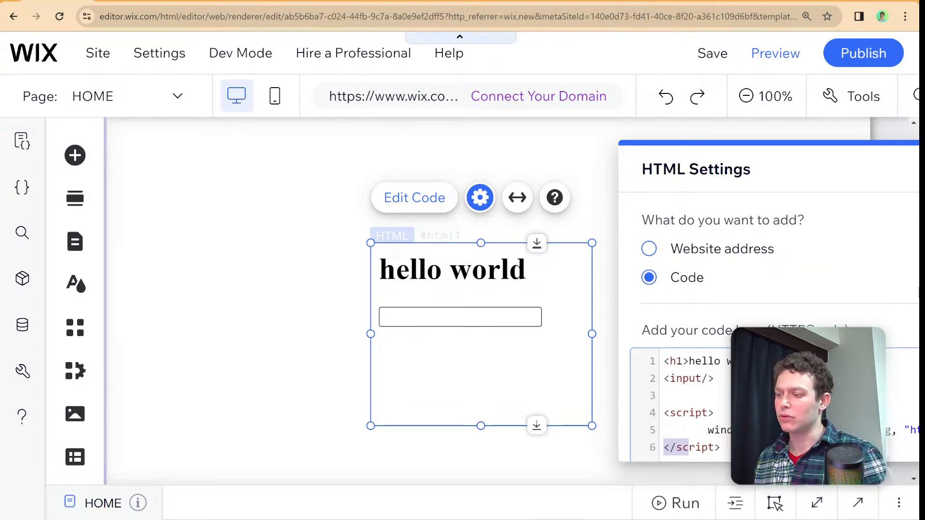
- Close the HTML settings and add a blank section below the hello world section on the HOME page
left_click_drag(810, 178, 556, 190)
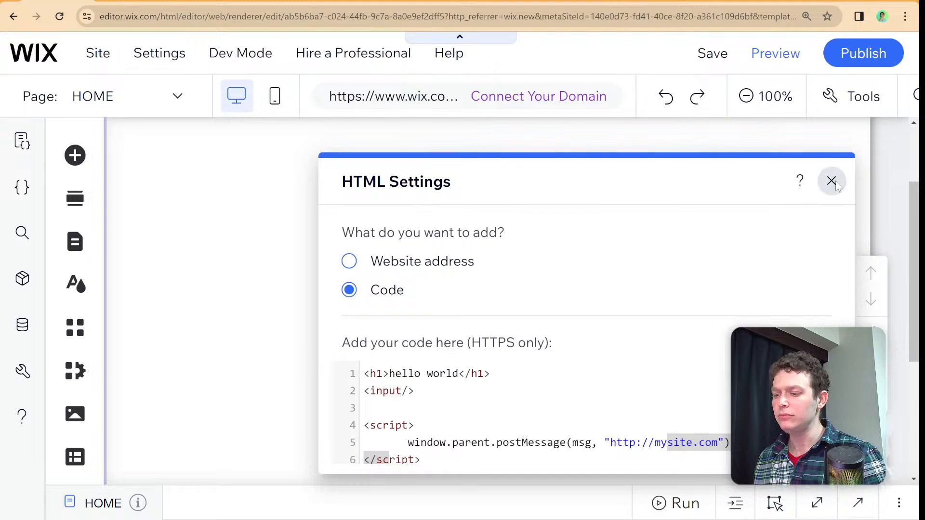
left_click(830, 181)
scroll(340, 249, "down", 5)
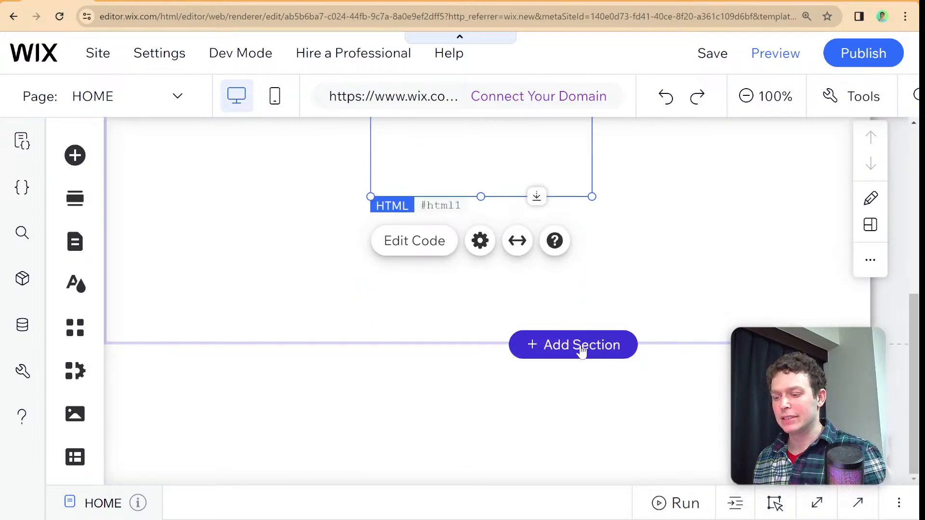
left_click(580, 351)
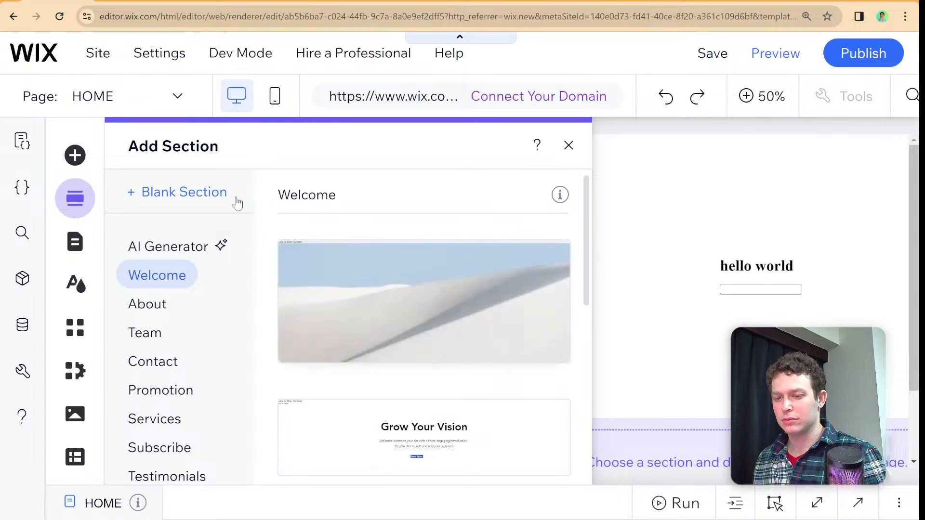
left_click(228, 193)
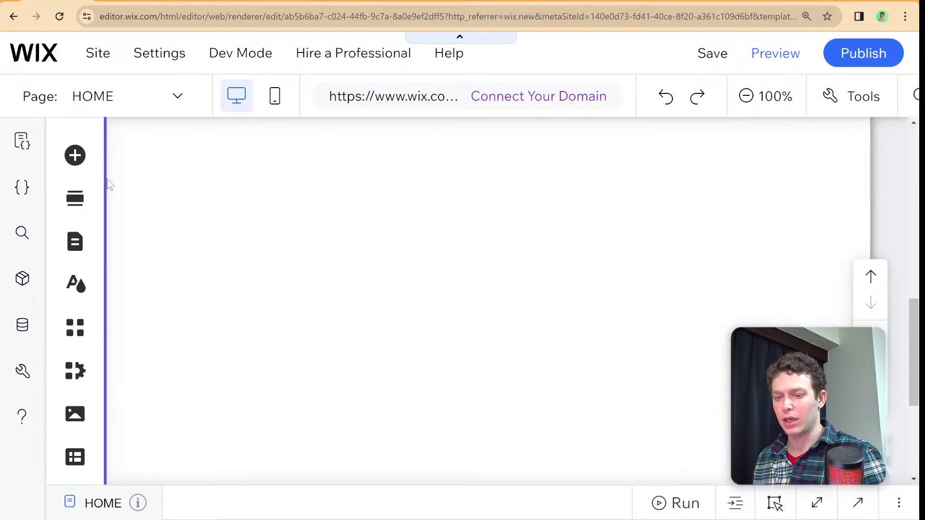
- Add a blank list repeater with three stacked full-width rows to the new section
left_click(75, 155)
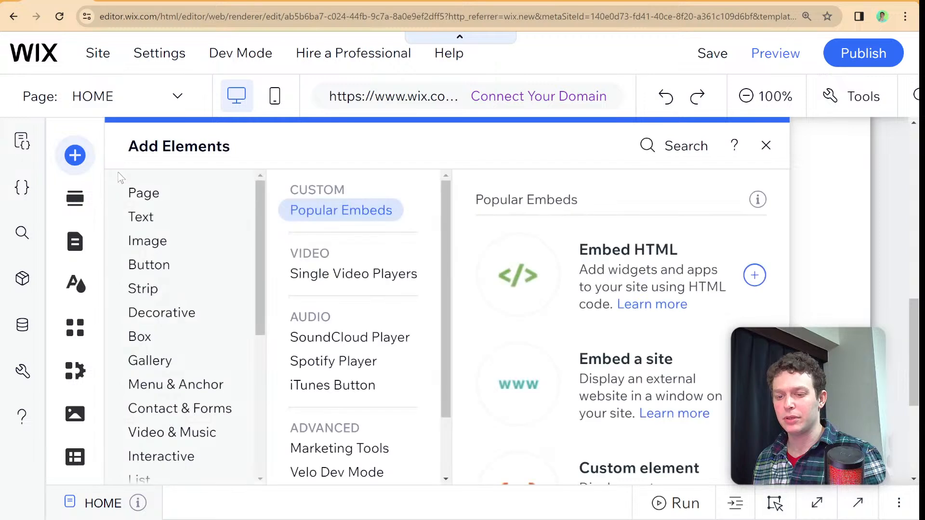
scroll(145, 289, "down", 5)
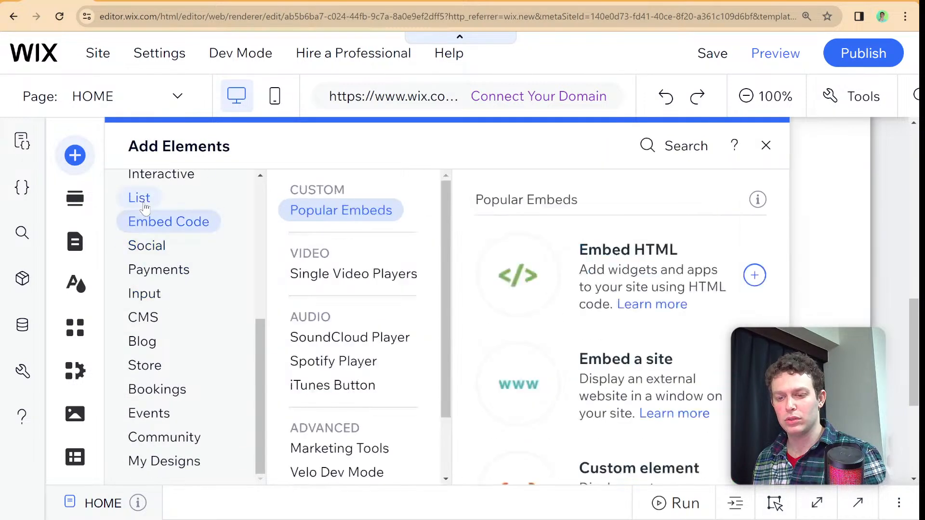
left_click(144, 205)
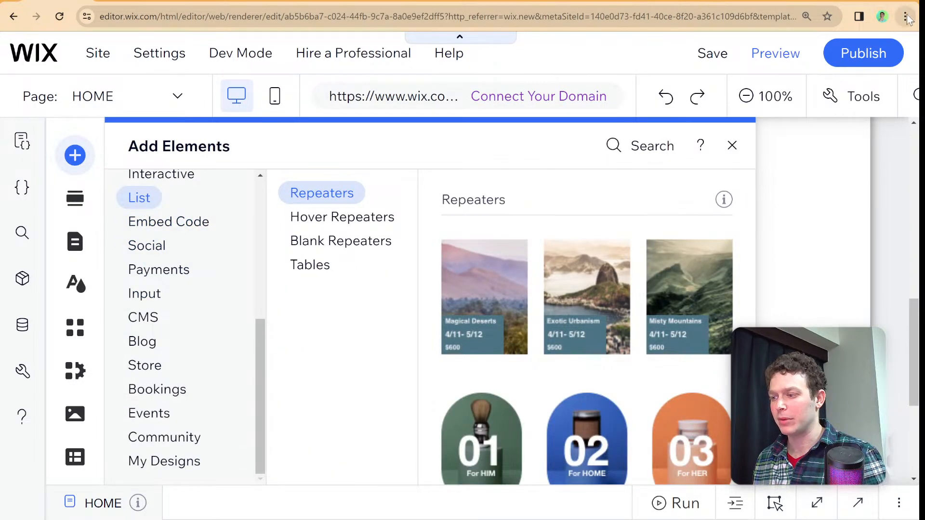
key("ctrl+minus")
key("ctrl+minus")
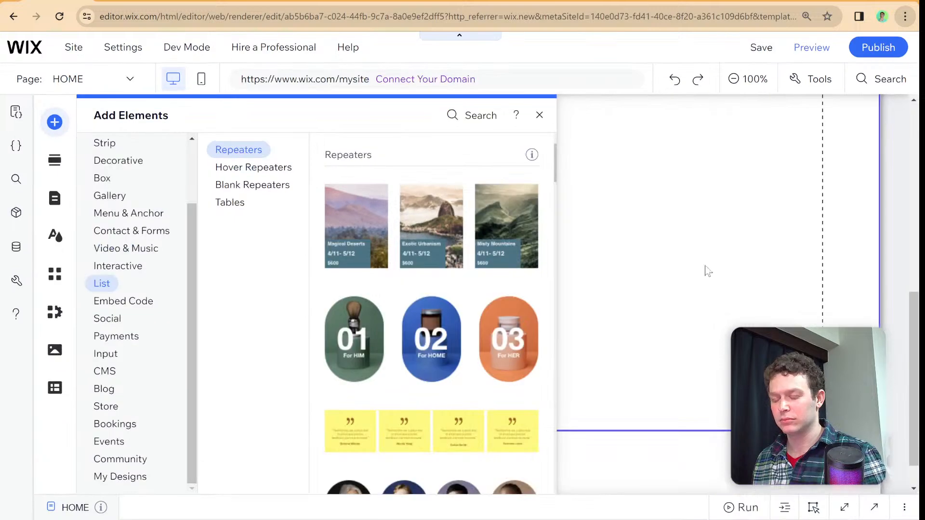
scroll(369, 297, "down", 5)
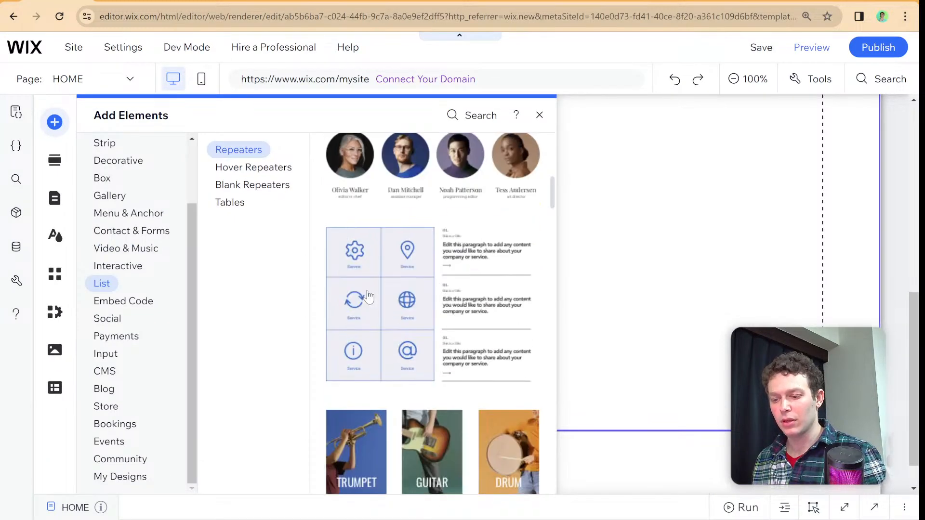
scroll(369, 296, "down", 12)
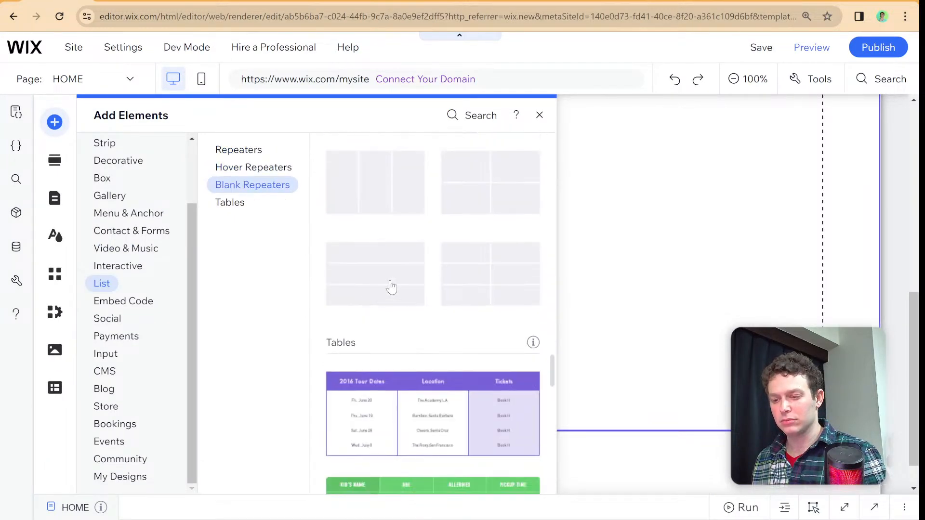
left_click(407, 279)
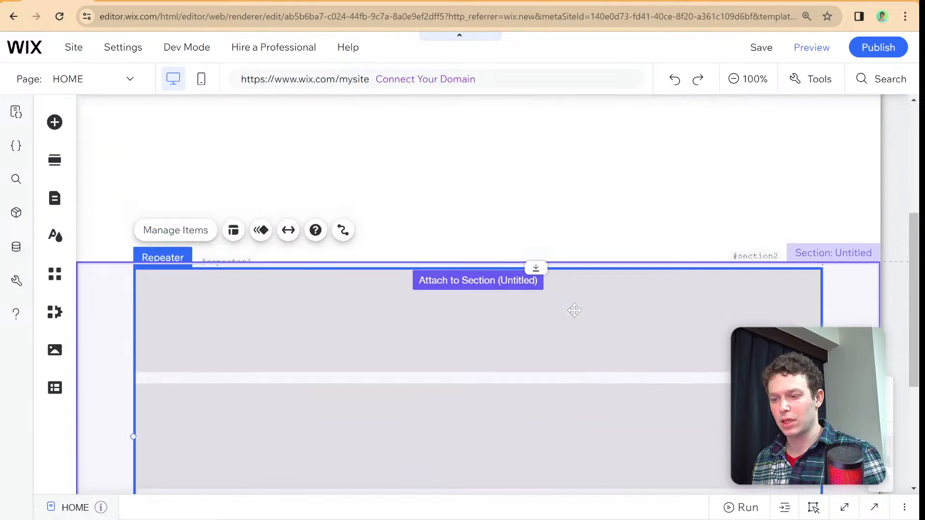
- Add a themed Heading 4 text inside the repeater's first item, near its left edge
scroll(548, 318, "down", 2)
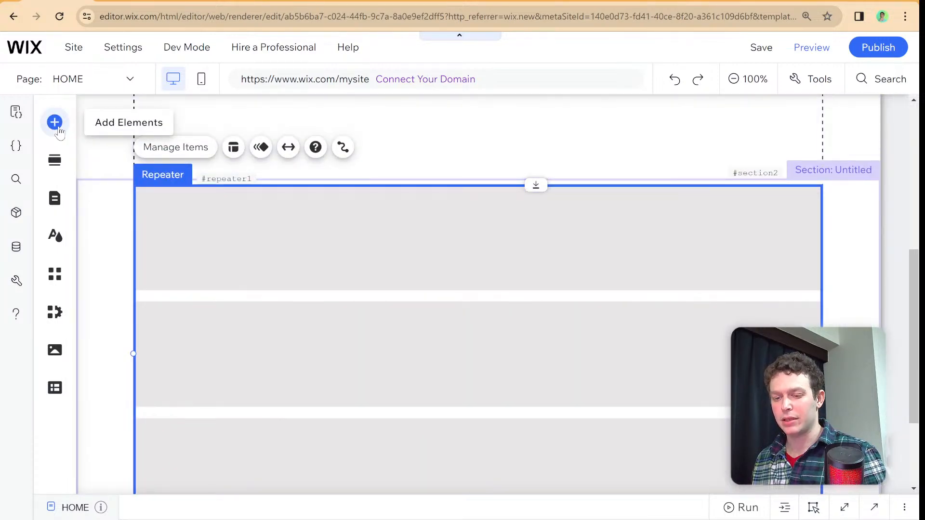
left_click(55, 122)
left_click(103, 167)
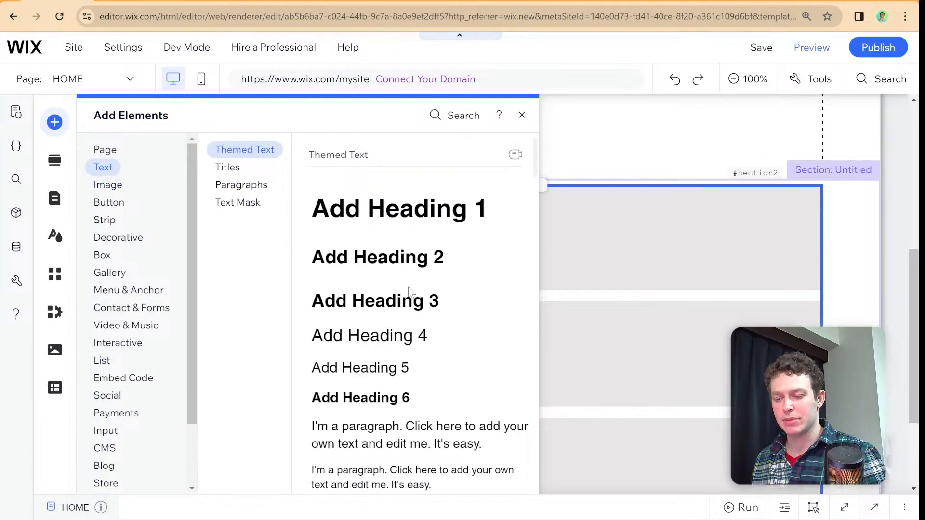
left_click_drag(407, 334, 221, 194)
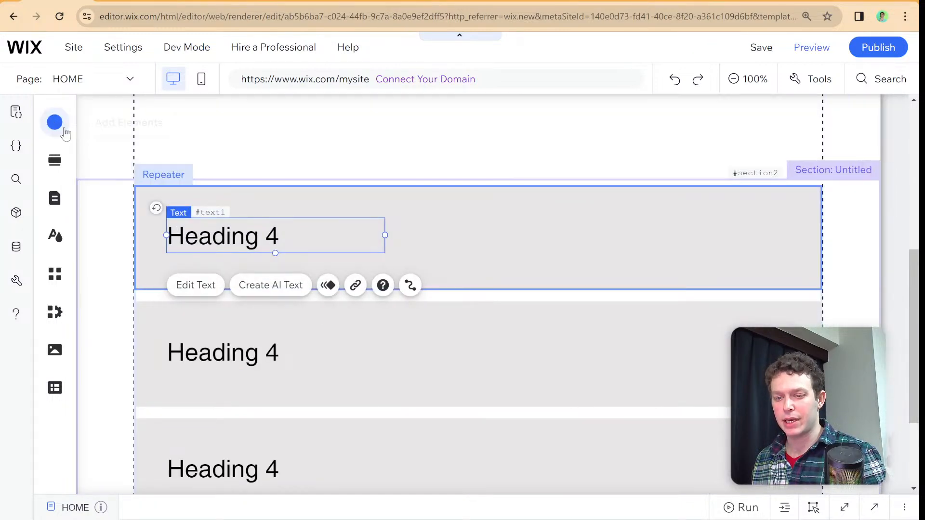
- Add a black themed button and place it inside the repeater's first item, opposite the heading
left_click(58, 124)
left_click(117, 206)
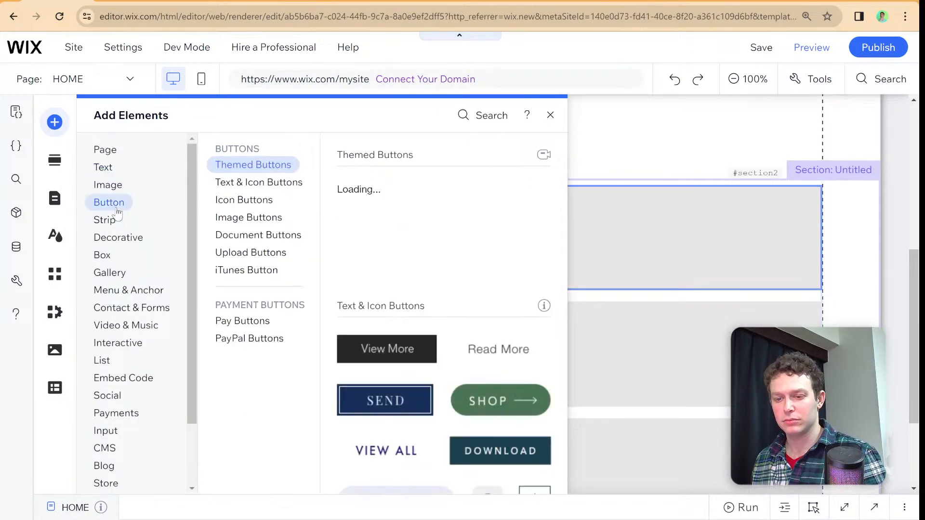
left_click(391, 199)
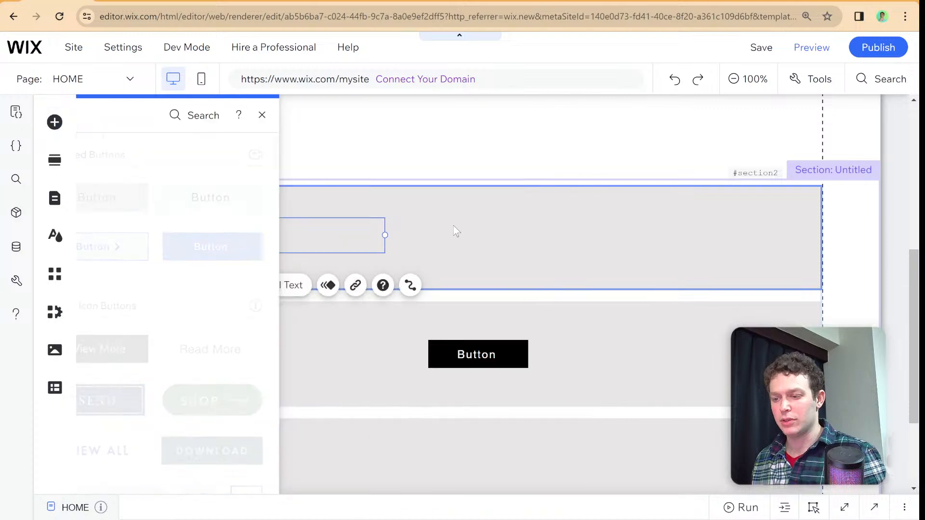
left_click(473, 345)
left_click_drag(473, 345, 695, 234)
left_click_drag(712, 204, 713, 198)
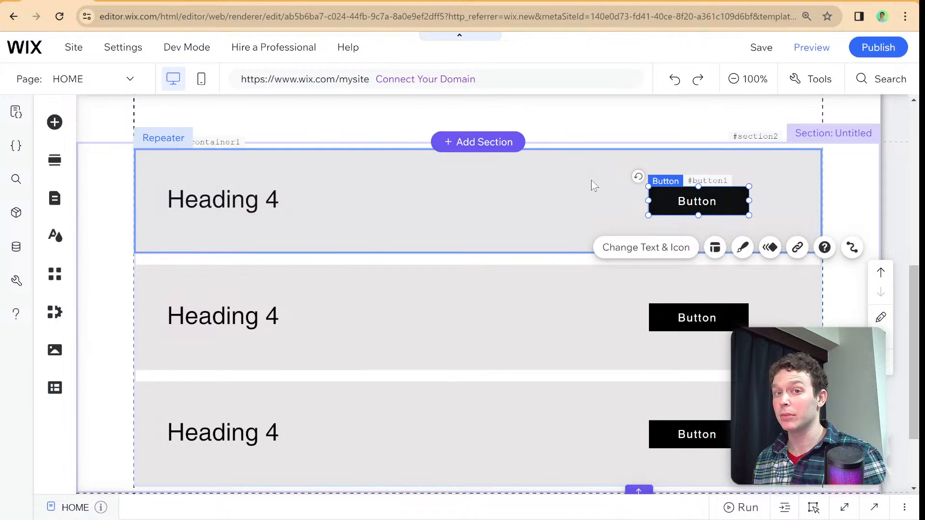
- Open the Example collection in the CMS and set the first item's title to "Item 1"
scroll(498, 231, "up", 1)
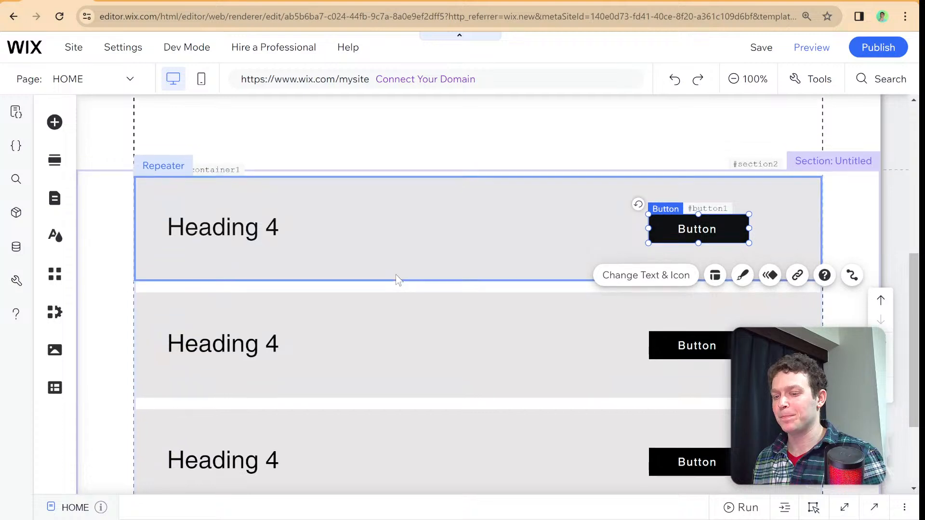
scroll(395, 282, "up", 2)
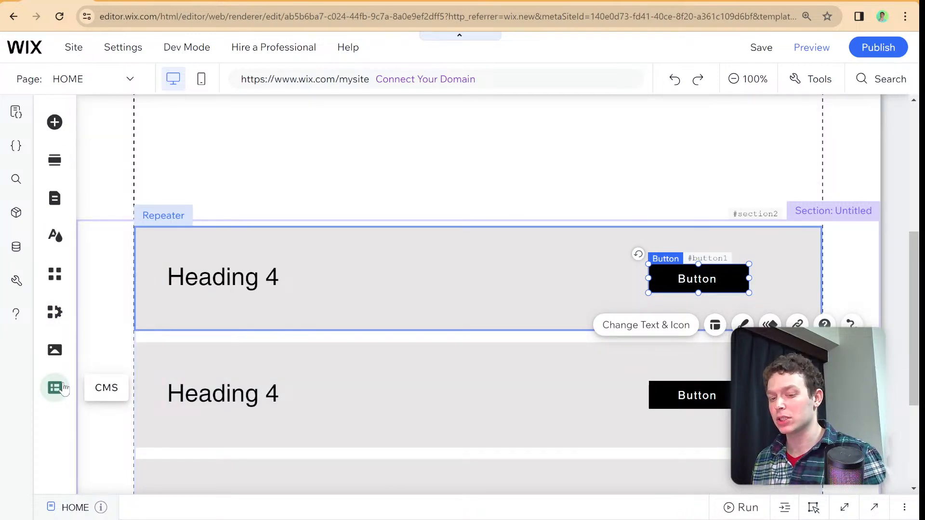
left_click(62, 389)
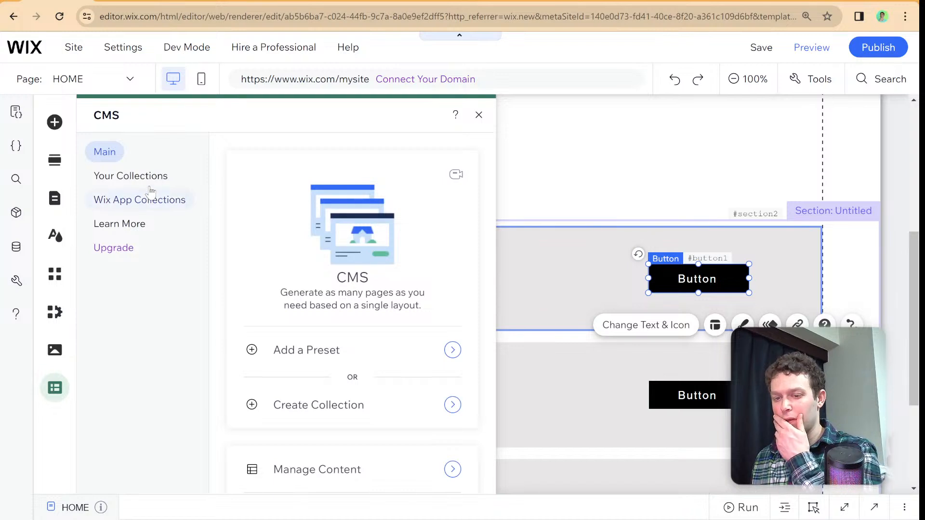
left_click(151, 179)
left_click(344, 210)
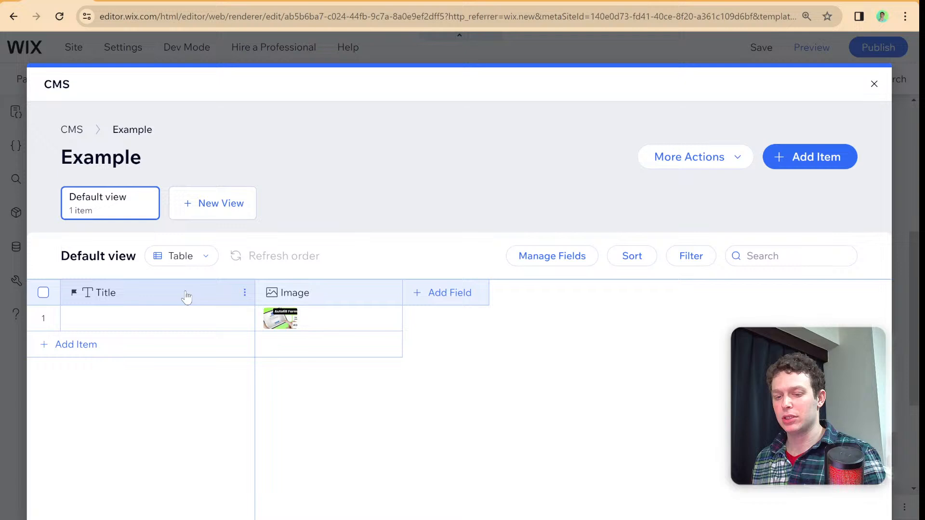
left_click(186, 294)
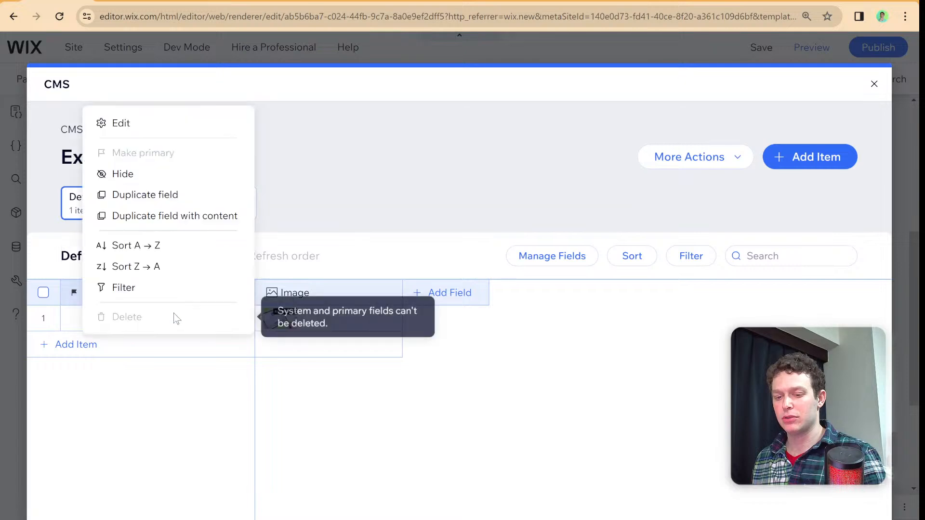
left_click(73, 319)
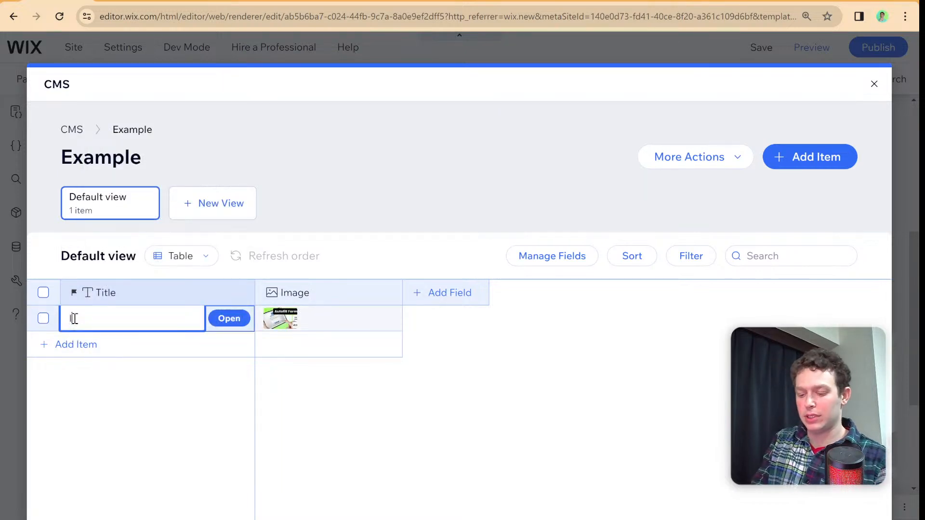
type("Item 1")
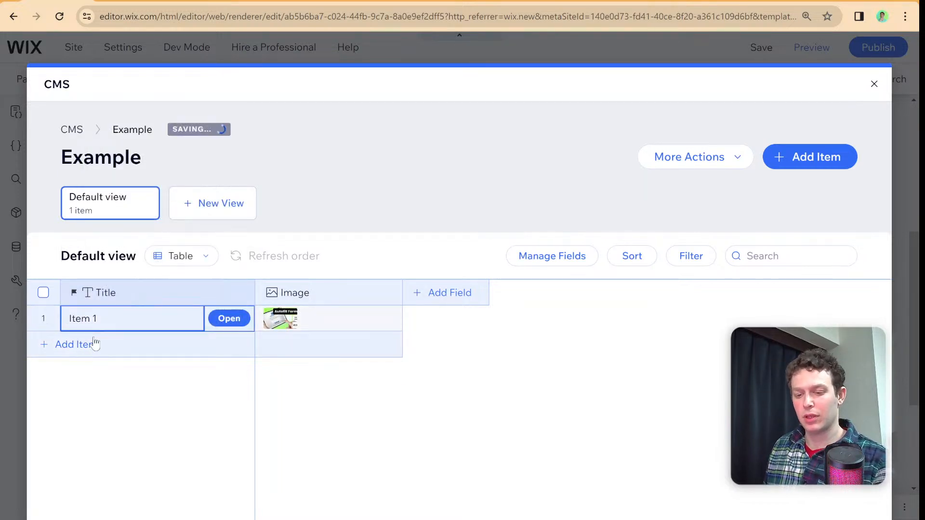
- Add two more items titled "Item 2" and "Item 3" to the Example collection and close it
left_click(95, 344)
type("Item 2")
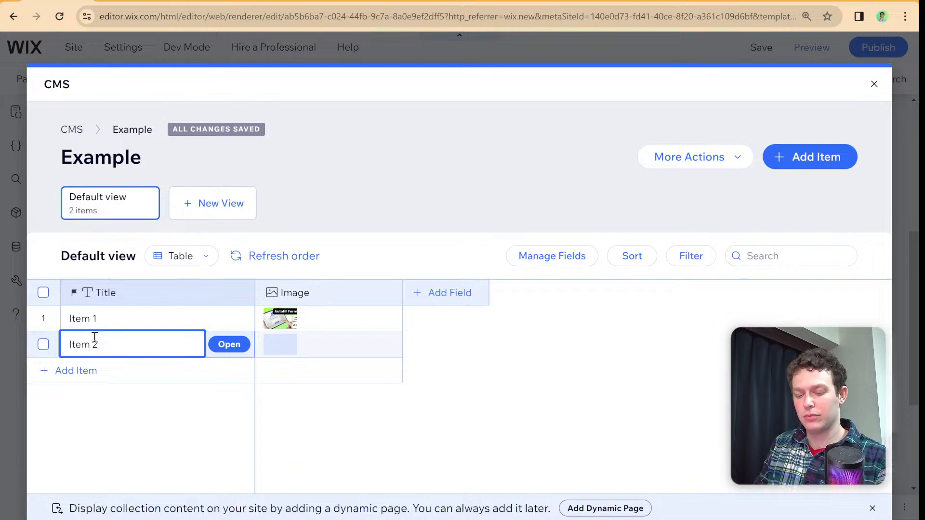
left_click(121, 370)
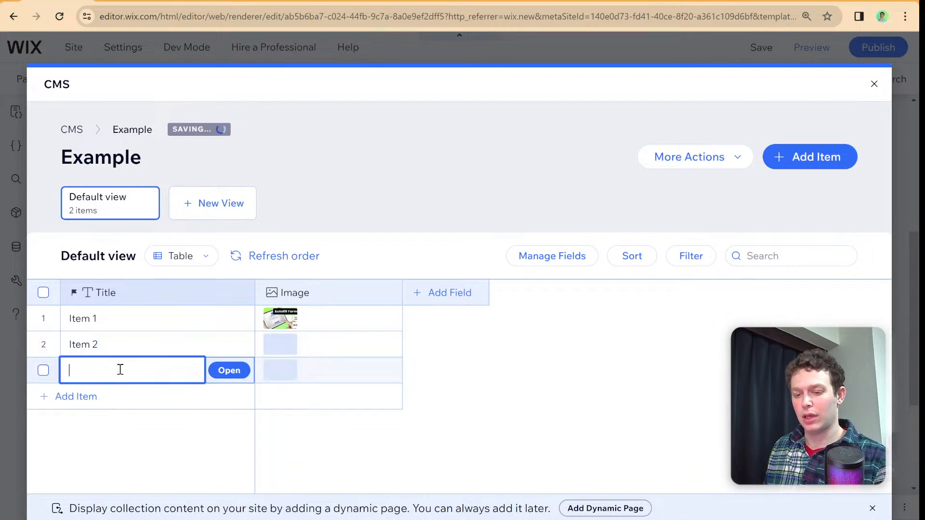
type("Item")
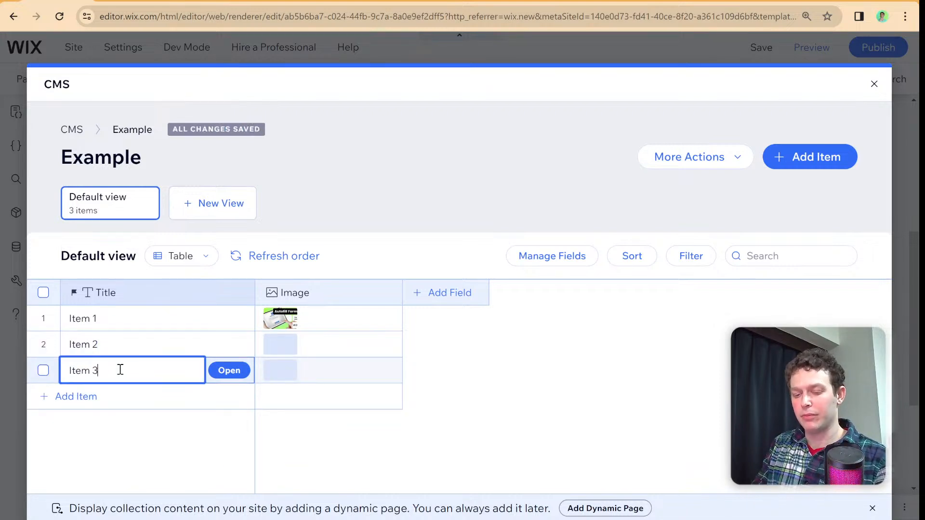
type(" 3")
key("Return")
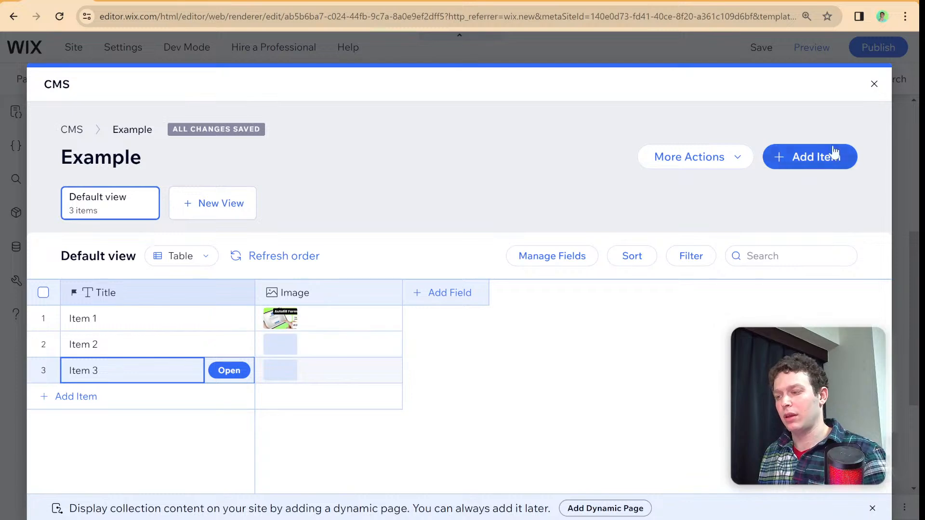
left_click(874, 84)
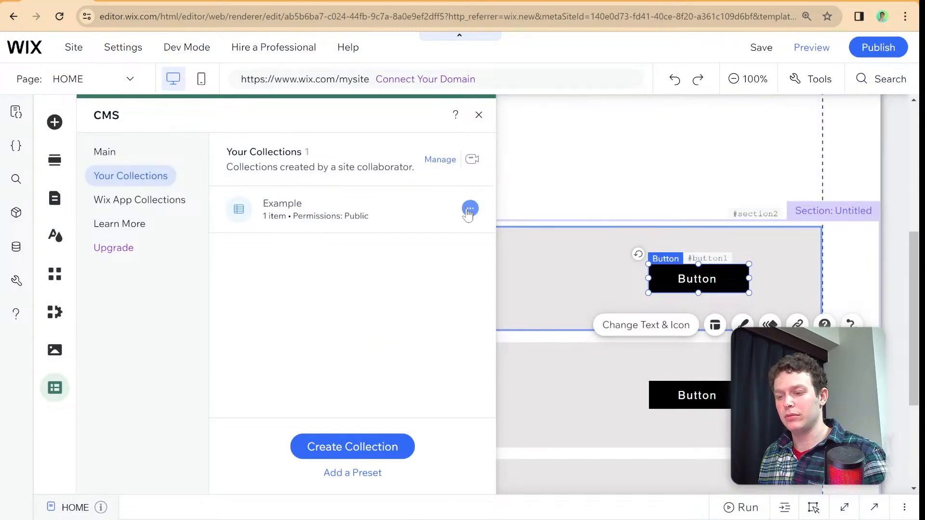
- Look at the Example collection's permissions and privacy settings, and return to the page canvas
left_click(469, 209)
left_click(485, 211)
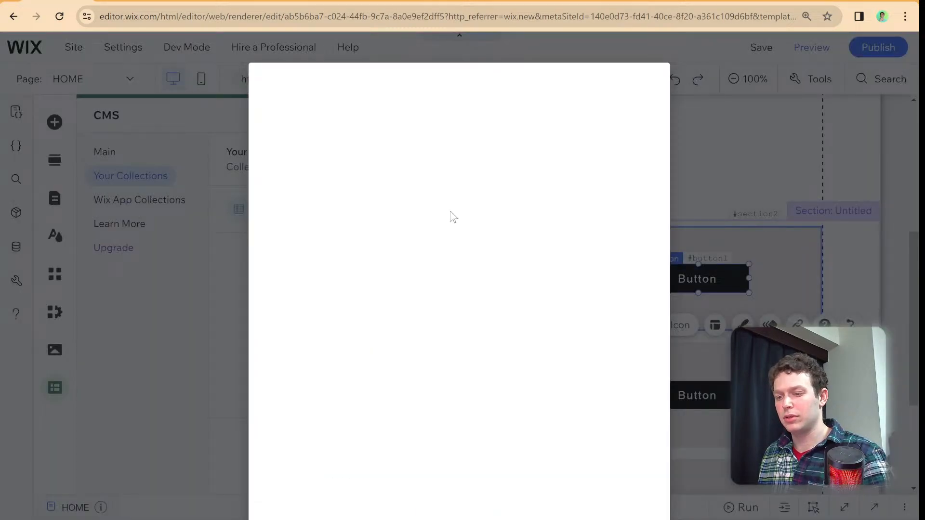
left_click(532, 127)
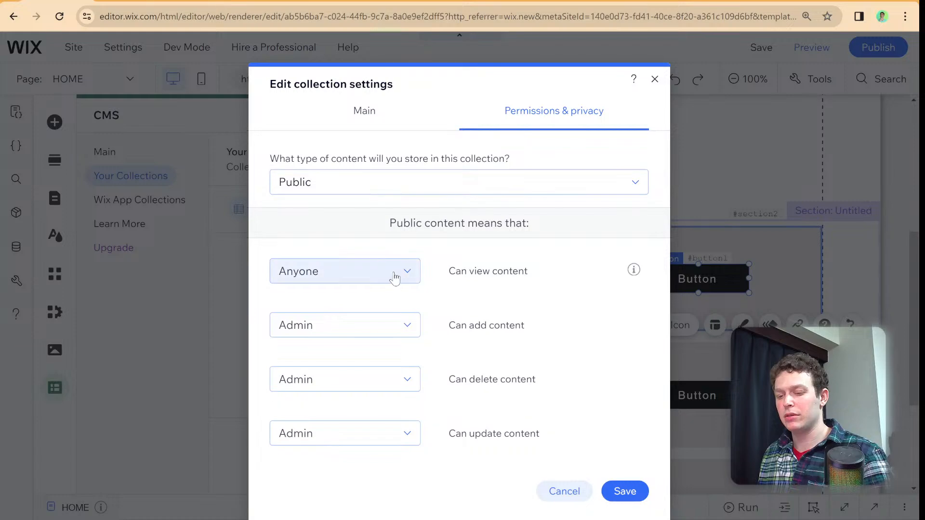
left_click(654, 80)
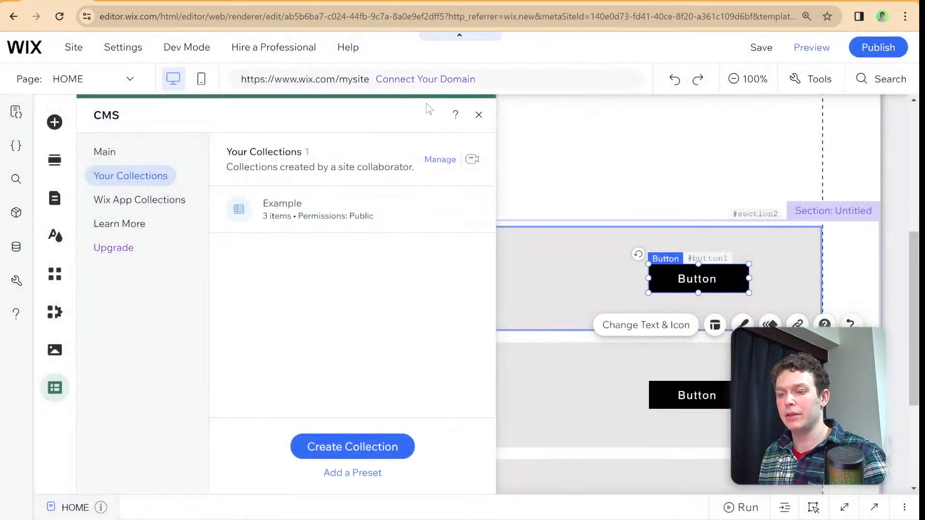
left_click(478, 114)
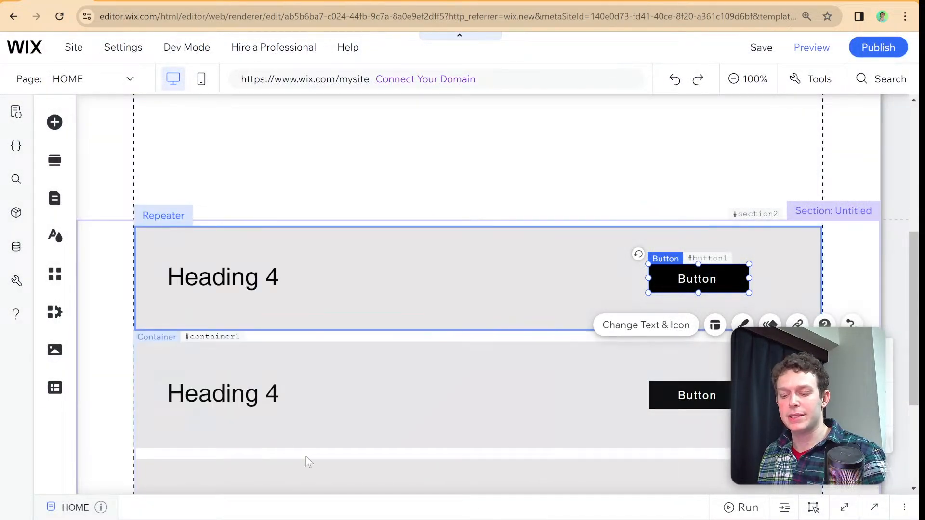
- Expand the HOME page code and delete the #html1 onMessage handler from the onReady function
left_click_drag(305, 509, 325, 304)
left_click(260, 433)
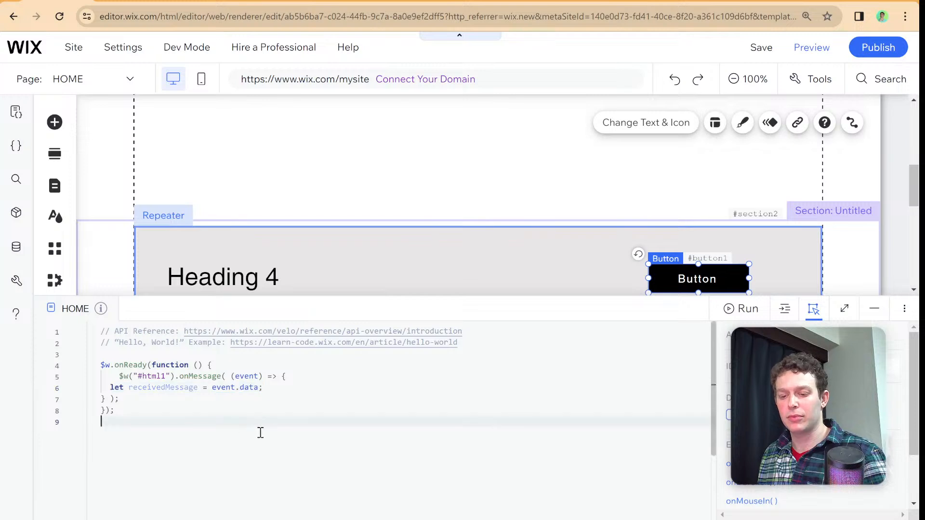
left_click_drag(223, 394, 119, 377)
key("BackSpace")
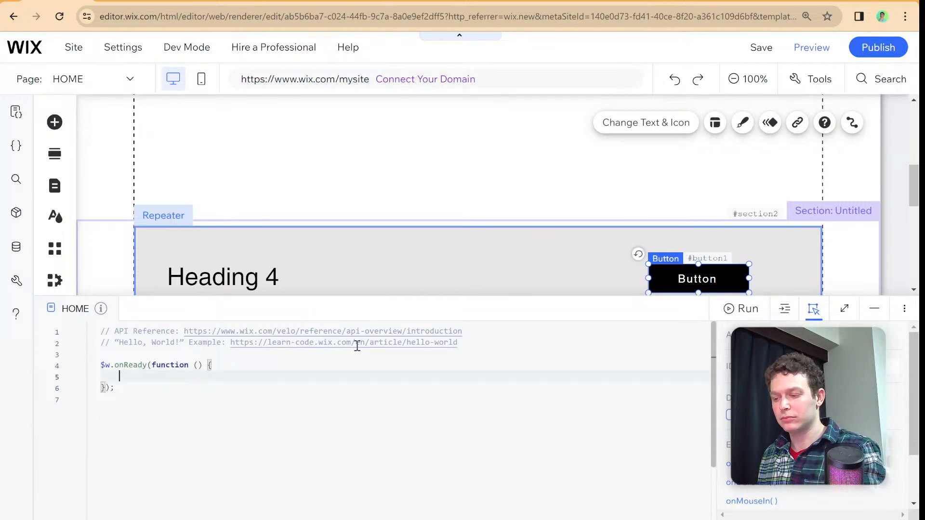
- Rename the element IDs: the repeater to exampleRepeater, its heading text to title, and its button to updateButton
left_click(385, 225)
left_click(384, 236)
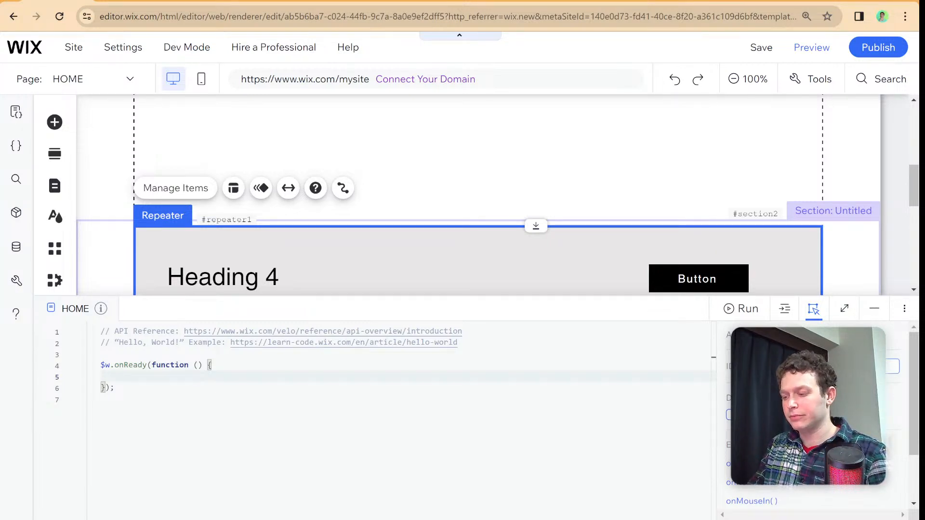
left_click(282, 276)
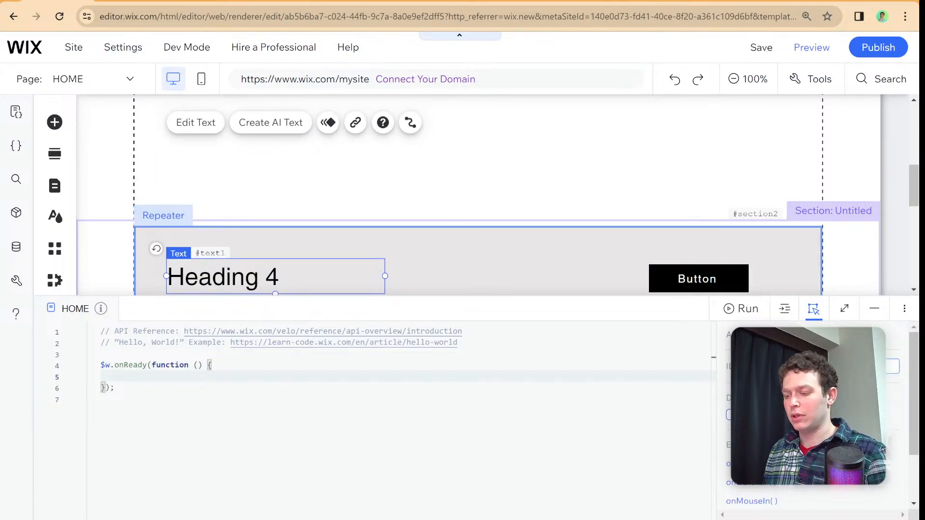
left_click(674, 279)
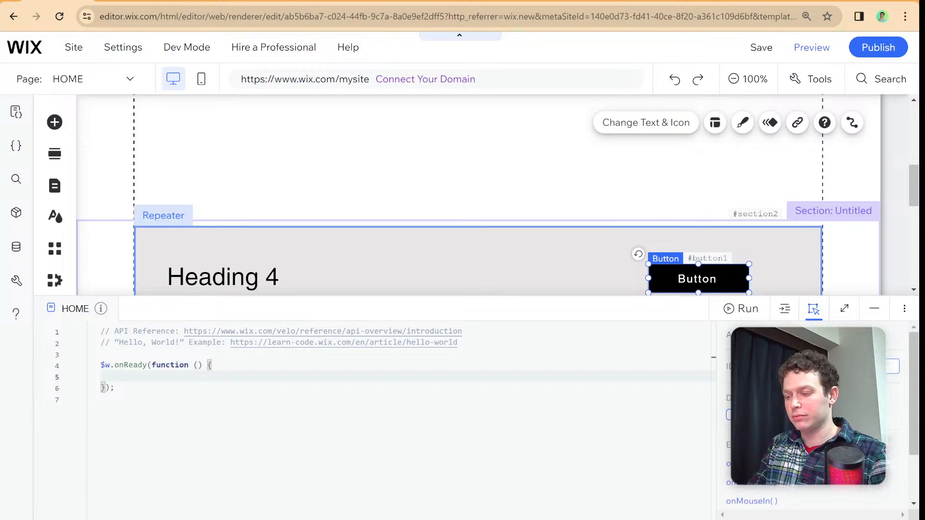
key("Return")
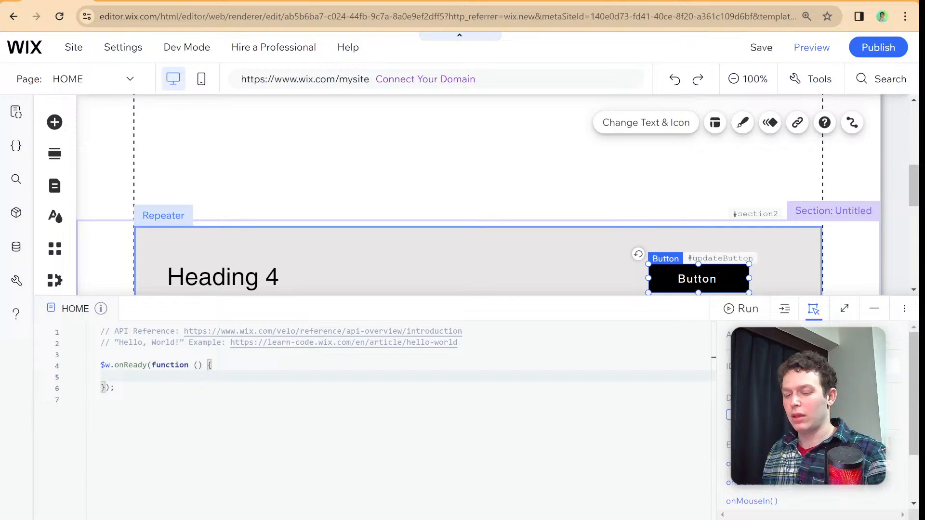
- Add an empty async function named populateExampleRepeater with no parameters below the onReady block in the HOME page code
left_click(282, 376)
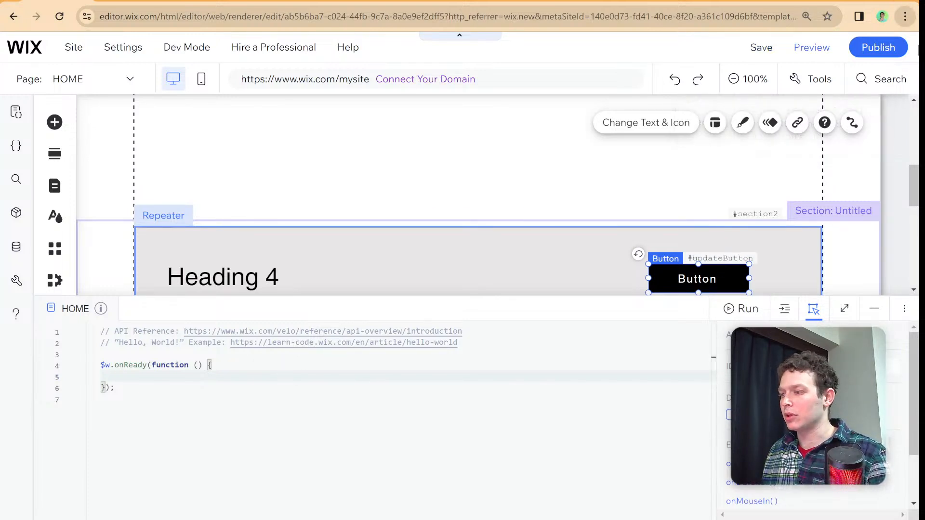
key("ctrl+plus")
key("ctrl+plus")
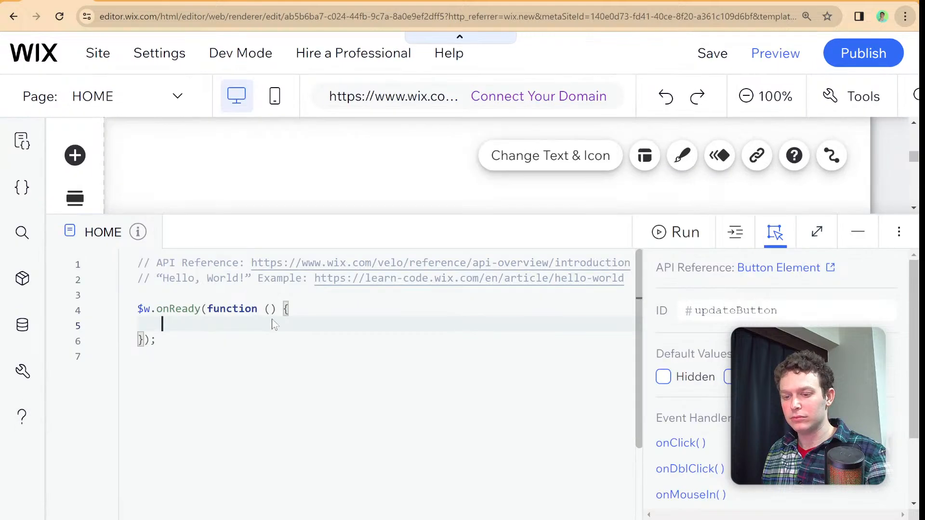
left_click(255, 352)
key("Return")
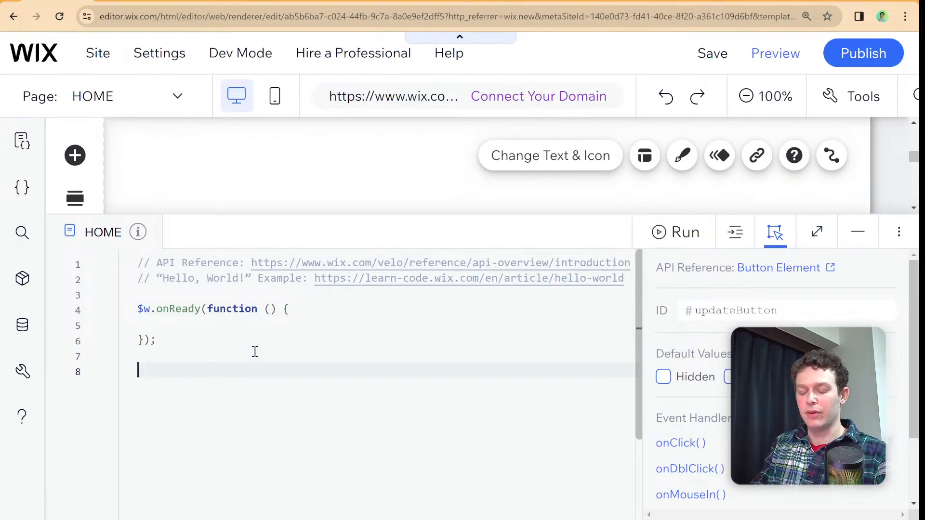
type("async fun")
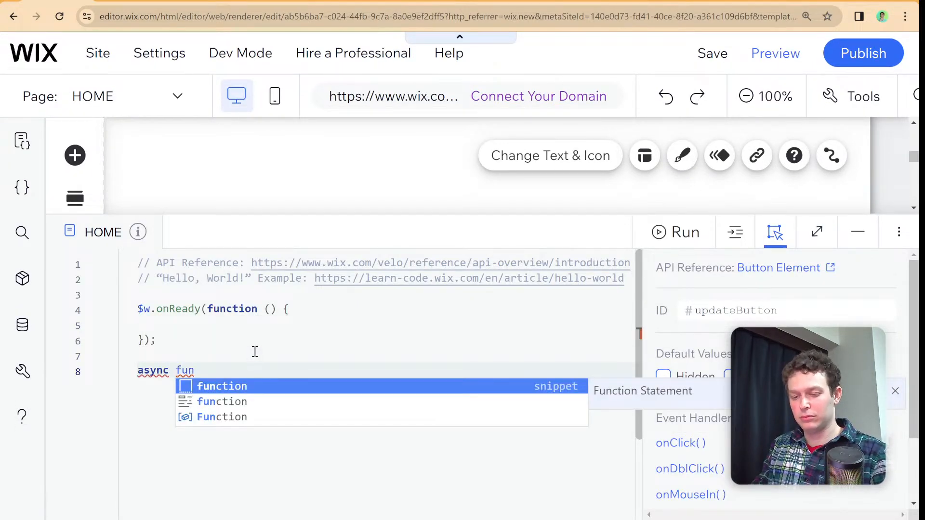
key("Return")
type("populate")
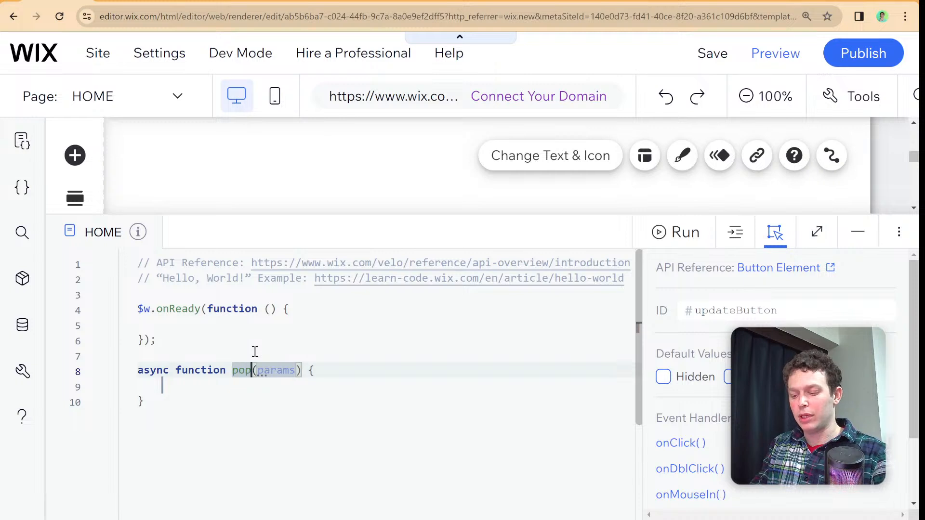
type("mpleRepea")
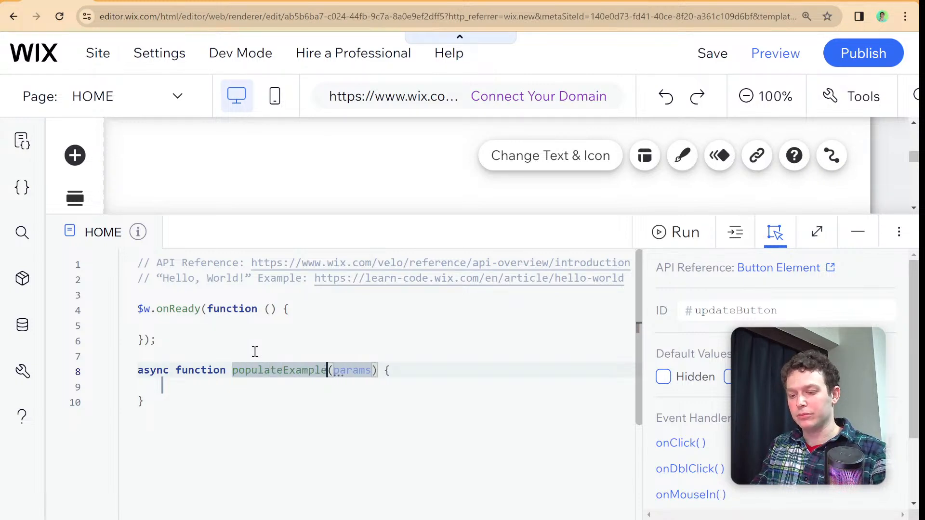
type("ter")
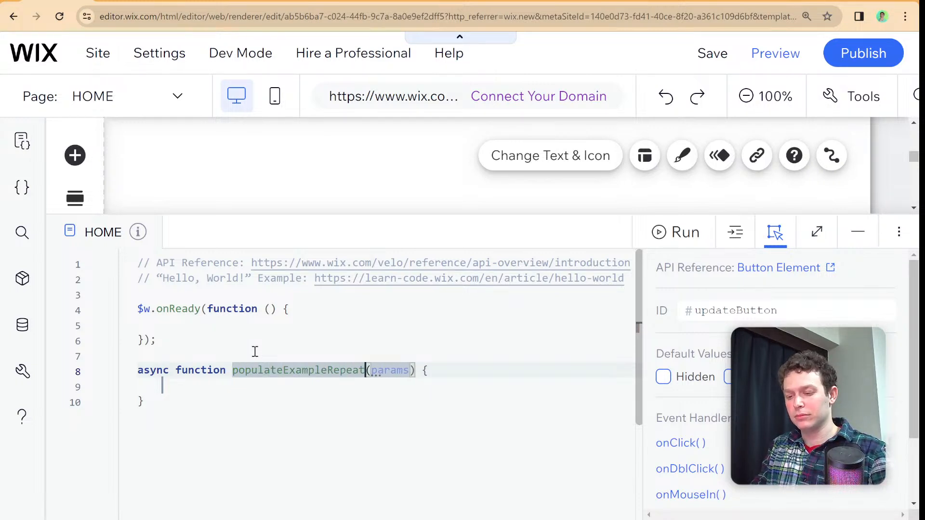
double_click(392, 370)
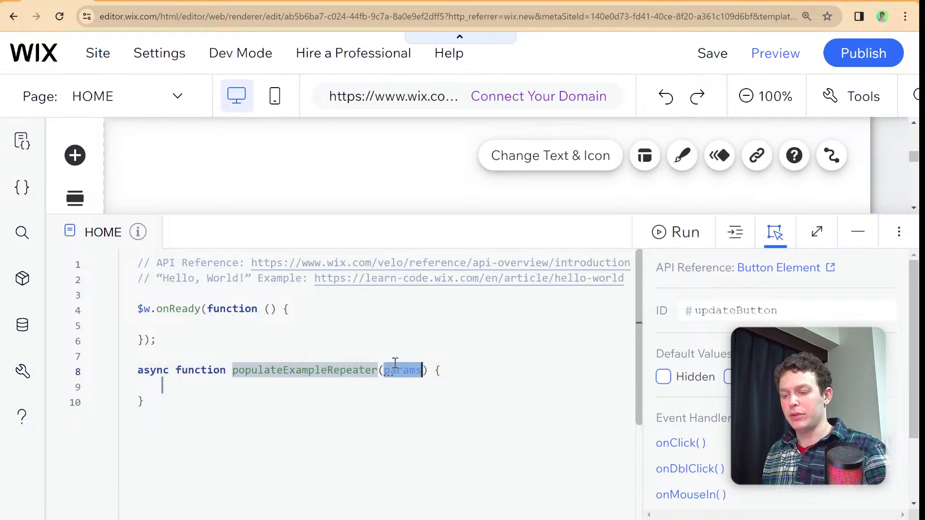
key("BackSpace")
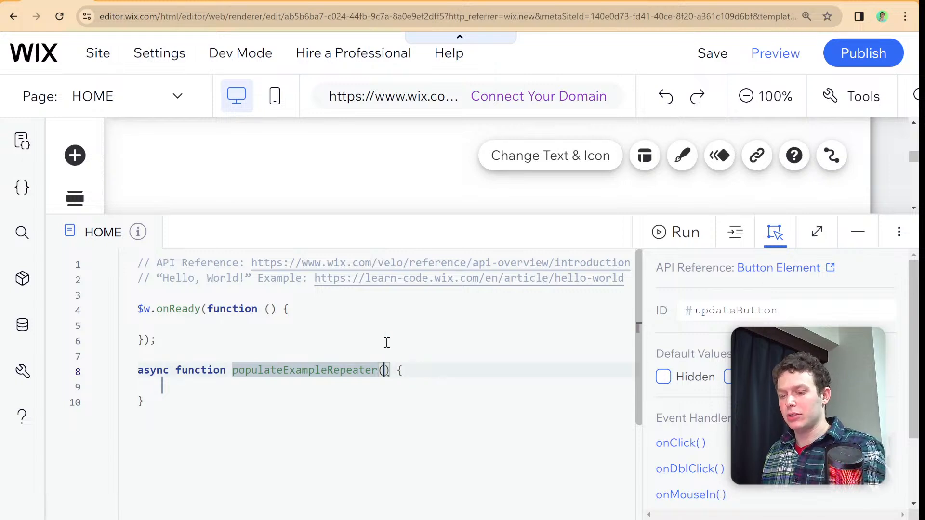
- Replace the two comment lines at the start of the page code with import wixData from 'wix-data';
left_click_drag(142, 265, 202, 270)
left_click(140, 262)
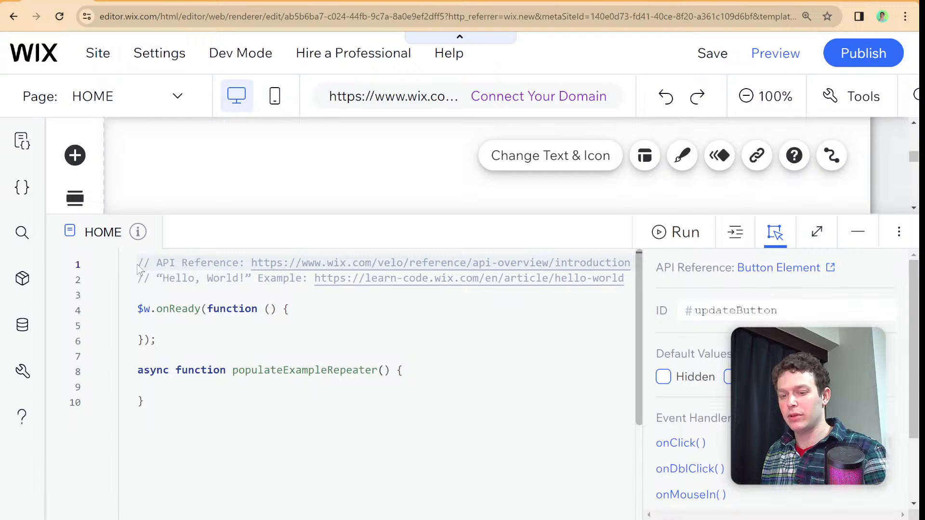
left_click_drag(140, 263, 627, 280)
key("BackSpace")
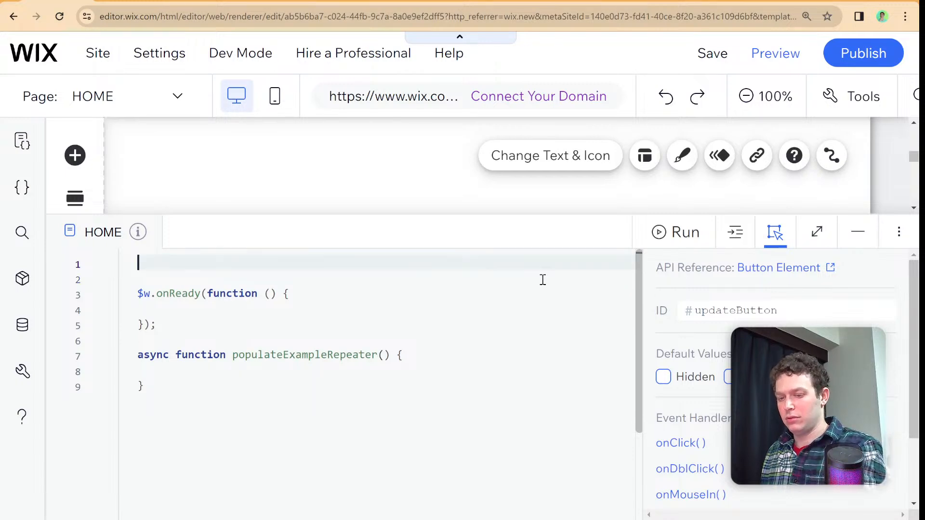
type("import")
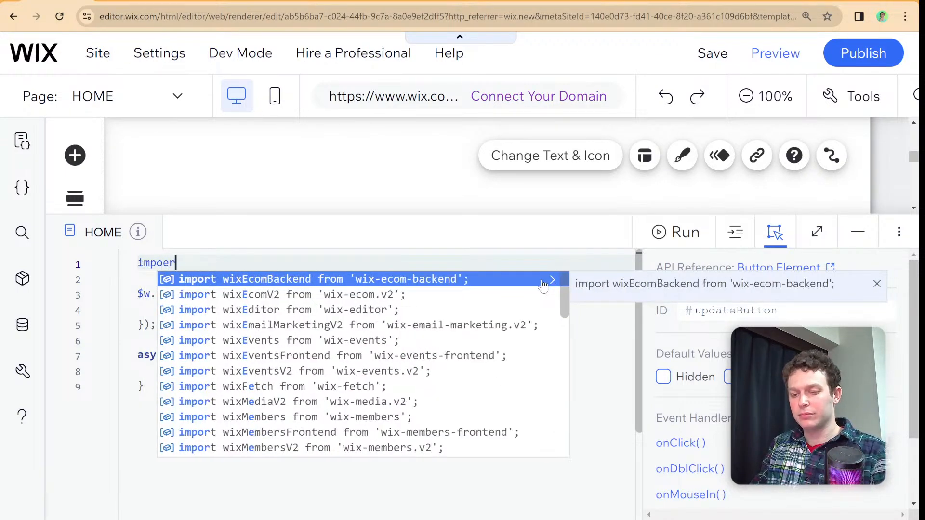
key("BackSpace")
key("BackSpace")
type("rt wi")
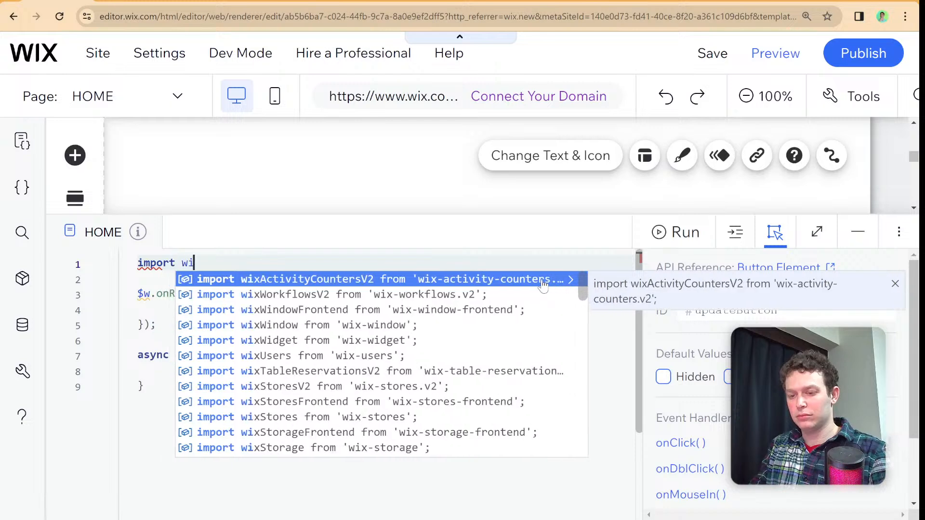
type("xData")
key("Down")
key("Down")
key("Return")
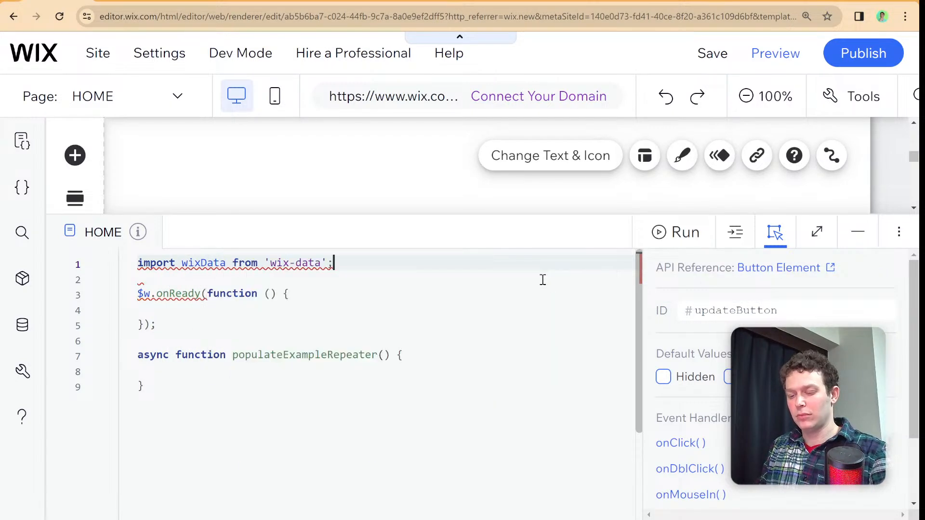
- Inside populateExampleRepeater, declare the constant exampleQueryResult as an awaited wixData.query call with an empty string argument
left_click(394, 364)
type("co")
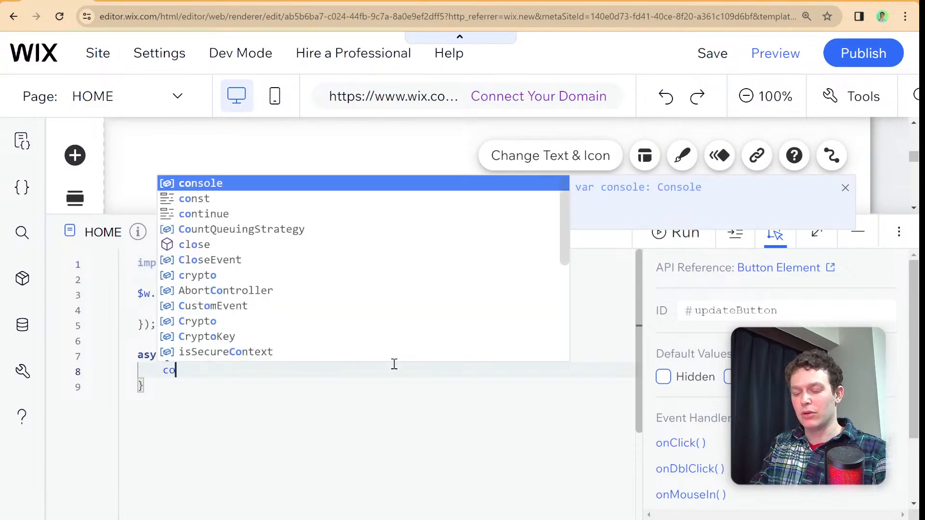
type("nst example")
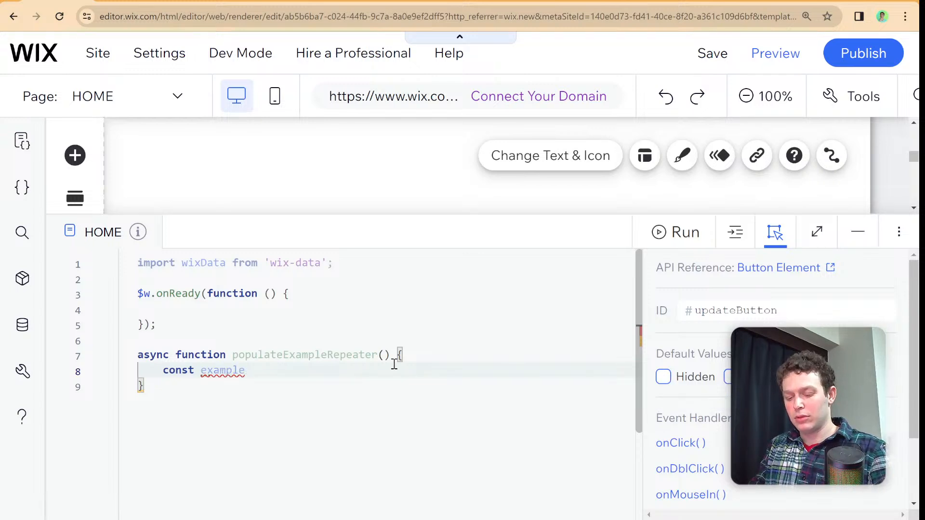
type("QueryResult")
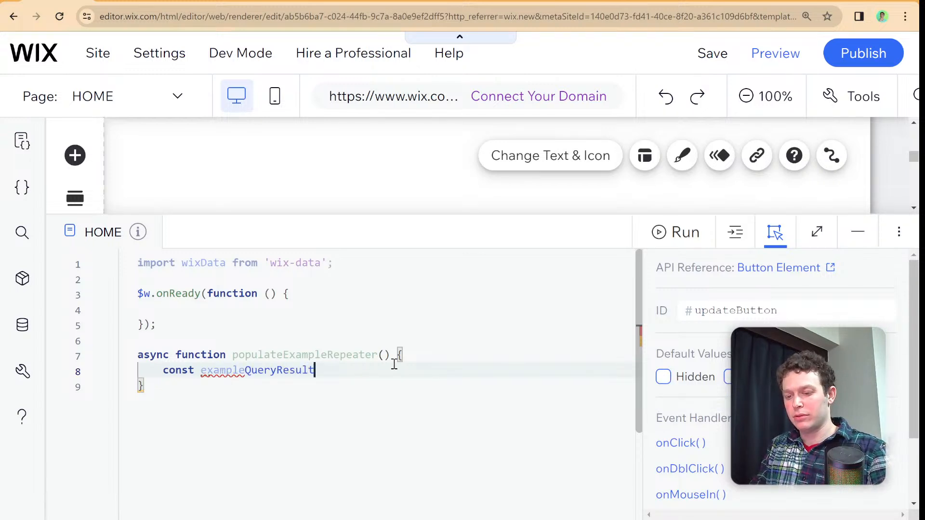
type(" = await ")
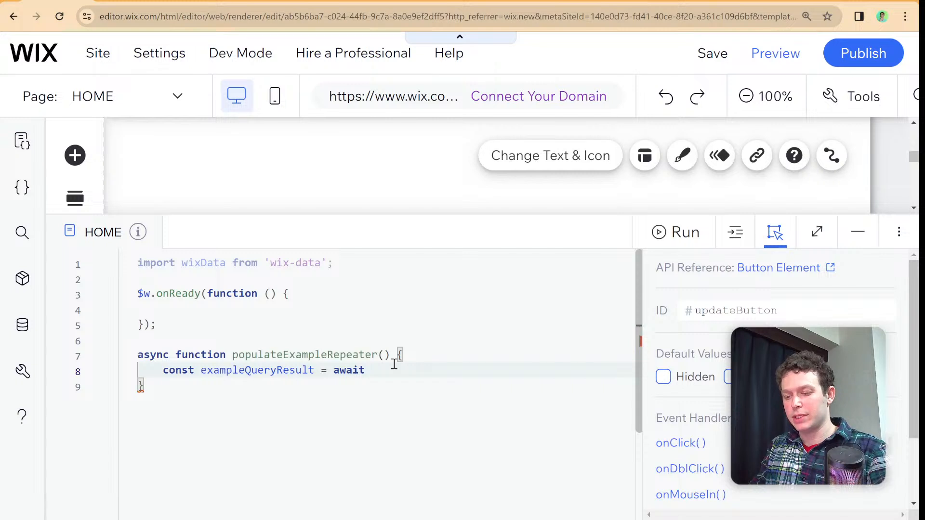
type("wixData.qu")
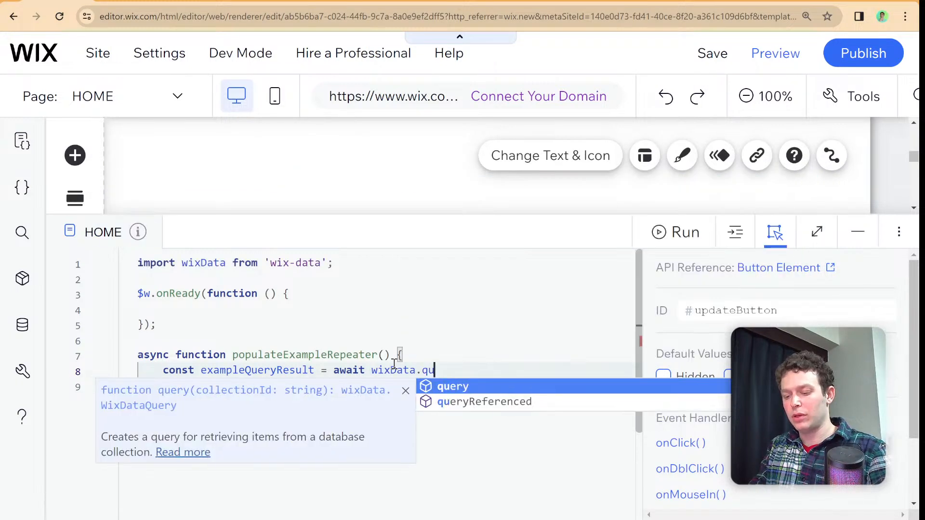
type("e")
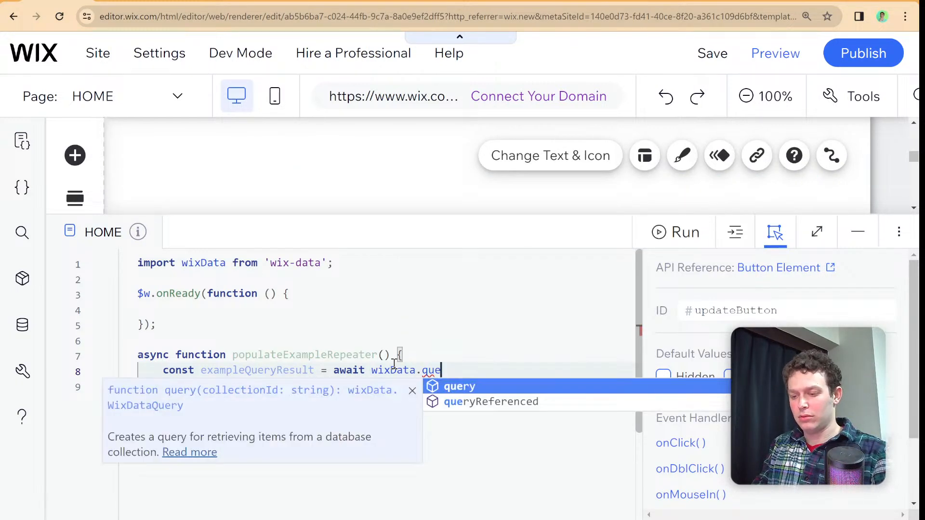
key("Return")
type("(\"")
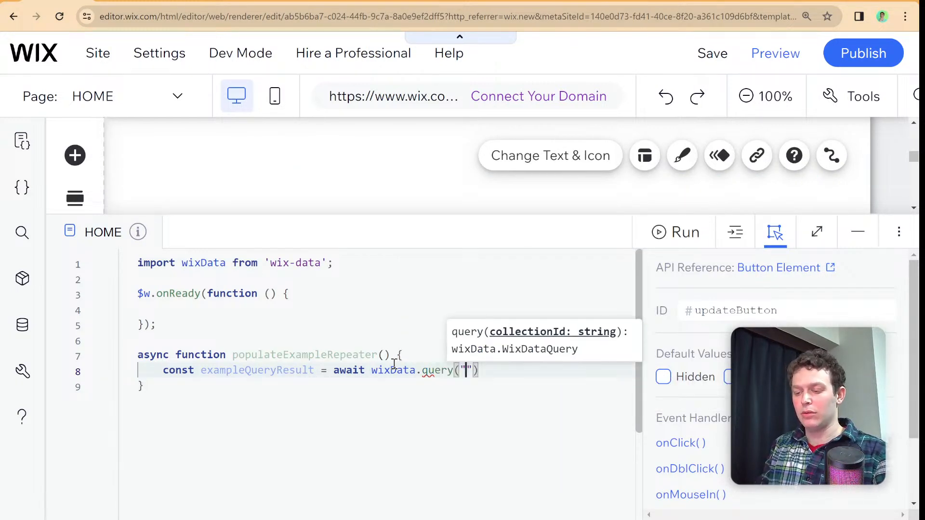
- Copy the Example collection's ID into the query argument and complete the statement with .find();
left_click(22, 325)
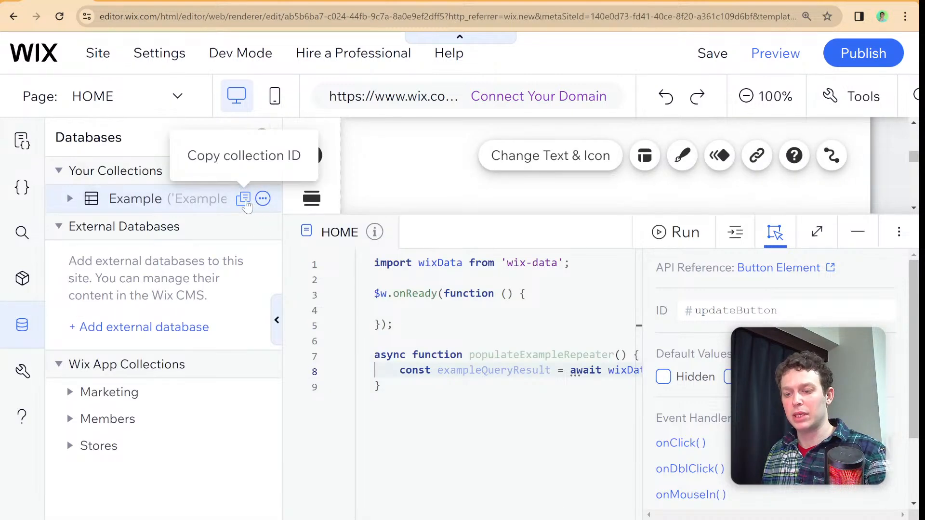
left_click(278, 316)
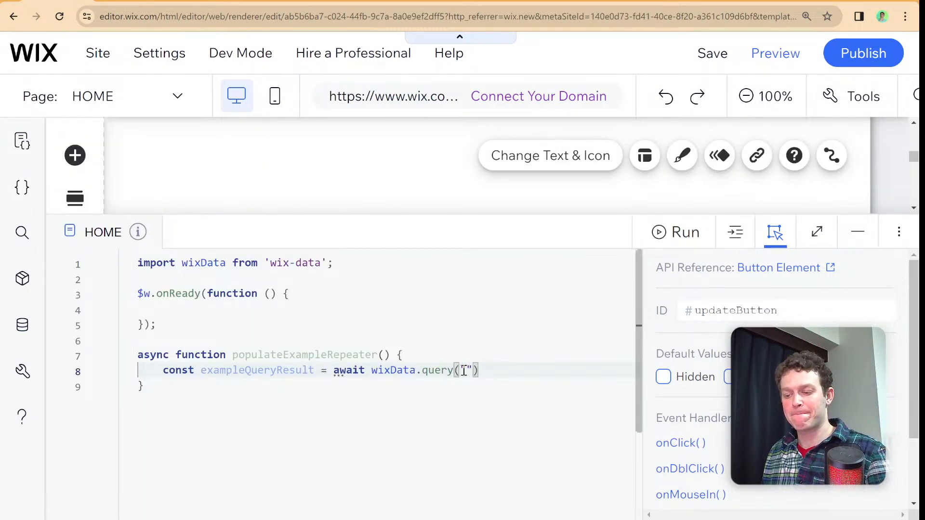
type("Example")
left_click(574, 368)
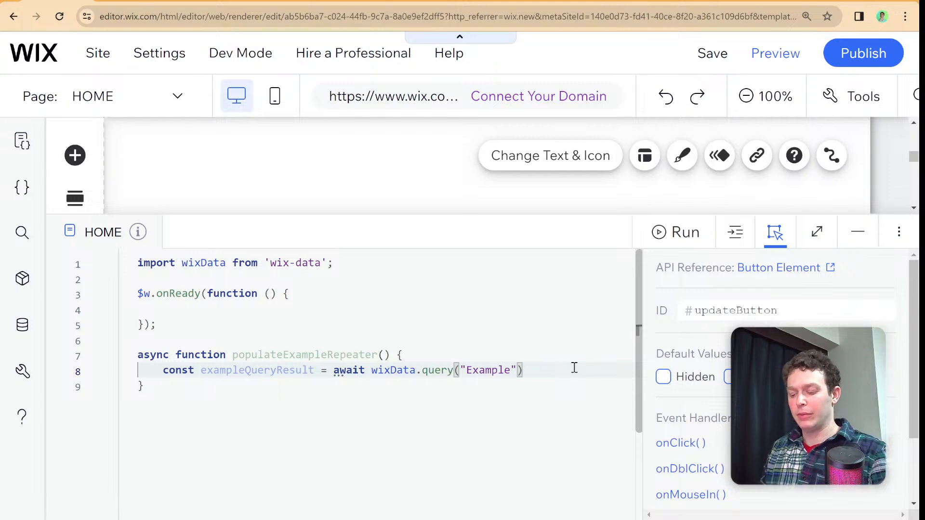
type(".find();")
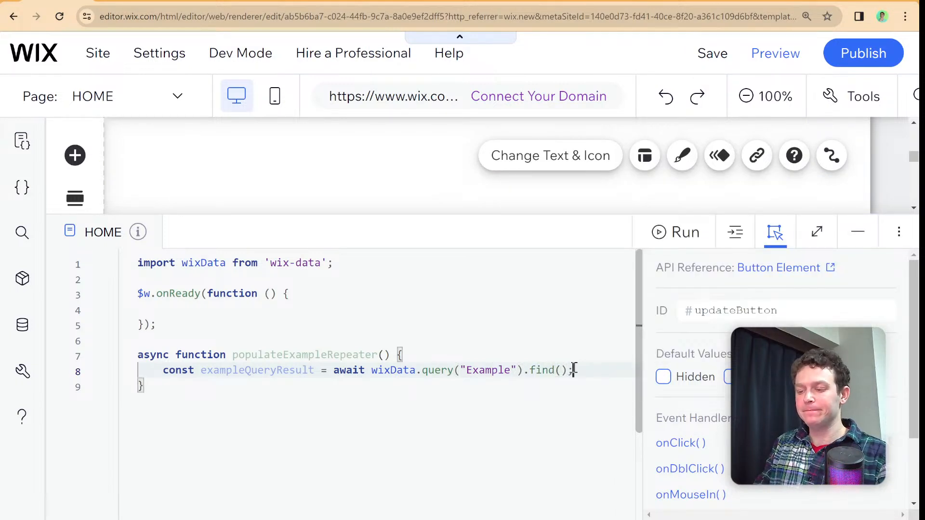
- Below the query, declare the constant data as exampleQueryResult.items;
key("Return")
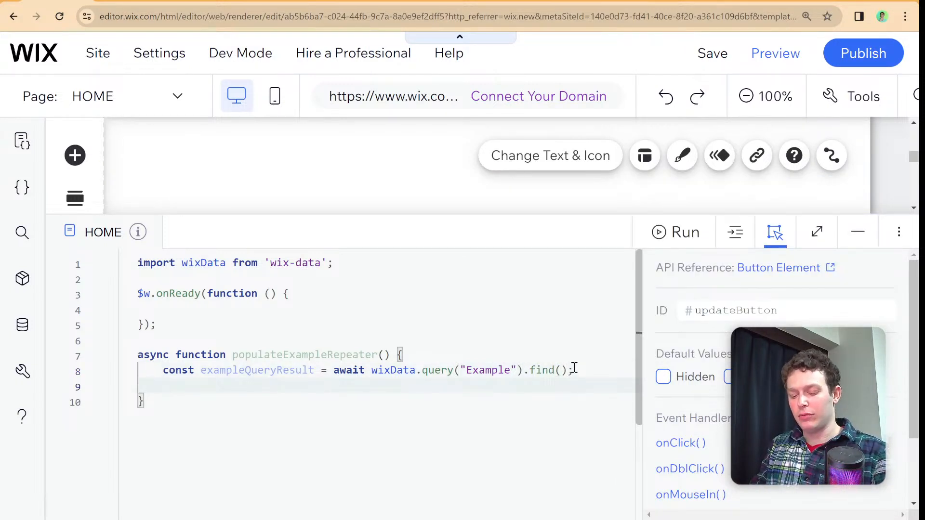
type("const data ")
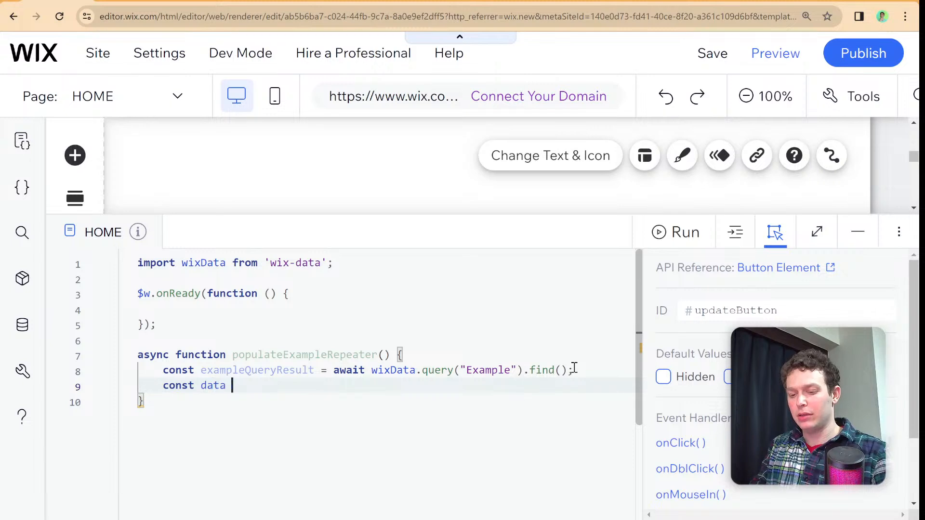
type("= ex")
key("Return")
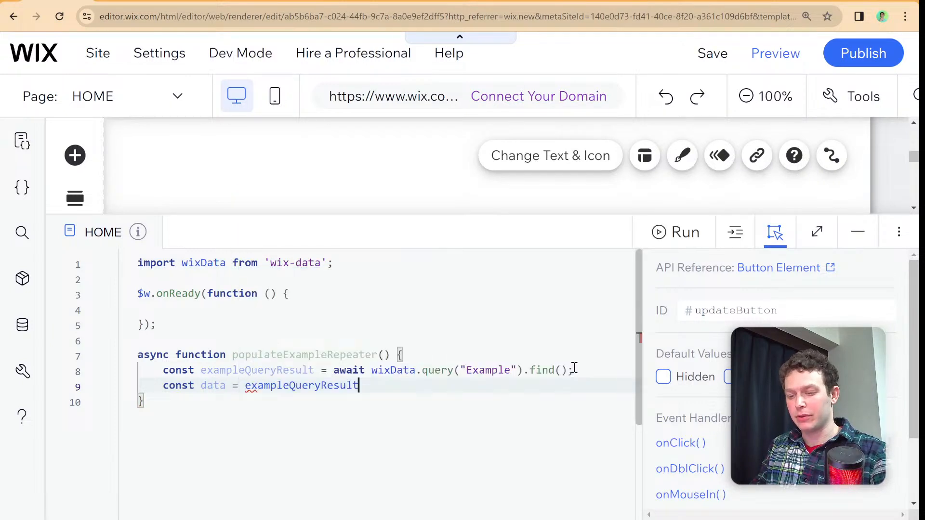
type(".items;")
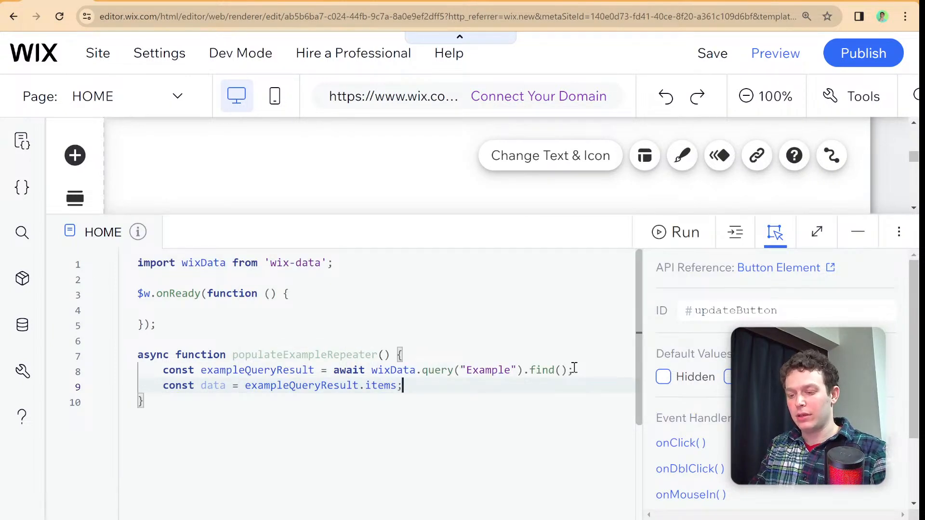
- Below the data constant, assign the items to the repeater with $w("#exampleRepeater").data = data;
key("Return")
key("Return")
type("da")
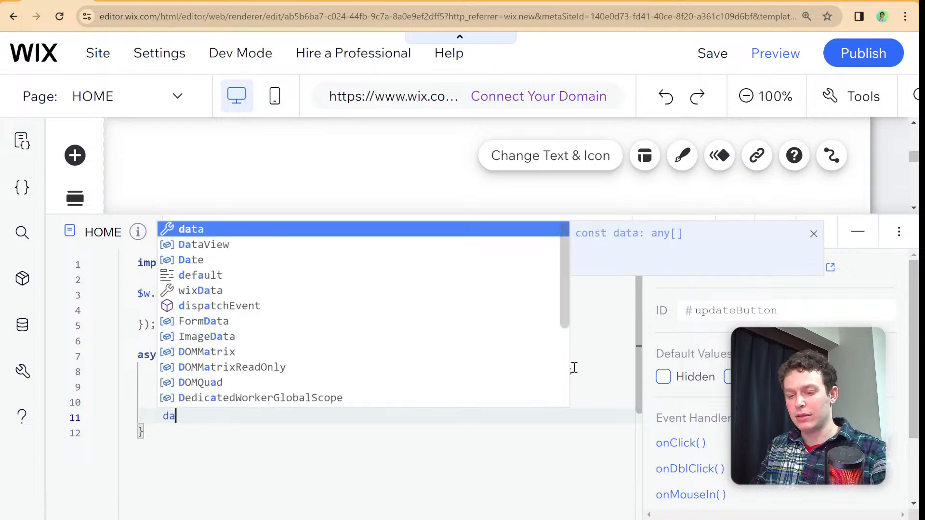
key("BackSpace")
key("BackSpace")
type("$w(\"#")
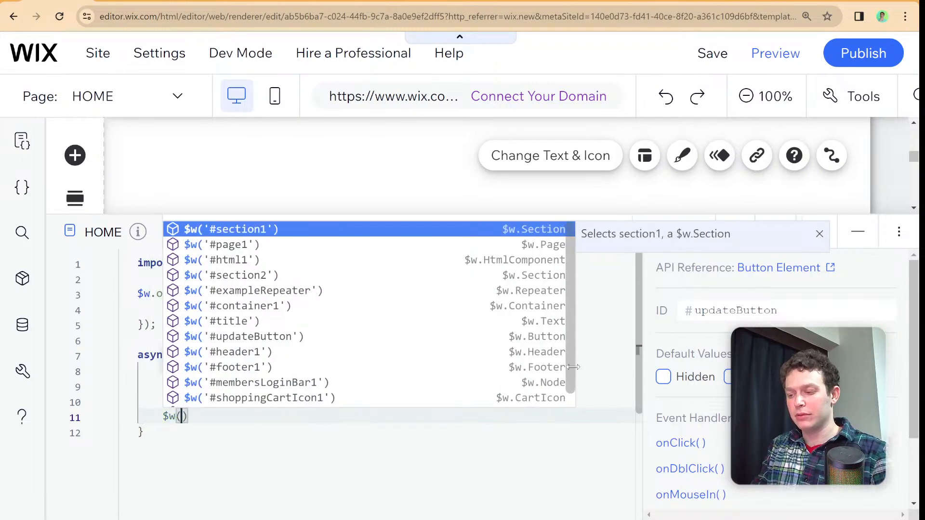
type("exa")
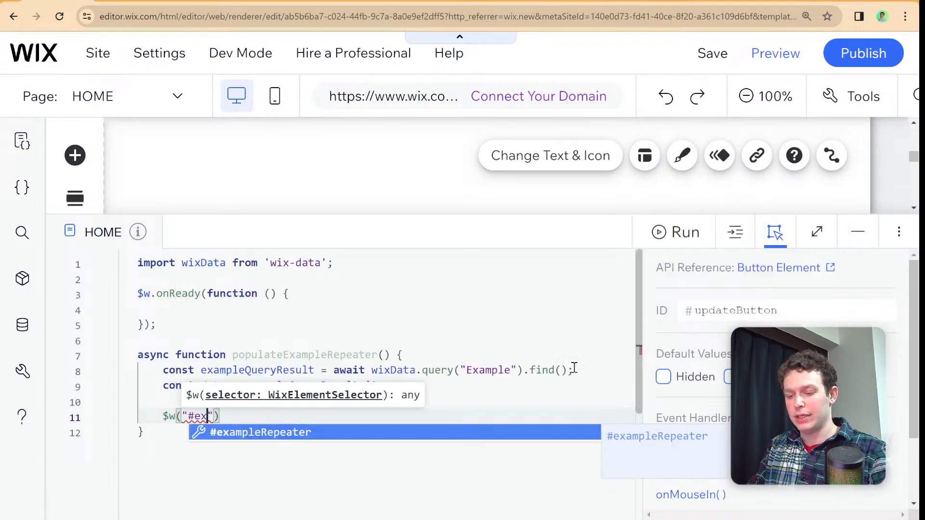
key("Return")
key("End")
type(".da")
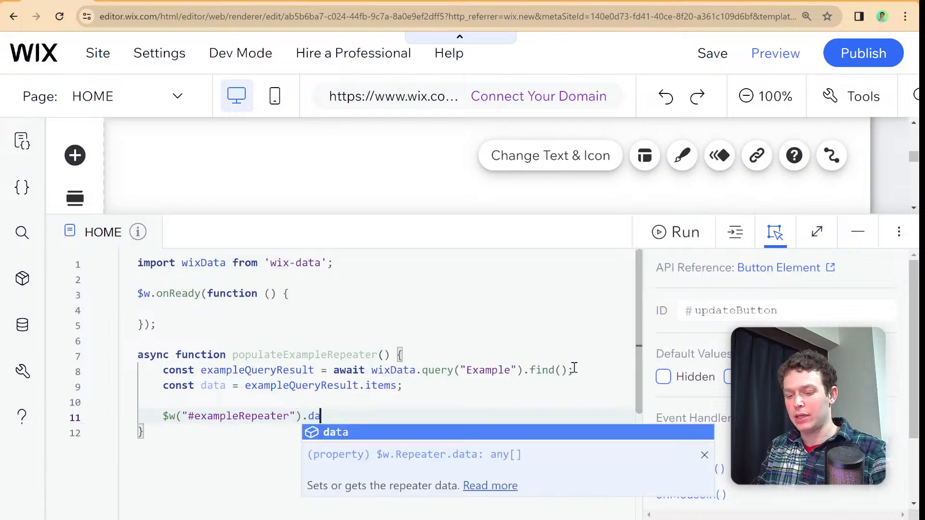
type("ta = data;")
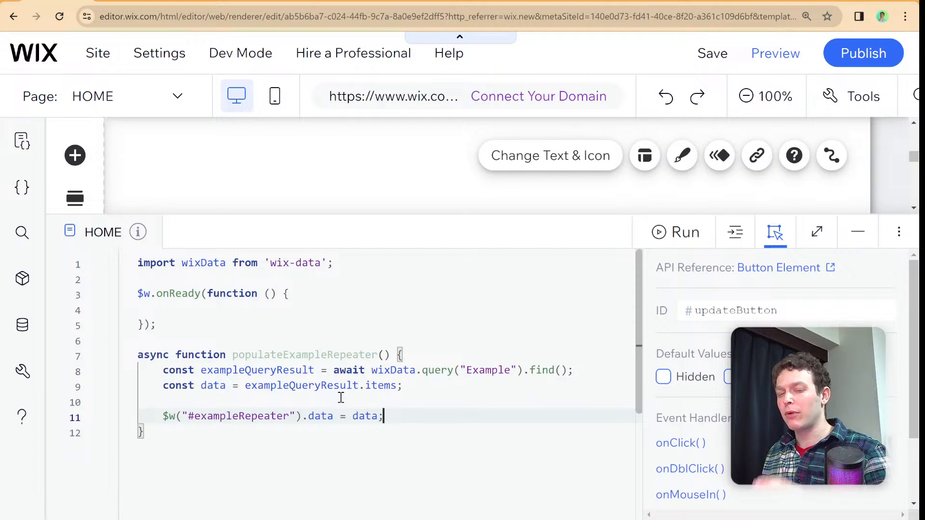
- Add a blank page to the site menu and name it Update Form
left_click(378, 234)
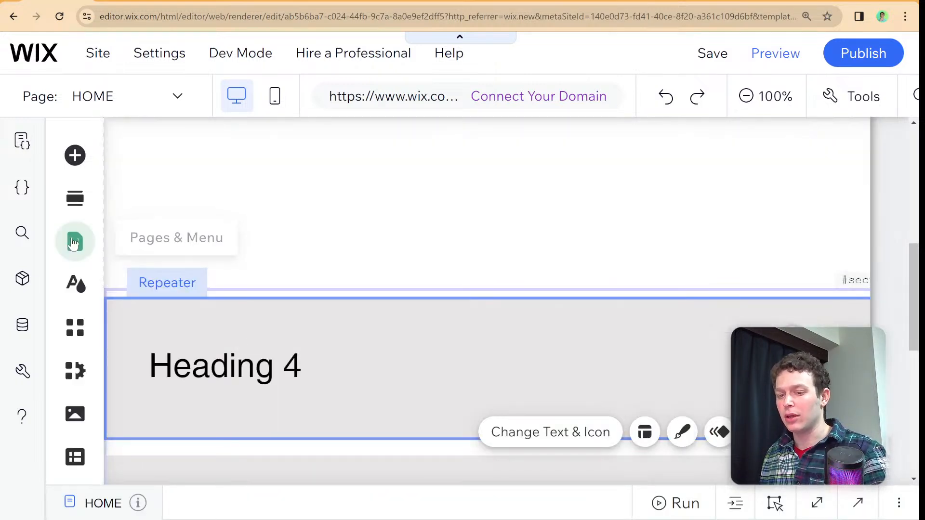
left_click(73, 244)
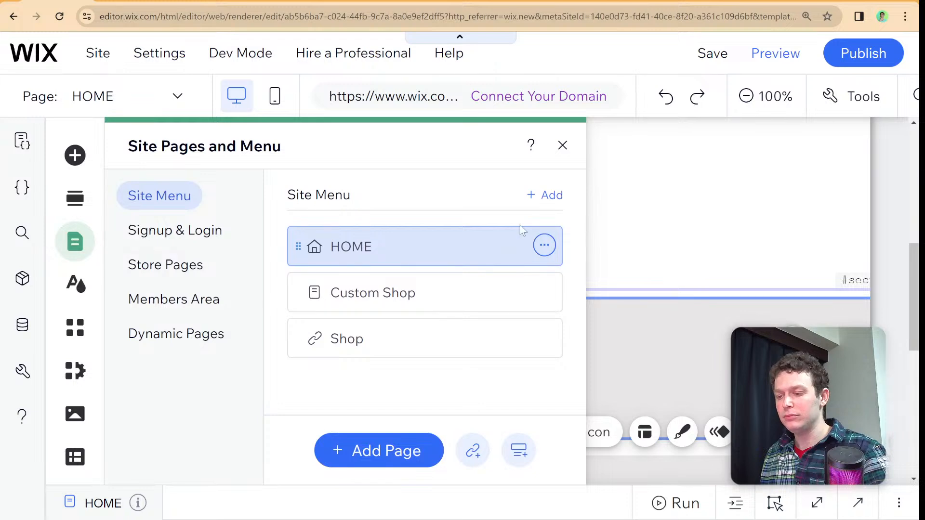
left_click(545, 196)
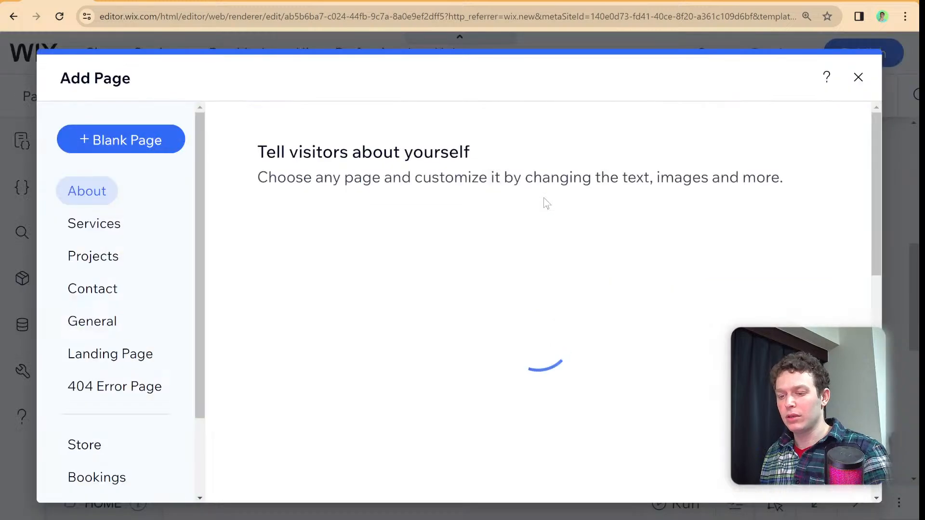
left_click(159, 145)
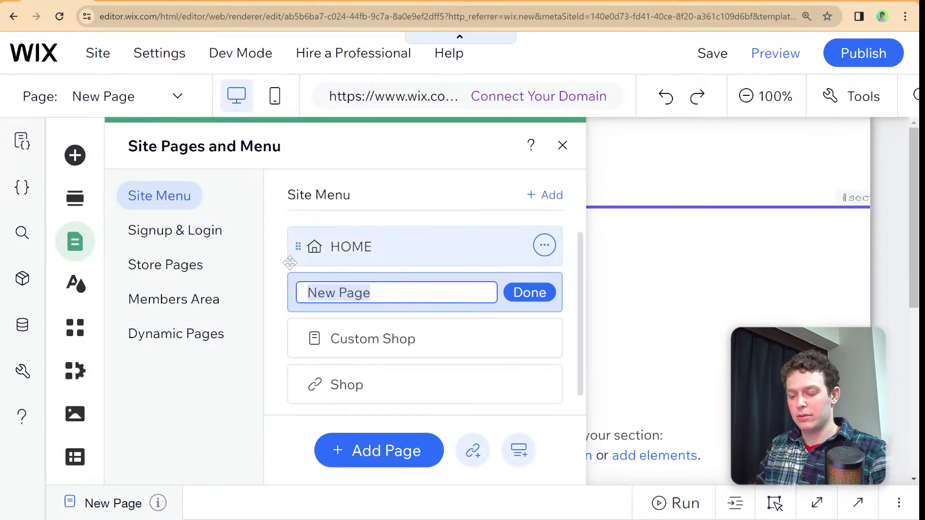
type("Update")
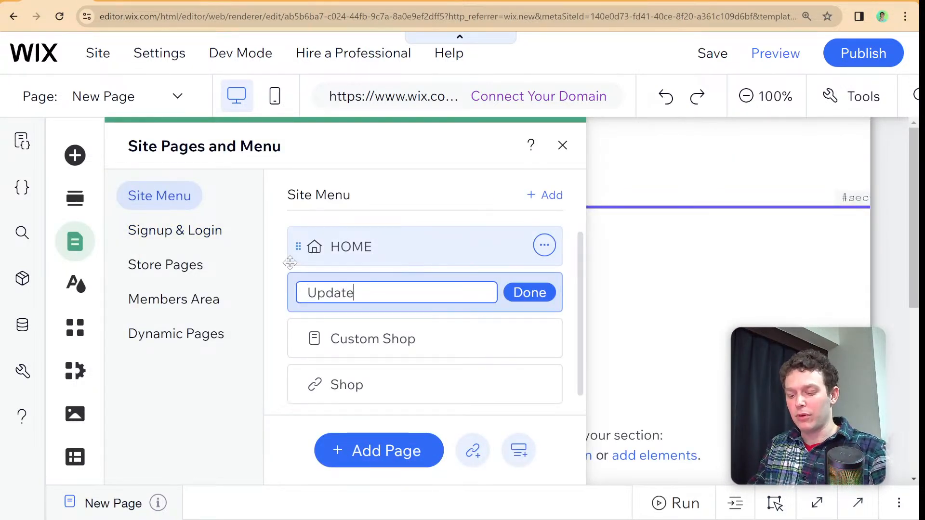
type(" Form")
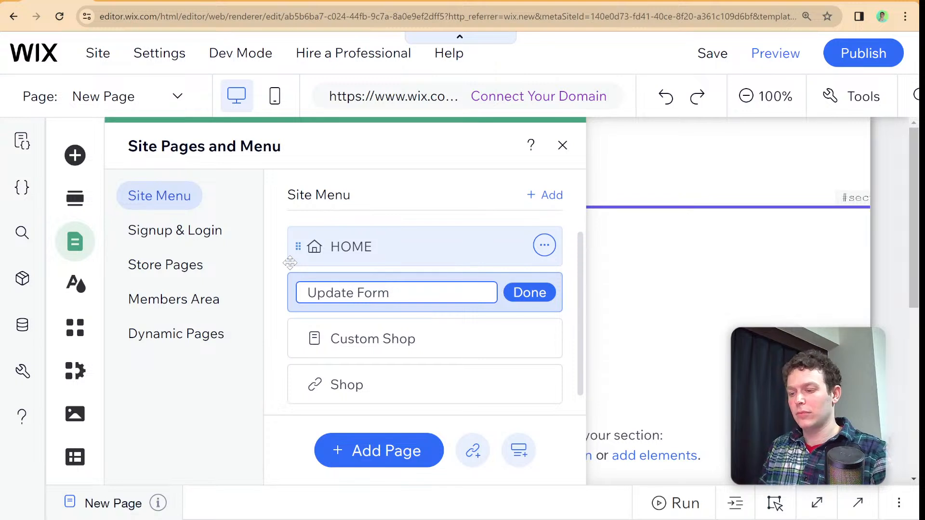
left_click(529, 293)
- Check the Update Form page's URL slug in its SEO basics settings, then close the page settings
left_click(544, 293)
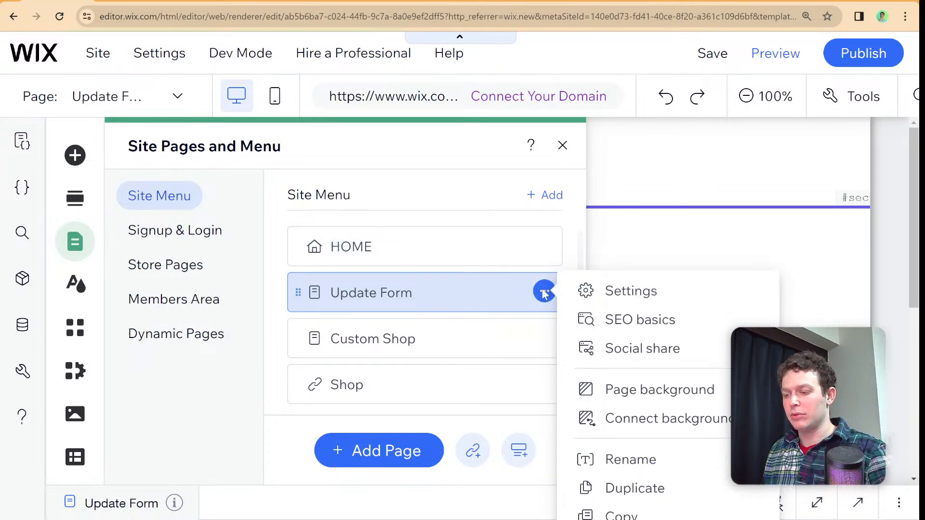
left_click(584, 295)
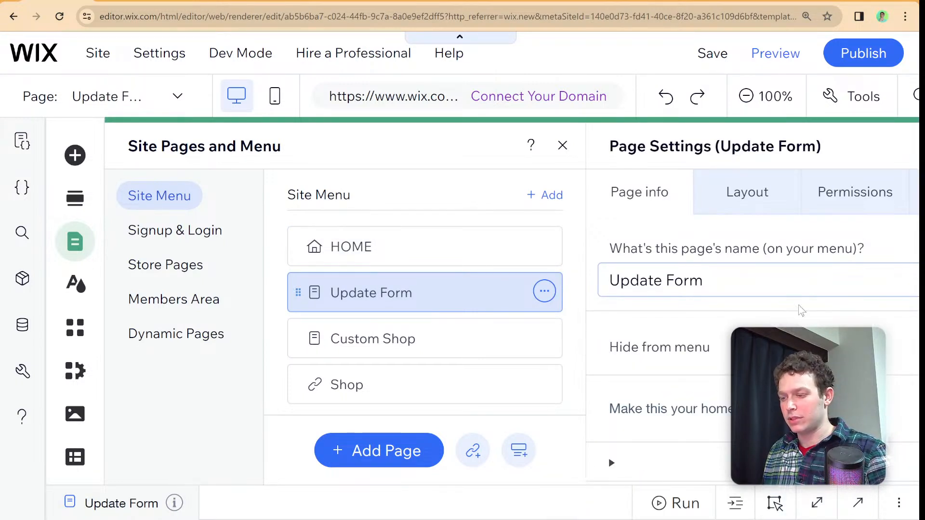
left_click(914, 192)
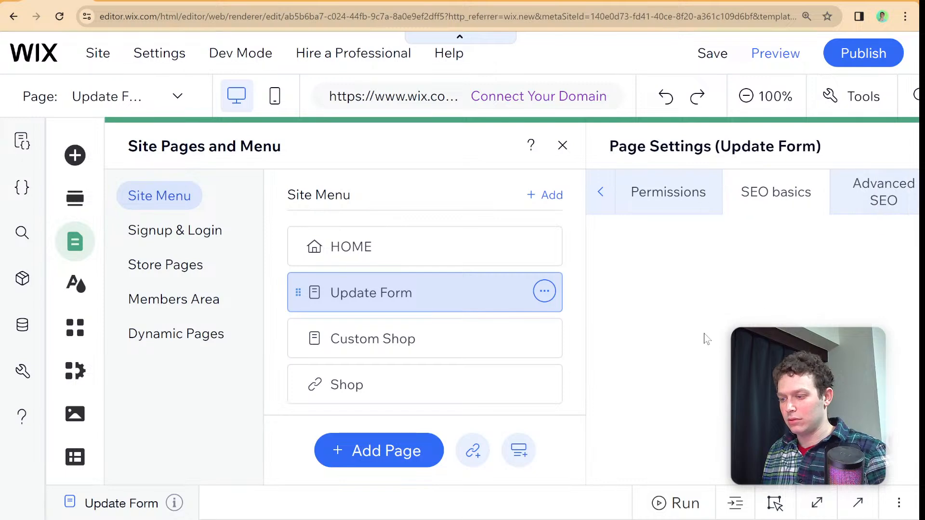
scroll(730, 314, "down", 5)
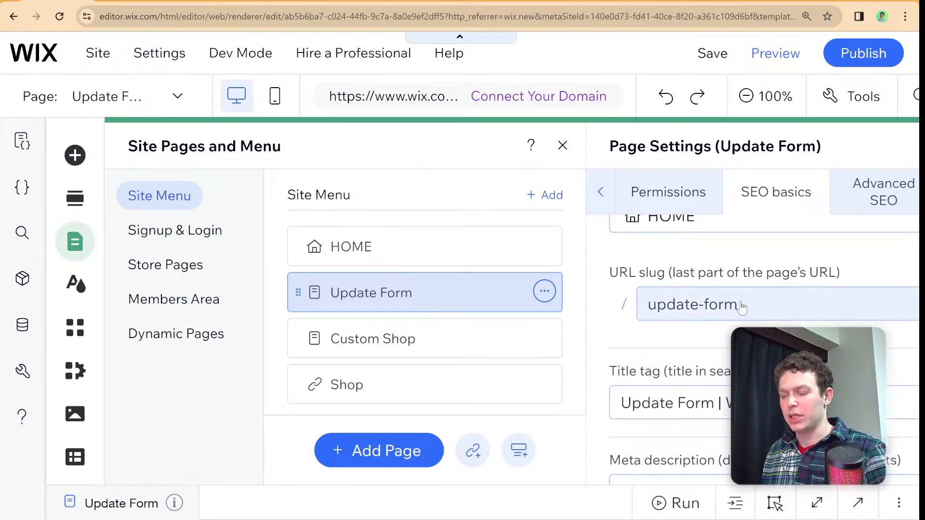
left_click(740, 307)
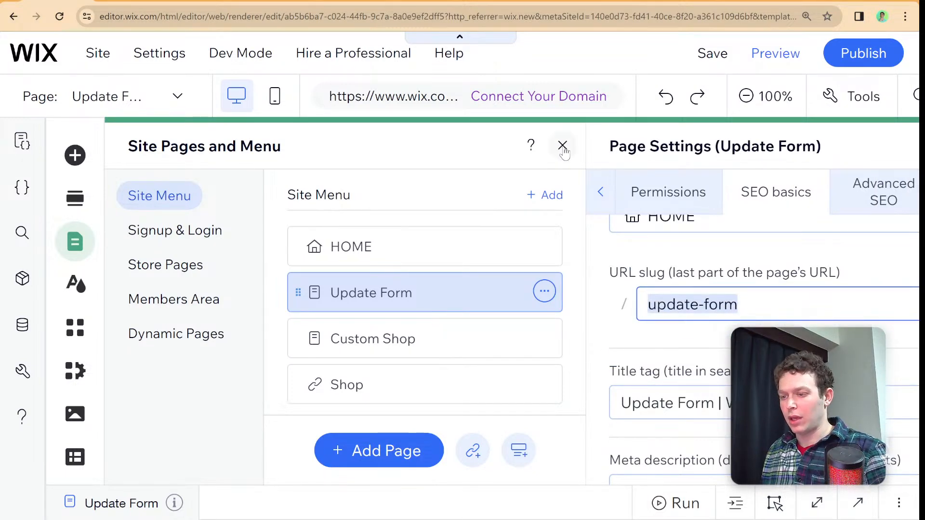
left_click(562, 146)
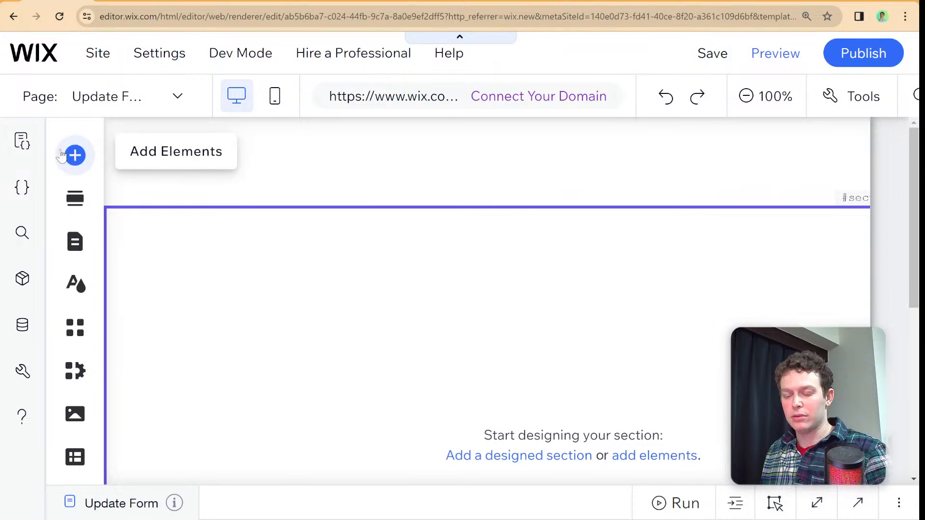
- Add a Heading 5 text element to the Update Form page's section and change its text to Item Id
left_click(72, 154)
left_click(139, 216)
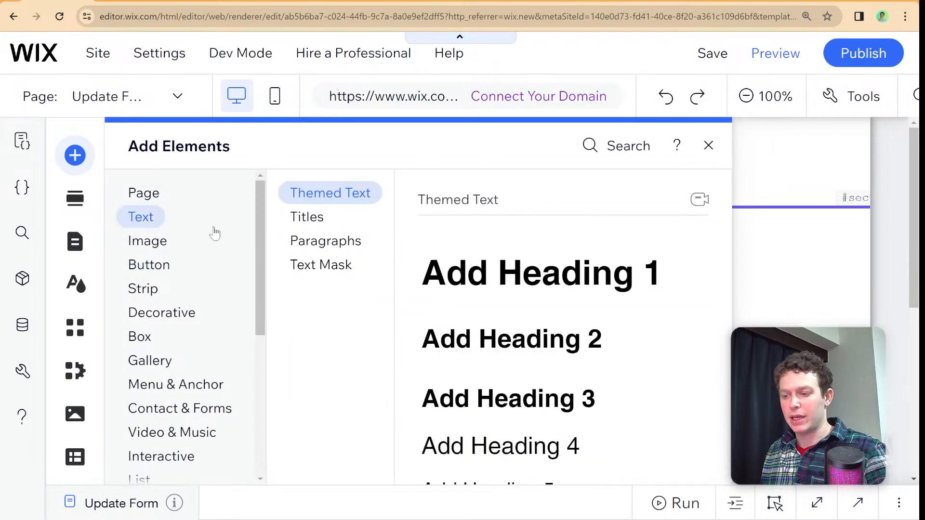
scroll(516, 337, "down", 3)
left_click(526, 320)
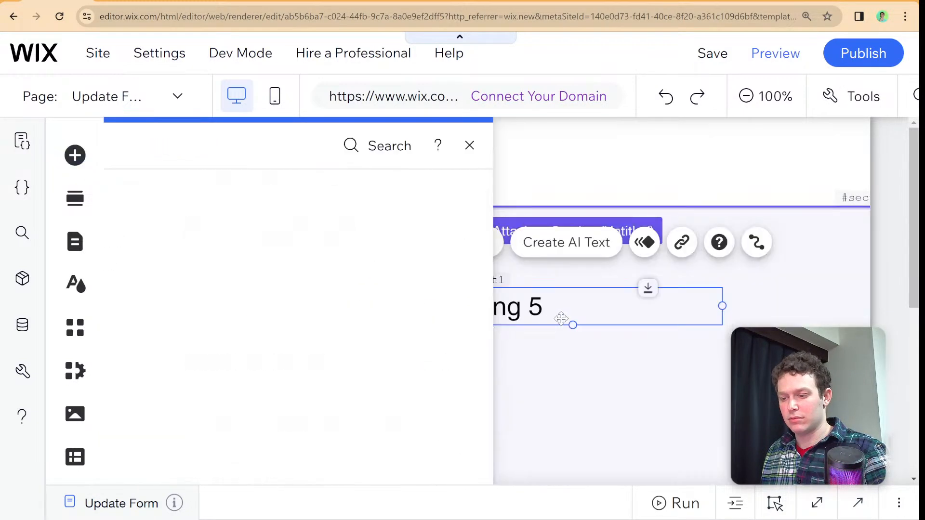
left_click_drag(553, 305, 462, 341)
double_click(529, 346)
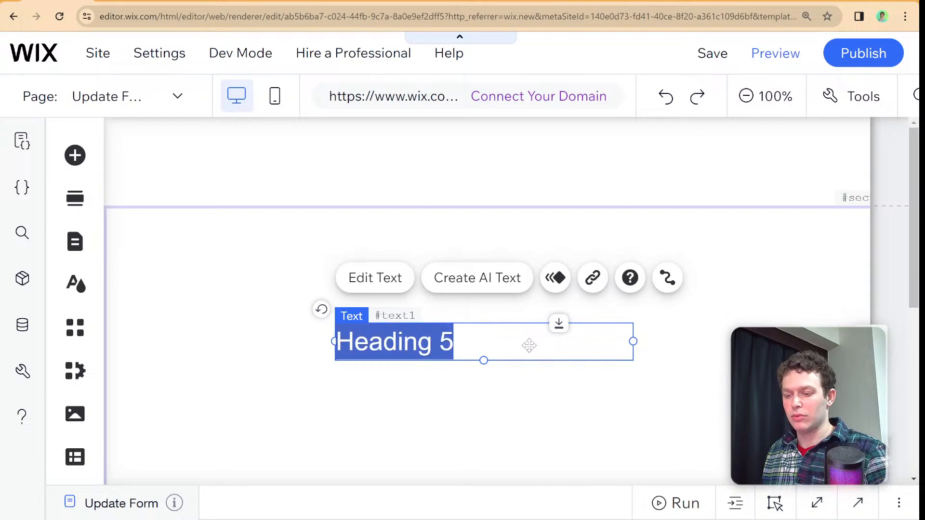
type("Item Id")
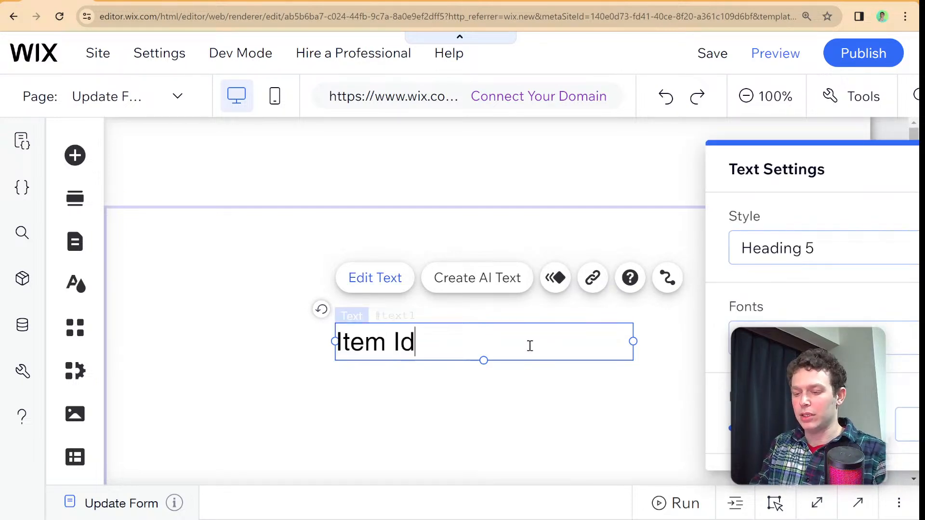
left_click(229, 329)
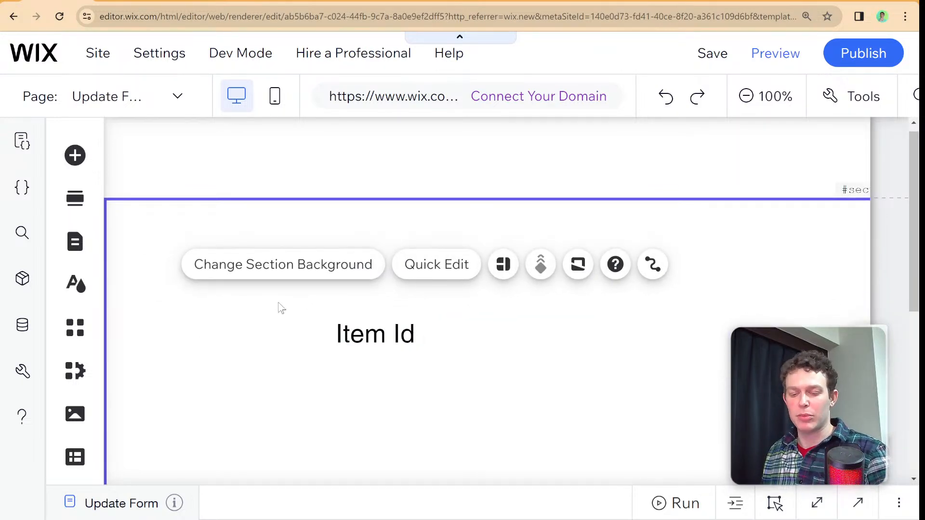
- Switch back to the HOME page and reopen its page code
left_click(75, 242)
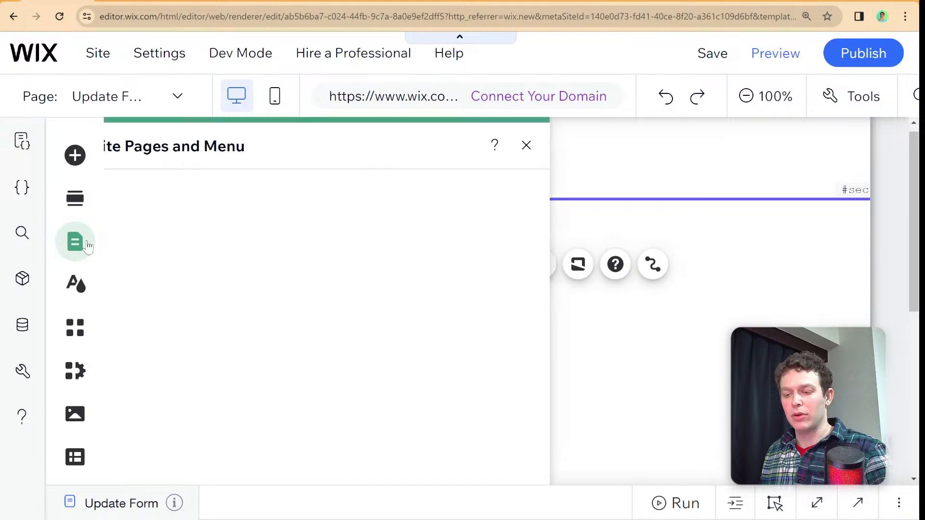
left_click(331, 242)
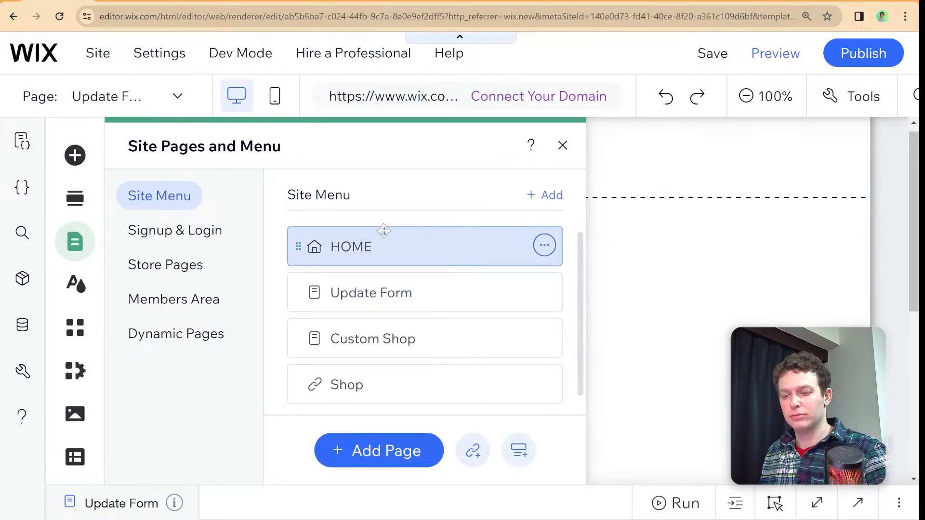
left_click(562, 145)
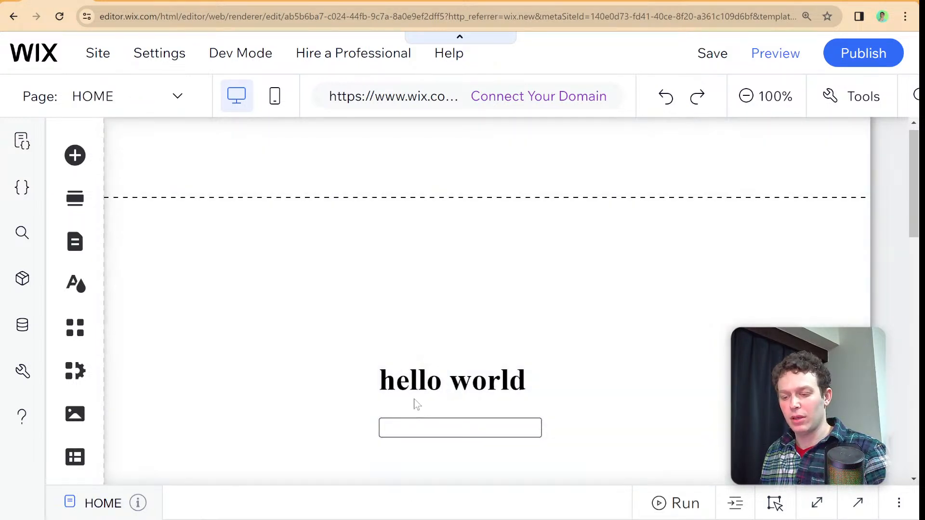
left_click(416, 507)
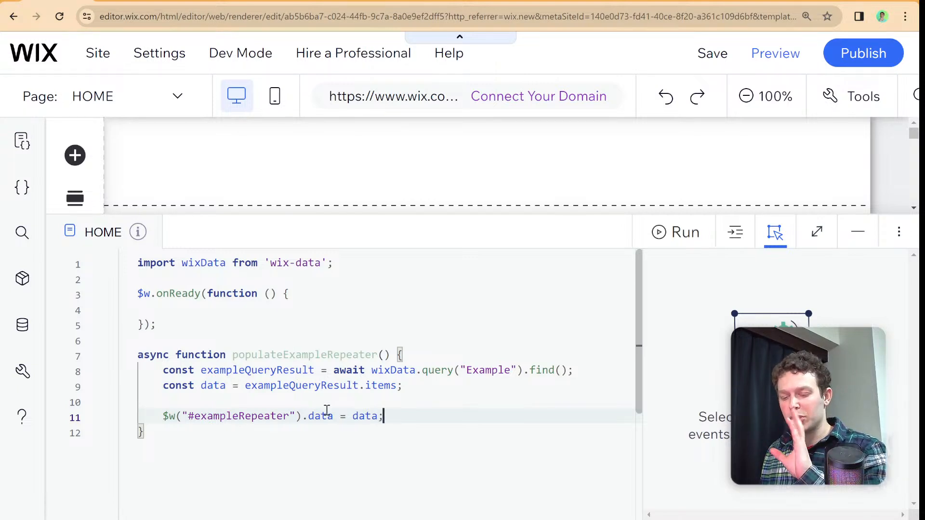
- Insert three blank lines at the start of populateExampleRepeater and write the selector $w("#exampleRepeater") on the first one
mouse_move(327, 410)
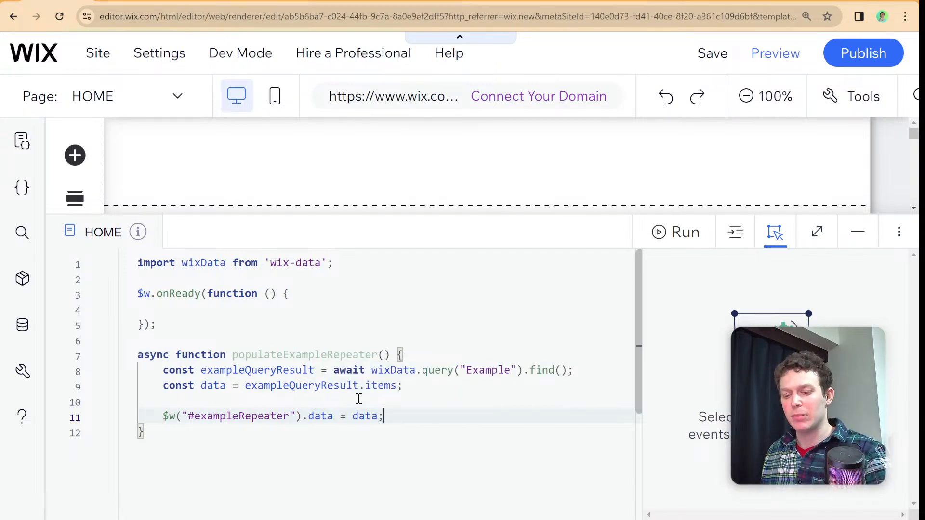
left_click(429, 355)
key("Return")
key("Return")
key("Return")
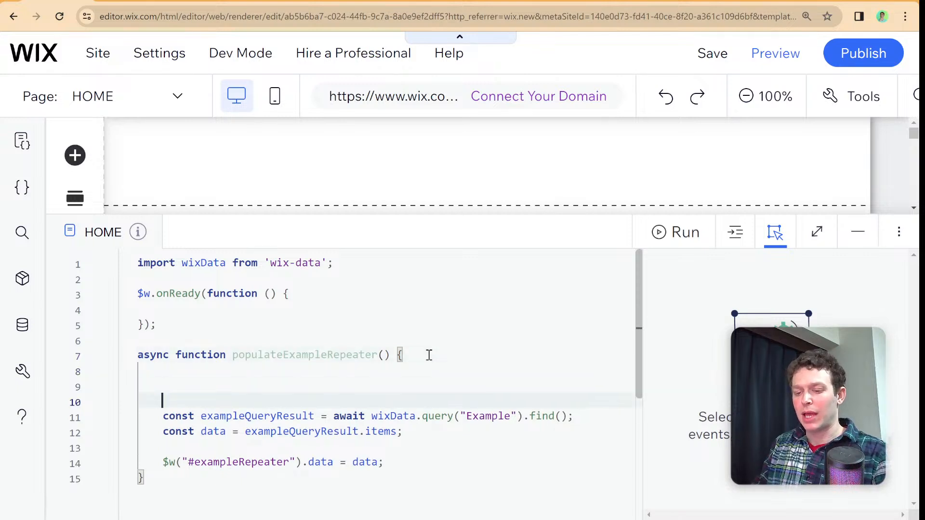
key("Up")
key("Up")
type("$w(\"#")
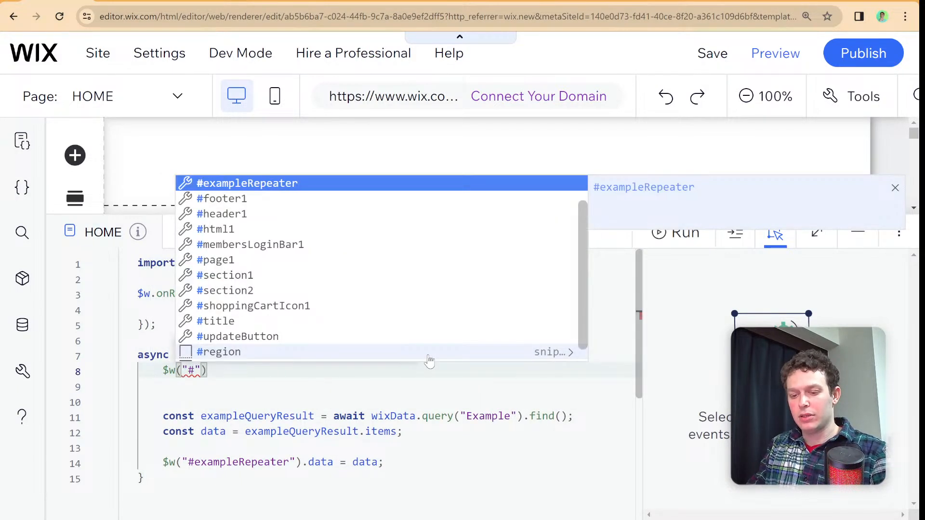
type("ex")
key("Return")
key("End")
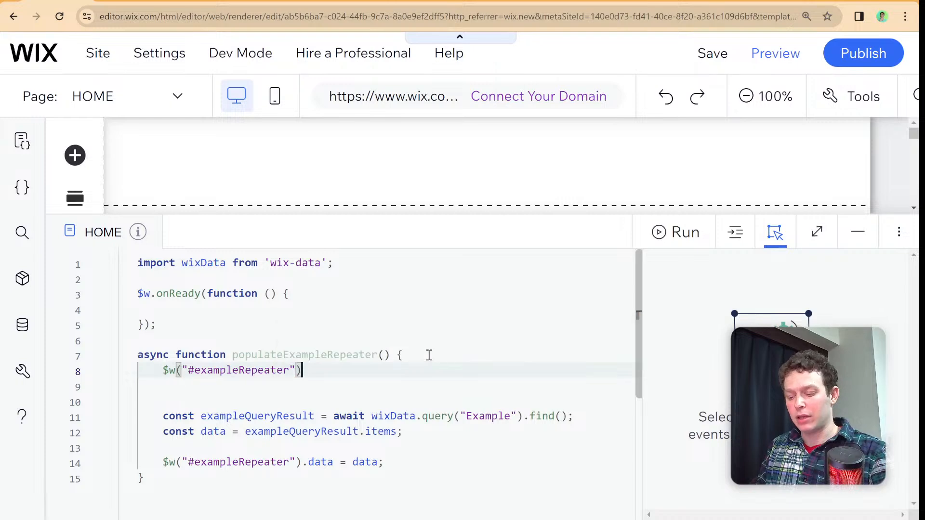
- Chain .onItemReady to the exampleRepeater selector with an arrow function taking $item and itemData and an empty multi-line body
type(".on")
key("Return")
type("((ite")
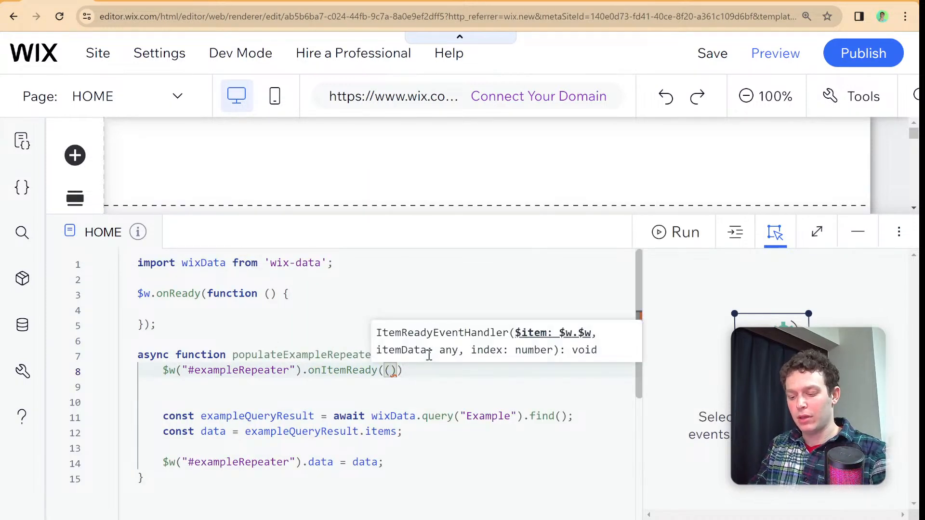
key("BackSpace")
key("BackSpace")
key("BackSpace")
type("$item, ")
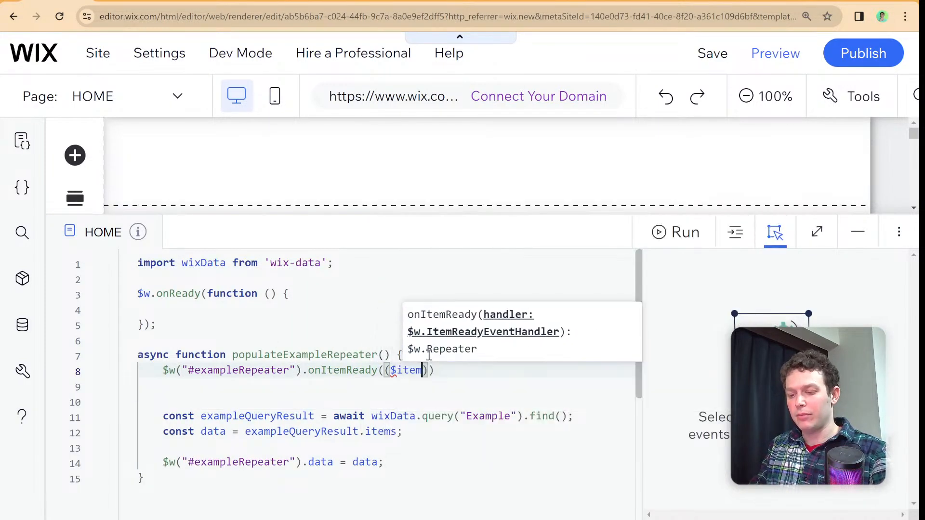
type("ite")
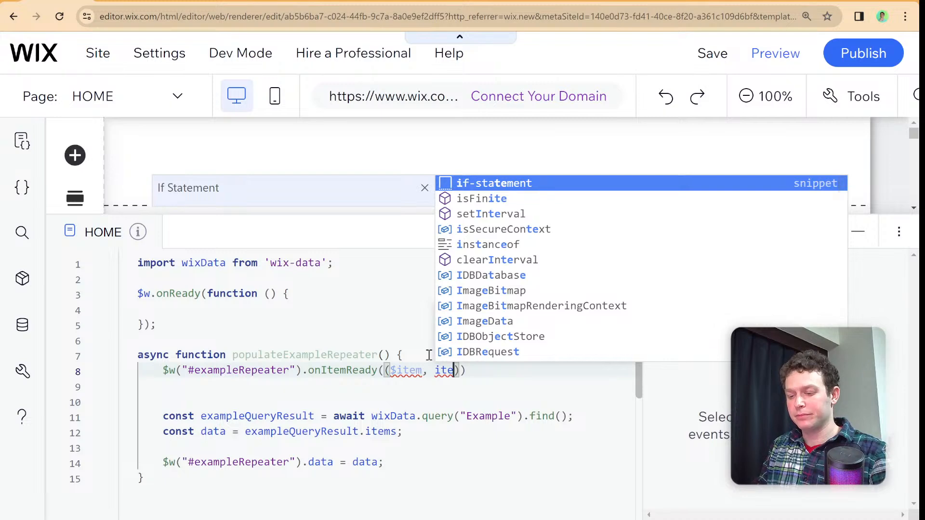
type("mData)=>")
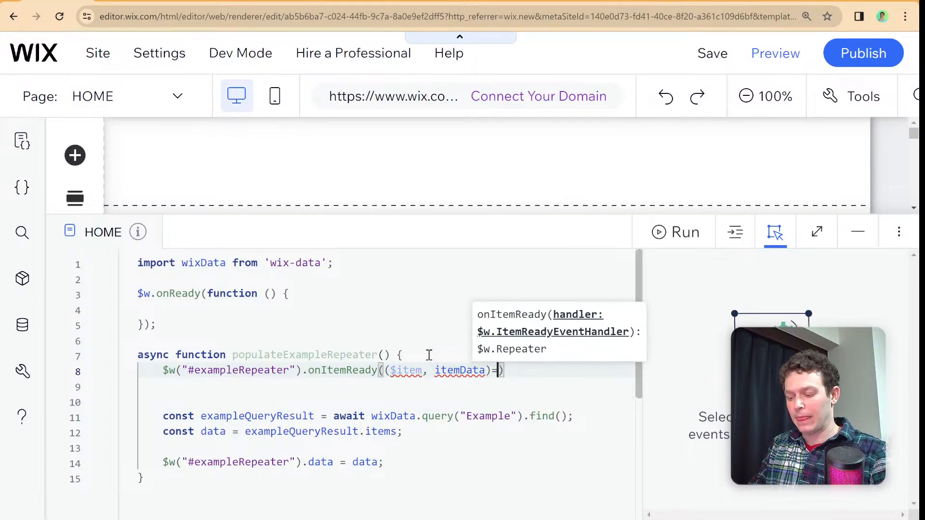
type("{")
key("Return")
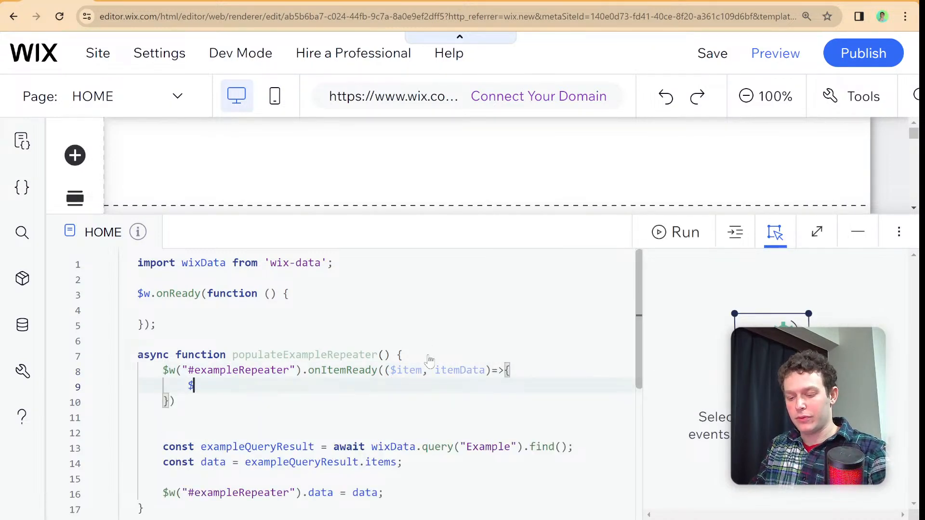
- Write $item("#title").text = itemData.title; in the onItemReady body and start a new line below it
type("$it")
key("Return")
type("(\"")
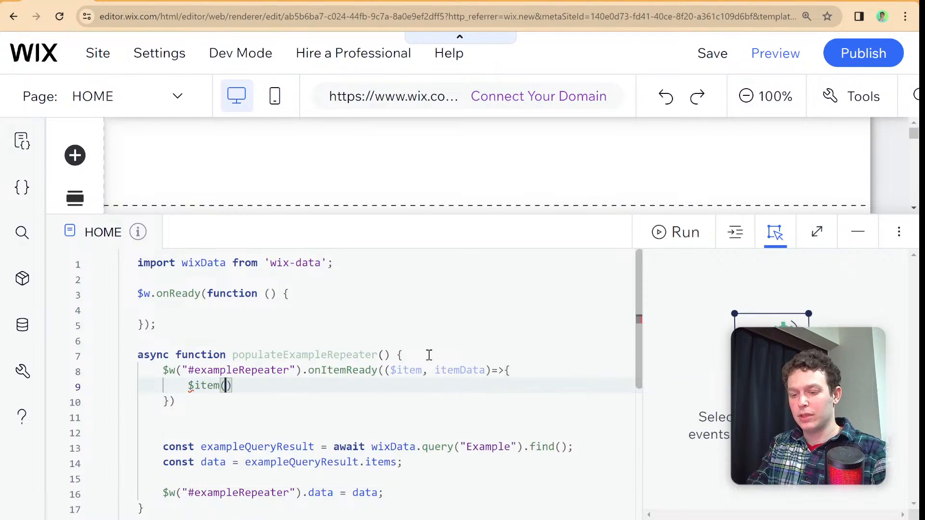
type("#title\")")
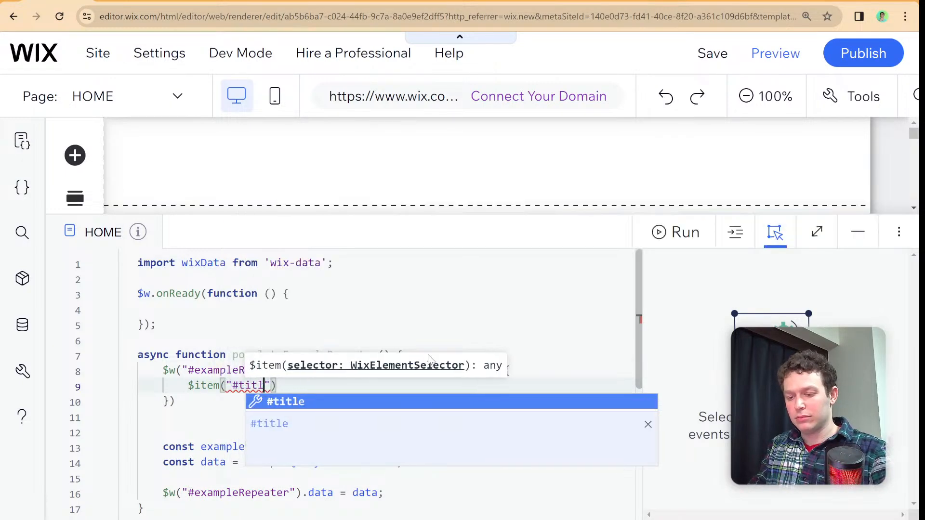
type(".")
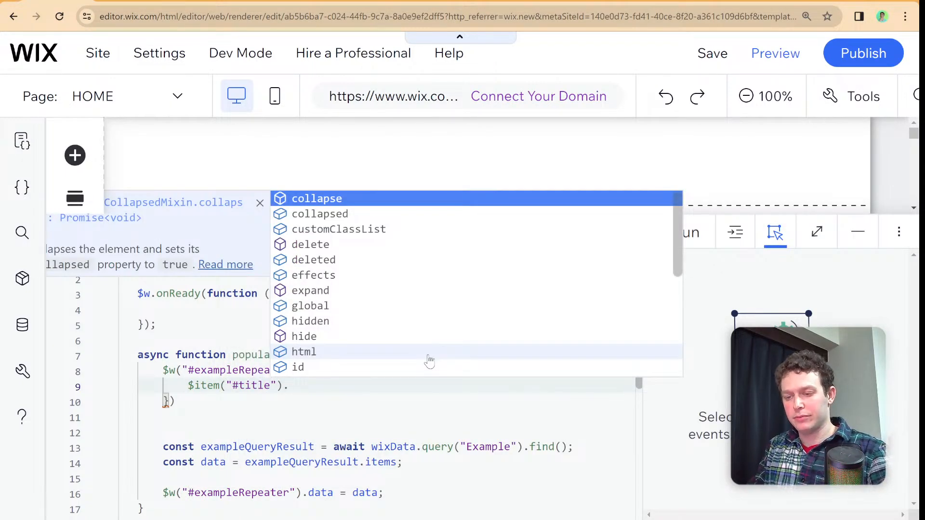
type("text ")
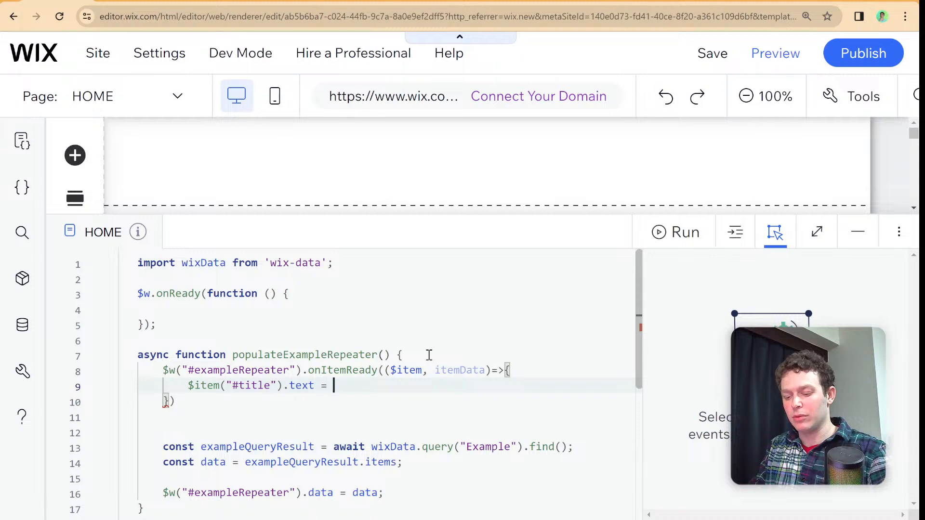
type("= itemData.")
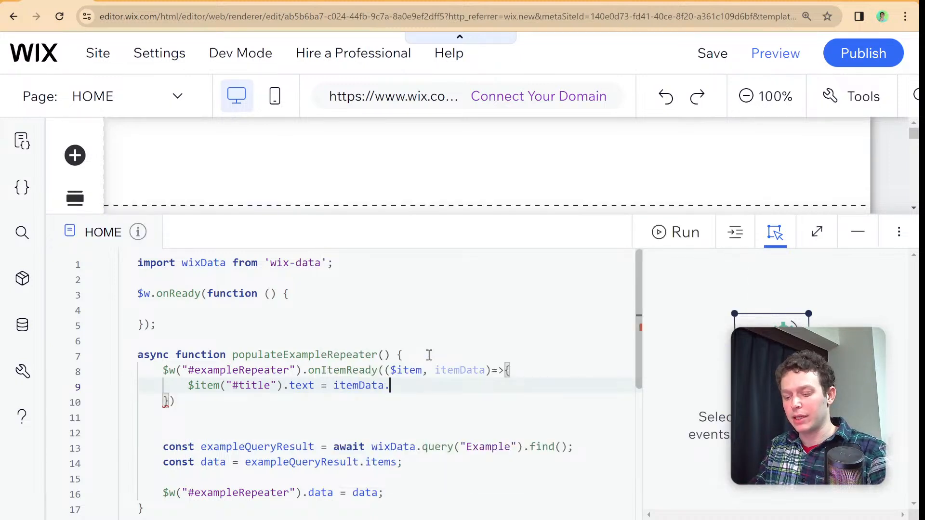
type("title;")
key("Return")
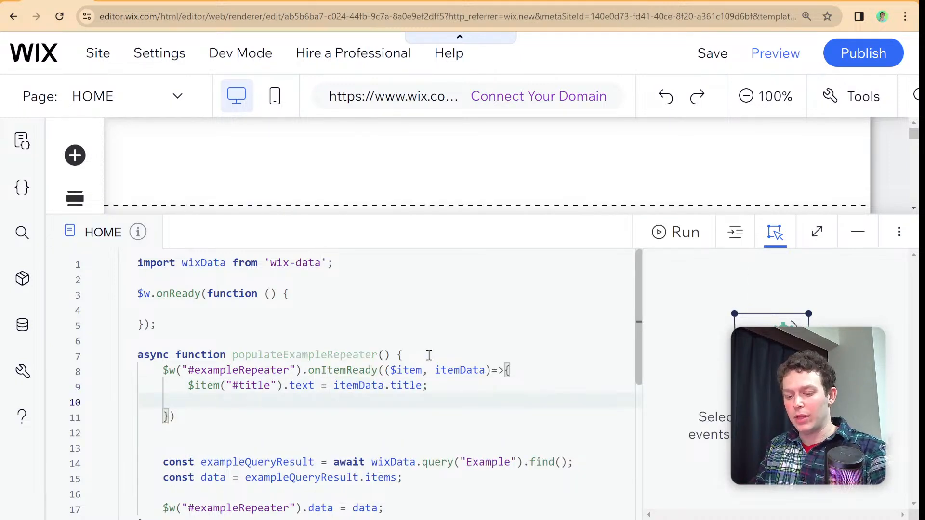
key("BackSpace")
key("BackSpace")
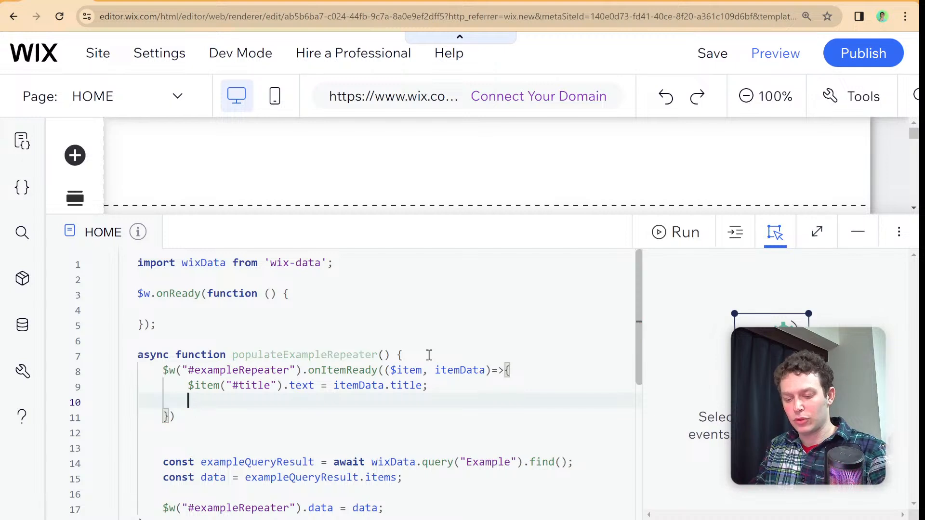
- Write the selector $item("#updateButton") on the new line below the title assignment
type("$w(\"#but")
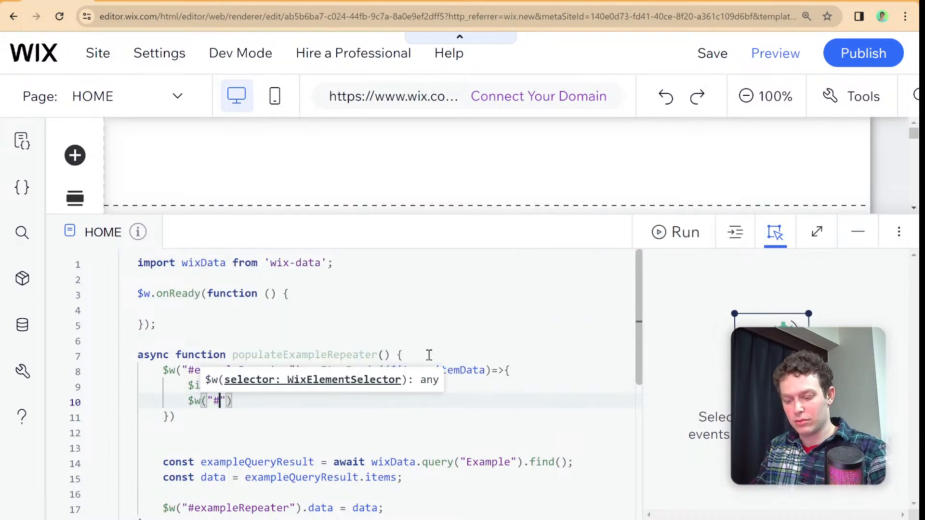
key("Return")
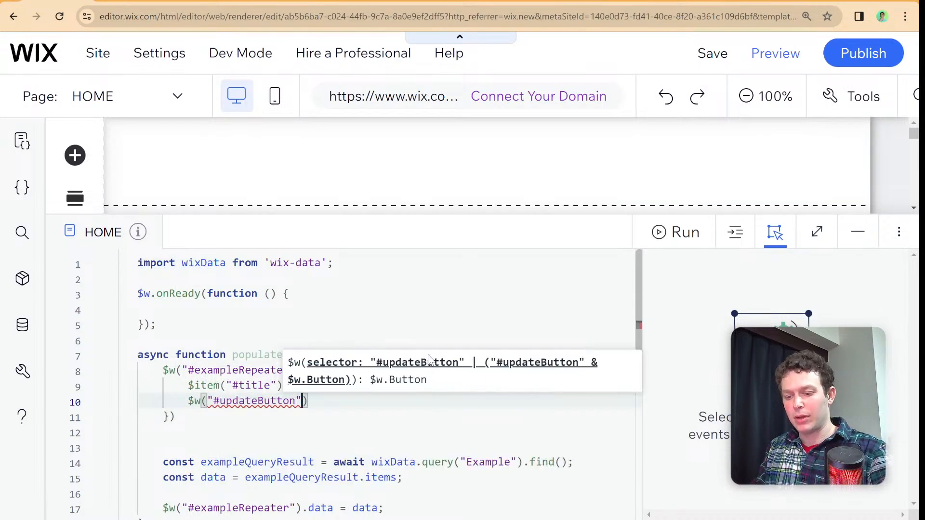
key("Left")
key("Left")
key("Left")
key("Left")
key("Left")
key("Left")
key("Left")
key("Left")
key("Left")
key("Left")
key("Left")
key("Left")
key("Left")
key("Left")
key("Left")
key("Left")
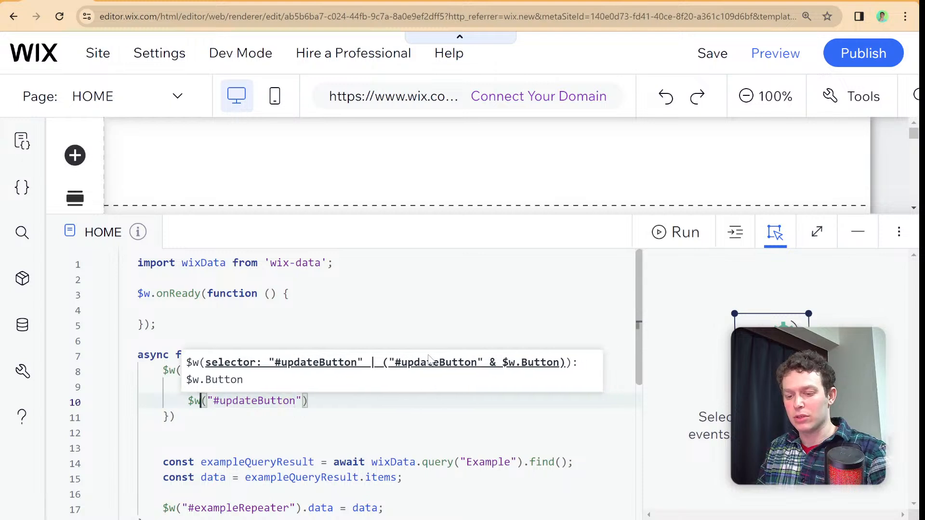
key("BackSpace")
type("item")
key("Right")
key("Right")
key("Right")
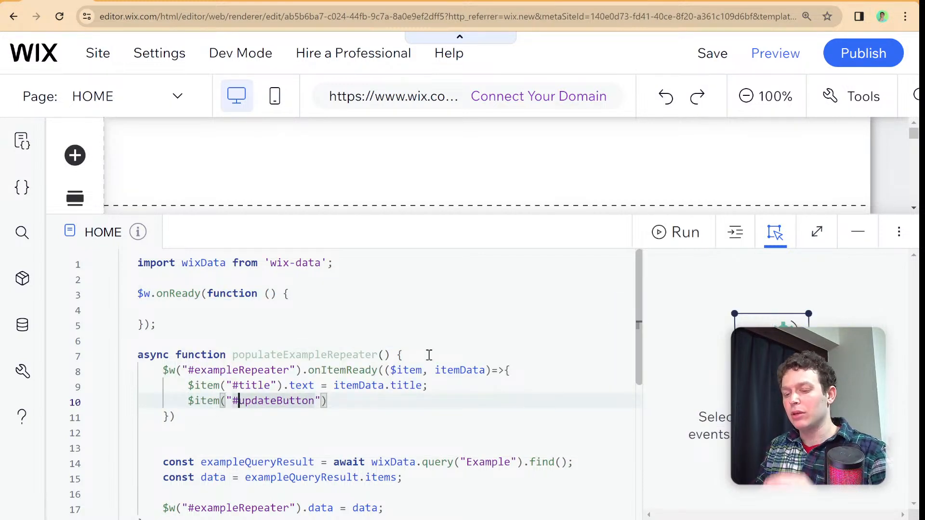
key("Right")
key("Right")
key("Right")
key("Right")
key("Right")
key("Left")
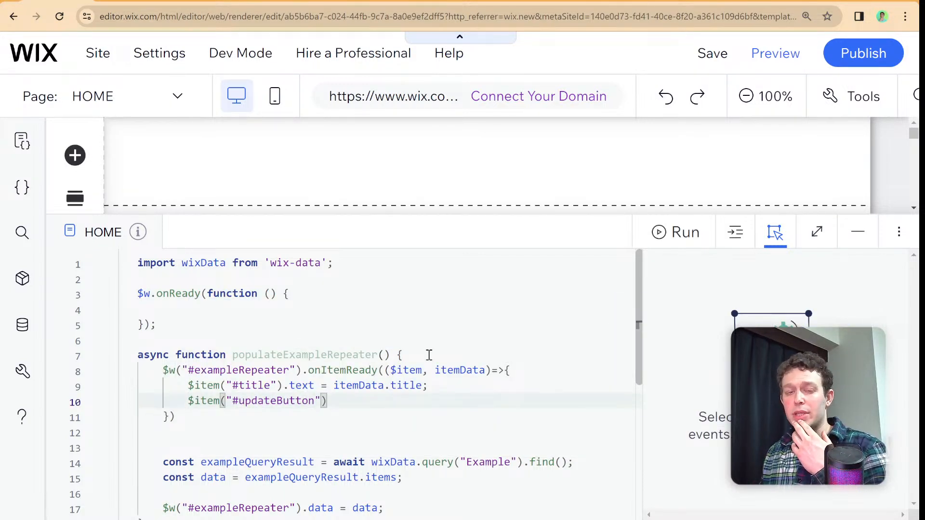
- Complete the updateButton line by setting .target = "_blank"; and start another line below it
scroll(289, 347, "down", 1)
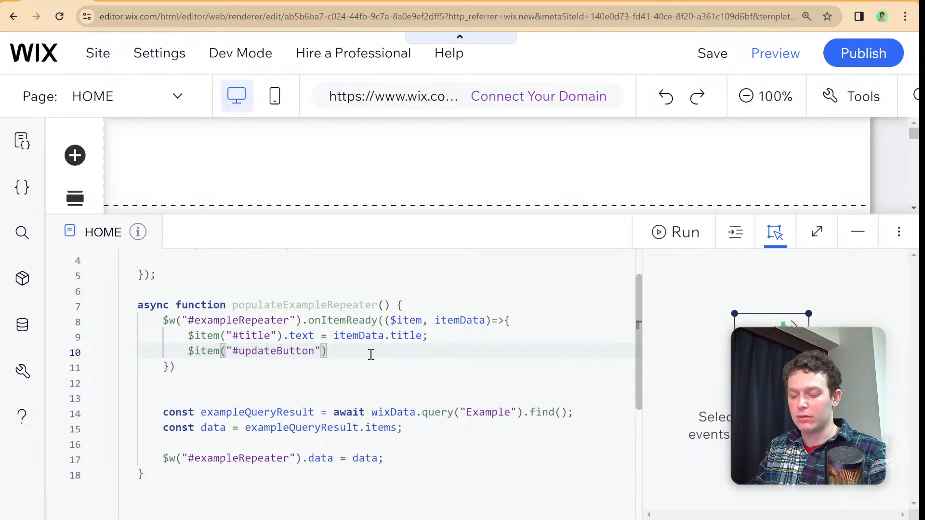
type(".ta")
key("Return")
type("= ")
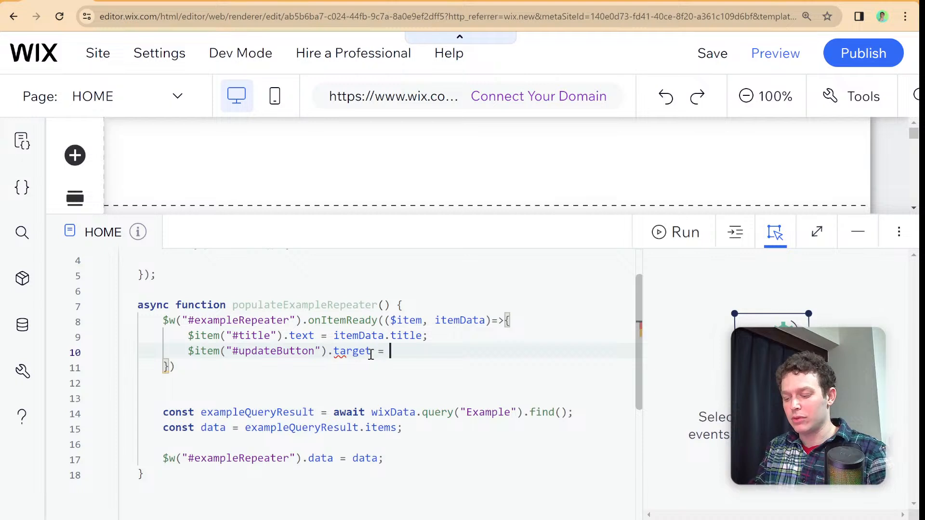
type("\"_blank\"")
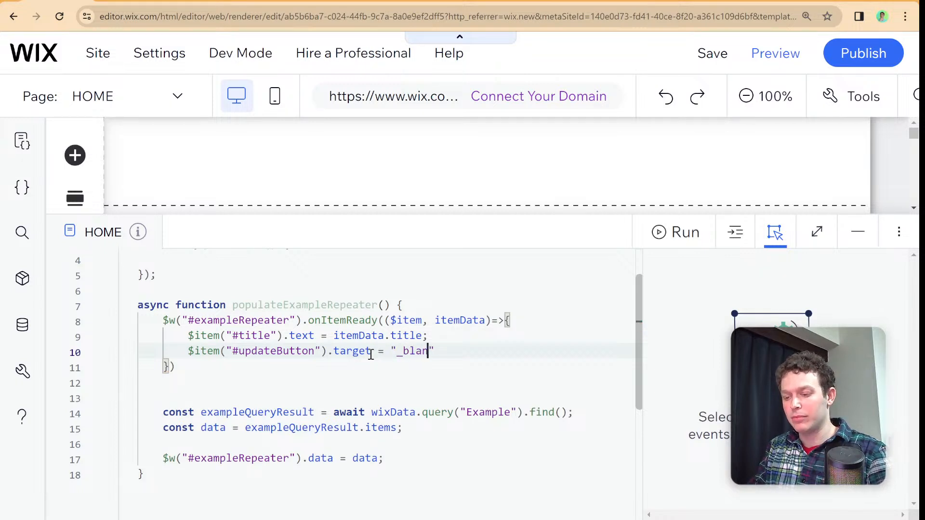
type(";")
key("Return")
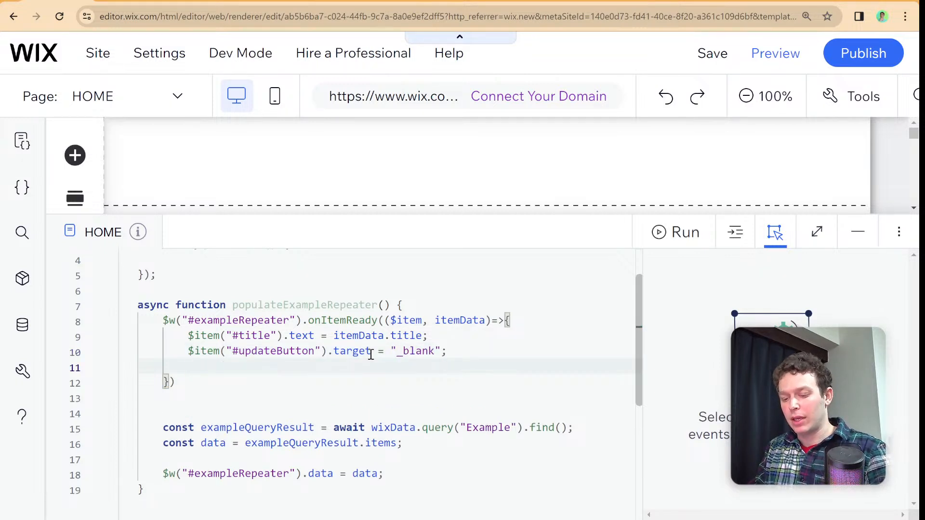
- Write $item("#updateButton").link = `/update-form?id=${itemData.id}`; as the last statement of the onItemReady body
type("$item(\"")
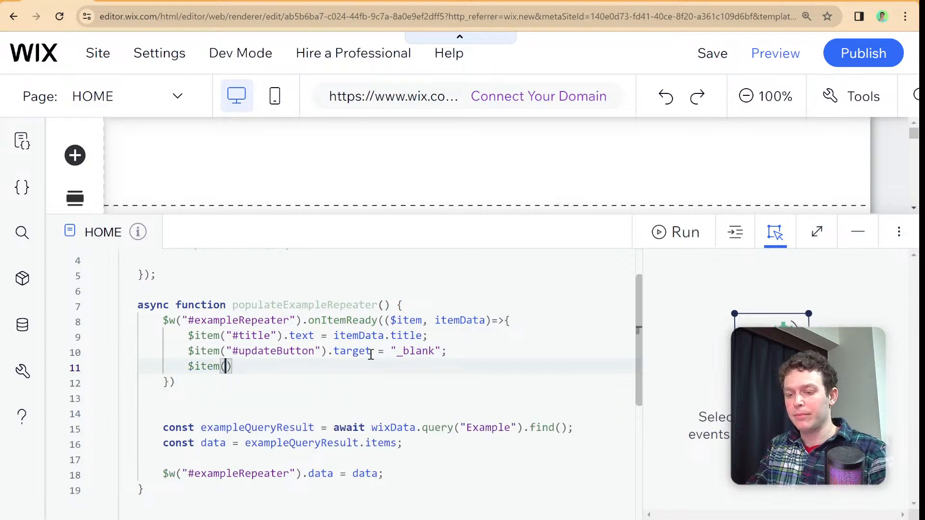
type("#u")
key("Return")
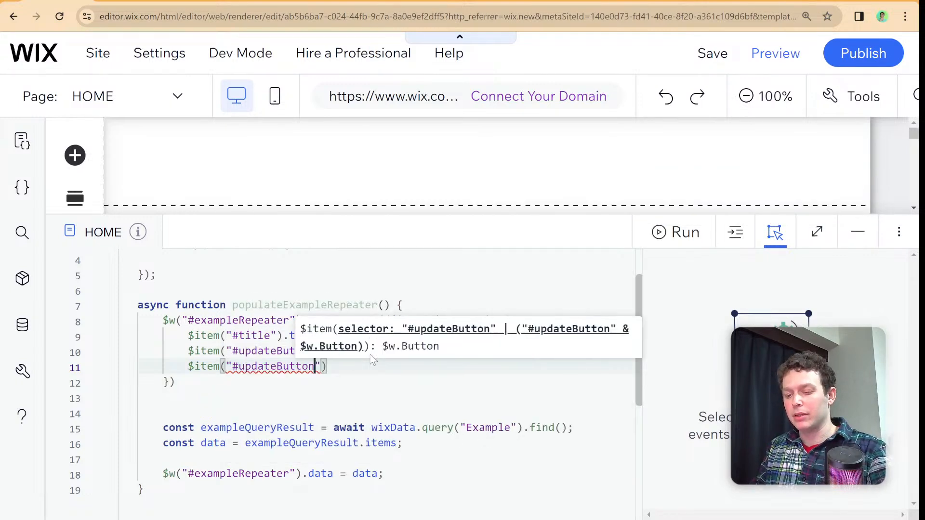
type("\").link = `/")
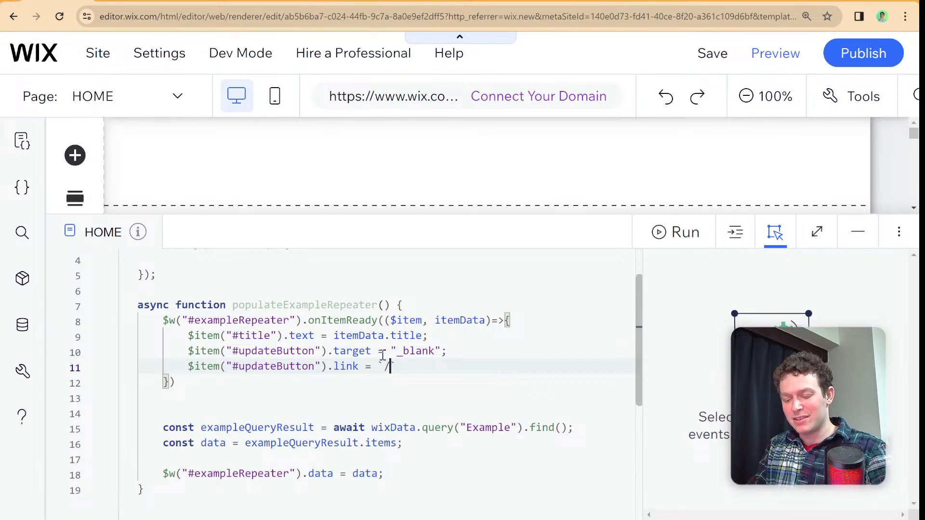
type("update-form")
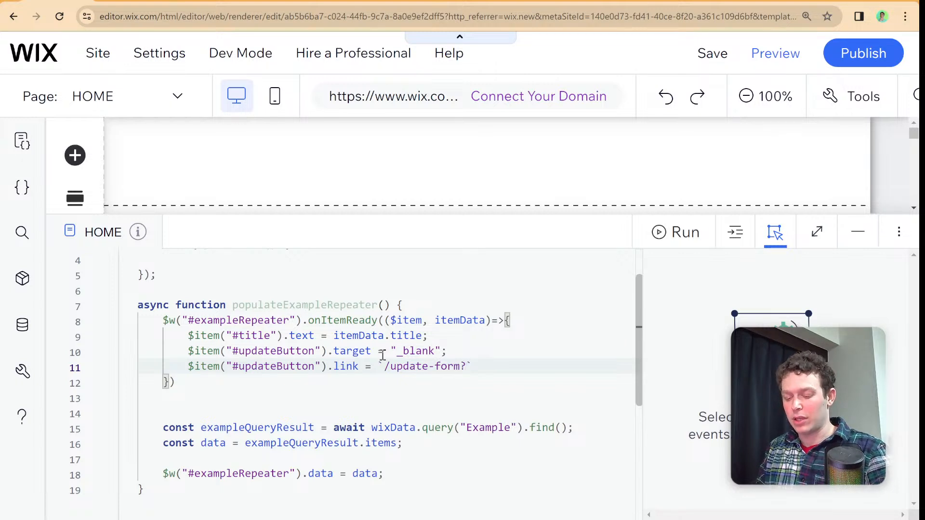
type("?id")
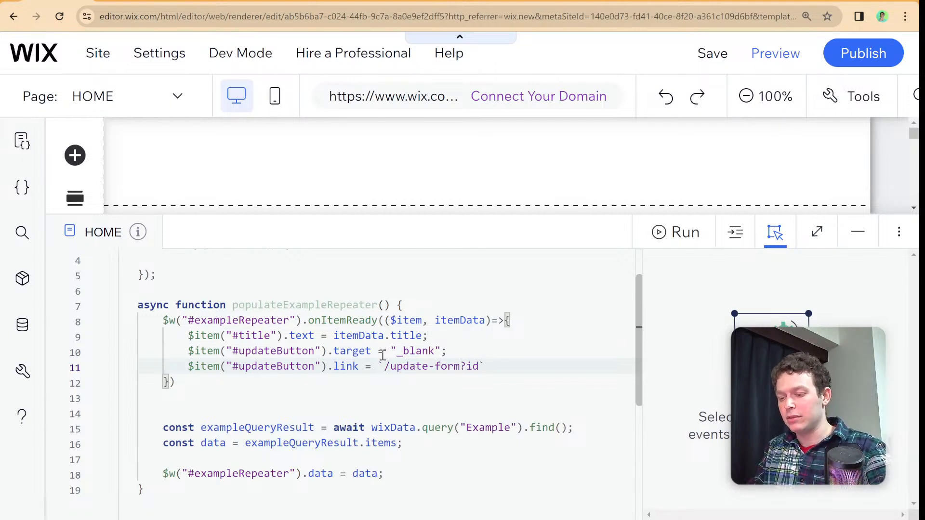
type("=${item")
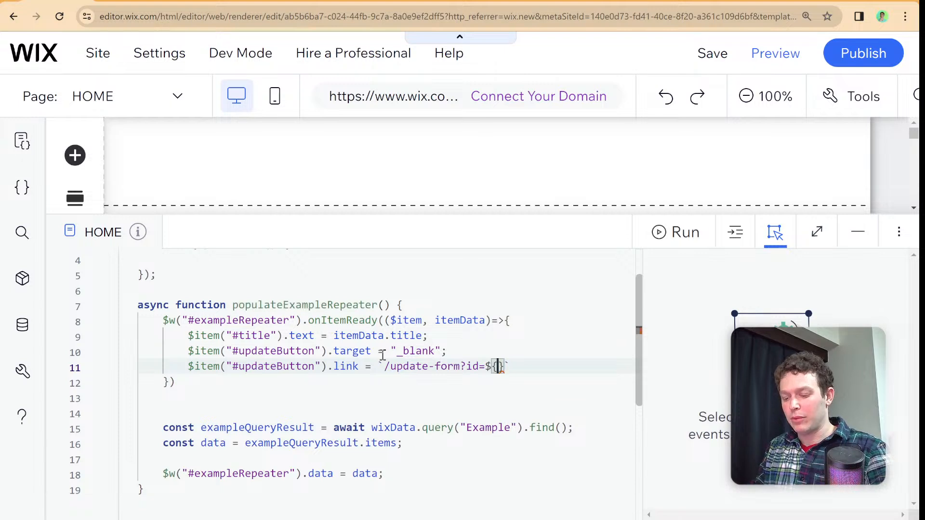
key("Tab")
type(".id")
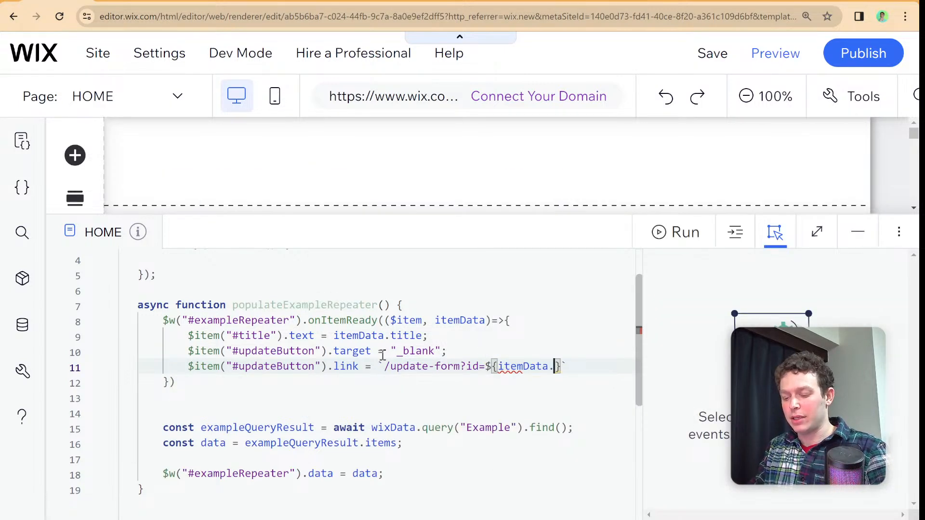
key("Right")
key("Right")
type(";")
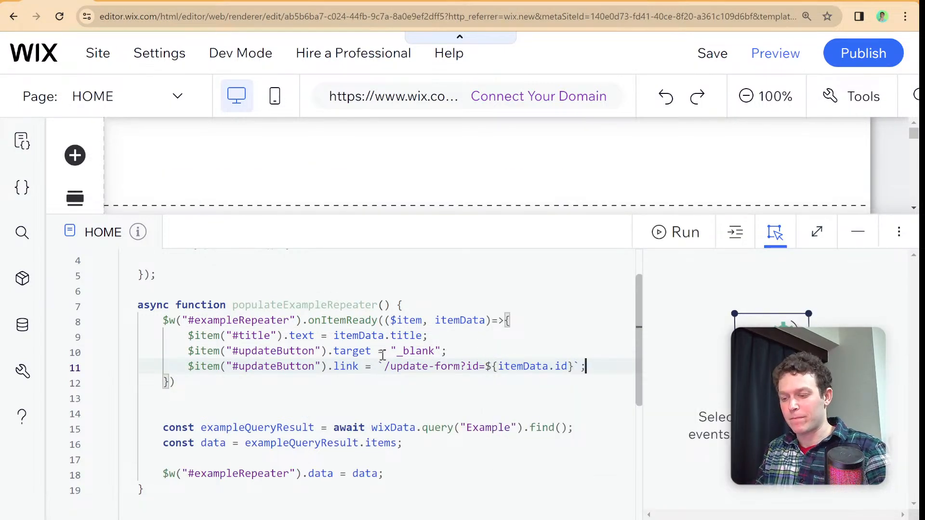
- Format the HOME page code and call populateExampleRepeater(); inside the $w.onReady function
right_click(473, 303)
left_click(501, 314)
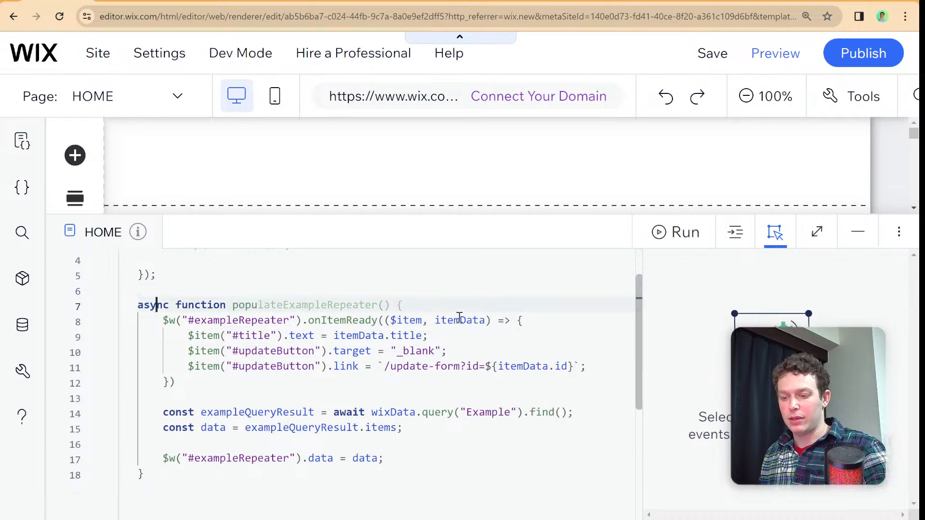
scroll(359, 366, "up", 2)
left_click(275, 310)
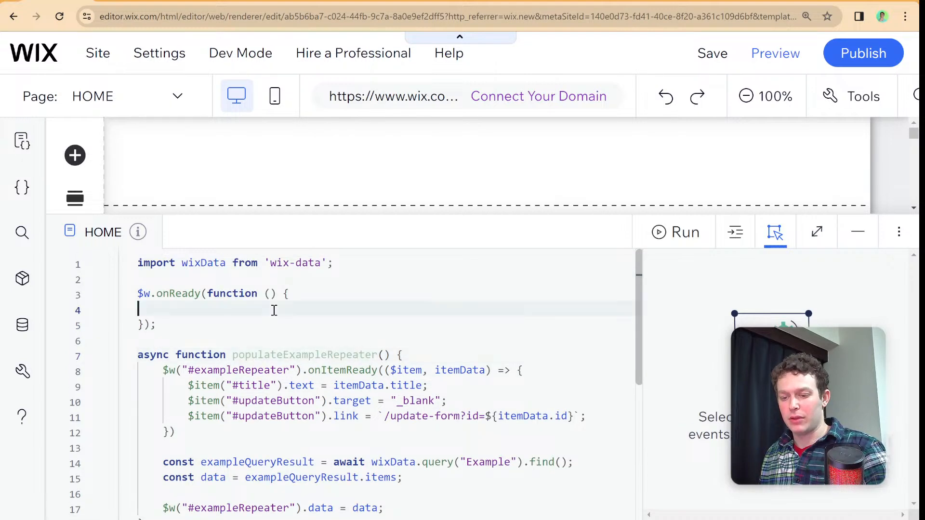
type("populateExampleRepeater();")
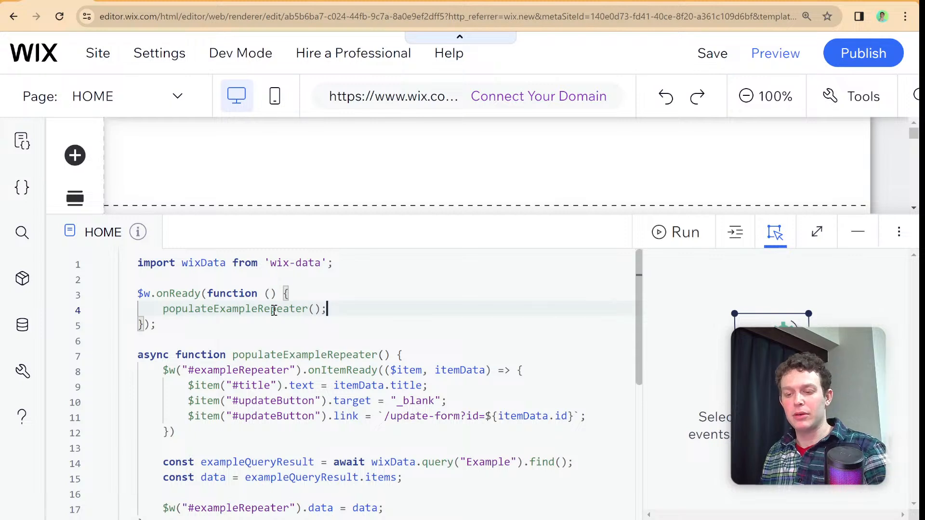
- Switch to the Update Form page, select the Item Id text element and open the page code
left_click(231, 231)
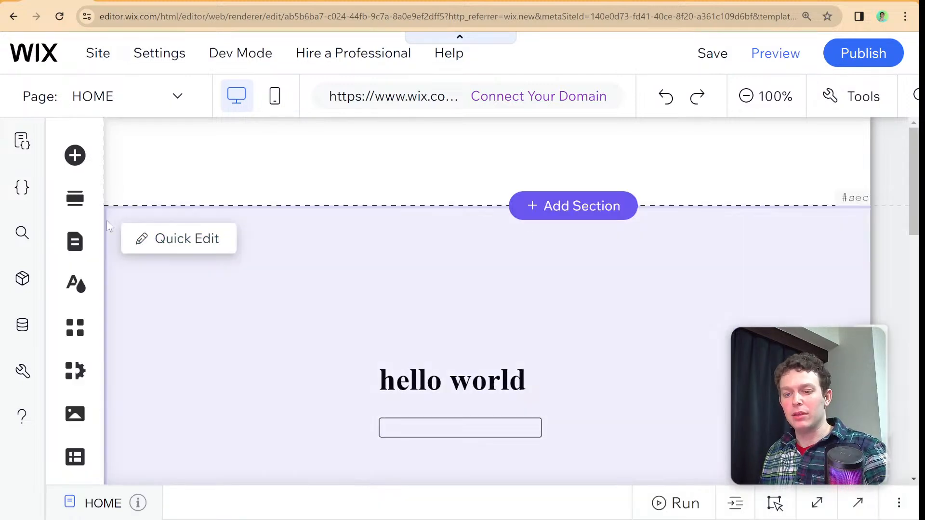
left_click(74, 241)
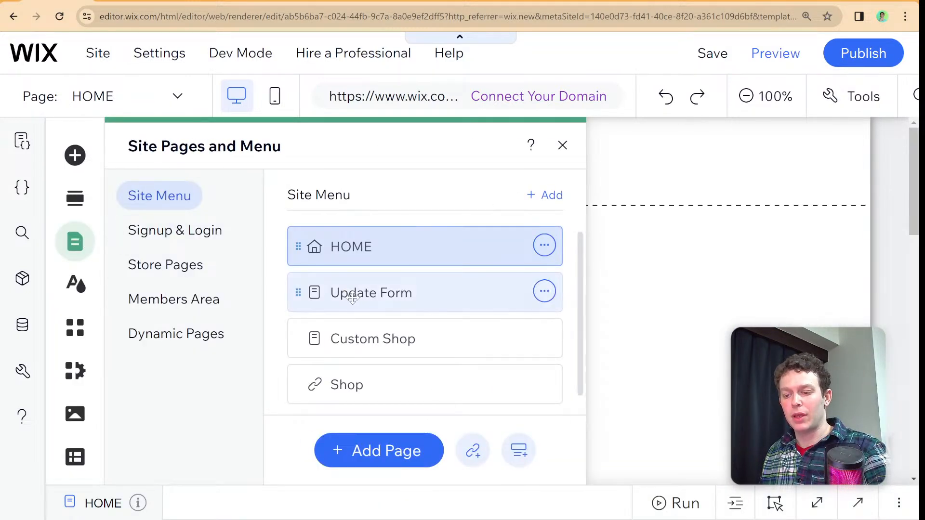
left_click(352, 298)
left_click(562, 145)
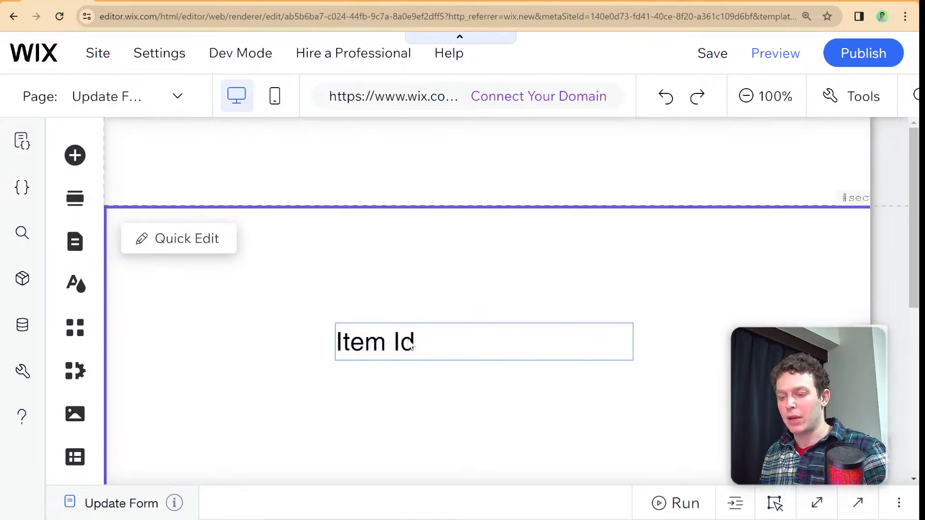
left_click(408, 340)
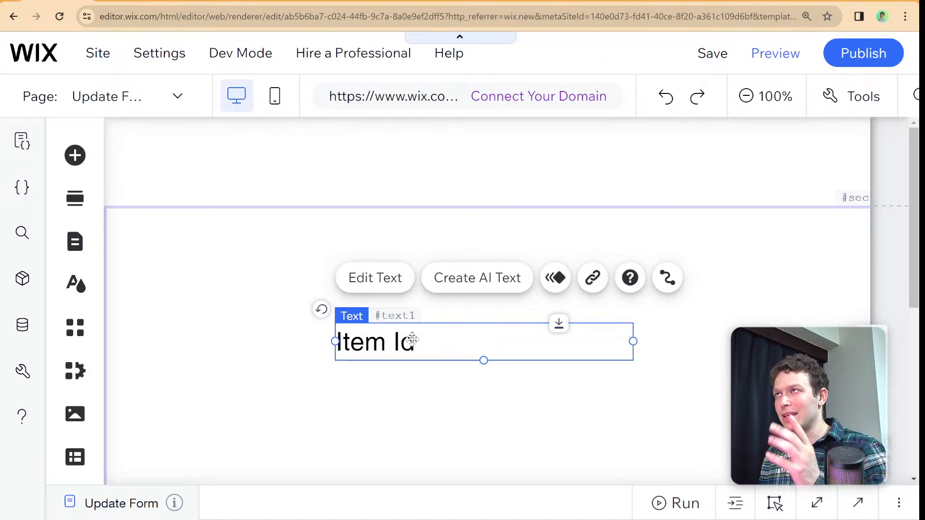
left_click(436, 503)
- Replace the Velo API reference comment on the first line with import wixLocationFrontend from 'wix-location-frontend';
triple_click(379, 268)
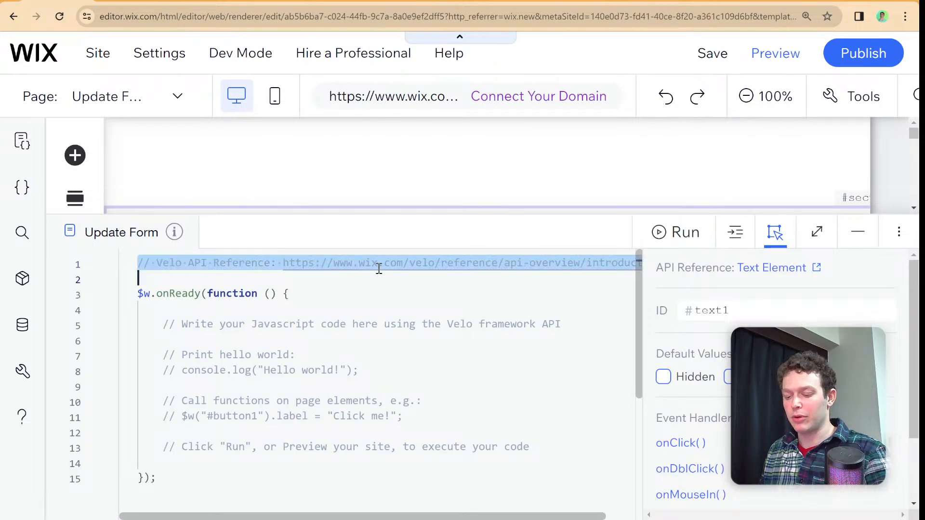
type("impo")
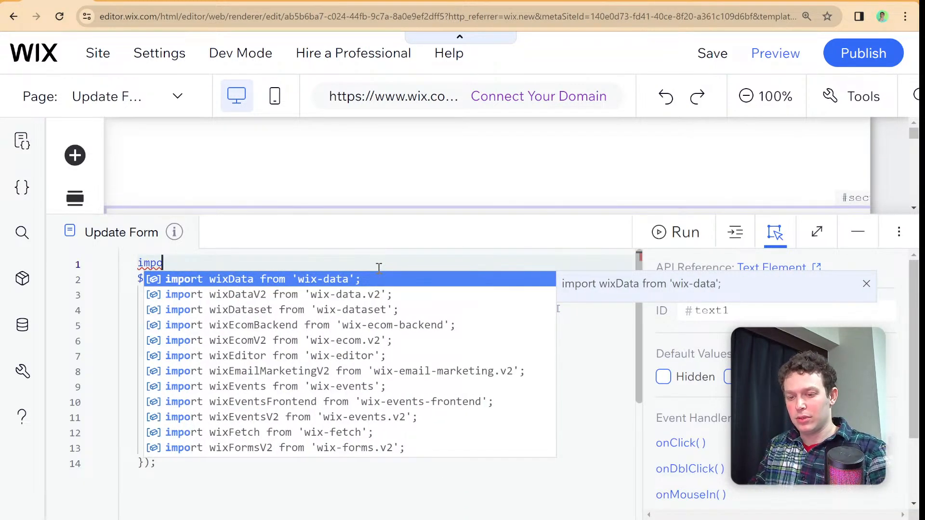
type("rt wixL")
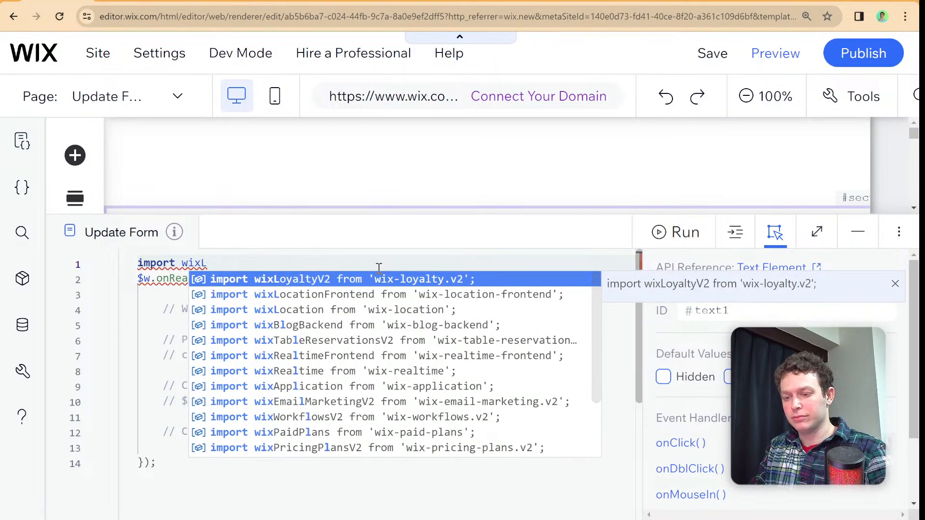
key("Down")
key("Return")
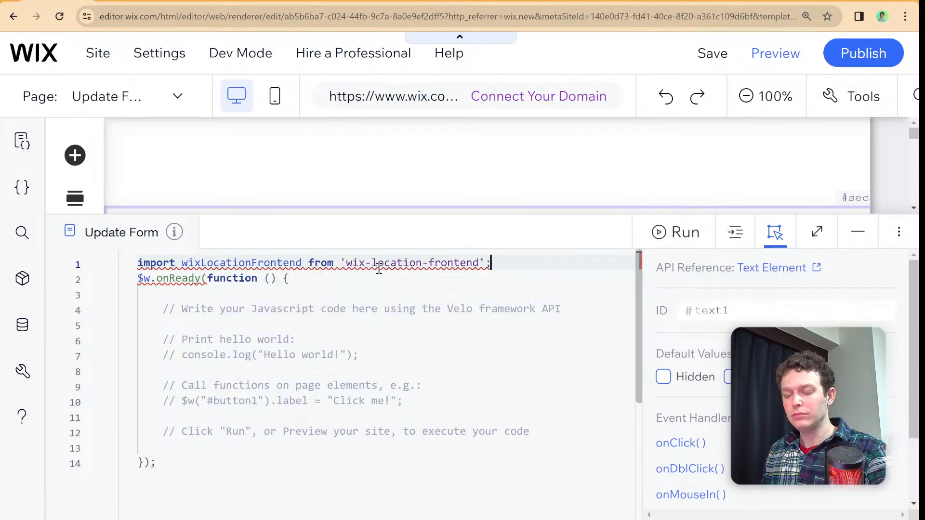
- Add a blank line below the import statement and delete the placeholder comments inside the $w.onReady function
key("Return")
left_click_drag(531, 447, 148, 328)
key("BackSpace")
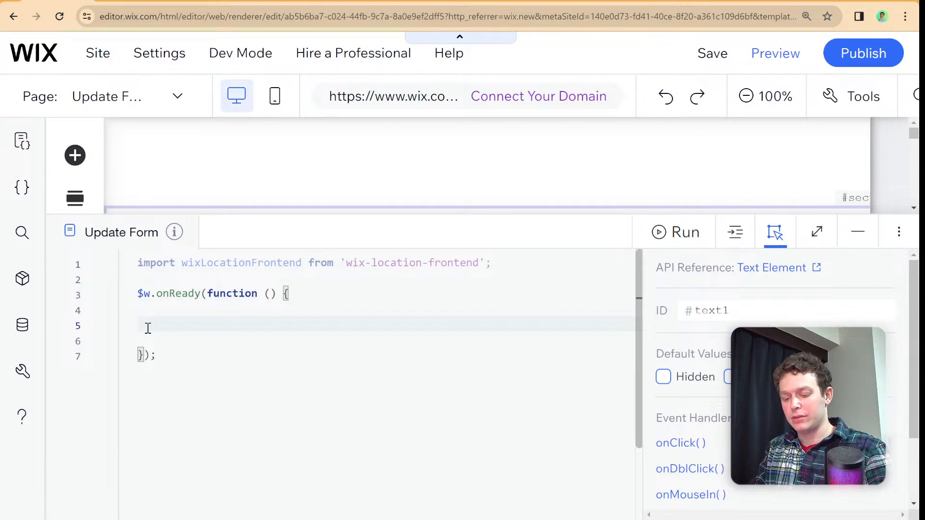
- Write const {id} = wixLocationFrontend.query; inside the $w.onReady function
type("const ")
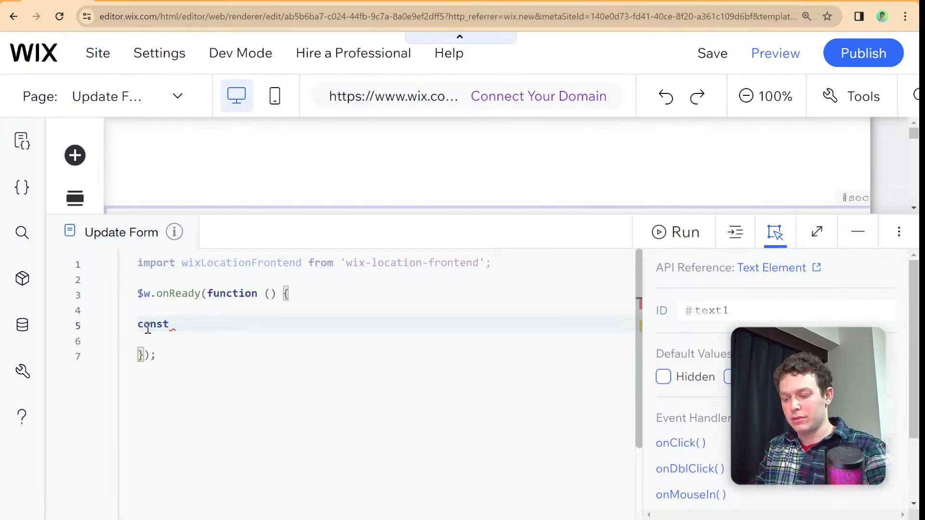
type("{id} = wix")
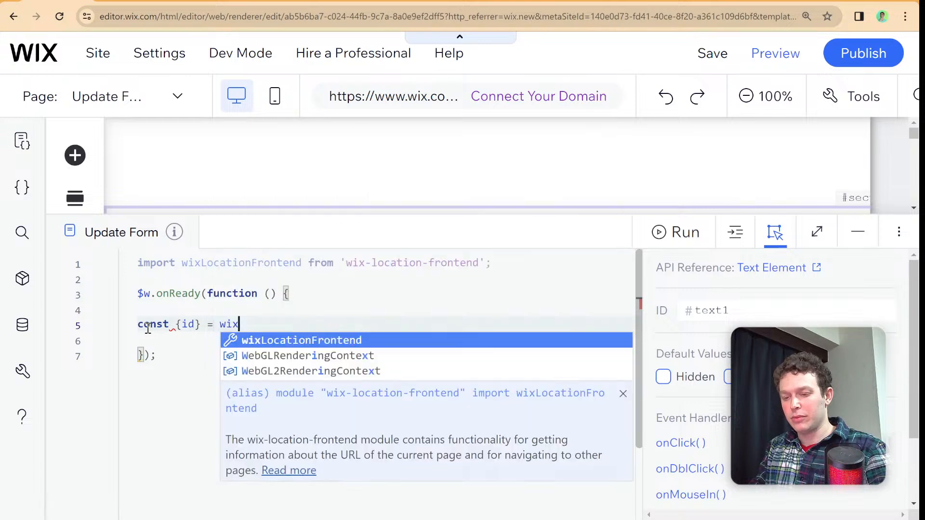
key("Tab")
type(".t")
key("BackSpace")
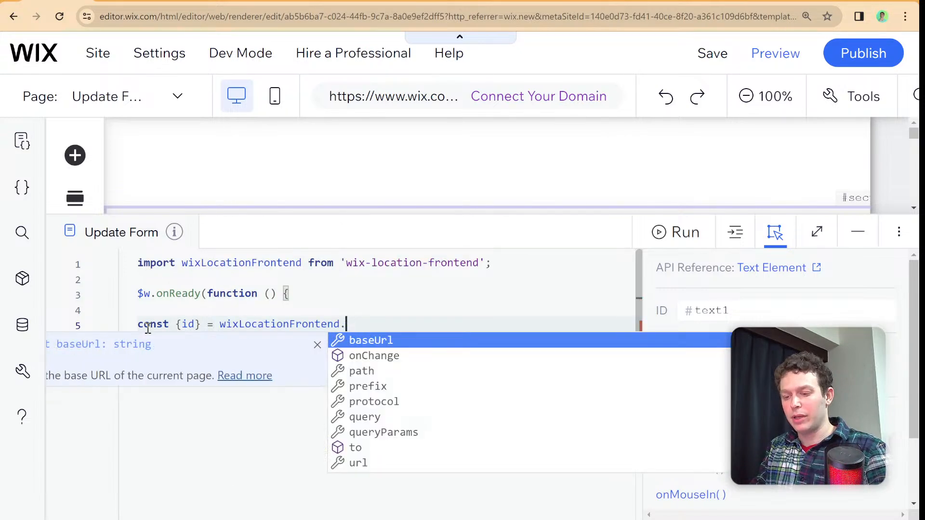
type("qu")
key("Tab")
type(";")
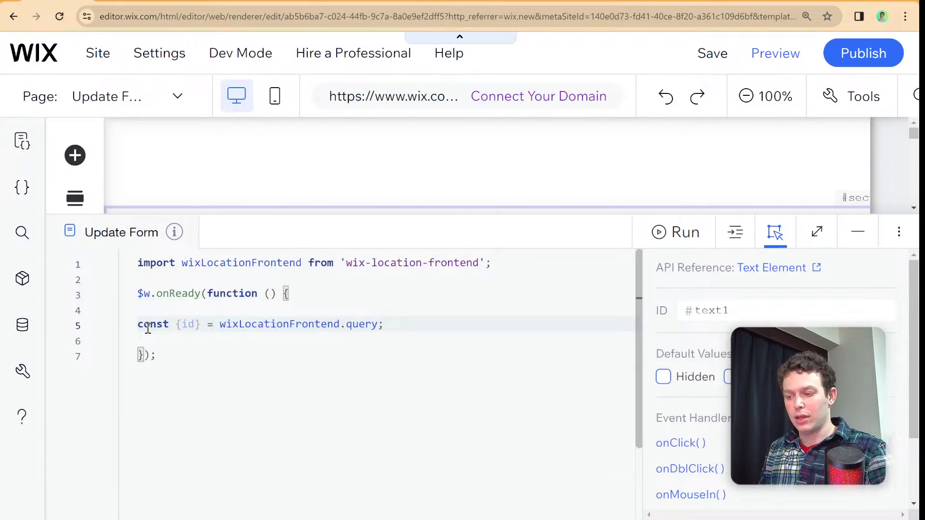
- Set the Item Id text element's ID to itemId in its properties
left_click(272, 241)
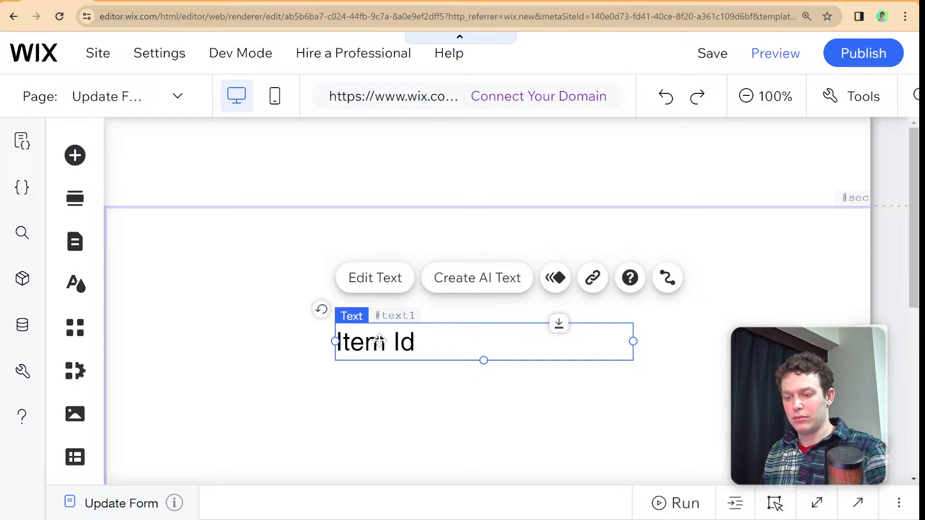
left_click(396, 482)
left_click(751, 311)
type("item")
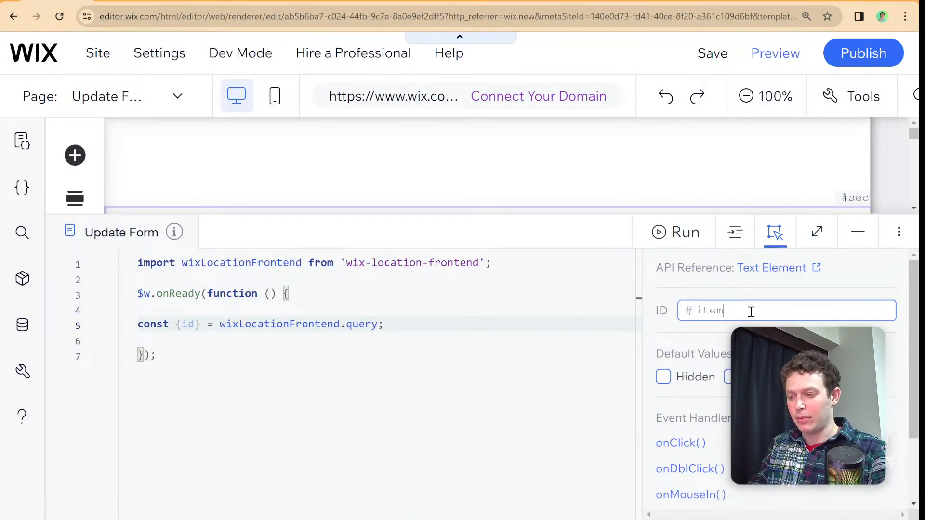
type("Id")
left_click(377, 348)
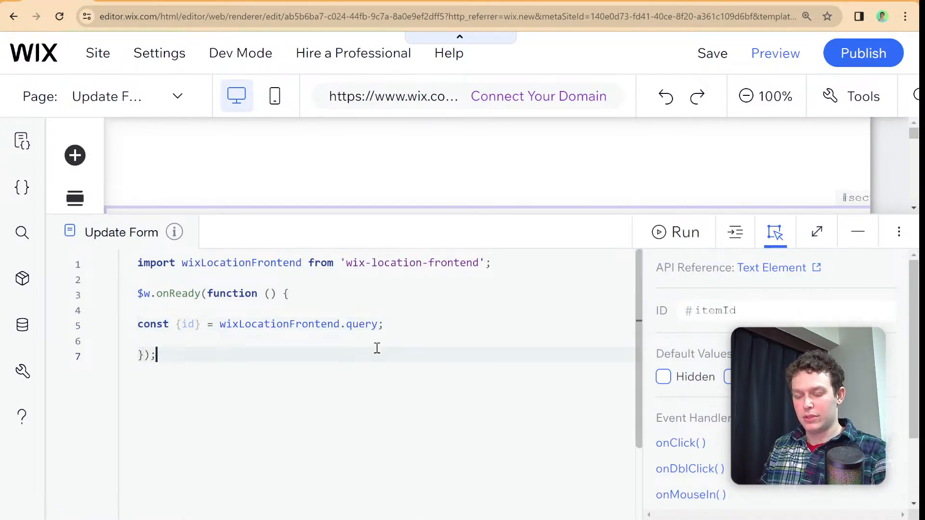
- Write $w("#itemId").text = id; below the query line and format the Update Form page code
left_click(381, 340)
type("$")
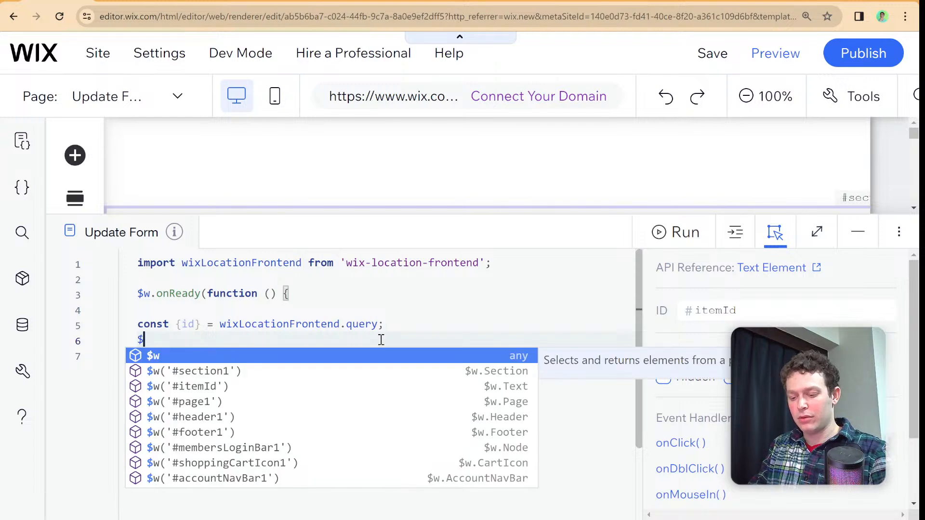
type("w")
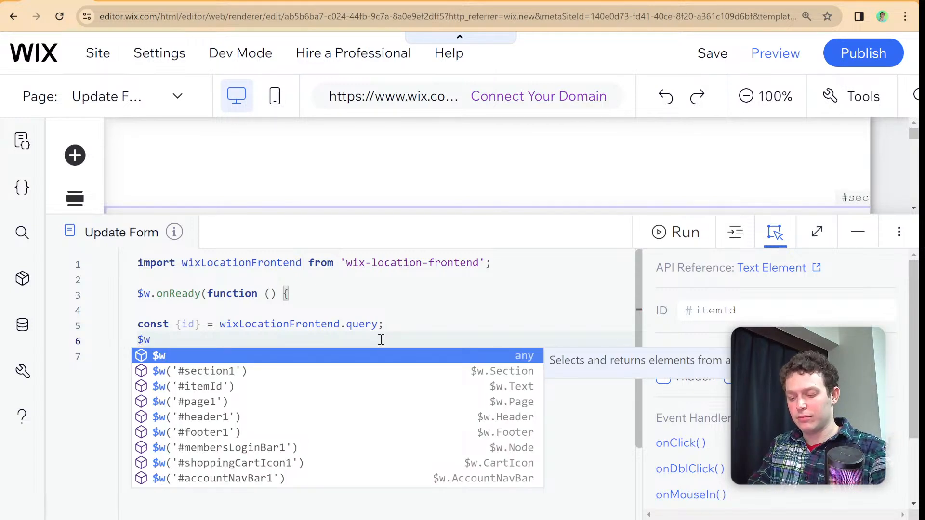
type("(\"#item")
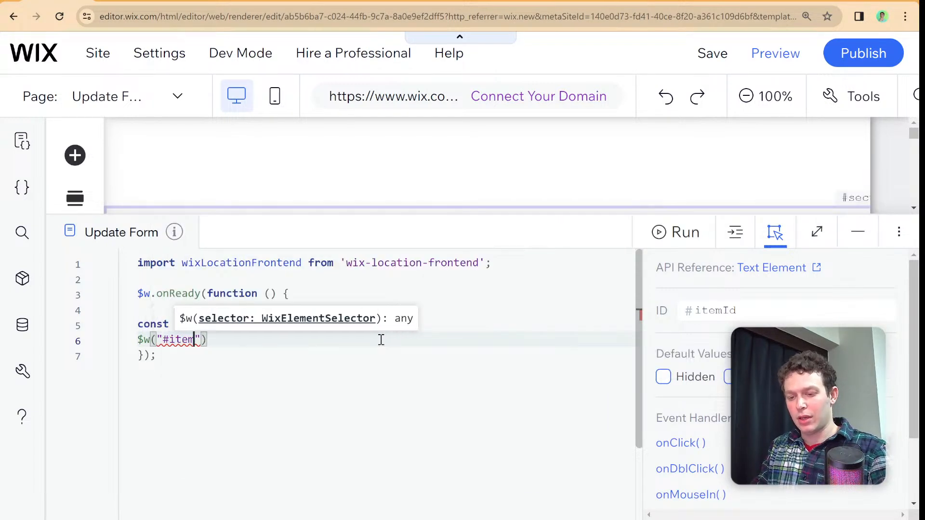
type("Id")
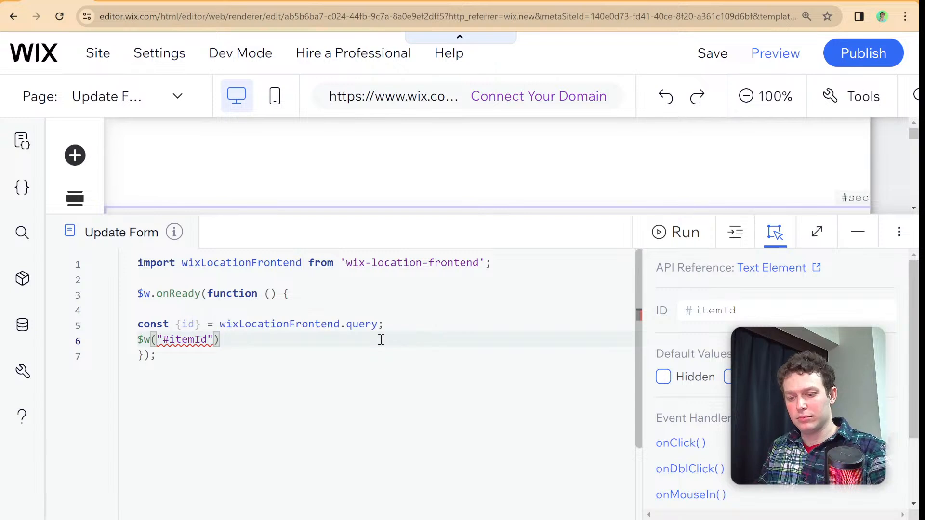
left_click(419, 190)
left_click(248, 339)
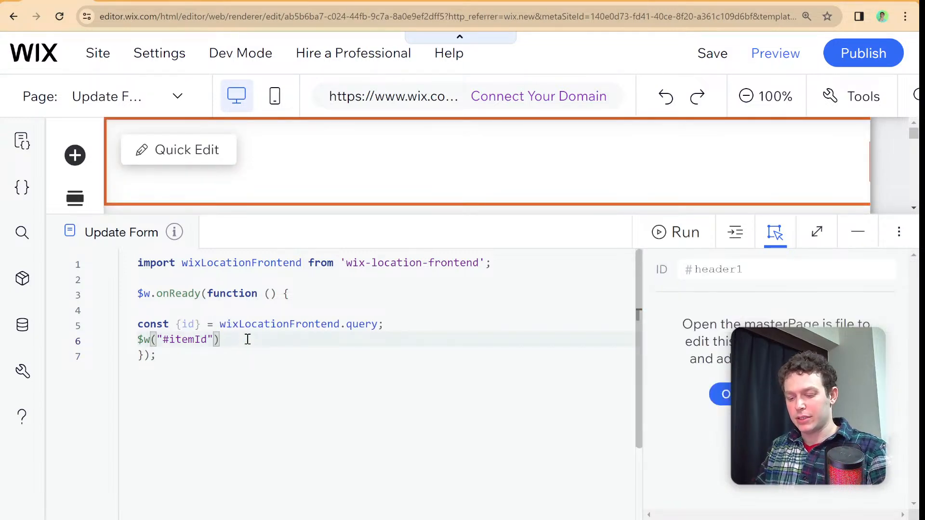
type(".et")
key("BackSpace")
key("BackSpace")
type("te")
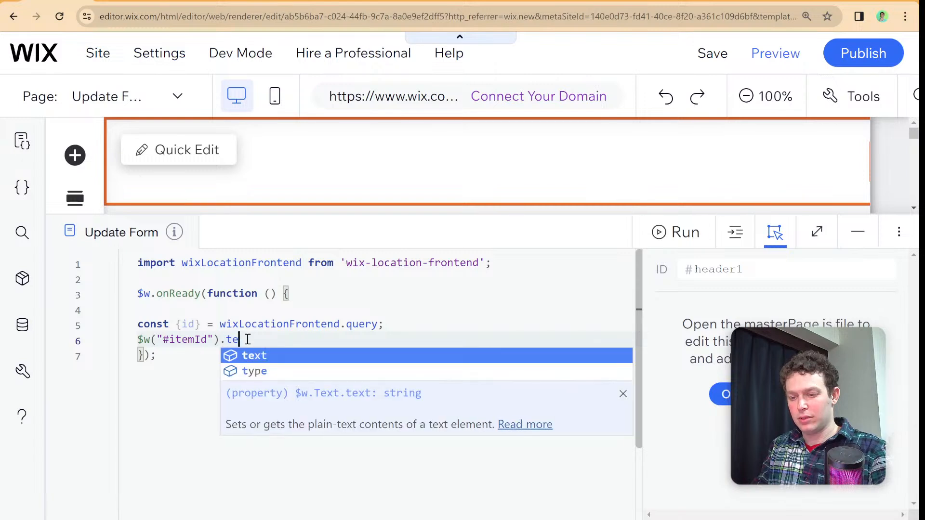
type("xt = id;")
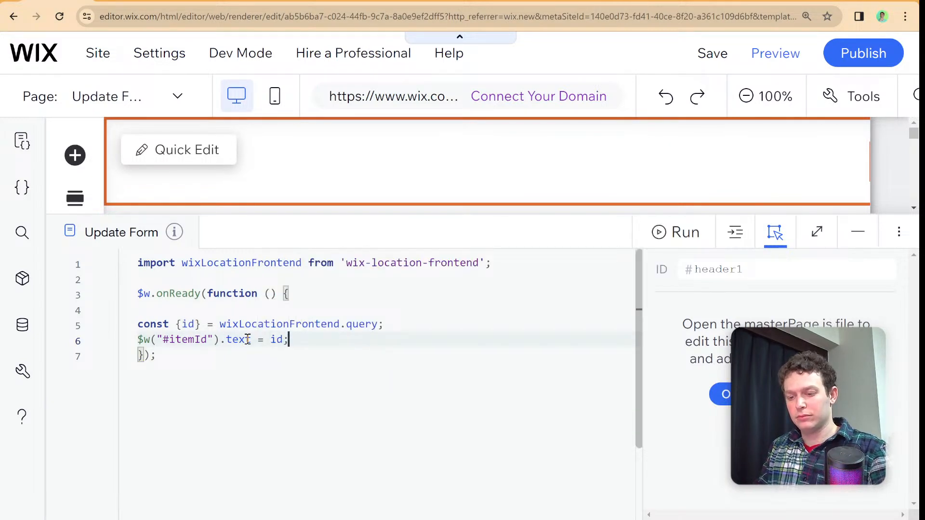
right_click(334, 345)
left_click(359, 362)
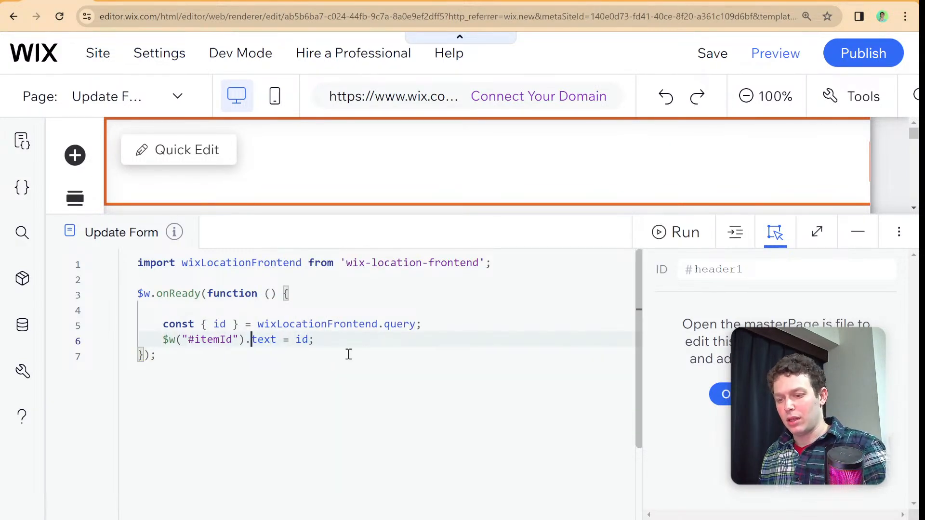
- Publish the site, view the live version and follow the Item 3 button to the Update Form page
left_click(864, 51)
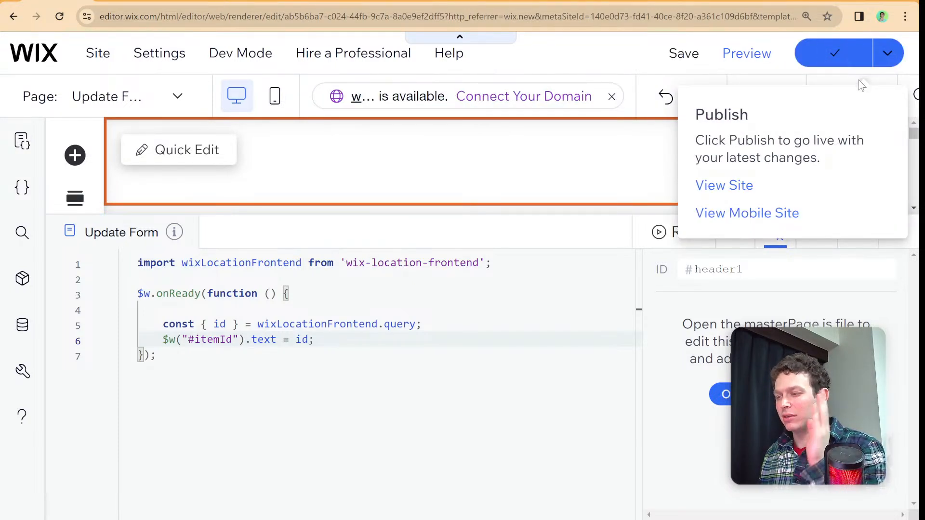
left_click(726, 186)
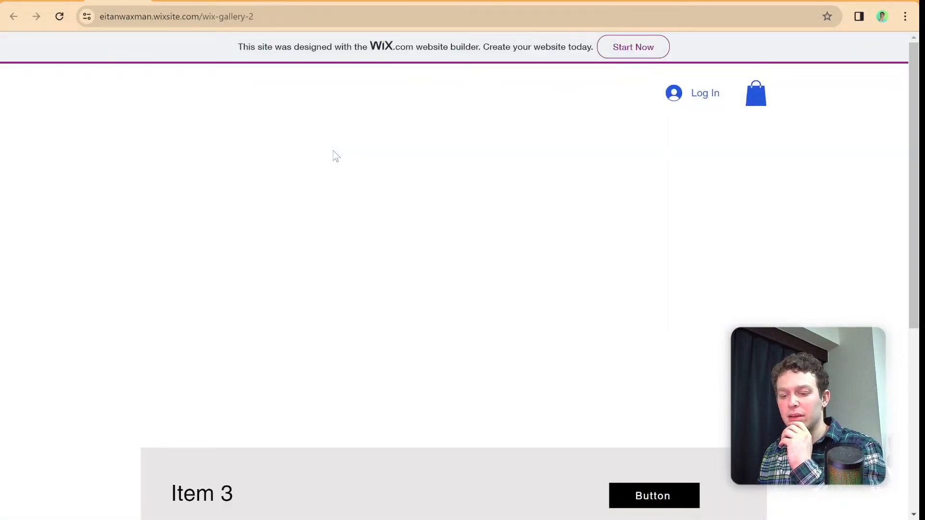
scroll(371, 154, "down", 6)
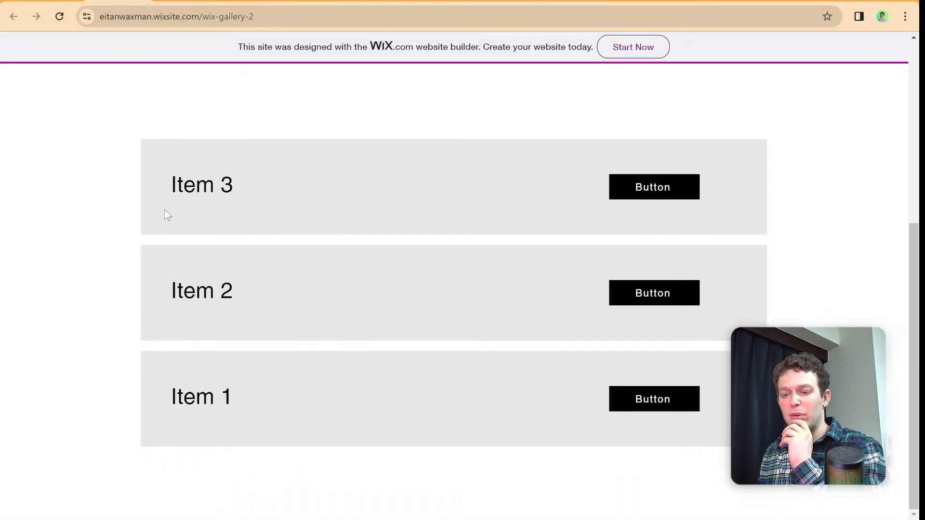
left_click(644, 196)
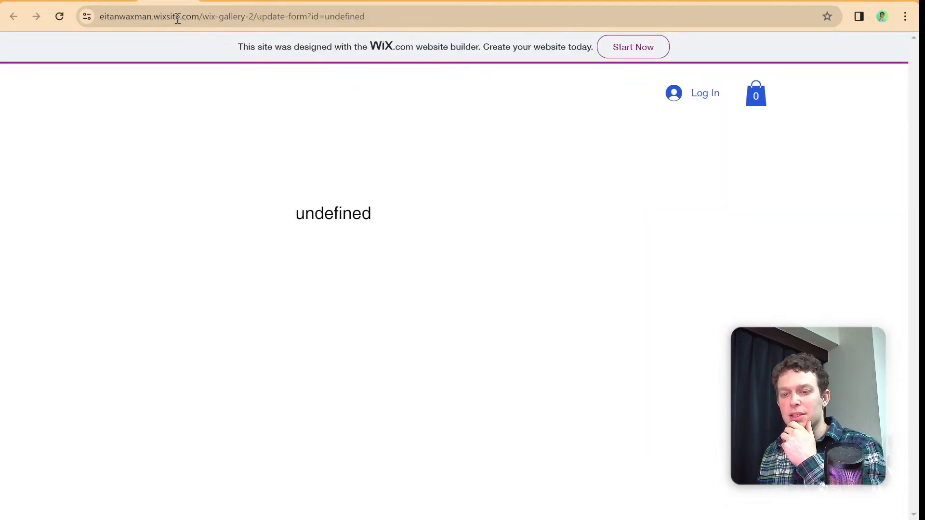
- Return to the site editor, switch to the HOME page and open its page code
left_click(115, 1)
left_click(43, 1)
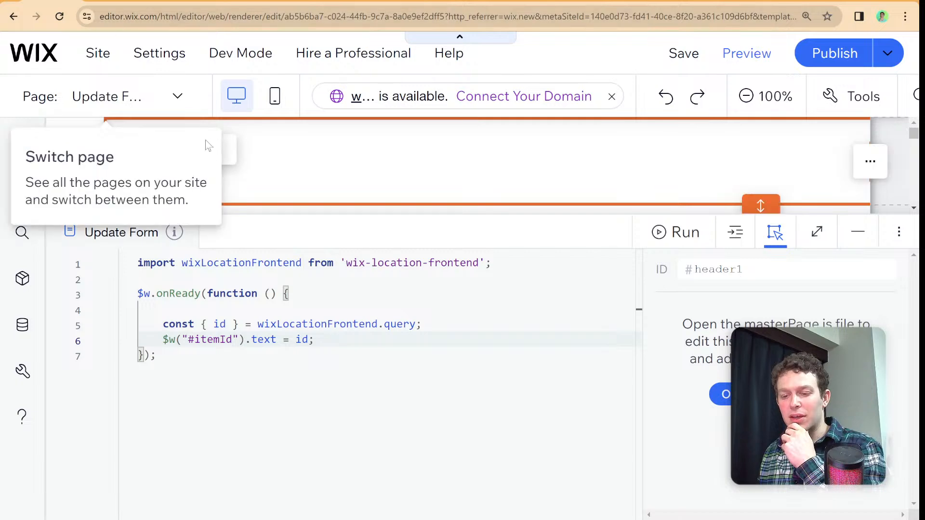
left_click(225, 226)
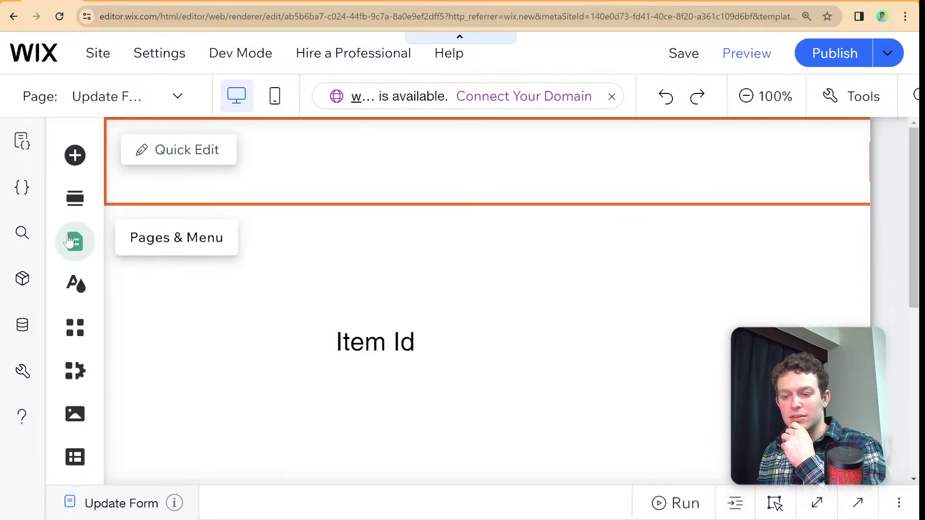
left_click(75, 241)
left_click(340, 246)
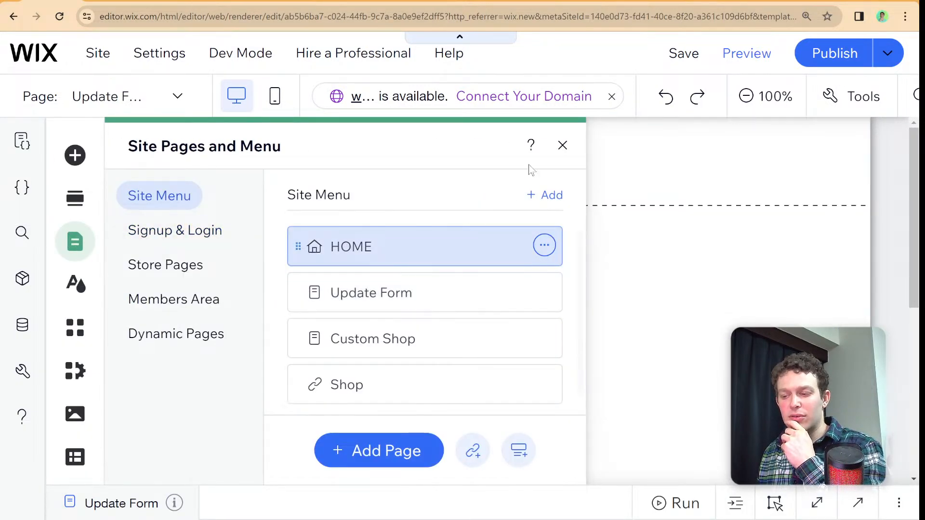
left_click(562, 145)
left_click(481, 496)
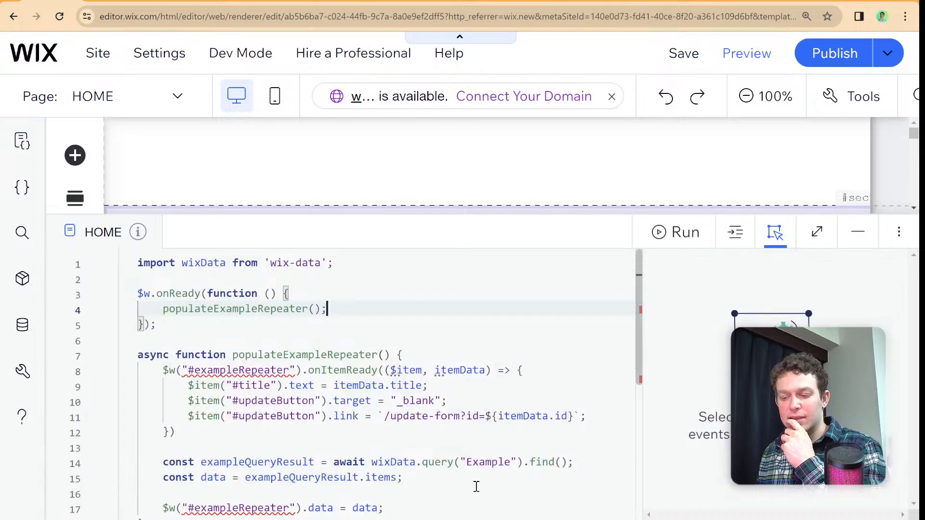
- Change itemData.id to itemData._id in the #updateButton link template
left_click(554, 417)
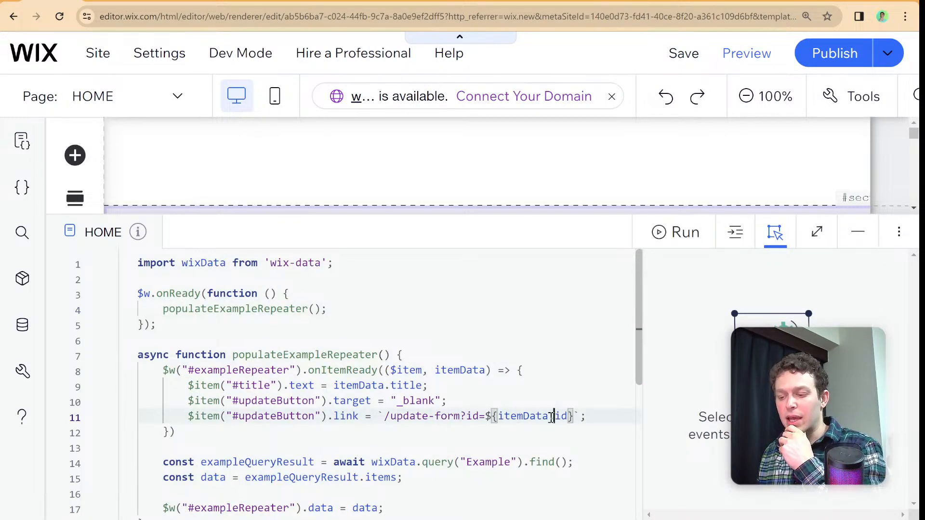
type("_")
scroll(578, 351, "down", 4)
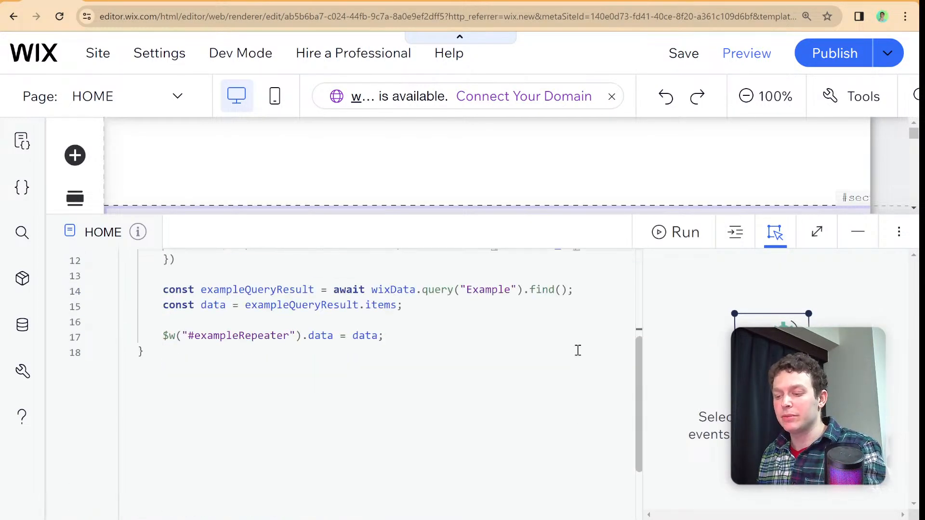
scroll(566, 345, "up", 3)
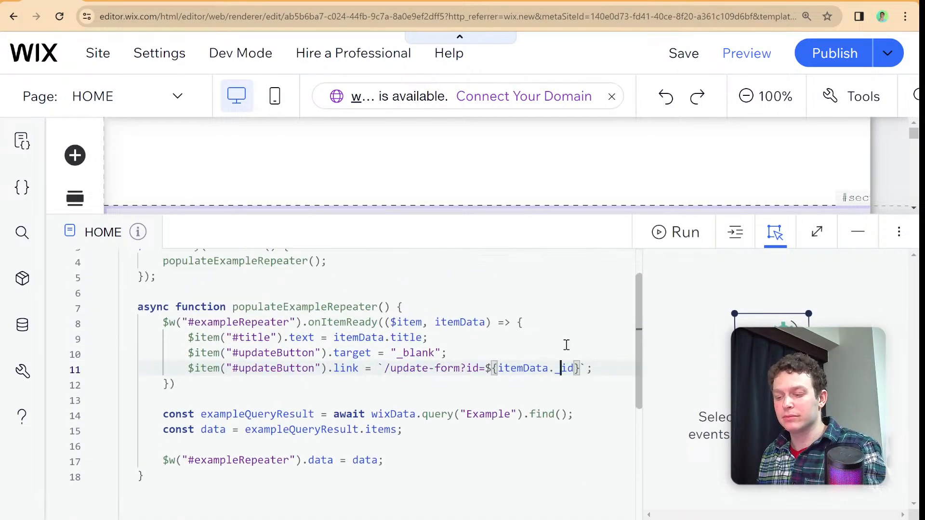
- Publish the site again, reload the live home page and follow the Item 3 button to the Update Form page
left_click(851, 62)
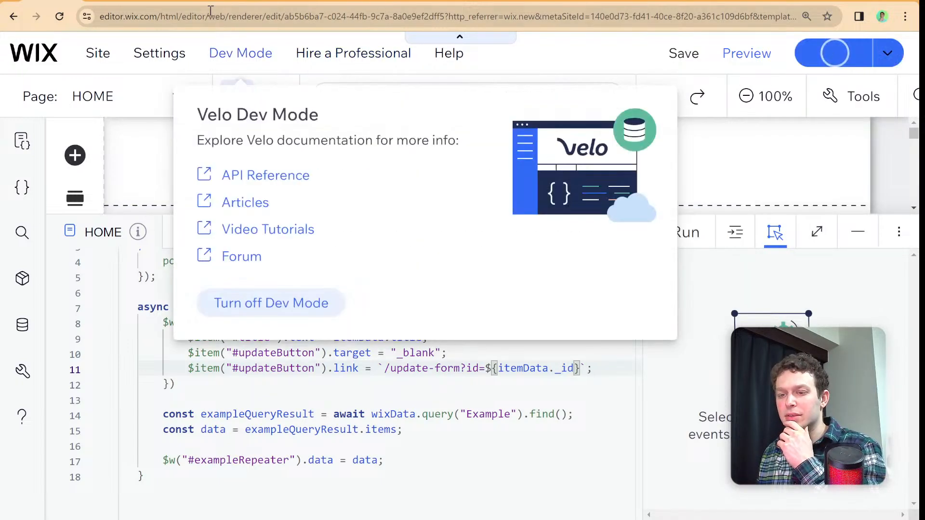
left_click(168, 1)
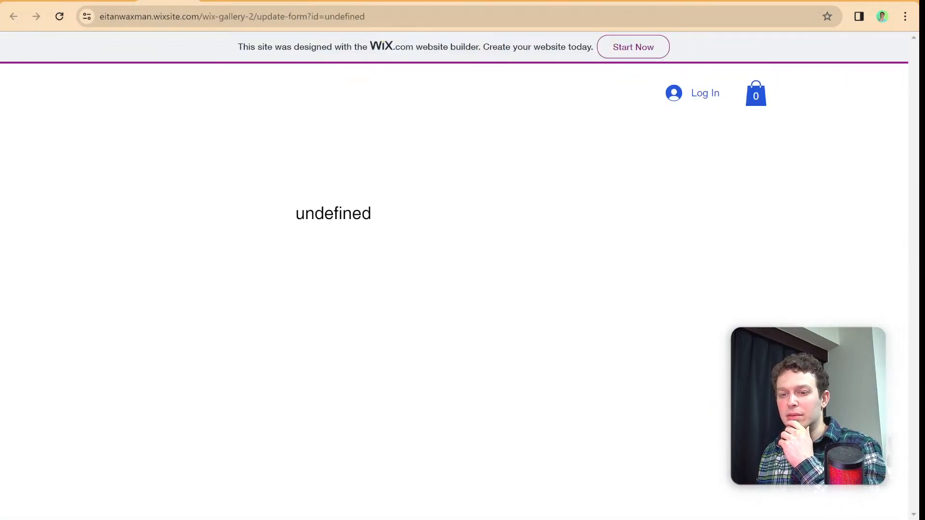
left_click(190, 2)
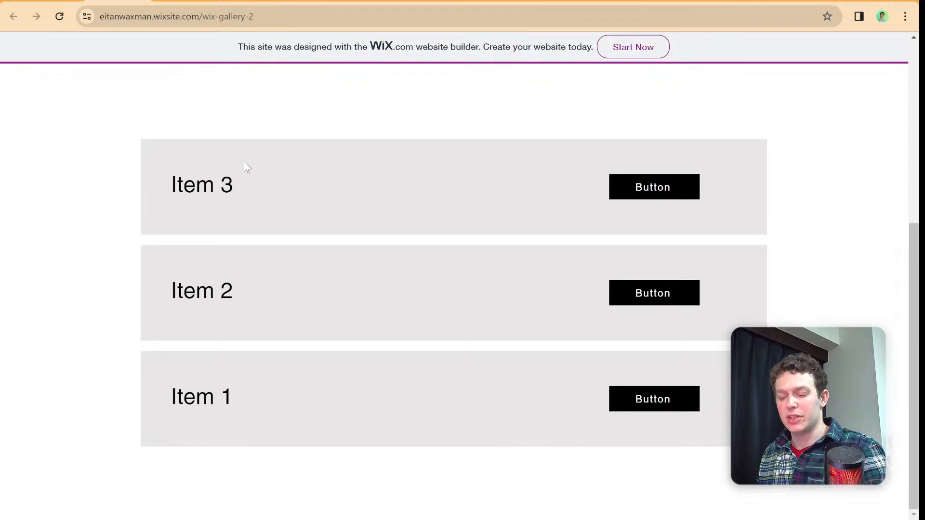
key("ctrl+r")
scroll(313, 189, "down", 3)
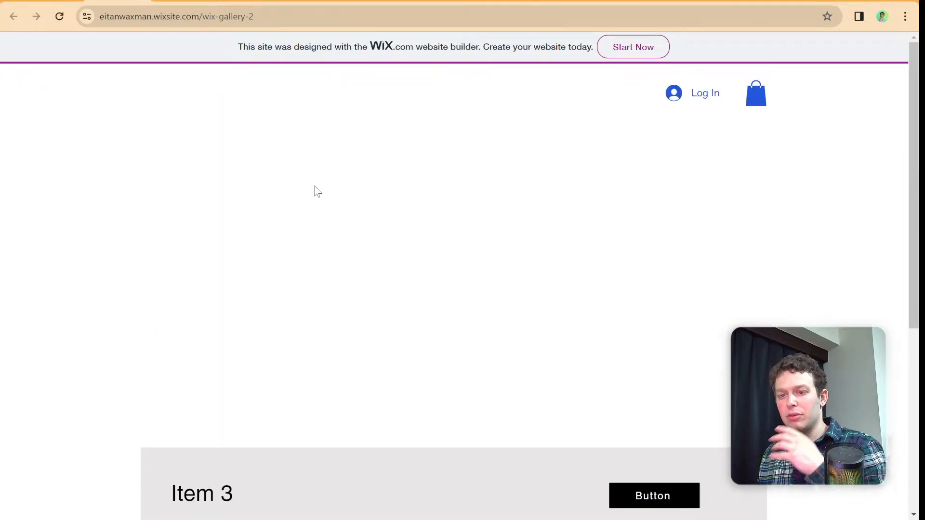
scroll(338, 195, "down", 5)
left_click(671, 205)
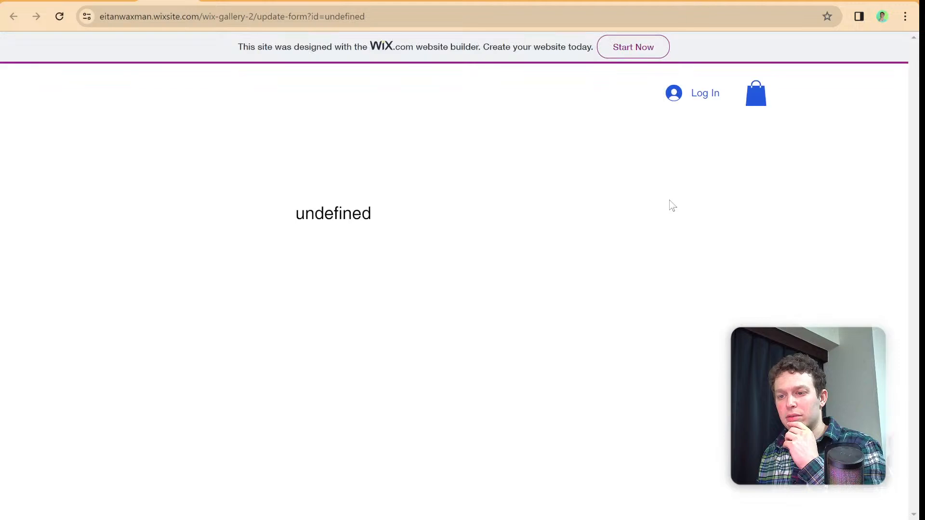
- Close the Update Form page, reload the live home page and follow the Item 3 button again
key("ctrl+w")
key("ctrl+shift+Tab")
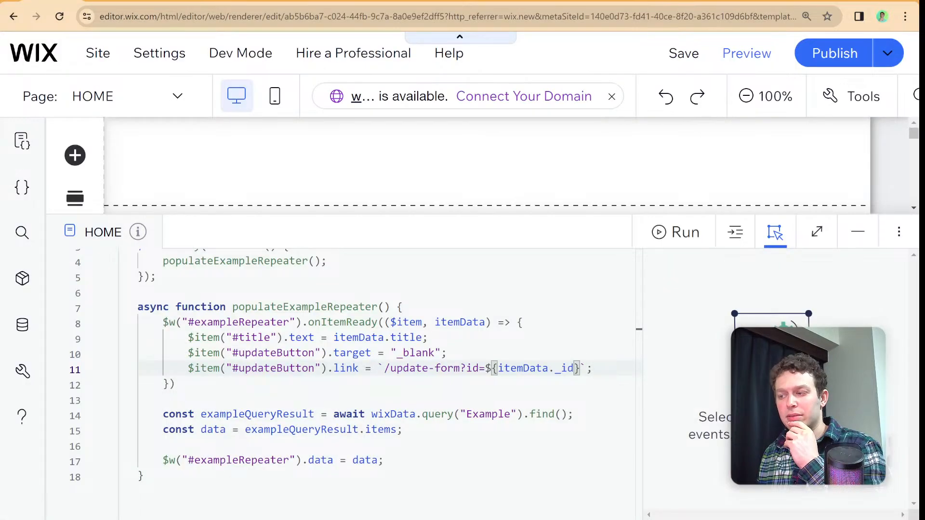
key("ctrl+Tab")
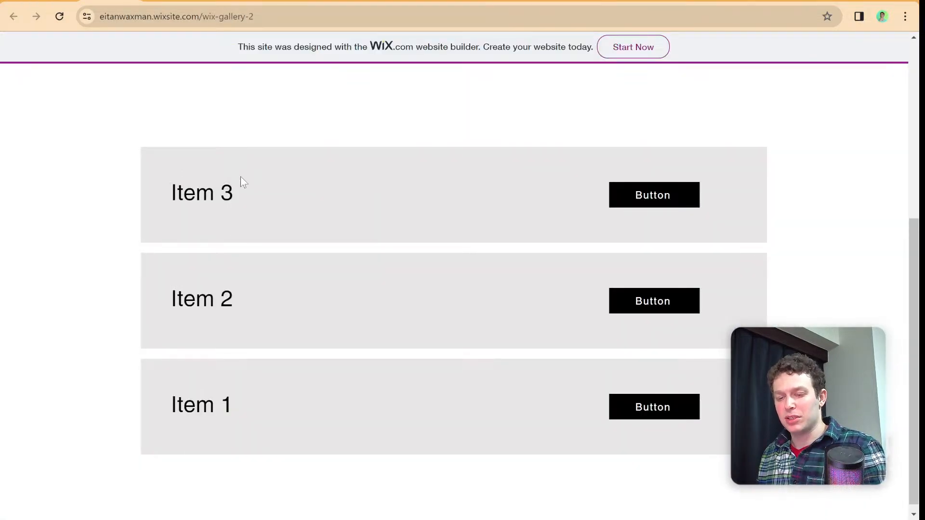
key("ctrl+r")
scroll(396, 206, "down", 6)
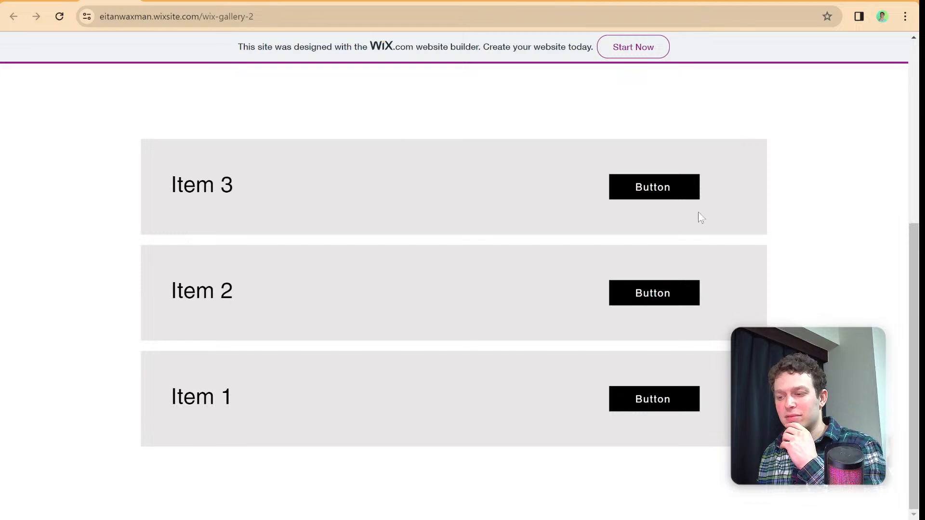
left_click(670, 187)
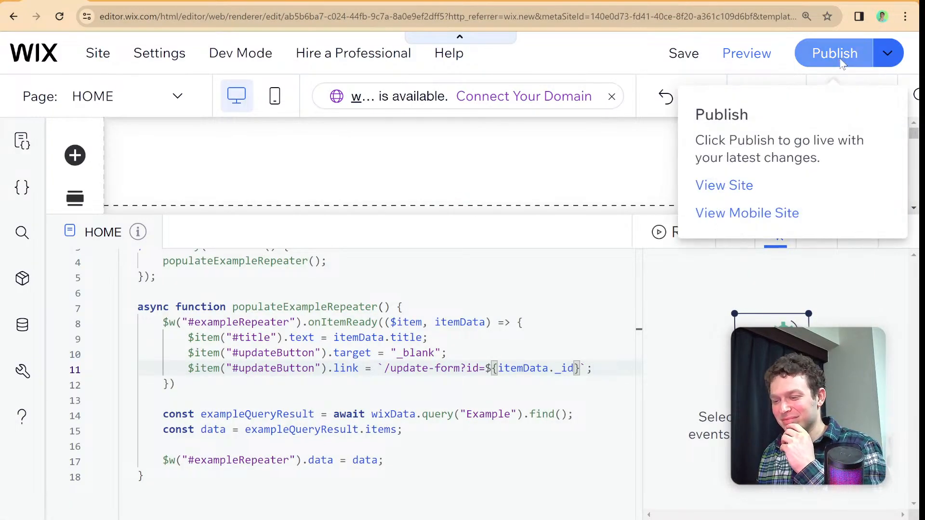
- Publish the site from the editor, view the live site and follow the Item 3 button to the Update Form page
left_click(841, 64)
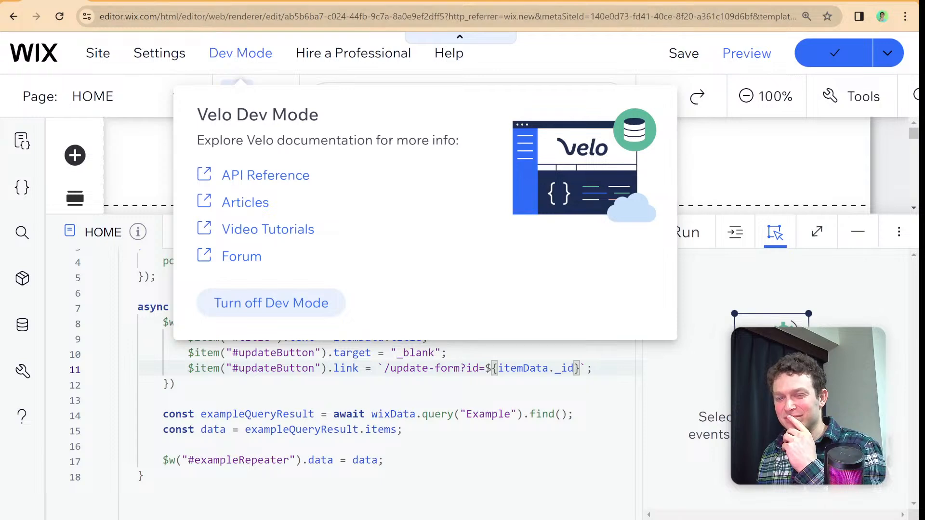
mouse_move(834, 53)
left_click(749, 182)
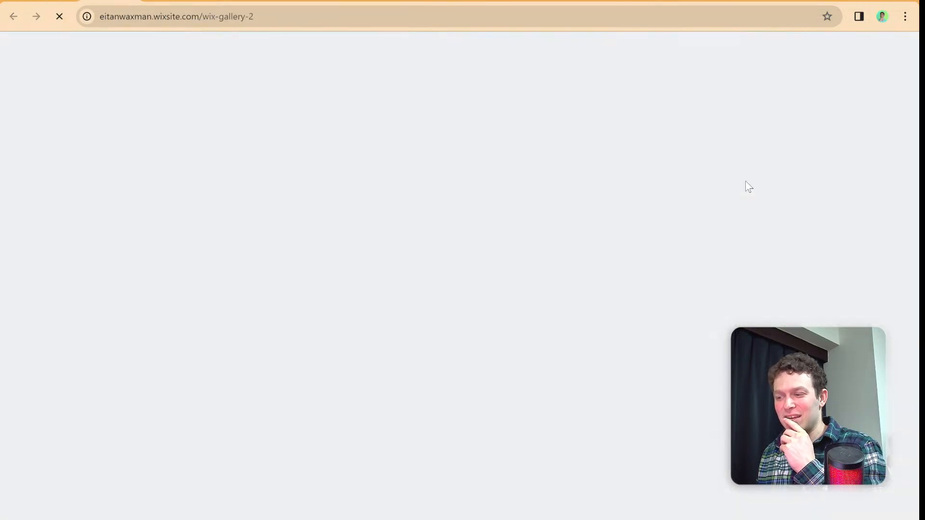
scroll(595, 206, "down", 5)
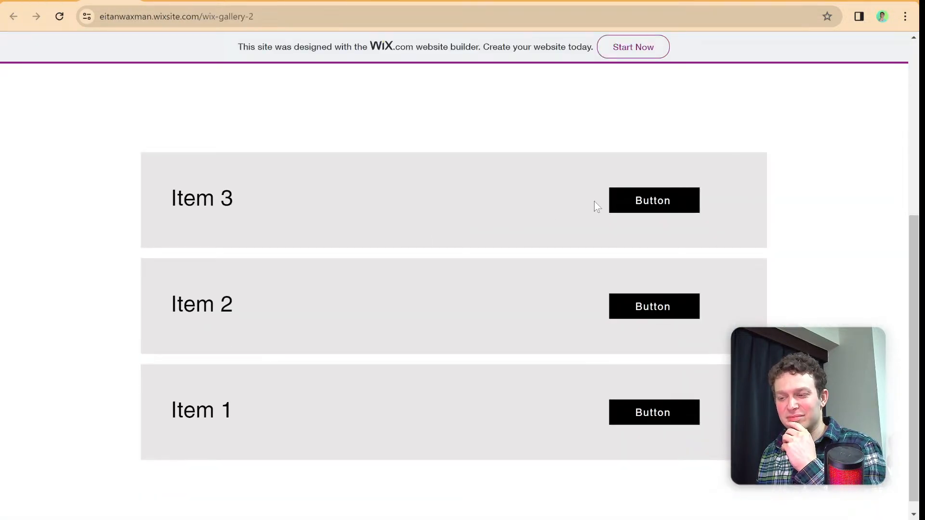
left_click(652, 201)
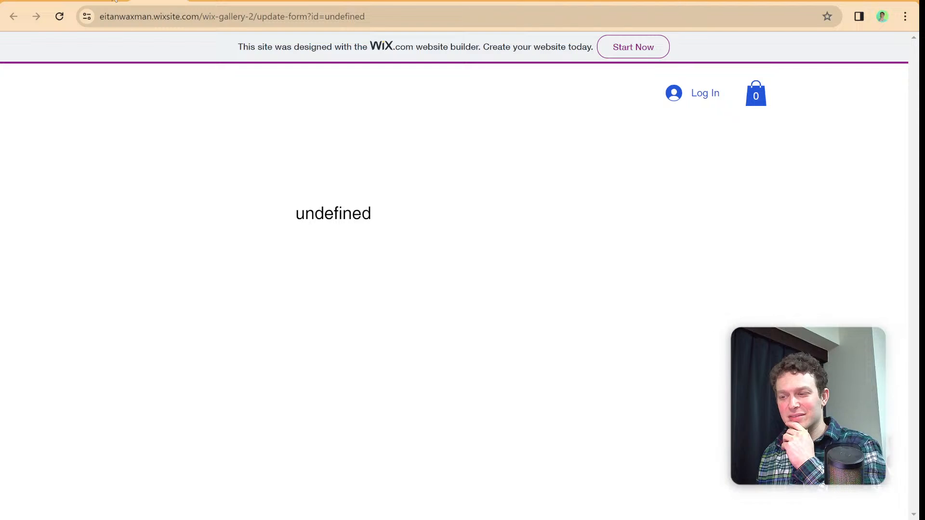
- Return to the site editor, republish the site and retest the Item 3 button on the live home page
key("alt+Left")
left_click(43, 0)
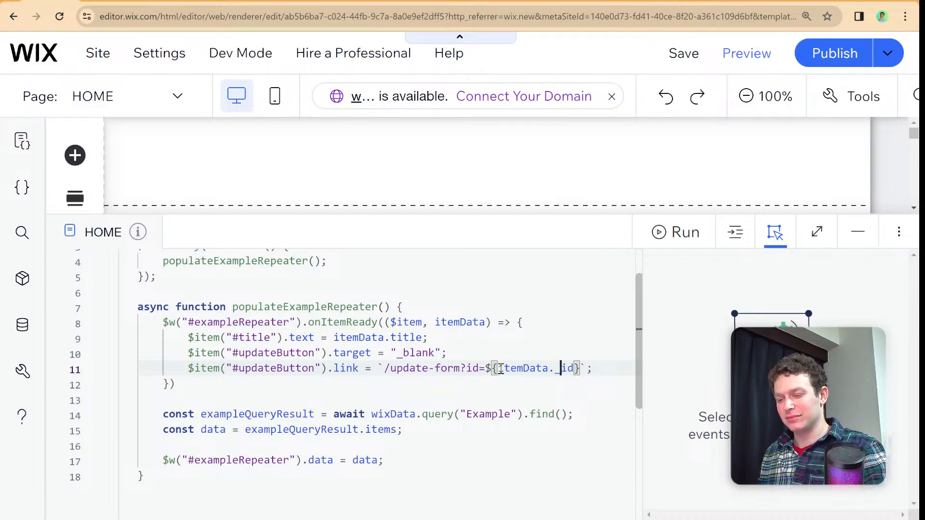
left_click(817, 68)
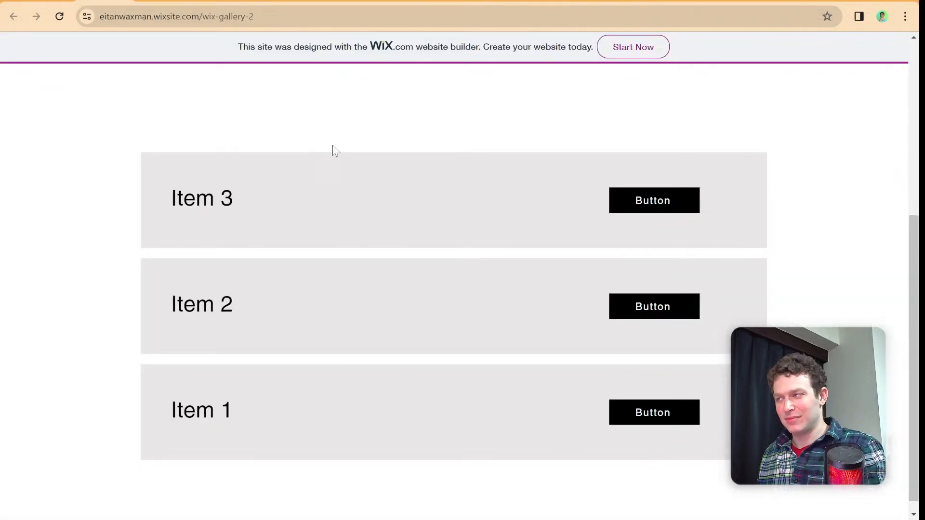
scroll(708, 151, "up", 6)
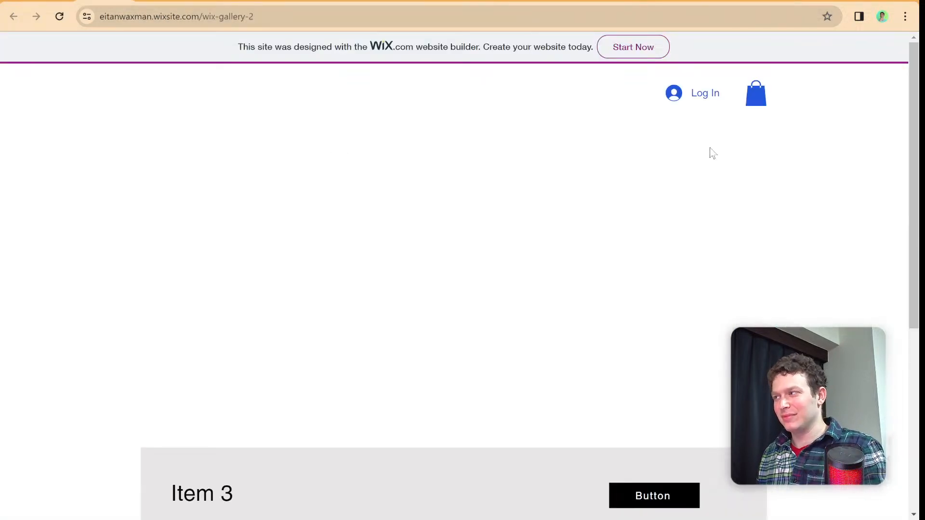
scroll(636, 314, "down", 3)
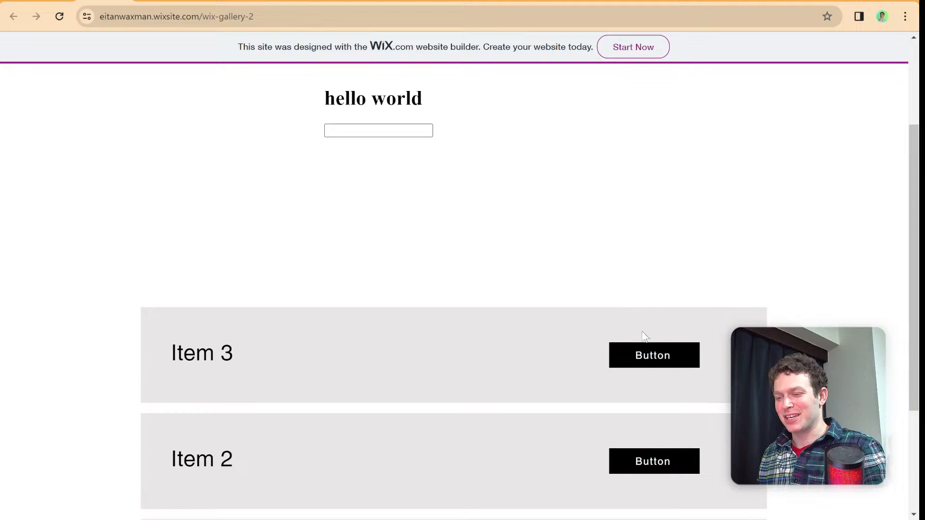
left_click(646, 357)
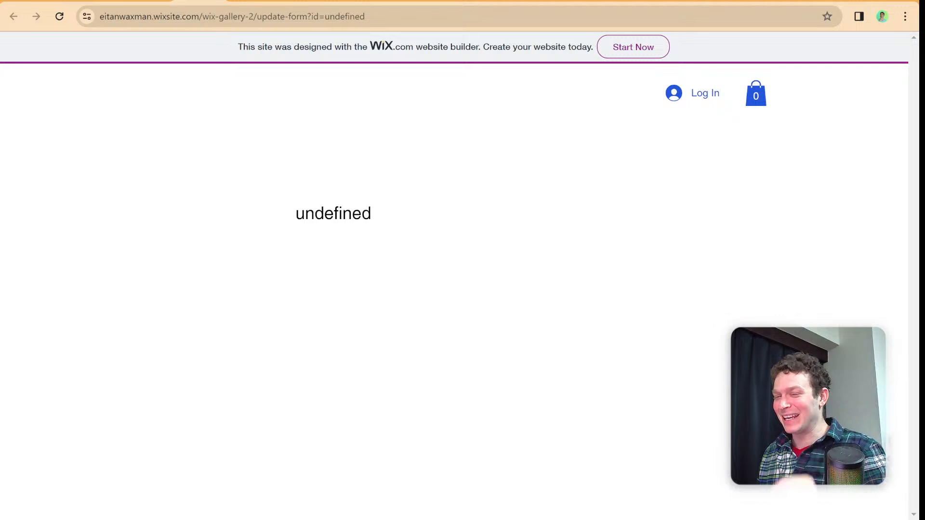
- In the HOME page code, add console.log(itemData._id); as the first line inside the #exampleRepeater onItemReady callback
key("ctrl+Tab")
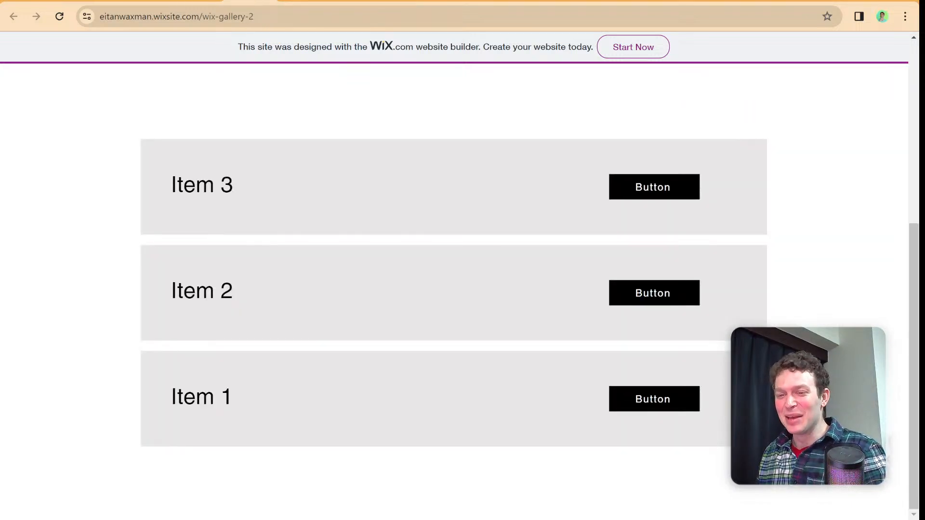
key("ctrl+Tab")
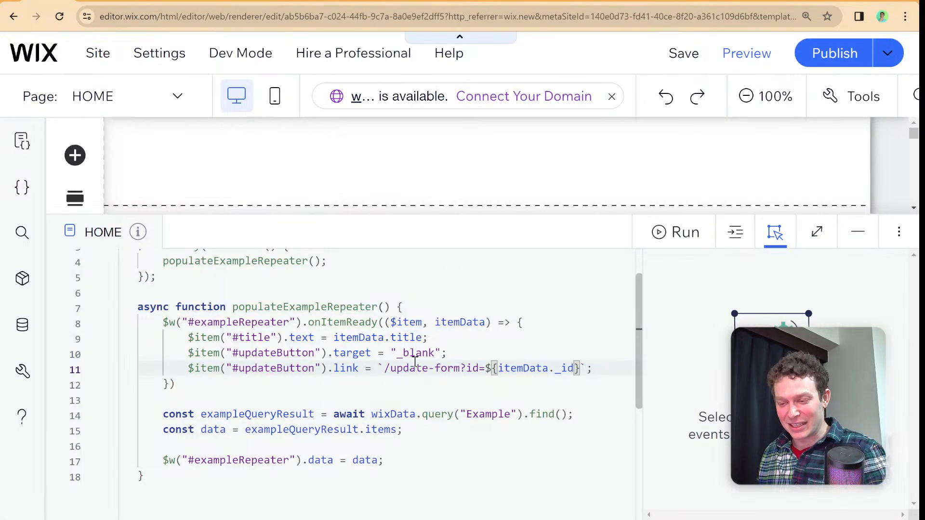
scroll(417, 355, "down", 1)
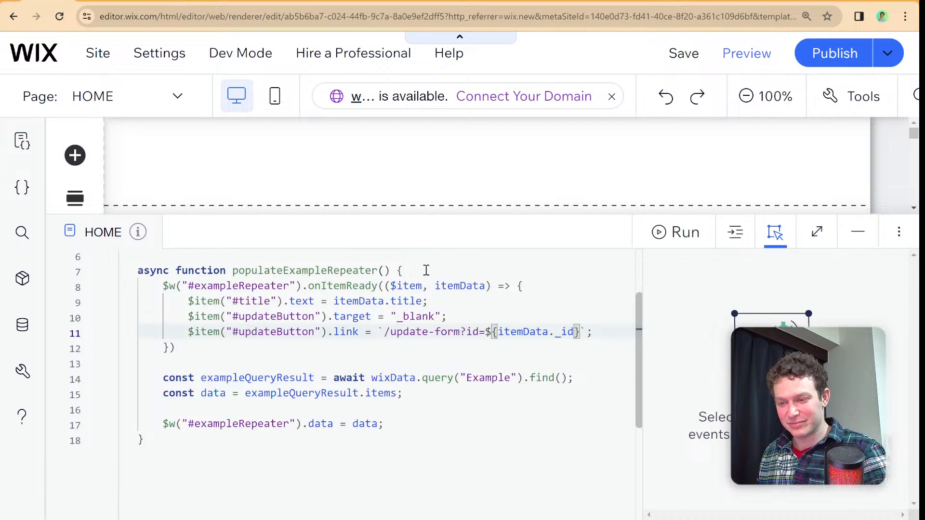
left_click(458, 313)
left_click(536, 282)
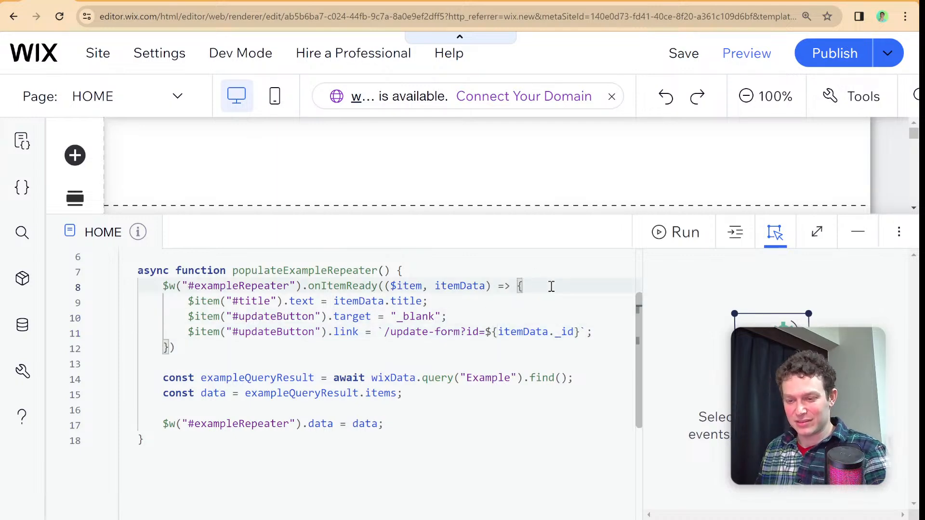
key("Return")
type("console.log")
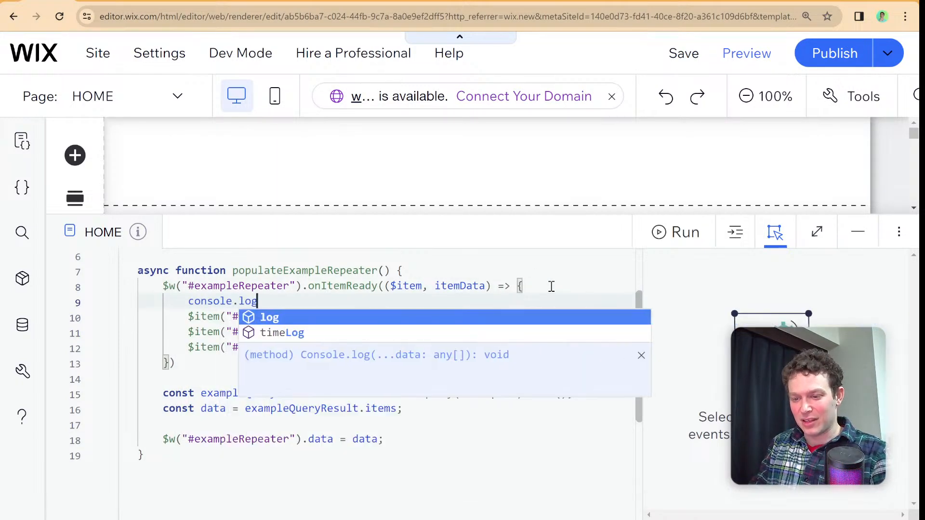
key("Return")
type("(ite")
key("Return")
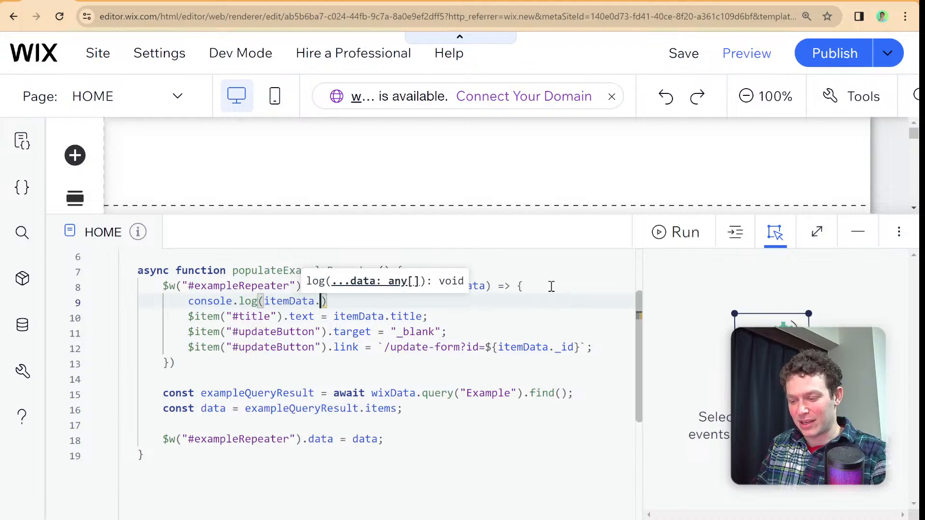
type("._")
key("Return")
type(");")
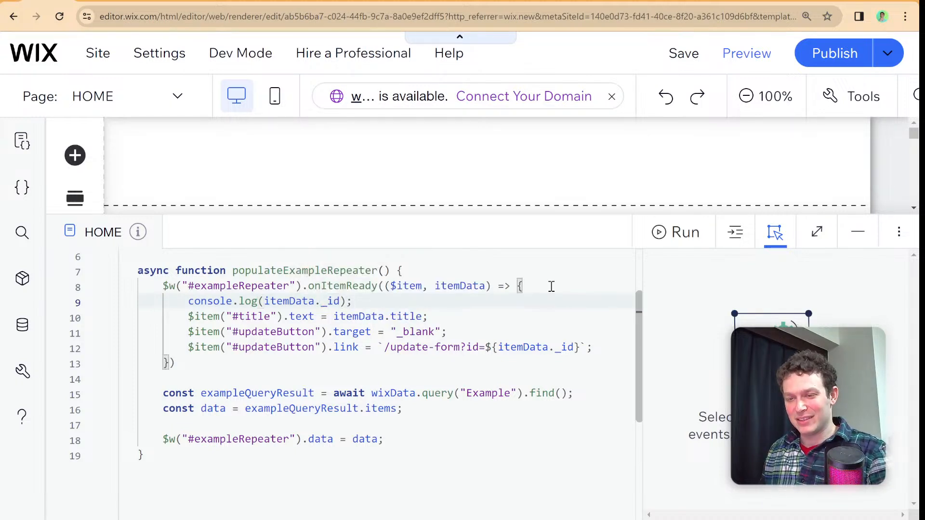
- Publish the site, reload the live home page and examine its browser developer console output beside the repeater
left_click(828, 45)
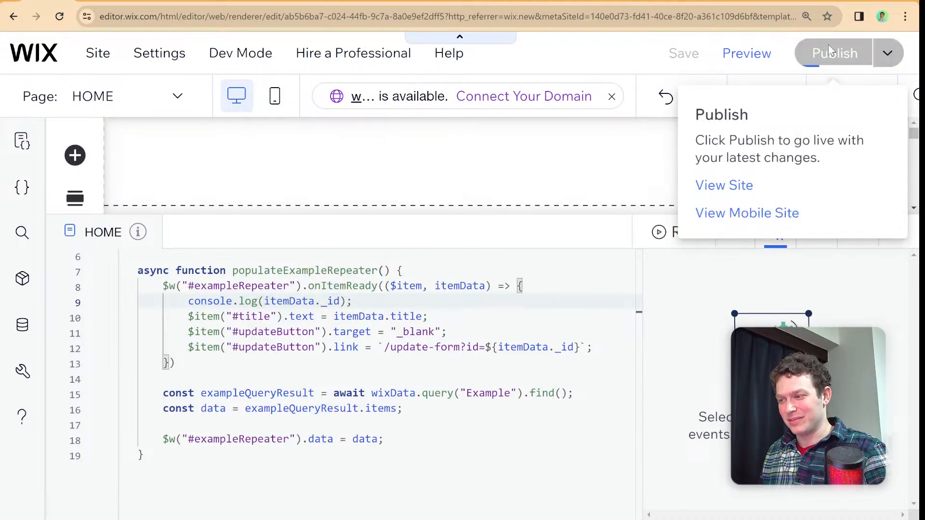
left_click(108, 1)
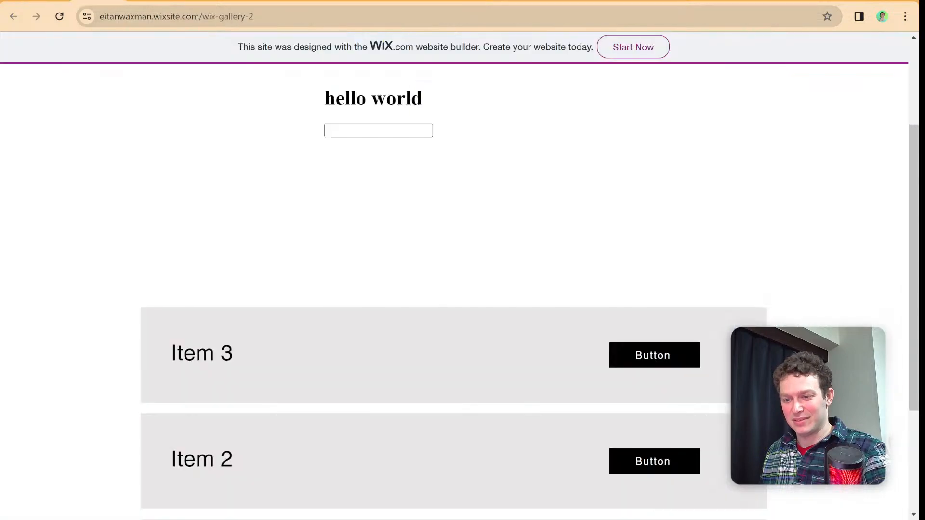
key("ctrl+r")
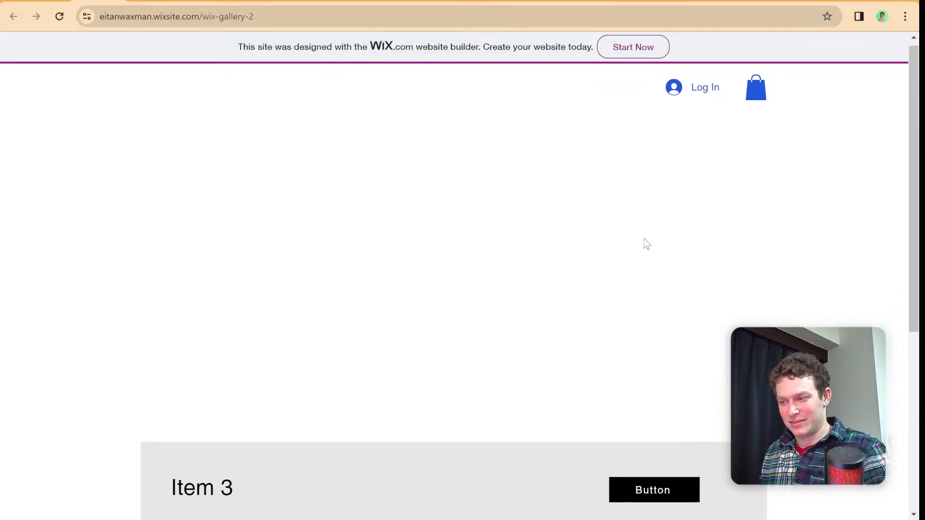
scroll(642, 243, "down", 4)
key("ctrl+shift+i")
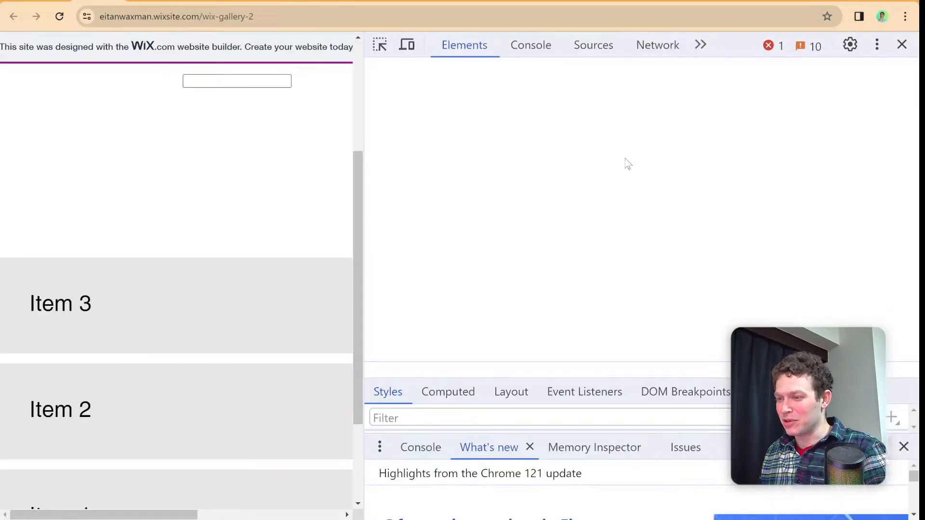
left_click(530, 46)
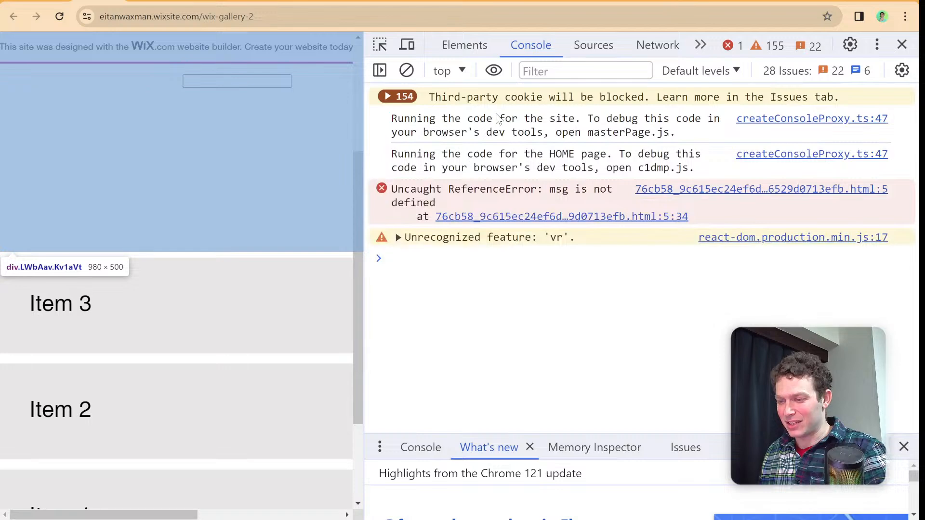
left_click_drag(364, 150, 446, 145)
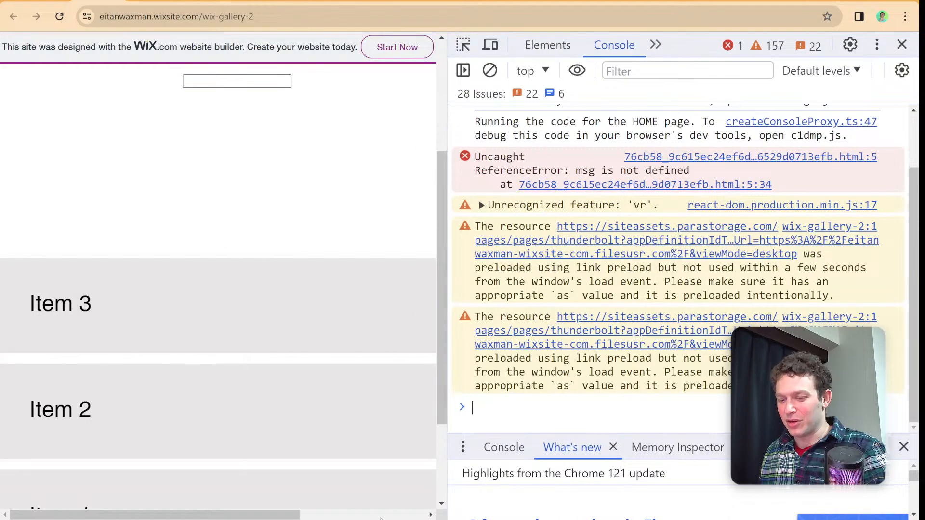
left_click_drag(283, 514, 333, 490)
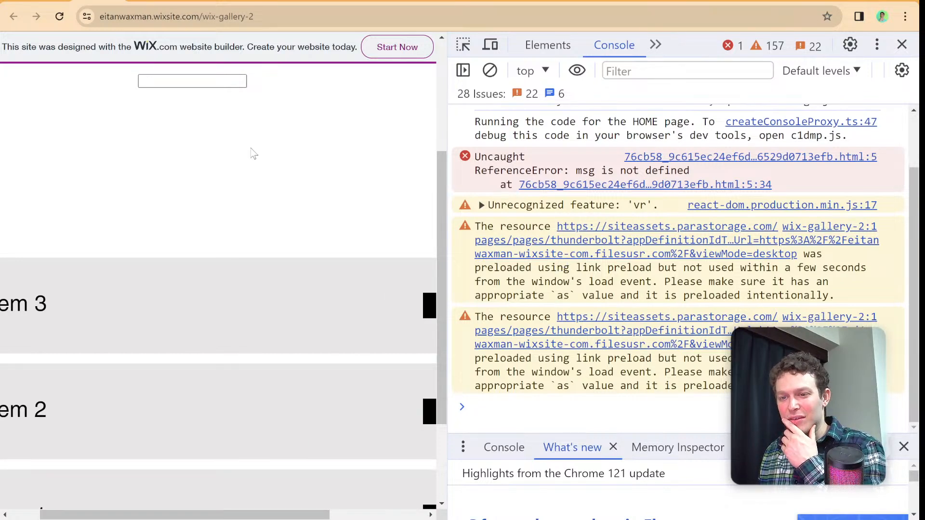
- Return to the HOME page in the site editor and collapse the code panel to inspect the repeater on the canvas
left_click(20, 1)
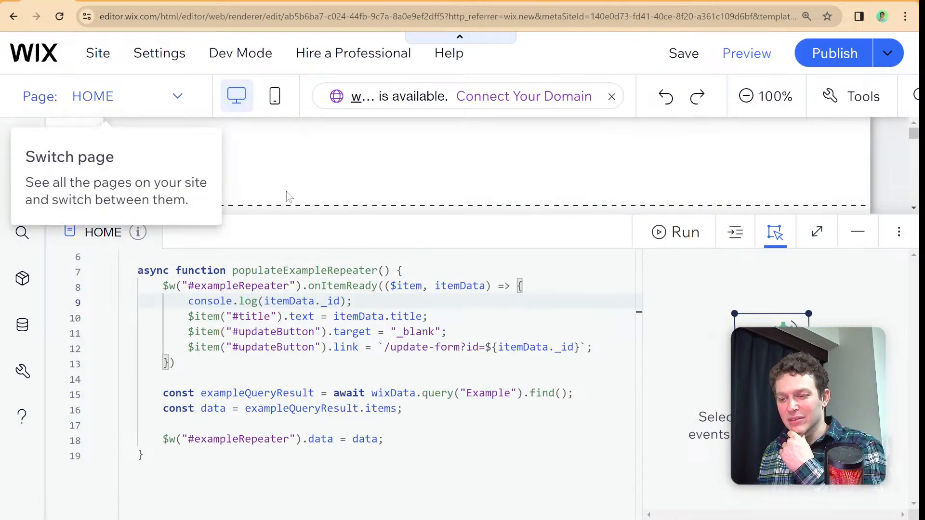
scroll(411, 274, "up", 3)
scroll(422, 282, "down", 3)
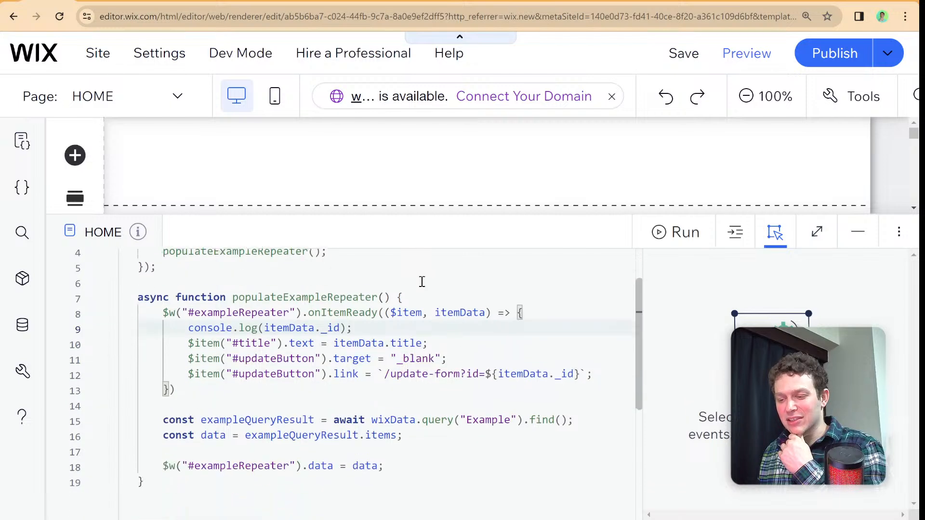
left_click(488, 230)
scroll(389, 236, "down", 9)
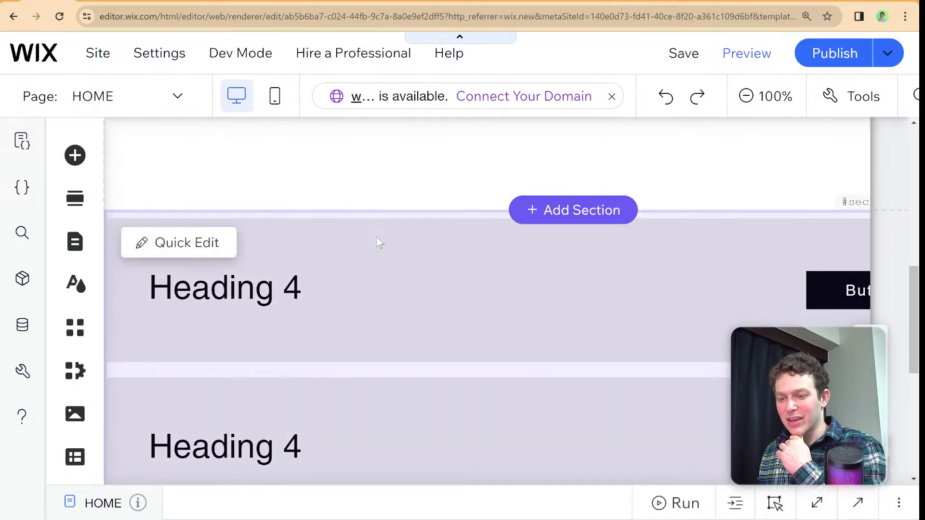
scroll(390, 251, "up", 1)
- Add a themed button to the HOME page in the blank area between the hello world embed and the repeater
left_click(77, 154)
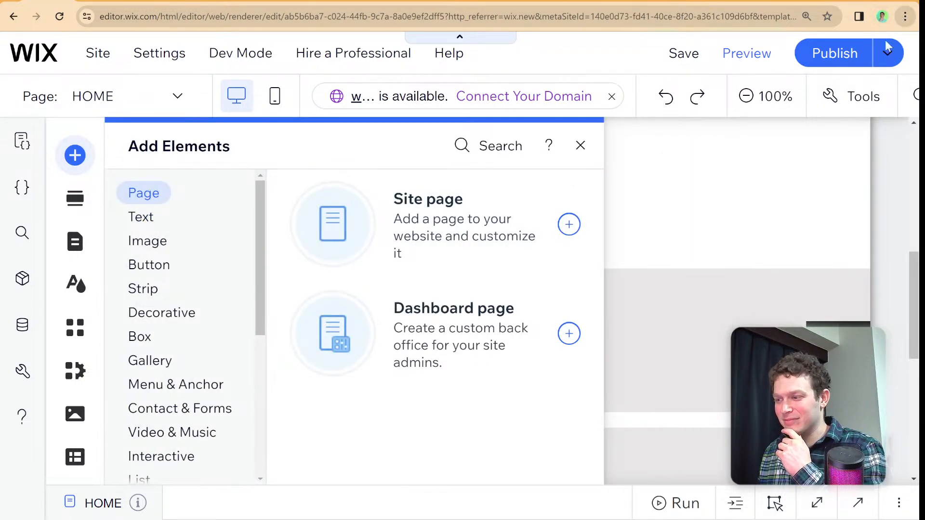
left_click(824, 262)
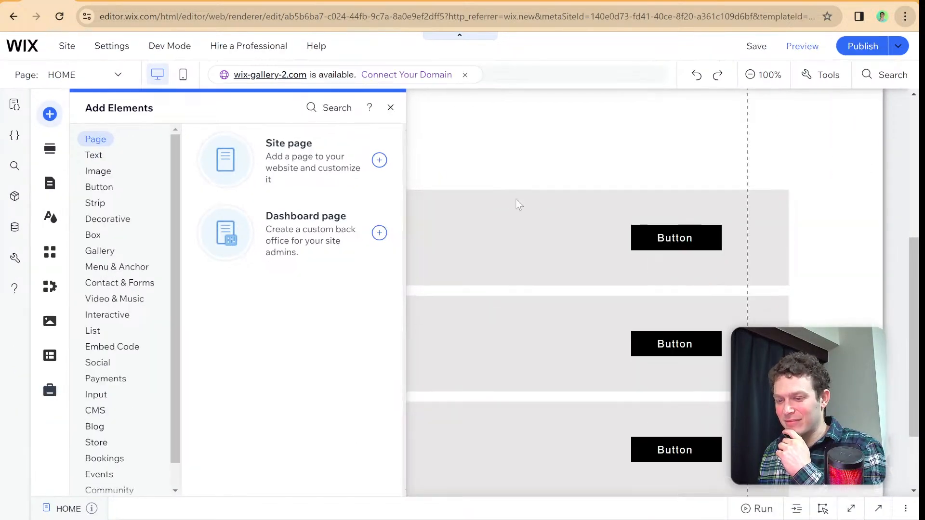
left_click(486, 198)
scroll(238, 208, "up", 2)
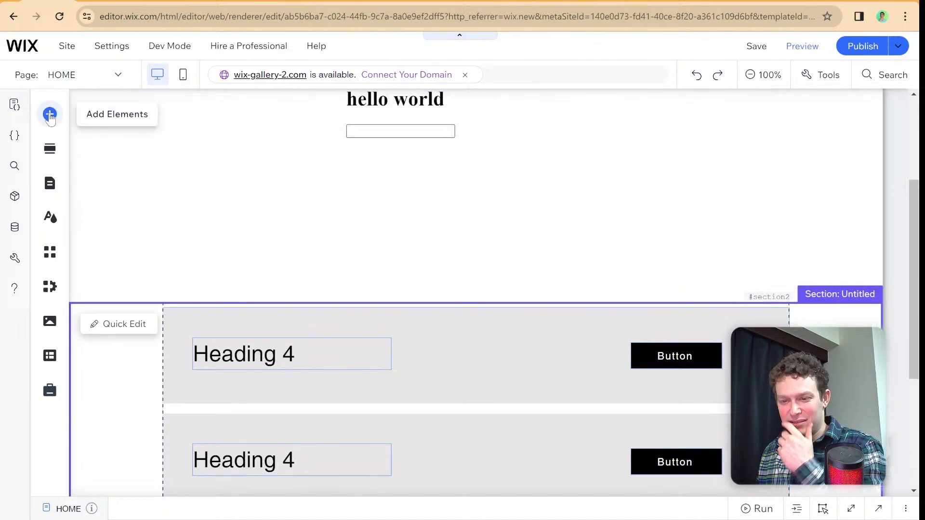
left_click(50, 115)
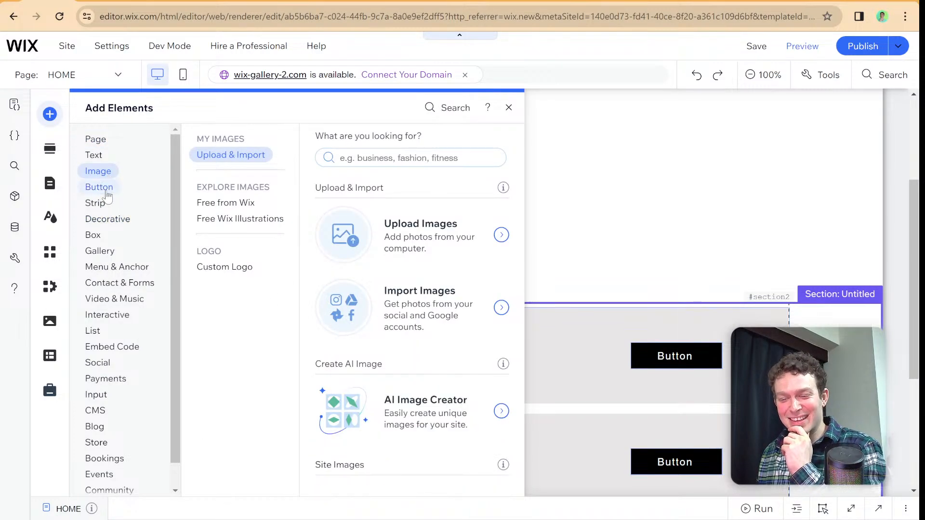
mouse_move(106, 192)
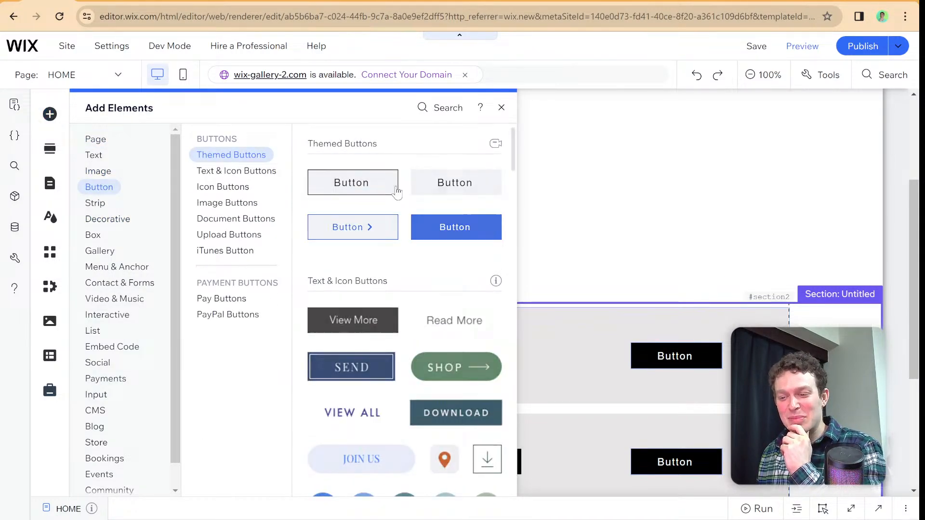
left_click_drag(396, 192, 516, 184)
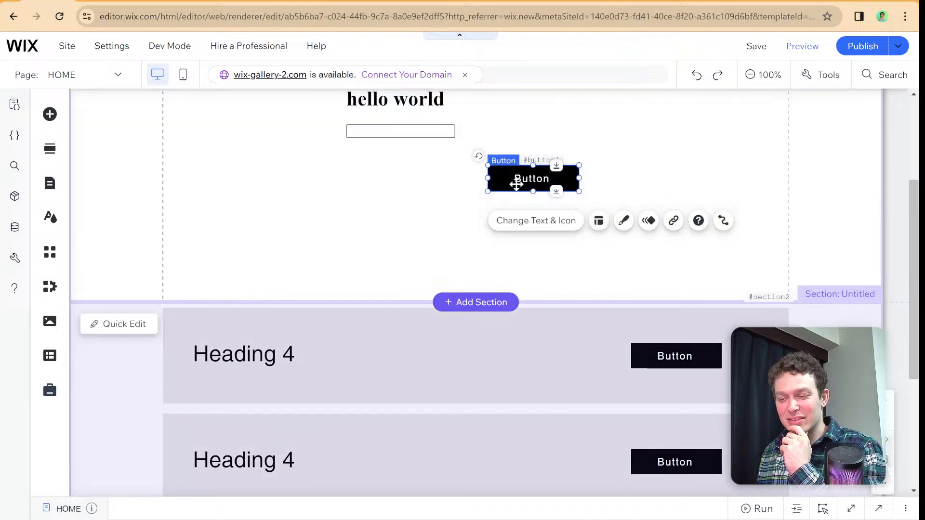
- Publish the site, reload the live home page to check for the new button, and close the developer console
left_click(872, 52)
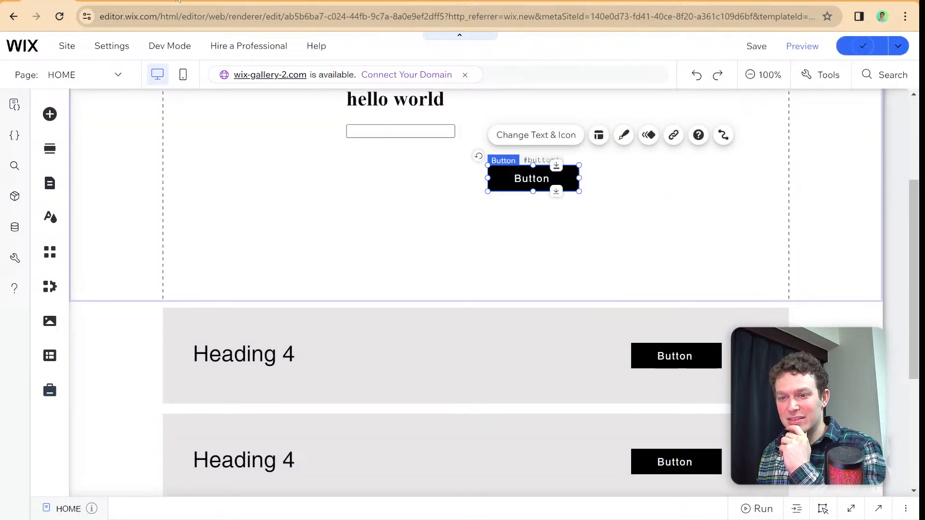
left_click(100, 2)
key("ctrl+r")
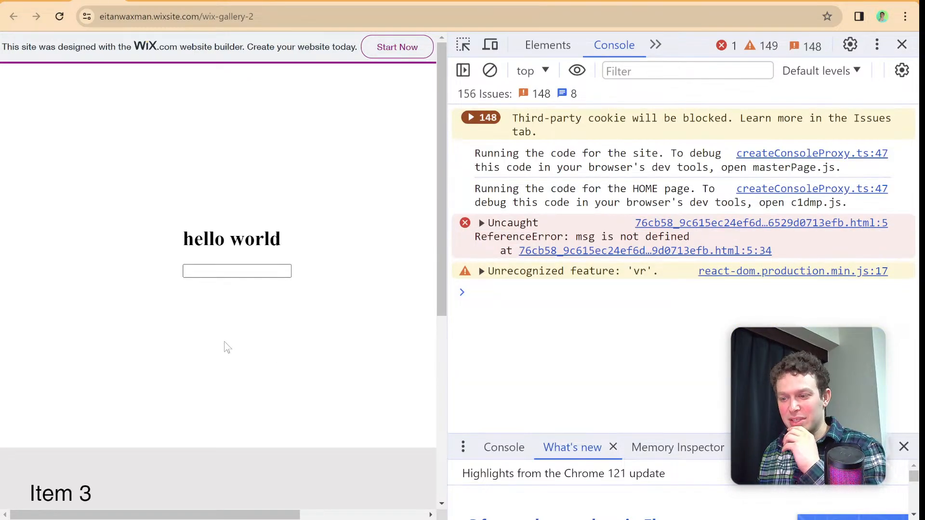
key("ctrl+r")
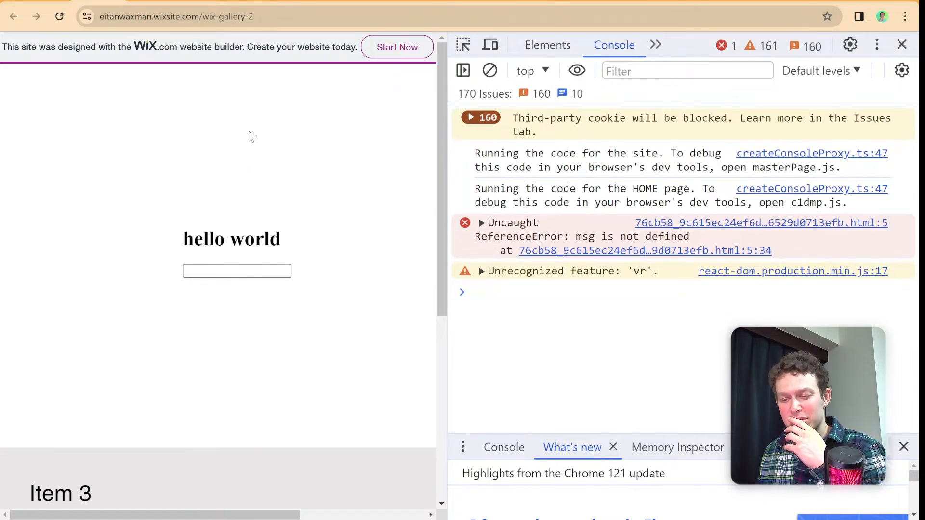
scroll(251, 138, "down", 2)
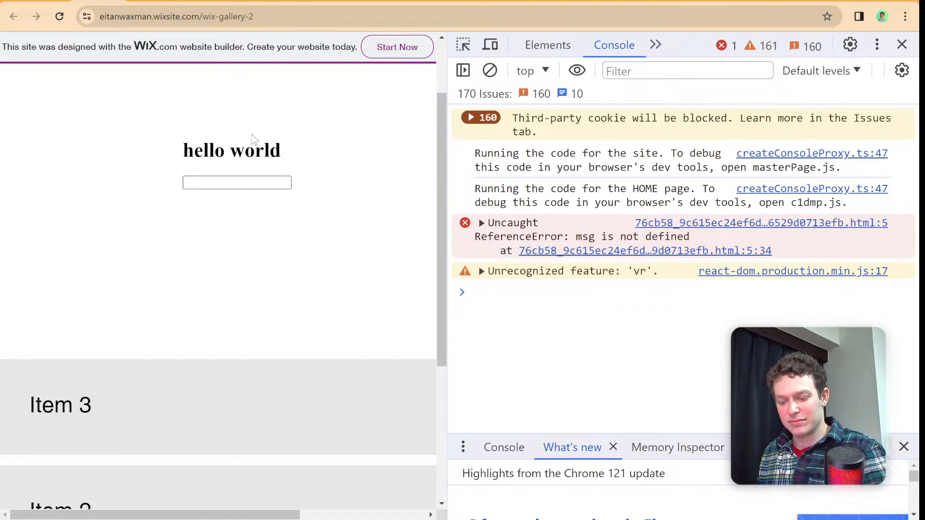
key("ctrl+r")
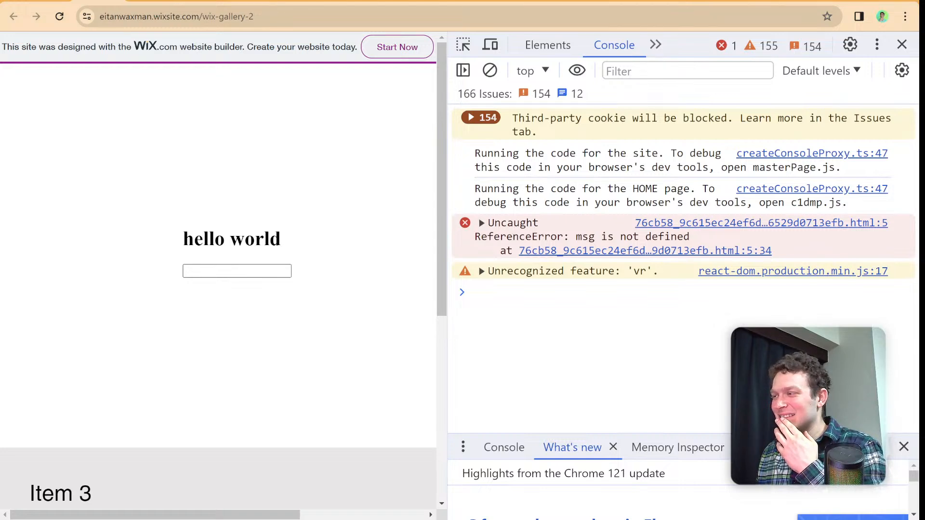
left_click(901, 46)
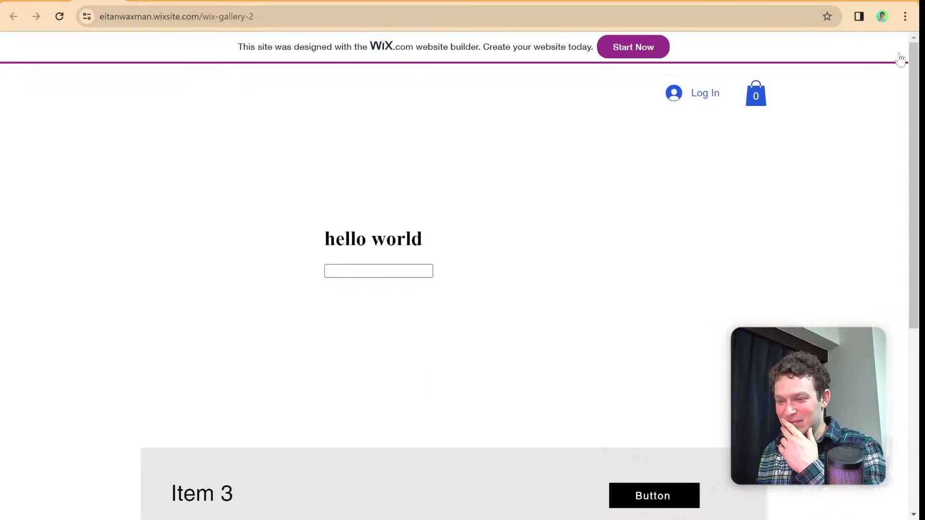
scroll(422, 233, "down", 6)
scroll(422, 233, "up", 6)
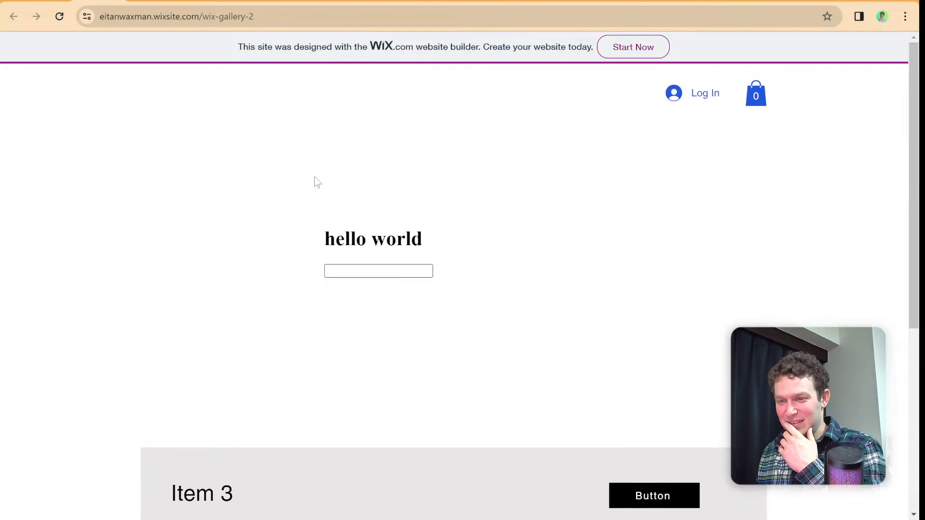
- Return to the HOME page in the site editor and reload the editor
left_click(45, 0)
left_click(256, 14)
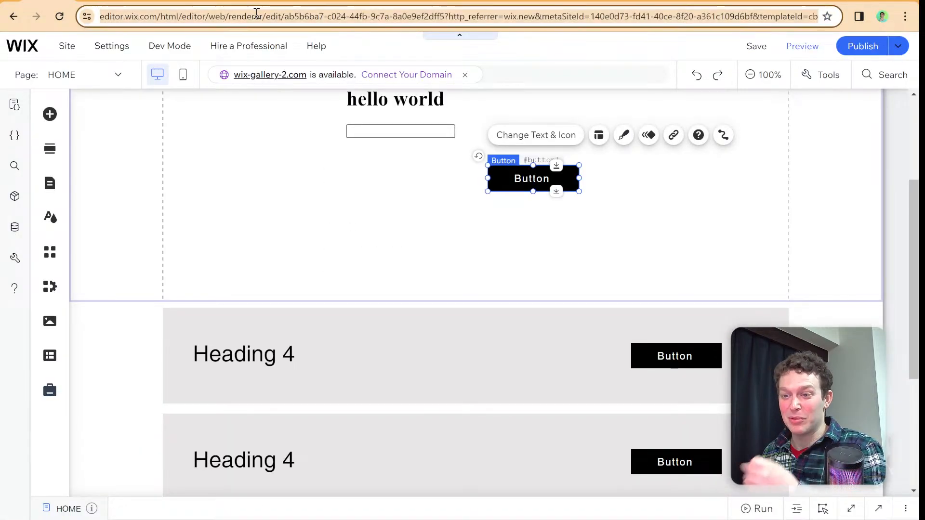
key("Return")
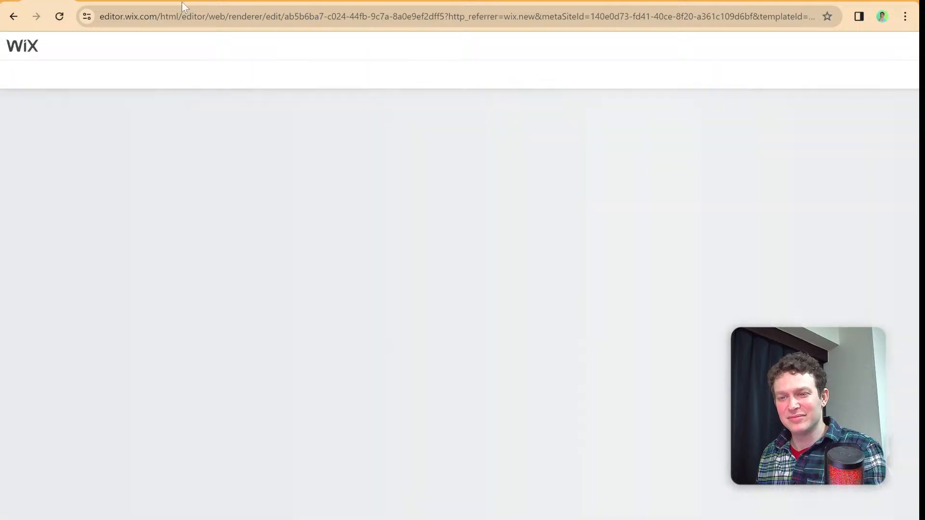
- Close the leftover live-site tabs, including the Update Form page with the undefined id, and return to the site editor
left_click(153, 1)
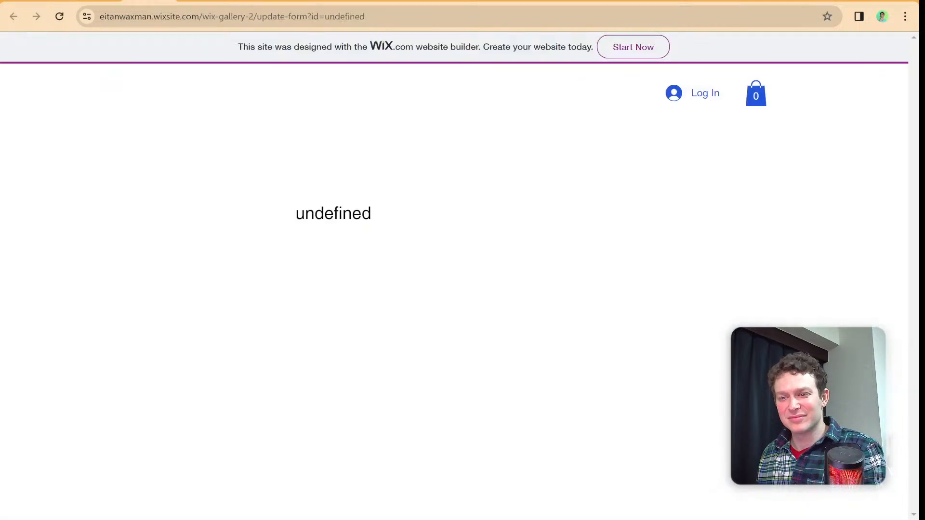
left_click(201, 1)
key("ctrl+w")
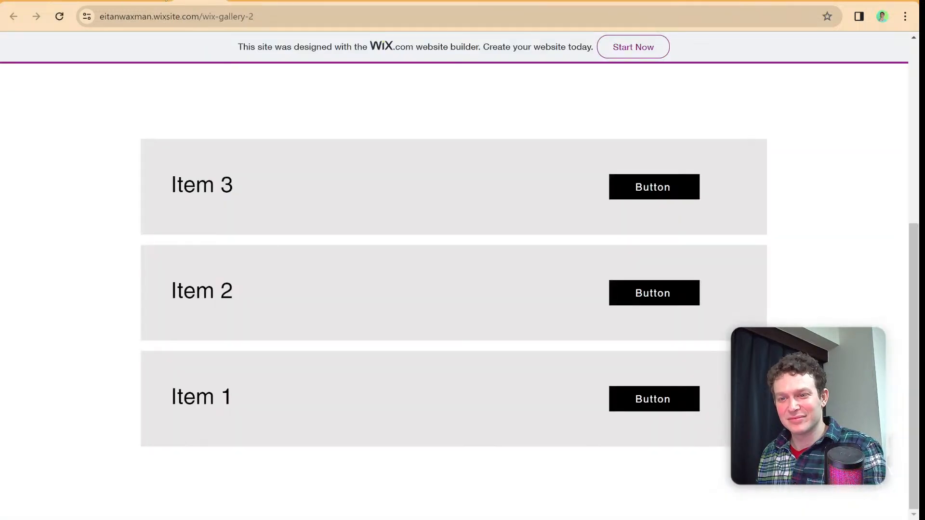
left_click(166, 1)
left_click(166, 1)
left_click(166, 1)
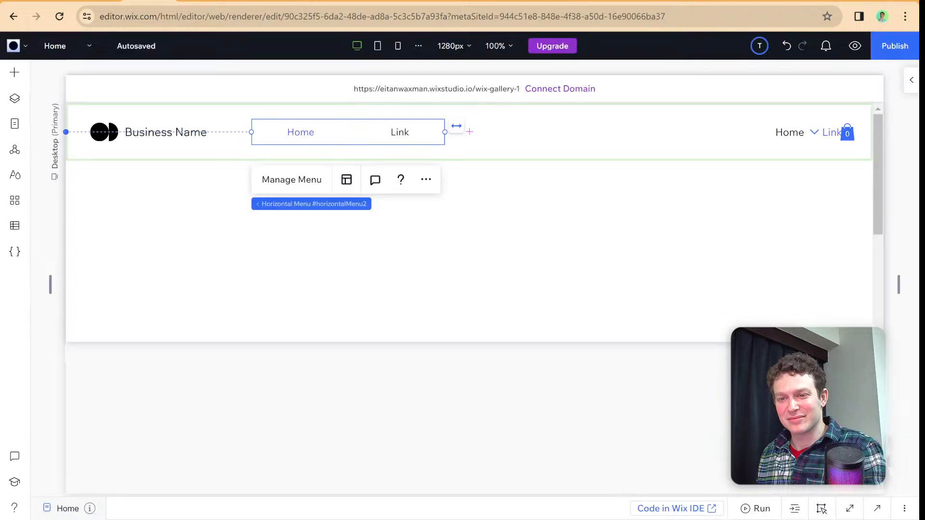
left_click(99, 1)
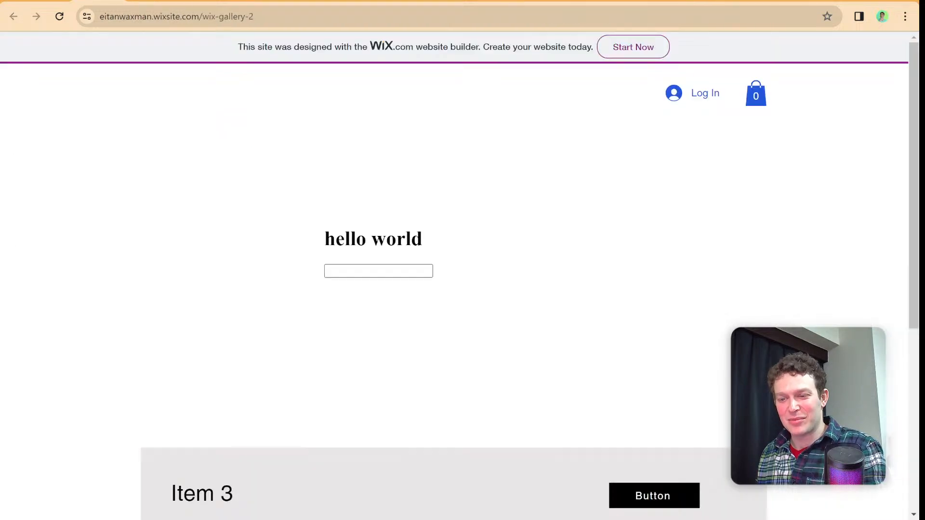
left_click(117, 1)
left_click(54, 1)
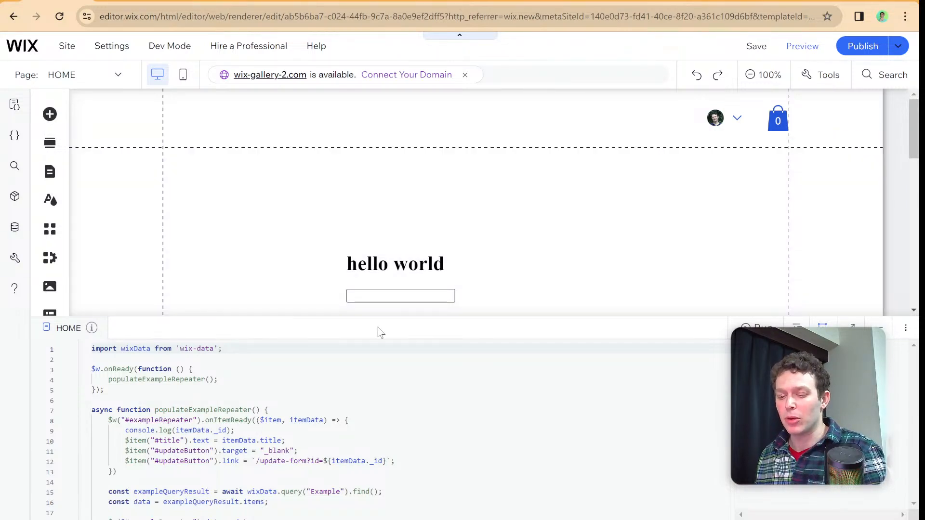
- Enlarge the HOME page code panel, republish the site and open its live home page
left_click_drag(337, 314, 341, 209)
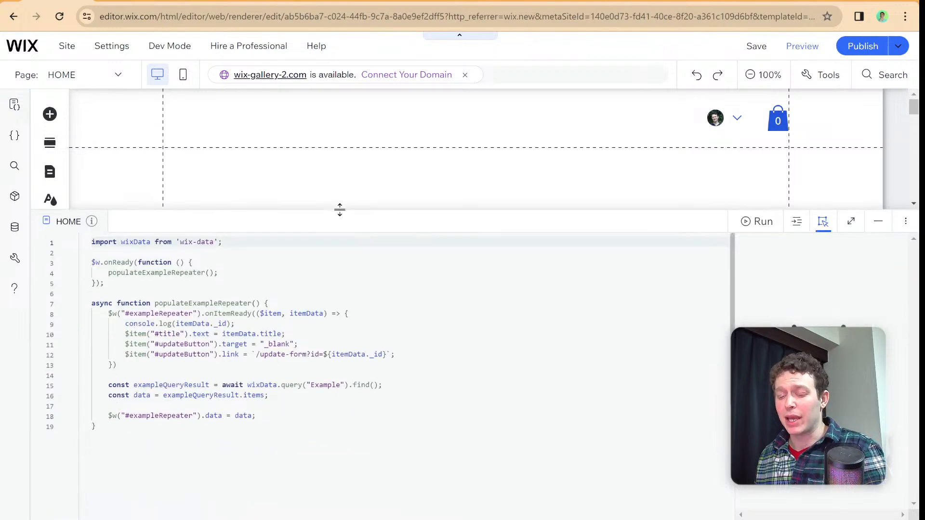
left_click(888, 48)
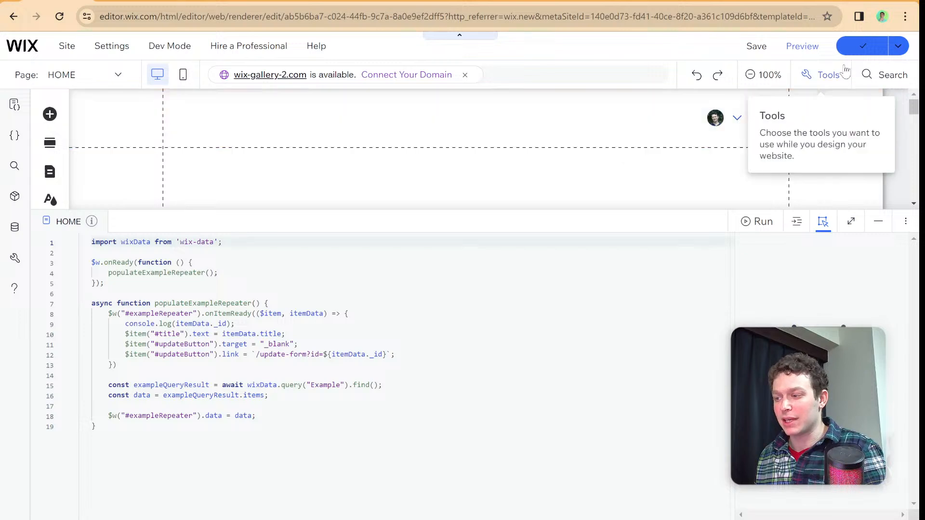
mouse_move(862, 45)
left_click(788, 135)
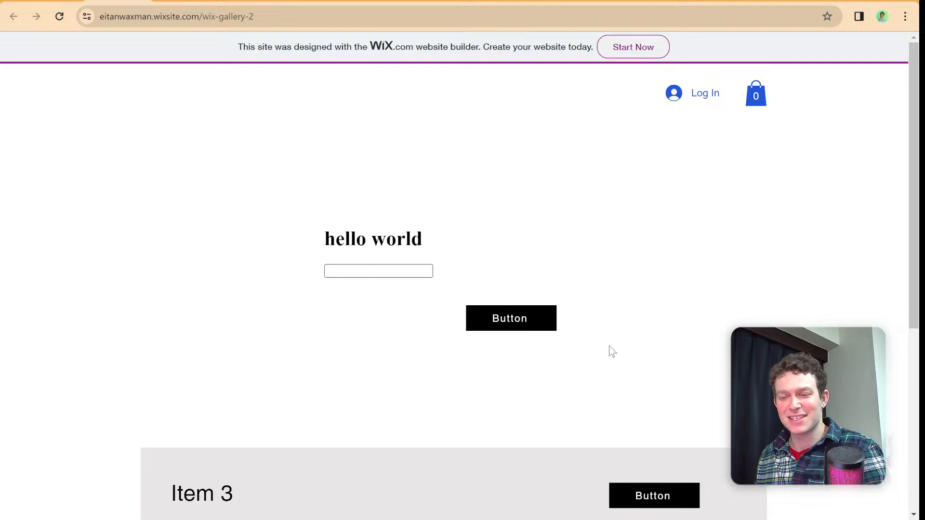
- Open the Update Form page from Item 1's button on the live home page and highlight the displayed item id
scroll(609, 351, "down", 2)
left_click(642, 399)
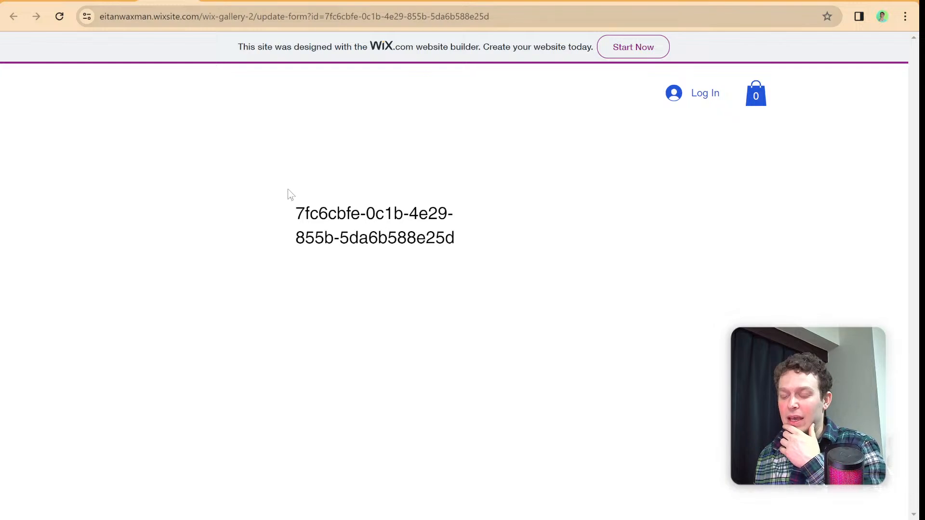
left_click_drag(290, 193, 455, 232)
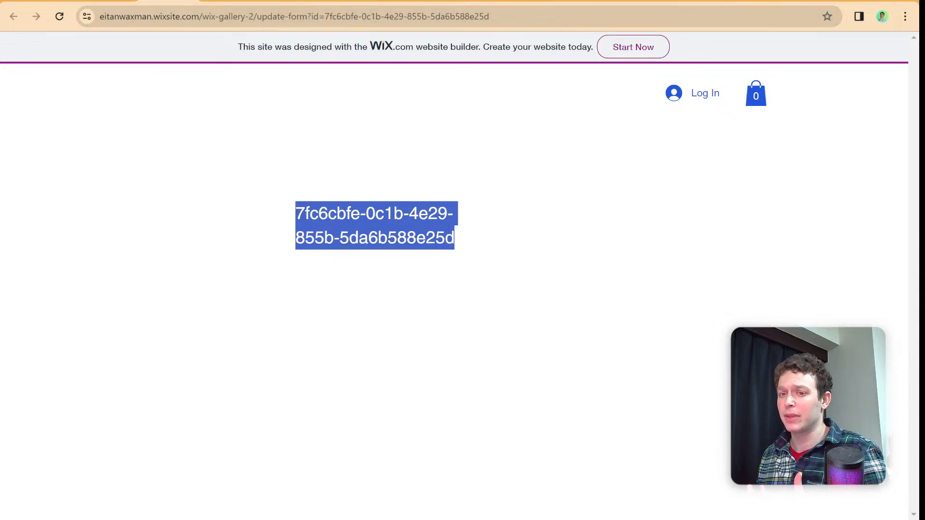
- Return to the HOME page code, hide the properties and events panel, and review the populateExampleRepeater function
left_click(104, 1)
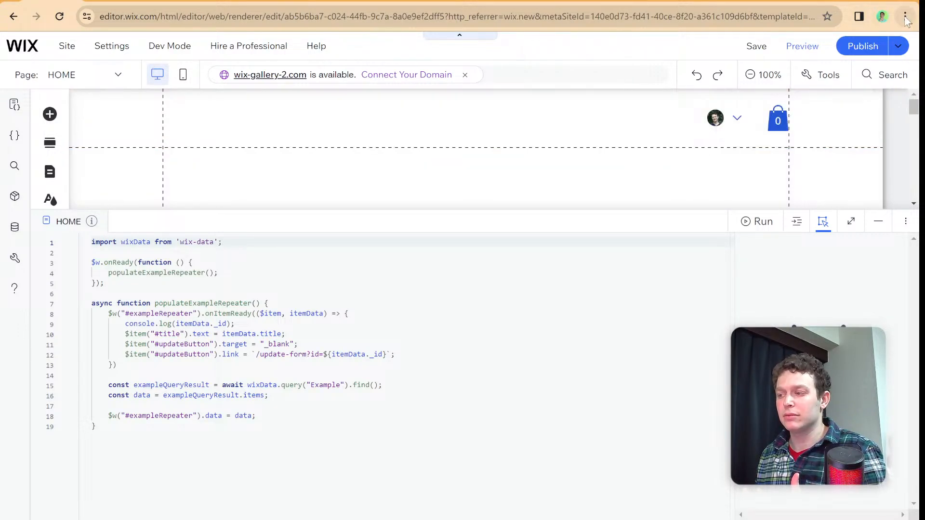
key("ctrl+plus")
key("ctrl+plus")
key("ctrl+plus")
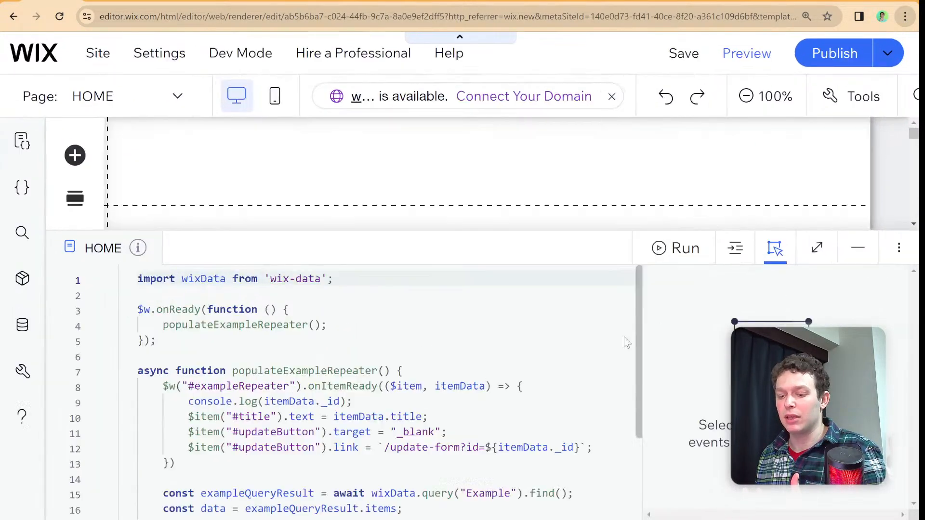
scroll(481, 370, "down", 3)
scroll(479, 352, "up", 1)
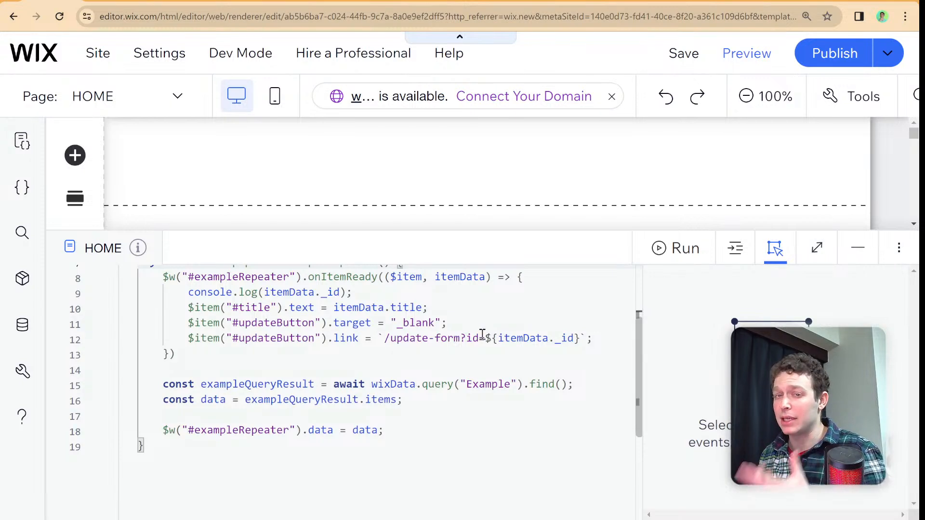
left_click(775, 248)
scroll(579, 346, "up", 1)
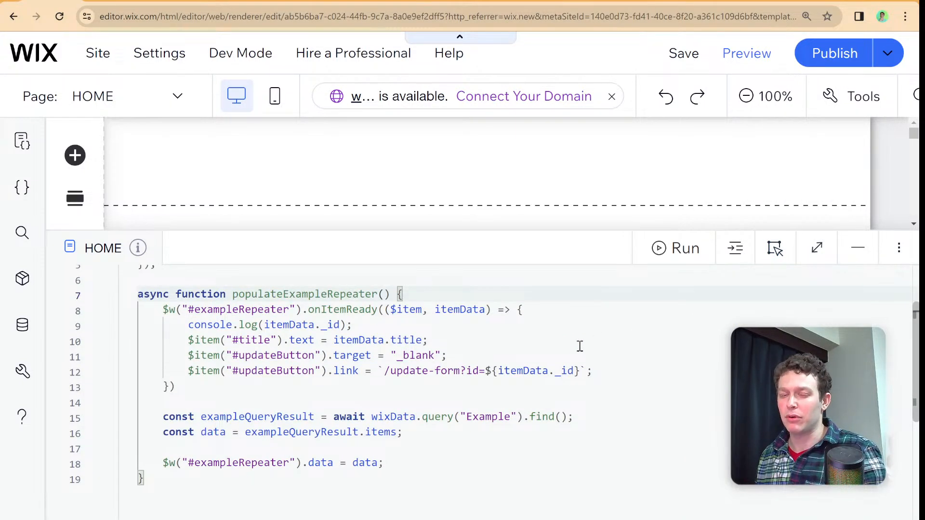
scroll(579, 346, "up", 2)
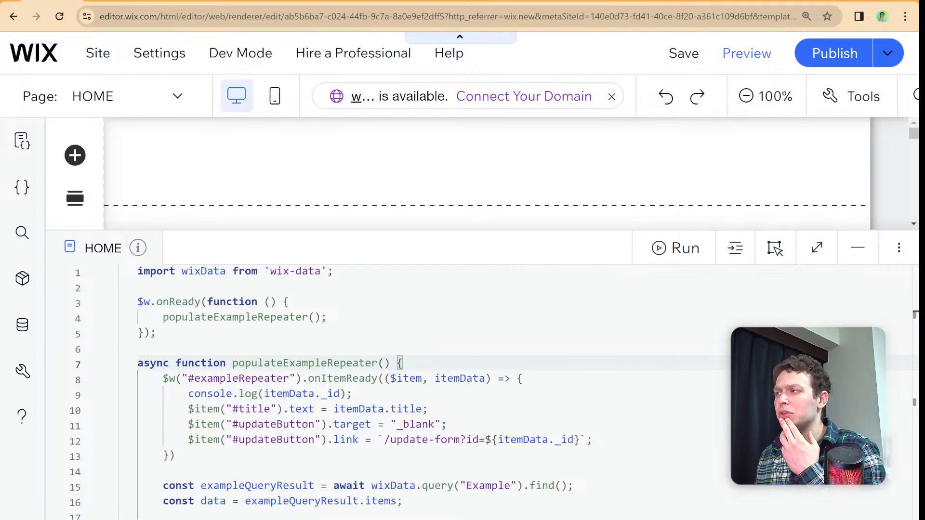
- Switch to the Home page in the Wix Studio editor and select the blank section below the header
left_click(211, 2)
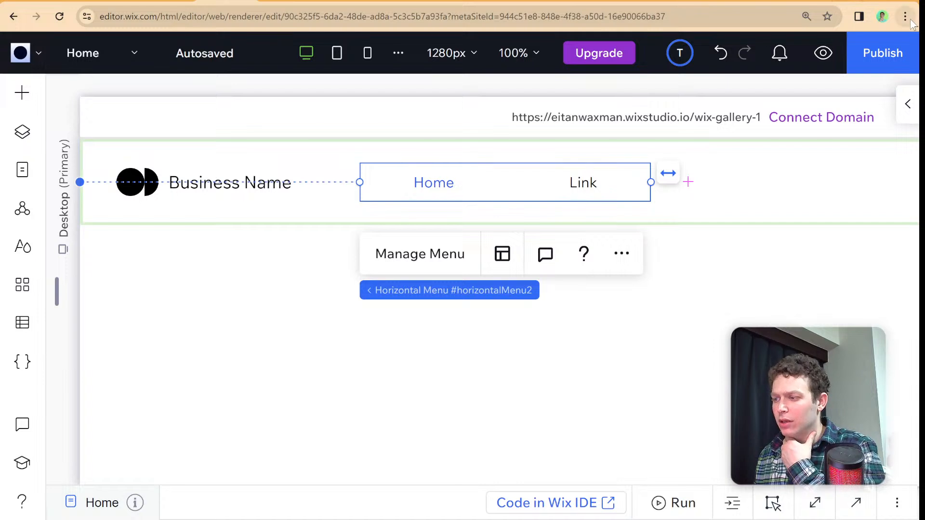
key("ctrl+minus")
key("ctrl+minus")
key("ctrl+minus")
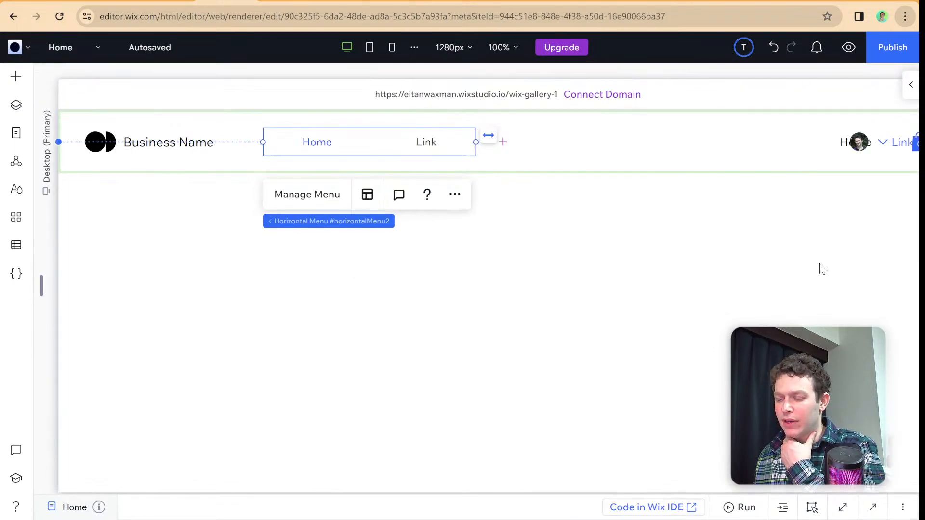
left_click(482, 266)
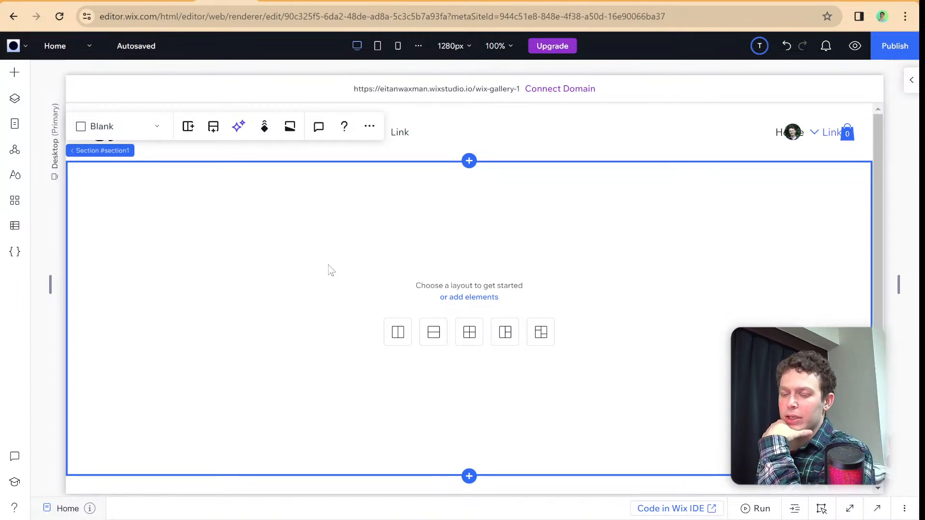
- Add the white empty container with a soft shadow to the middle of the blank section
left_click(15, 73)
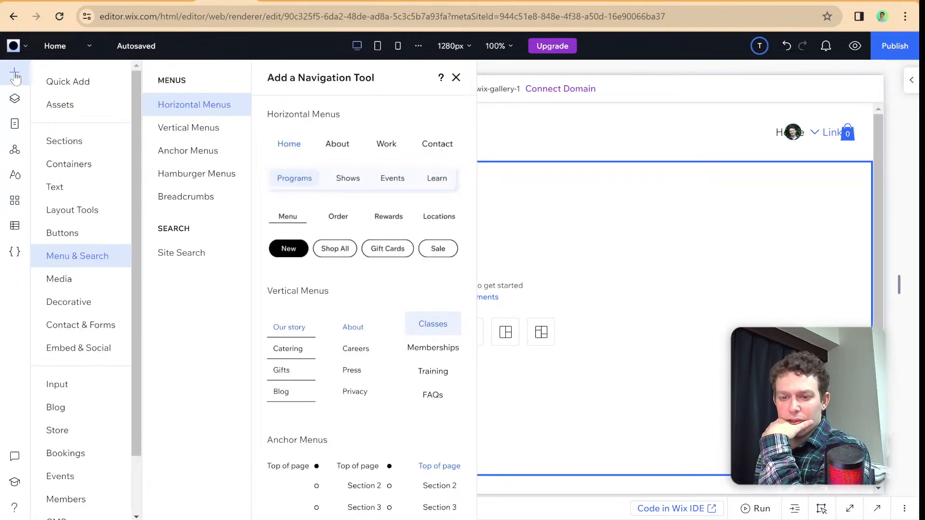
left_click(69, 164)
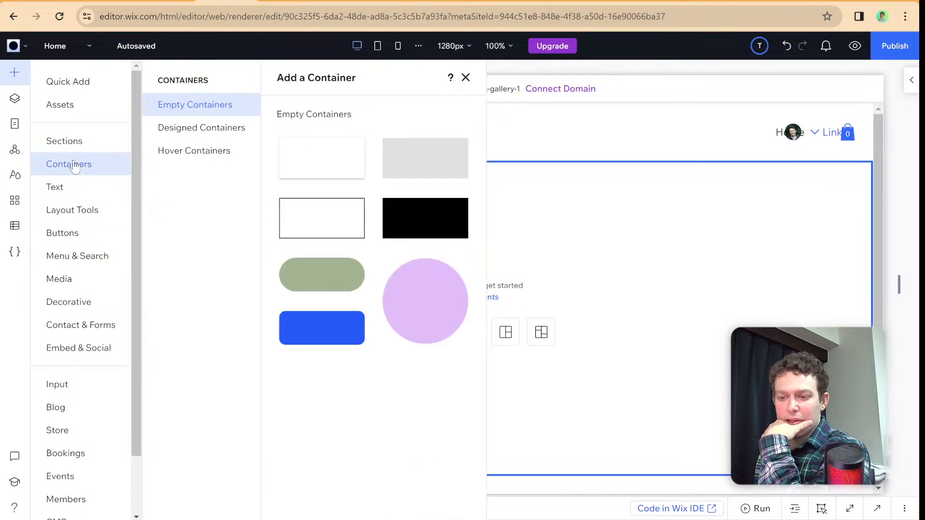
left_click(362, 175)
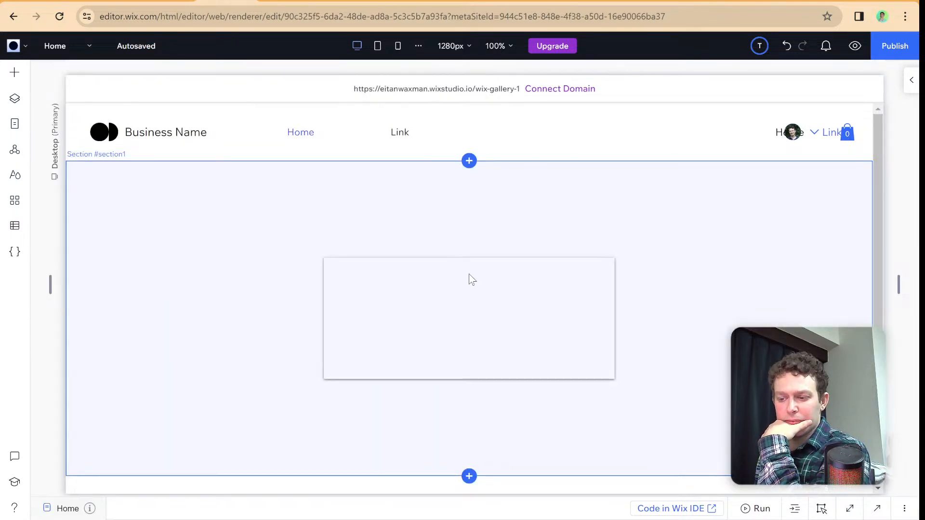
left_click_drag(485, 297, 485, 296)
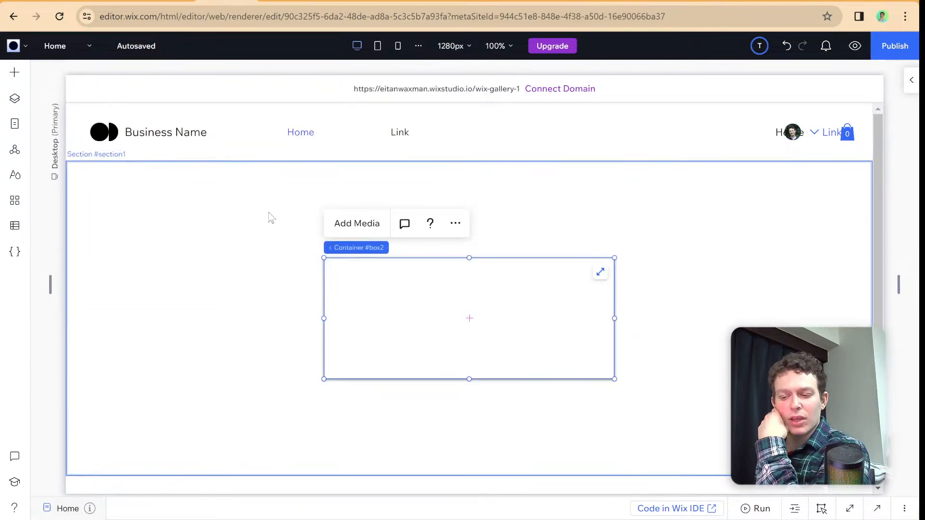
- Add the outlined Size dropdown input and position it horizontally centred inside the new container
left_click(15, 74)
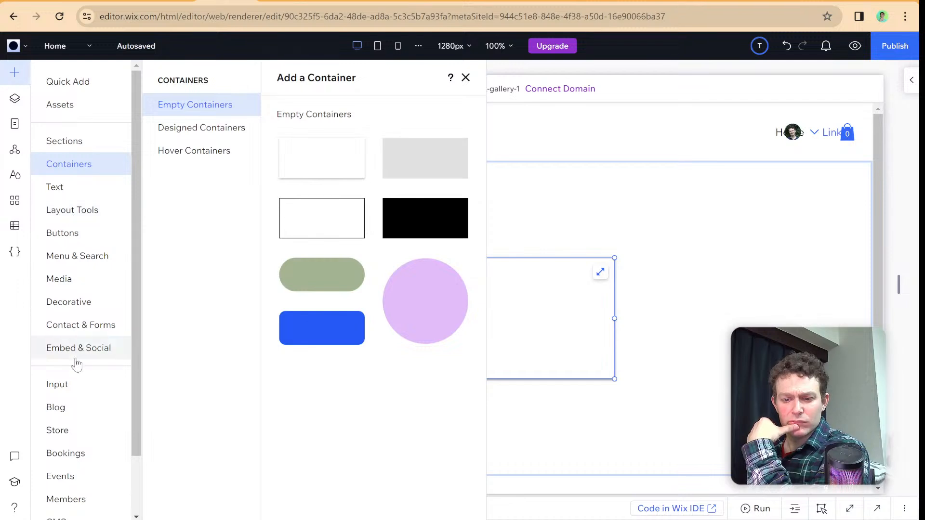
left_click(72, 384)
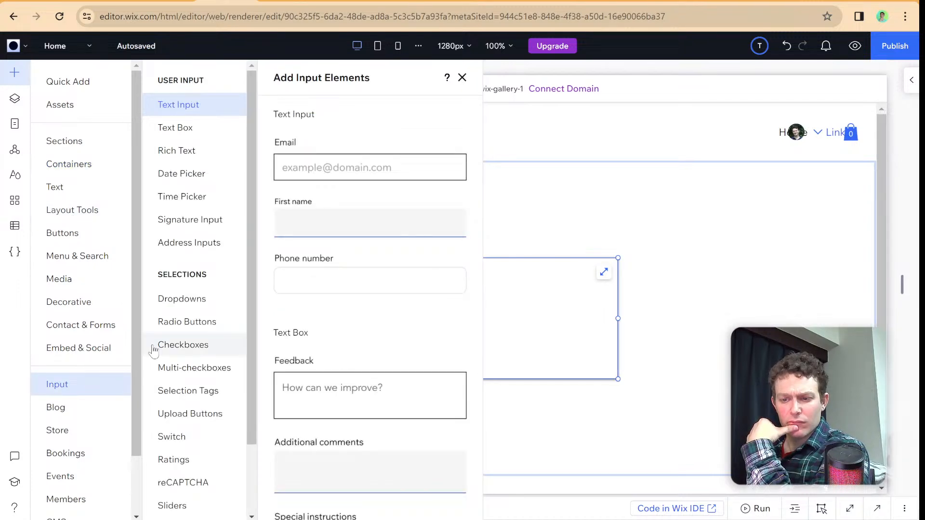
left_click(182, 304)
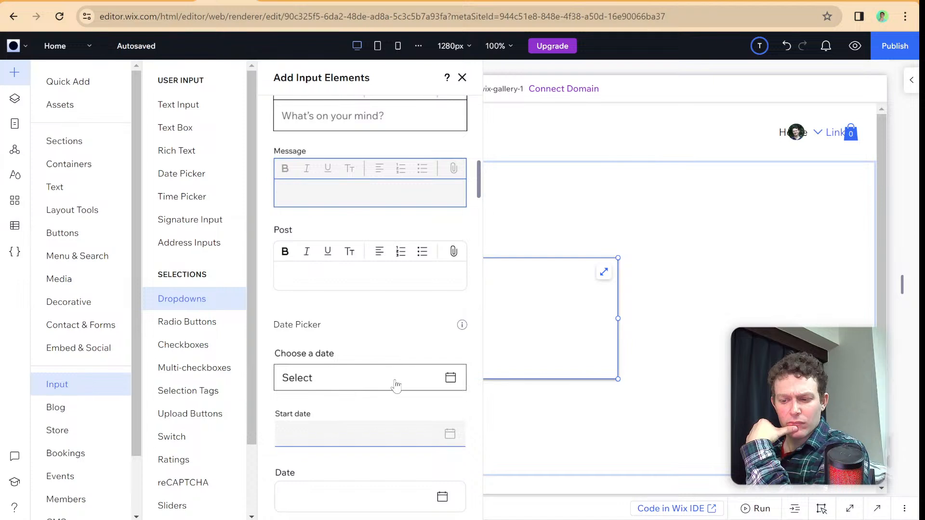
left_click(227, 303)
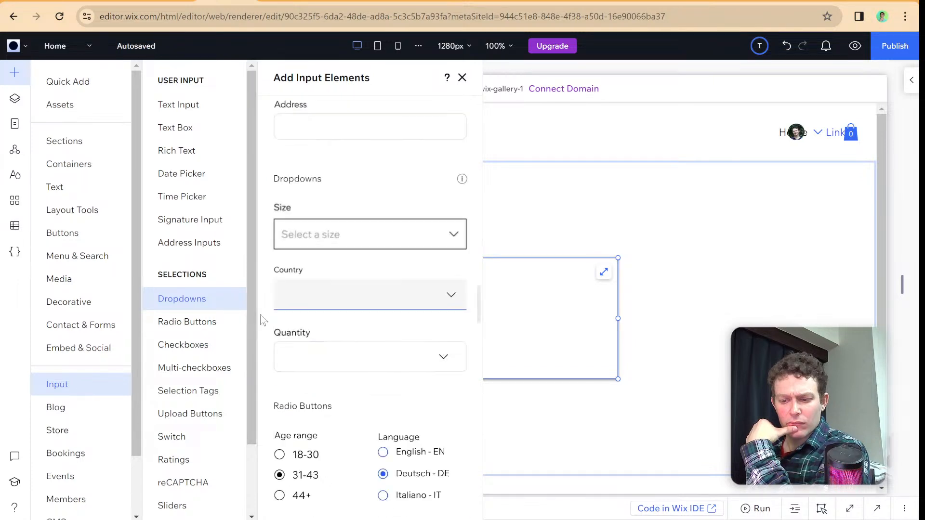
left_click(382, 182)
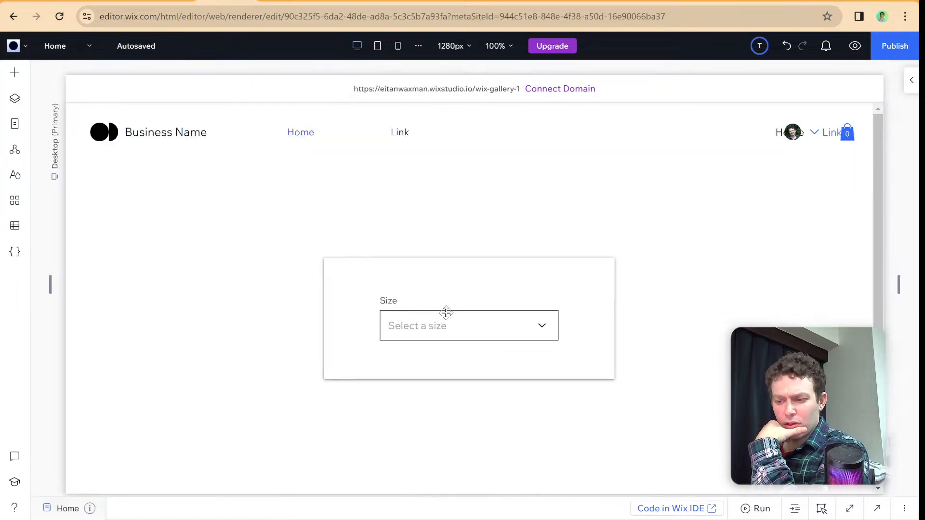
left_click(446, 313)
left_click_drag(446, 314, 464, 322)
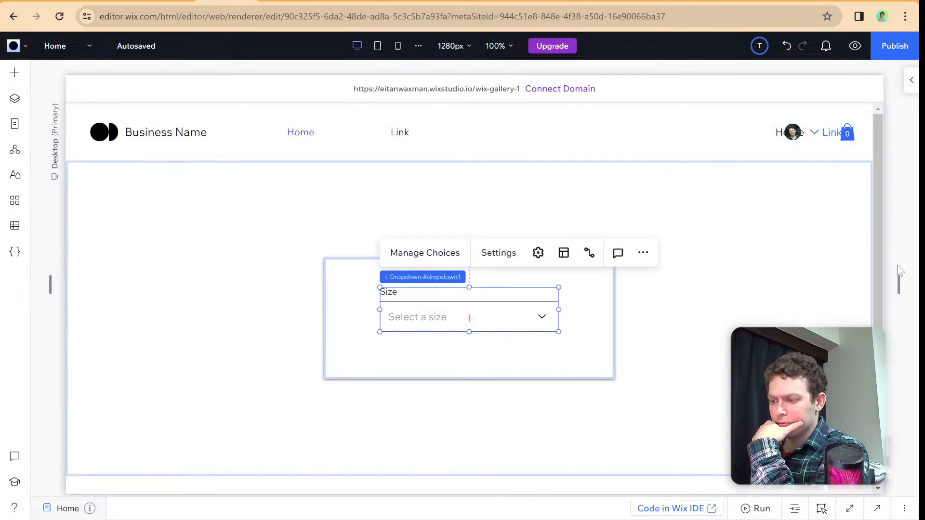
- Check how the fixed-width dropdown fits its container at the tablet and mobile breakpoints, and return to the desktop view
left_click_drag(899, 284, 867, 320)
left_click(526, 314)
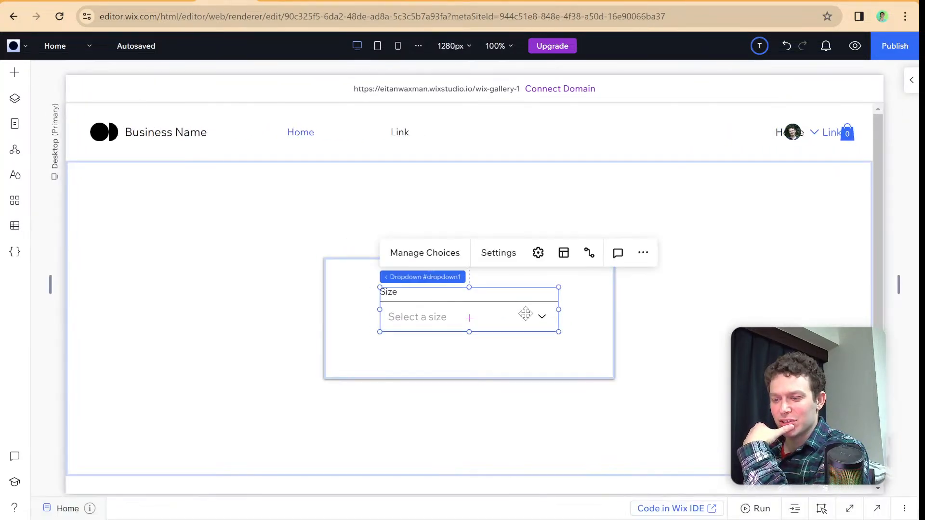
left_click(377, 46)
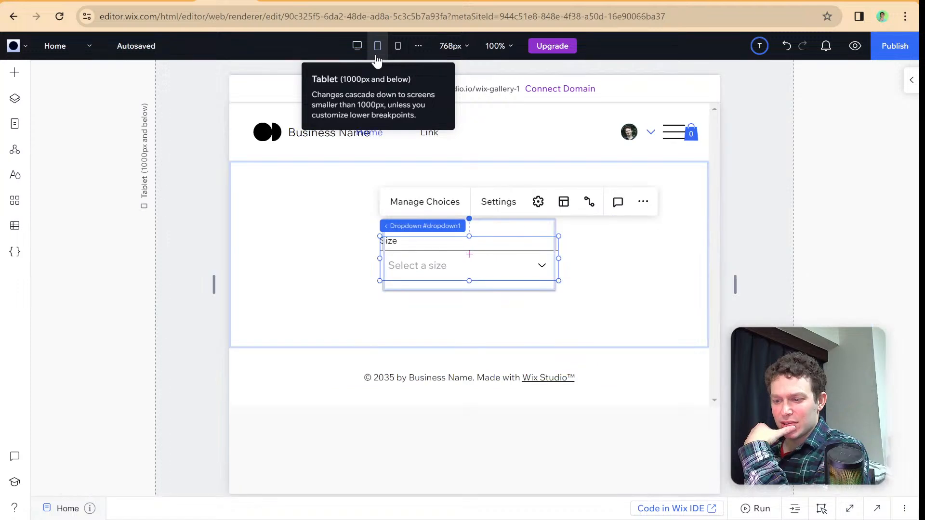
left_click(396, 46)
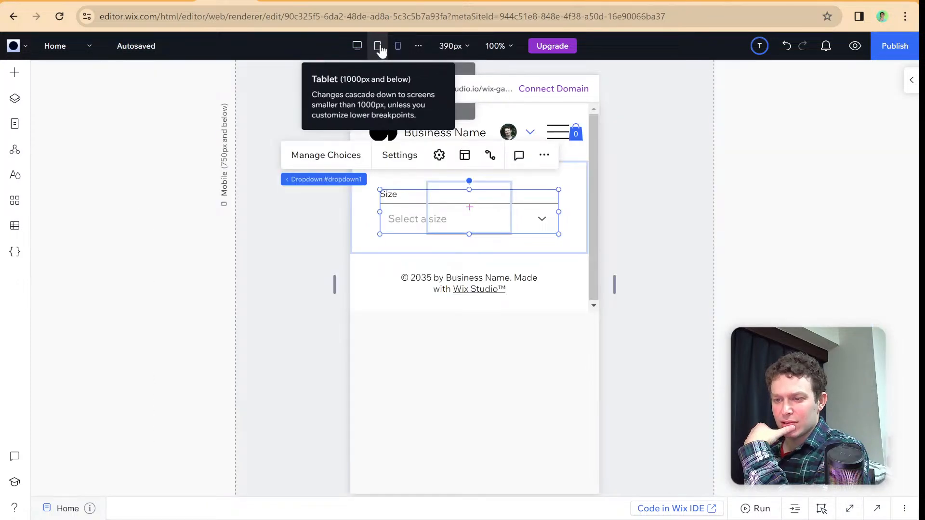
left_click(378, 48)
left_click(357, 46)
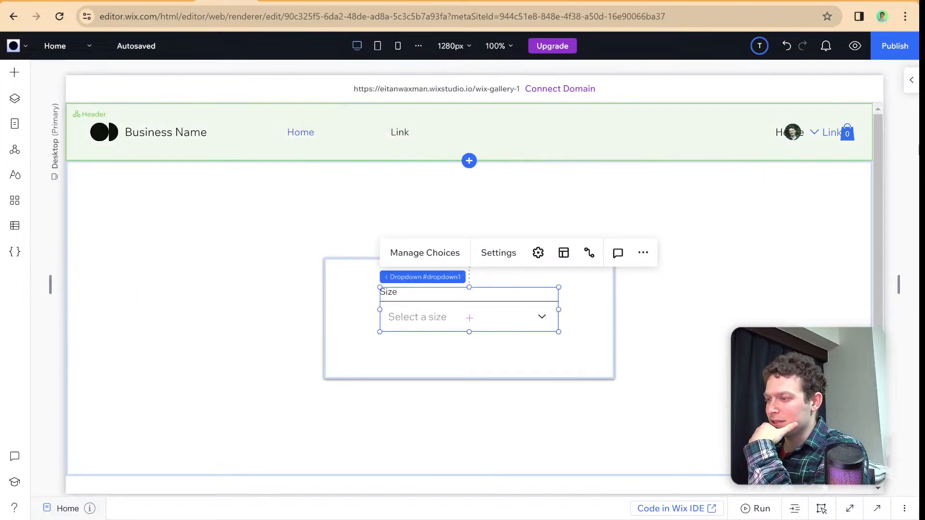
- Set the Size dropdown's responsive behavior to Relative width on the desktop breakpoint
left_click(911, 80)
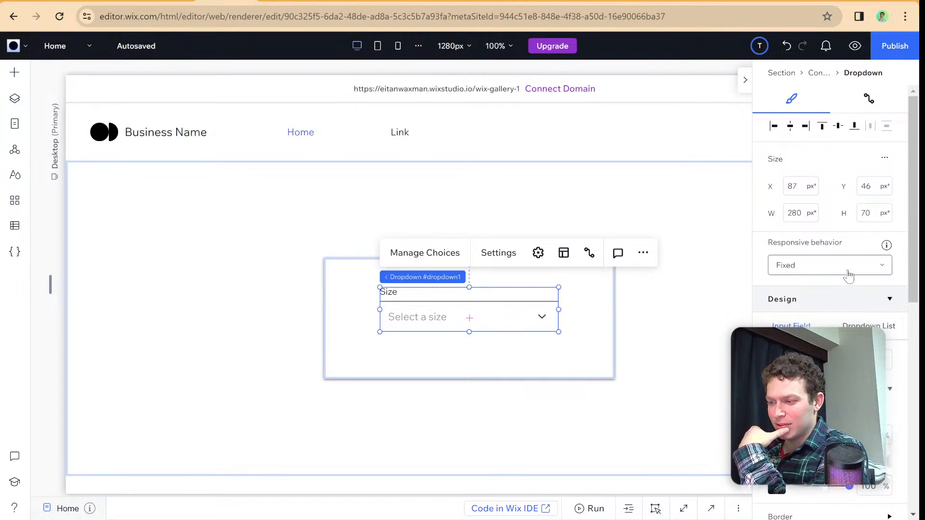
scroll(783, 276, "down", 1)
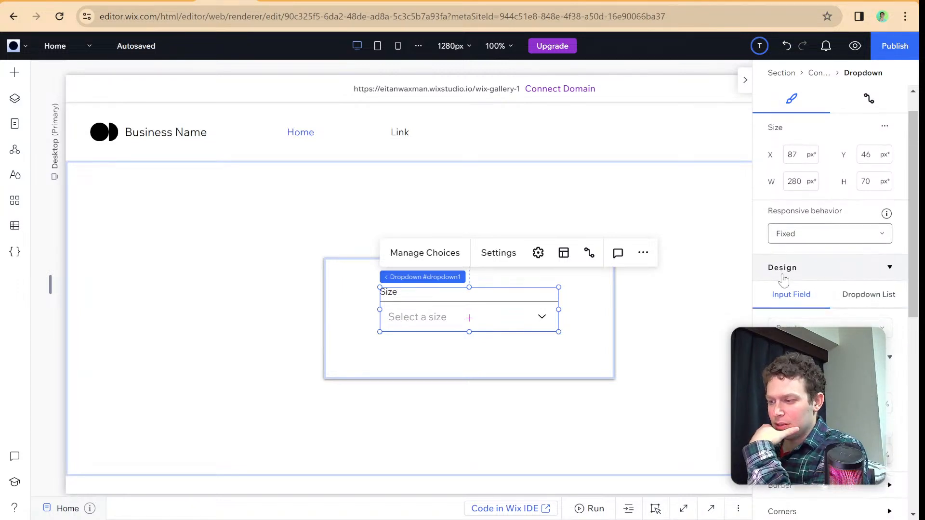
left_click(844, 235)
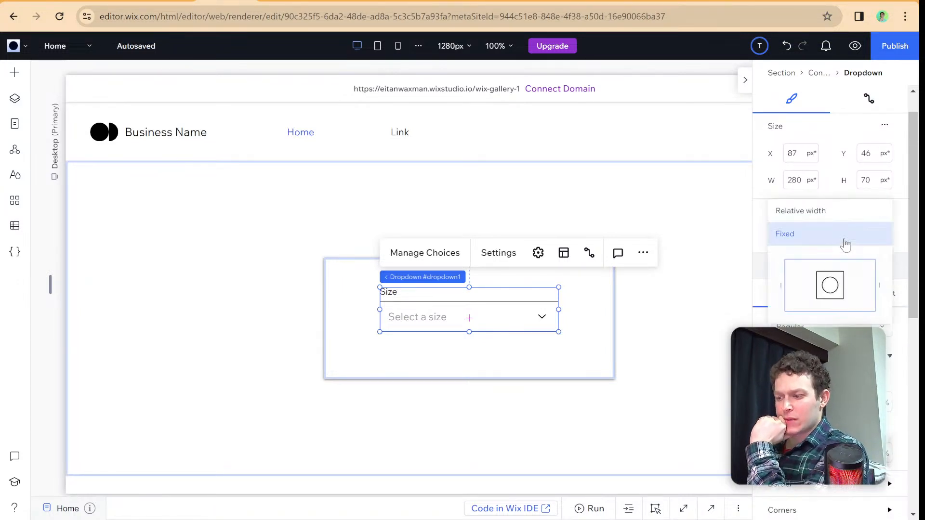
left_click(824, 213)
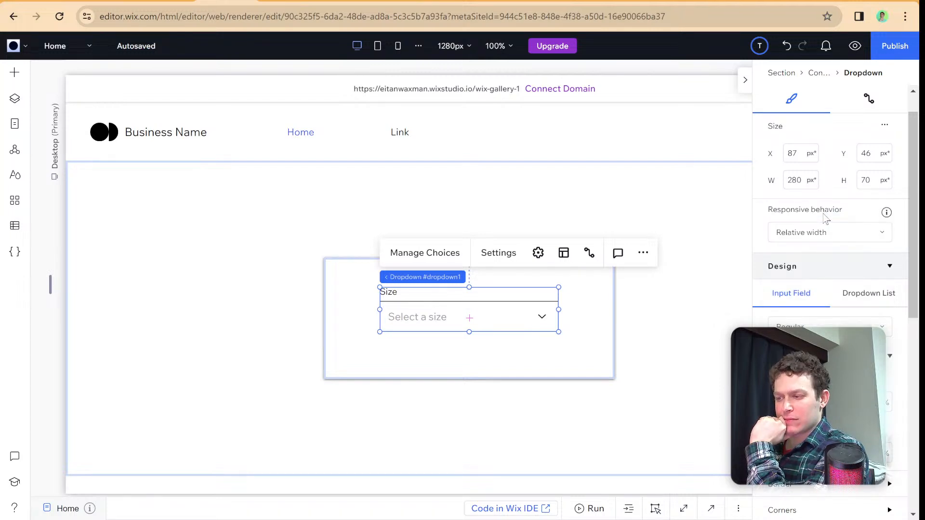
left_click(745, 80)
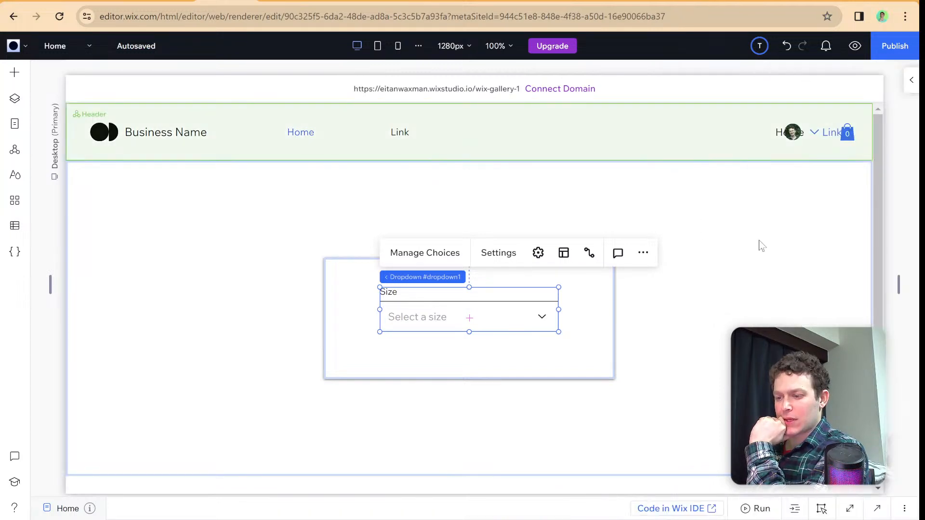
- Compare the relative-width dropdown's scaling at the tablet and mobile breakpoints, and return to the desktop view
left_click_drag(897, 281, 732, 301)
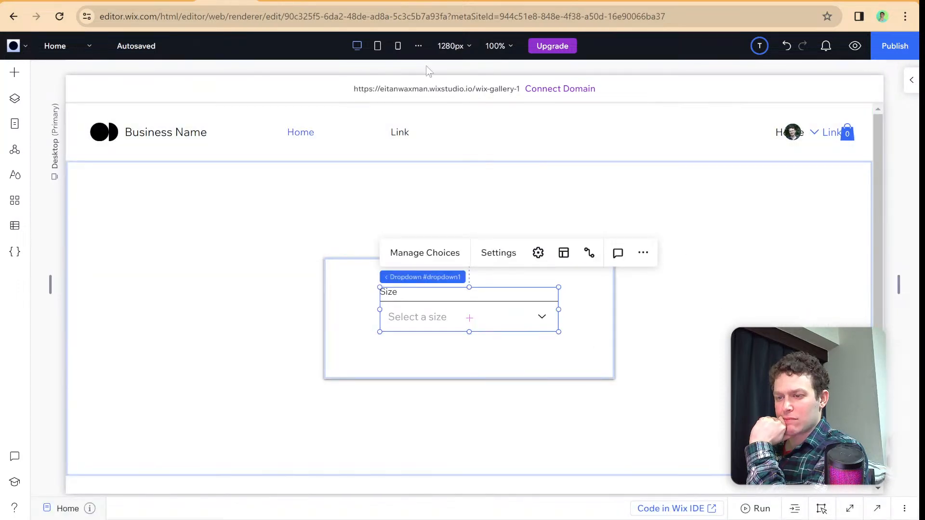
left_click(377, 49)
left_click(398, 48)
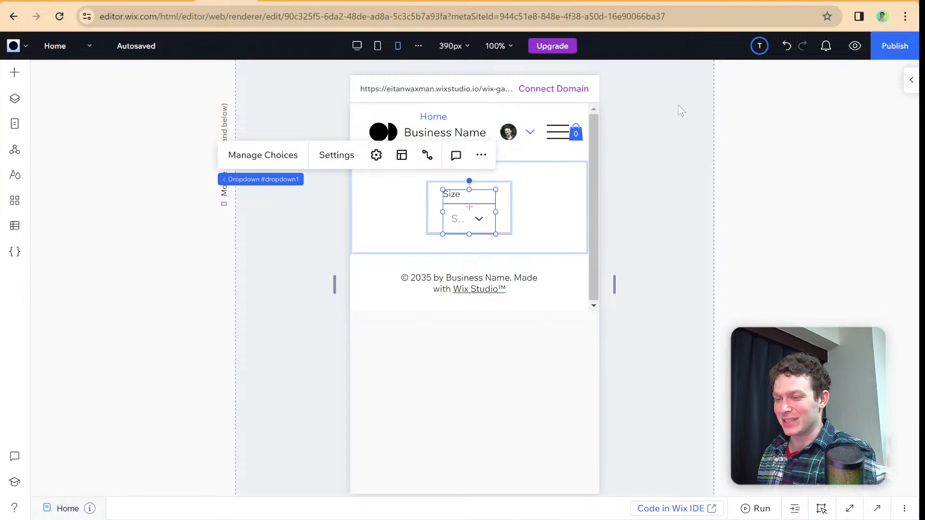
left_click(359, 54)
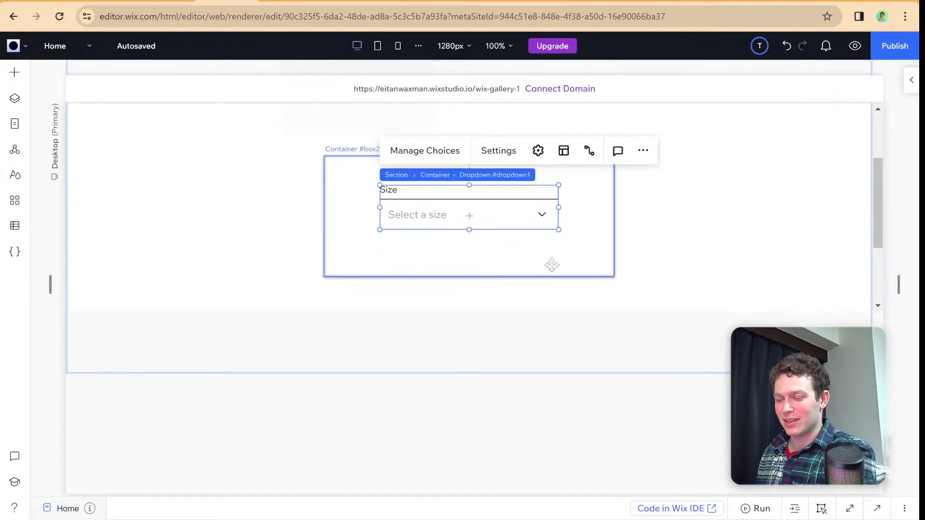
- Reselect the Size dropdown and switch its responsive behavior to Fixed and back to Relative width
left_click(350, 266)
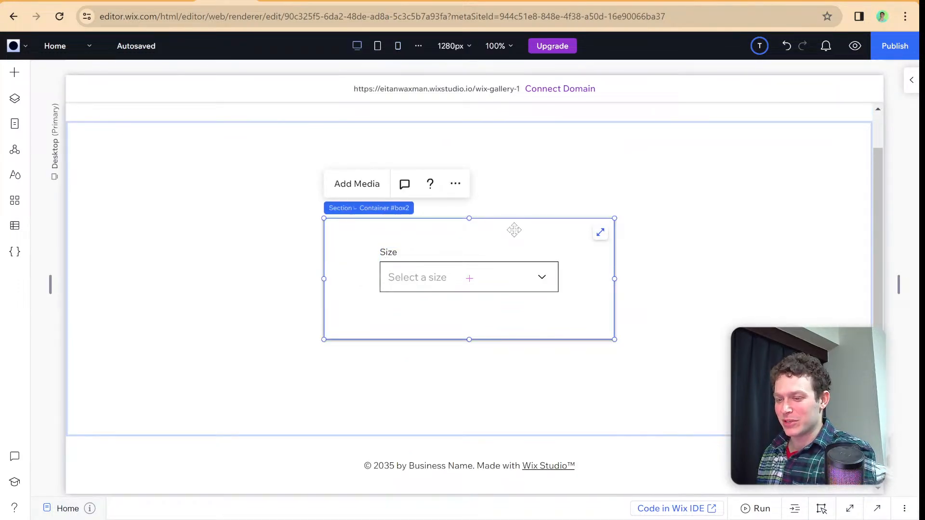
left_click(496, 289)
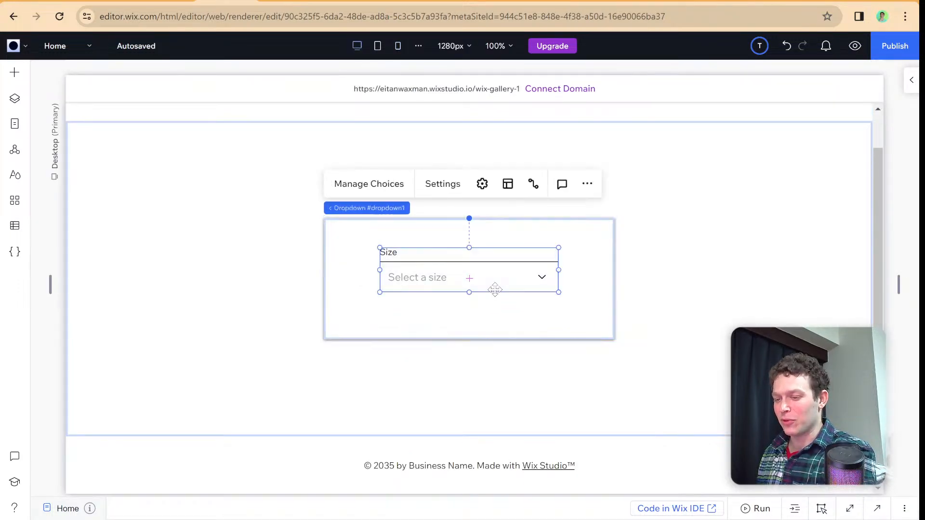
left_click(911, 80)
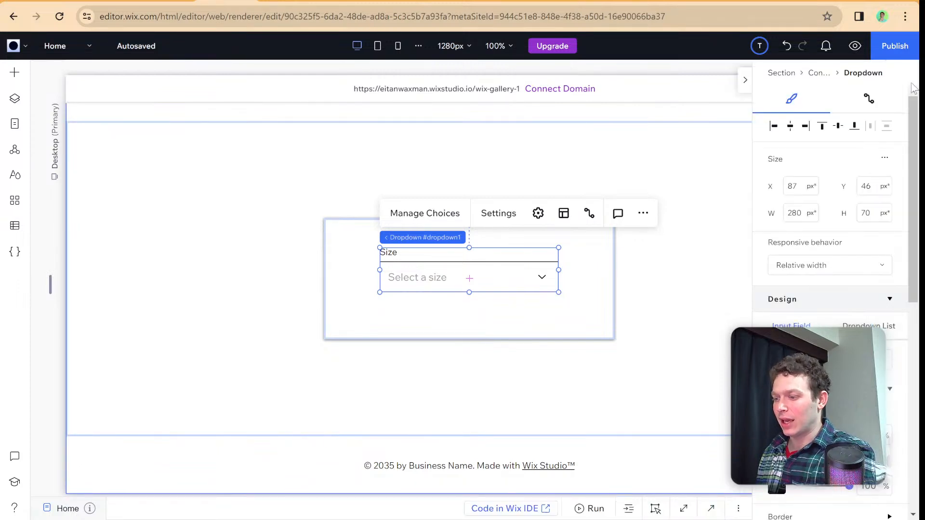
left_click(837, 269)
left_click(829, 289)
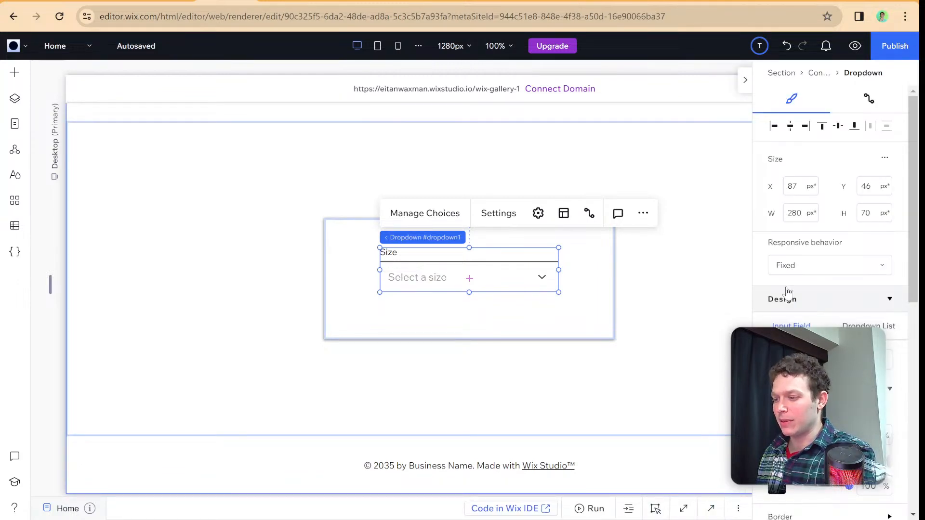
left_click(805, 269)
left_click(800, 243)
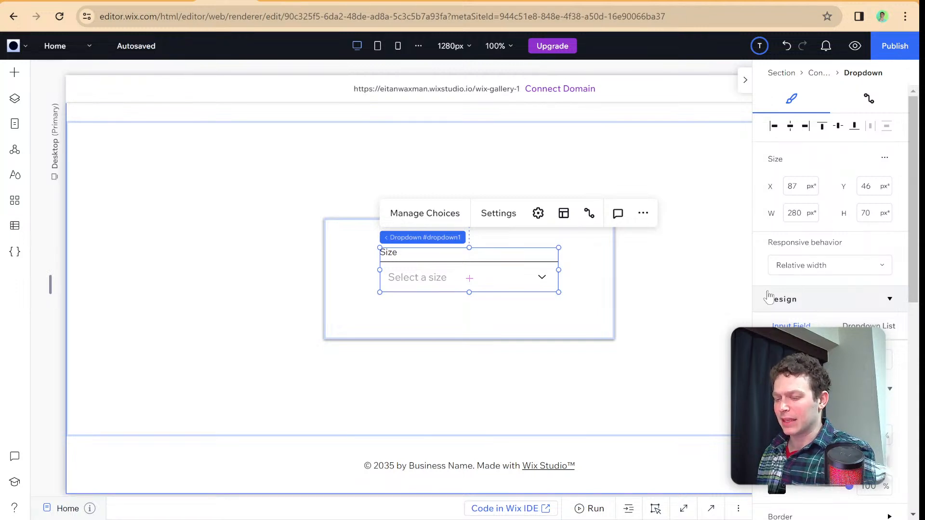
- Review the Size dropdown's responsive, design and position settings
scroll(769, 296, "down", 1)
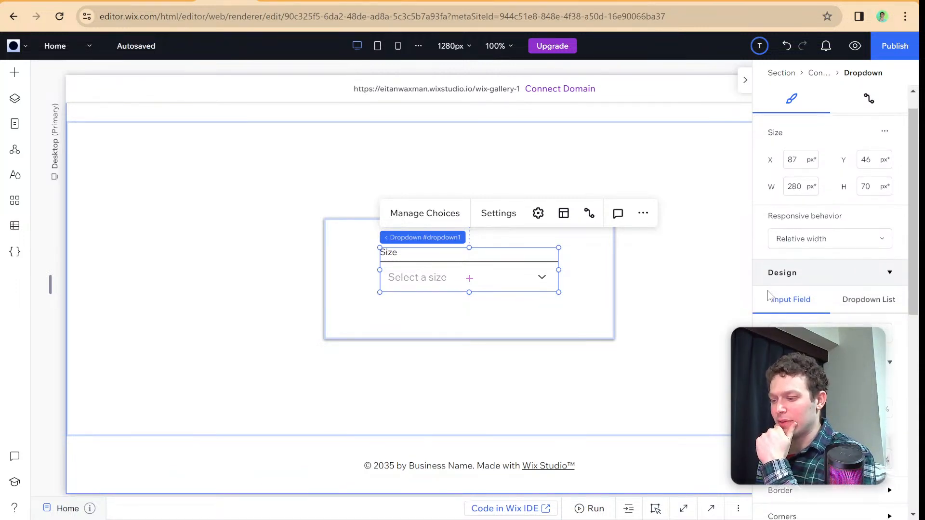
scroll(769, 295, "down", 5)
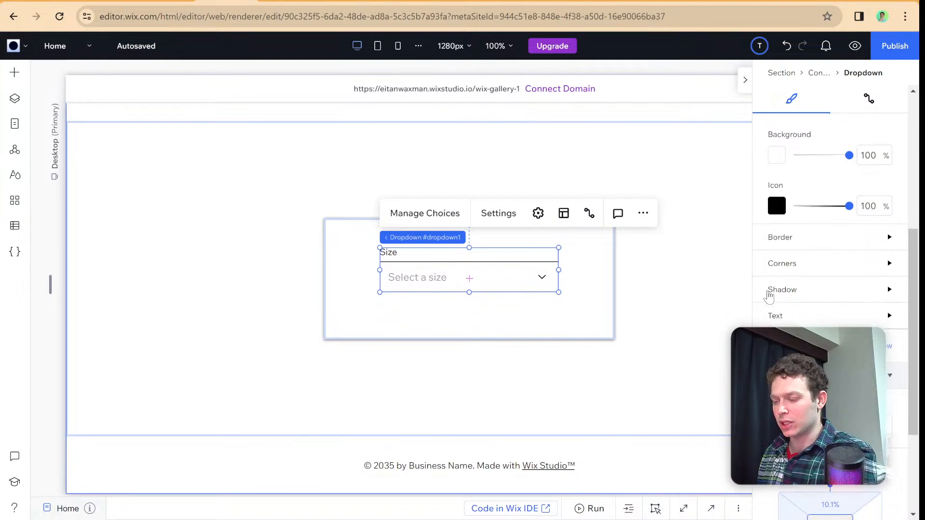
scroll(769, 296, "down", 3)
scroll(773, 297, "up", 4)
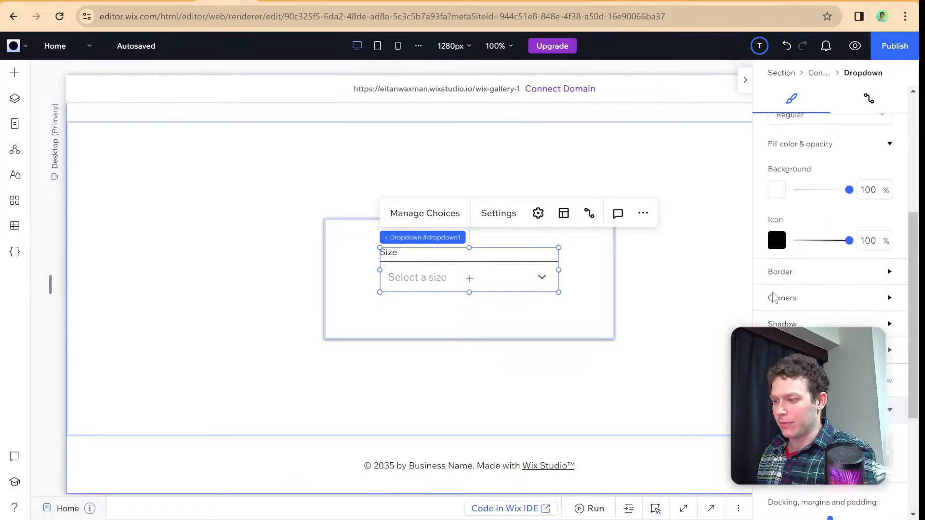
scroll(773, 297, "up", 3)
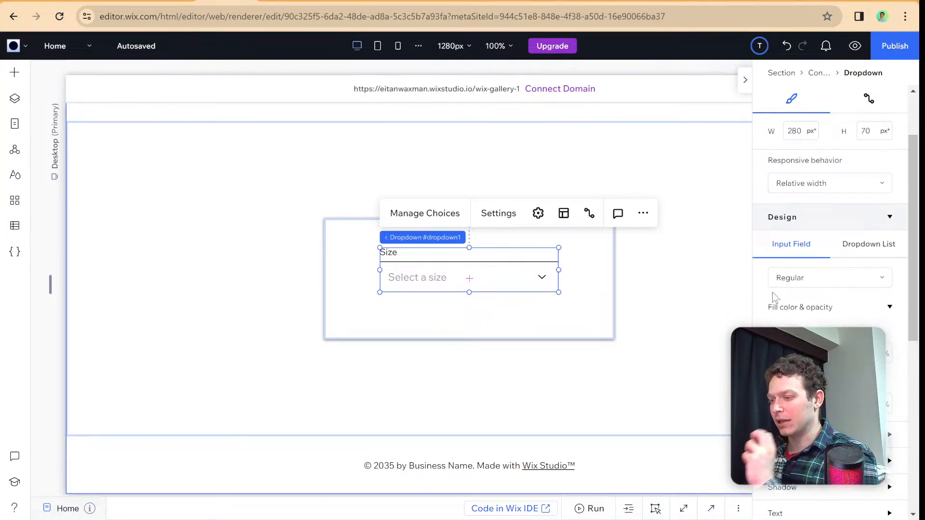
scroll(773, 297, "down", 2)
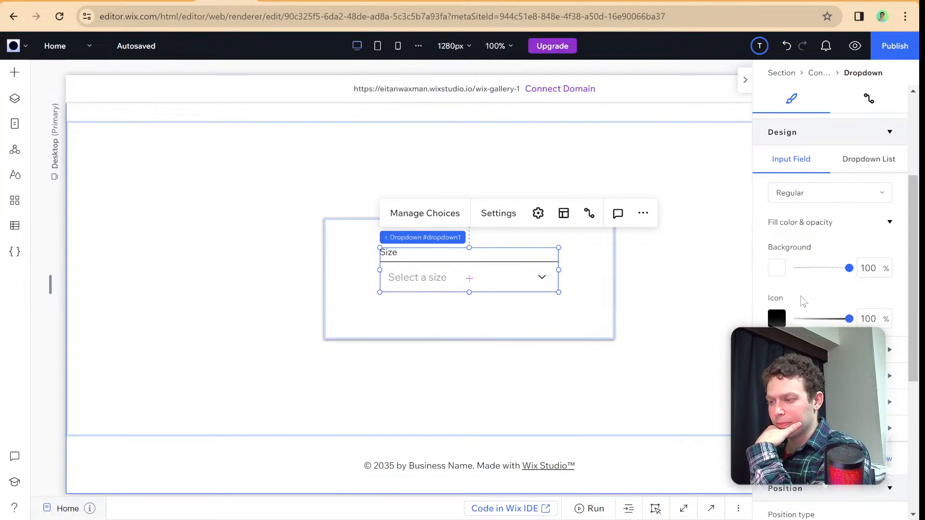
- Compare the Size dropdown's design and sizing settings with the surrounding container's scaling, design and layout settings
scroll(803, 301, "down", 4)
scroll(809, 298, "down", 2)
scroll(811, 301, "up", 2)
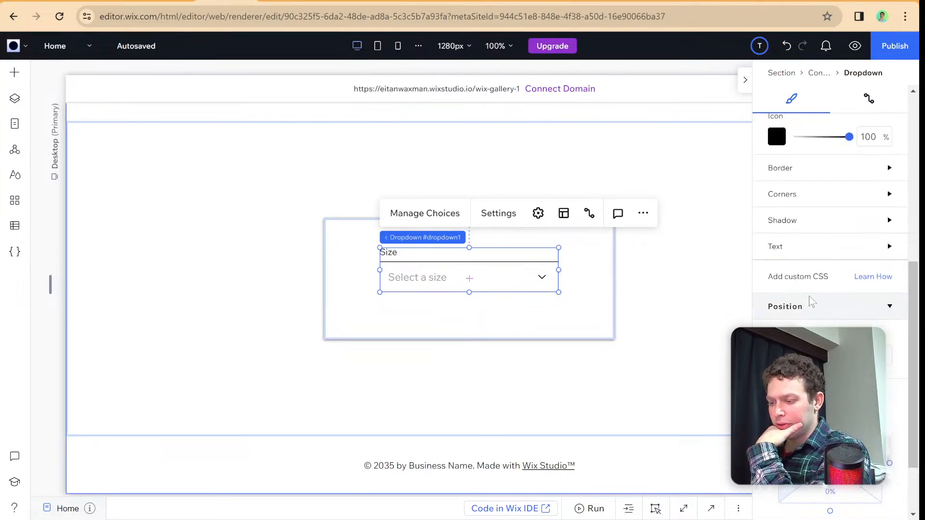
scroll(811, 301, "up", 8)
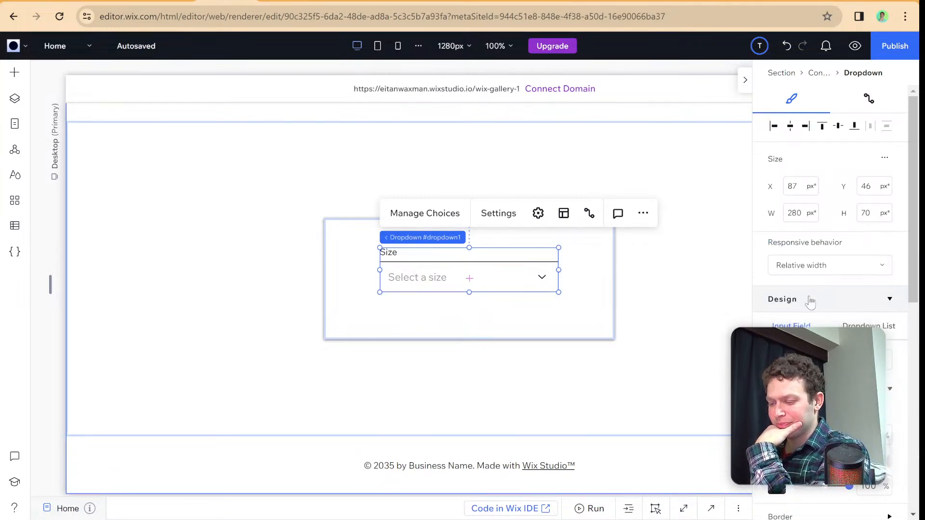
left_click(594, 273)
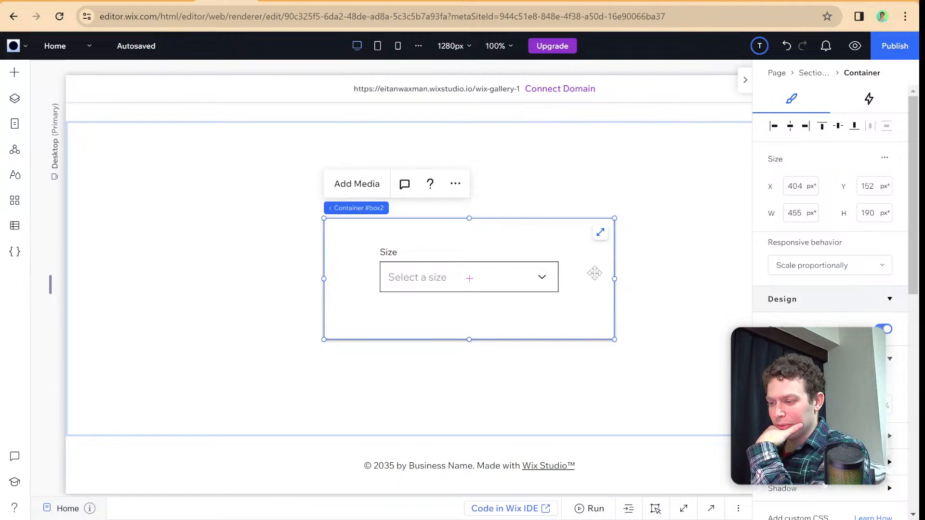
scroll(836, 314, "down", 3)
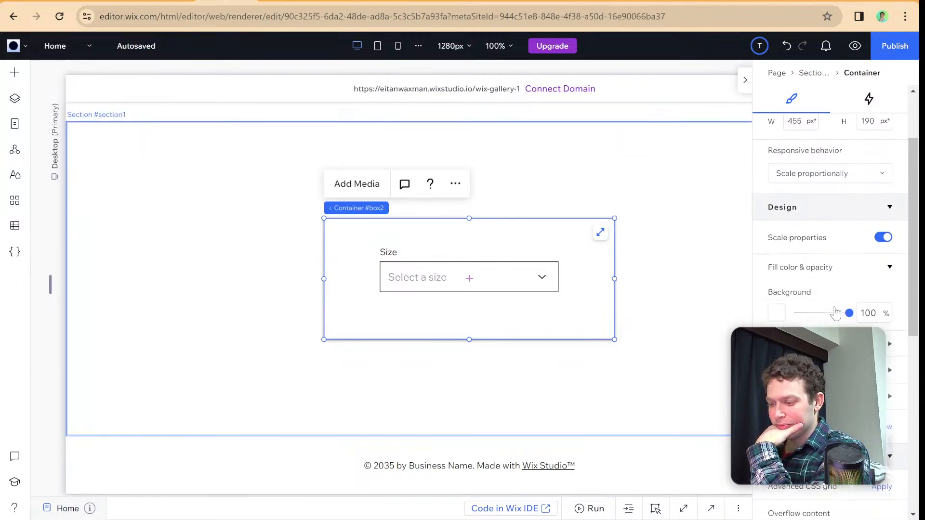
scroll(835, 313, "down", 3)
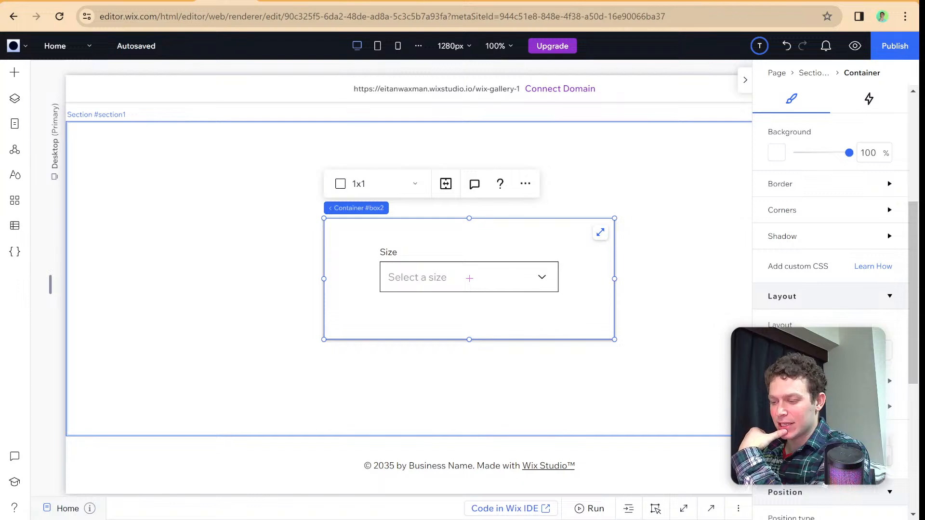
scroll(829, 309, "up", 5)
scroll(829, 308, "down", 4)
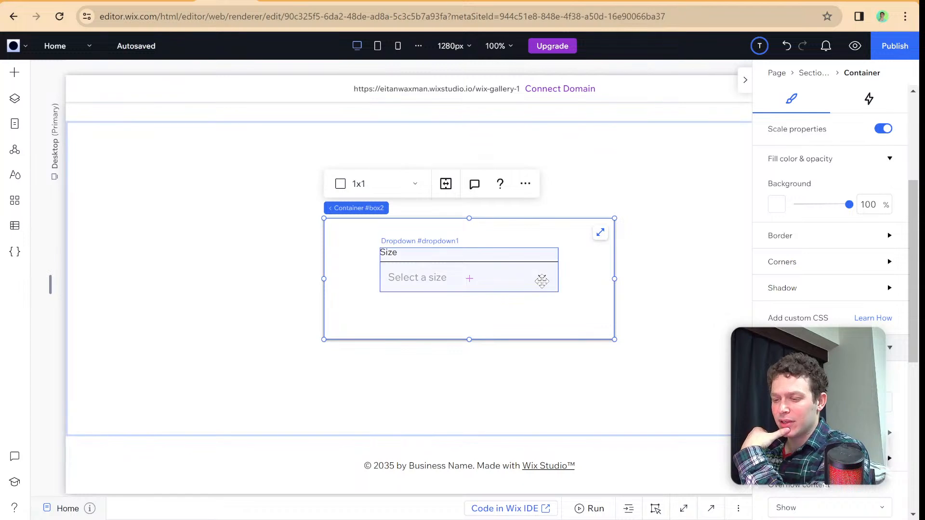
- Turn on advanced sizing for the Size dropdown inside the container
left_click(539, 278)
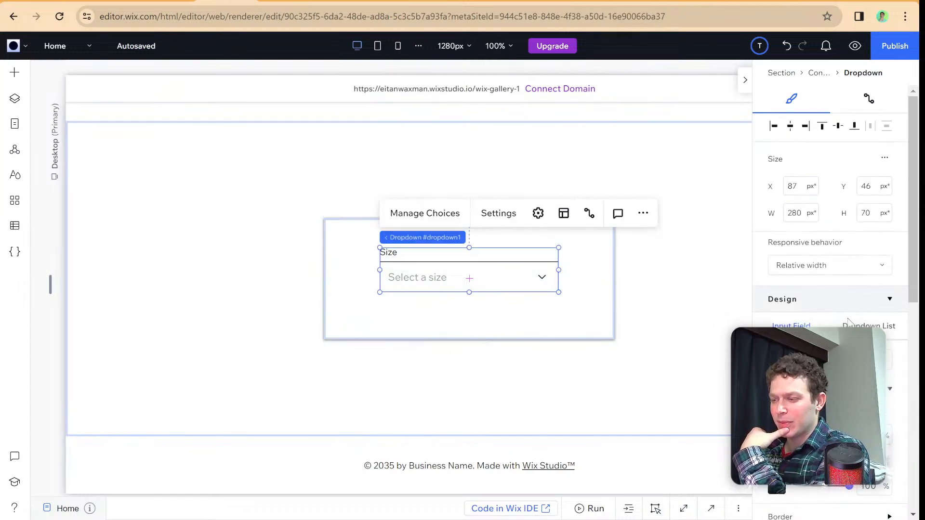
left_click(884, 157)
left_click(853, 167)
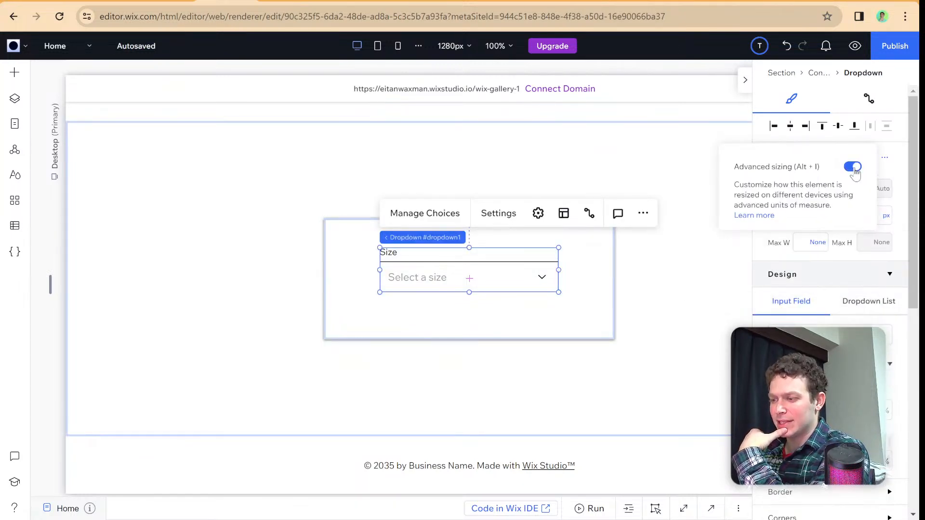
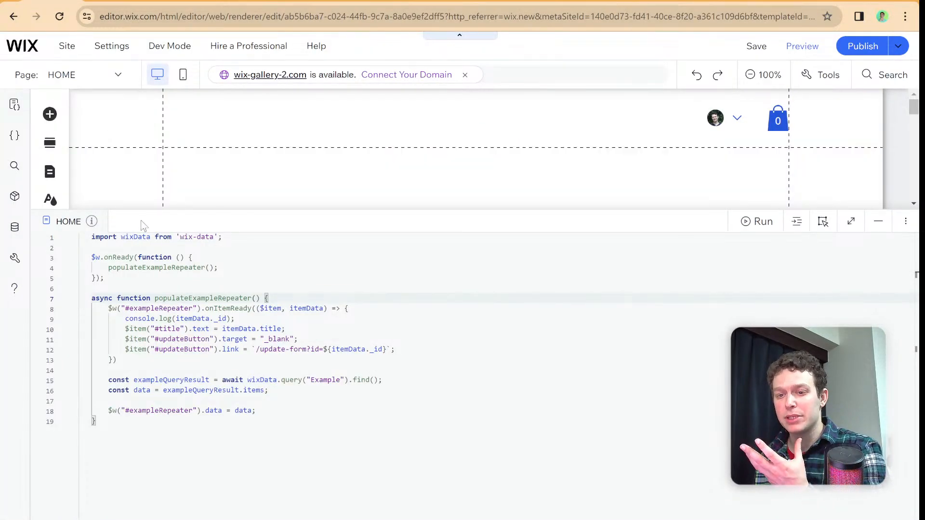
- Leave the HOME page code for the site's dashboard and go to its Automations page
left_click(145, 223)
left_click(67, 46)
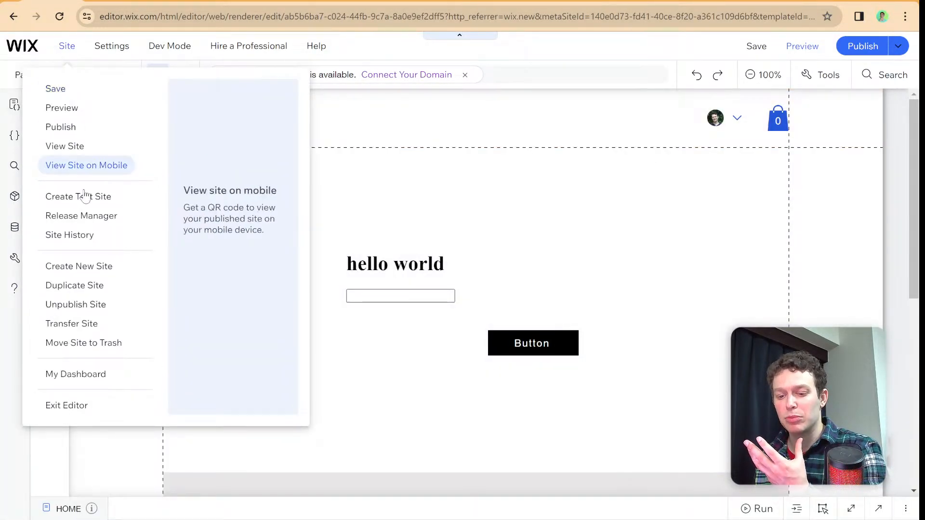
left_click(82, 374)
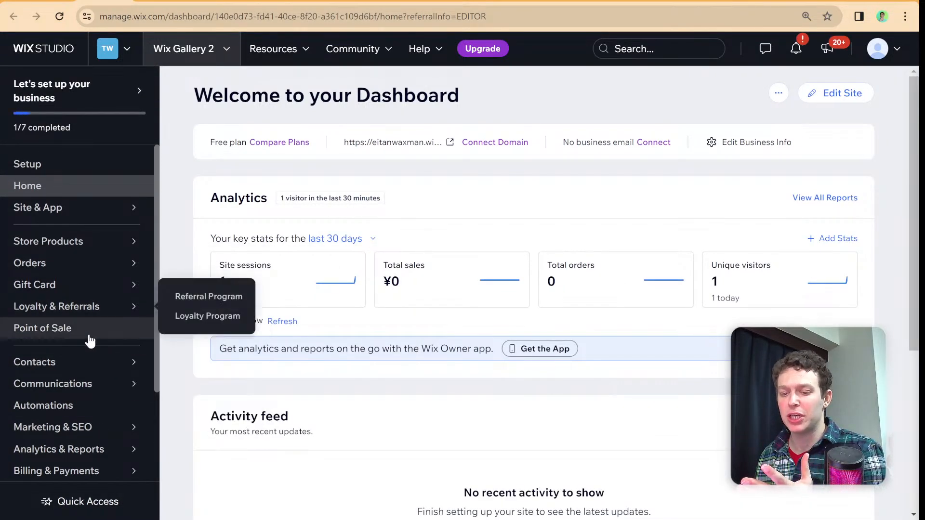
left_click(67, 407)
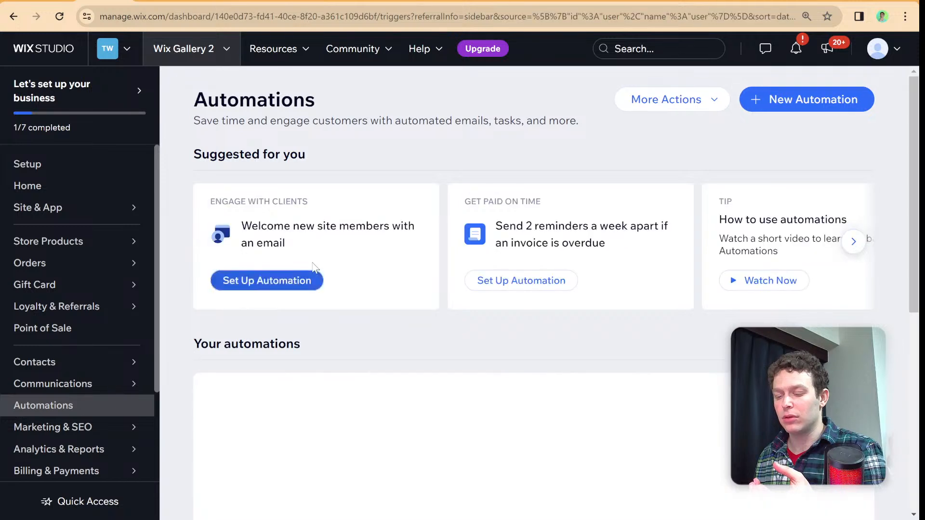
- Start a new automation from scratch for the site
scroll(314, 269, "down", 2)
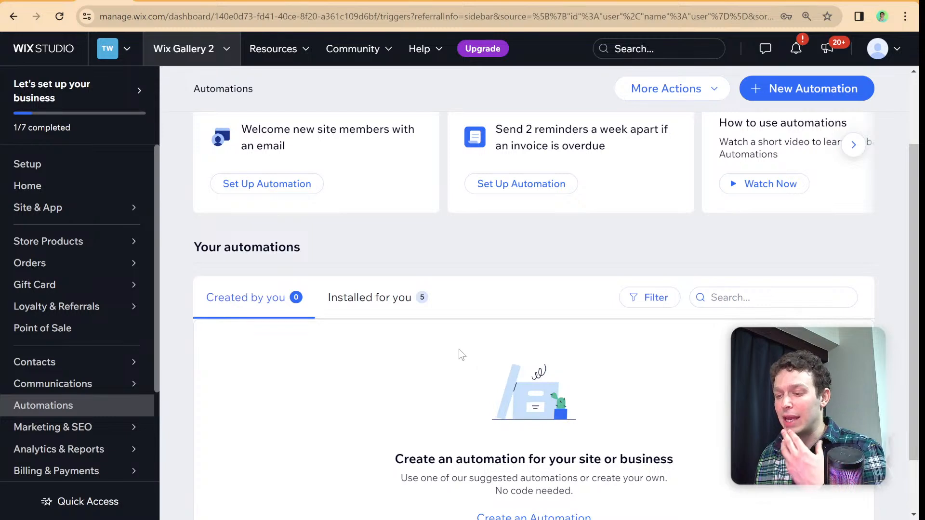
scroll(482, 345, "up", 1)
left_click(795, 80)
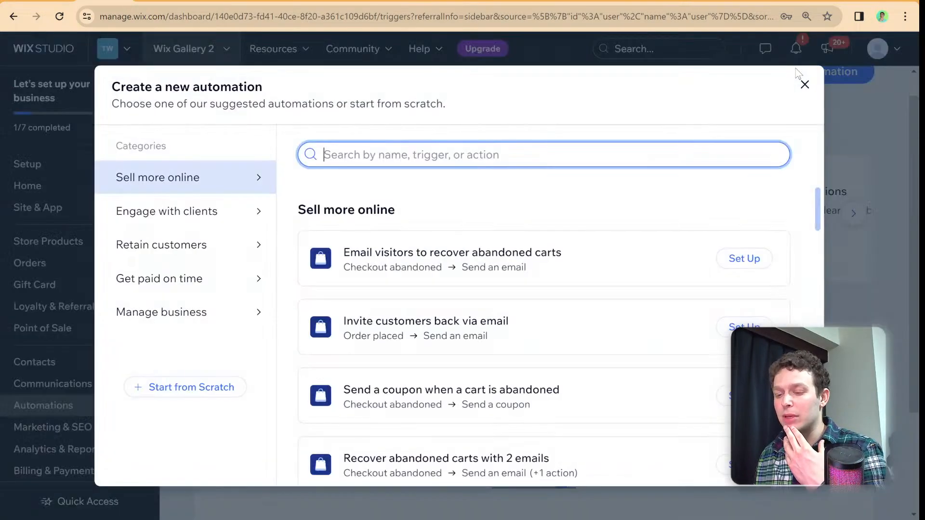
left_click(241, 388)
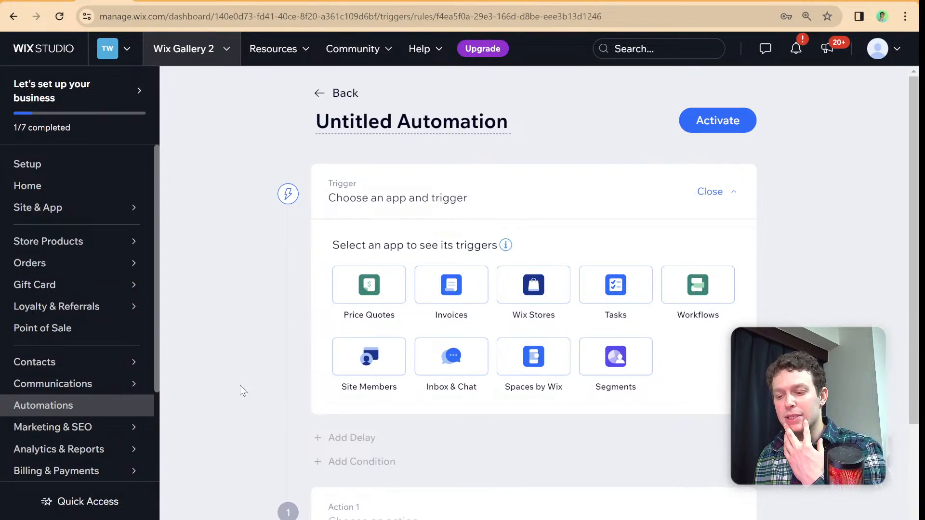
- Examine the apps offered as triggers and the delay, condition and action options in the untitled automation
scroll(254, 347, "down", 1)
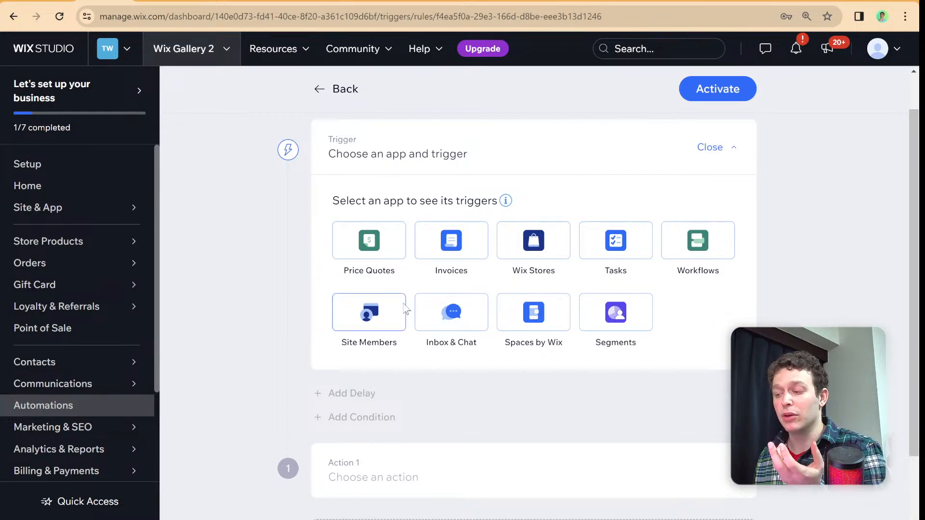
scroll(404, 308, "up", 1)
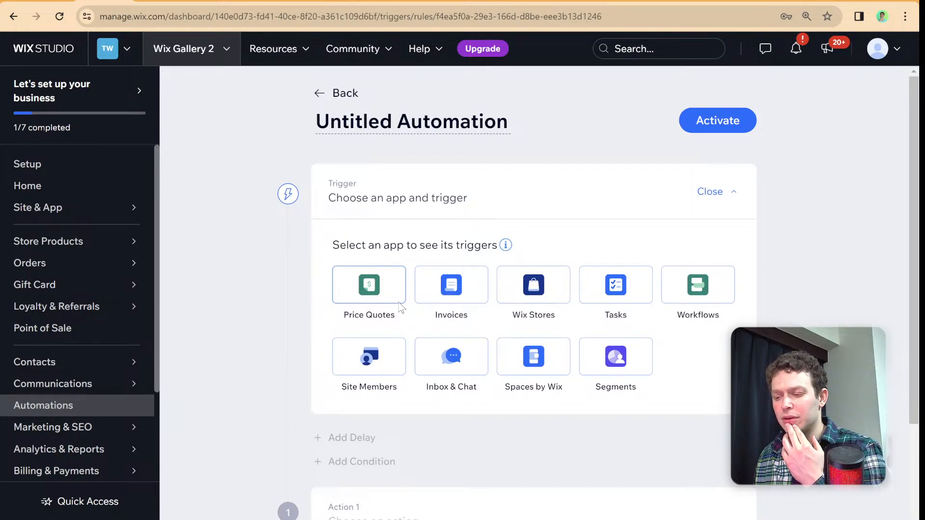
scroll(378, 287, "down", 3)
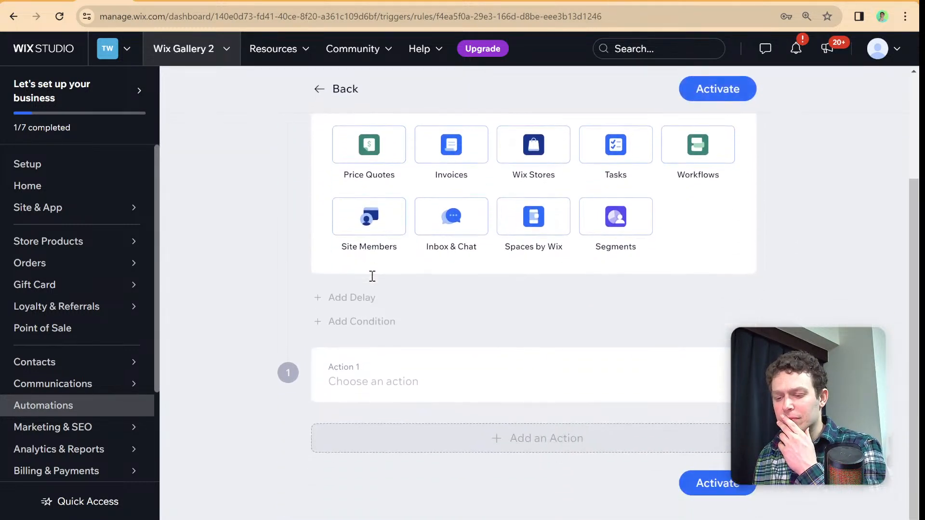
scroll(371, 276, "up", 1)
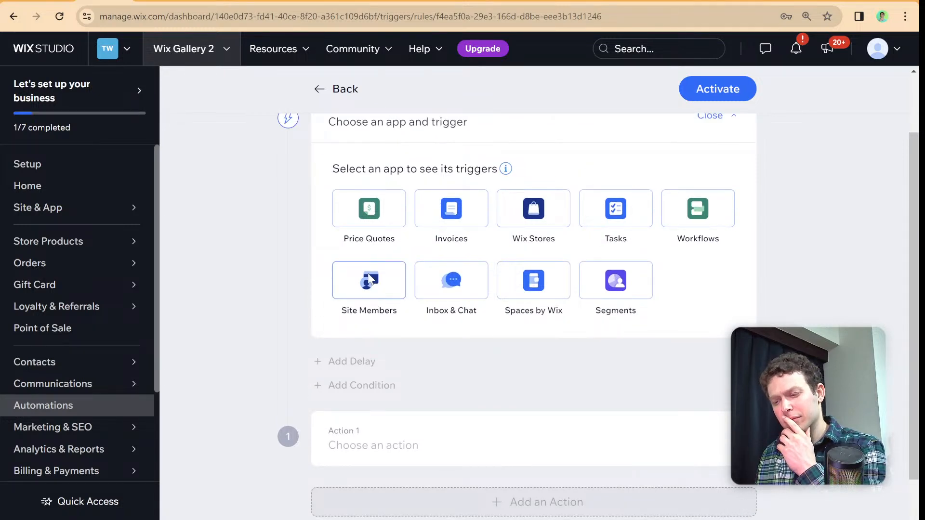
scroll(369, 278, "down", 1)
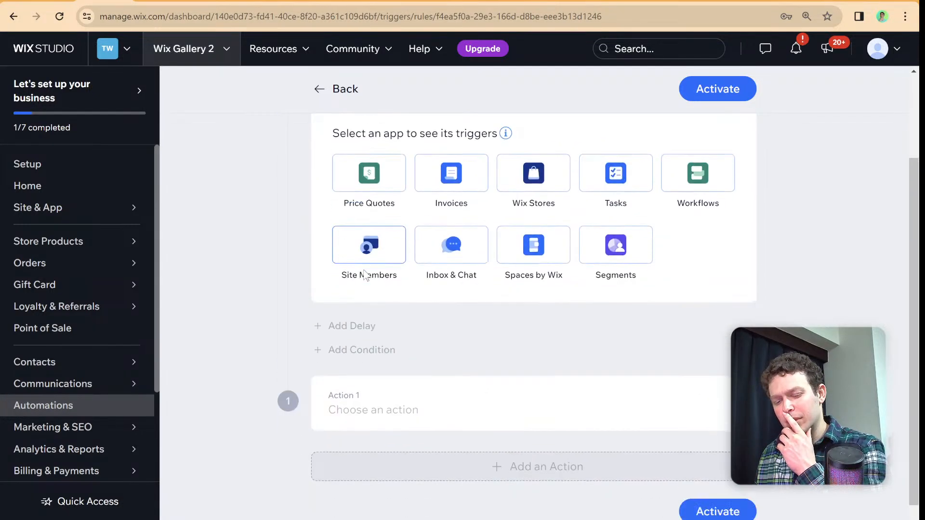
scroll(137, 303, "down", 2)
mouse_move(124, 304)
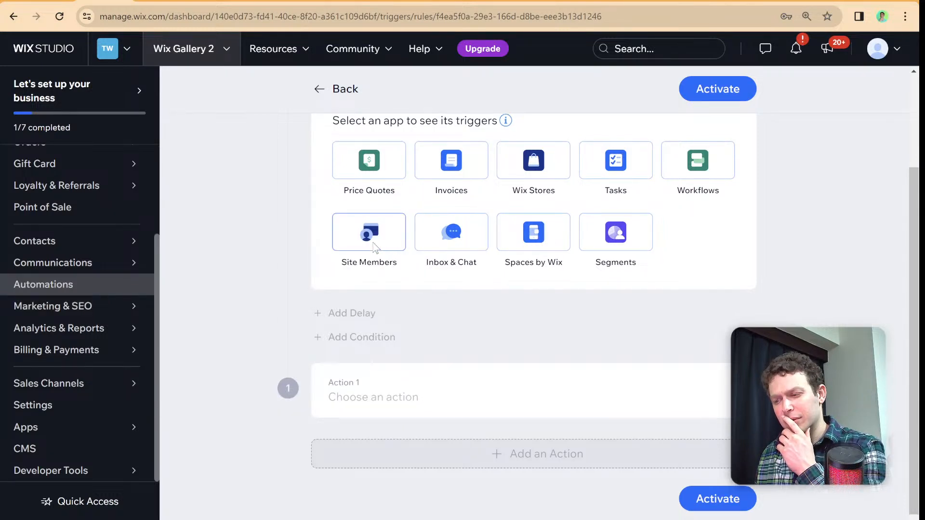
scroll(374, 245, "up", 1)
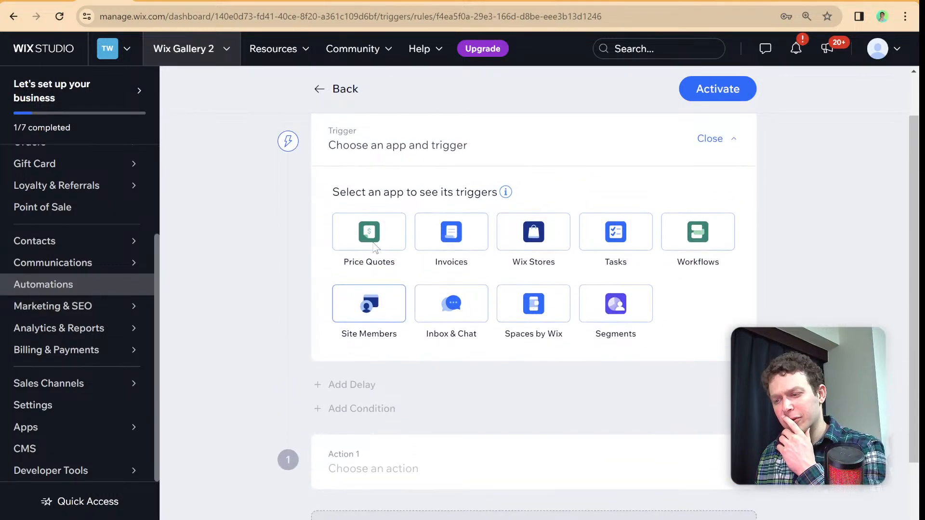
- Review the trigger section and its explanation of triggers, and return to the Automations overview
left_click(707, 140)
left_click(717, 192)
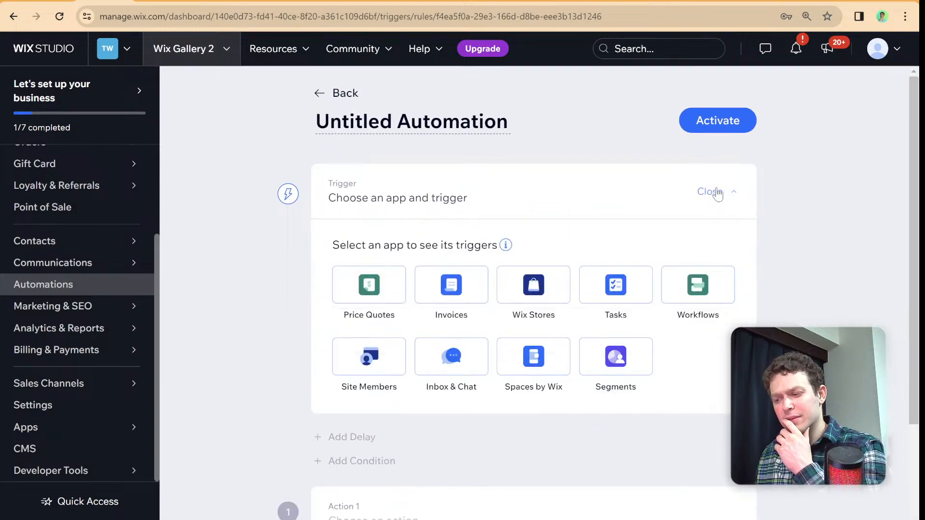
scroll(543, 258, "down", 1)
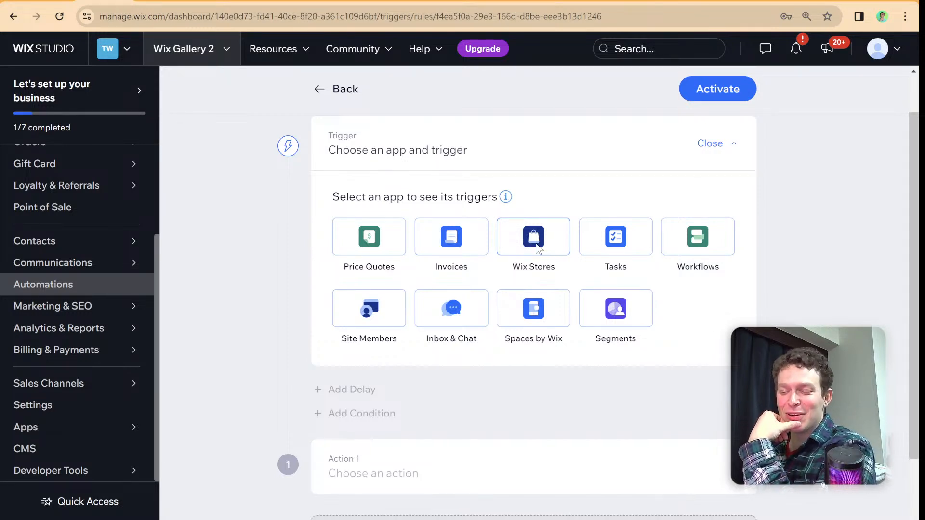
mouse_move(505, 197)
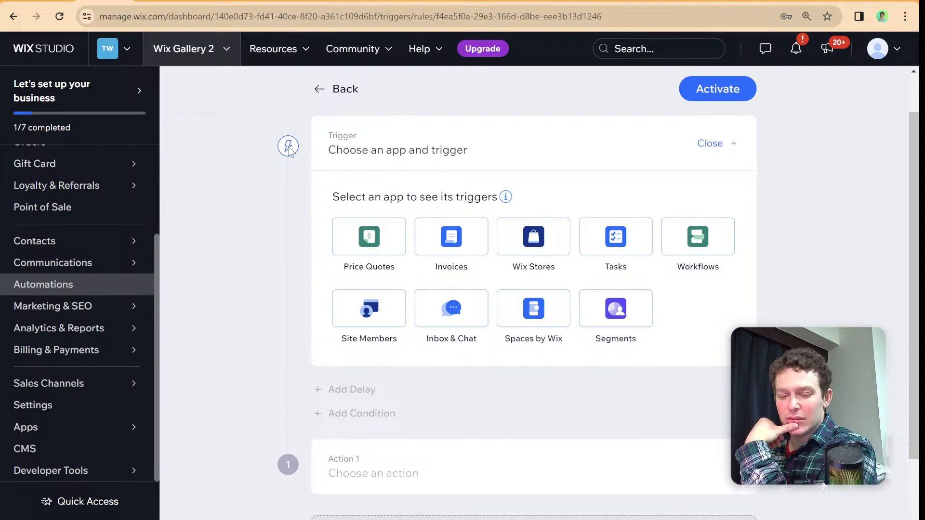
scroll(320, 190, "down", 1)
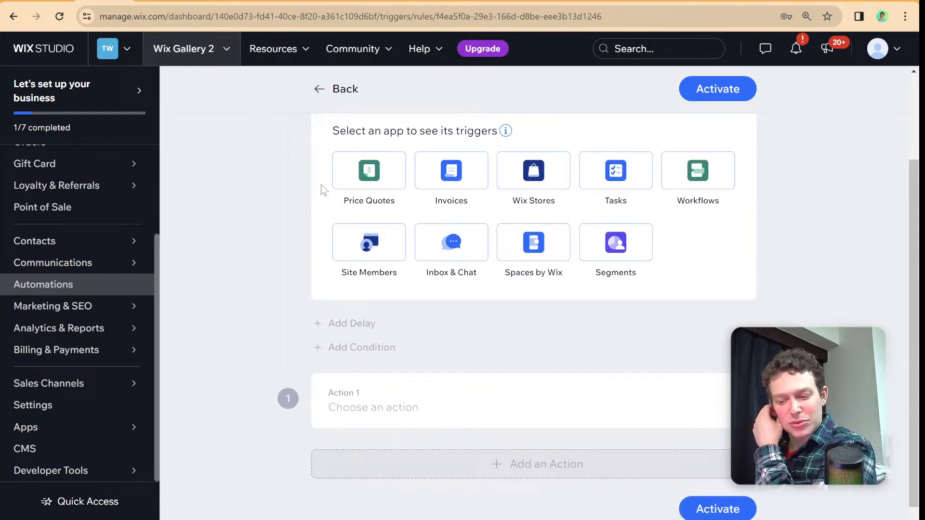
scroll(322, 189, "up", 1)
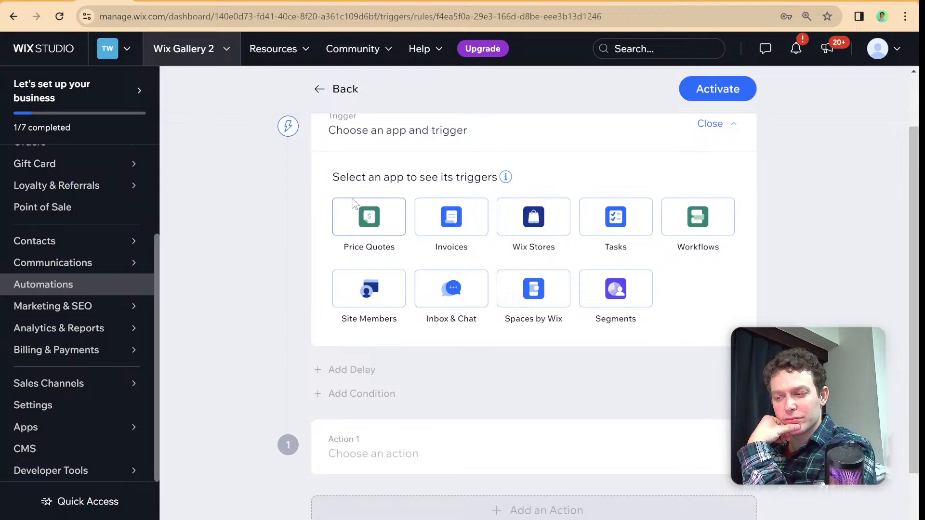
scroll(345, 202, "up", 1)
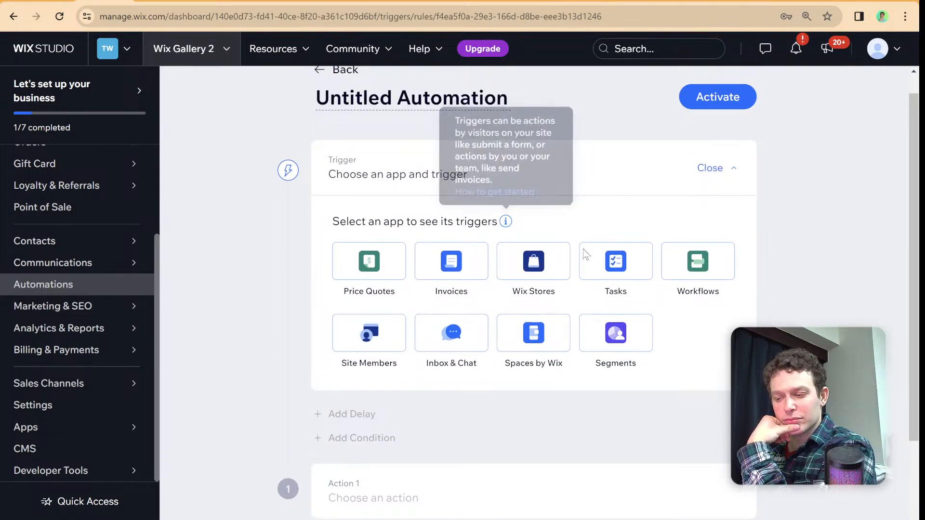
scroll(377, 289, "up", 1)
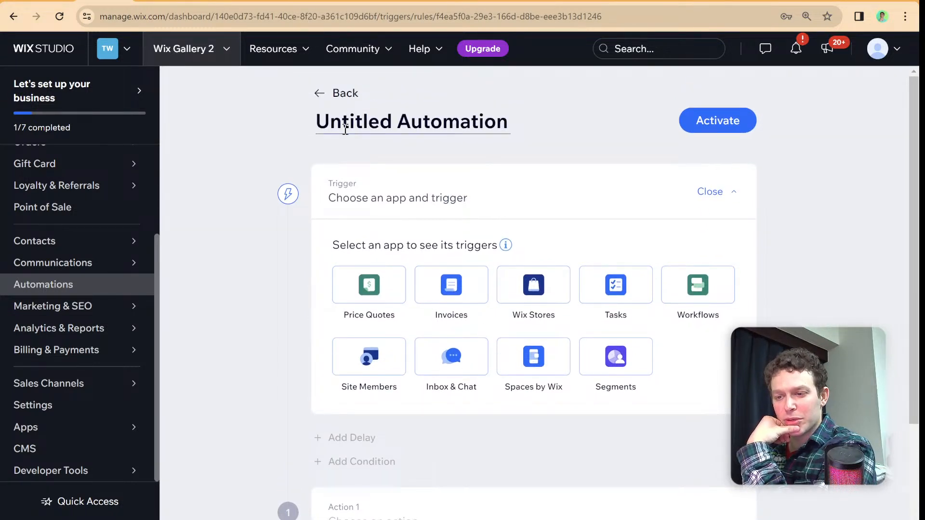
left_click(330, 97)
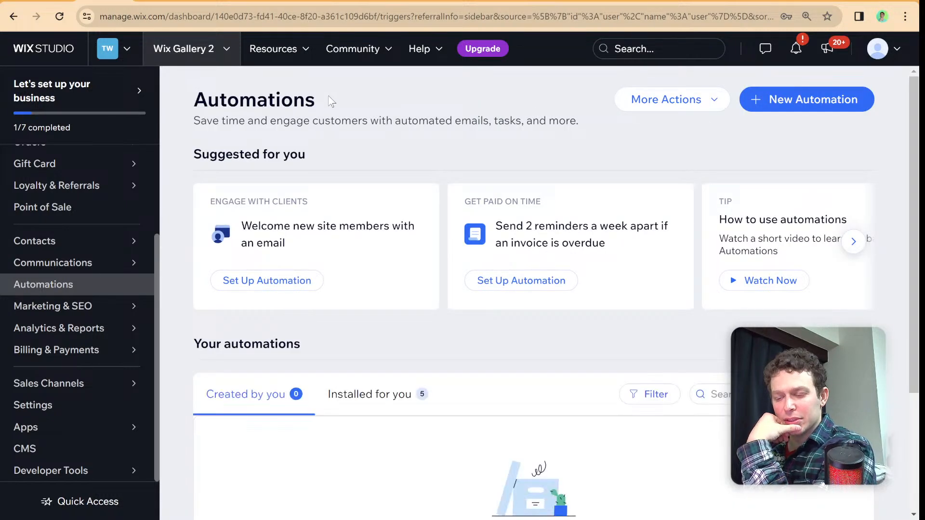
left_click(660, 100)
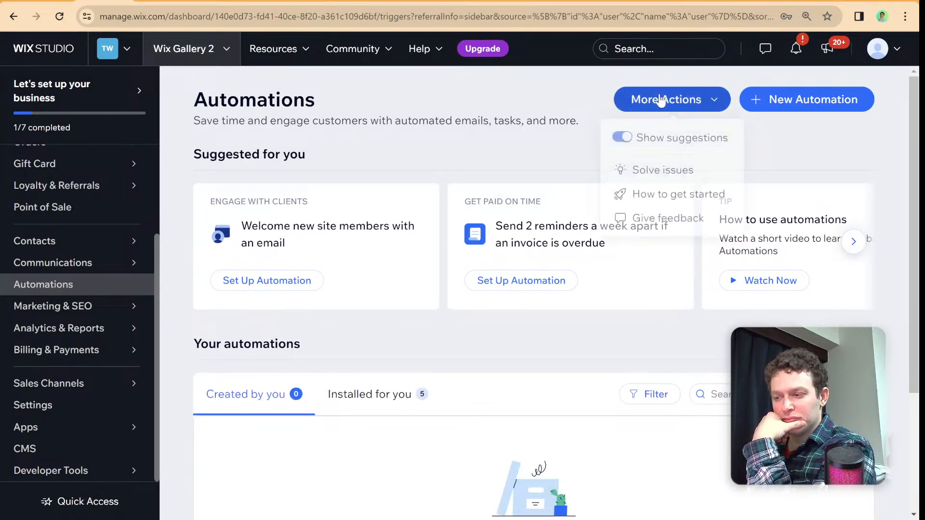
left_click(660, 100)
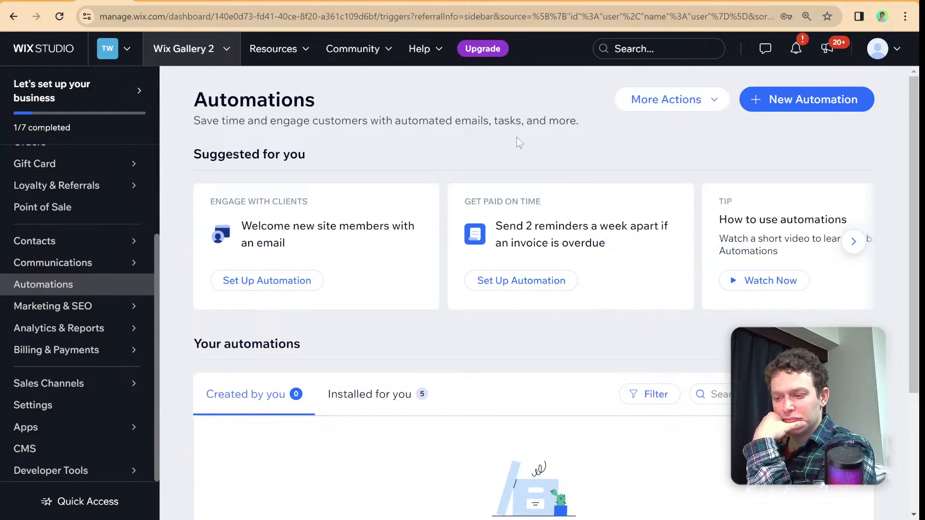
scroll(513, 139, "down", 1)
scroll(751, 123, "up", 1)
- Browse the suggested new automations in the Sell more online, Engage with clients, Get paid on time and Manage business categories
left_click(793, 83)
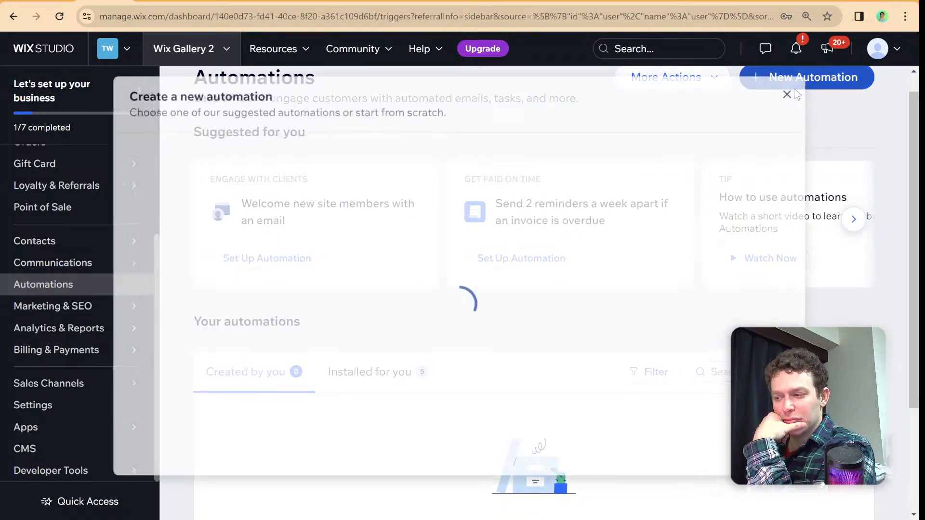
left_click(254, 206)
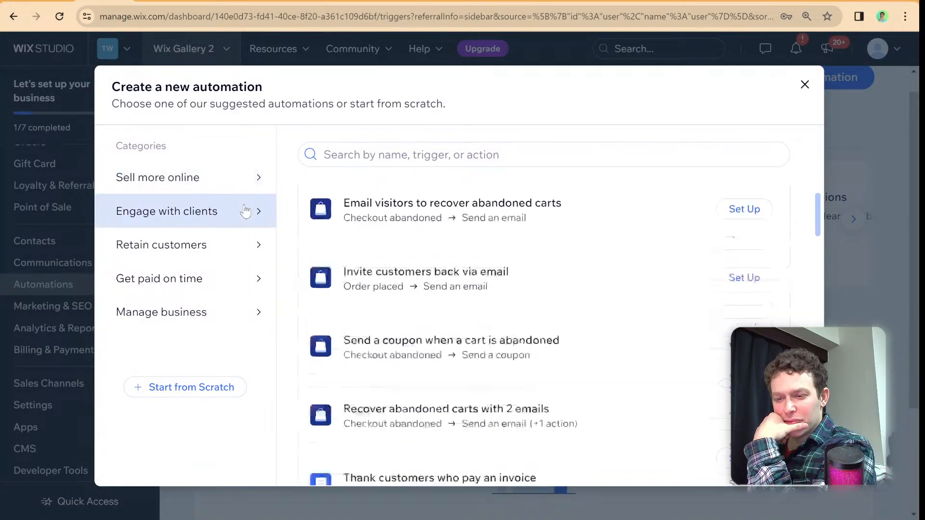
left_click(241, 178)
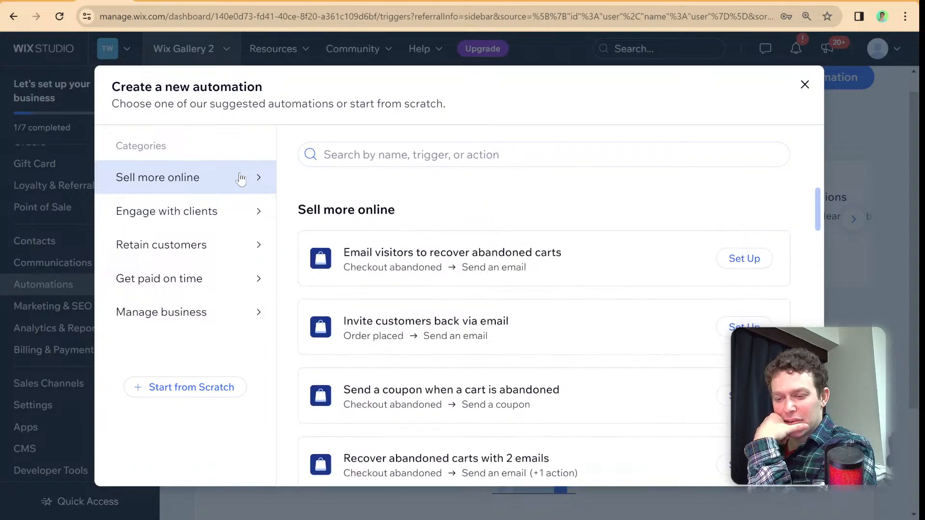
left_click(206, 283)
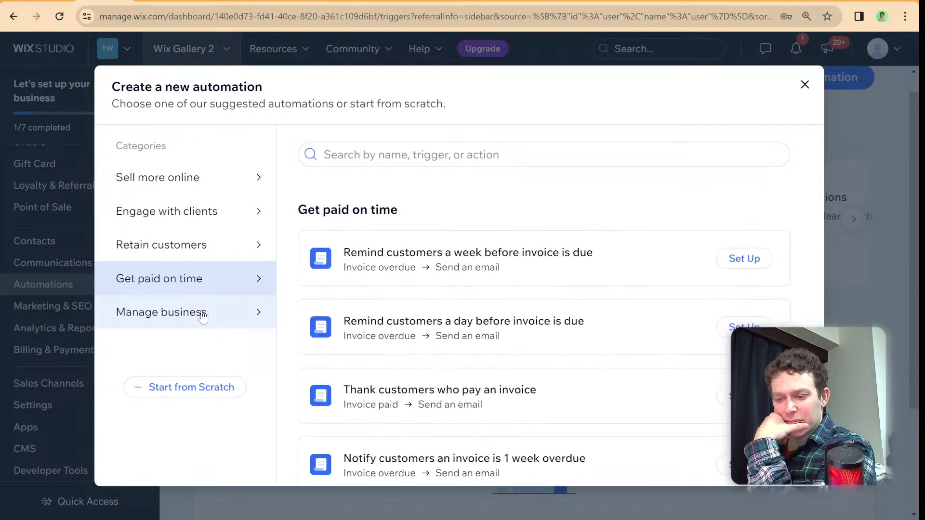
left_click(203, 315)
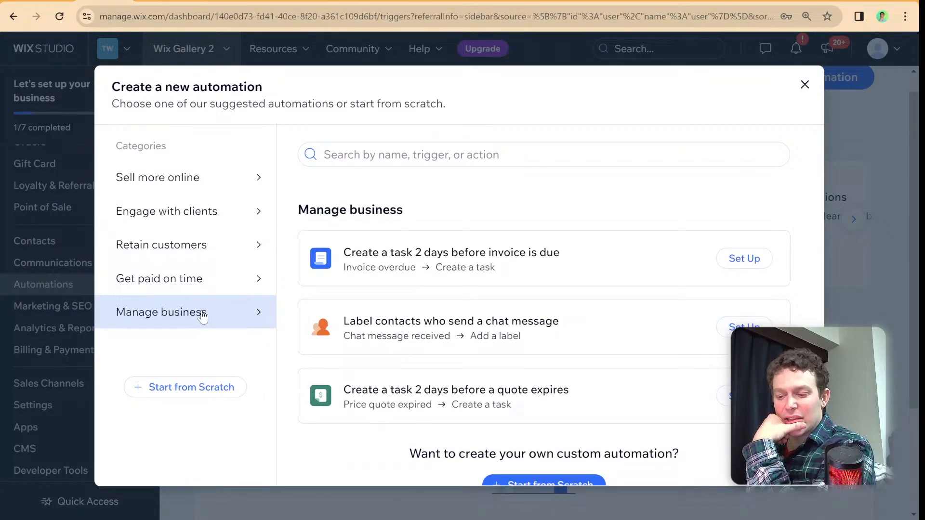
scroll(433, 320, "down", 2)
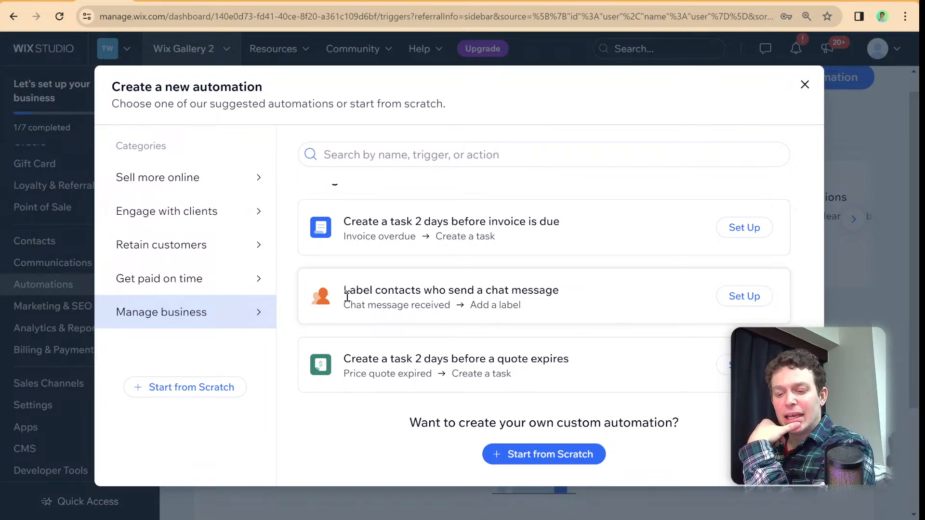
scroll(348, 298, "up", 5)
scroll(348, 298, "up", 15)
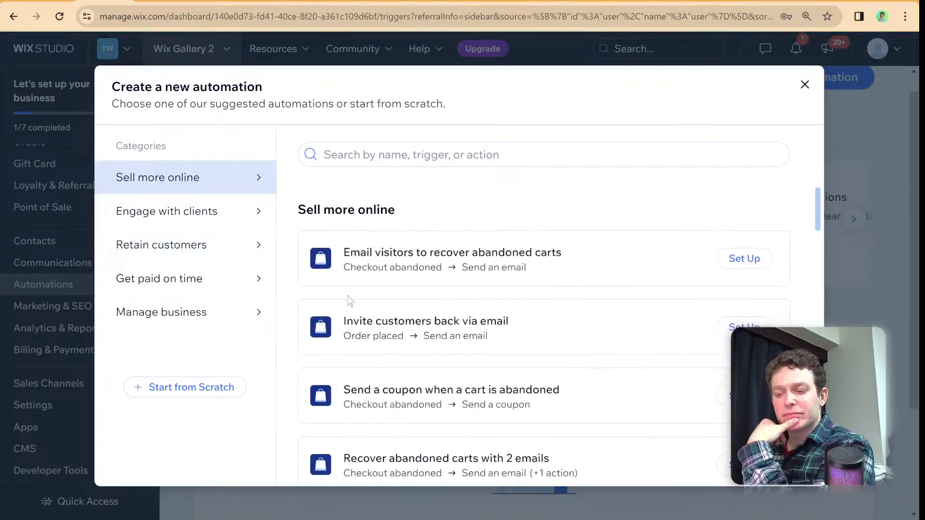
- Set up the suggested automation "Email visitors to recover abandoned carts" and inspect its Wix Stores trigger settings
left_click(758, 260)
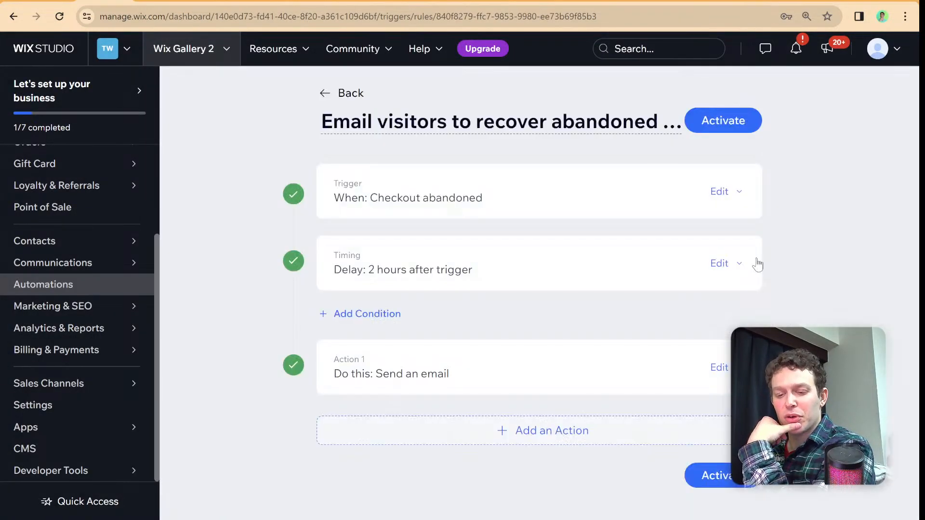
left_click(573, 198)
scroll(558, 217, "down", 2)
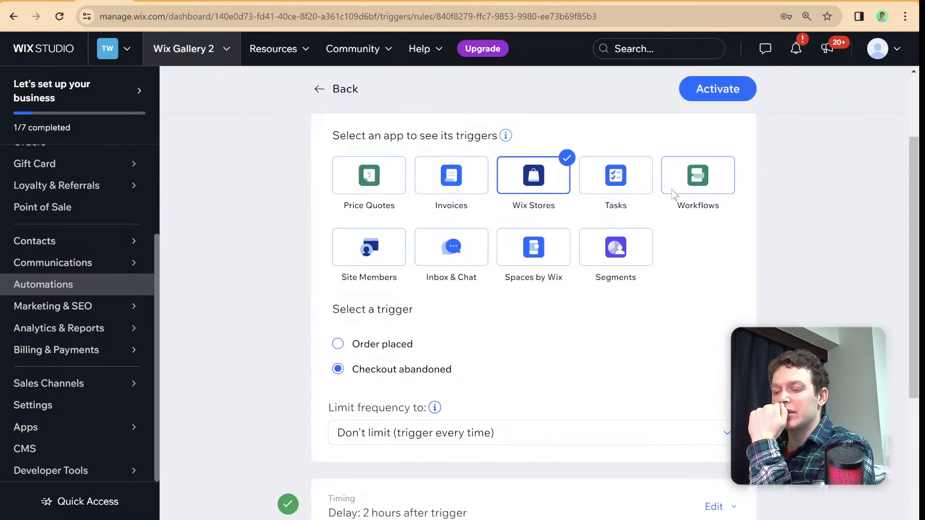
scroll(642, 209, "down", 1)
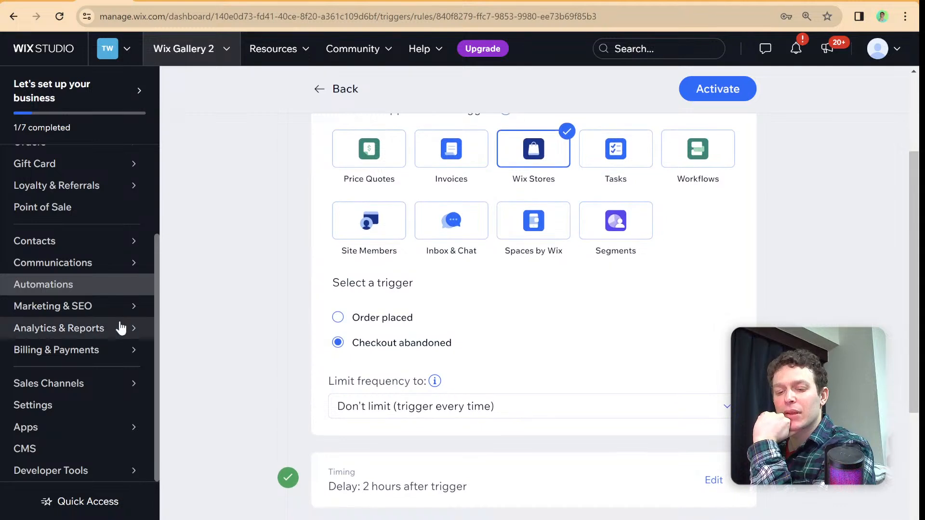
- Search the dashboard for "webhook"
mouse_move(112, 329)
left_click(665, 50)
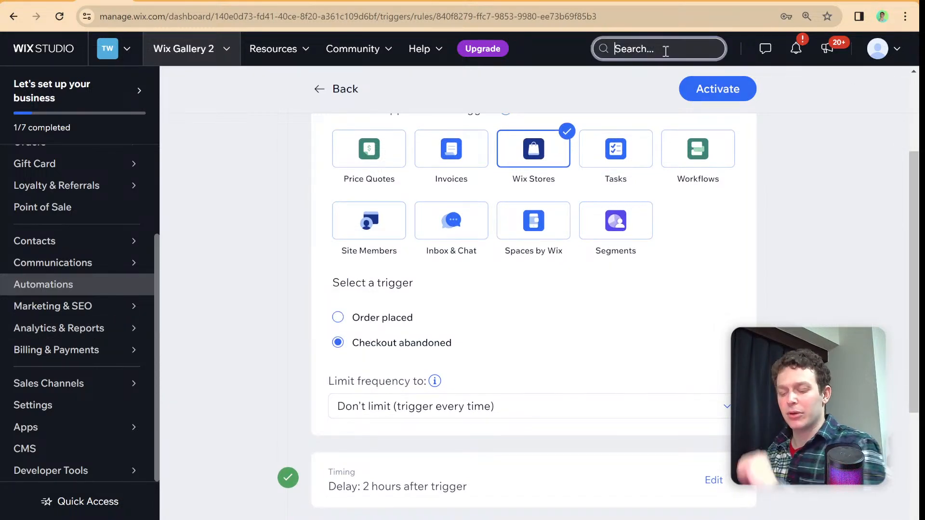
type("webhook")
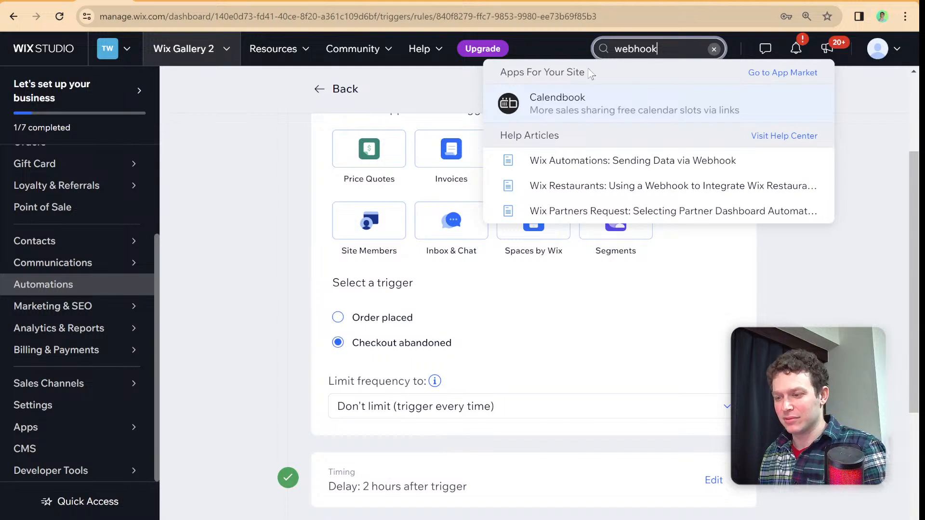
- Open the help article "Wix Automations: Sending Data via Webhook" and read the steps for connecting automations with a webhook
left_click(587, 171)
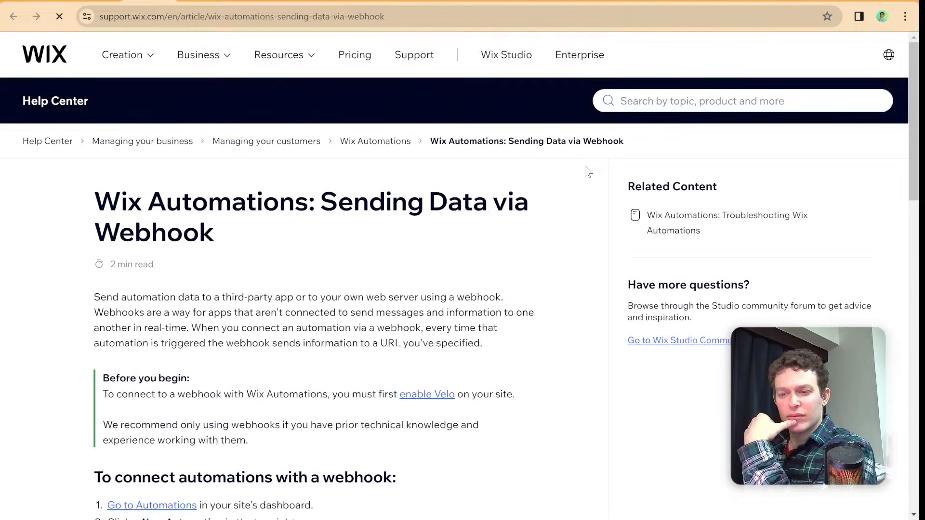
scroll(376, 198, "down", 3)
scroll(376, 199, "down", 2)
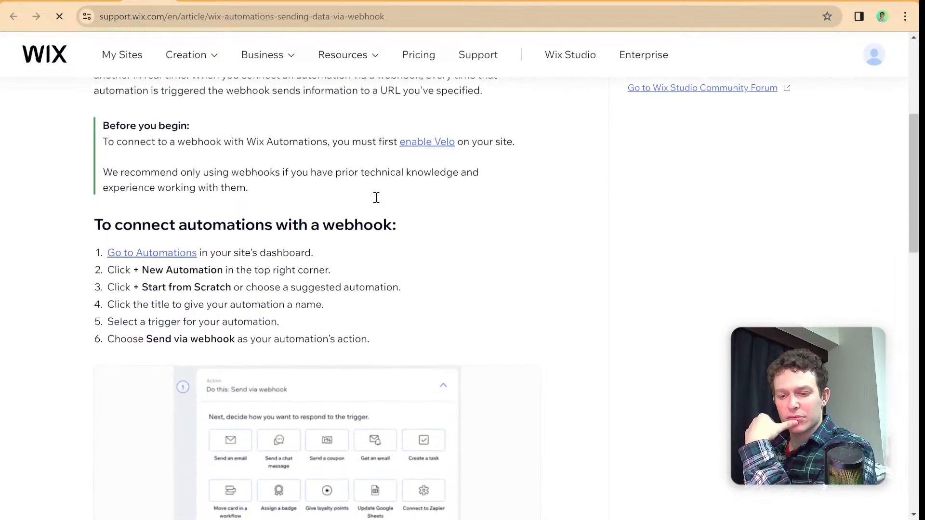
scroll(376, 202, "down", 4)
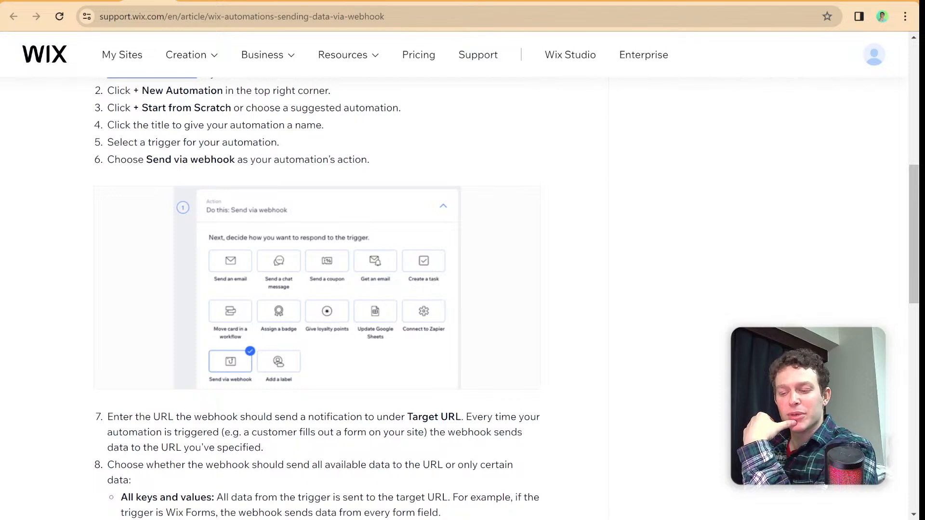
- Return to the abandoned-cart automation and switch its trigger app to Workflows to inspect the available trigger settings
left_click(101, 1)
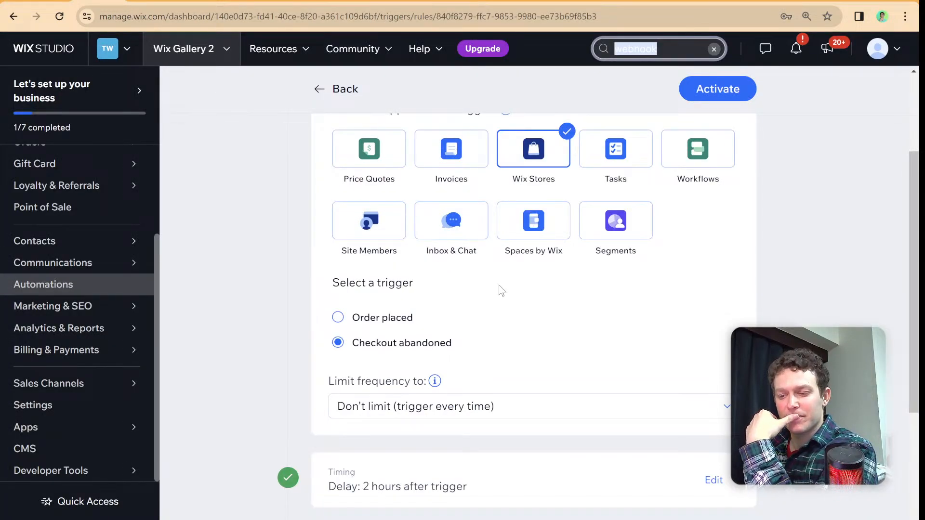
scroll(499, 287, "up", 1)
scroll(500, 287, "up", 1)
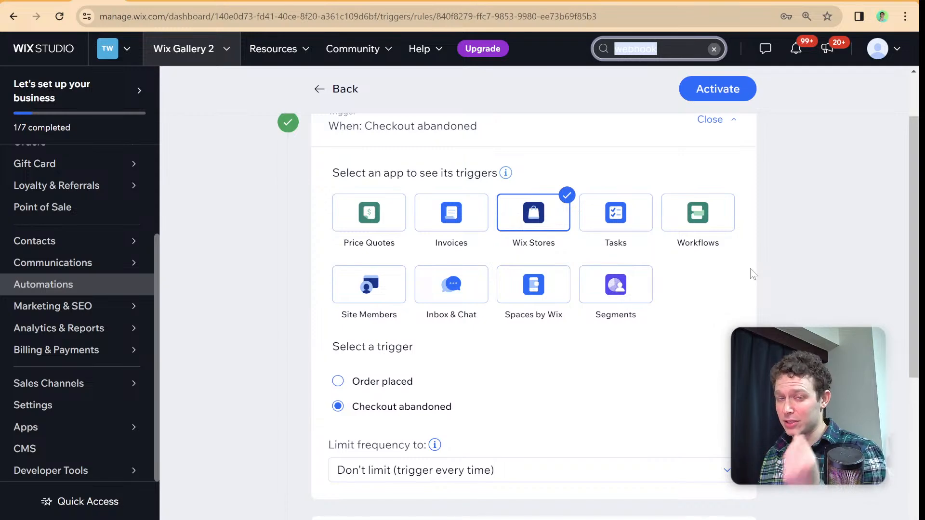
left_click(720, 220)
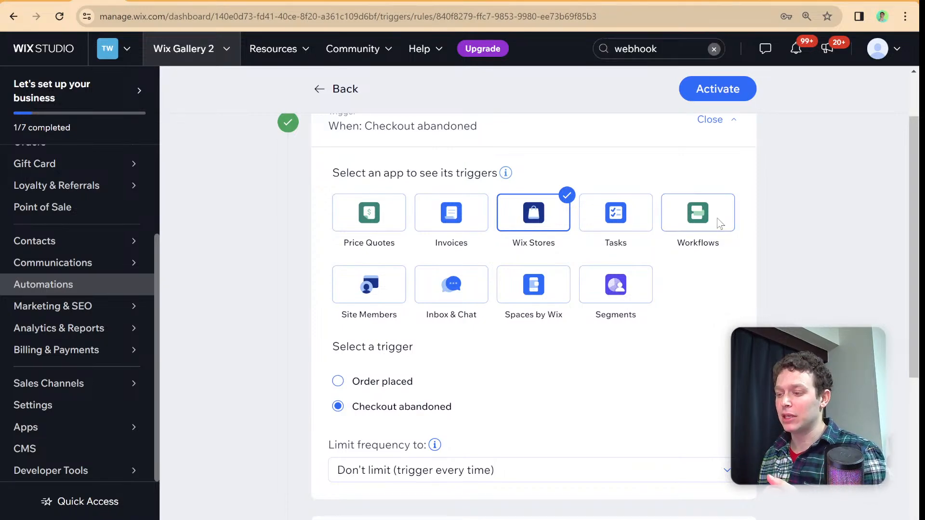
scroll(720, 223, "down", 3)
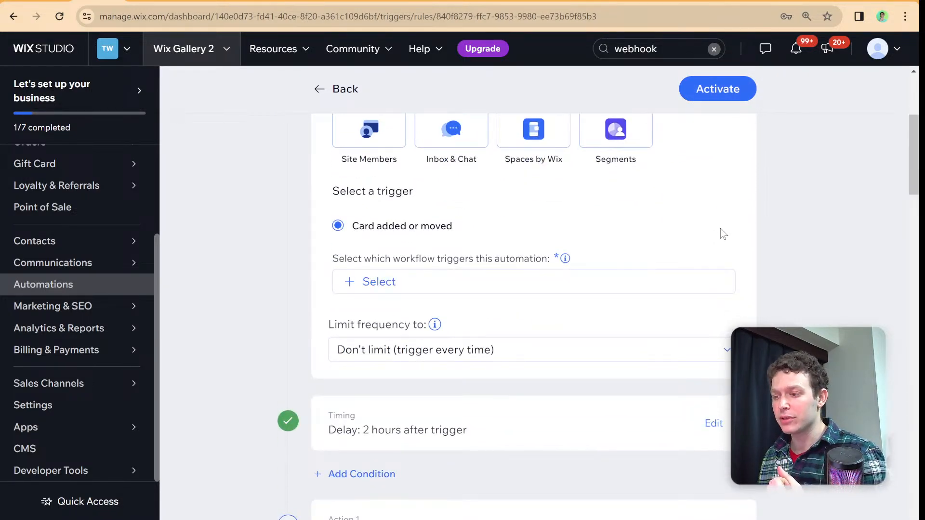
scroll(721, 228, "up", 2)
scroll(724, 234, "up", 1)
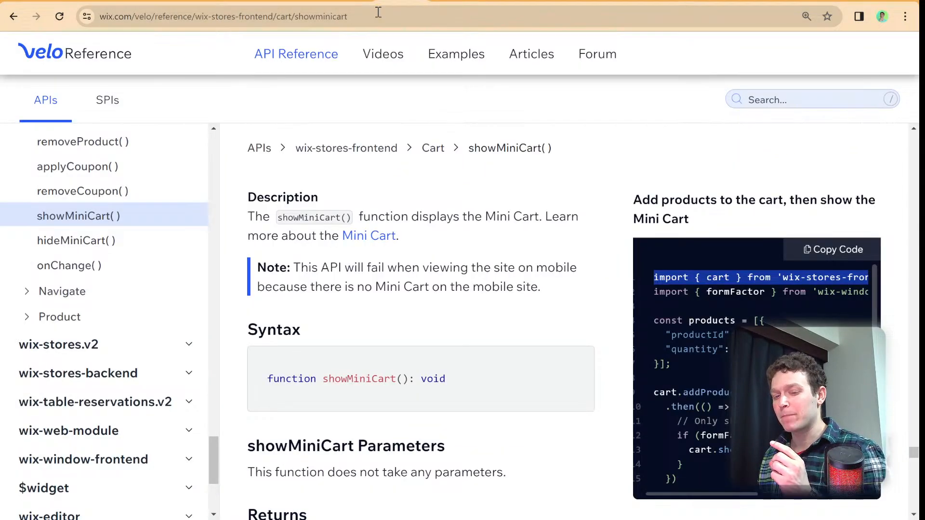
- Open the Release Notes in the Velo API reference and review the recent API additions
scroll(120, 305, "down", 5)
scroll(121, 303, "up", 15)
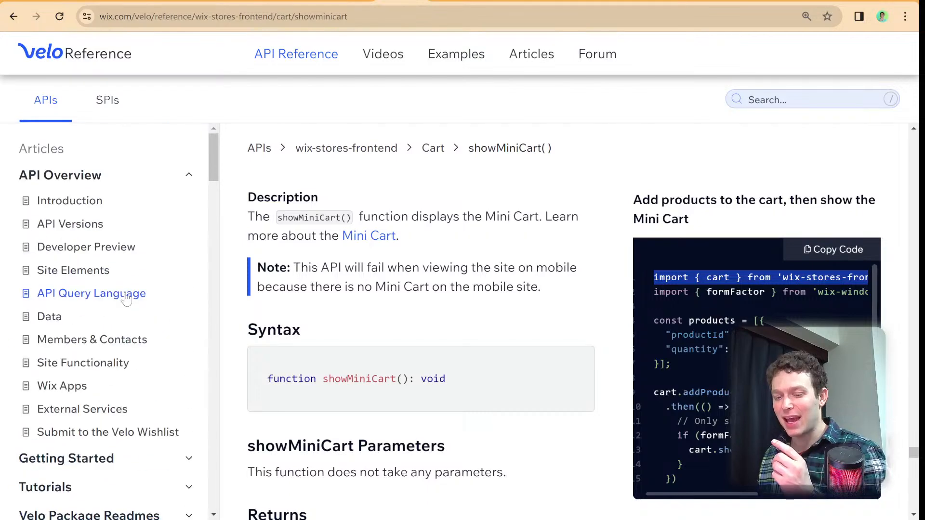
scroll(127, 298, "down", 3)
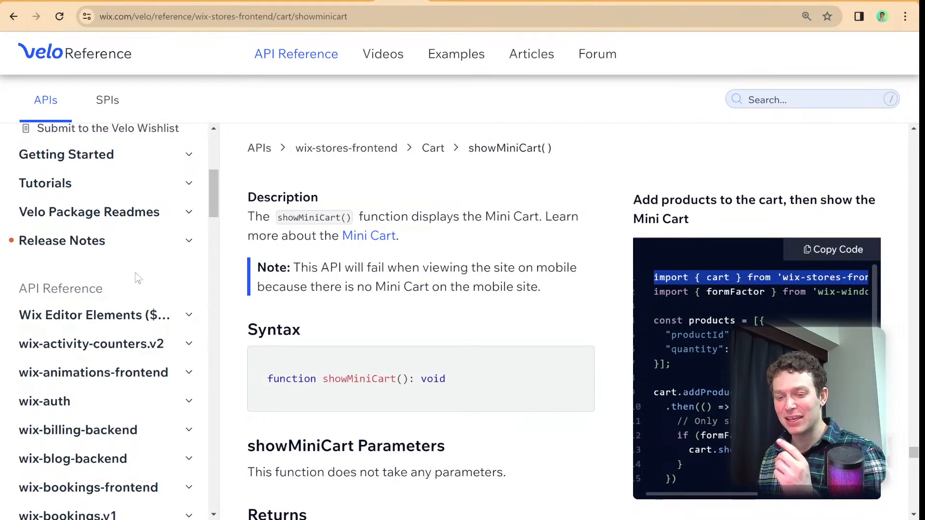
left_click(148, 250)
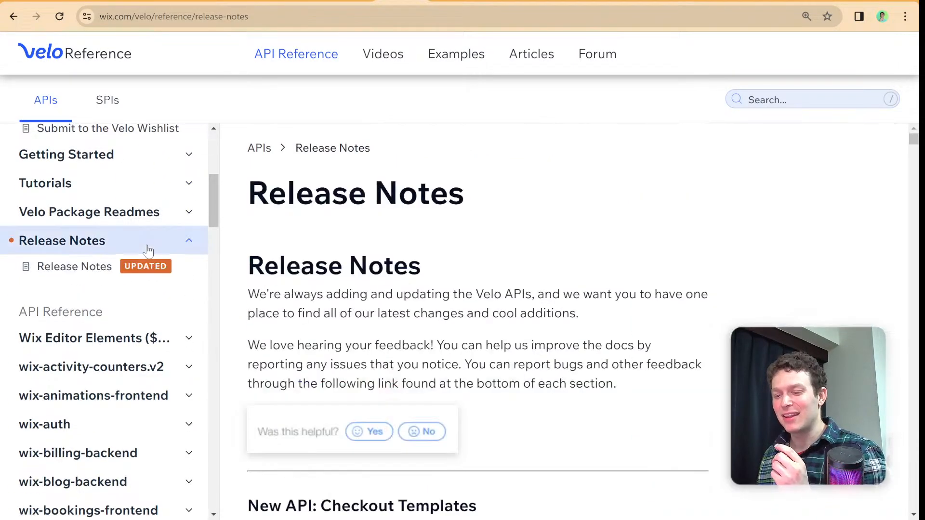
scroll(386, 290, "down", 5)
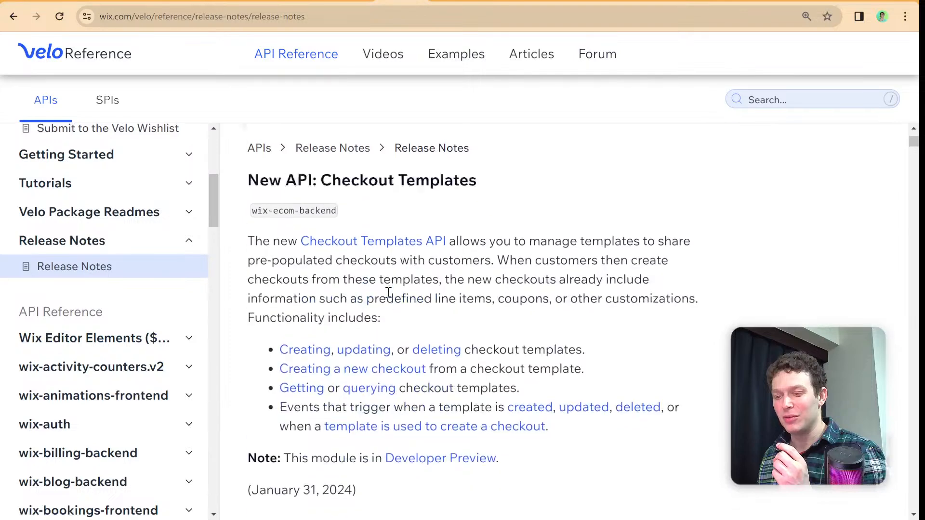
scroll(390, 289, "up", 2)
scroll(393, 295, "down", 4)
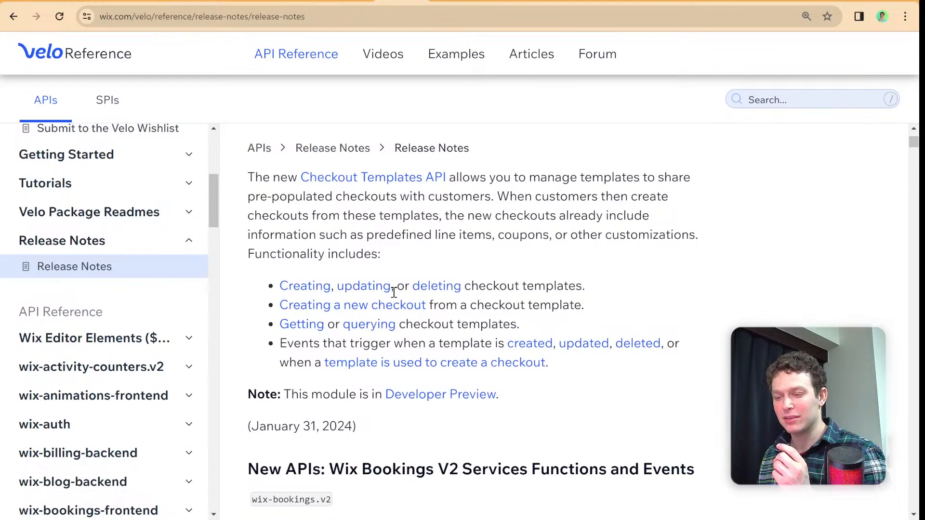
scroll(394, 293, "down", 6)
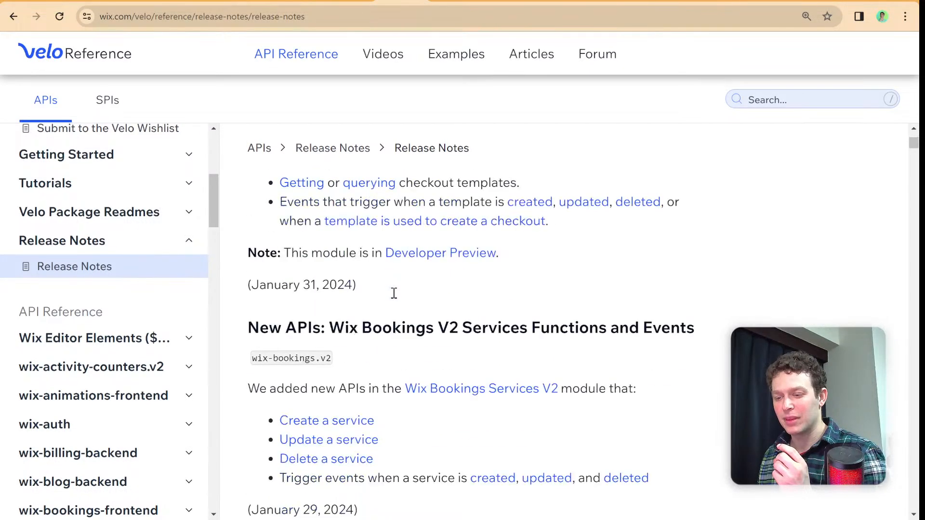
scroll(394, 298, "down", 10)
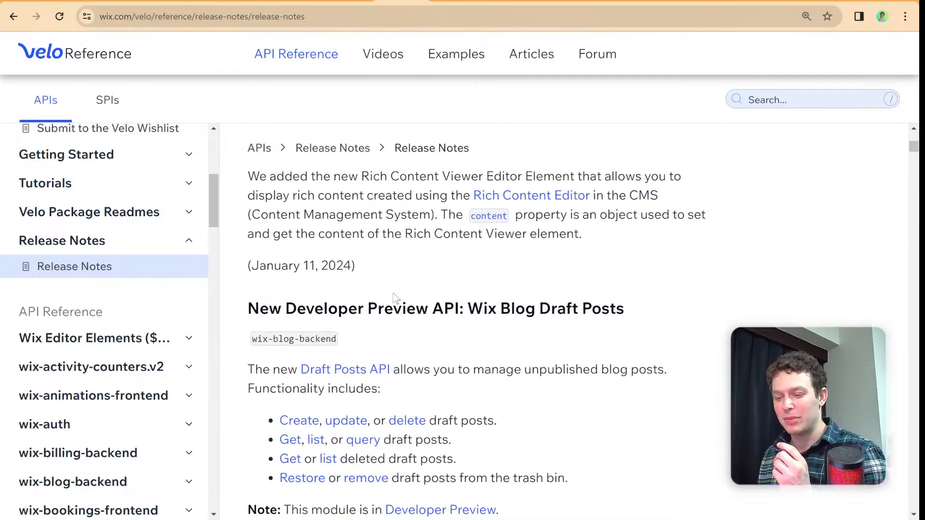
scroll(394, 298, "down", 6)
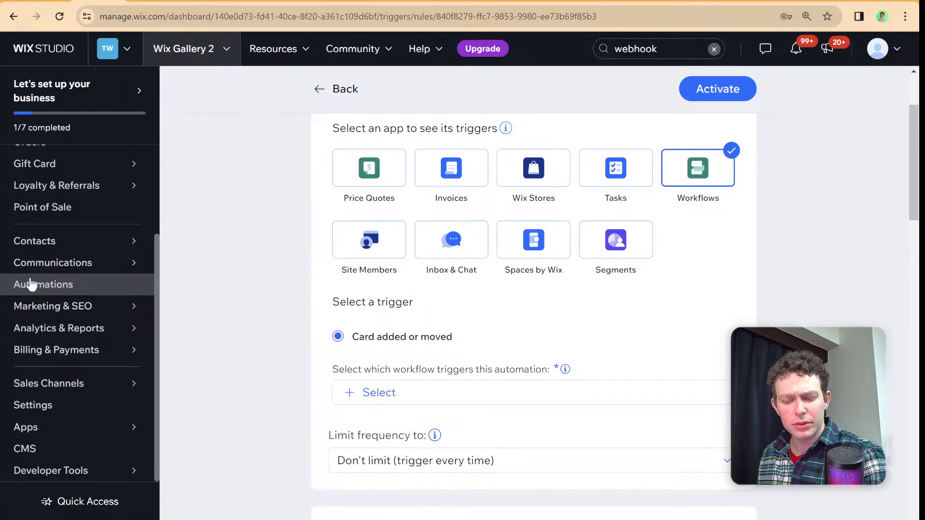
- Search the dashboard for "payments" and open Accept Payments, leaving the automation without saving its changes
mouse_move(56, 468)
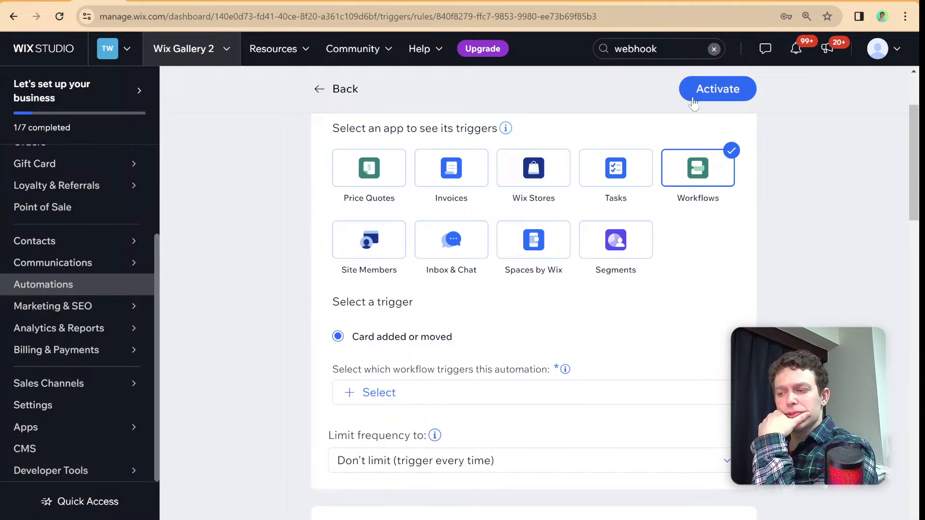
double_click(649, 48)
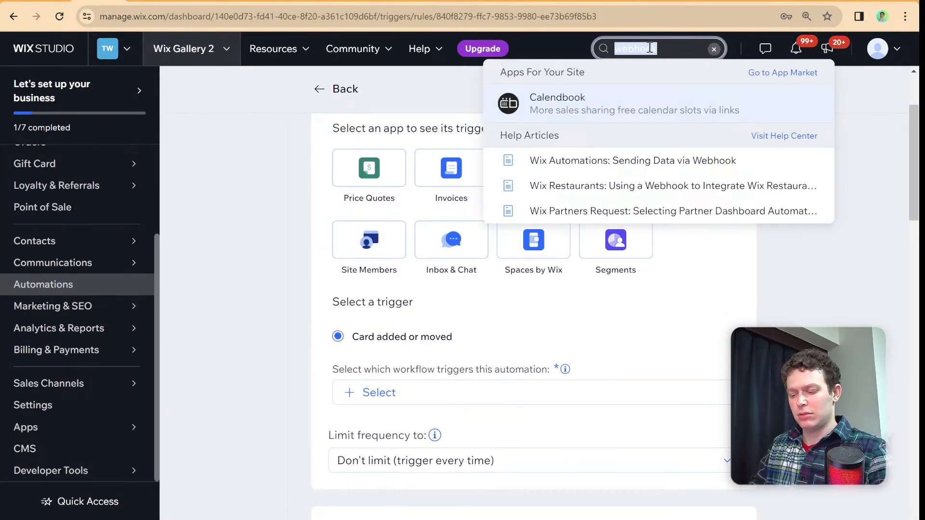
type("payments")
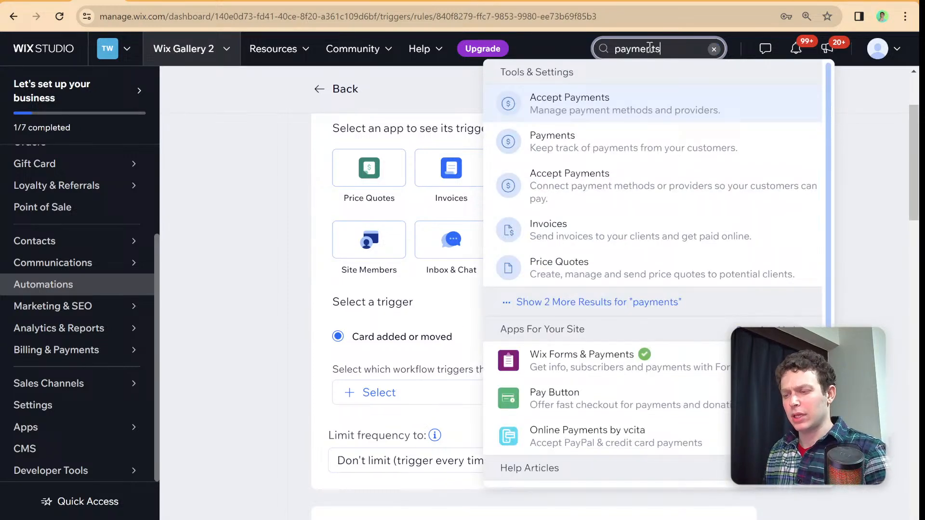
left_click(573, 103)
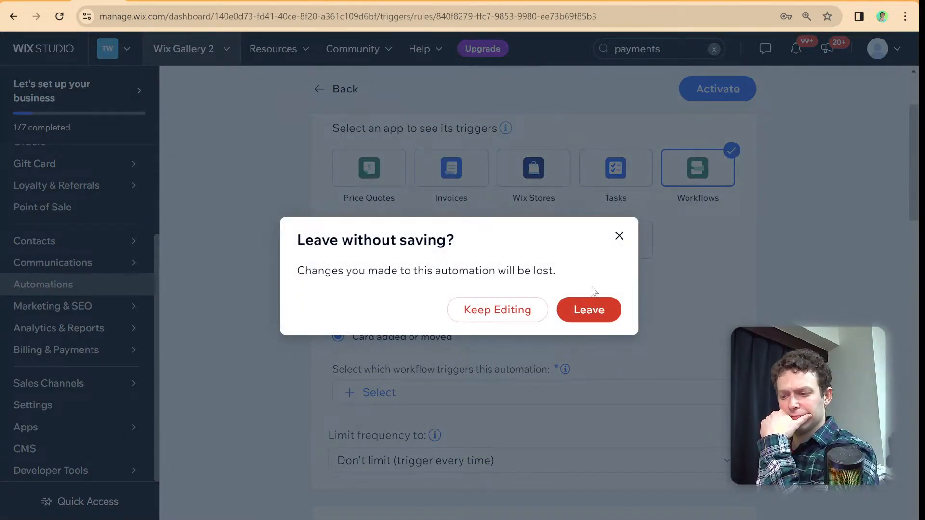
left_click(590, 306)
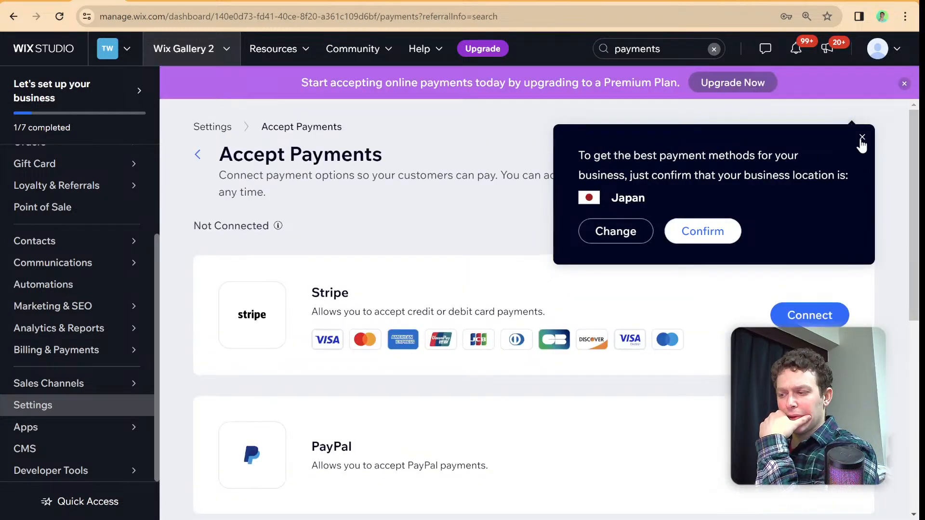
- Dismiss the business location prompt and review the payment providers offered on the Accept Payments page
left_click(861, 139)
scroll(361, 356, "down", 3)
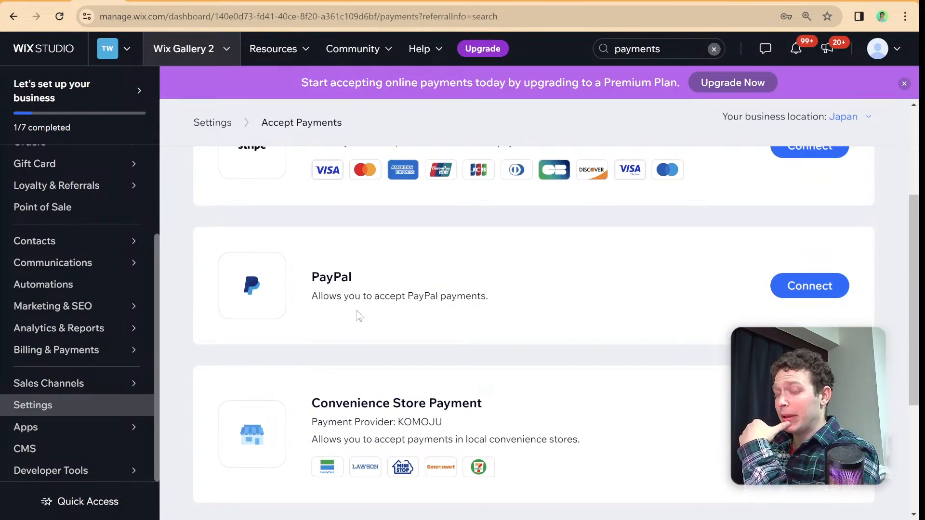
scroll(340, 304, "down", 3)
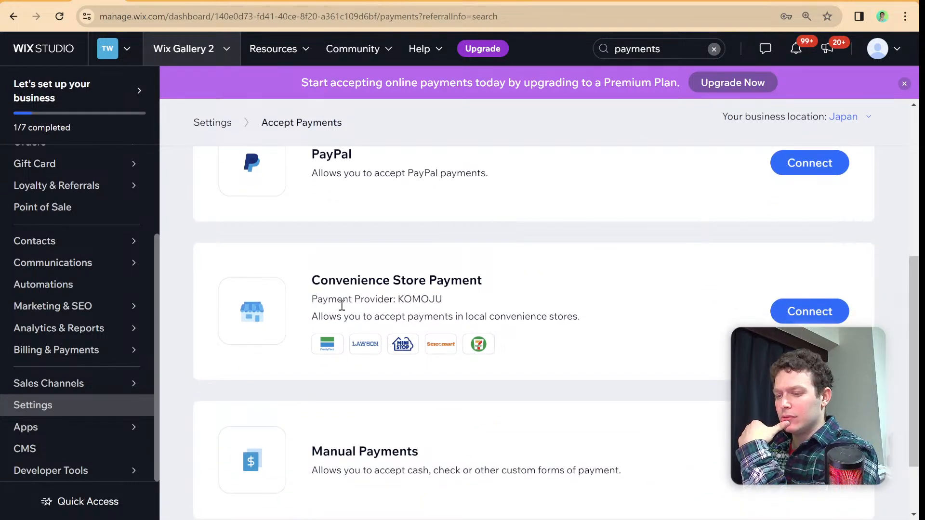
scroll(341, 305, "up", 3)
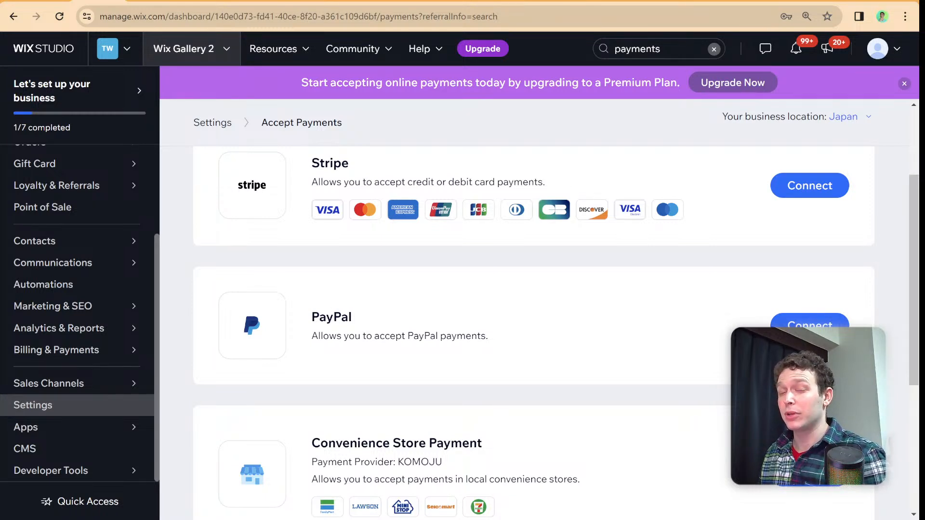
mouse_move(96, 263)
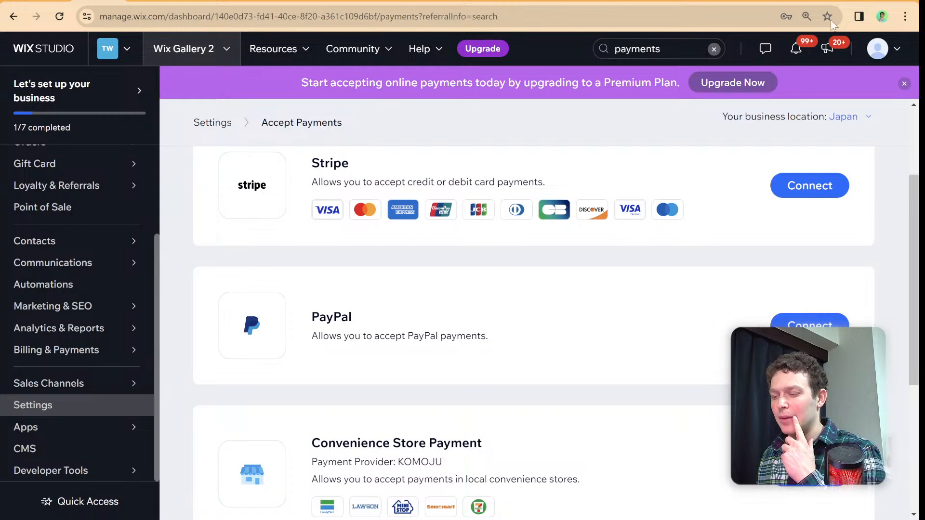
- Search Google for "payment provider spi" in a new browser tab and open the Velo SPI Reference for payment-provider
key("ctrl+t")
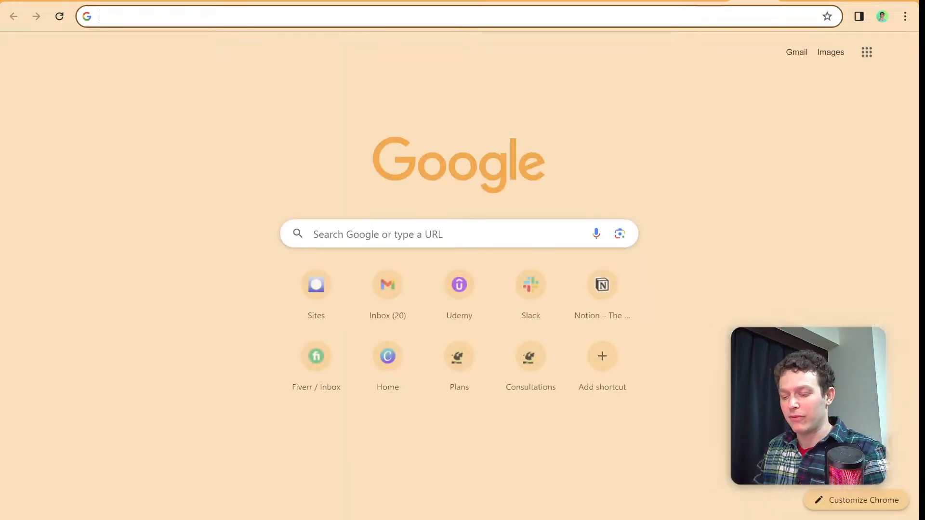
type("payment")
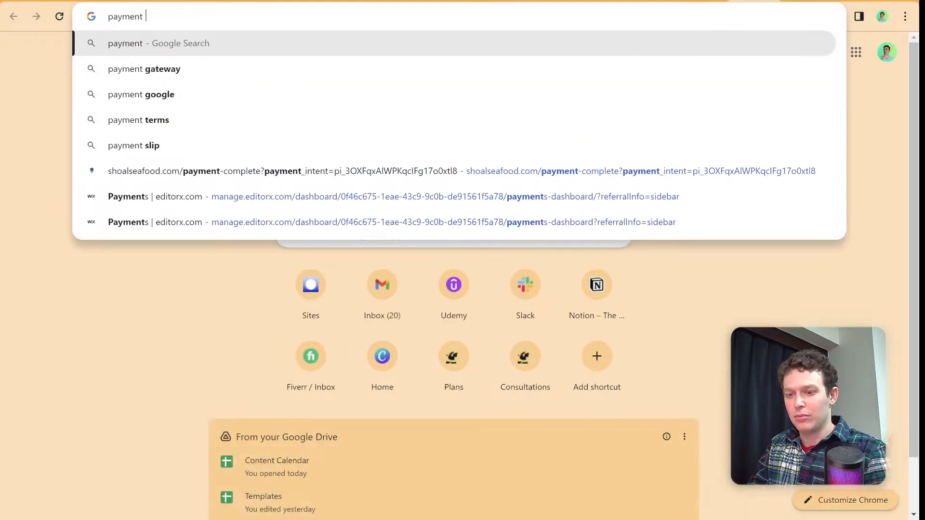
type(" provider spi")
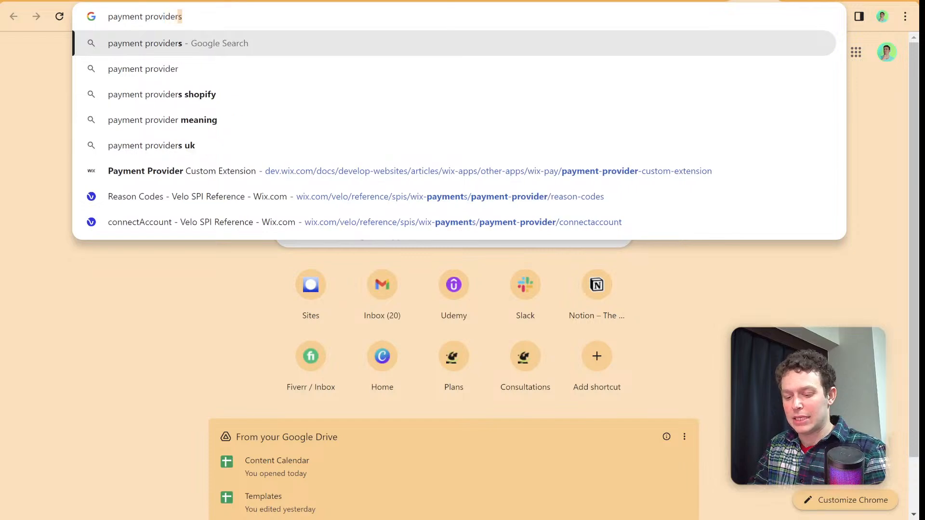
key("Return")
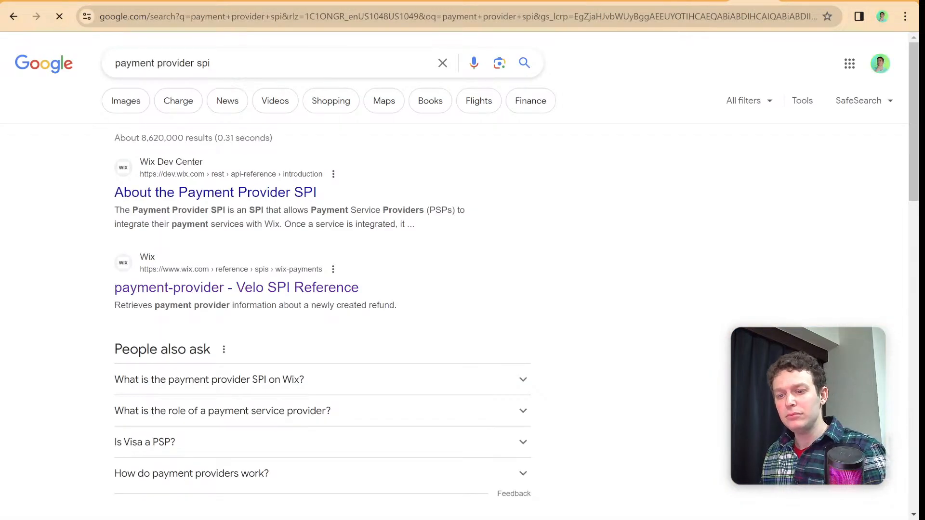
left_click(235, 288)
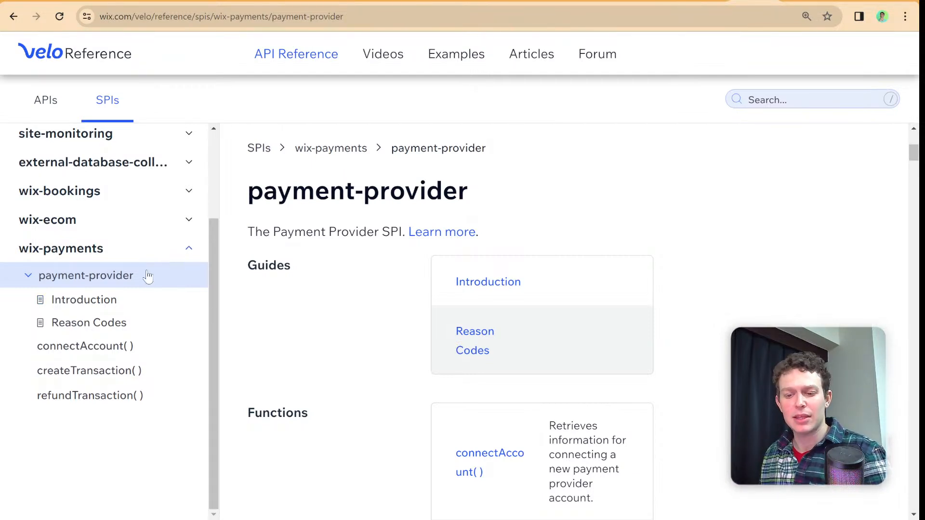
- Look through the Reason Codes and Introduction pages of the payment-provider SPI documentation
left_click(130, 300)
left_click(128, 324)
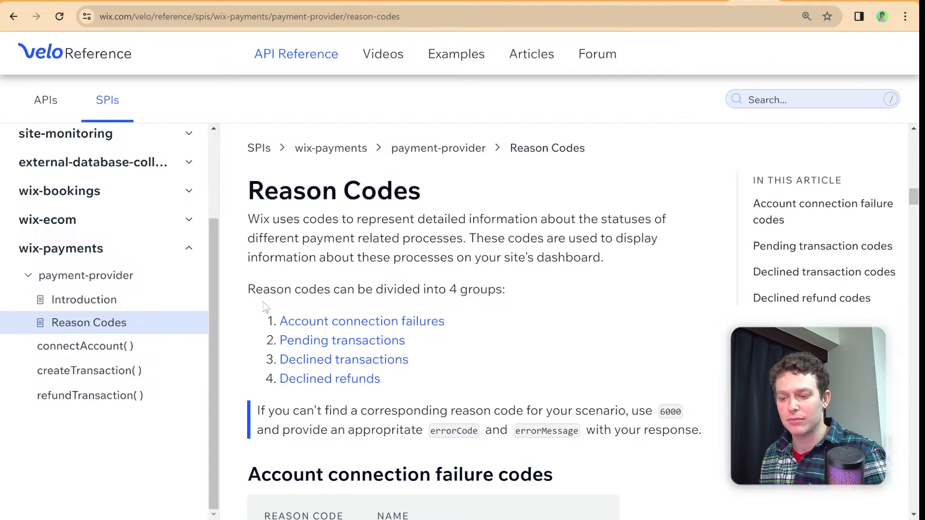
scroll(265, 306, "down", 3)
left_click(104, 301)
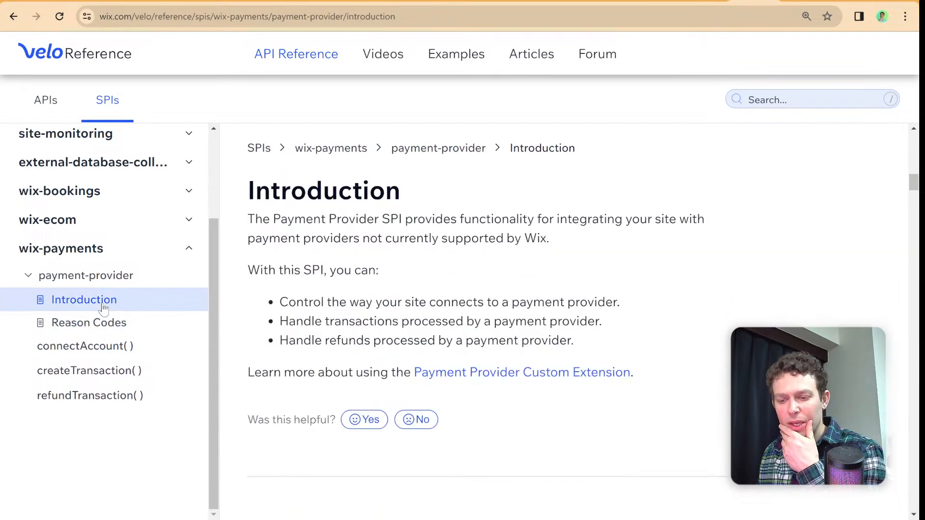
- Open the Payment Provider Custom Extension tutorial and look through its extension setup and configuration file sections
left_click(529, 375)
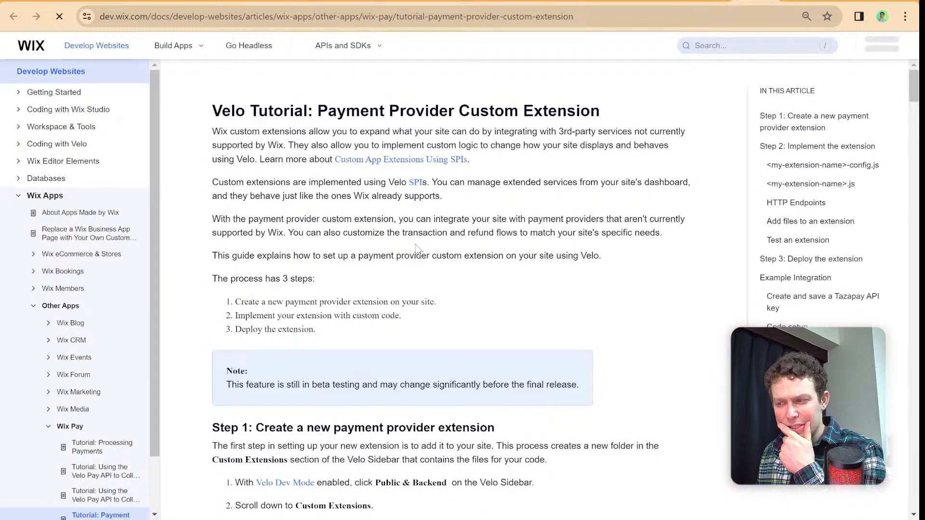
scroll(415, 236, "down", 8)
scroll(418, 238, "down", 9)
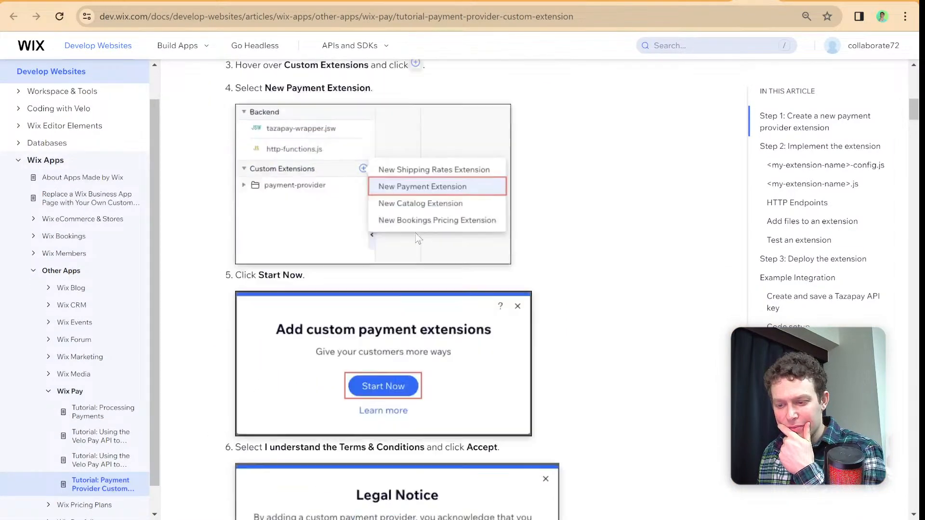
scroll(418, 238, "down", 15)
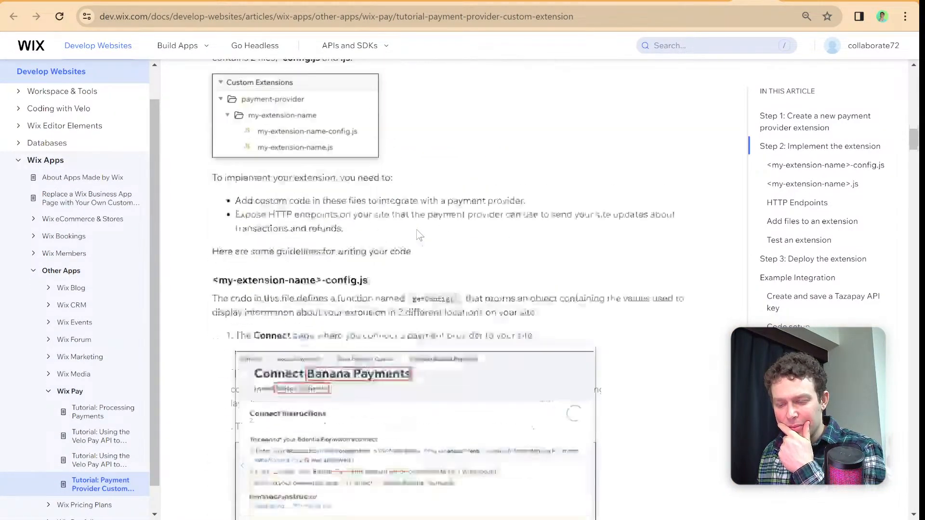
scroll(419, 235, "up", 5)
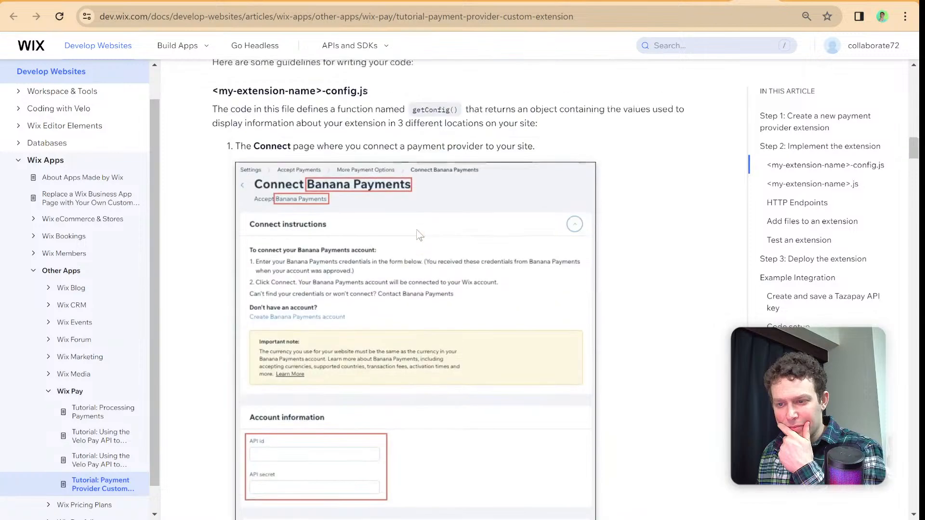
scroll(419, 235, "down", 13)
scroll(419, 235, "down", 2)
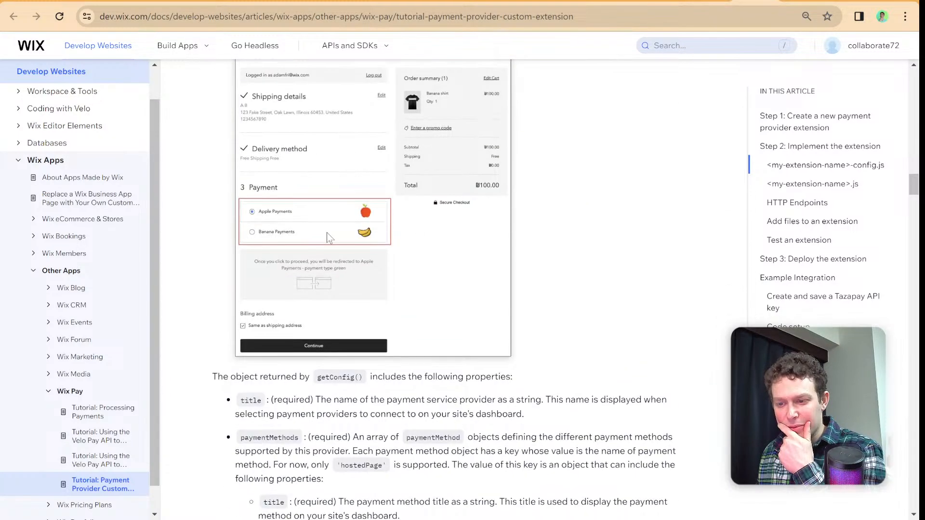
- Enlarge the tutorial text for reading and examine the checkout payment example and the getConfig() properties
left_click(905, 17)
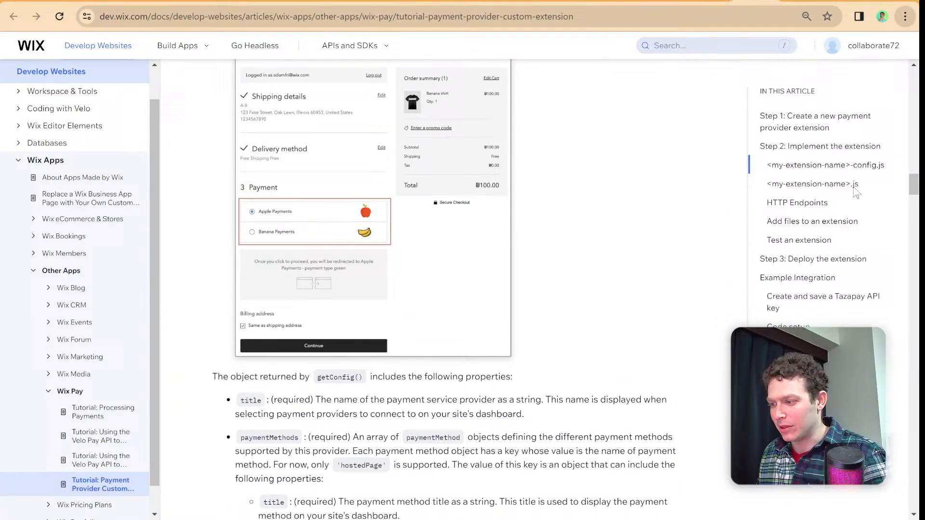
left_click(871, 257)
left_click(871, 257)
left_click(872, 257)
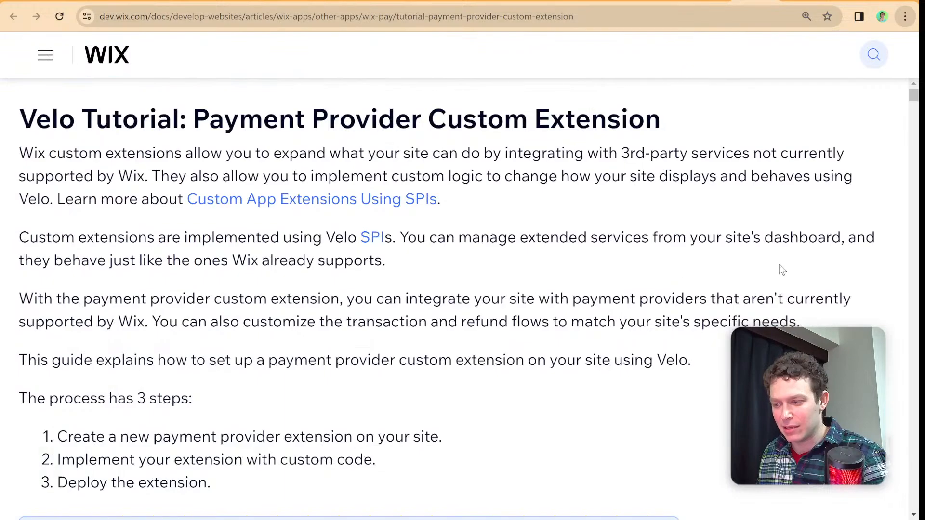
left_click(810, 261)
left_click(810, 261)
left_click(813, 265)
left_click(813, 264)
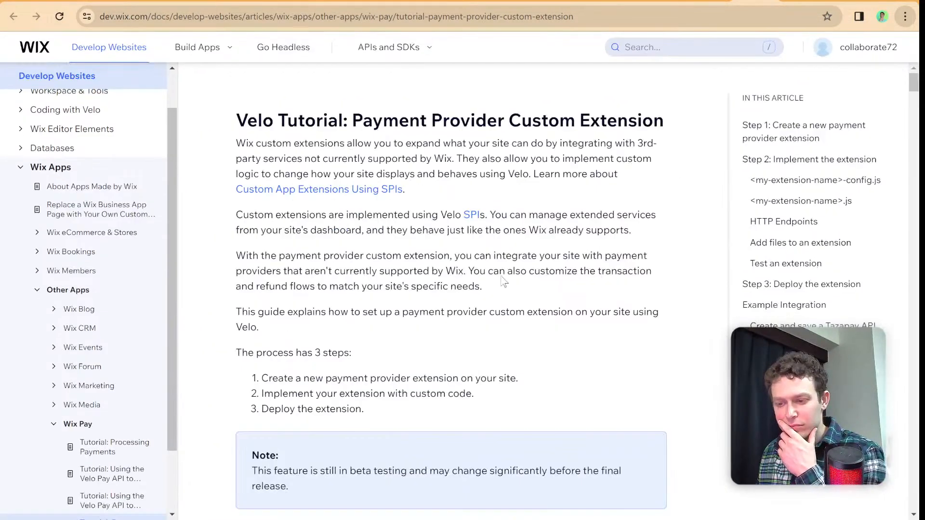
scroll(498, 266, "down", 9)
scroll(498, 266, "down", 15)
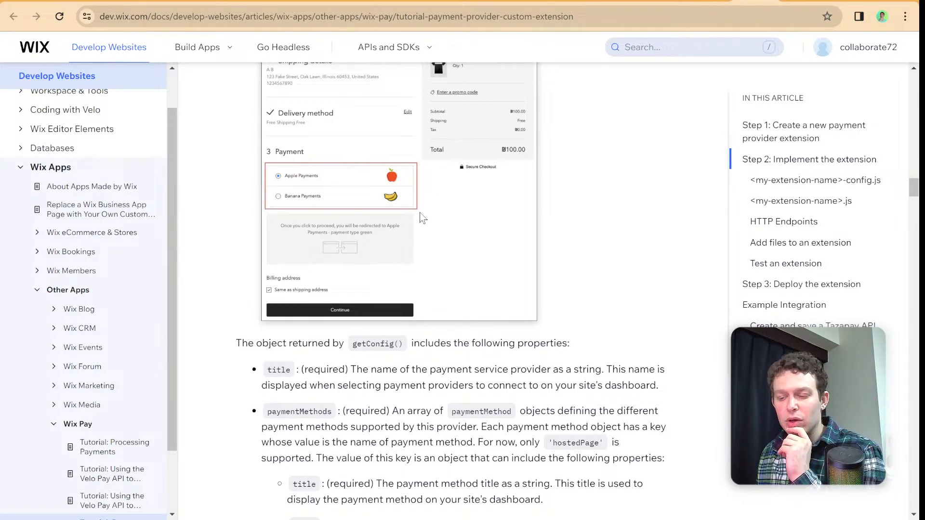
scroll(385, 205, "up", 1)
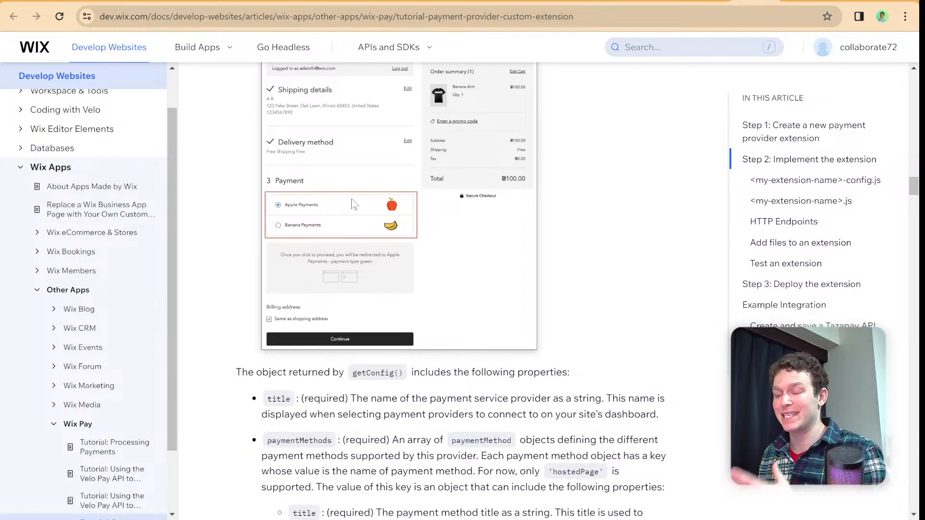
scroll(351, 198, "up", 2)
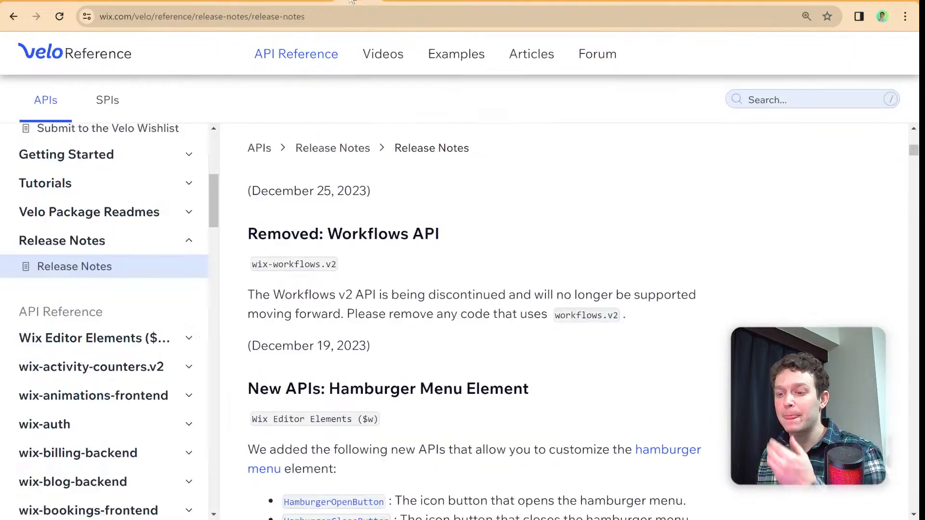
- Return to the Velo Release Notes page and look through the list of API modules
scroll(104, 219, "down", 6)
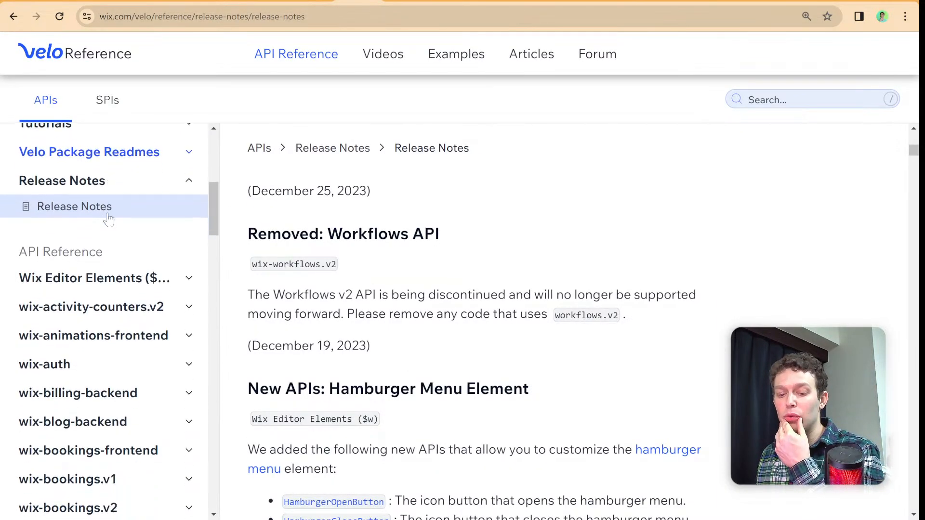
scroll(106, 221, "down", 20)
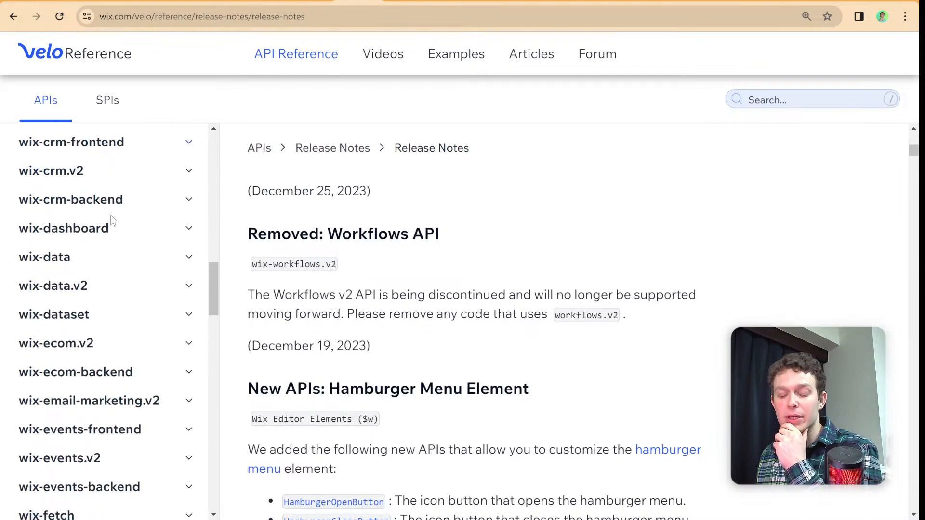
scroll(112, 219, "down", 12)
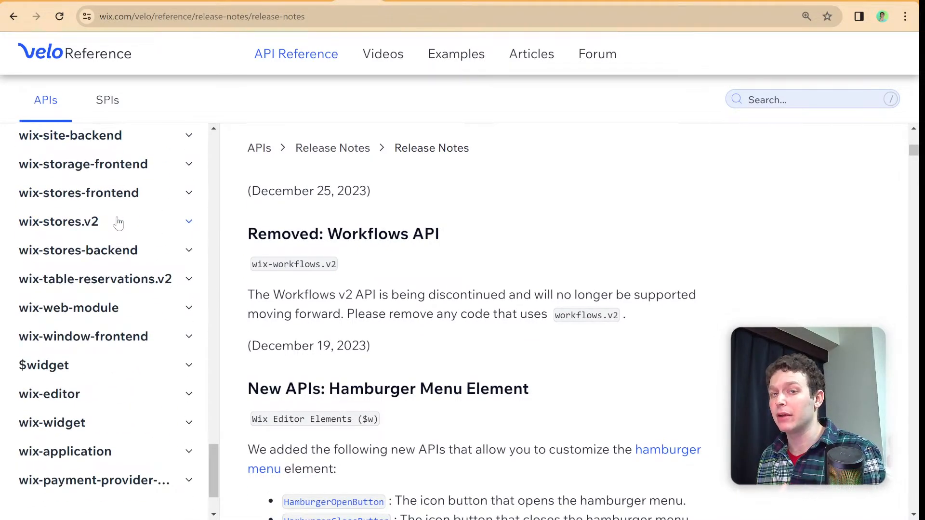
scroll(119, 222, "down", 3)
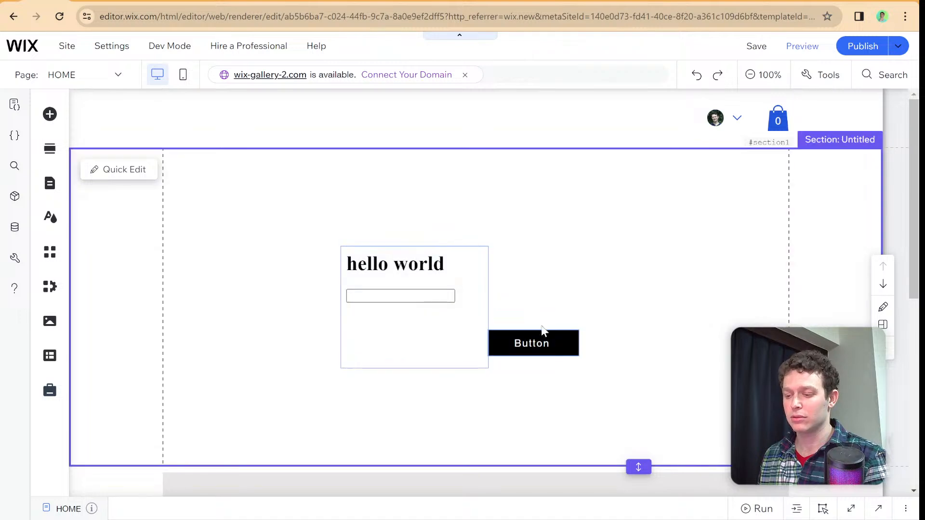
- In the Wix editor's HOME page, move the button and the hello world HTML element higher in the section
left_click(539, 336)
left_click_drag(539, 337, 578, 228)
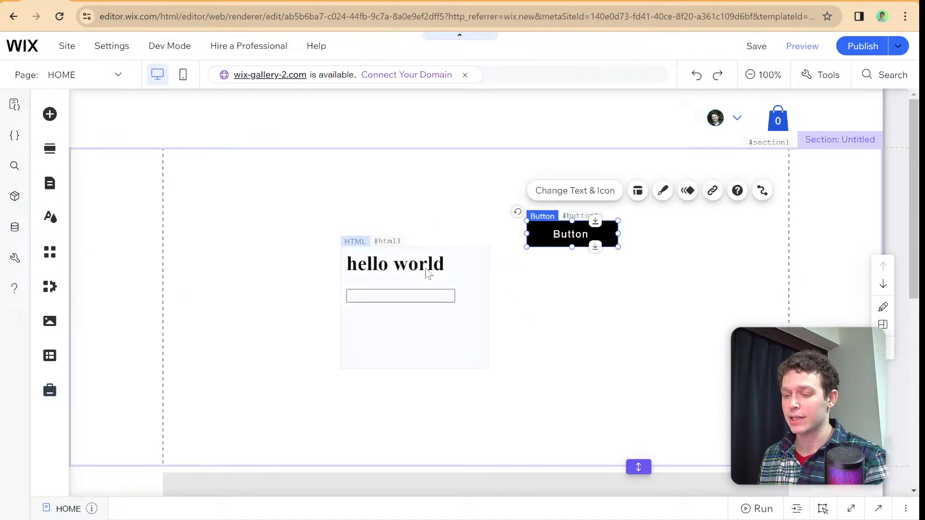
left_click(426, 282)
left_click_drag(426, 281, 427, 207)
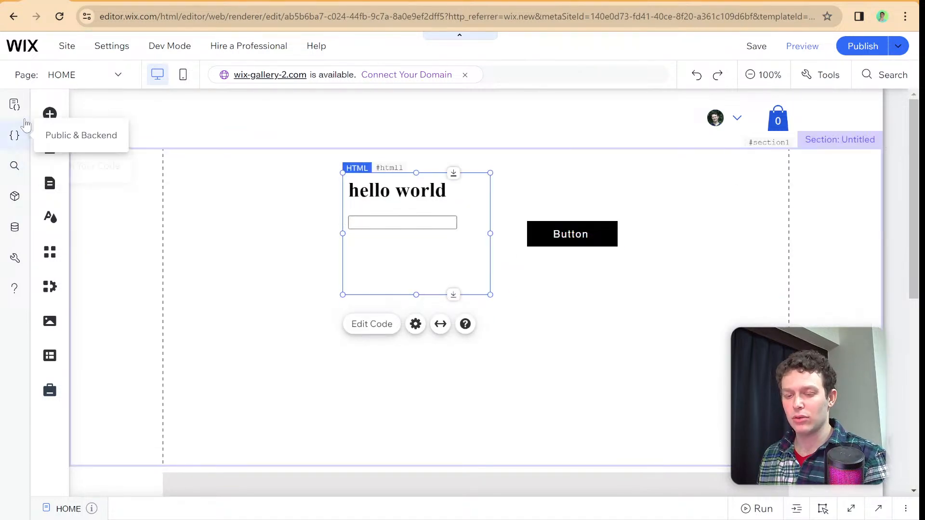
- Add a text input with the "Add your Name" placeholder below the HTML element and the button
left_click(48, 114)
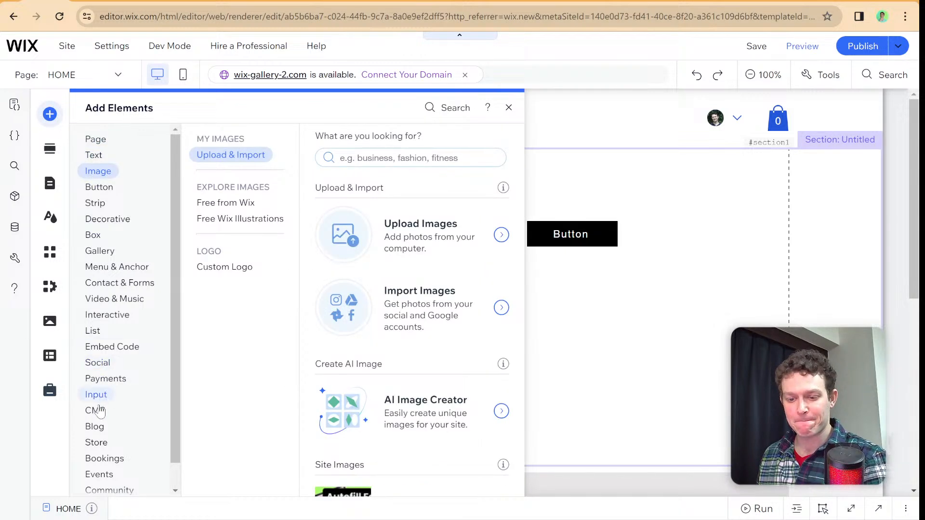
mouse_move(99, 397)
left_click_drag(382, 197, 453, 324)
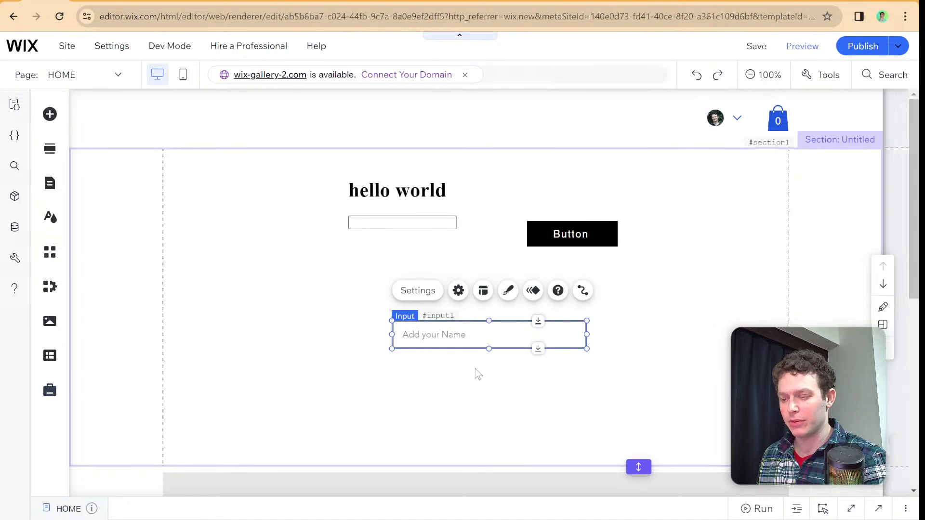
- Open the HOME page code and set the new text input's ID to input
left_click(489, 503)
scroll(491, 188, "down", 3)
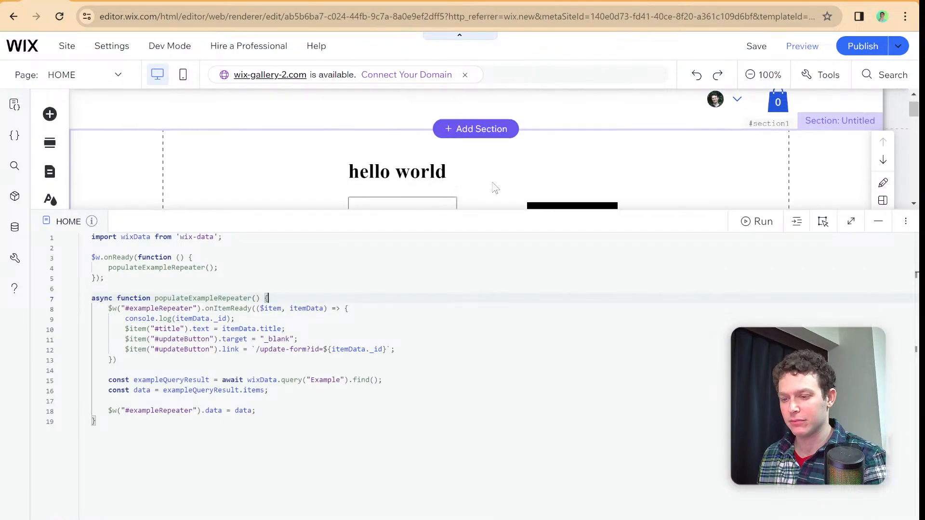
scroll(494, 188, "down", 3)
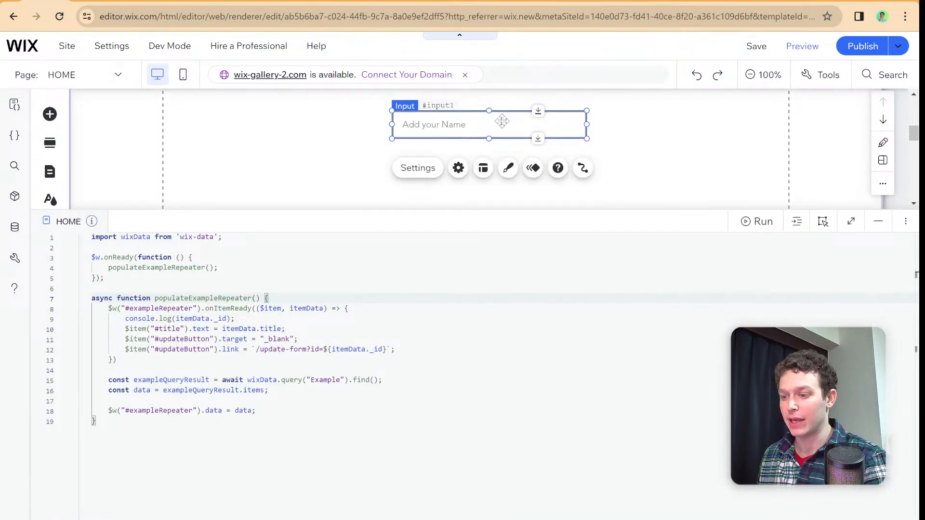
left_click(815, 228)
left_click(794, 273)
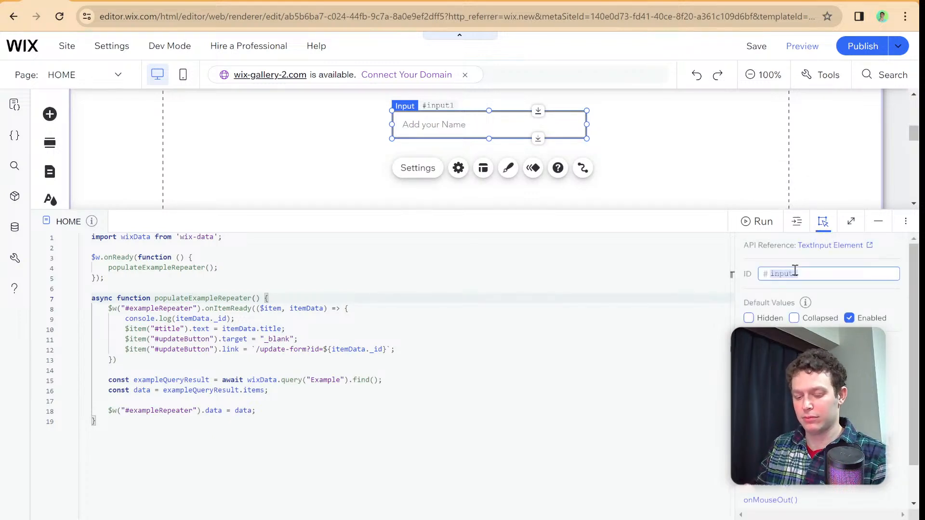
left_click(803, 272)
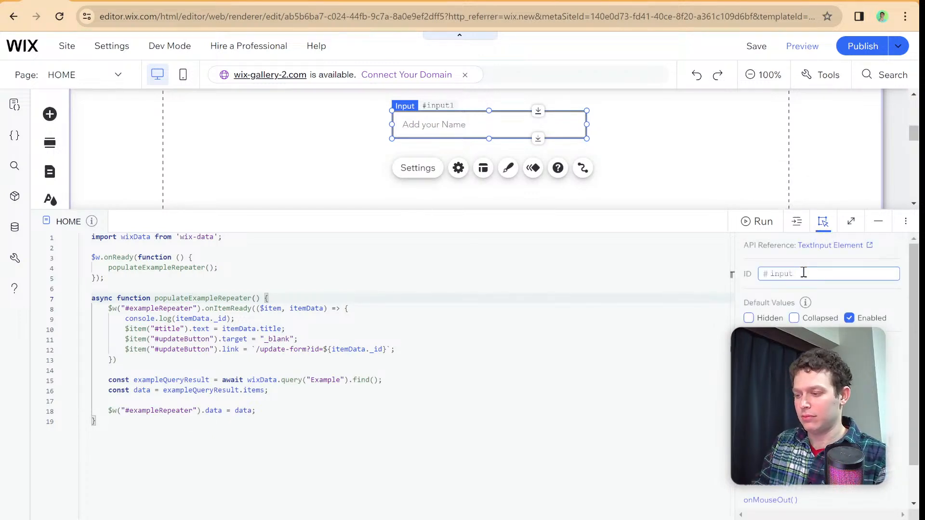
key("Return")
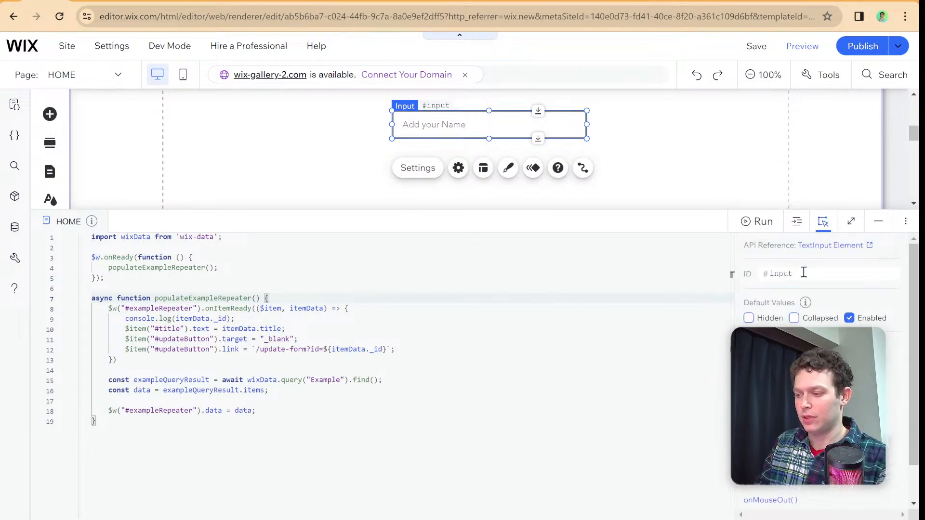
- Insert several blank lines at the start of the $w.onReady function, above the populateExampleRepeater() call
left_click(208, 260)
key("Return")
key("Return")
key("Return")
key("Return")
key("Return")
key("Return")
left_click(225, 279)
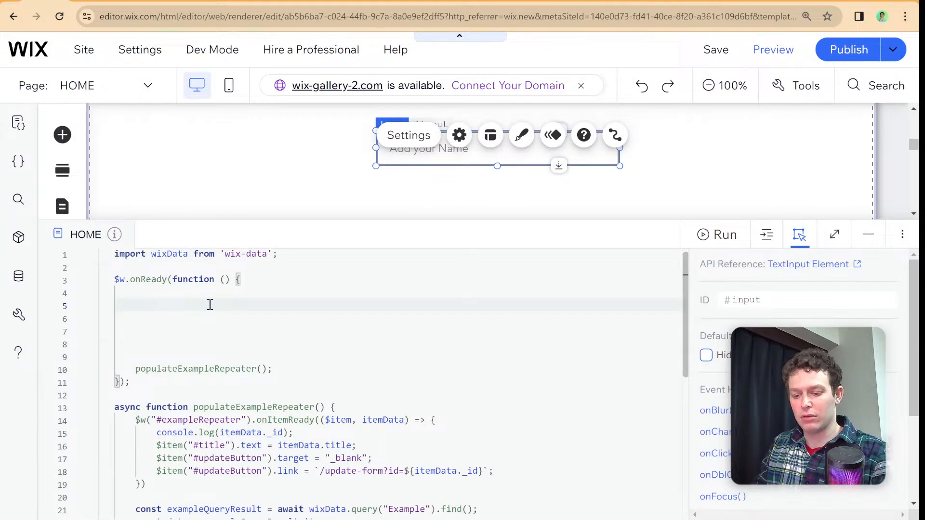
- Write $w("#input").onChange in the blank space inside the onReady function
type("$w(\"#")
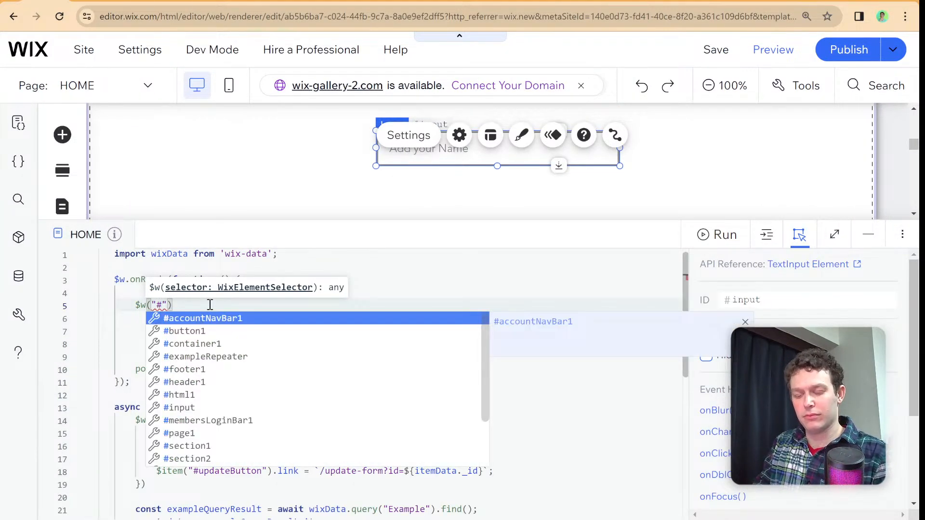
type("input")
key("Return")
key("Right")
key("Right")
type(".")
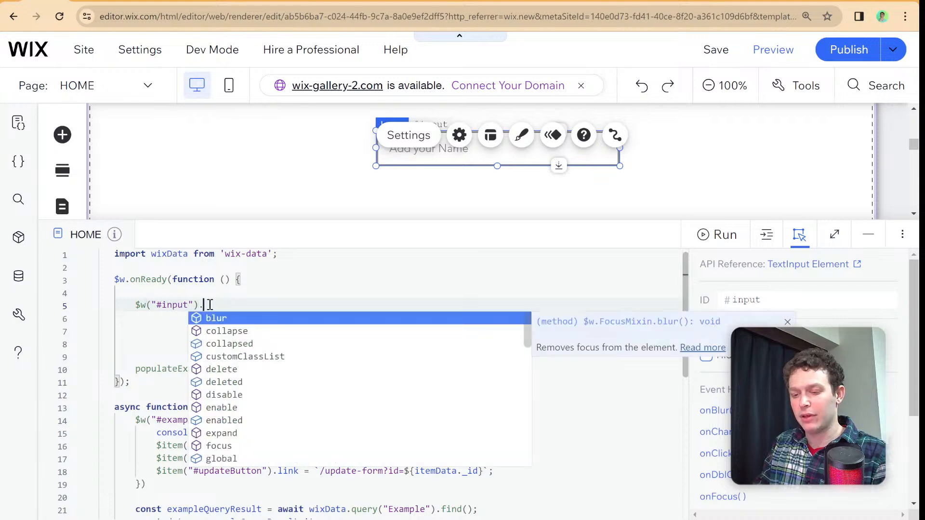
type("on")
key("Down")
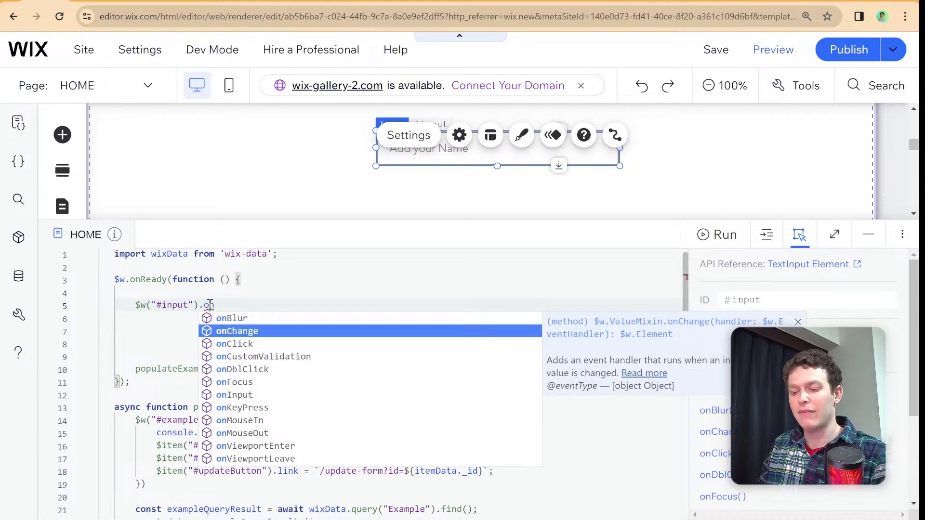
key("Return")
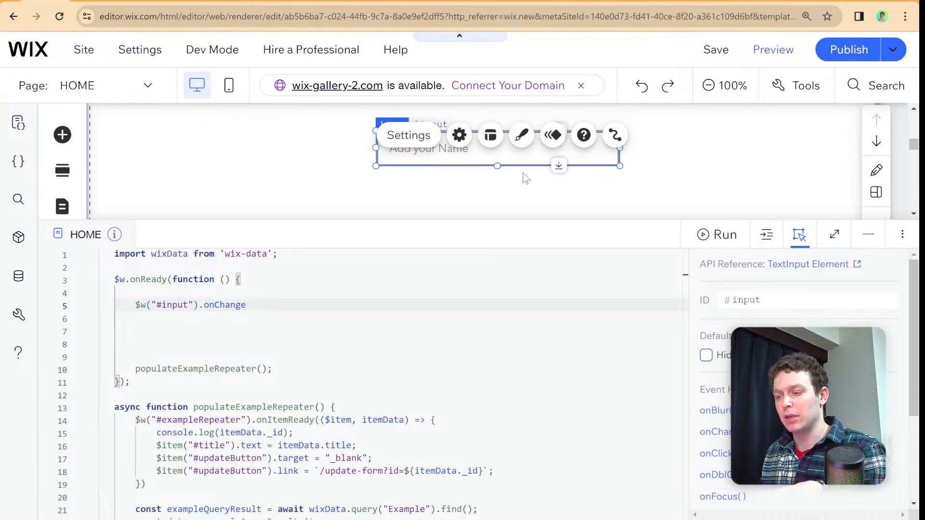
- Replace the onChange event on the #input element with onInput
left_click(693, 171)
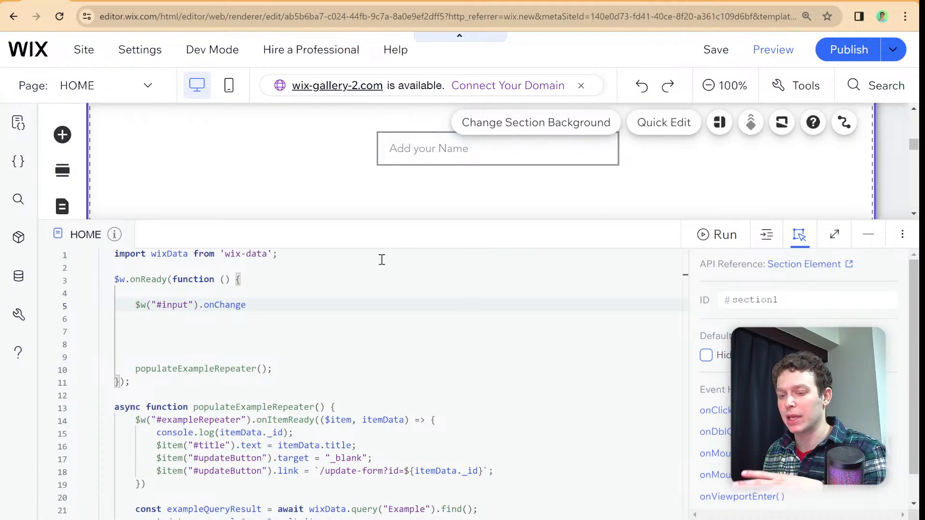
left_click_drag(263, 308, 205, 307)
key("BackSpace")
key("Return")
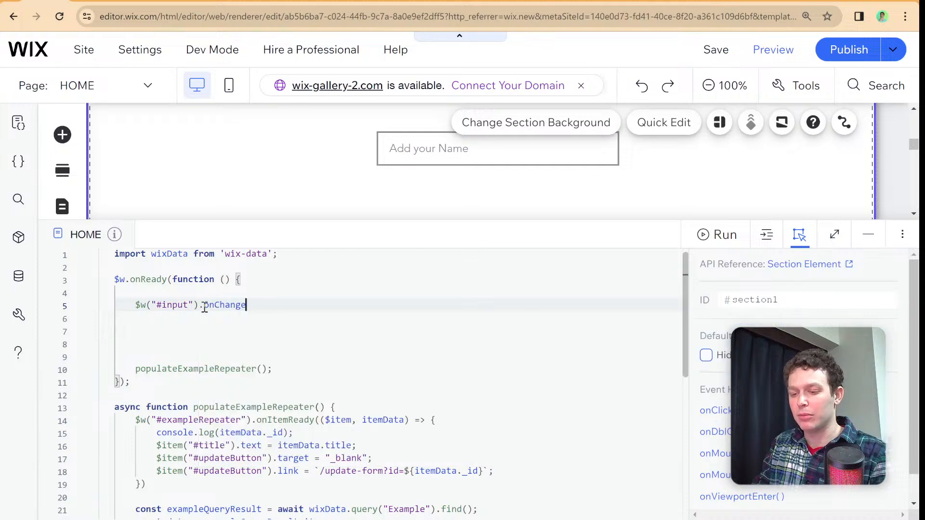
key("BackSpace")
key("BackSpace")
key("BackSpace")
key("BackSpace")
key("BackSpace")
key("BackSpace")
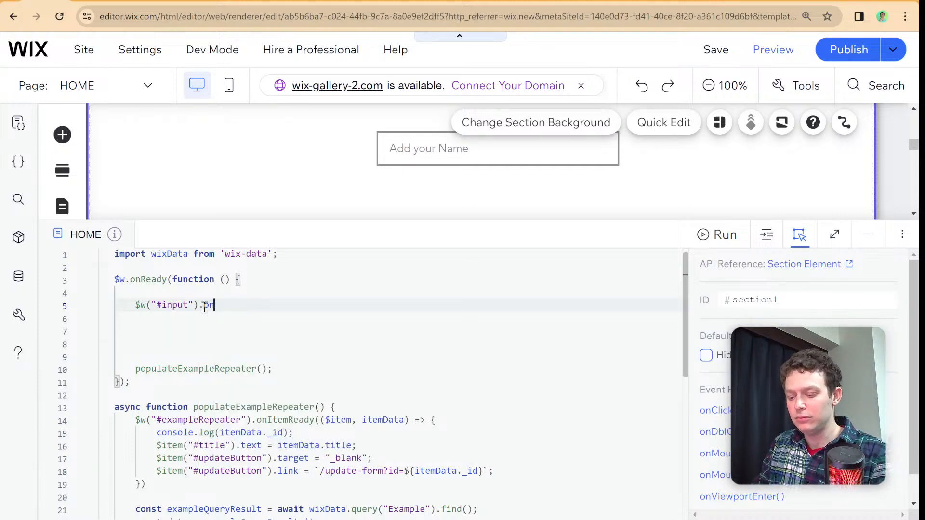
type("In")
key("Return")
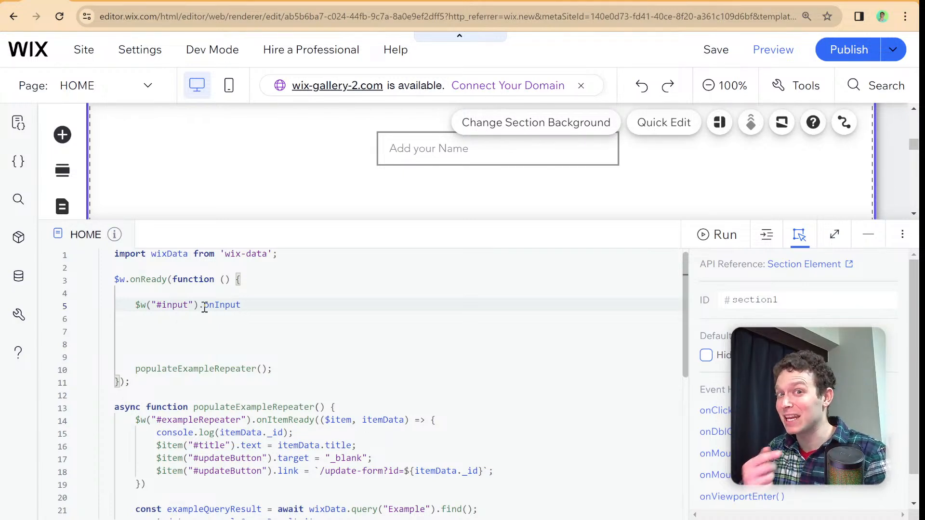
- Replace the onInput event on the #input element with onKeyPress
key("BackSpace")
key("BackSpace")
key("BackSpace")
key("BackSpace")
key("BackSpace")
key("BackSpace")
key("BackSpace")
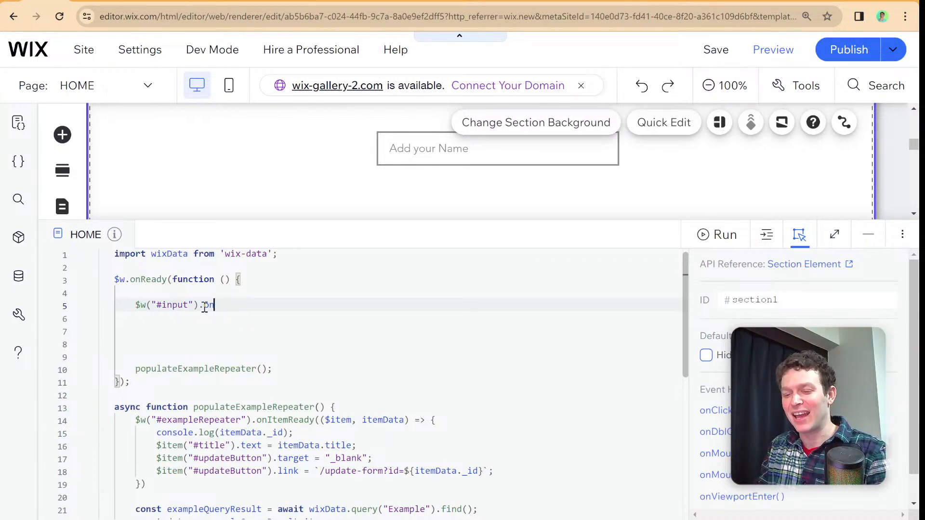
type("on")
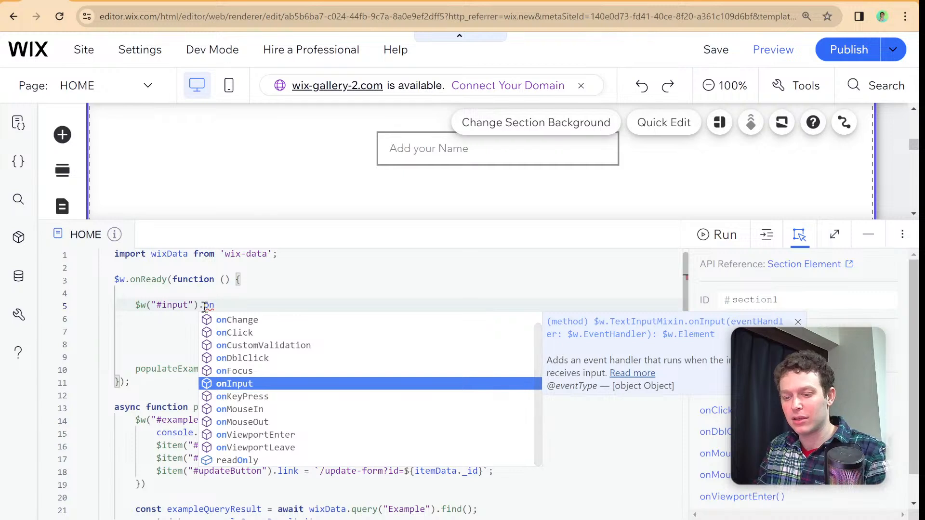
key("Down")
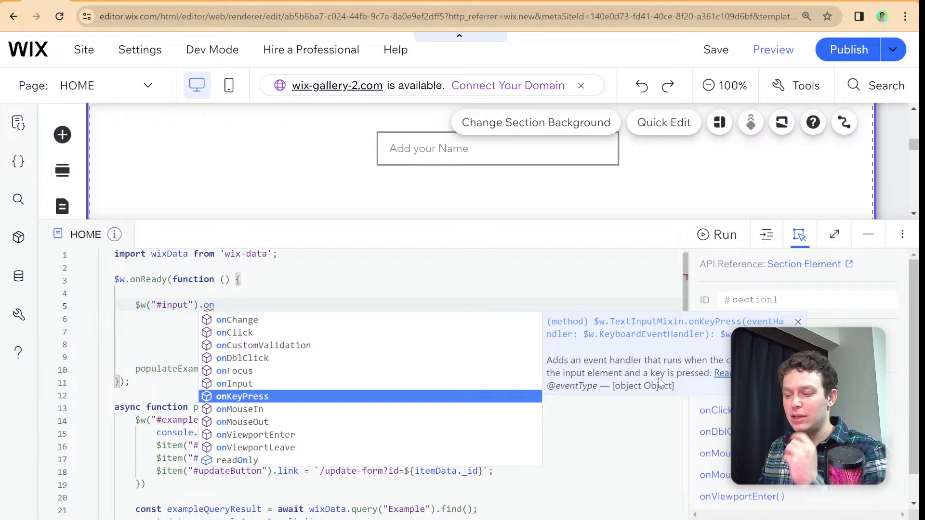
type("I")
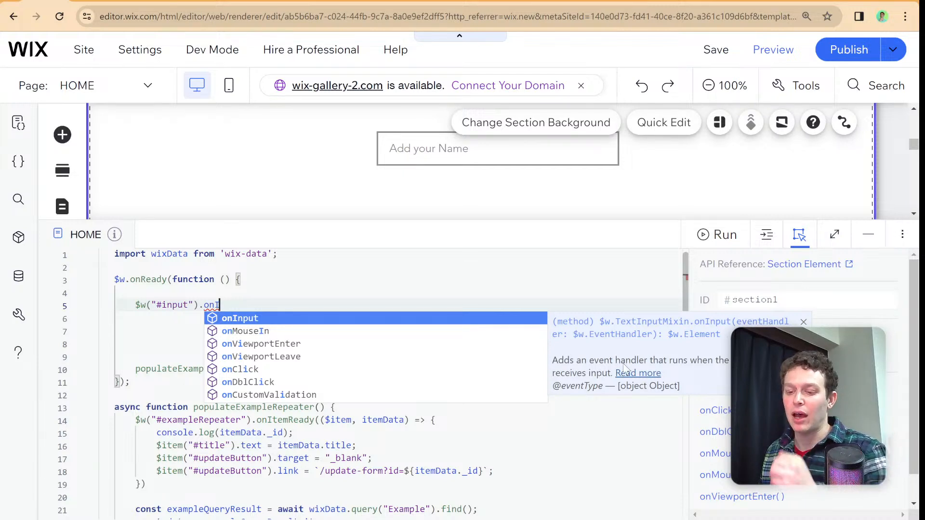
key("BackSpace")
type("K")
key("Return")
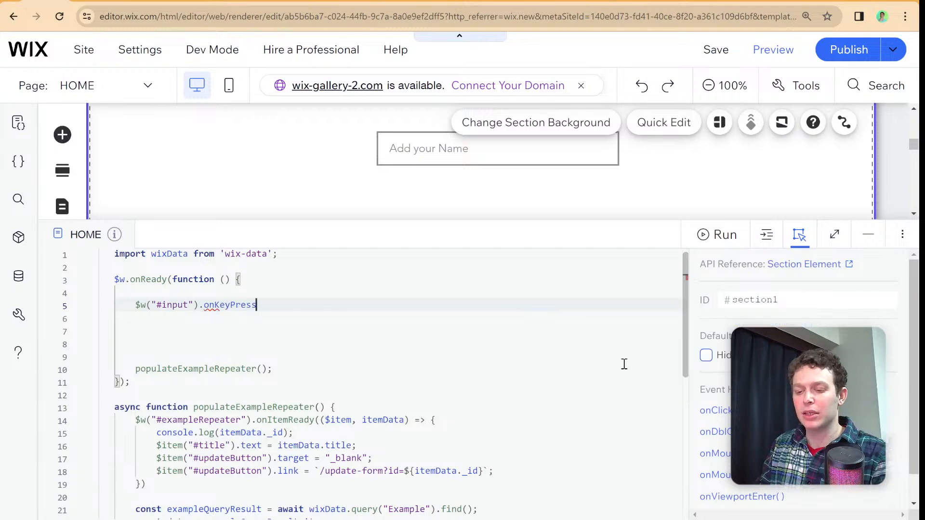
- Give onKeyPress an arrow function handler that takes event and runs console.log(event);
type("(()=>{")
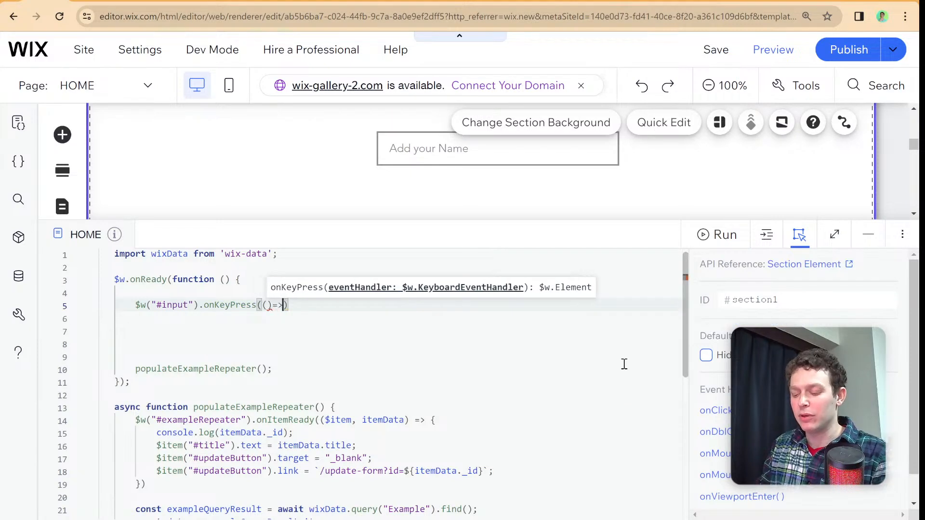
key("Return")
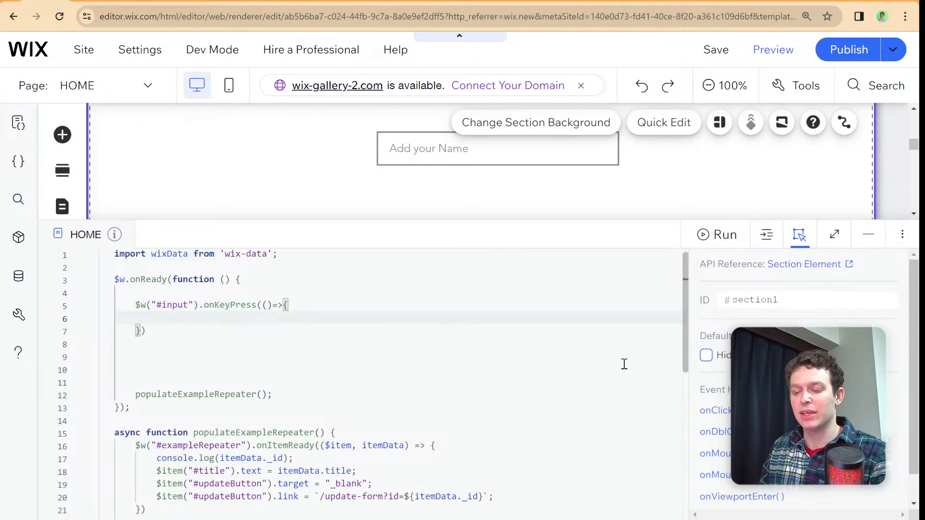
key("Up")
key("Right")
key("Right")
key("Right")
key("Right")
key("Right")
key("Right")
key("Right")
key("Right")
key("Right")
key("Right")
key("Right")
key("Right")
key("Right")
key("Right")
key("Right")
key("Right")
key("Right")
key("Right")
key("Right")
key("Right")
type("e")
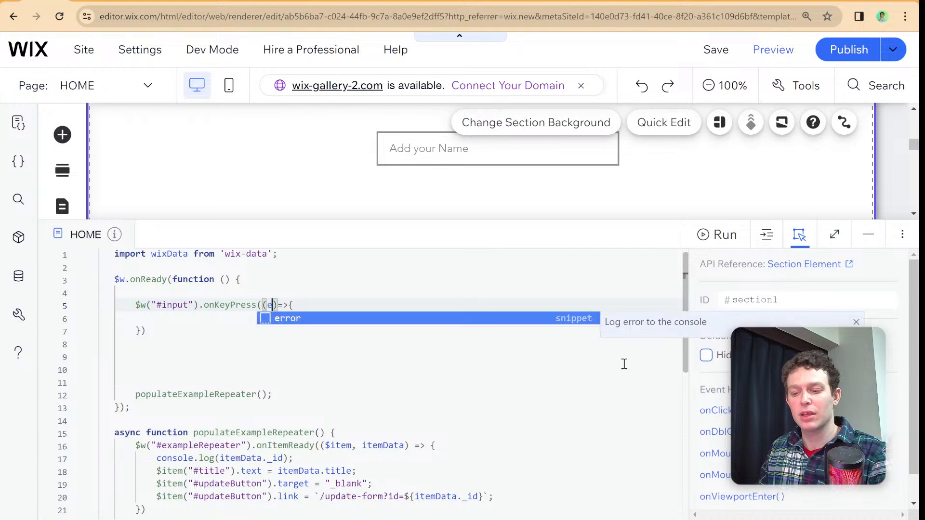
type("vent")
key("Down")
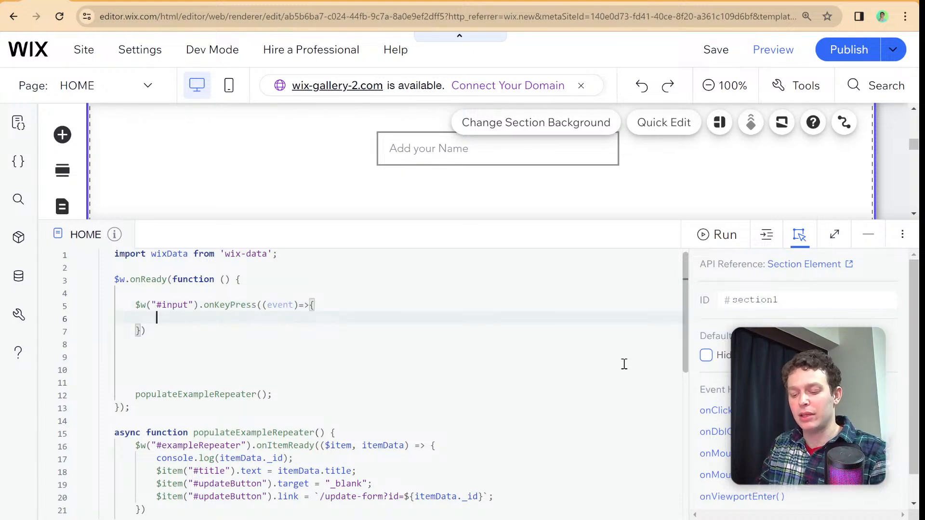
type("console.l")
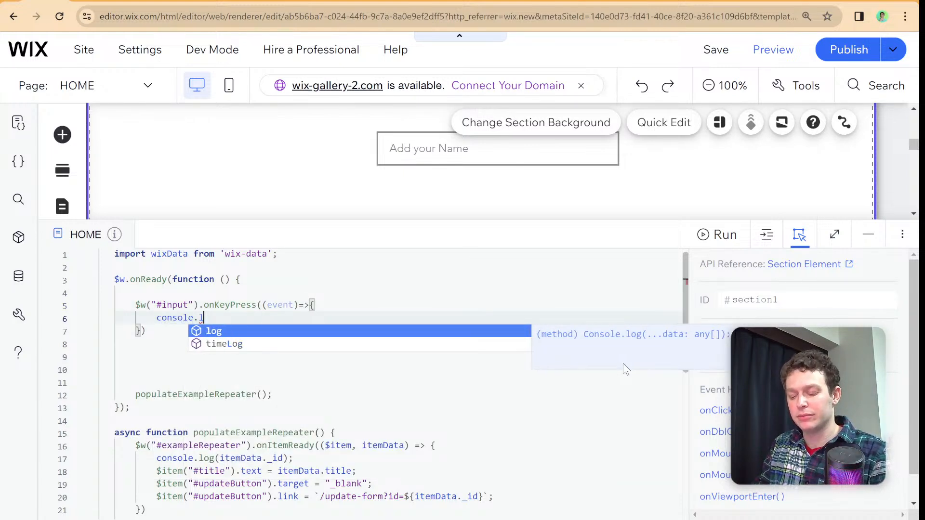
type("og(event);")
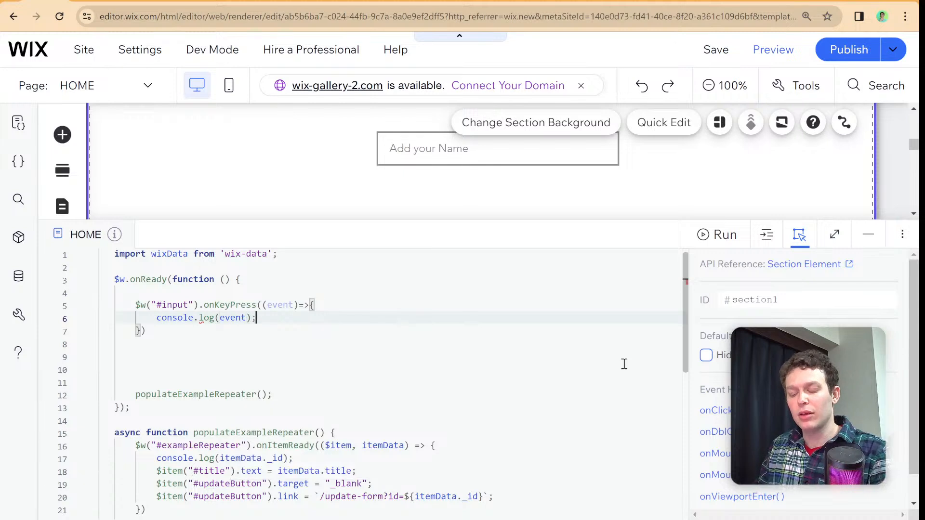
- Below the onKeyPress handler, leave a blank line and write $w("#input").onInput
key("Down")
key("Return")
key("Return")
type("$w")
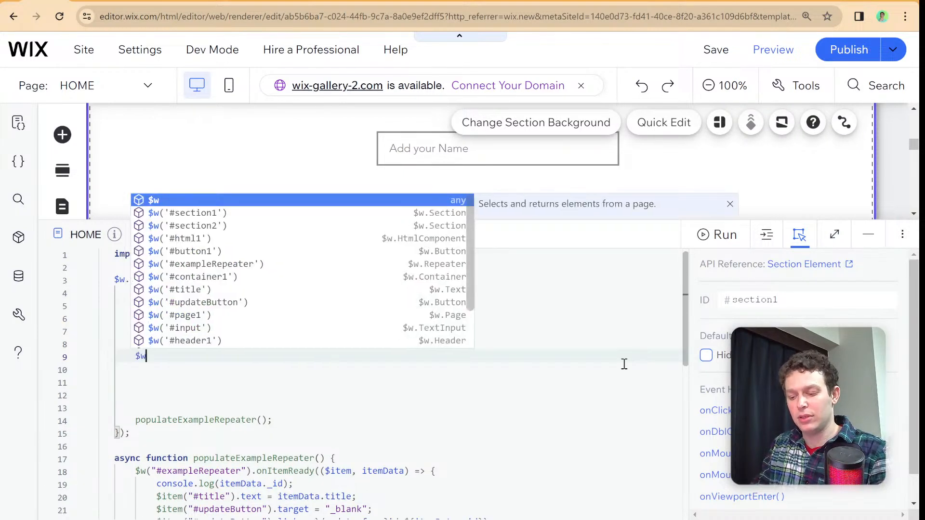
type("(\"#inp")
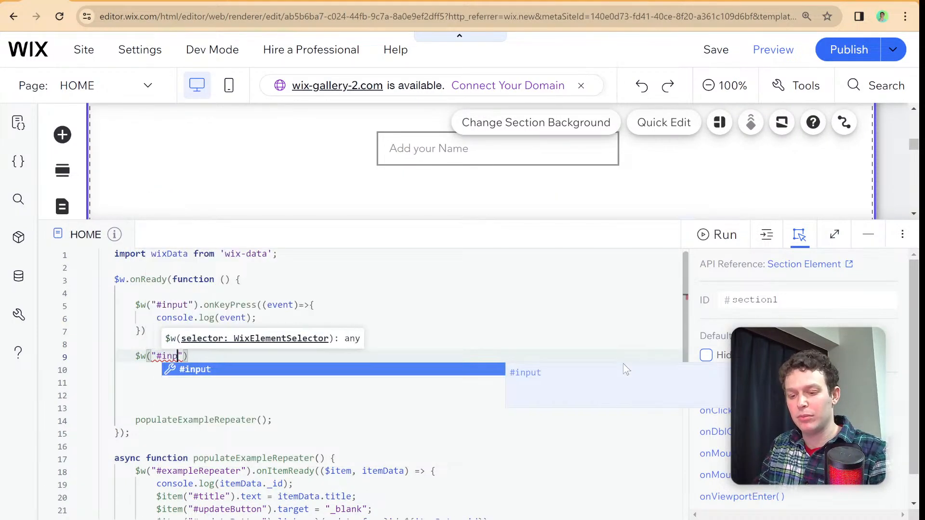
key("Return")
key("End")
type(".on")
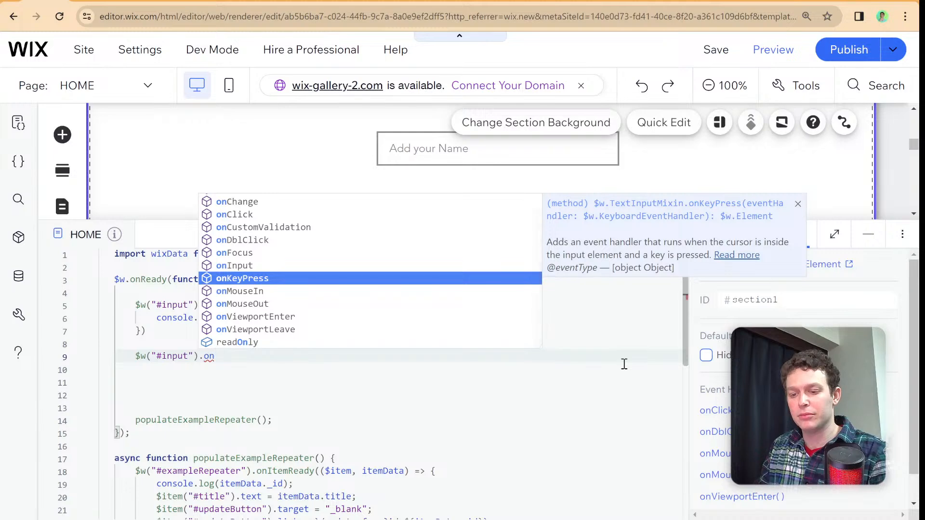
key("Up")
key("Return")
- Give onInput an arrow function handler that takes event and contains console.log(event);
type("((e")
type("vent)=>{")
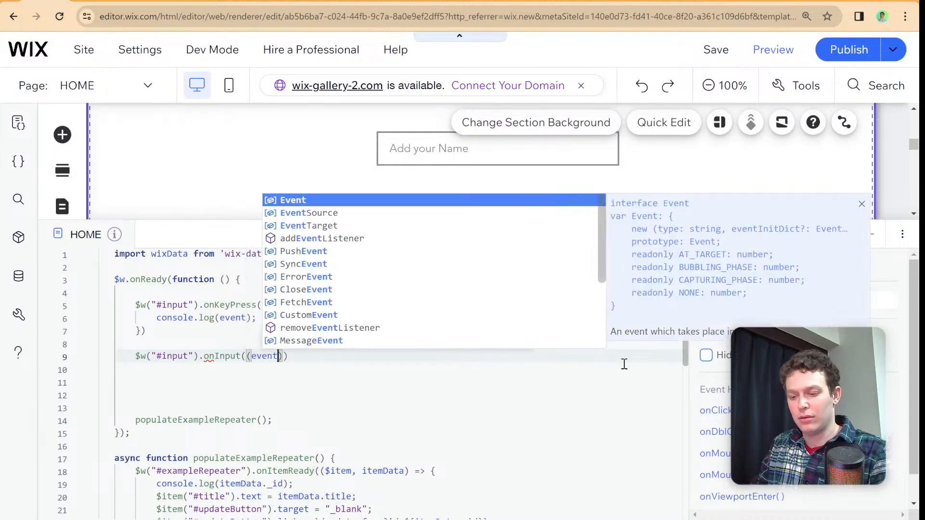
key("Return")
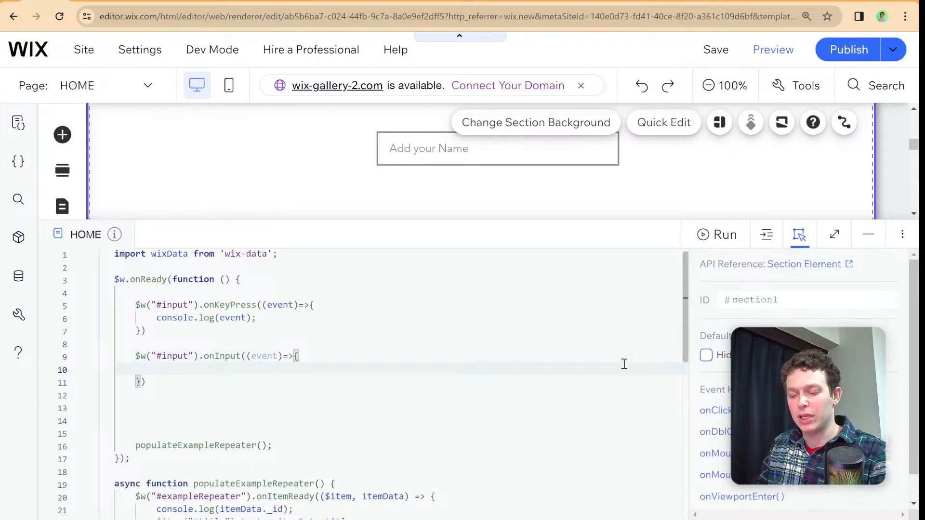
type("event")
key("Escape")
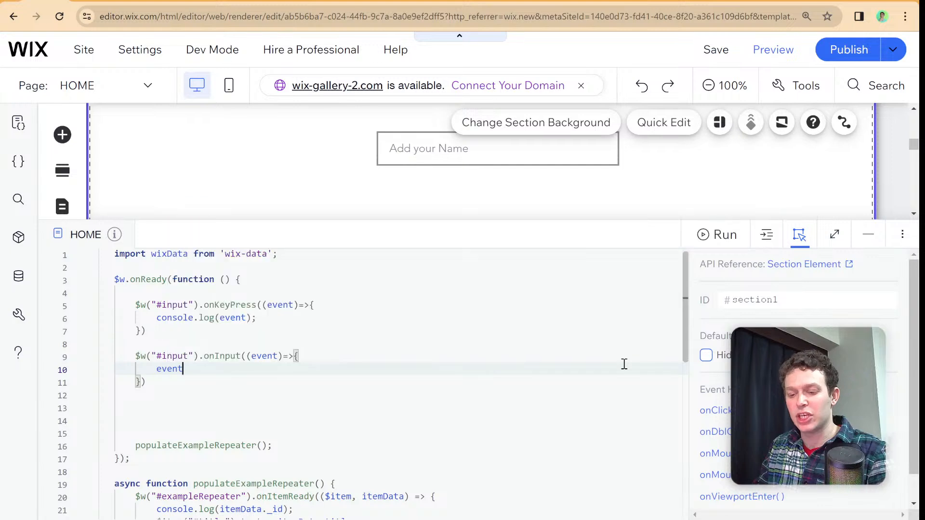
key("BackSpace")
key("BackSpace")
key("BackSpace")
key("BackSpace")
key("BackSpace")
type("con")
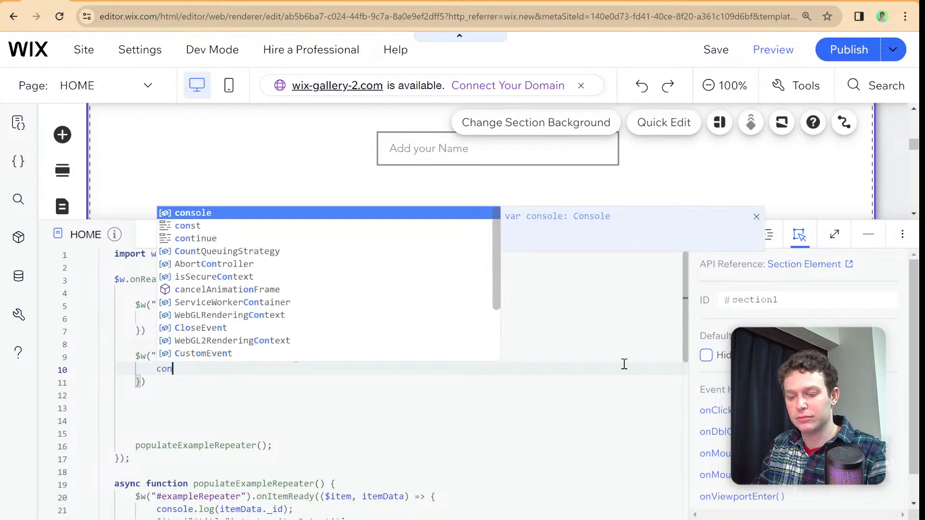
type("sole.log(ev")
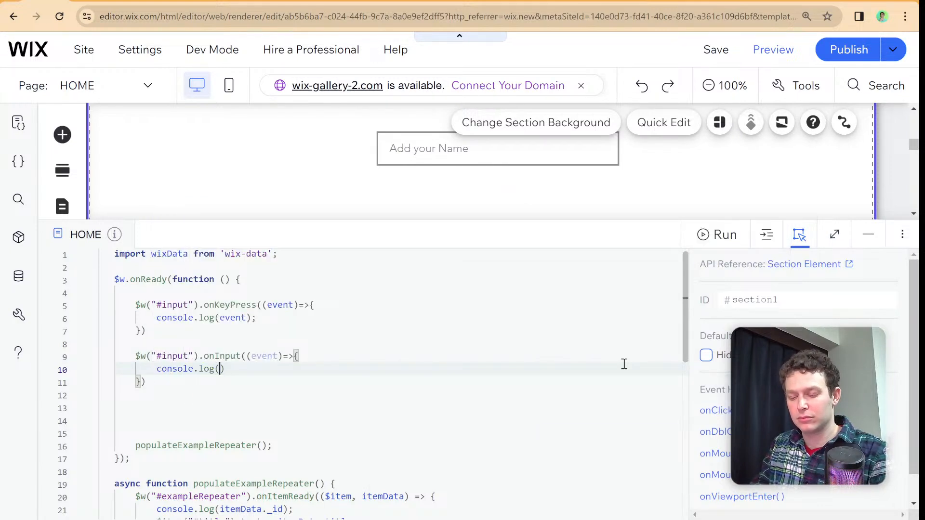
type("ent);")
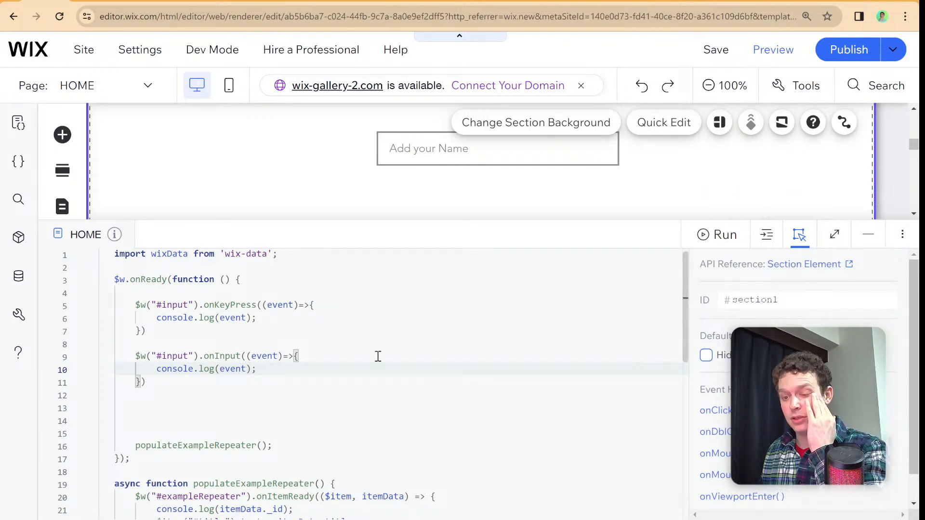
- Add "keypress" and "input" as first arguments of the onKeyPress and onInput log calls respectively, and auto-format the code
left_click(221, 319)
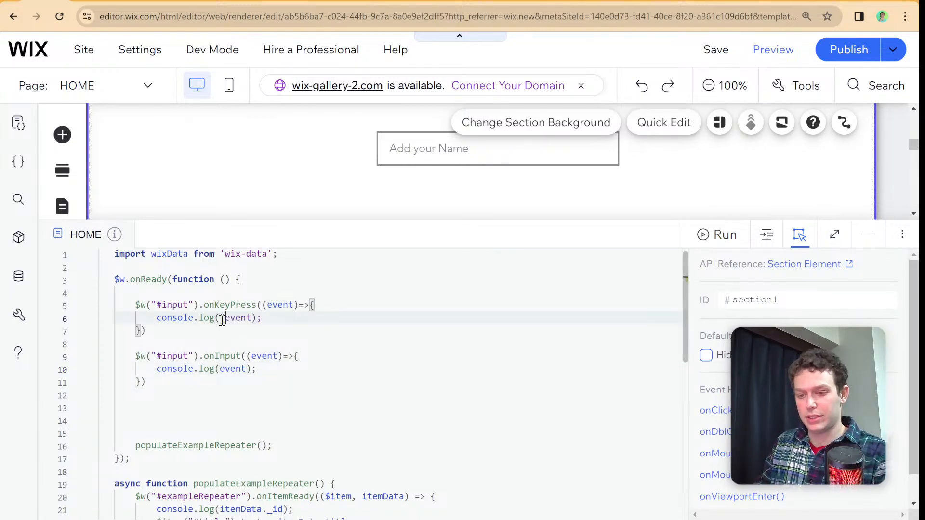
type("\"key")
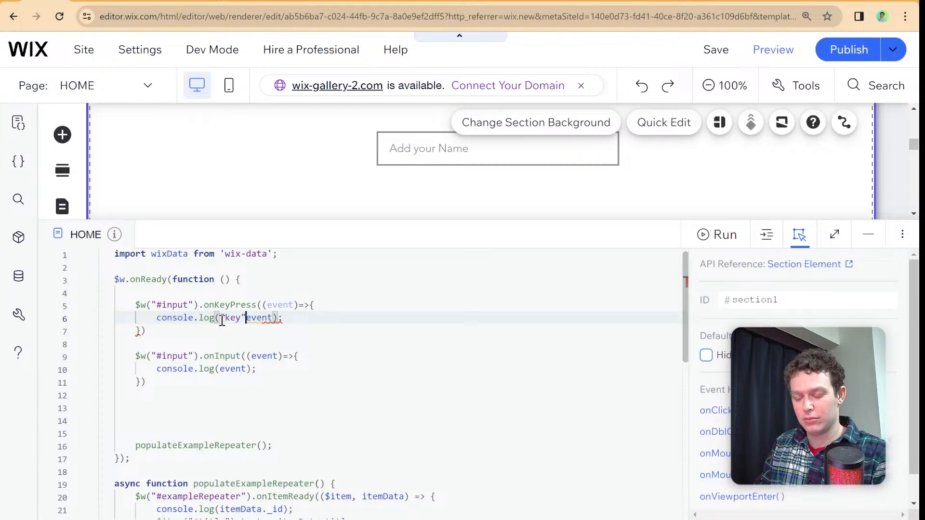
type("press\"")
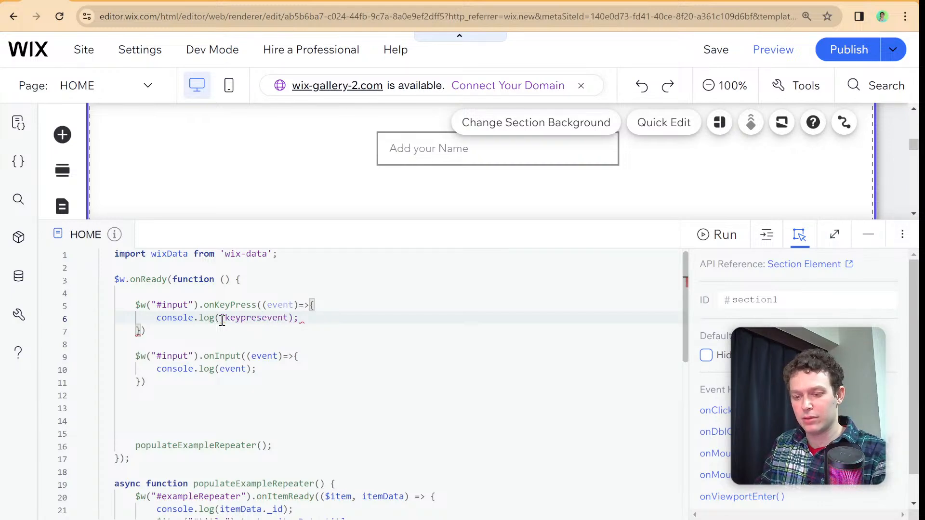
type(",")
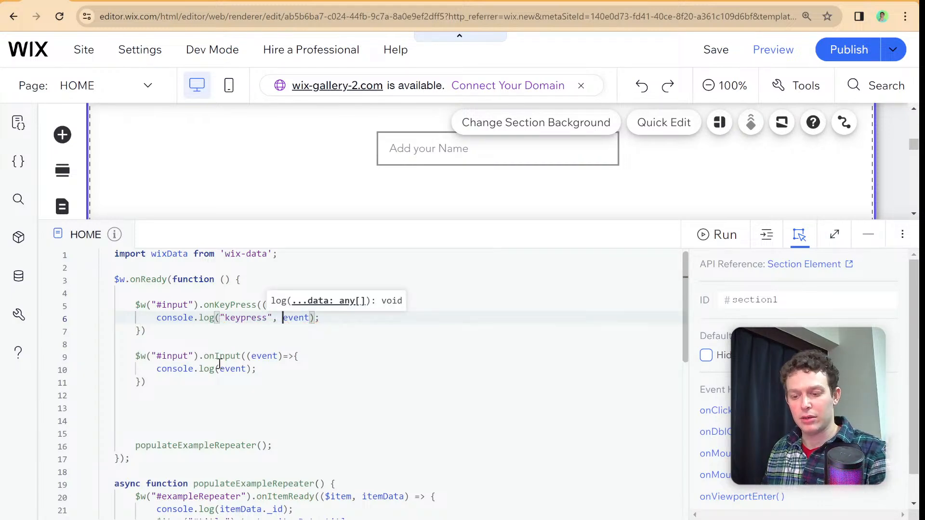
left_click(220, 369)
type("\"in")
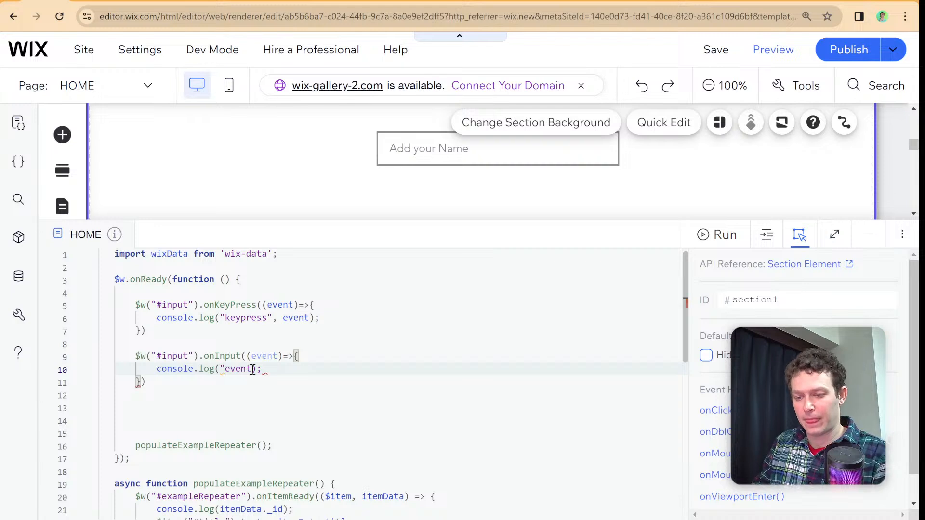
type("put\",")
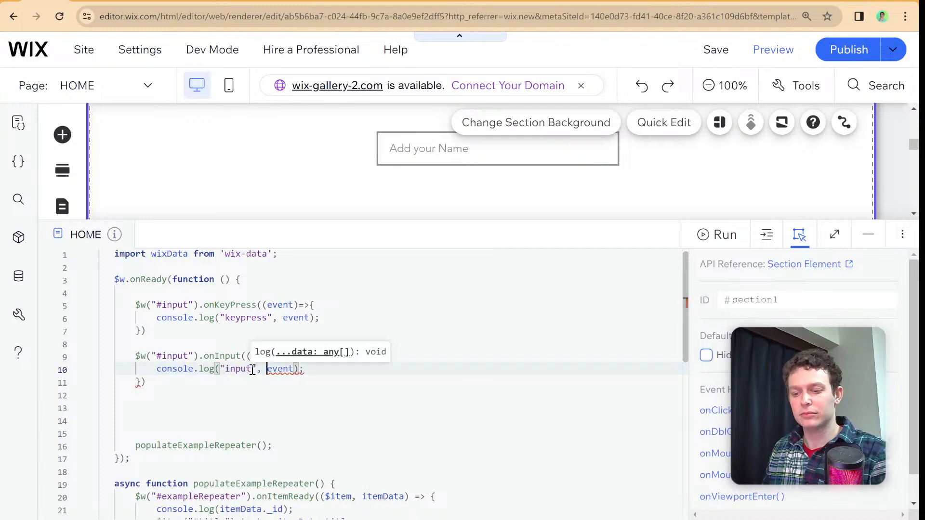
right_click(404, 308)
left_click(427, 324)
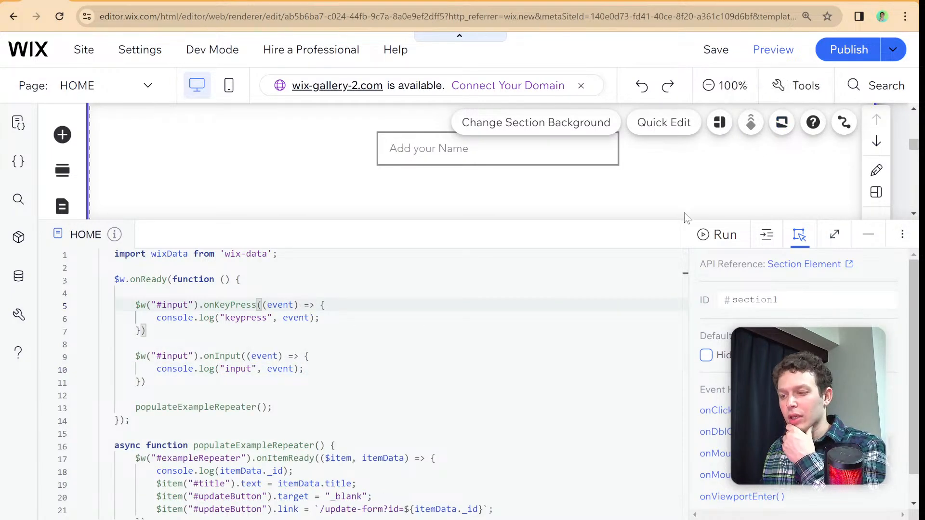
- Preview the site and enter hello in the Add your Name field with the Developer Console open
left_click(773, 57)
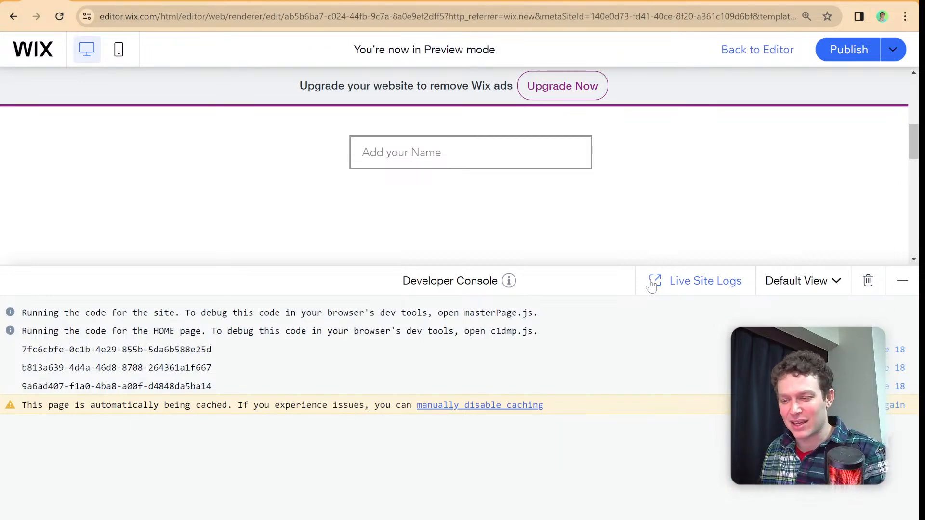
left_click(583, 285)
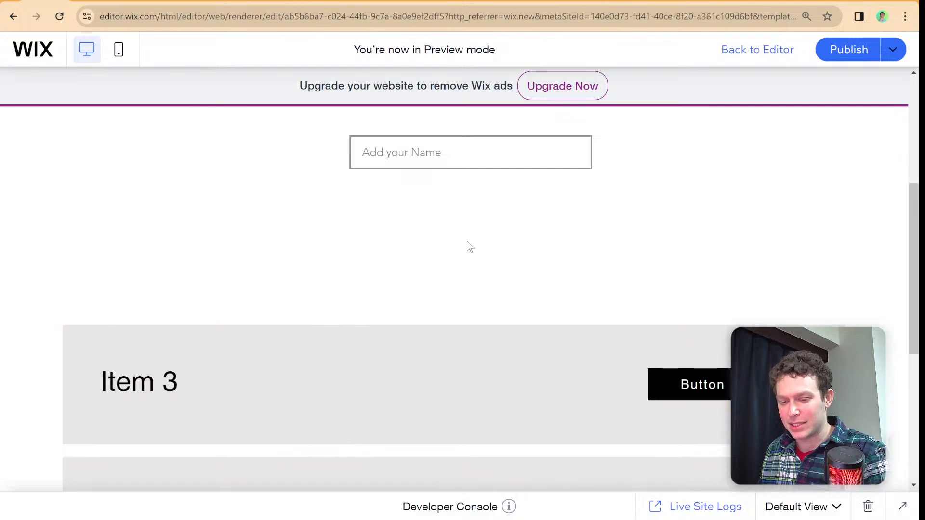
scroll(468, 243, "up", 2)
scroll(510, 453, "up", 1)
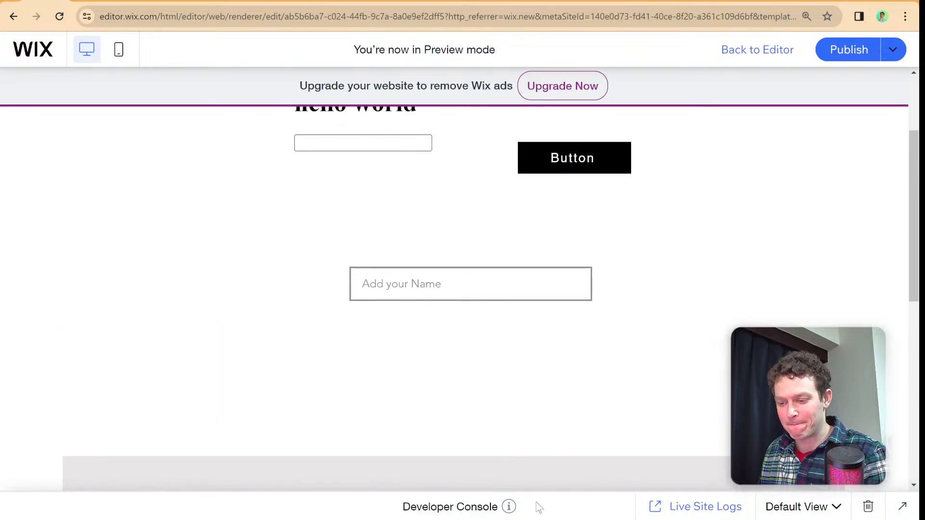
left_click(533, 504)
scroll(458, 212, "down", 3)
left_click(436, 179)
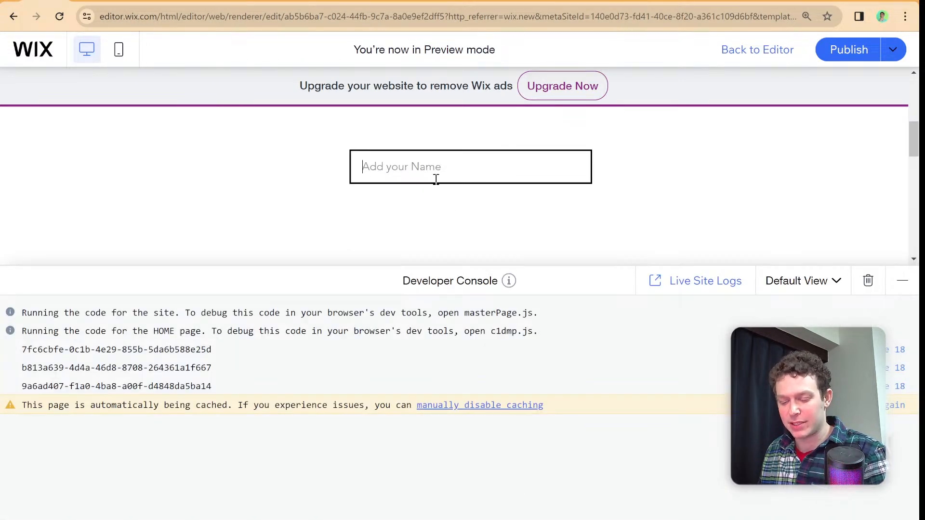
type("hello")
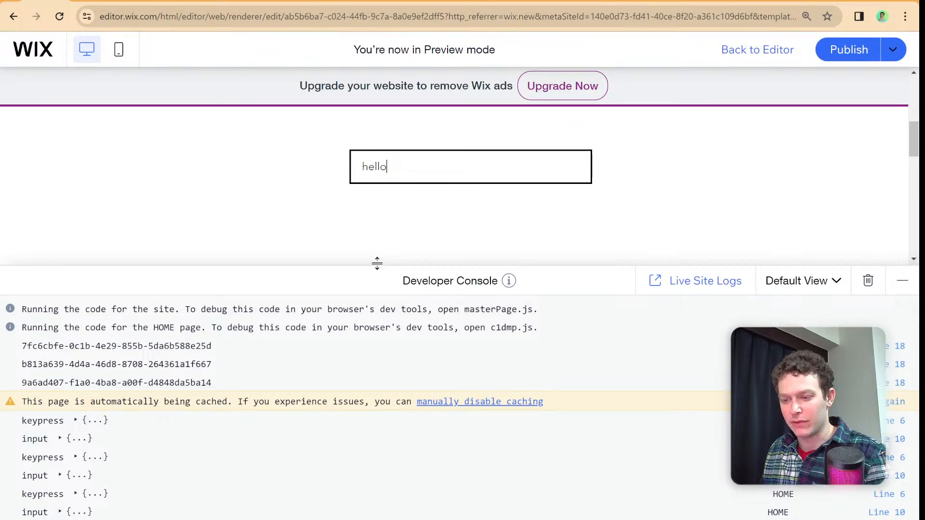
- Enlarge the Developer Console, expand the first keypress log entry and highlight its key property
left_click_drag(378, 265, 400, 179)
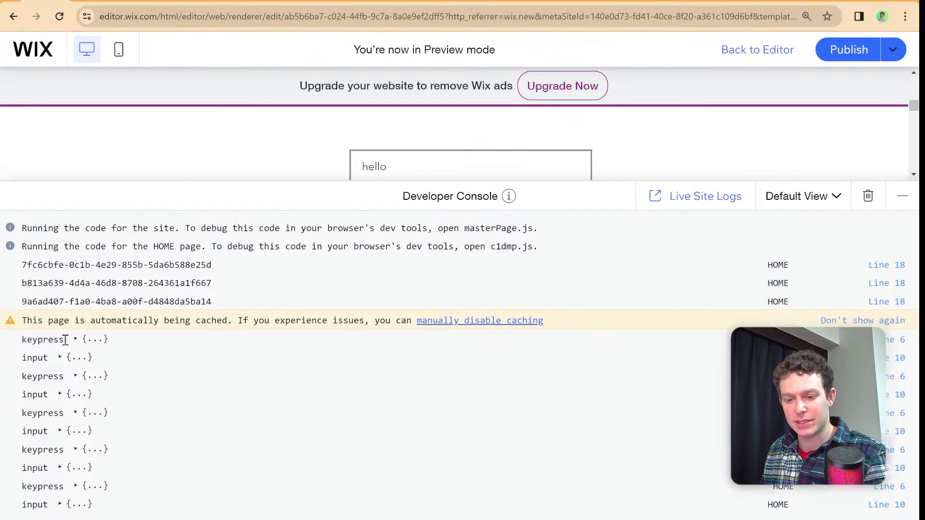
left_click(103, 340)
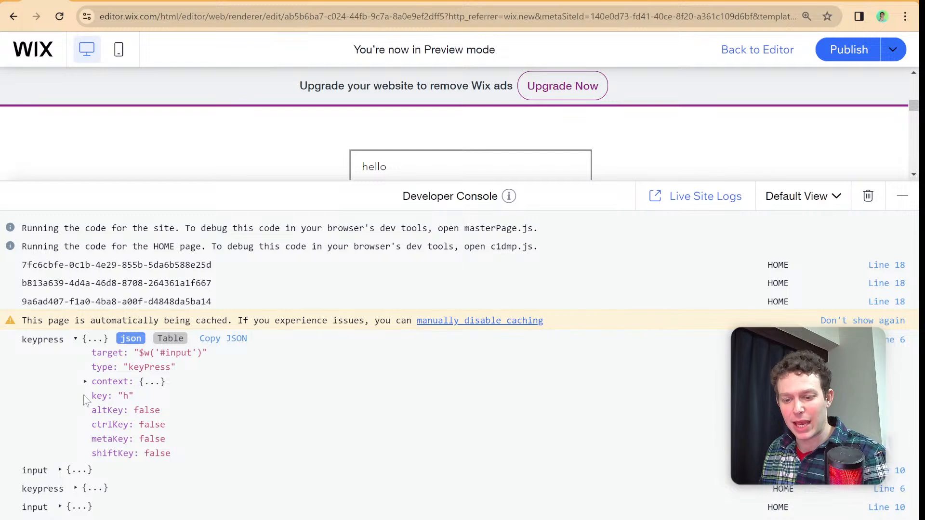
left_click_drag(84, 395, 135, 396)
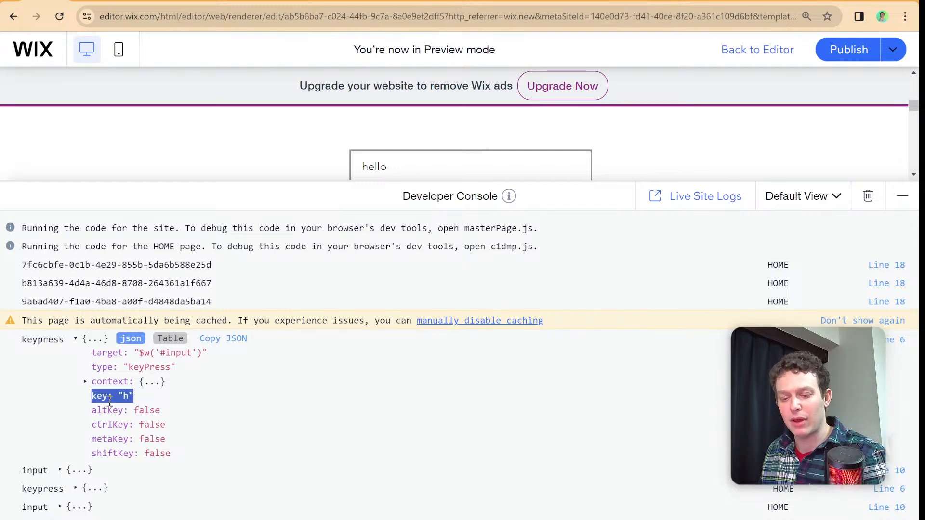
- Expand the first input log entry and its context object, and highlight the key property of the first keypress entry for comparison
scroll(123, 413, "down", 2)
scroll(123, 413, "down", 1)
left_click(82, 368)
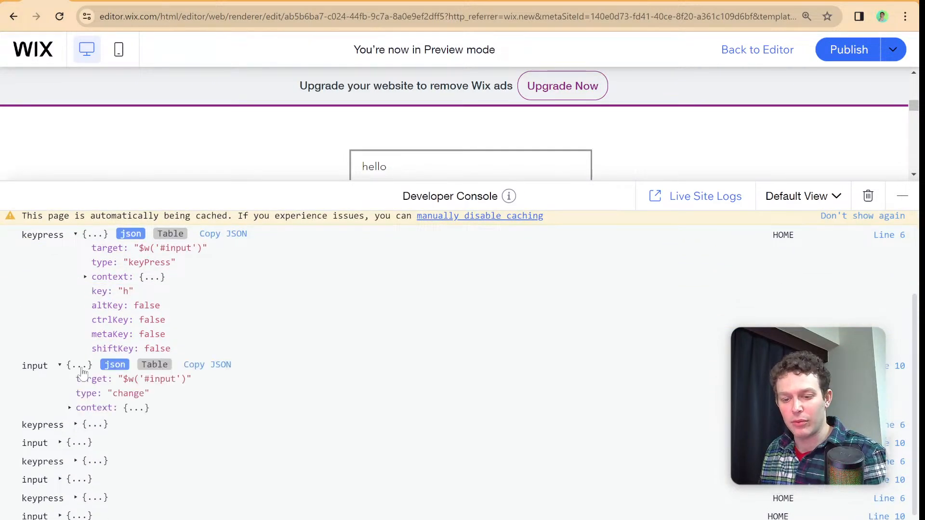
left_click(112, 409)
scroll(163, 394, "down", 1)
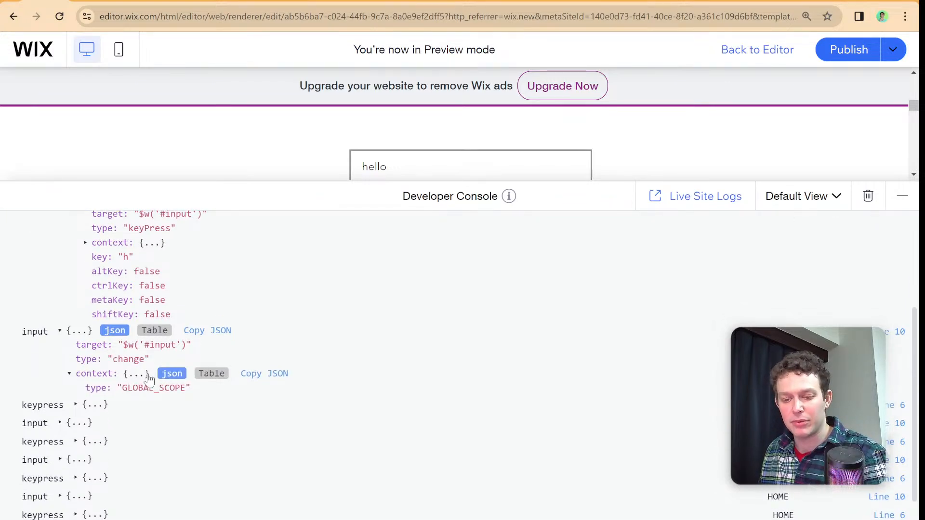
scroll(131, 385, "up", 2)
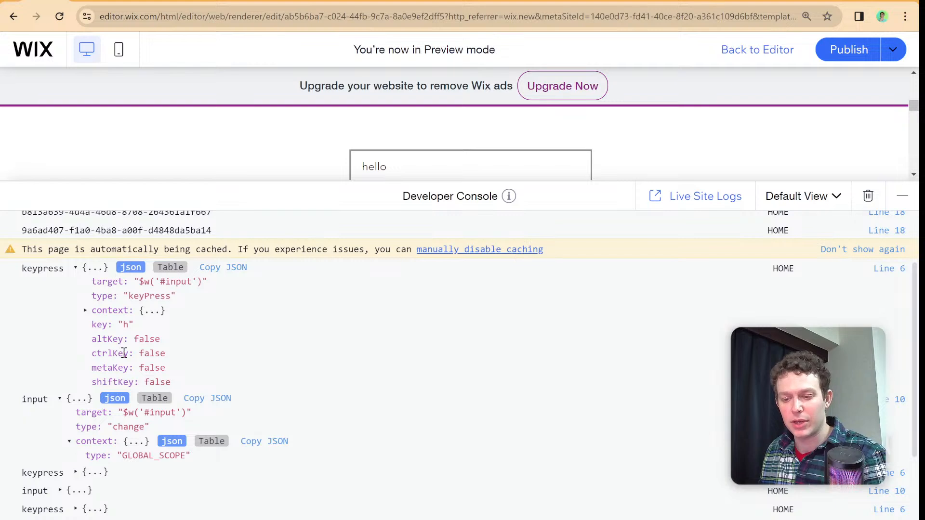
left_click_drag(90, 324, 134, 324)
scroll(150, 334, "up", 2)
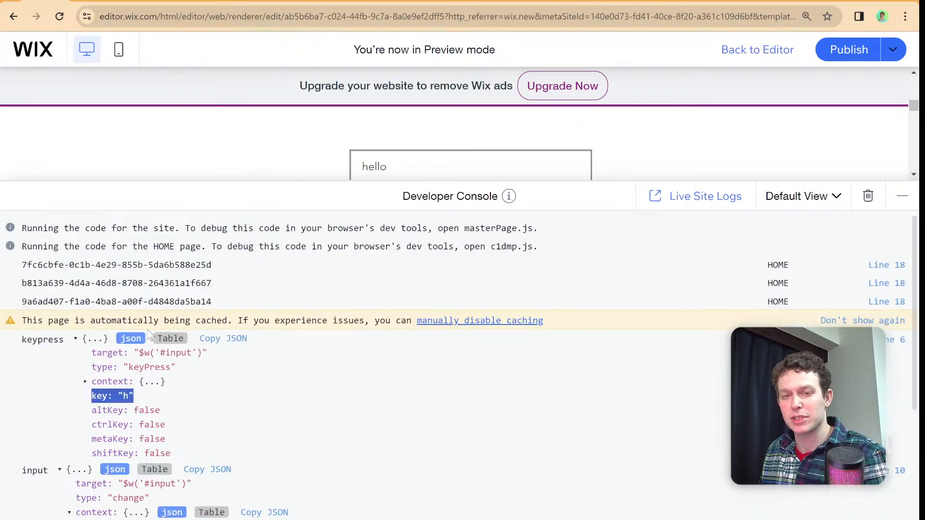
- Clear the Add your Name field and enter hello again to log a fresh set of keypress and input events
scroll(150, 334, "down", 4)
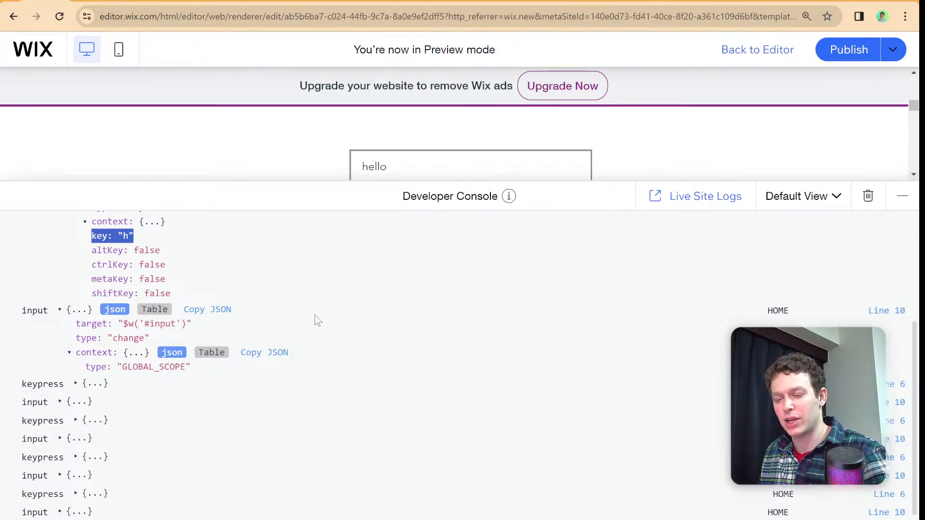
double_click(397, 165)
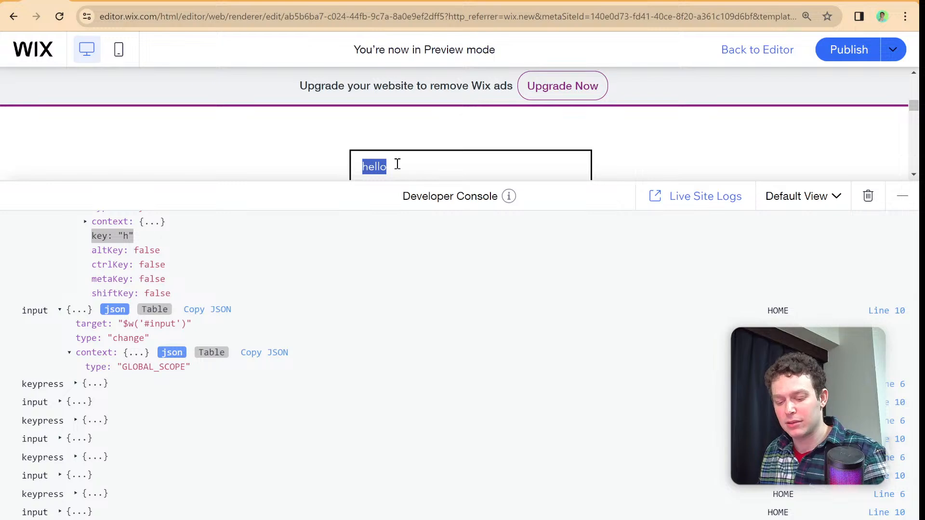
key("BackSpace")
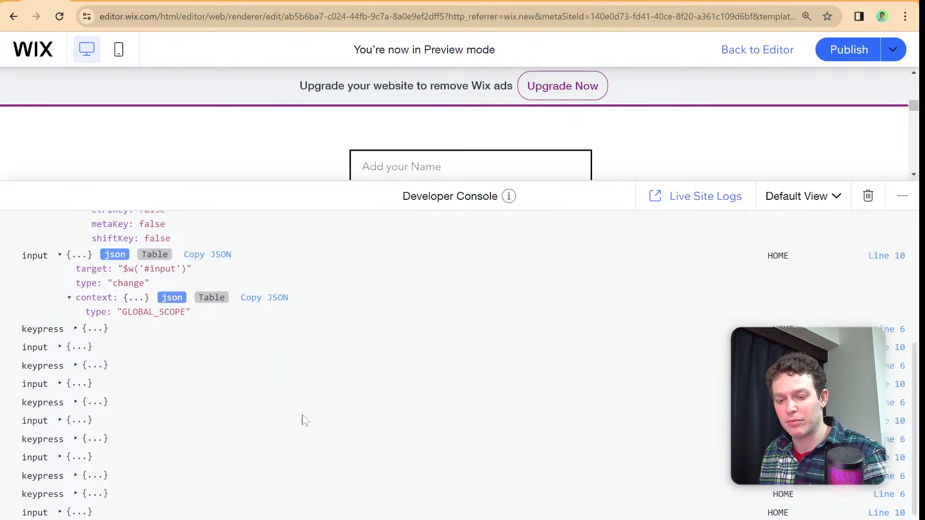
type("hello")
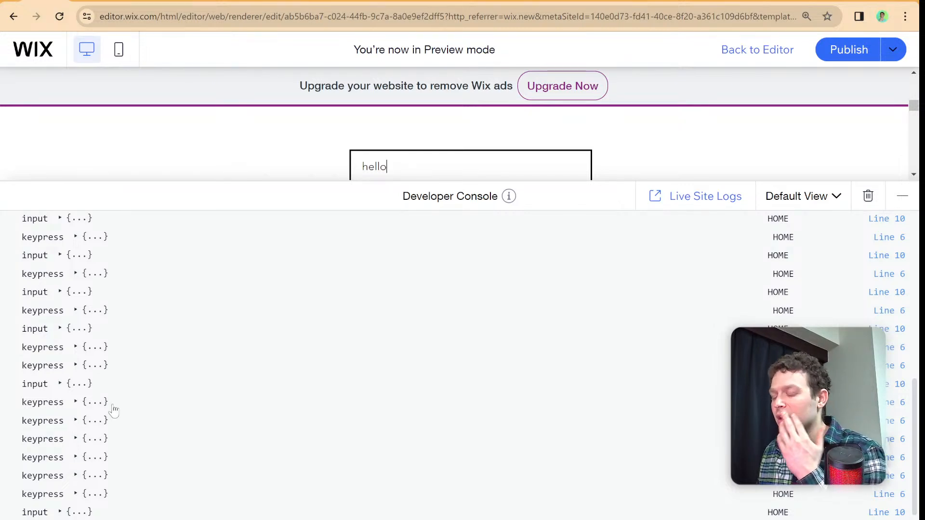
- Collapse the Developer Console, then shorten the text in the Add your Name field to hel and leave the field
left_click(574, 192)
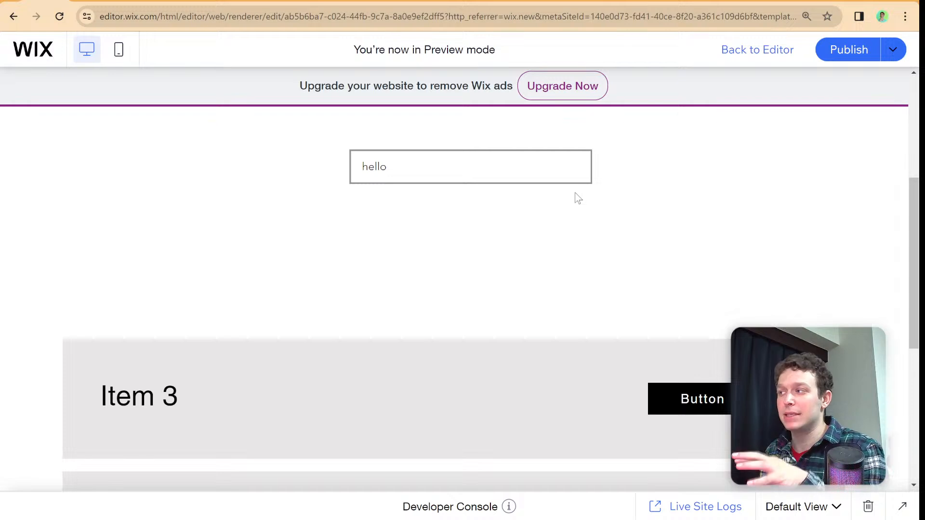
left_click(559, 174)
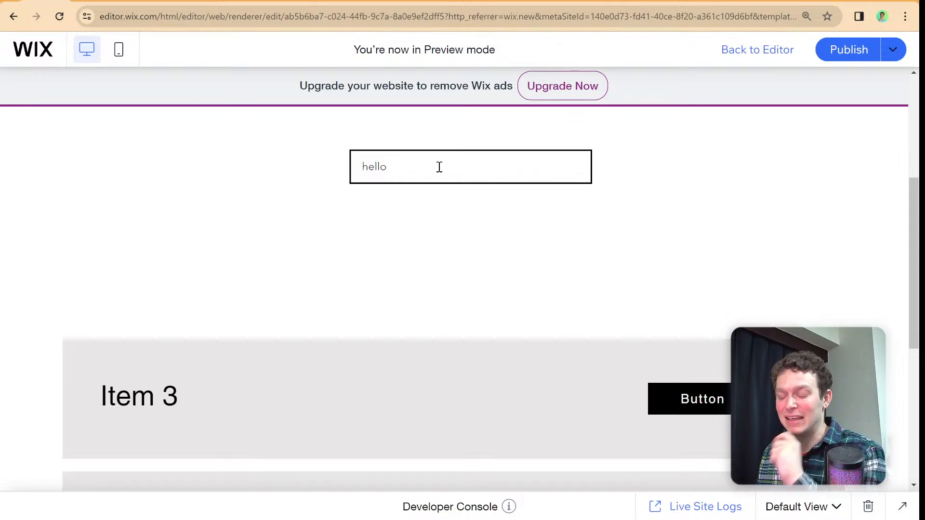
key("BackSpace")
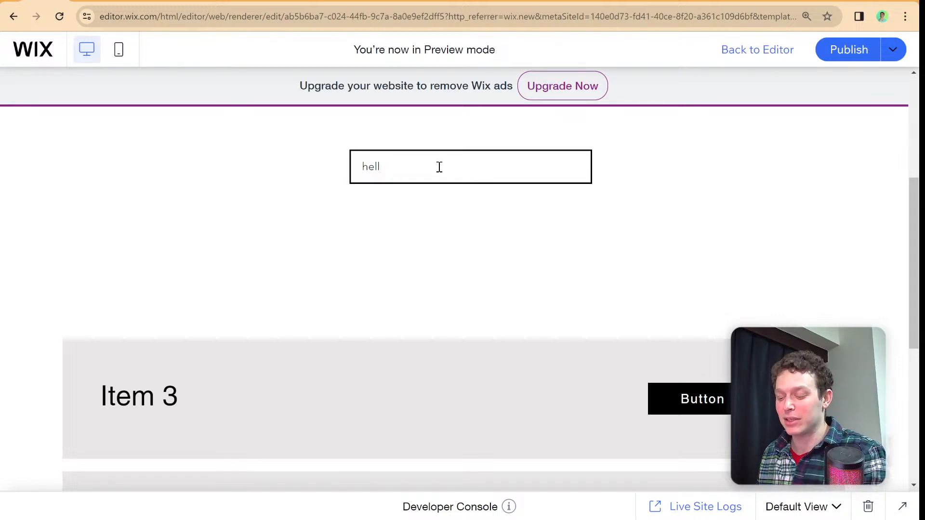
type("o")
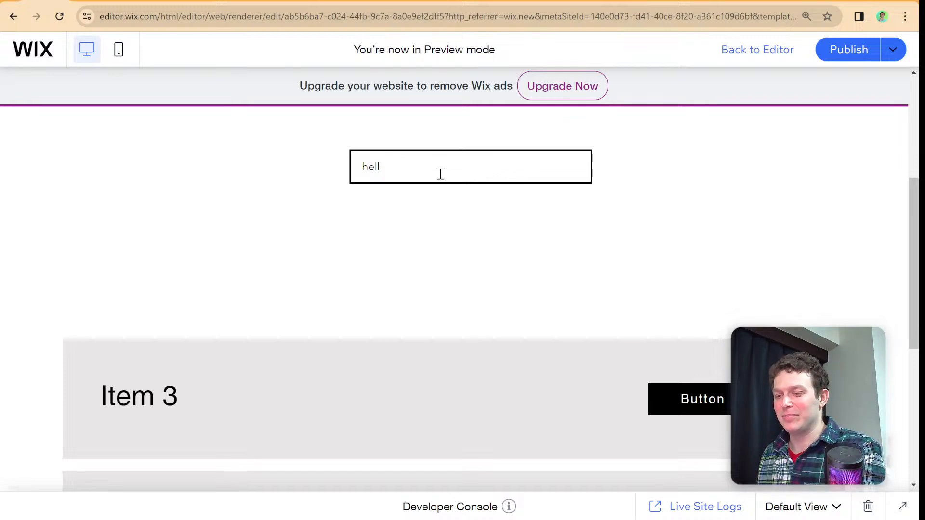
key("BackSpace")
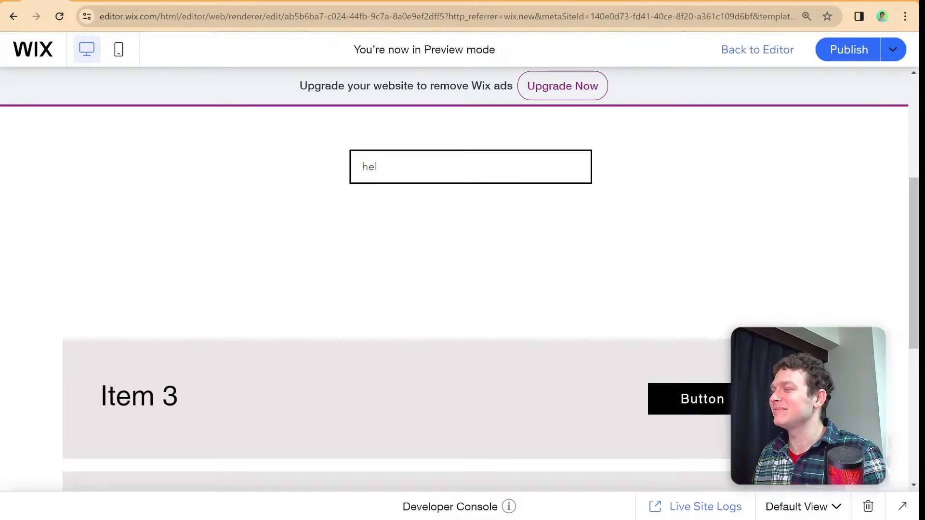
key("Tab")
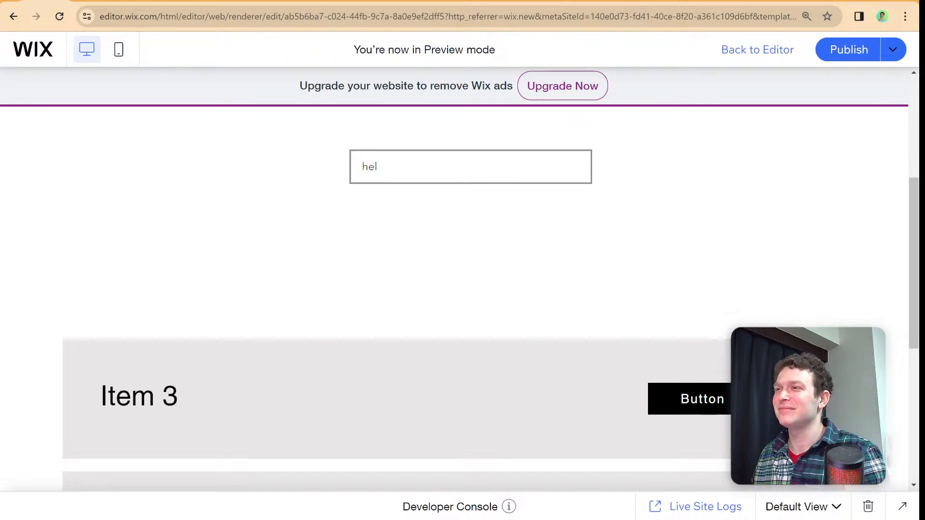